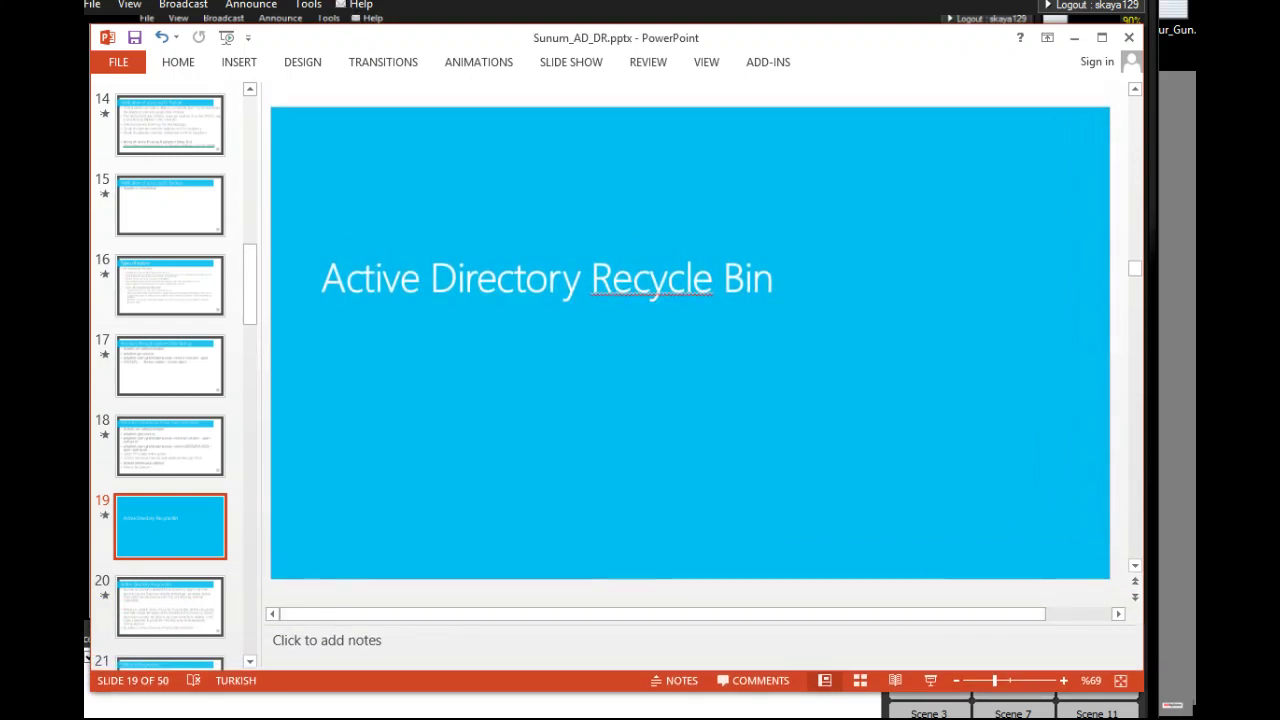
Switch to the Remote Desktop Connection session and unlock the ADC_W2012R2 virtual machine with the administrator account password.
left_click_drag(865, 695, 865, 619)
key("alt+Tab")
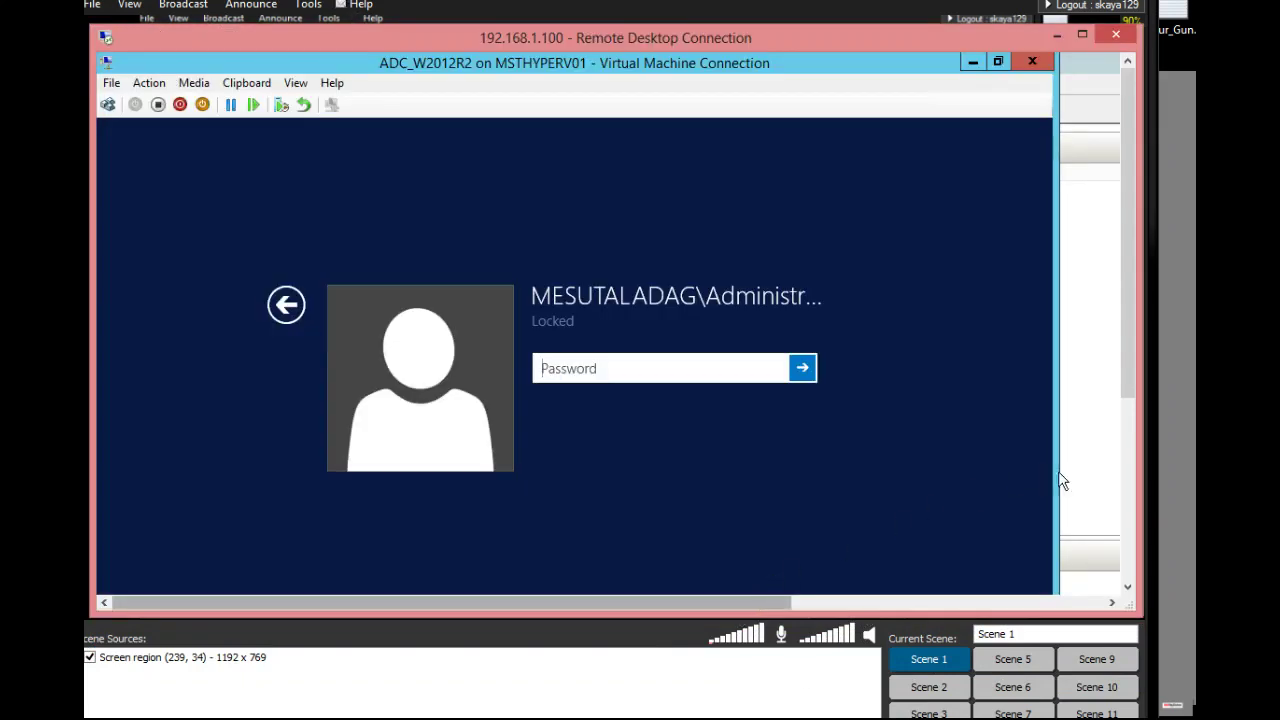
left_click_drag(1129, 388, 1129, 395)
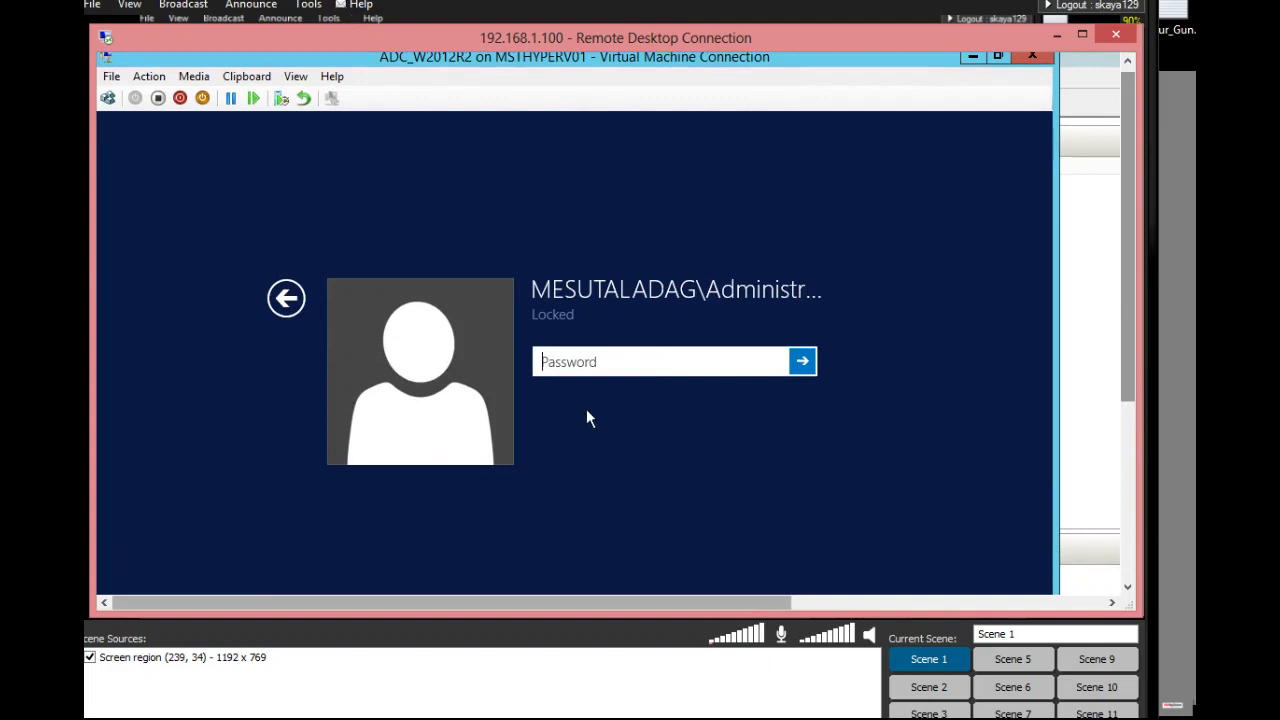
type("****************")
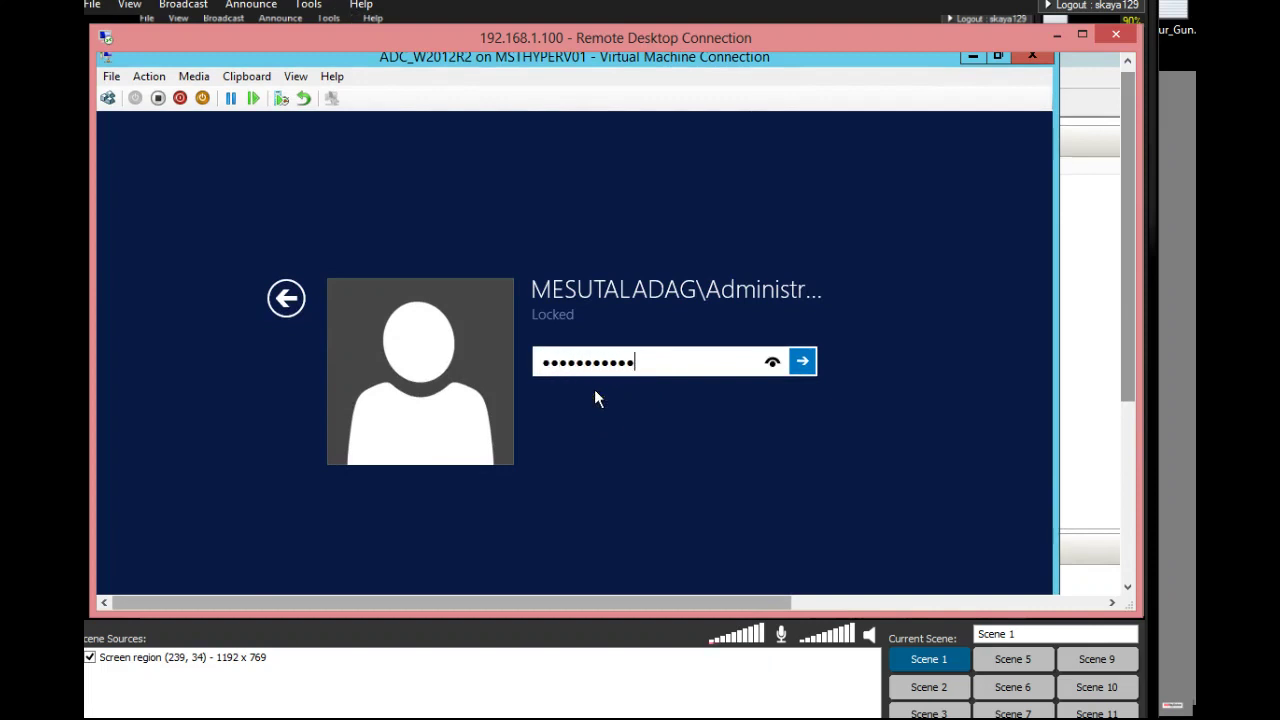
key("Return")
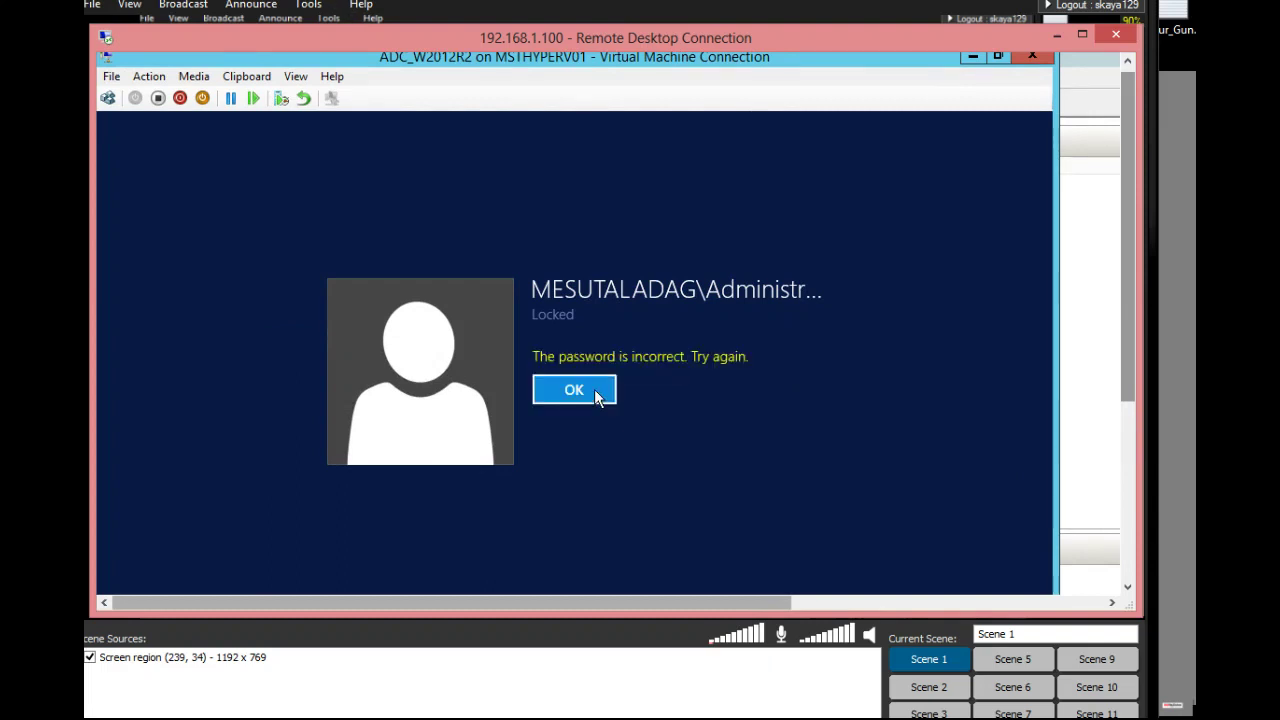
left_click(595, 394)
type("****************")
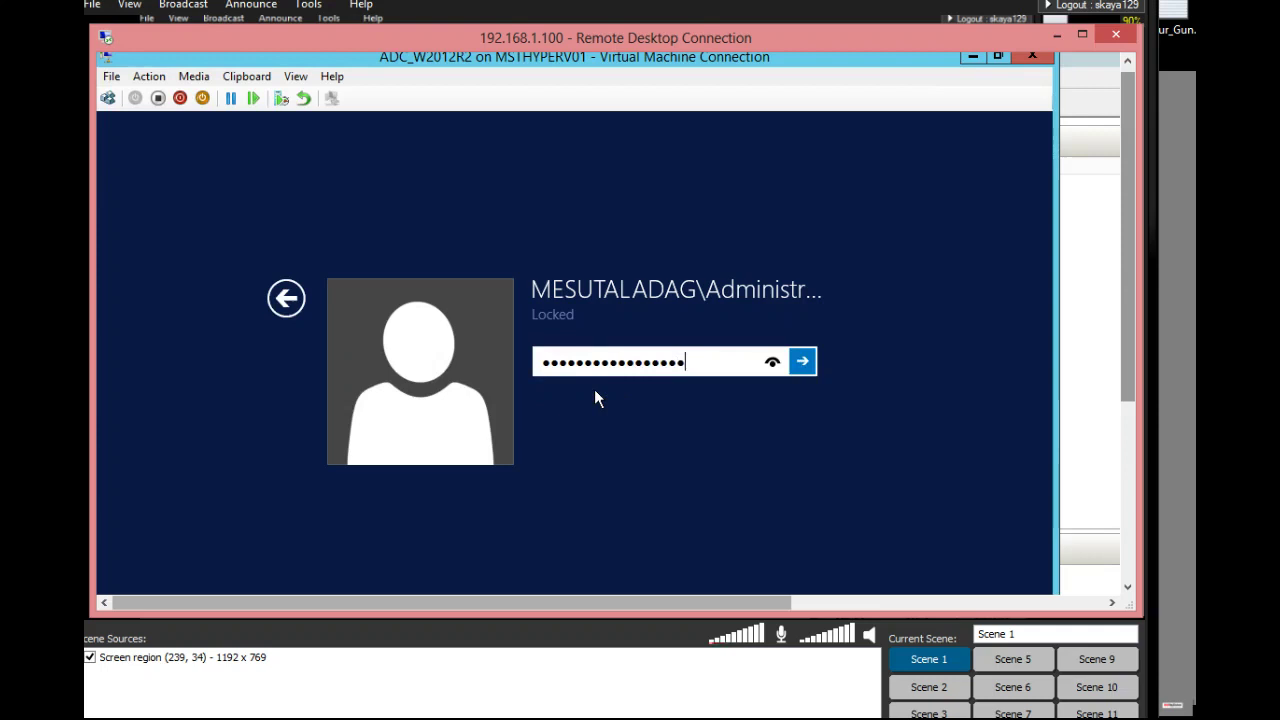
key("Return")
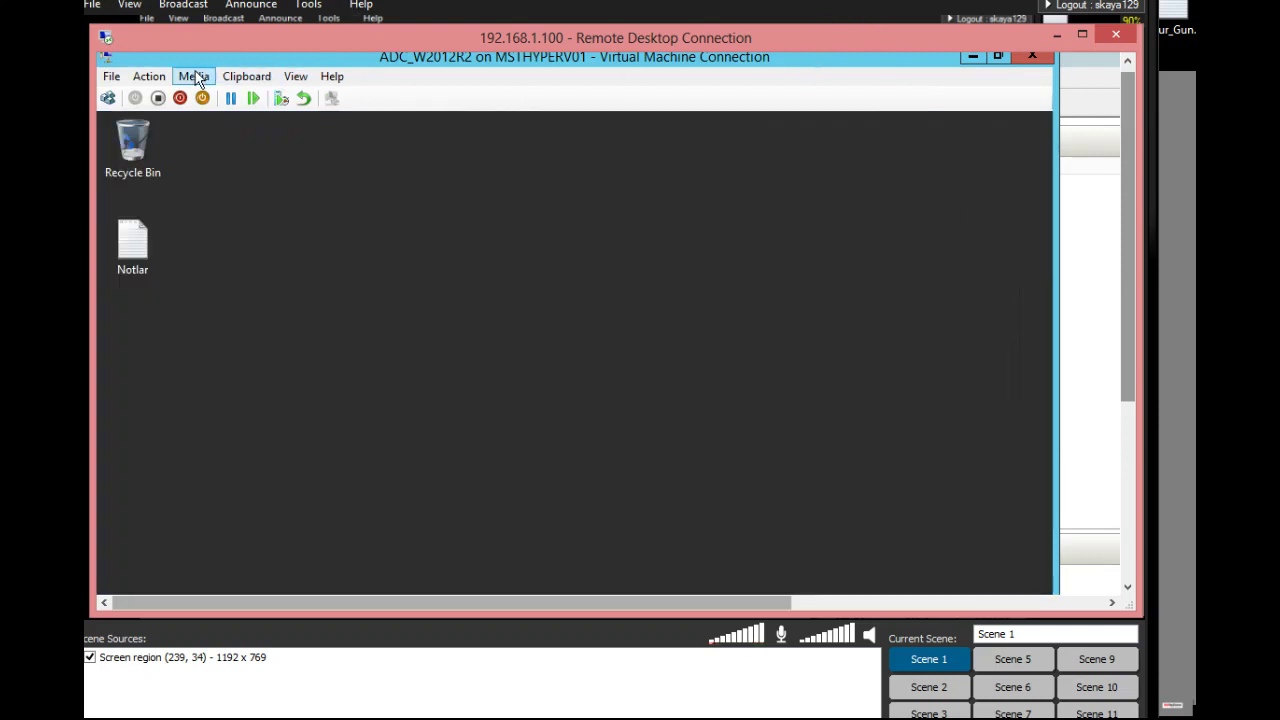
Open Active Directory Users and Computers through Server Manager on the virtual machine and reposition the virtual machine window to show it fully.
double_click(456, 57)
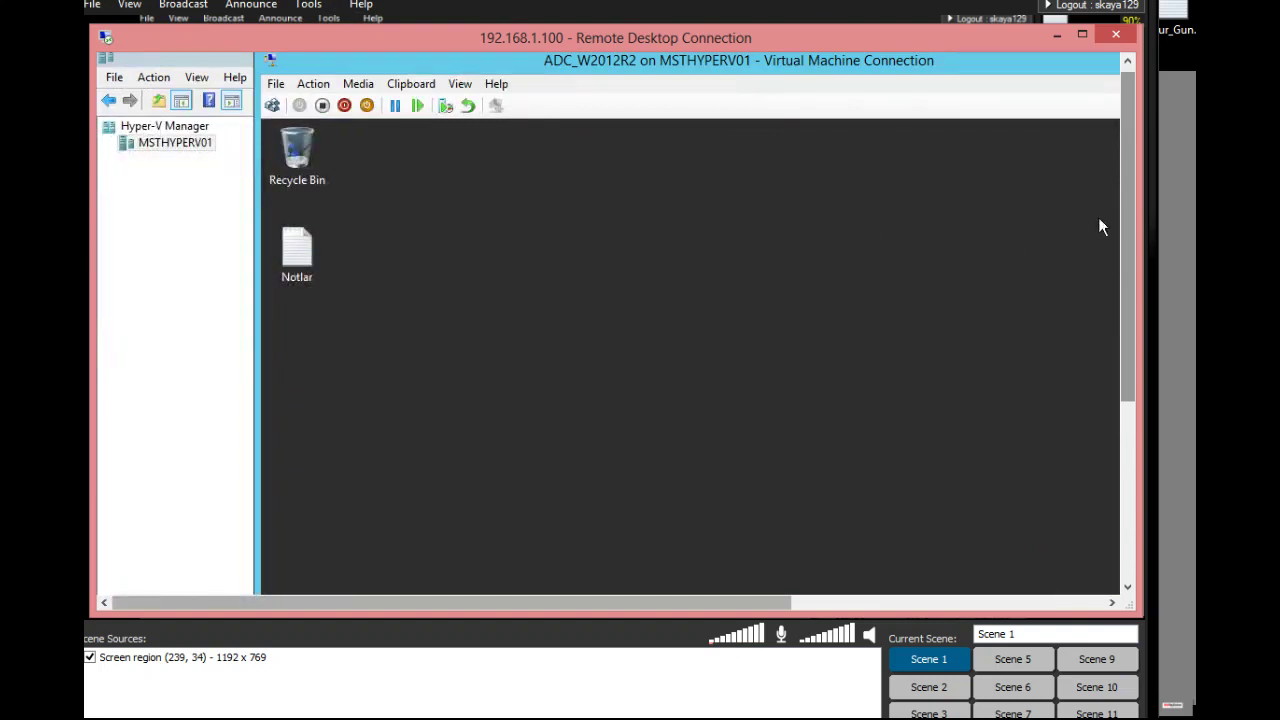
left_click_drag(1128, 324, 1110, 519)
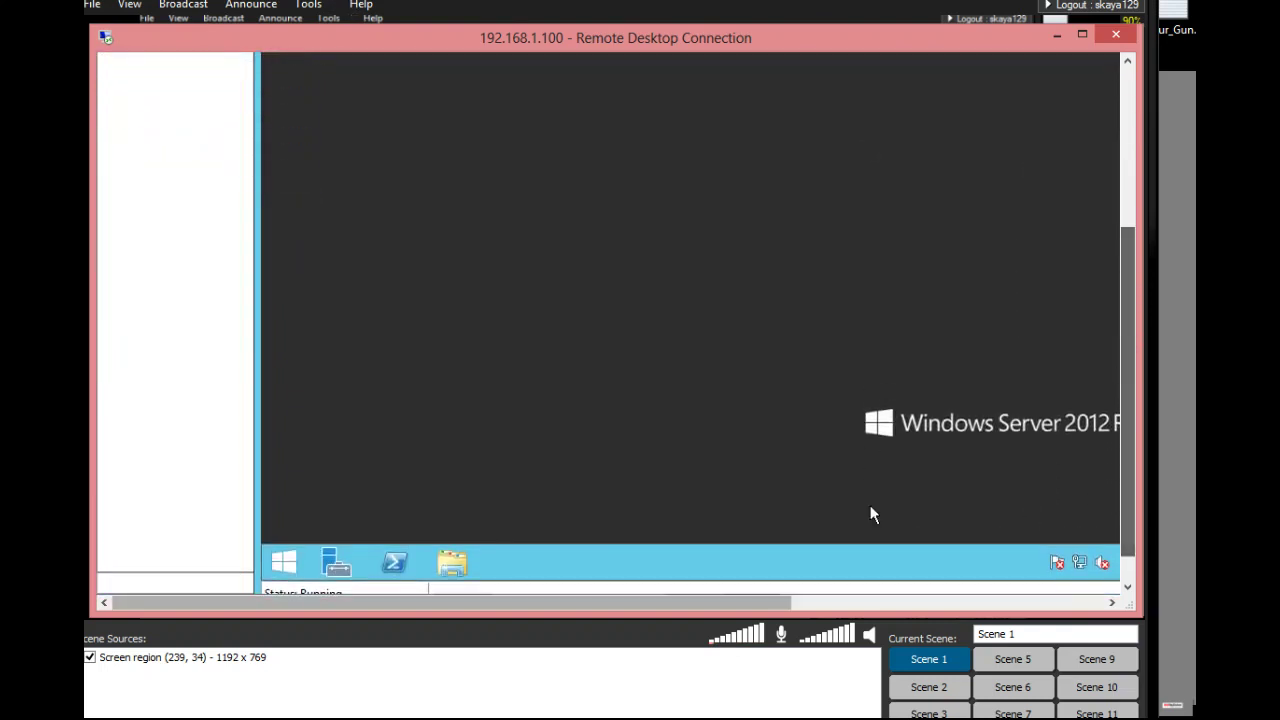
left_click(337, 567)
left_click_drag(1127, 403, 1126, 220)
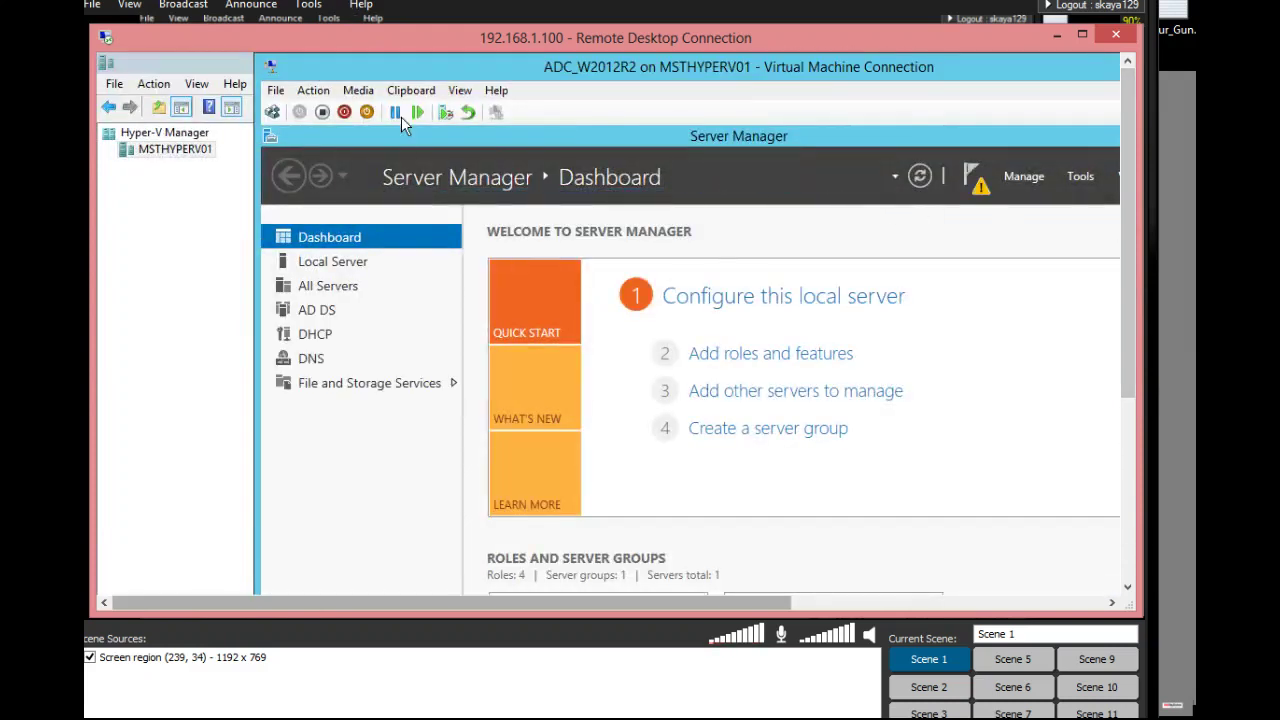
left_click(1077, 183)
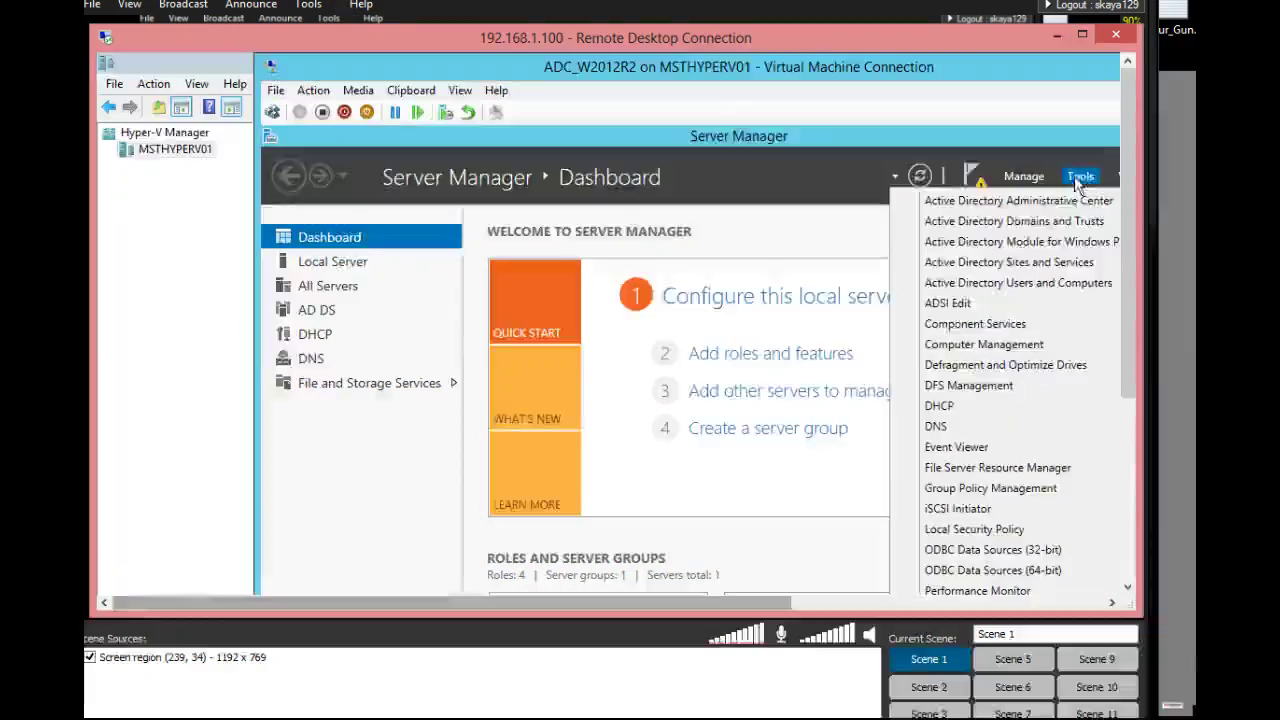
left_click(1005, 283)
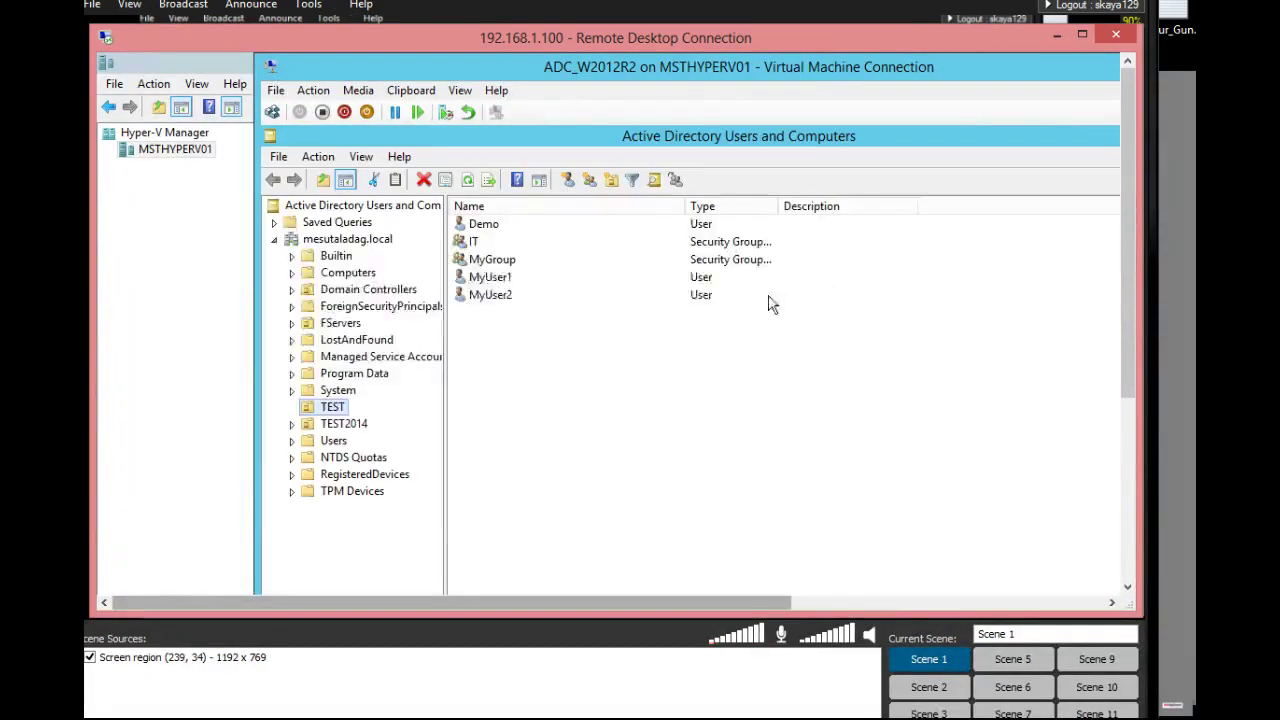
left_click_drag(456, 67, 344, 61)
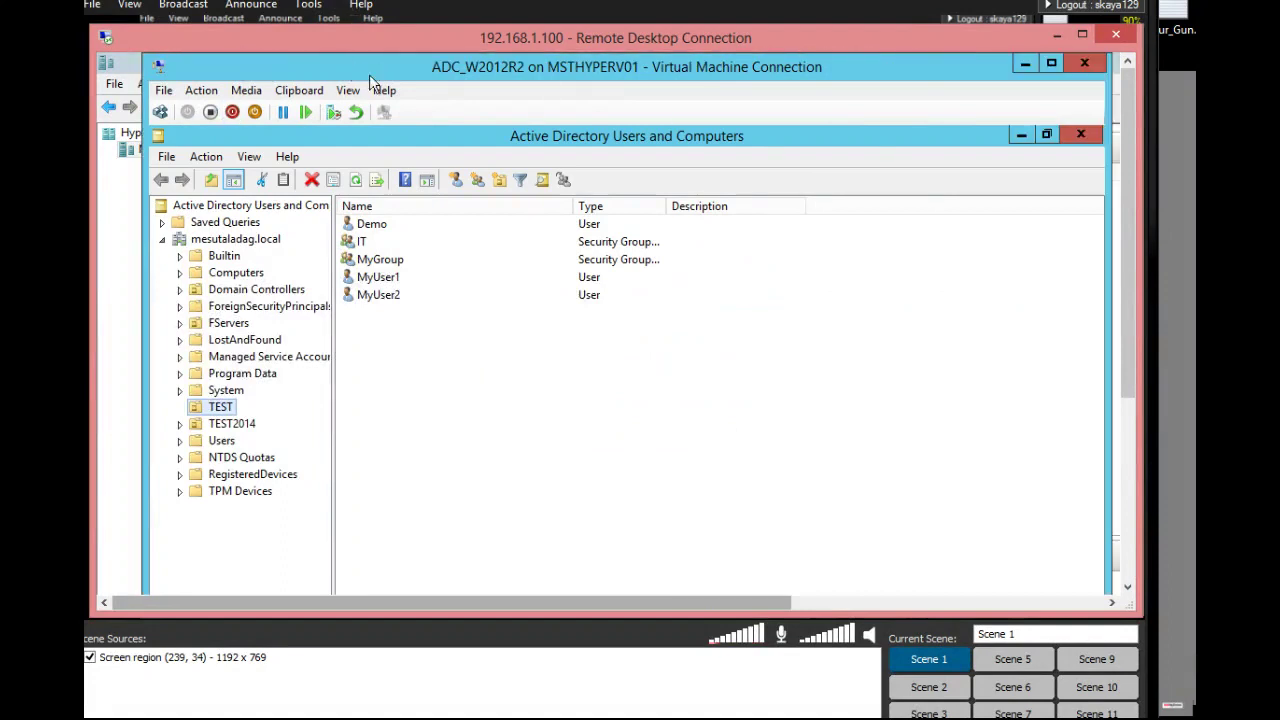
Turn off Advanced Features for the domain in Active Directory Users and Computers.
left_click(259, 243)
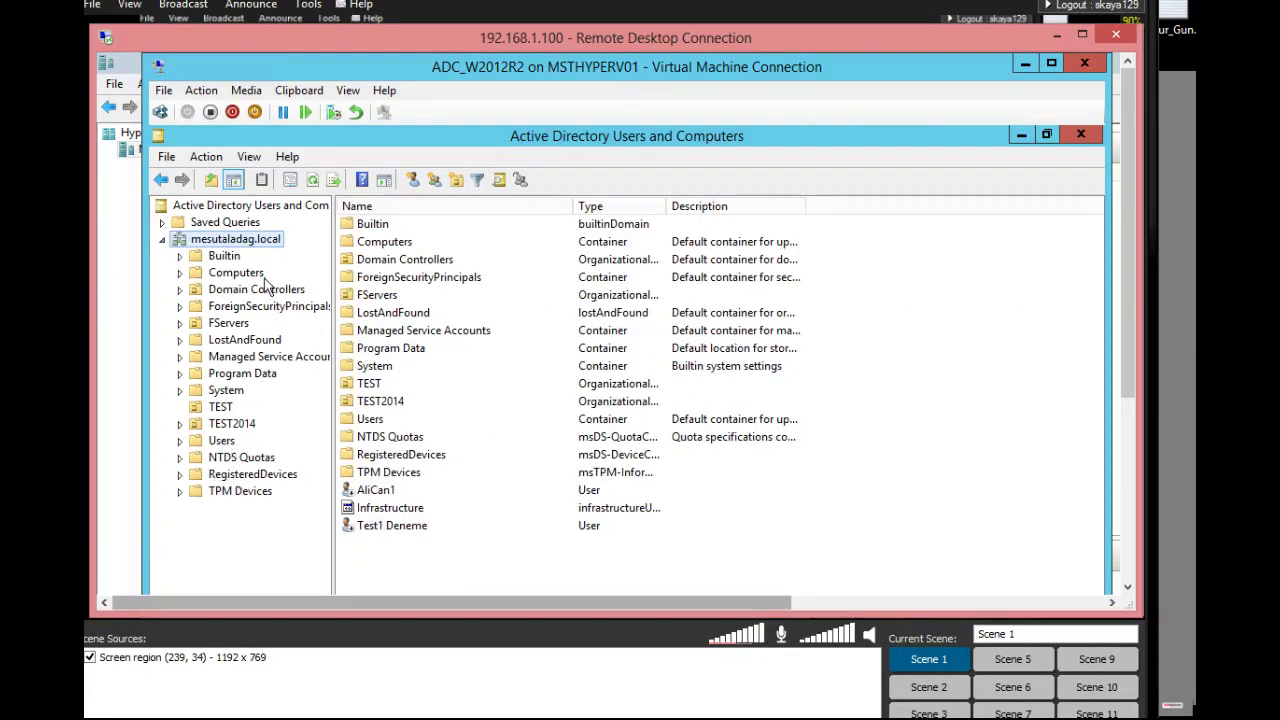
left_click(249, 157)
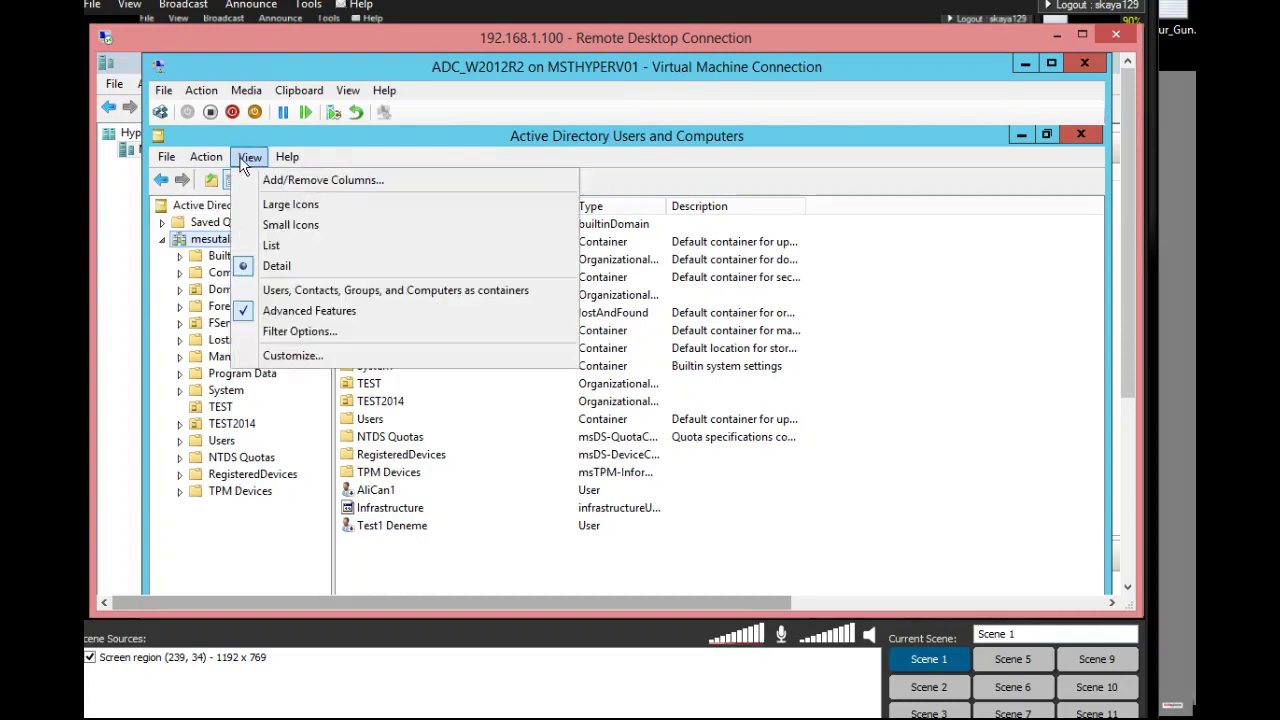
left_click(264, 311)
View the contents of the TEST2014, Users and Domain Controllers containers.
left_click(226, 357)
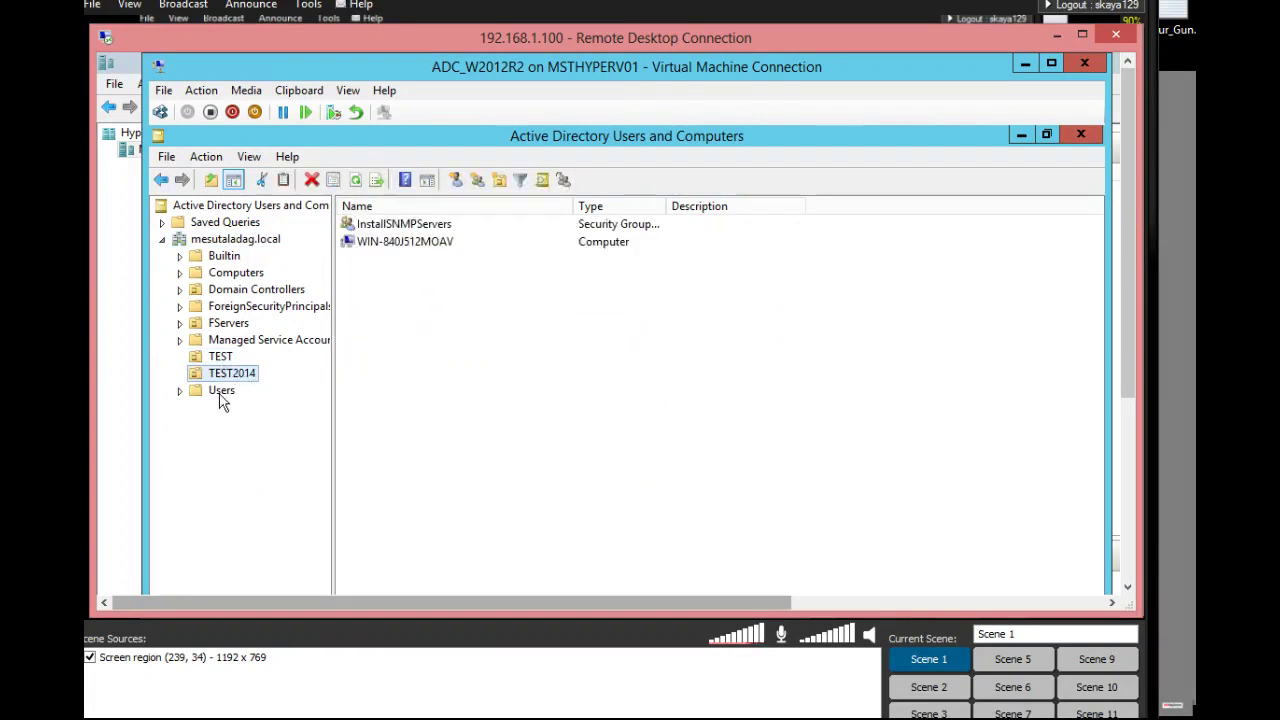
left_click(222, 391)
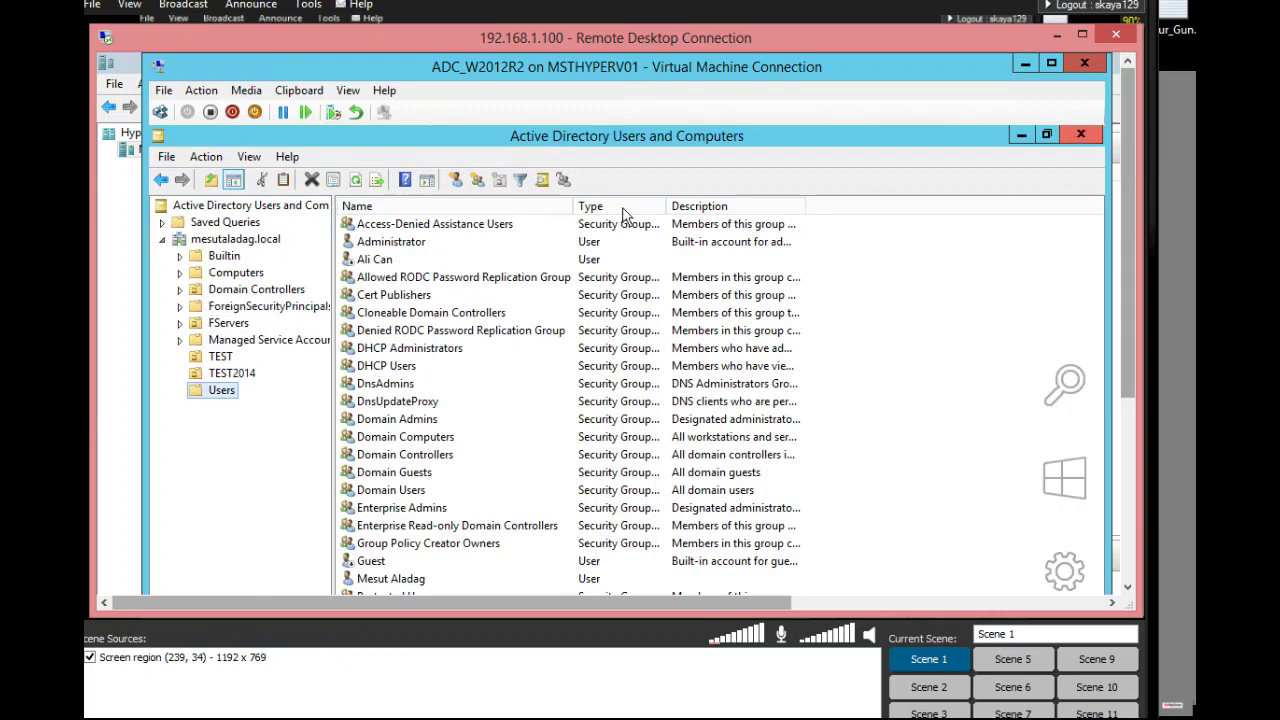
left_click(262, 291)
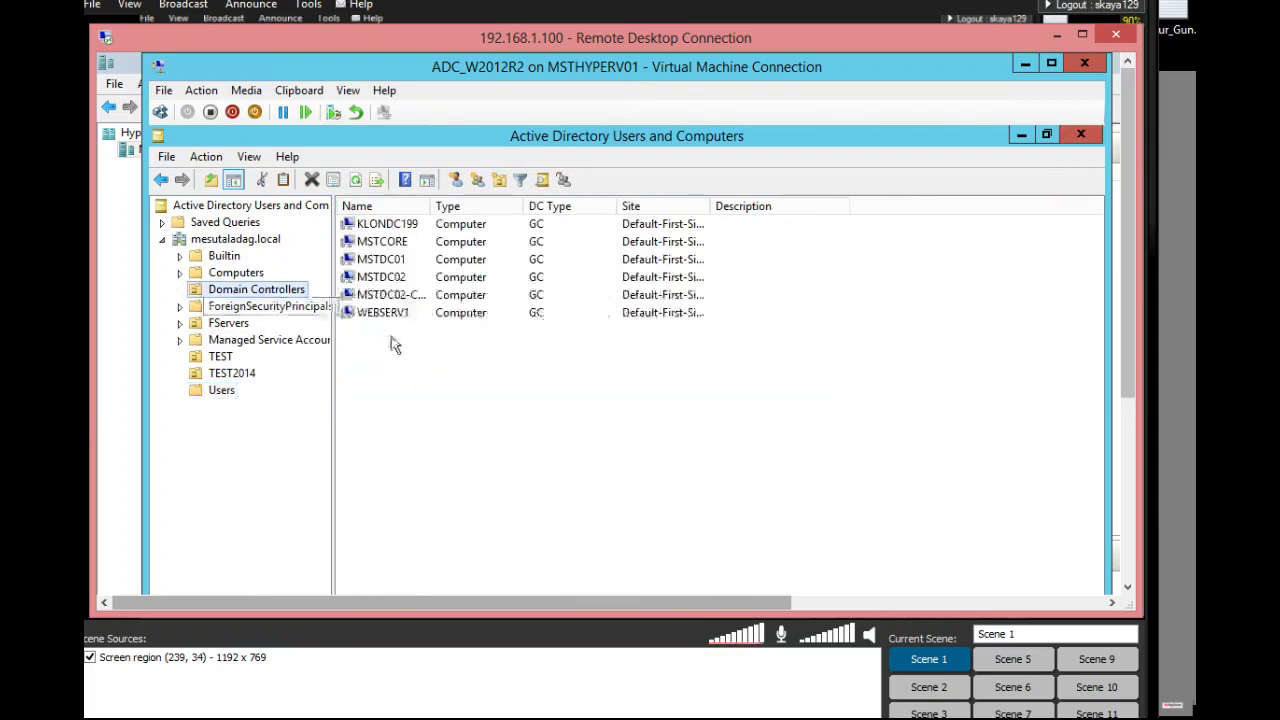
Fit the Name column to its contents, sort the domain controllers by name in descending order and select MSTDC01.
double_click(428, 197)
left_click(420, 207)
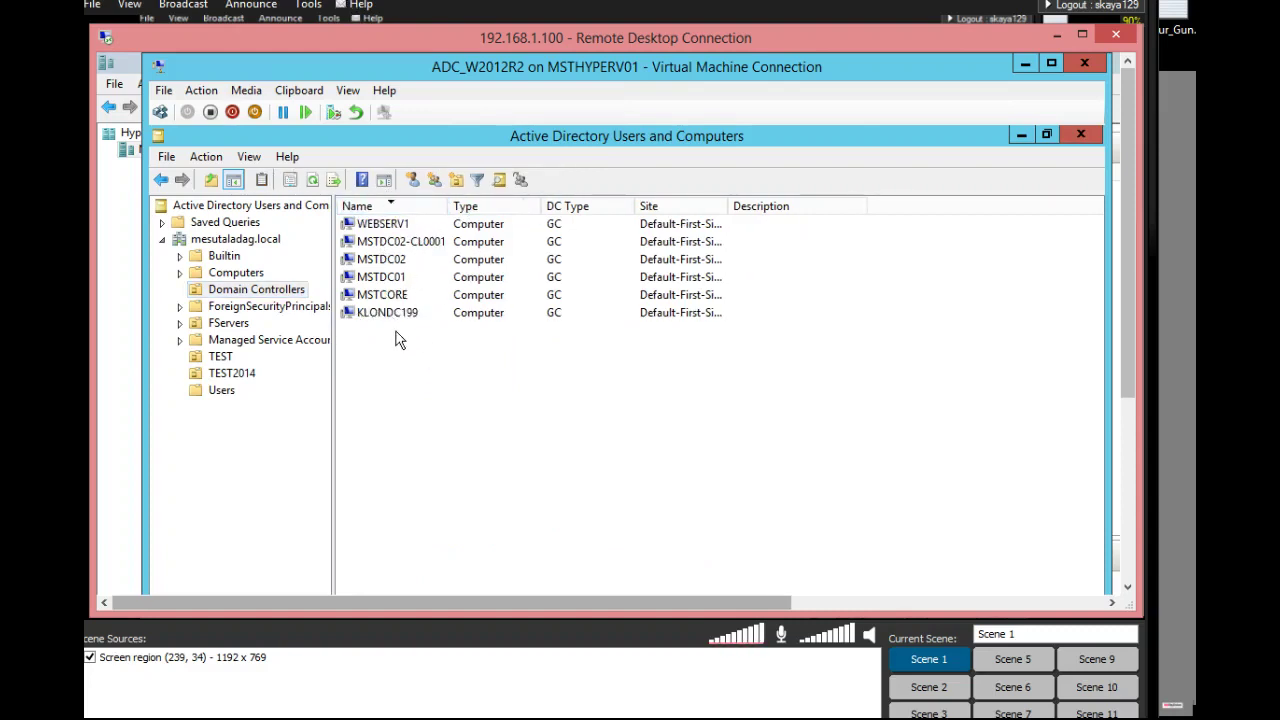
left_click(384, 280)
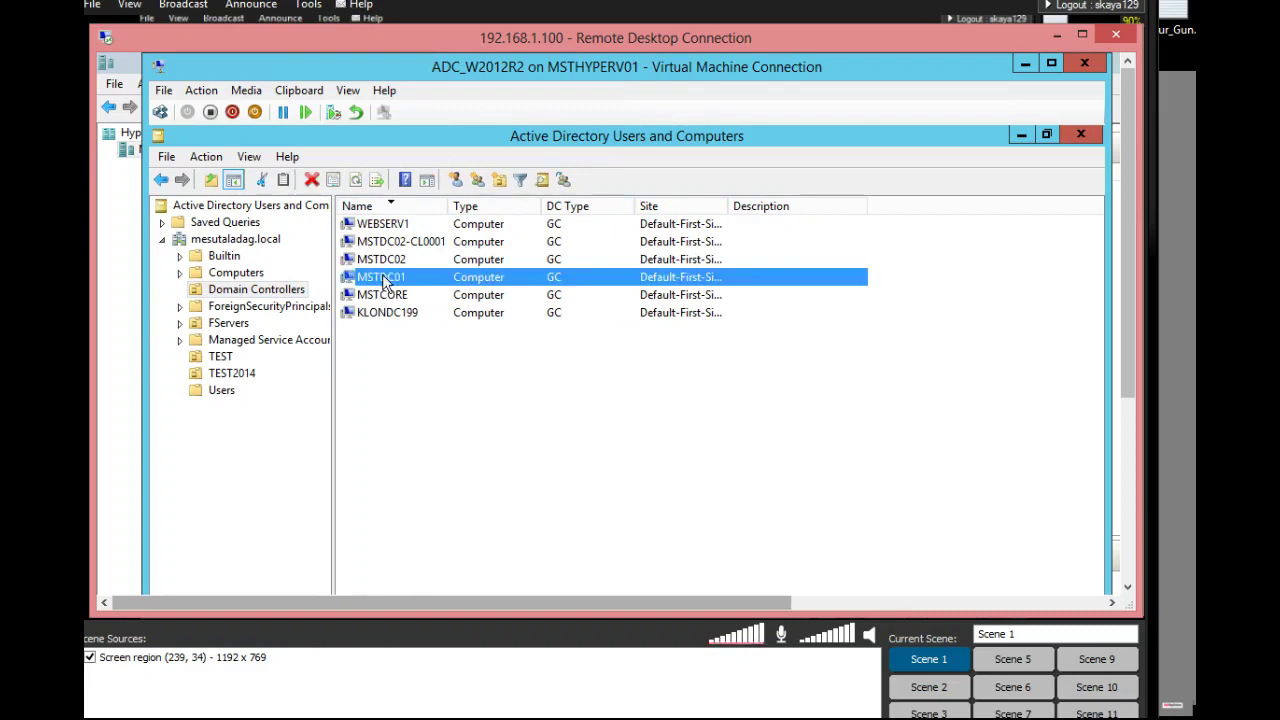
left_click(393, 262)
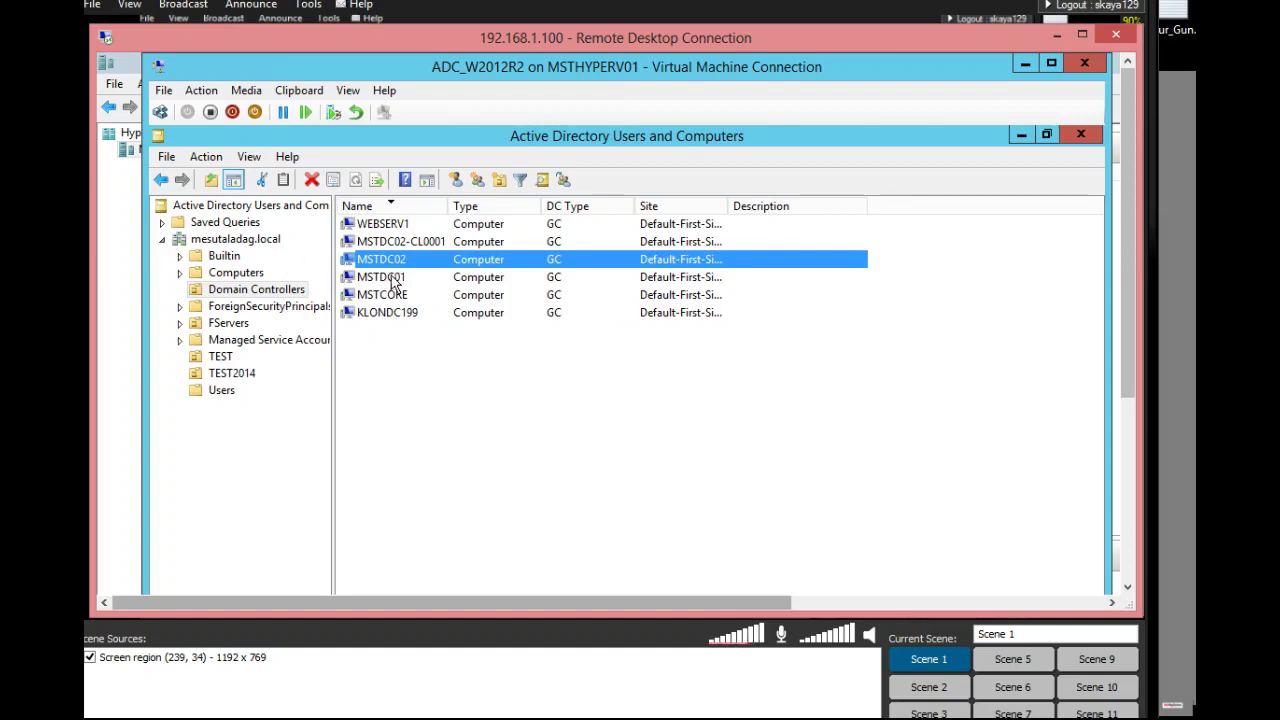
left_click(393, 280)
Check which server holds the domain's RID, PDC and Infrastructure operations master roles, and close the dialog.
right_click(263, 245)
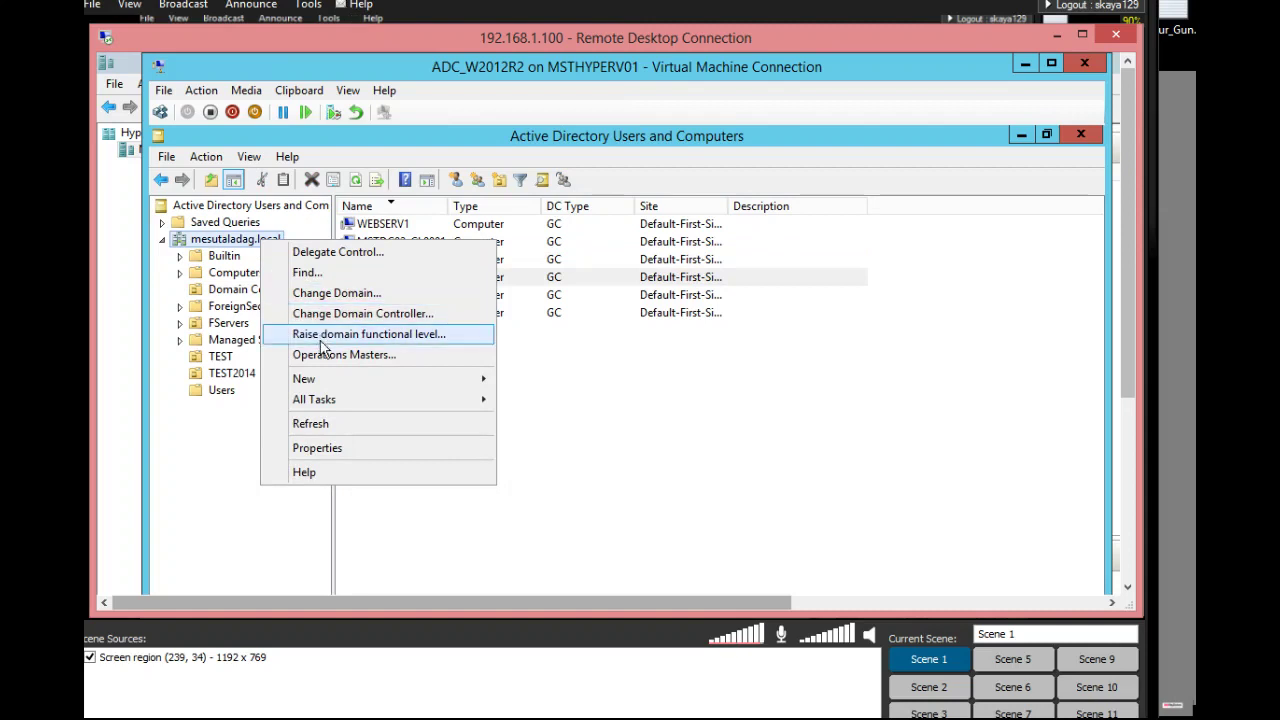
left_click(340, 354)
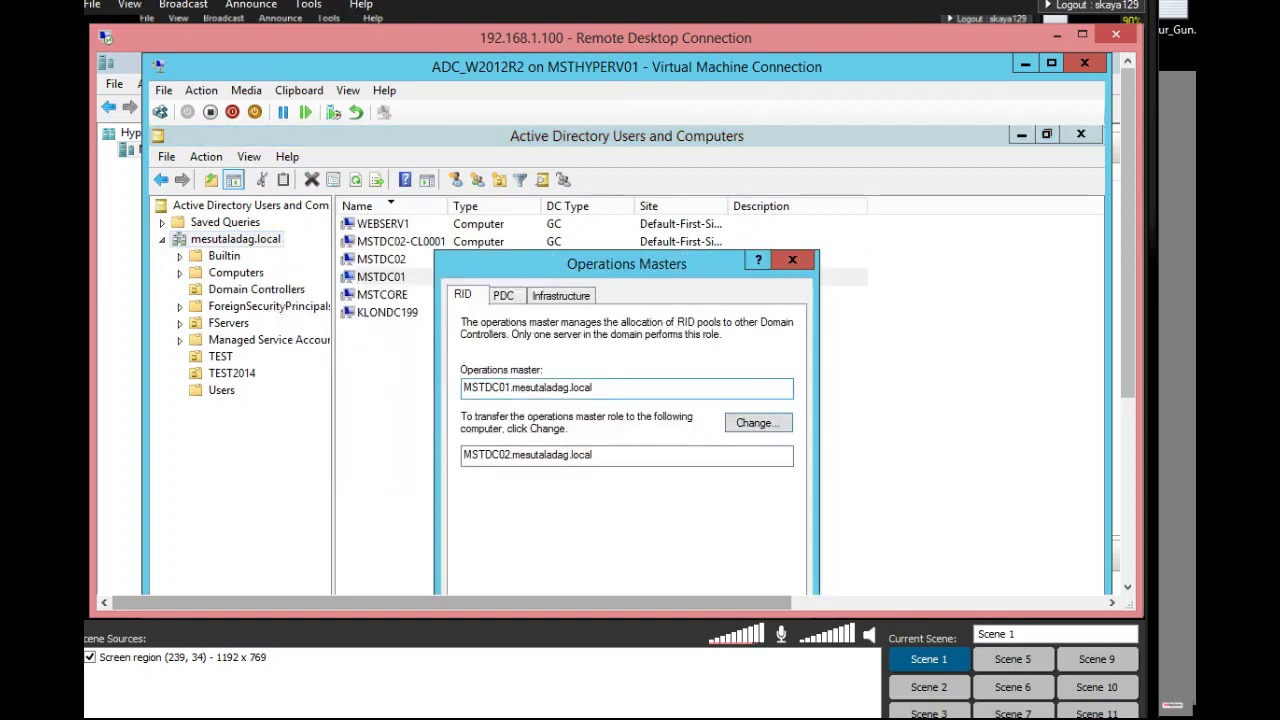
left_click(503, 295)
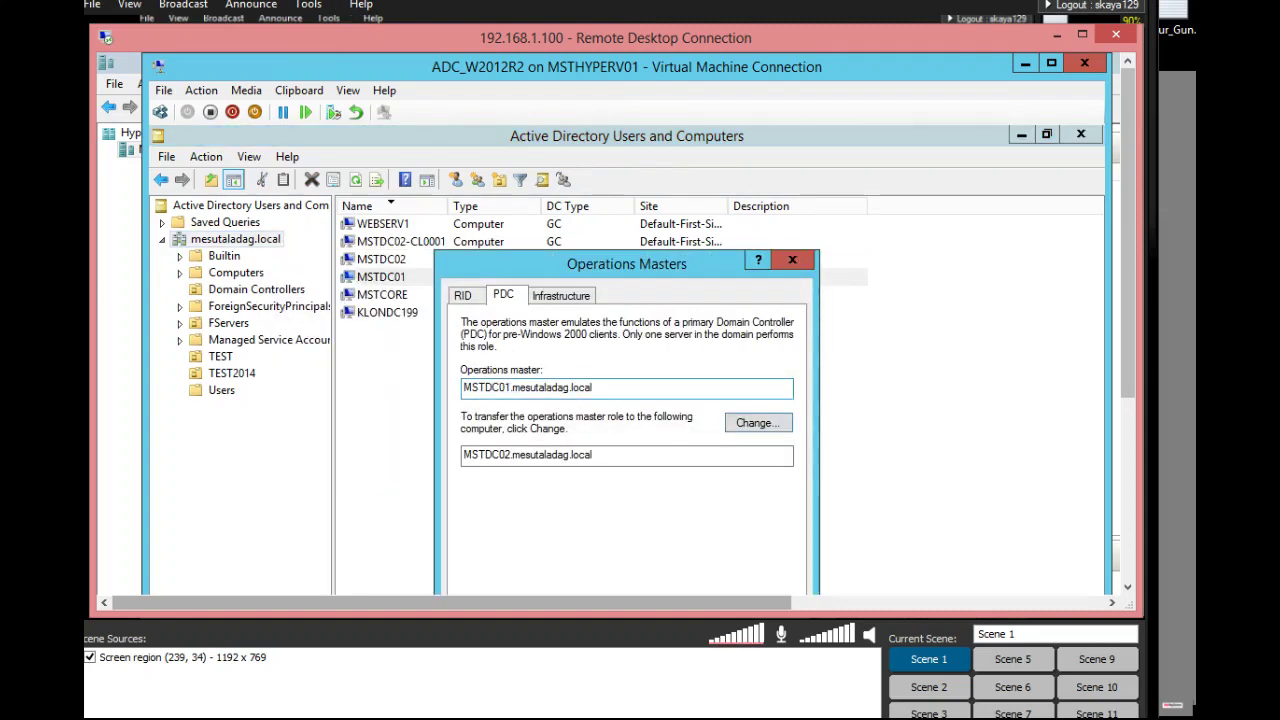
left_click(558, 295)
double_click(500, 387)
left_click(792, 261)
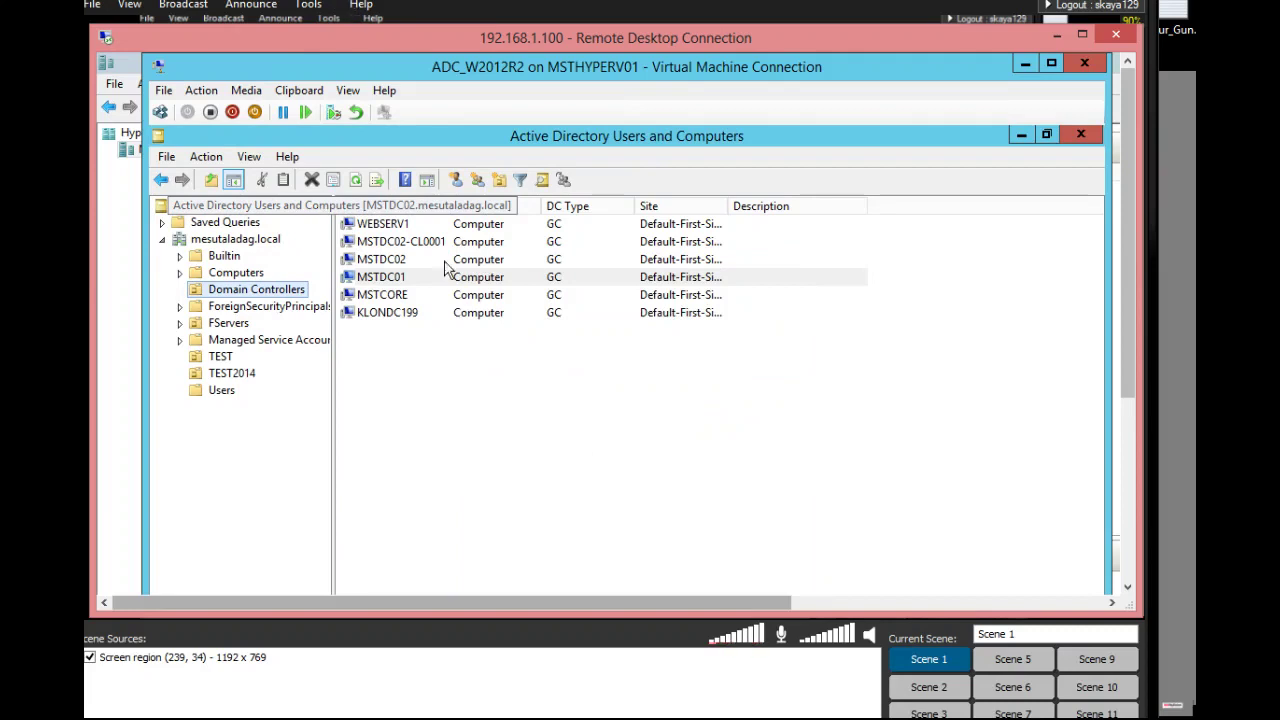
Return to Server Manager and open Active Directory Sites and Services.
left_click_drag(1127, 375, 1128, 560)
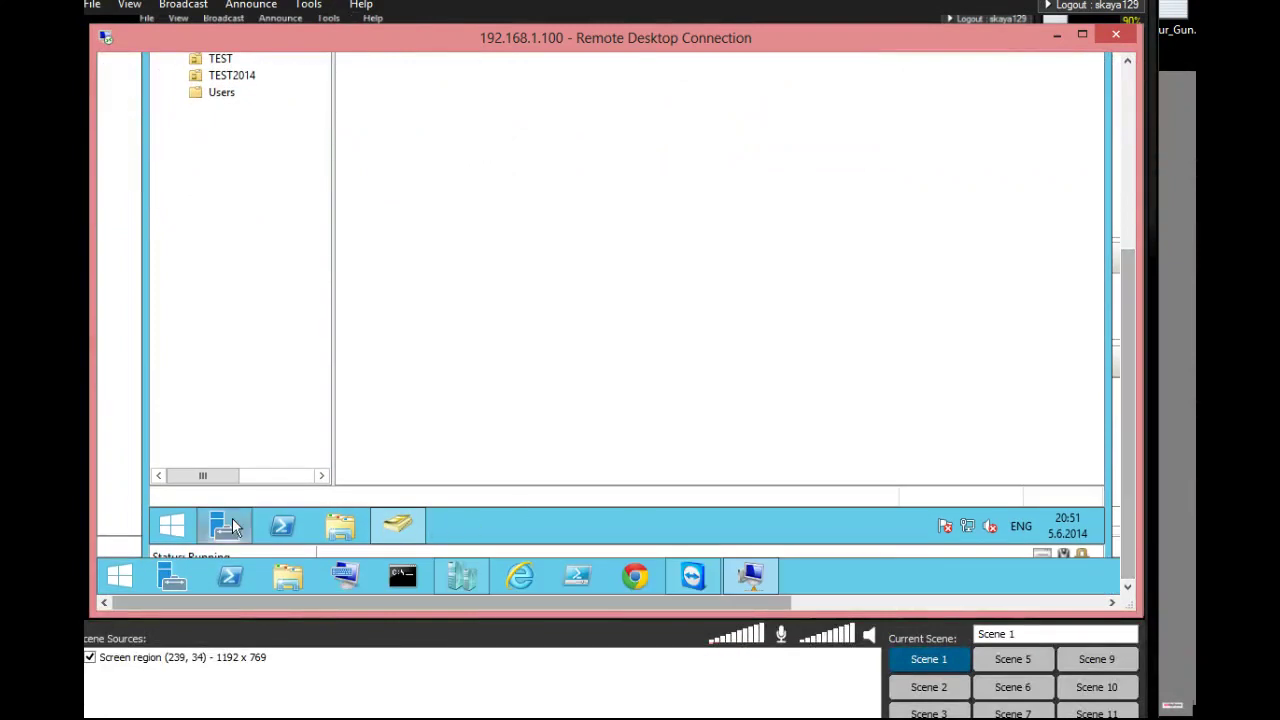
left_click_drag(1133, 374, 1110, 178)
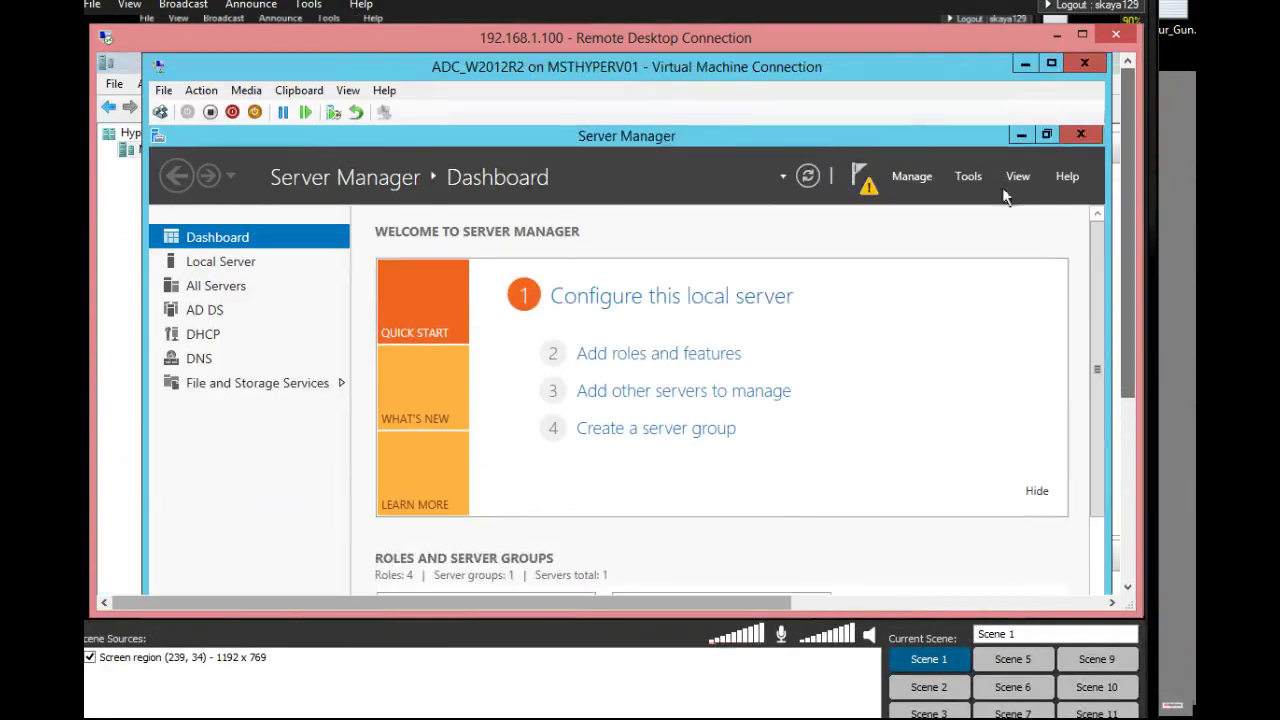
left_click(968, 176)
left_click(911, 264)
left_click(928, 261)
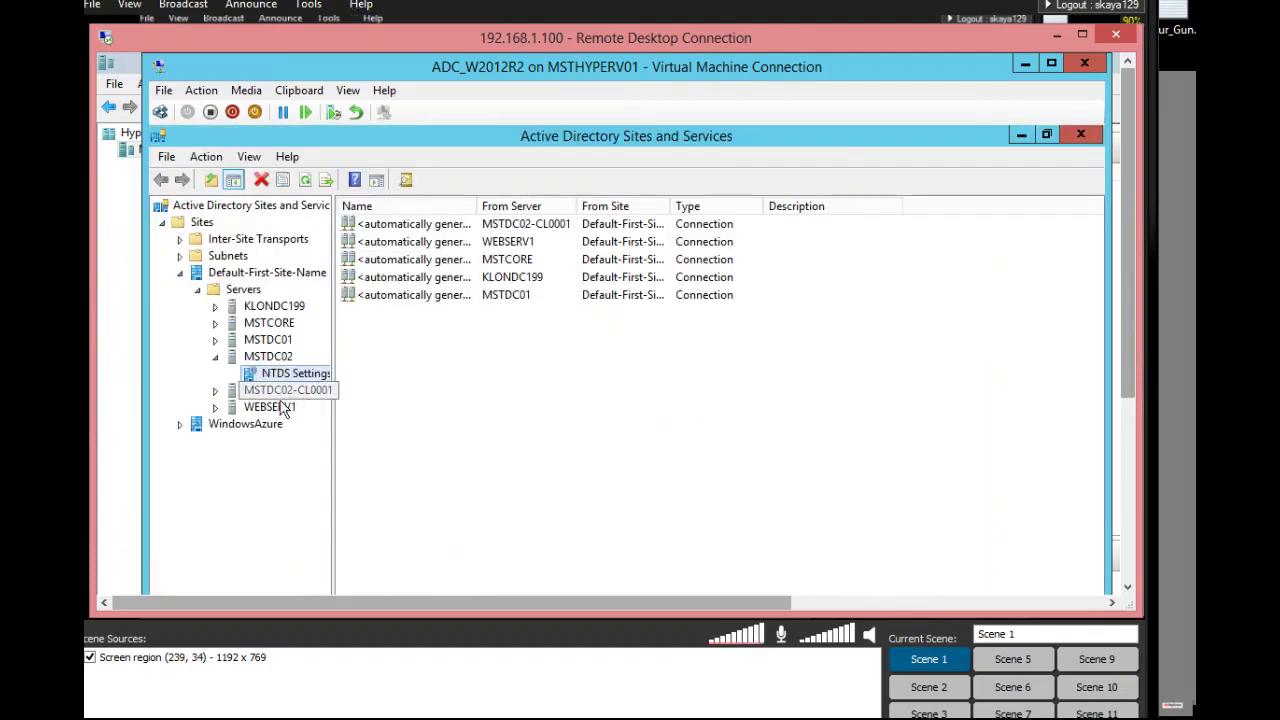
Run Replicate Now on the connection from MSTDC02 in MSTDC01's NTDS Settings.
left_click(215, 340)
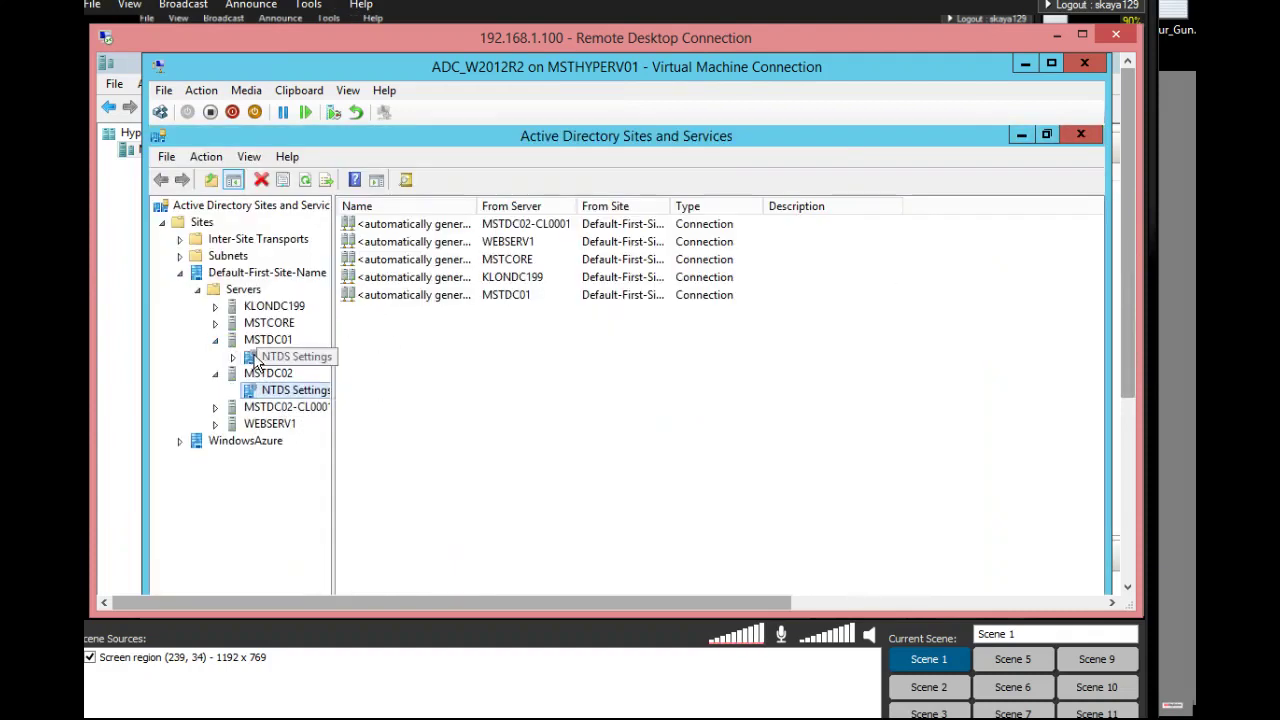
left_click(290, 356)
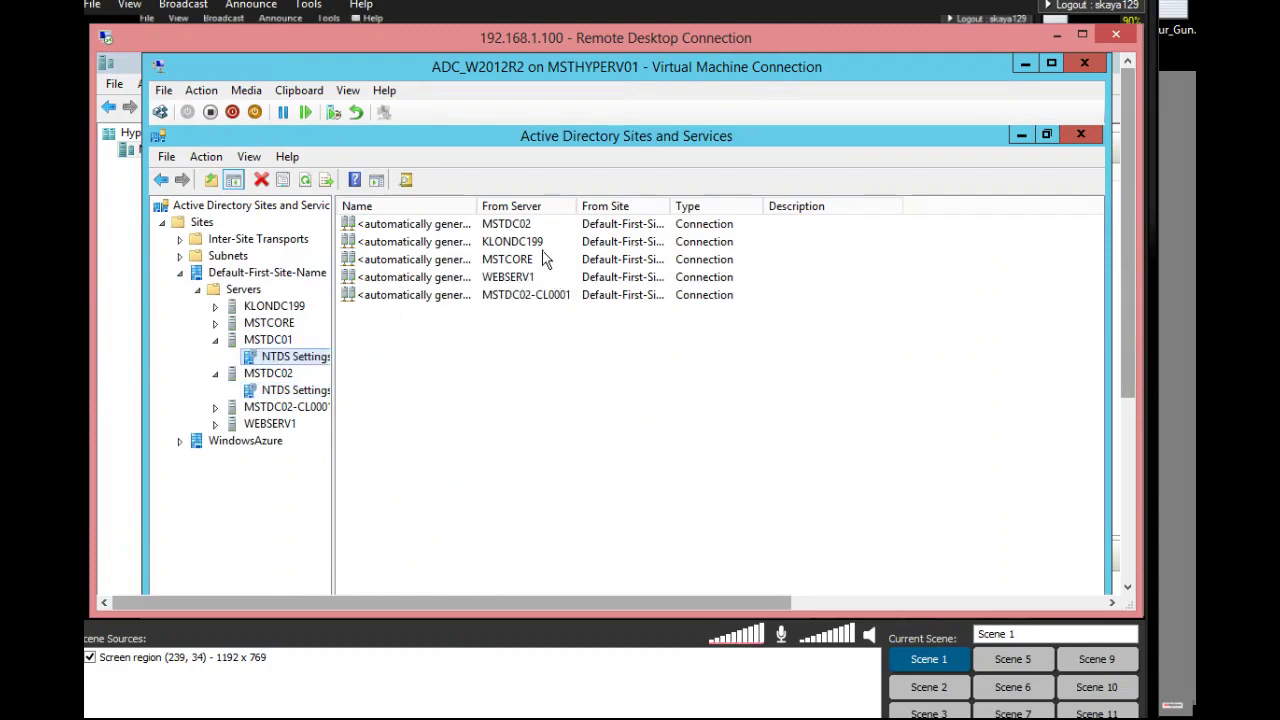
left_click(506, 228)
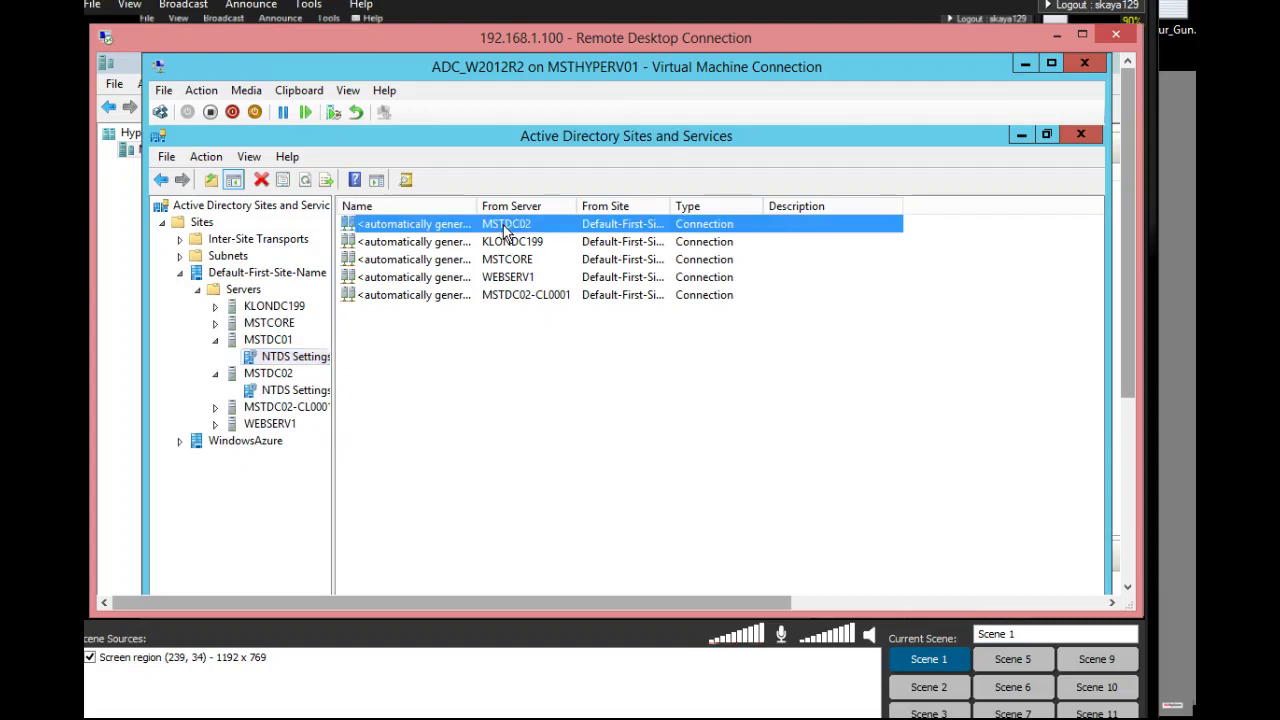
right_click(506, 228)
left_click(565, 258)
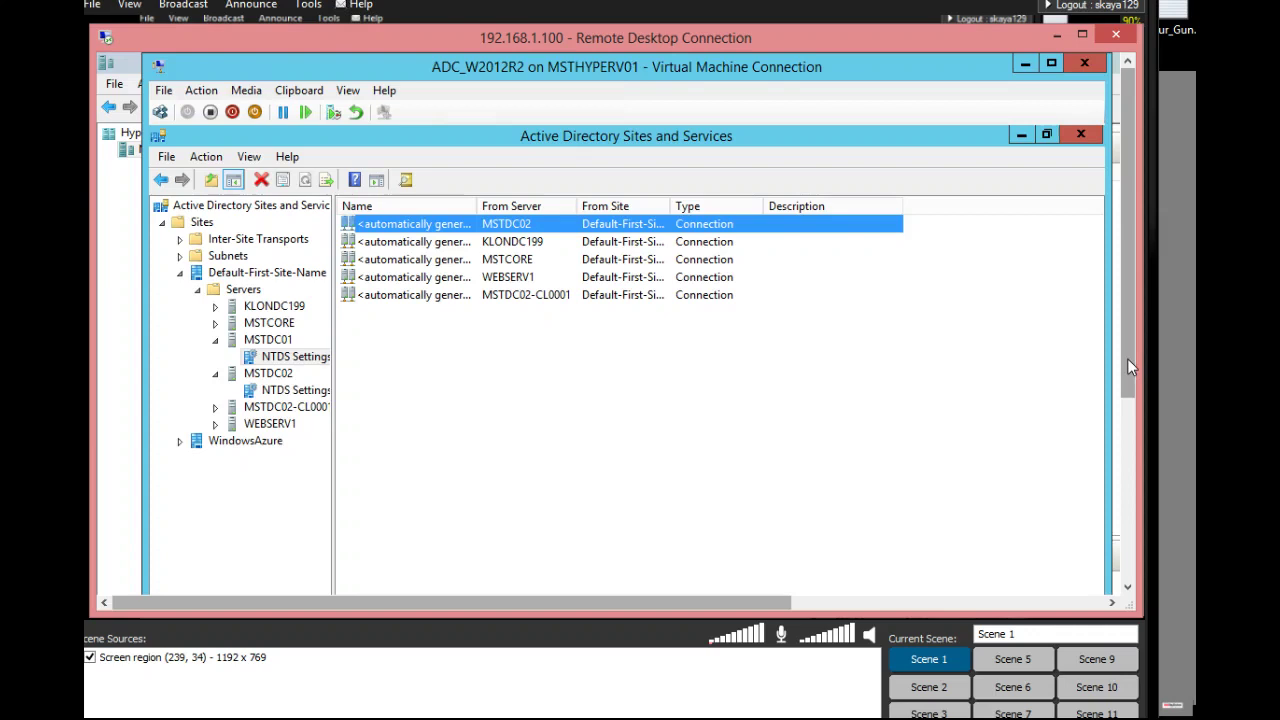
Switch back to Active Directory Users and Computers and close it.
left_click_drag(1127, 358, 1130, 514)
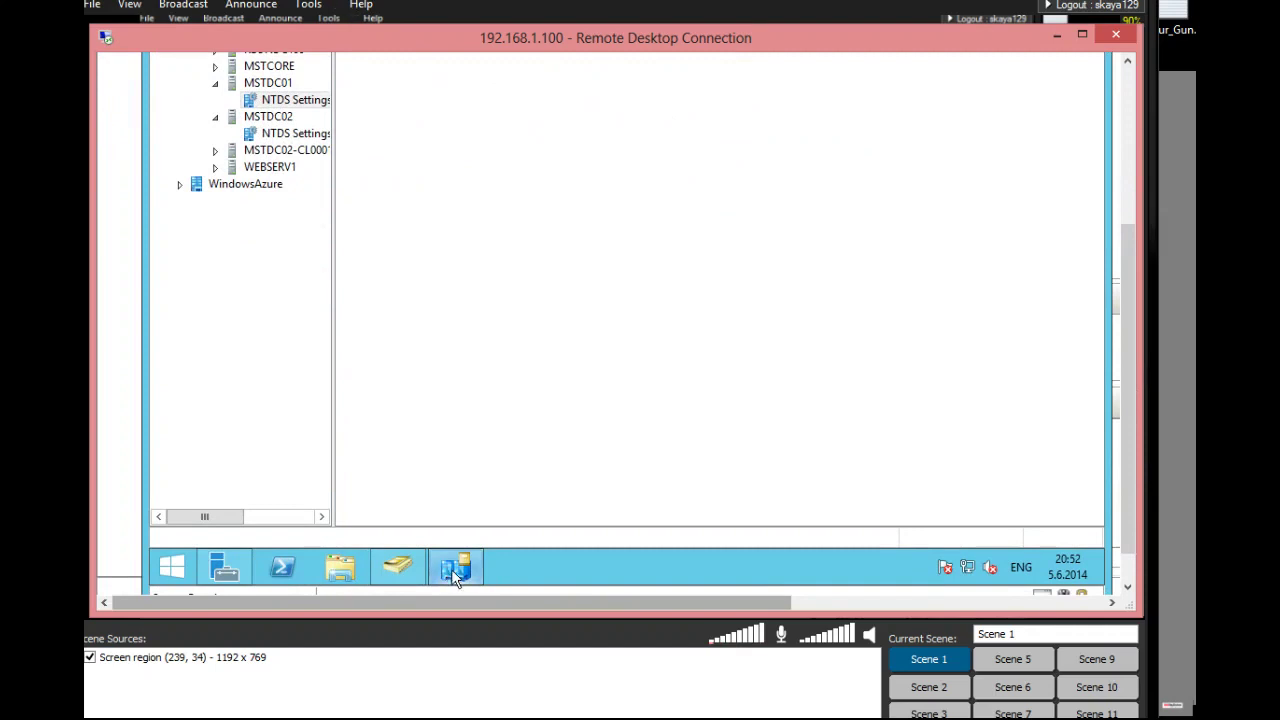
left_click(405, 575)
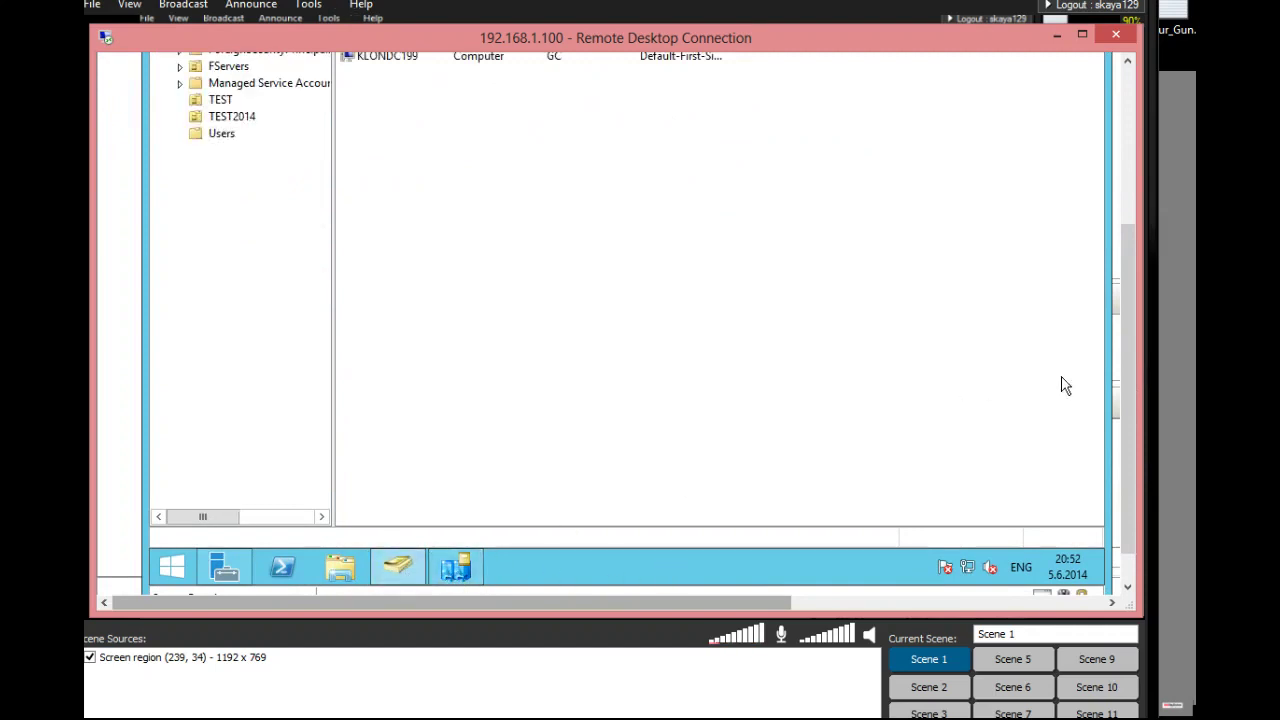
left_click_drag(1127, 445, 1133, 283)
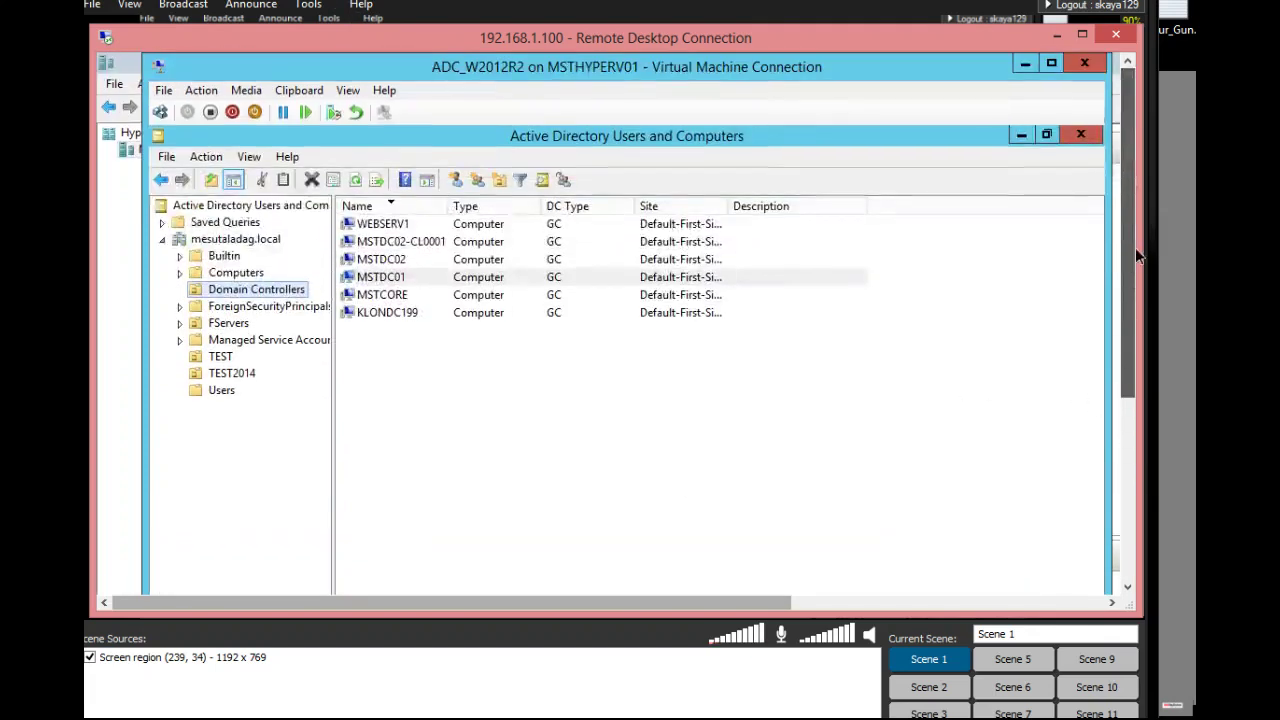
left_click(1080, 137)
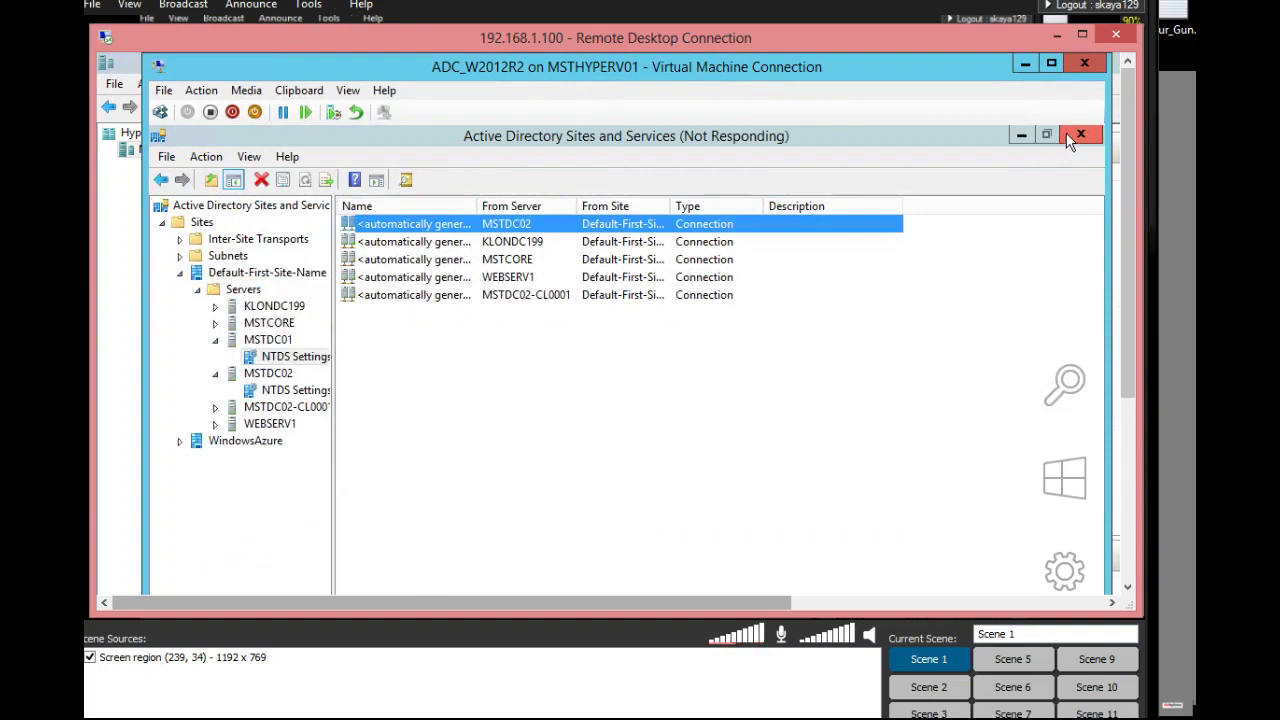
Minimize Active Directory Sites and Services and open the Add Roles and Features Wizard from Server Manager.
left_click(1019, 136)
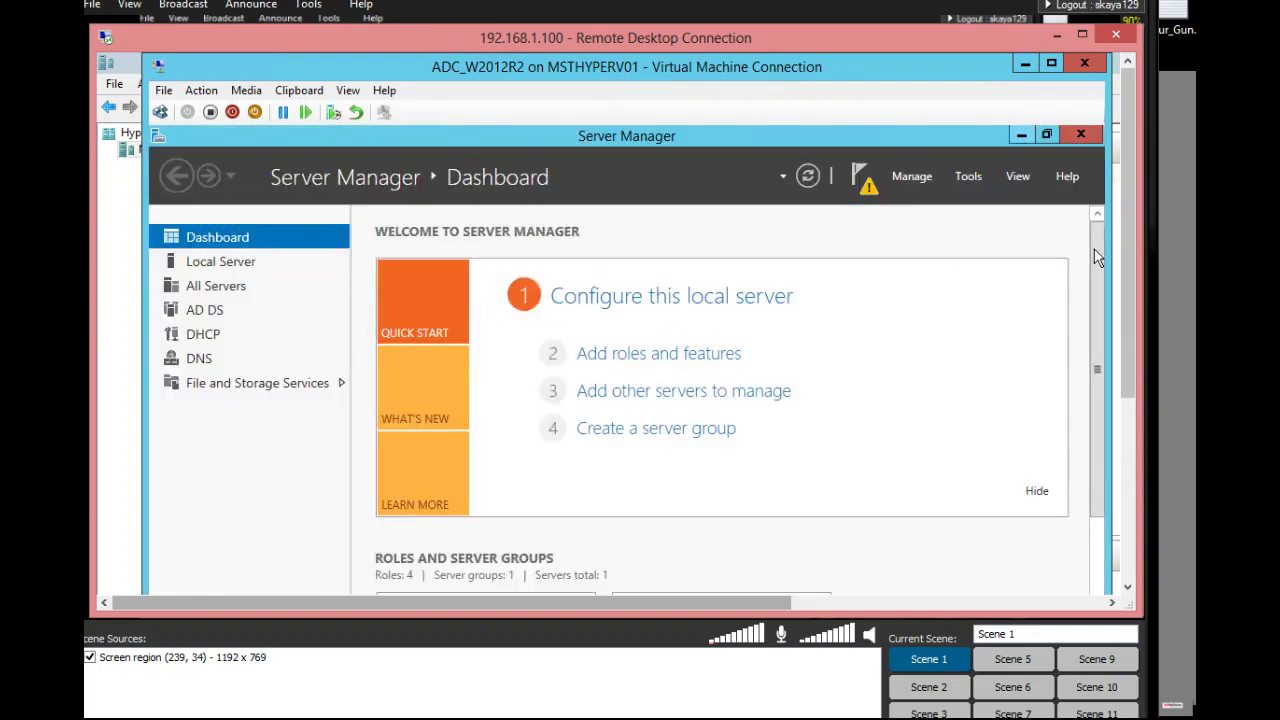
left_click(921, 177)
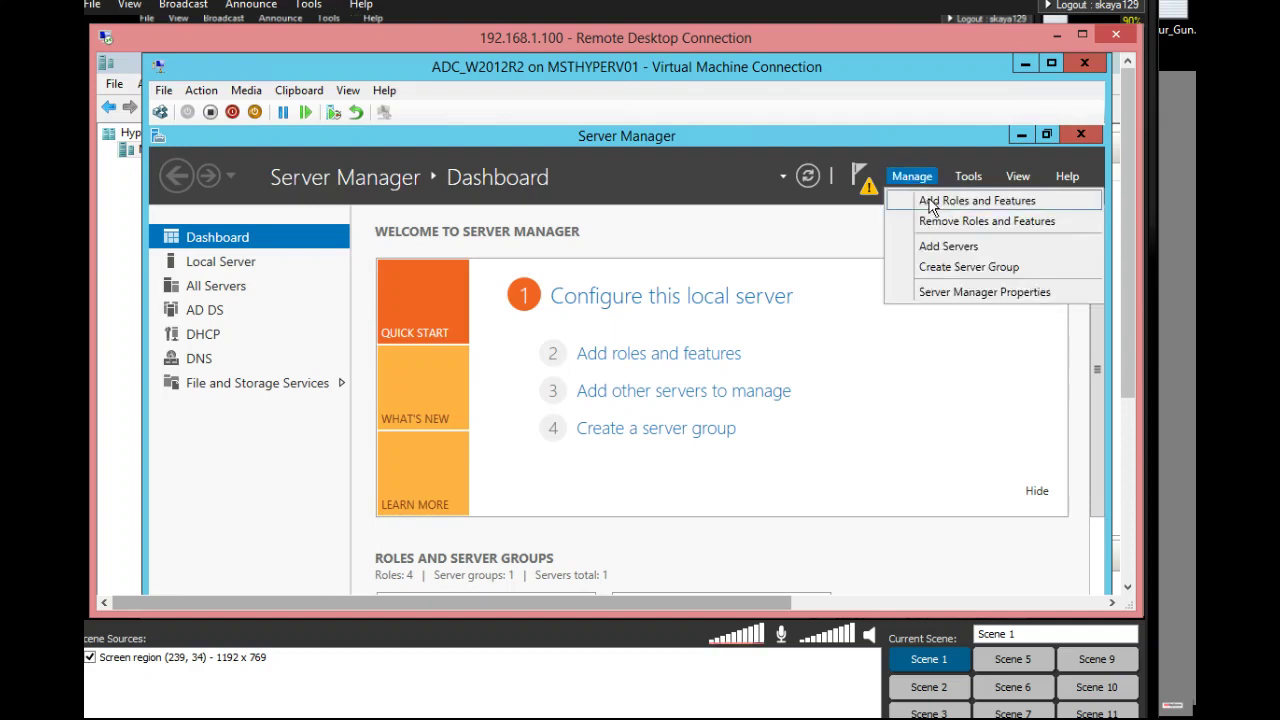
left_click(932, 201)
left_click(907, 208)
left_click_drag(1126, 380, 1124, 415)
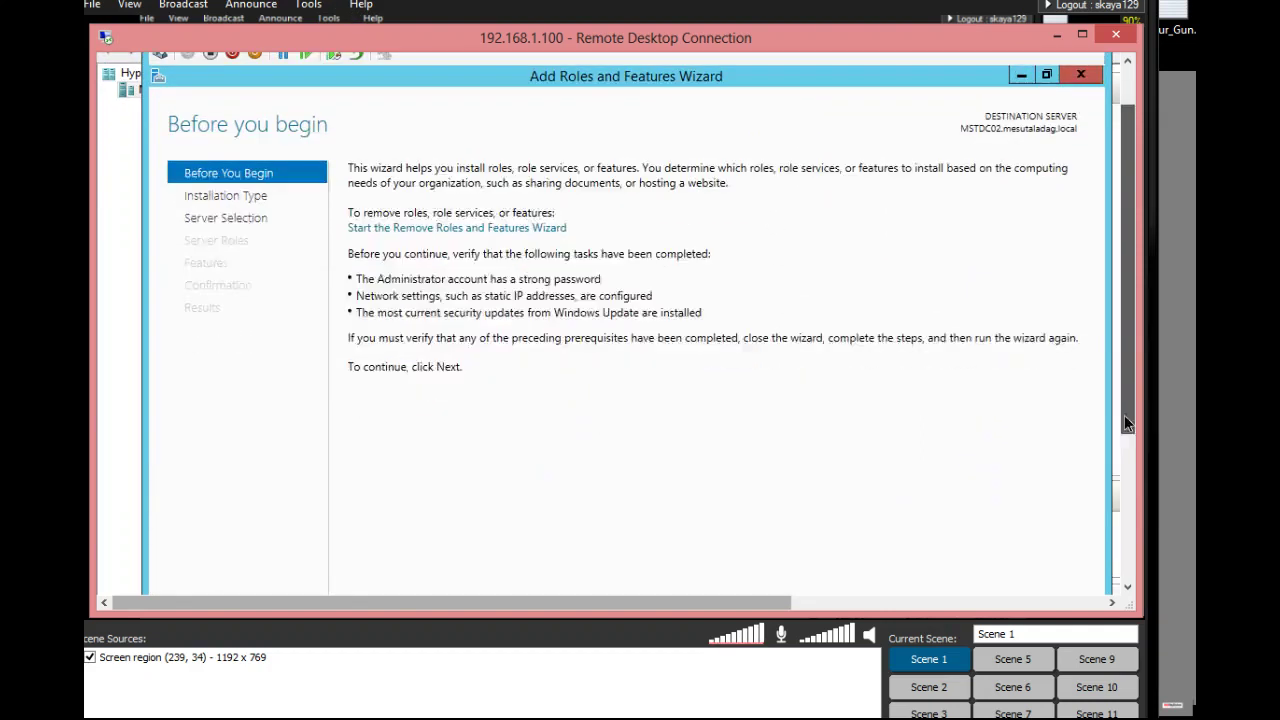
double_click(750, 80)
scroll(1133, 423, "down", 3)
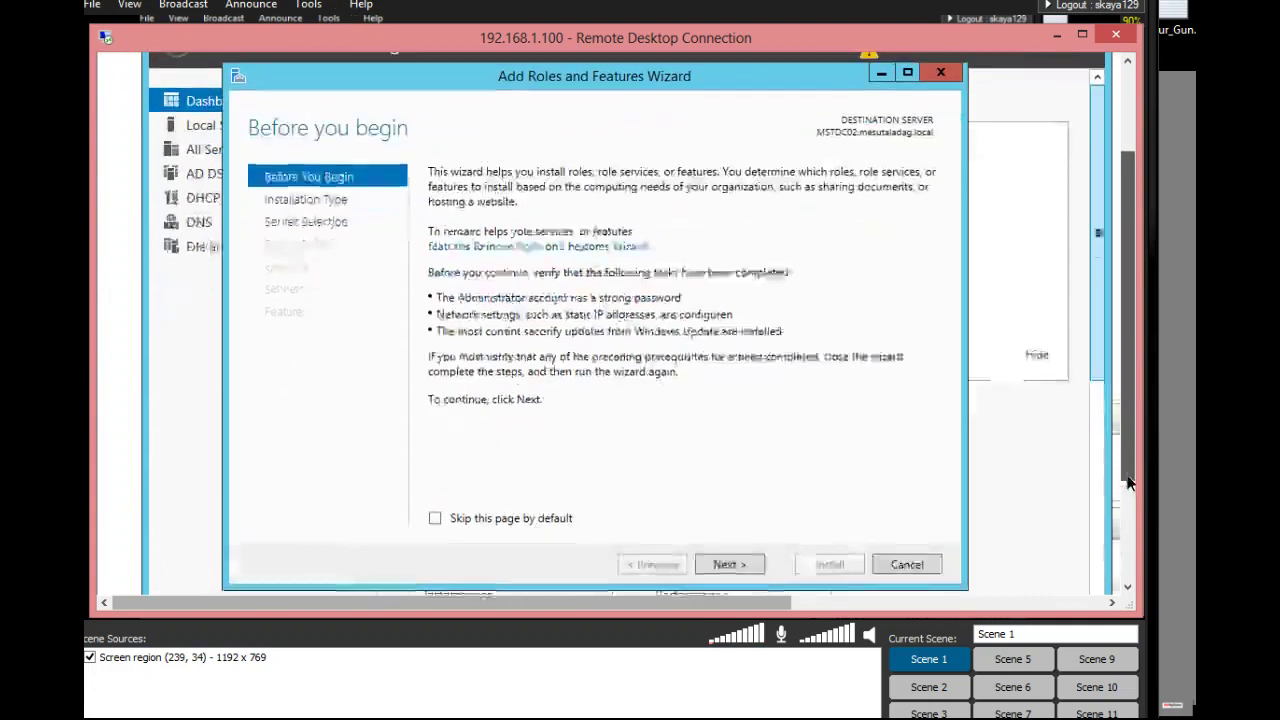
Advance the wizard with role-based installation to the features list, check Windows Server Backup's installation status, and cancel the wizard.
left_click(728, 549)
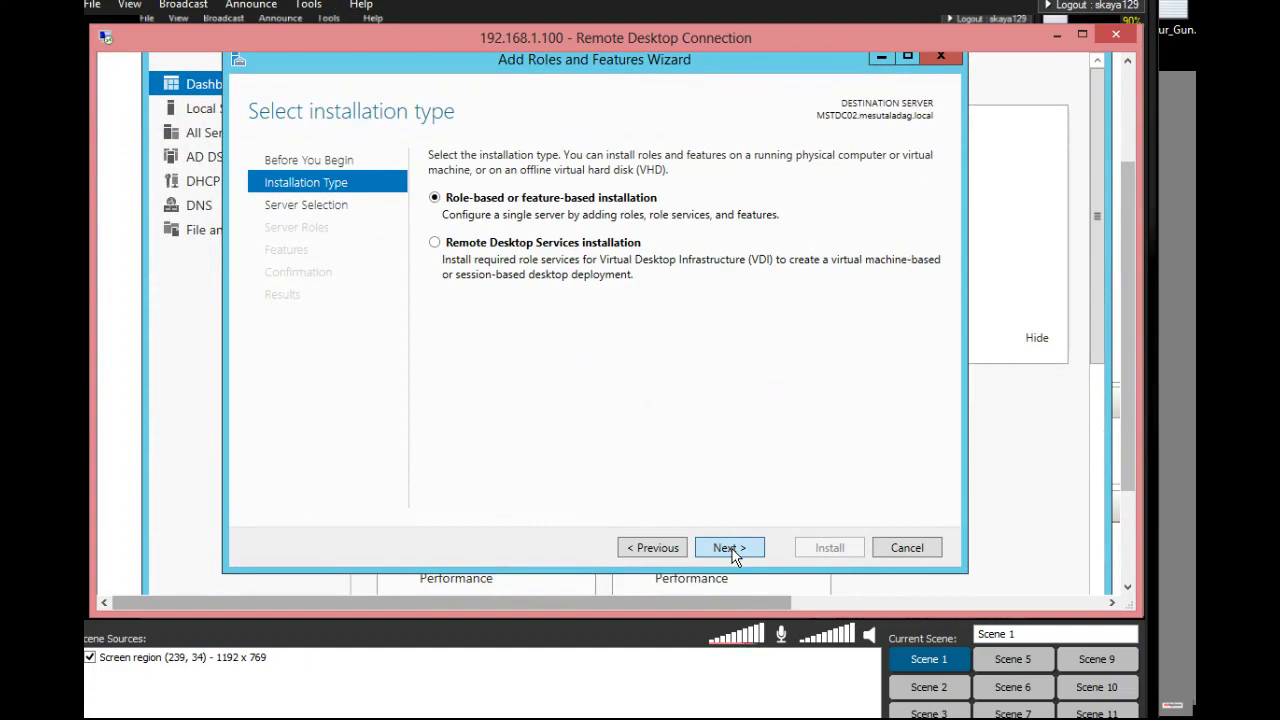
left_click(732, 553)
left_click(726, 547)
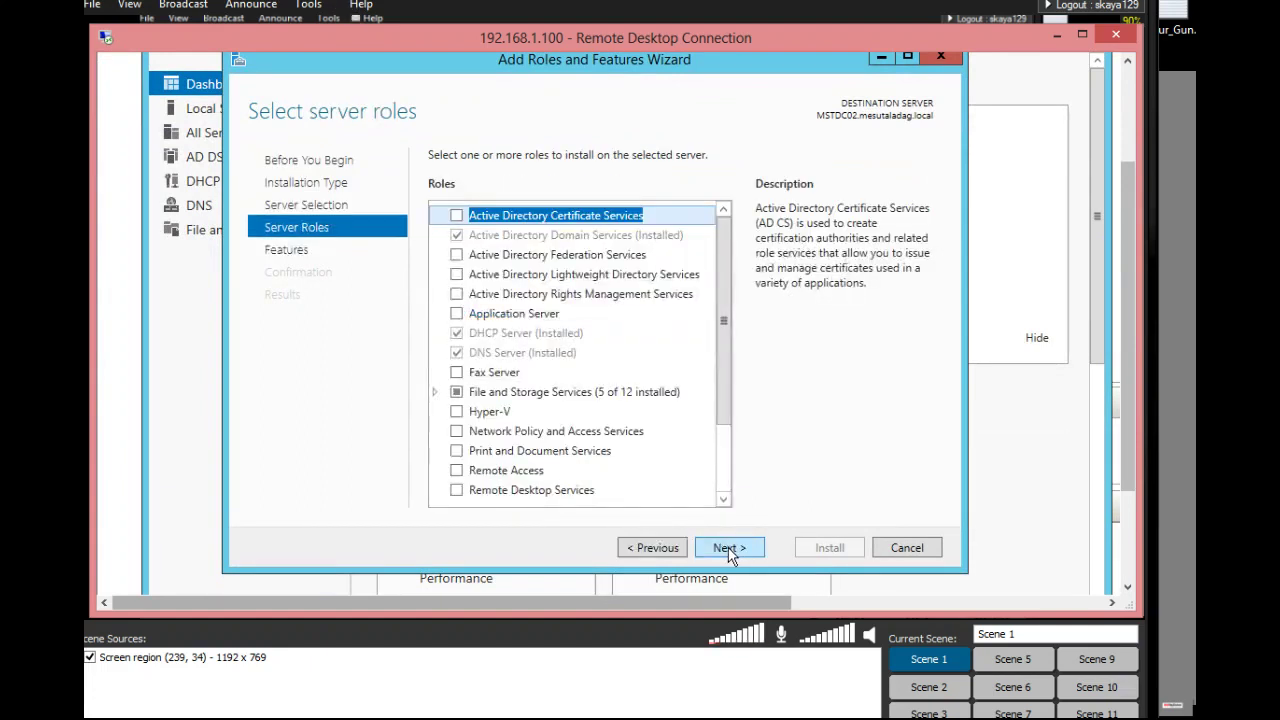
left_click(729, 550)
left_click_drag(724, 272, 722, 458)
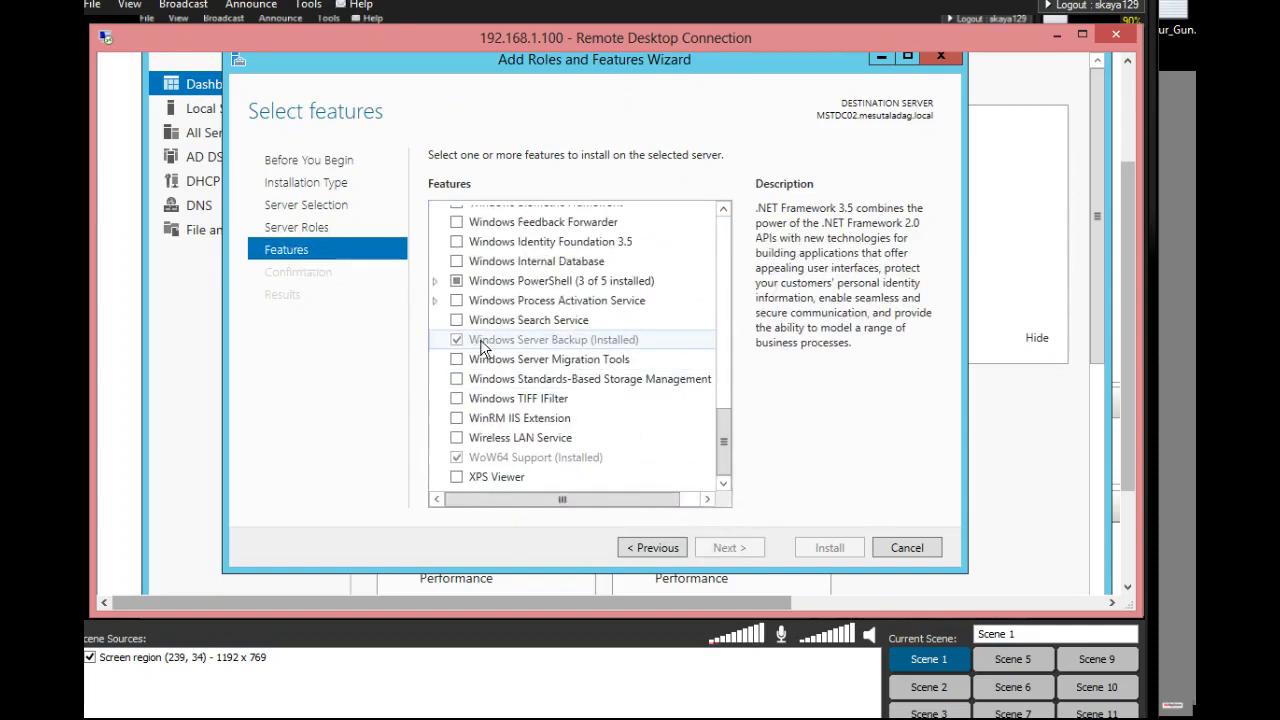
left_click(904, 544)
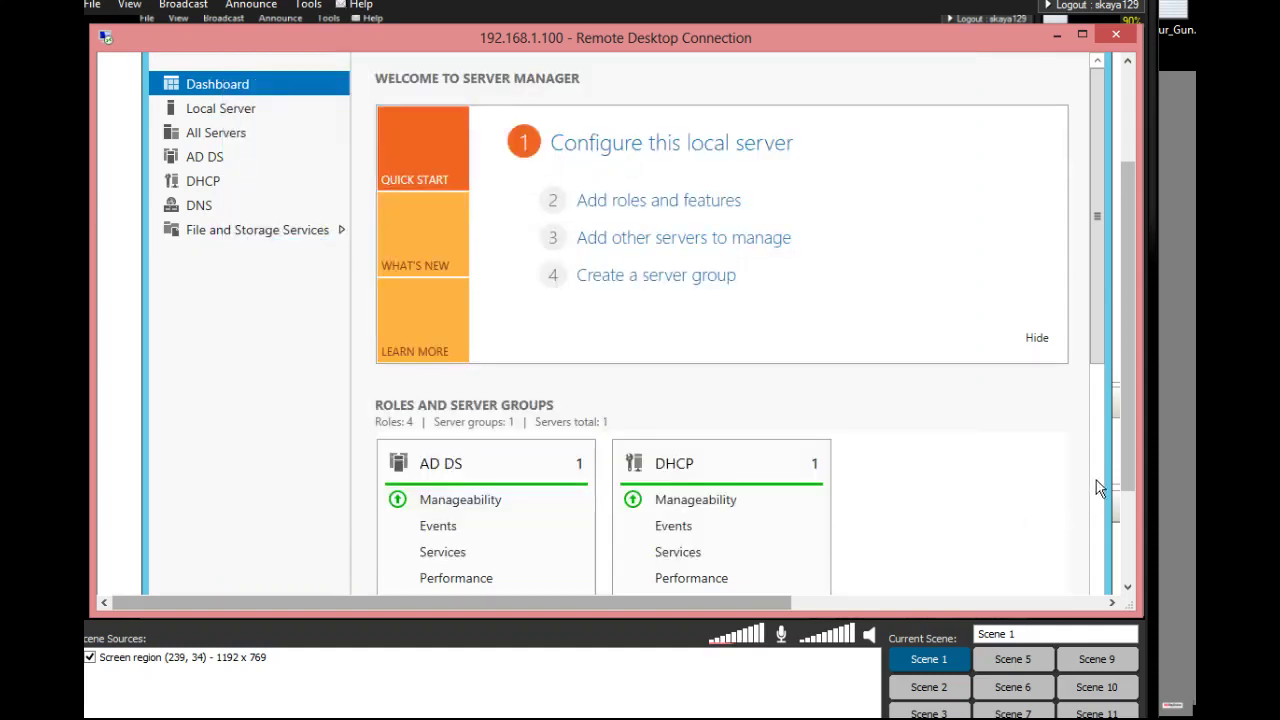
Start Windows PowerShell as administrator and change to the root of the C: drive.
scroll(1100, 486, "down", 3)
right_click(282, 526)
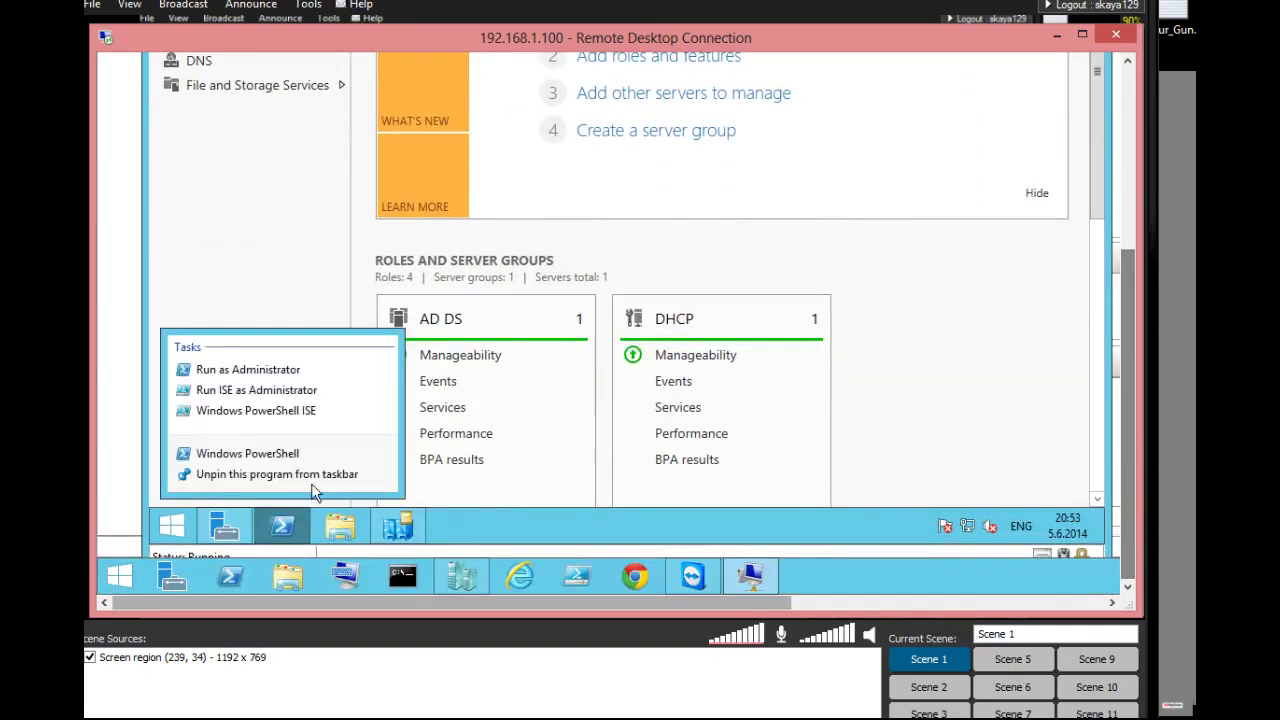
left_click_drag(1126, 455, 1126, 350)
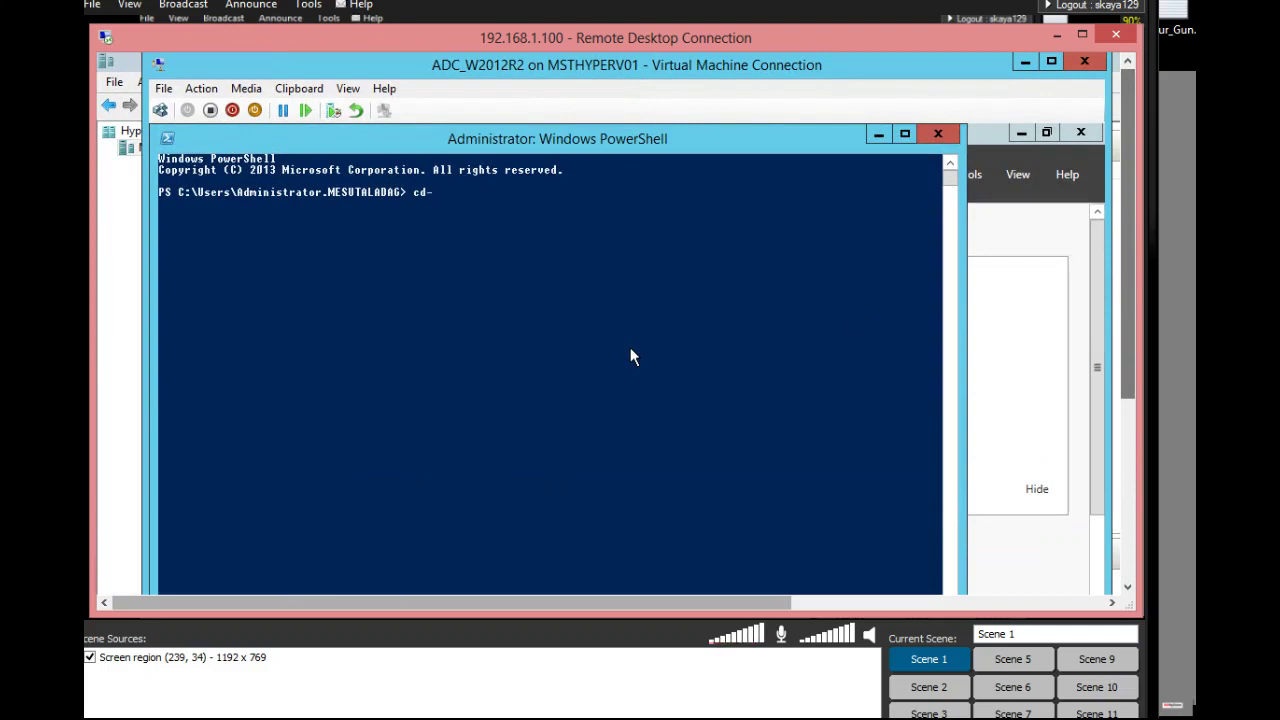
key("Return")
type("cd\\")
key("BackSpace")
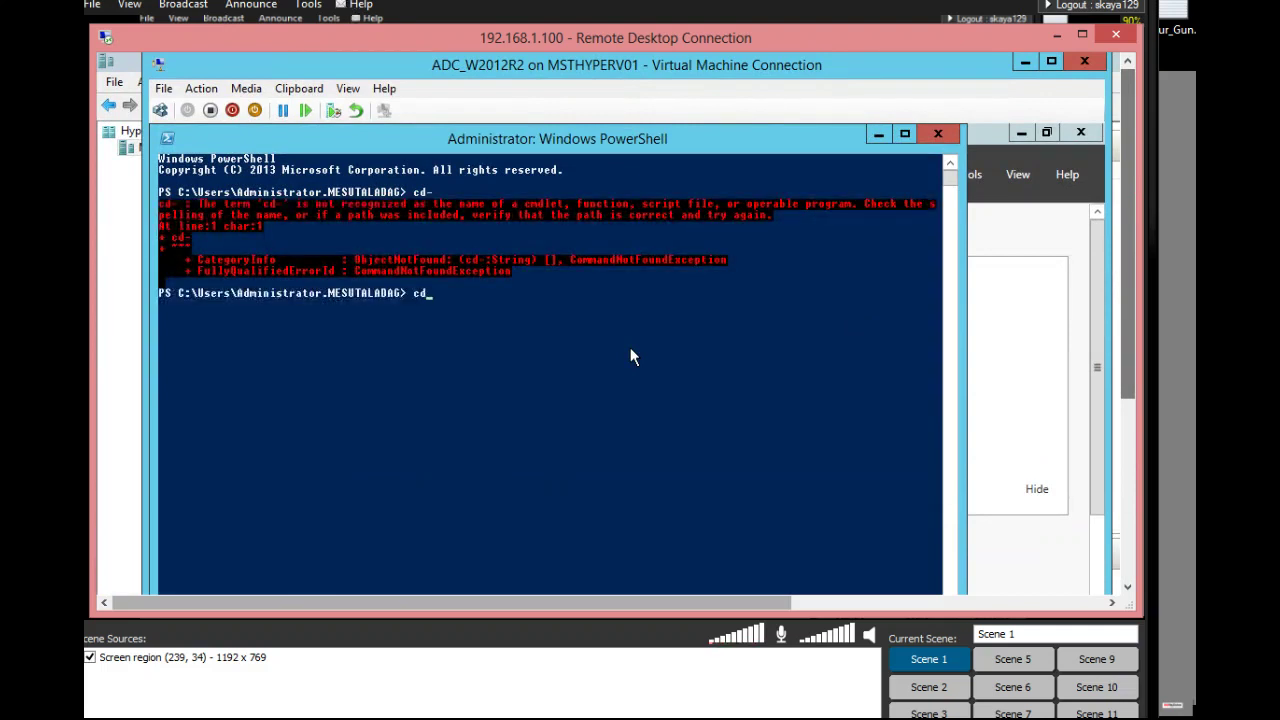
type("\\")
key("Return")
Clear the PowerShell console and list the server's roles and features with Get-WindowsFeature.
type("cls")
key("Return")
type("get-")
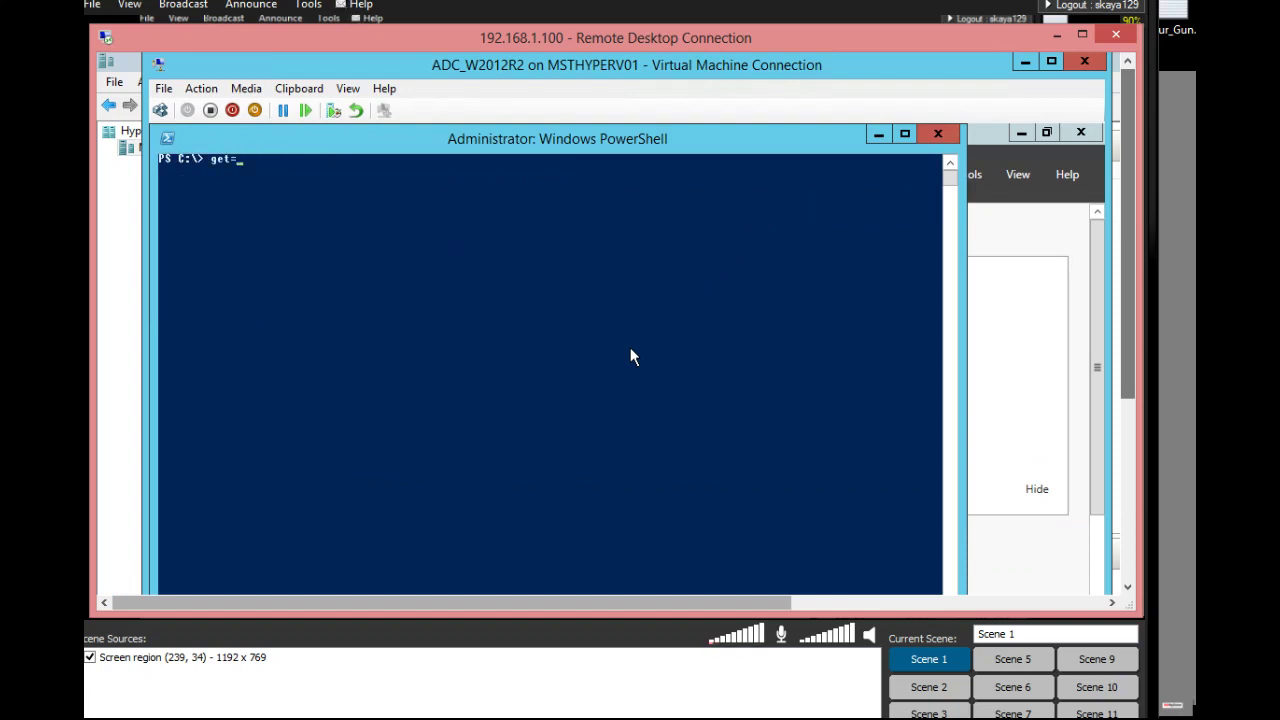
type("windowsfe")
key("Tab")
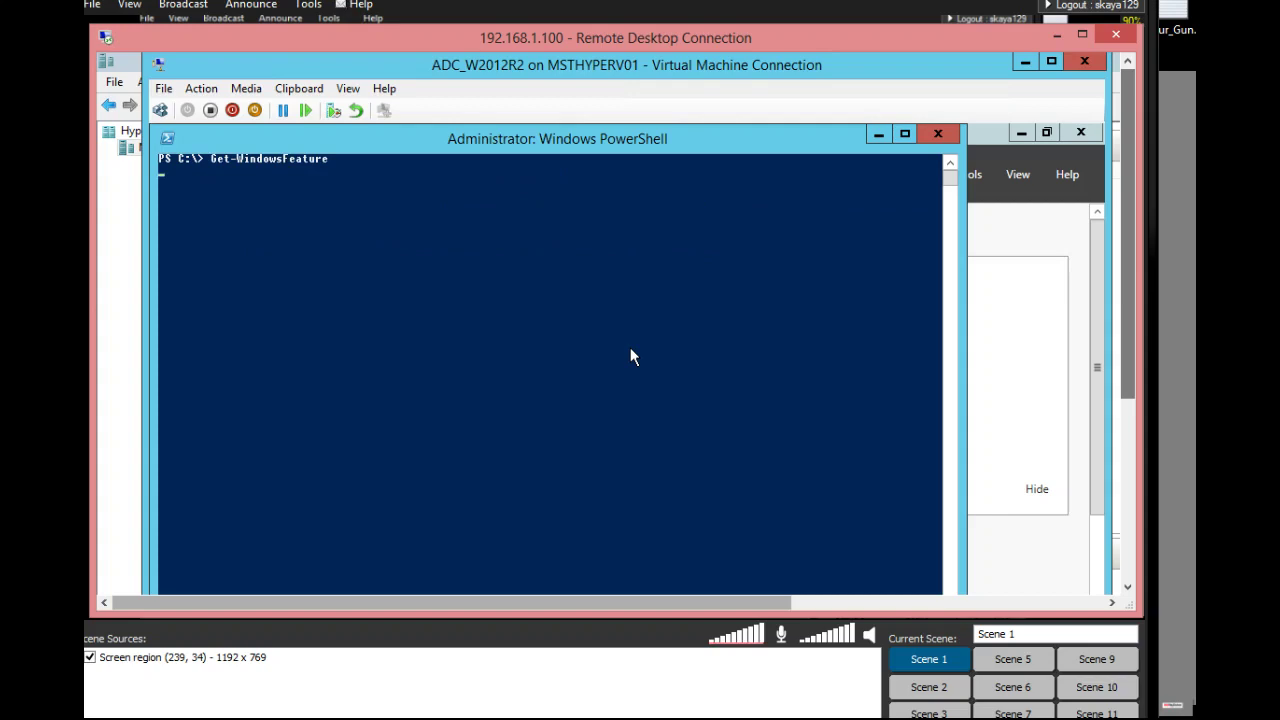
key("Return")
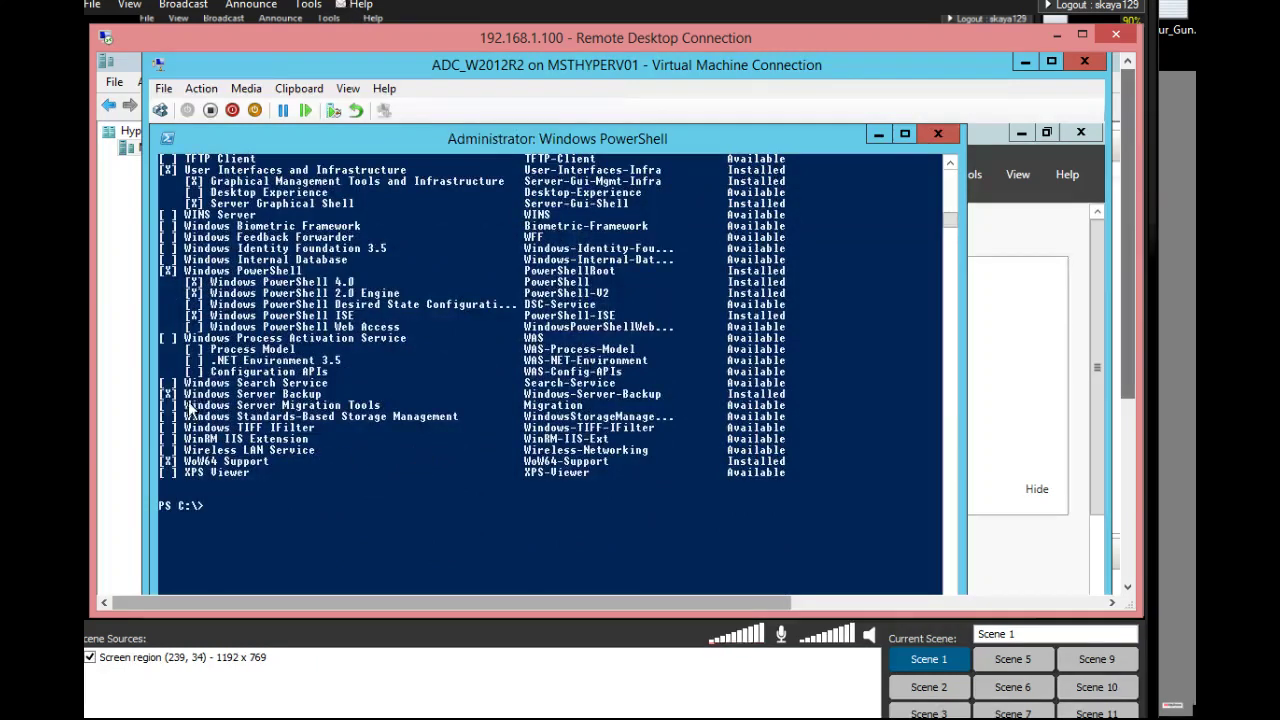
Check the Windows Server Backup entry in the feature list and copy its feature name, Windows-Server-Backup.
left_click_drag(166, 394, 785, 400)
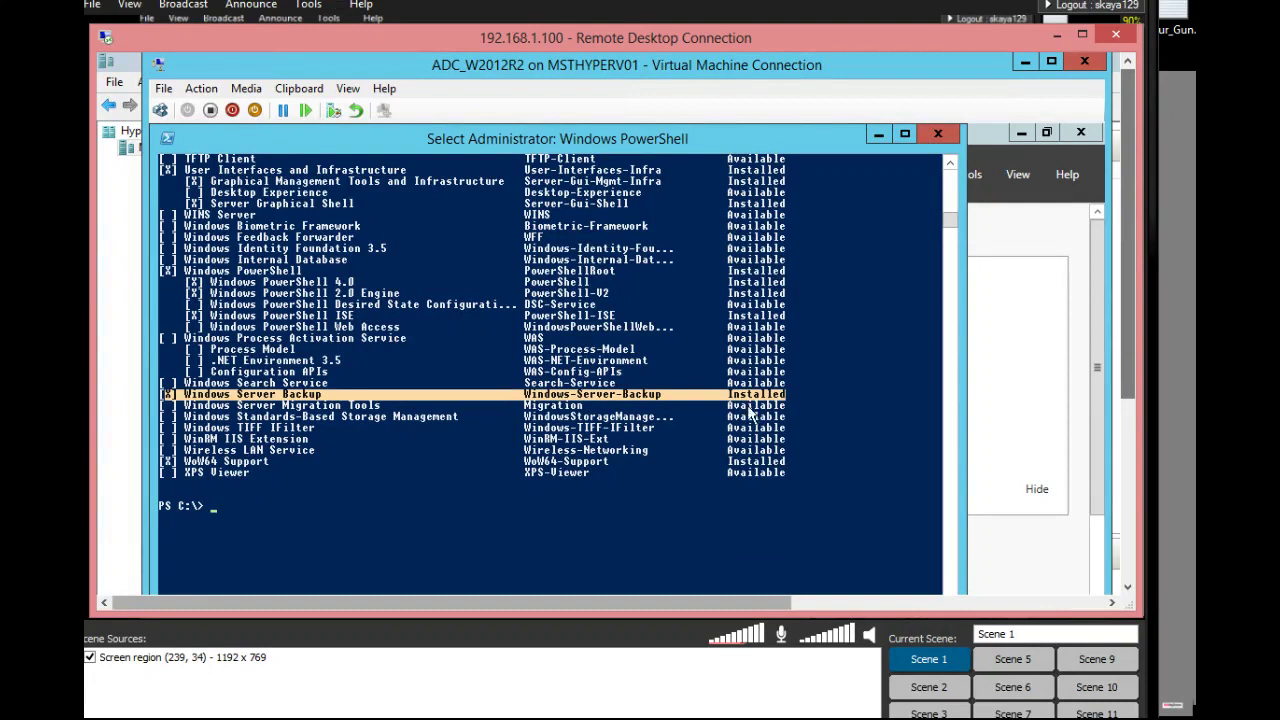
left_click(530, 398)
left_click_drag(526, 394, 662, 400)
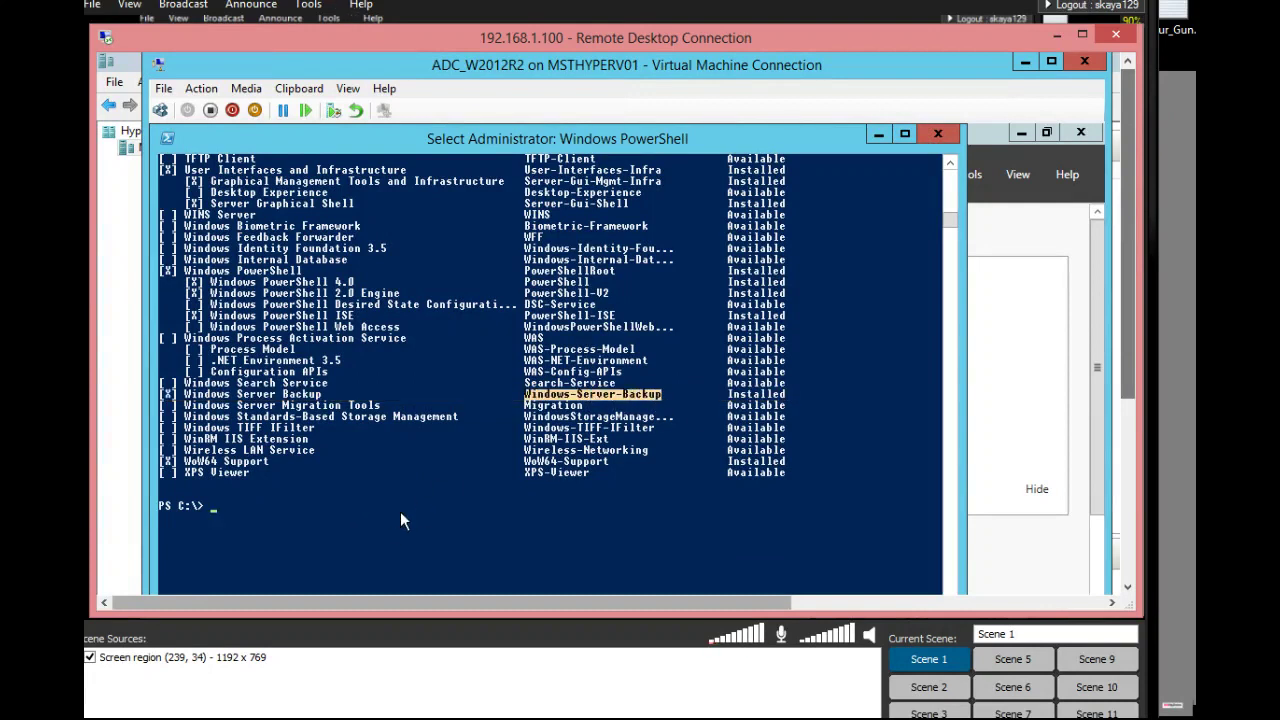
right_click(594, 397)
Run Install-WindowsFeature Windows-Server-Backup -IncludeAllSubFeature and check the command's exit code.
type("install")
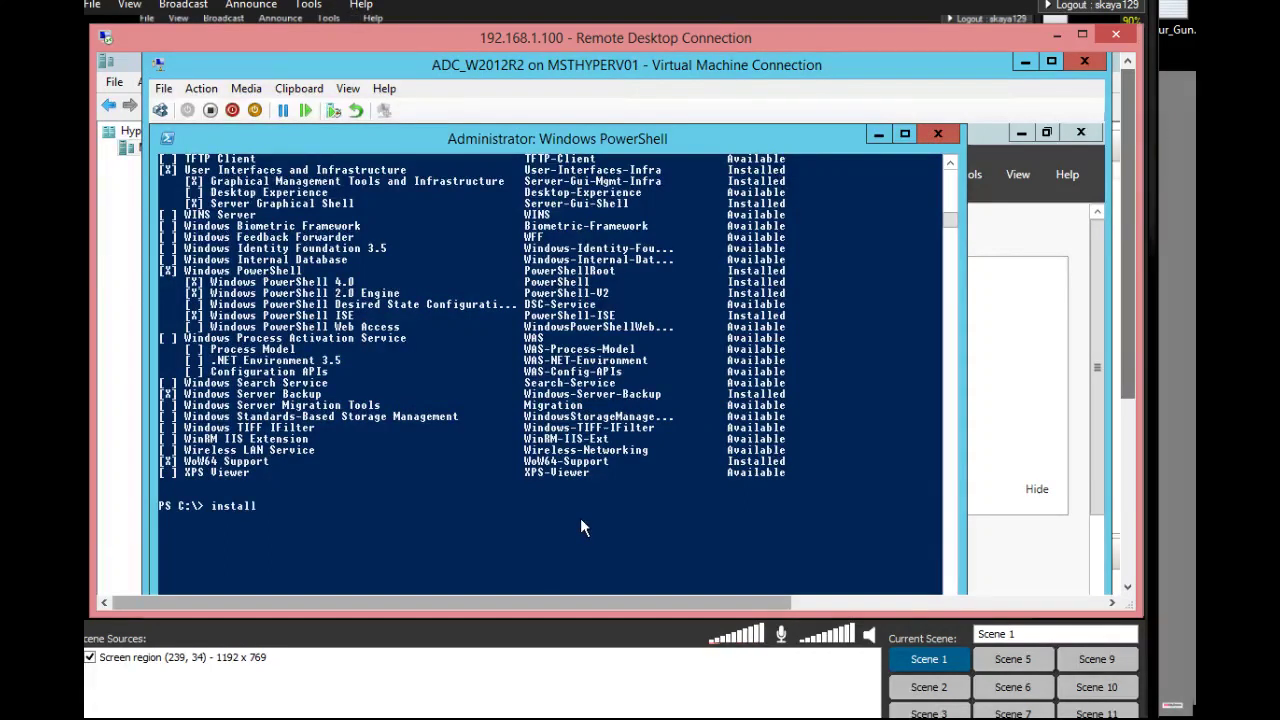
type("-window")
key("BackSpace")
key("BackSpace")
key("BackSpace")
key("BackSpace")
key("BackSpace")
key("BackSpace")
key("BackSpace")
key("BackSpace")
key("BackSpace")
key("BackSpace")
type("Install-Window")
key("Tab")
type("Windows-Server-Backup")
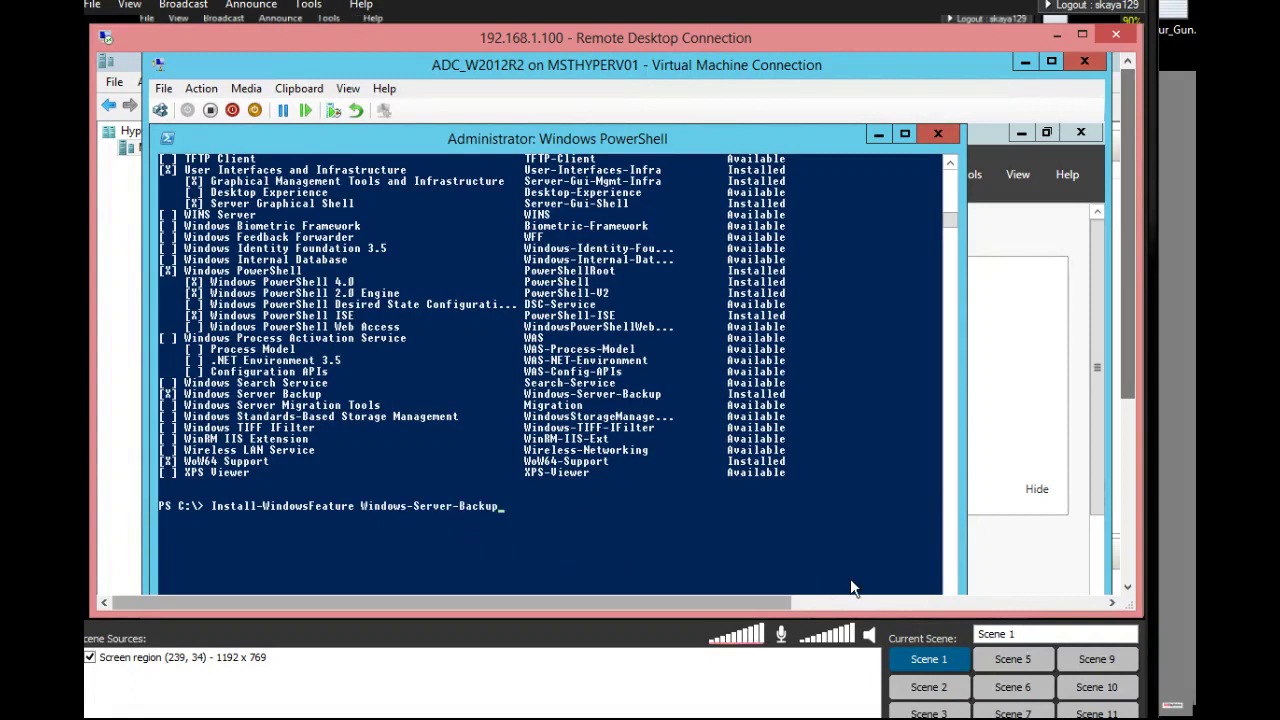
type(" -In")
key("Tab")
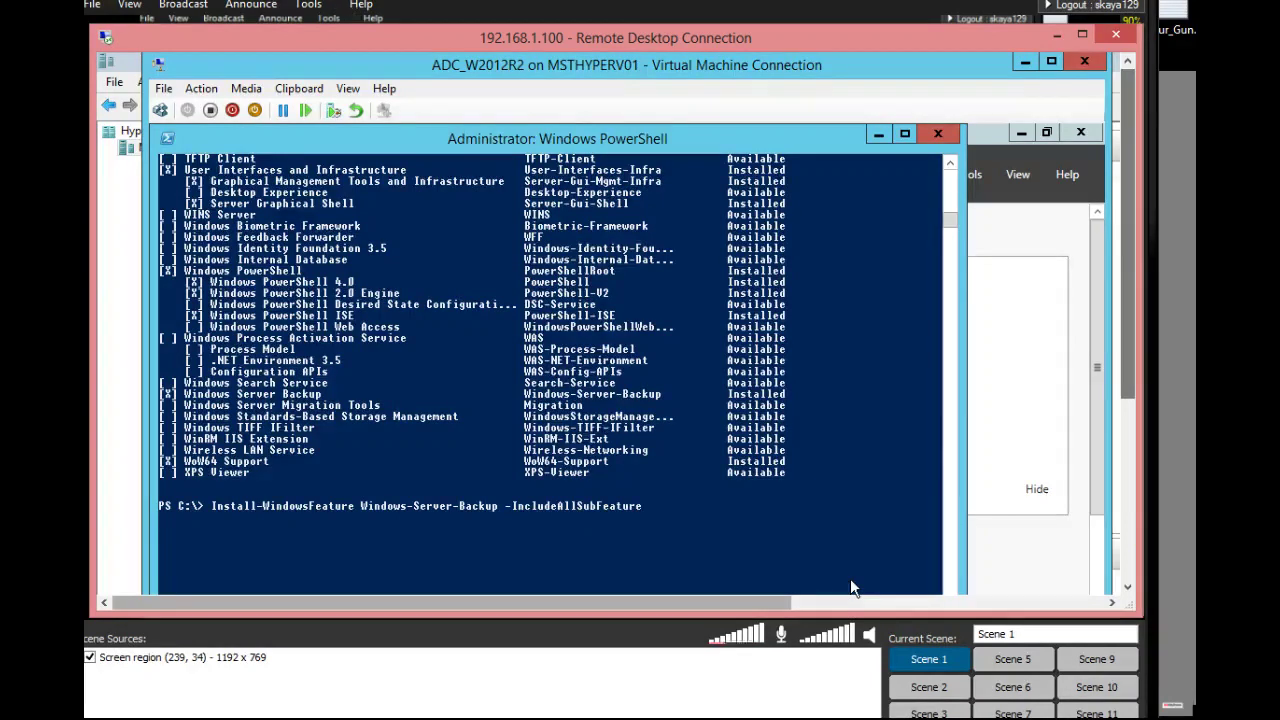
key("Return")
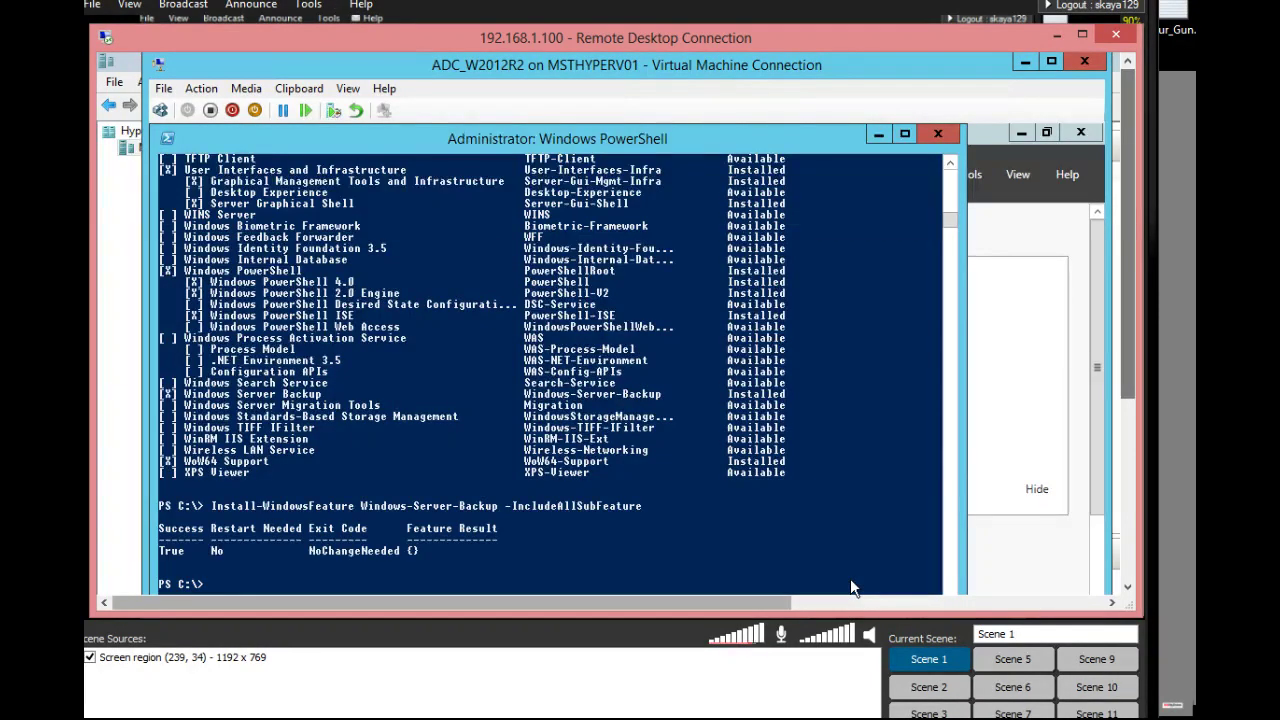
left_click_drag(305, 548, 400, 558)
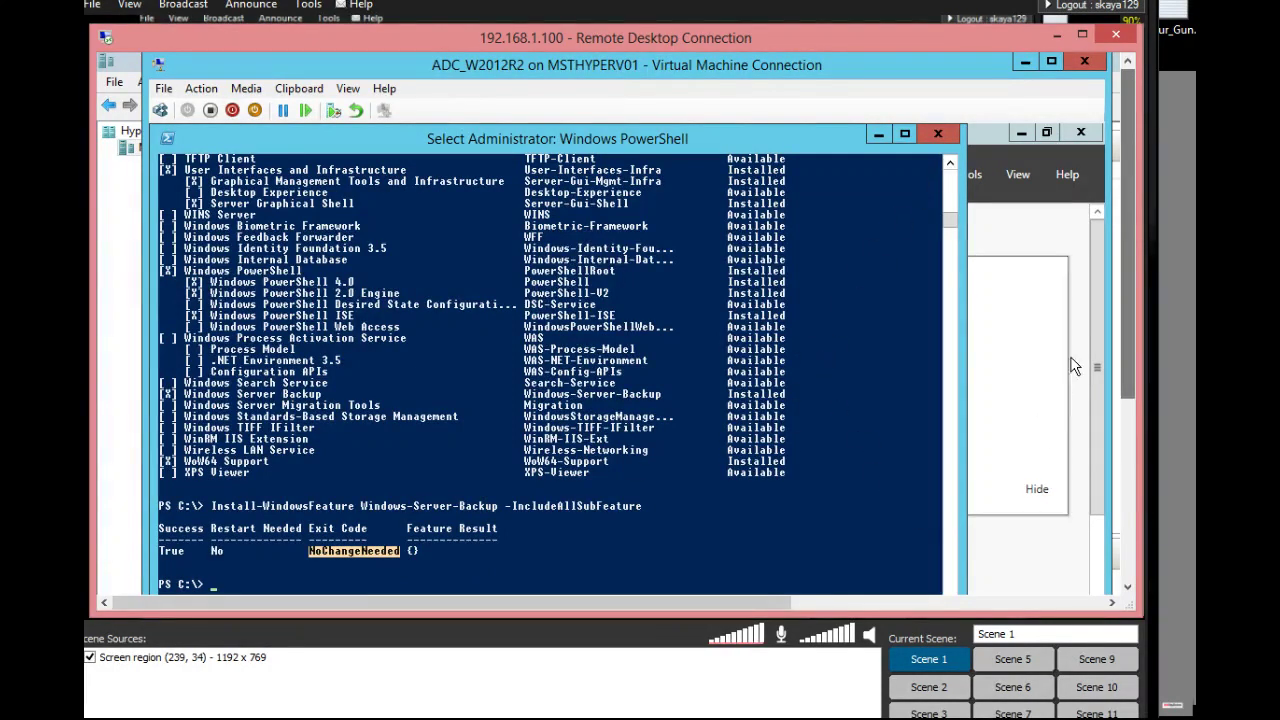
Dismiss the Replicate Now message and return to Active Directory Sites and Services.
left_click(968, 175)
left_click_drag(1120, 343, 1129, 499)
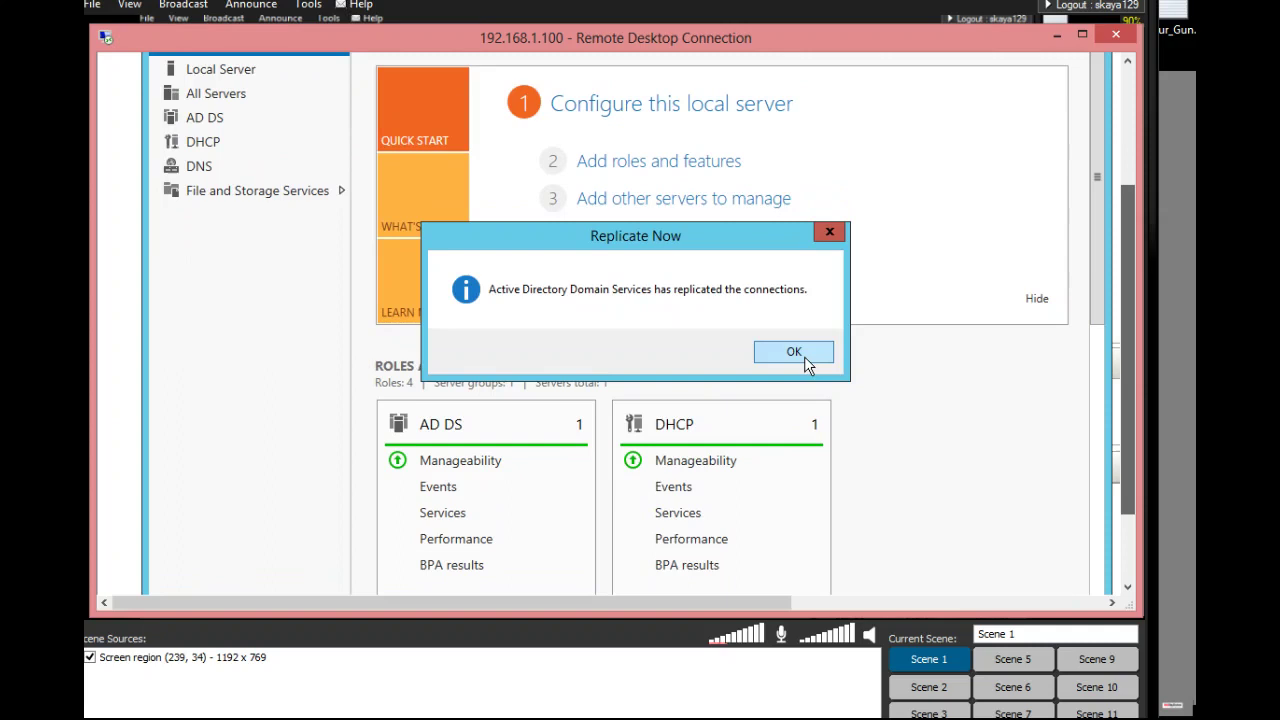
left_click(794, 352)
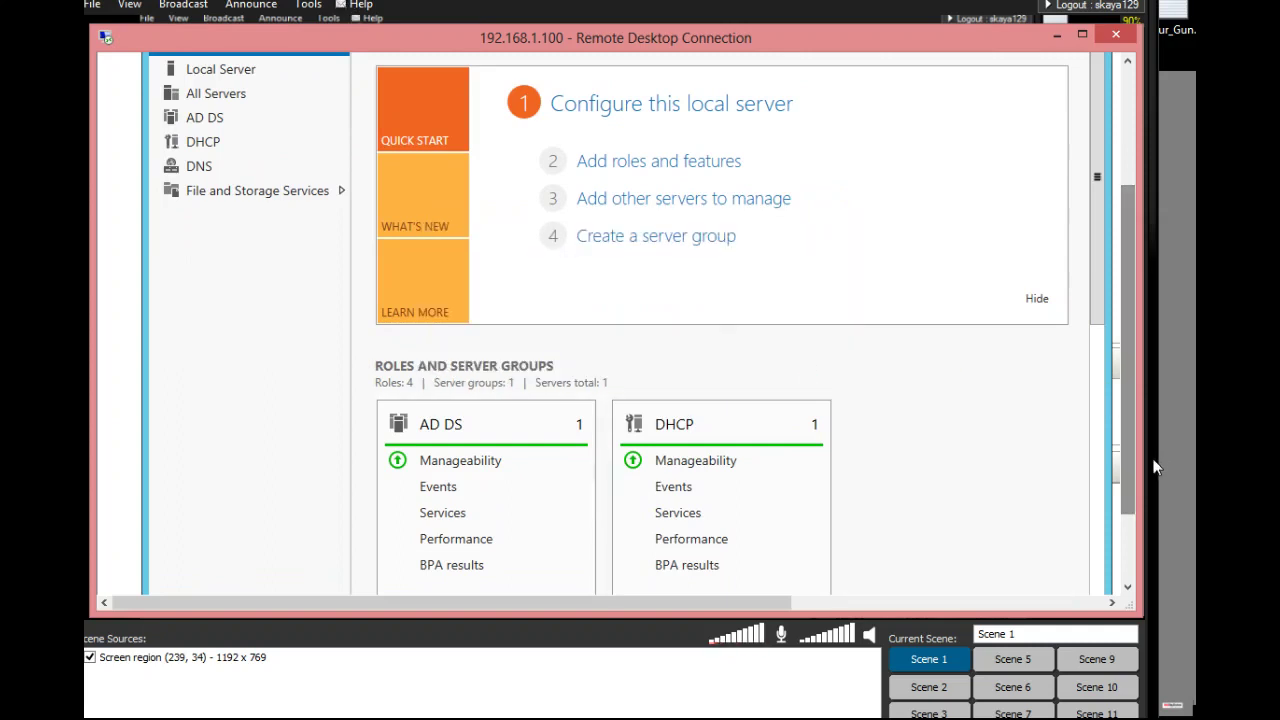
left_click_drag(1138, 484, 1131, 536)
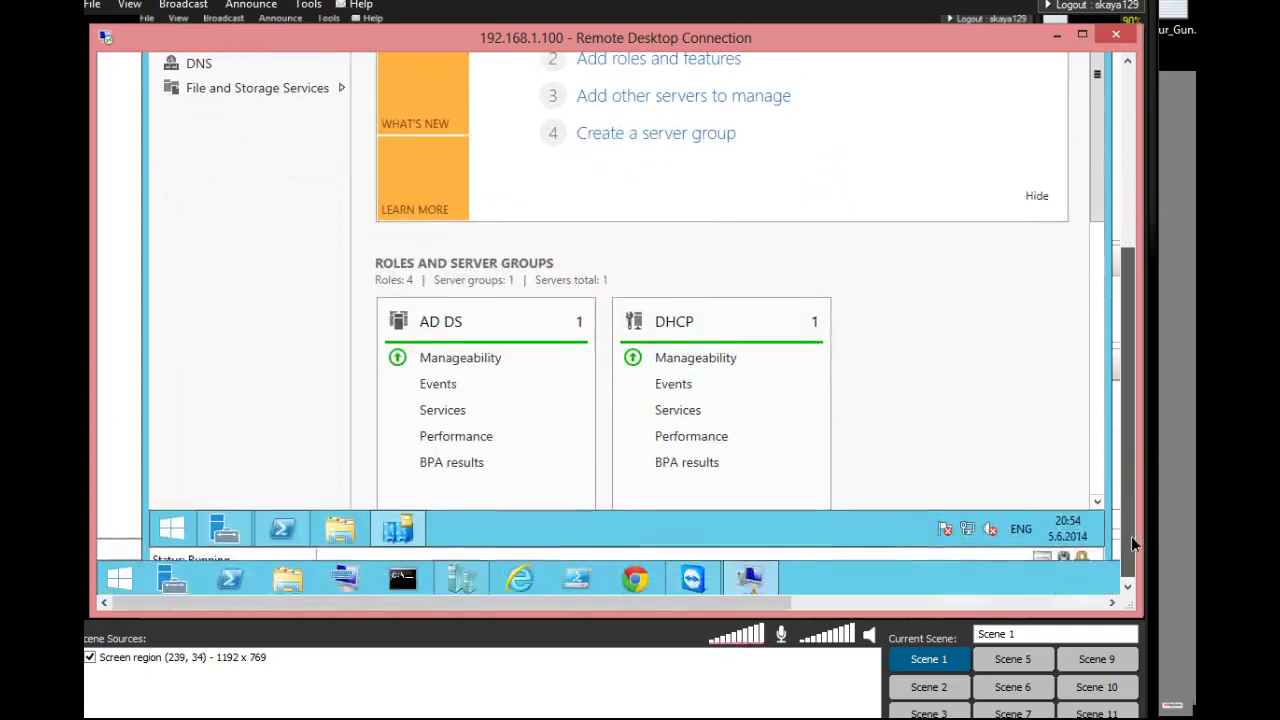
left_click(397, 529)
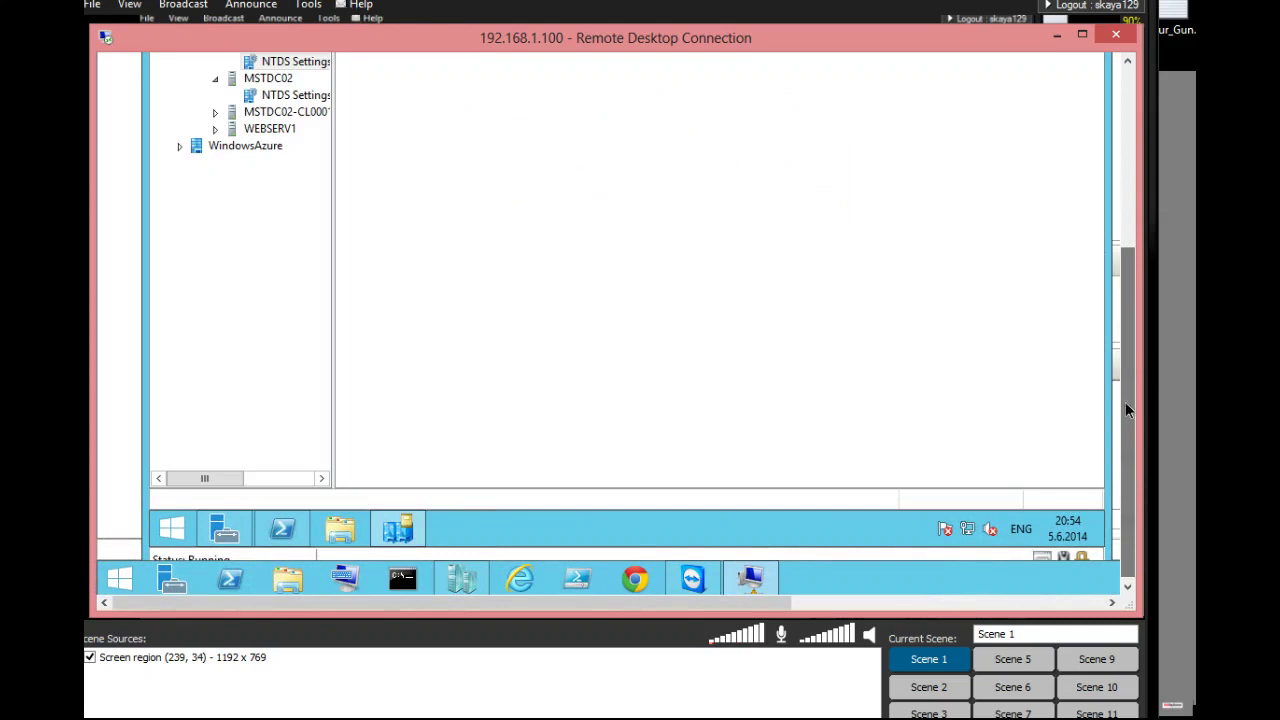
left_click_drag(1125, 410, 1126, 258)
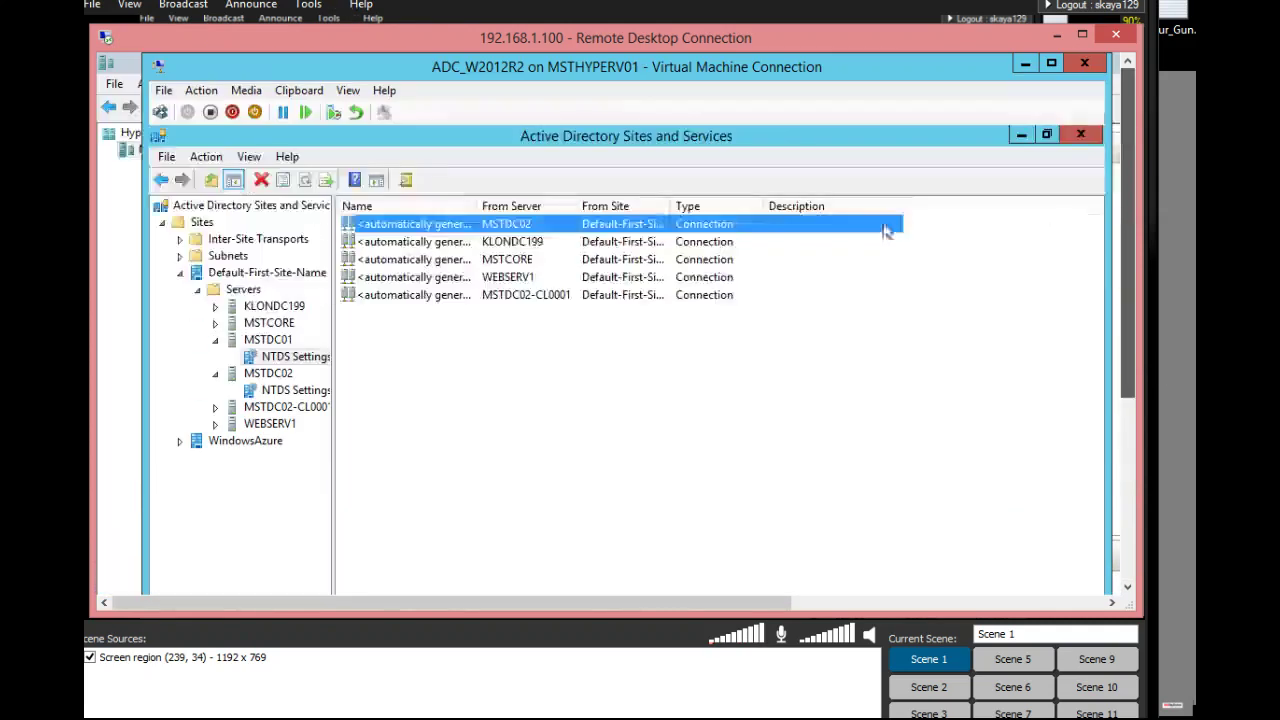
Run Replicate Now on the connection from MSTDC01 in MSTDC02's NTDS Settings.
left_click(284, 392)
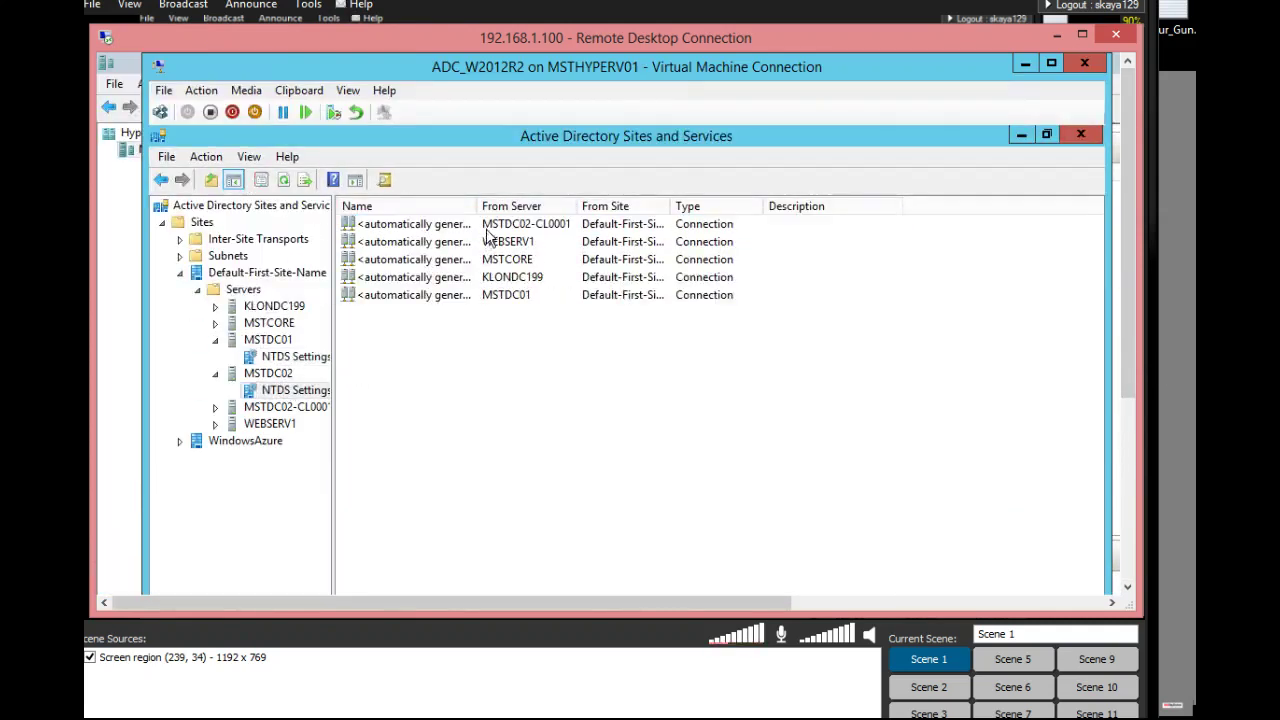
right_click(471, 292)
left_click(537, 323)
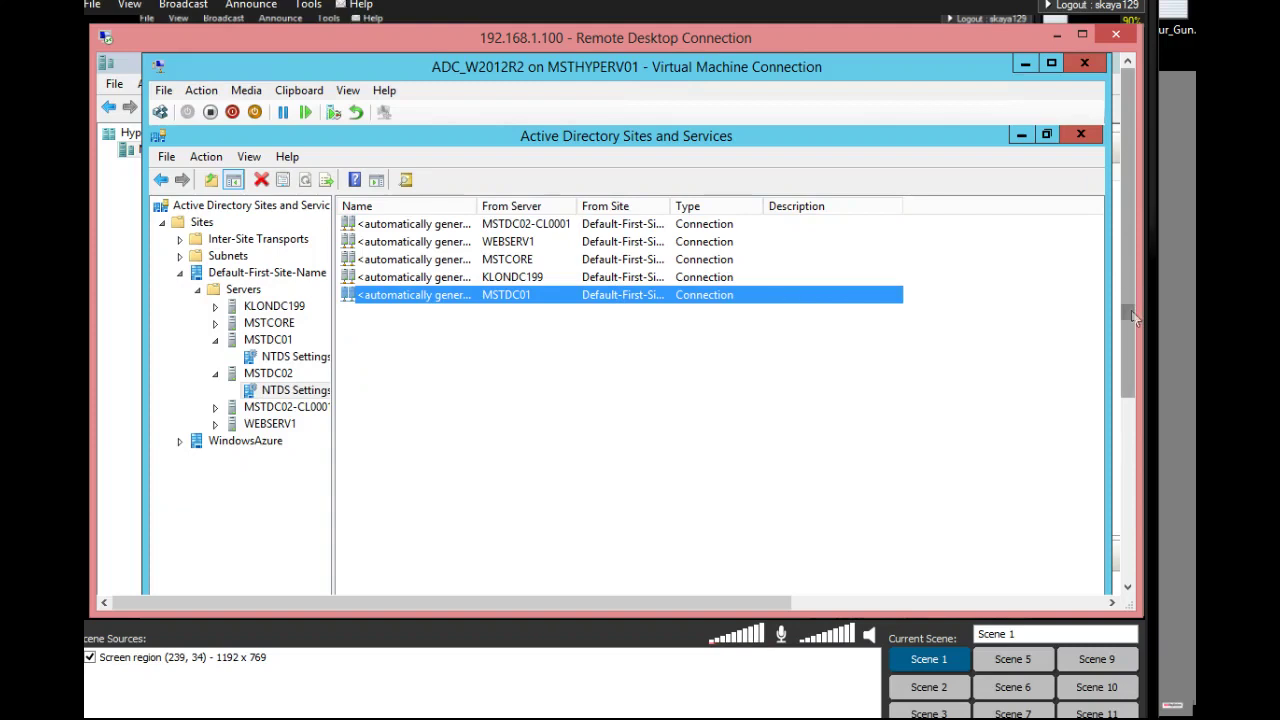
Switch back to Server Manager and open Windows Server Backup.
left_click_drag(1133, 317, 1131, 477)
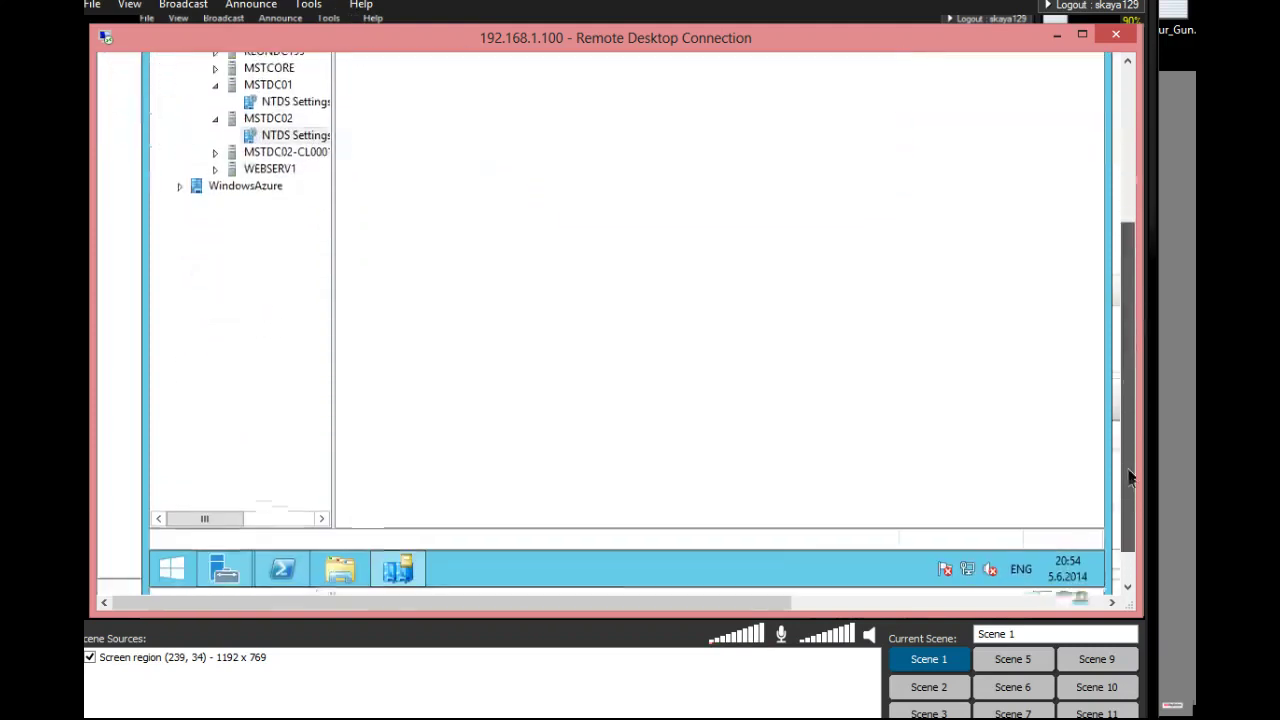
left_click(226, 545)
left_click_drag(1128, 300, 1126, 170)
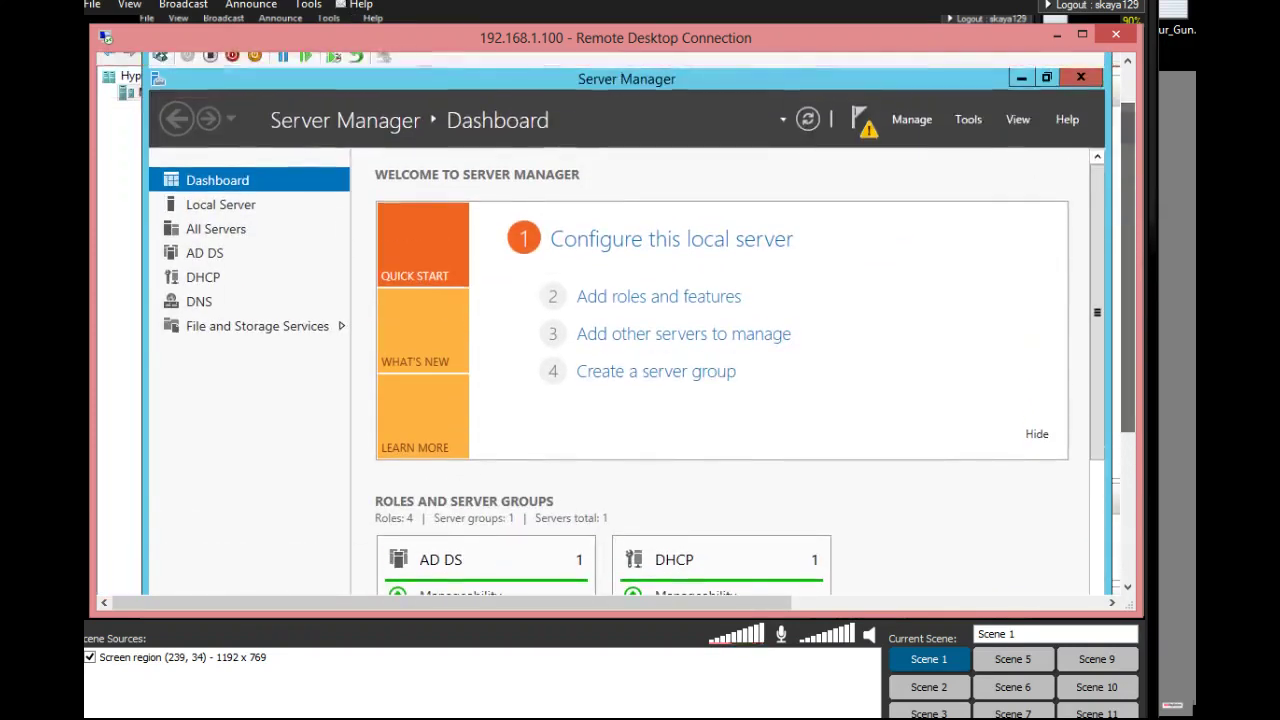
left_click(968, 121)
left_click_drag(1123, 401, 1132, 533)
scroll(926, 540, "down", 3)
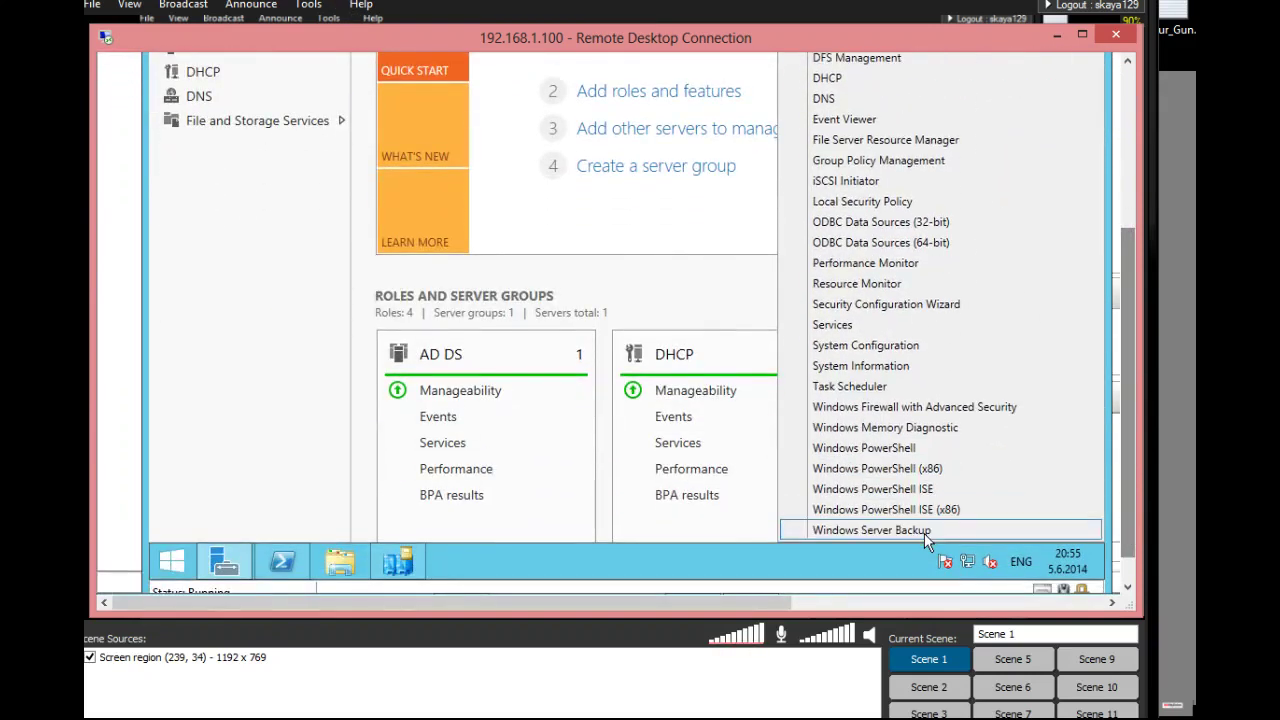
left_click(918, 532)
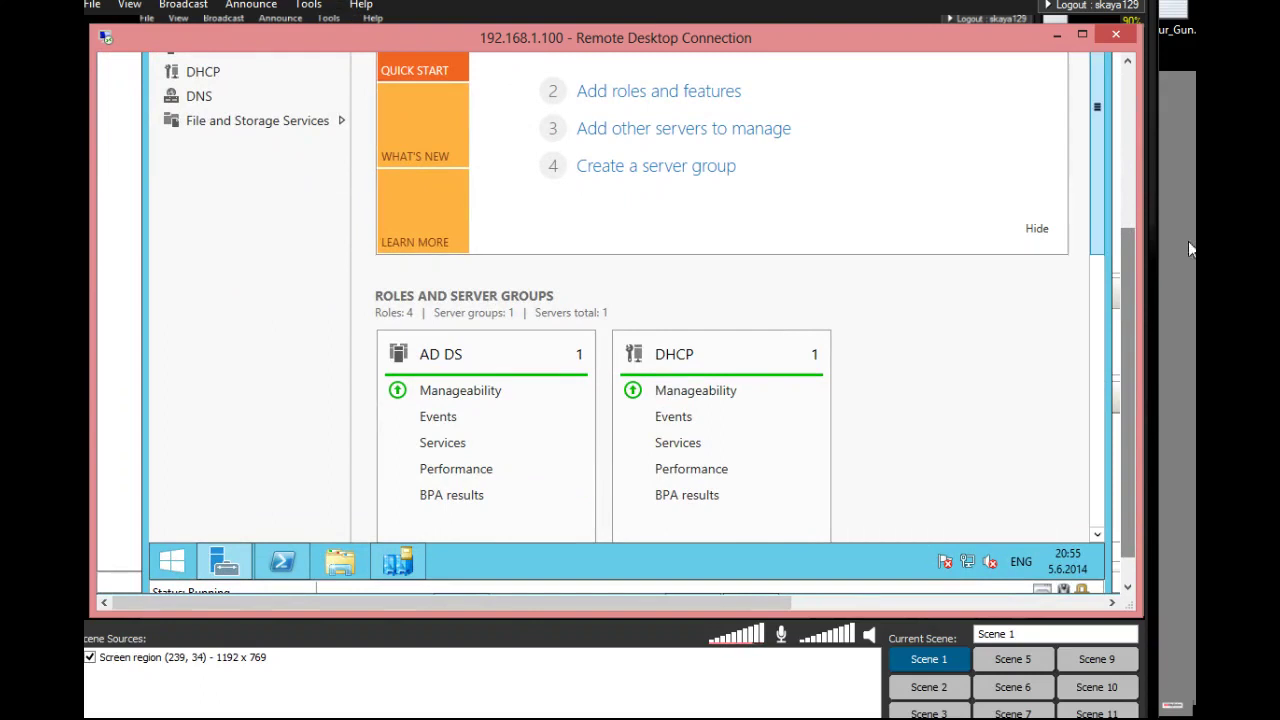
Start a backup schedule for Local Backup and choose the Custom configuration.
left_click_drag(1128, 299, 1119, 136)
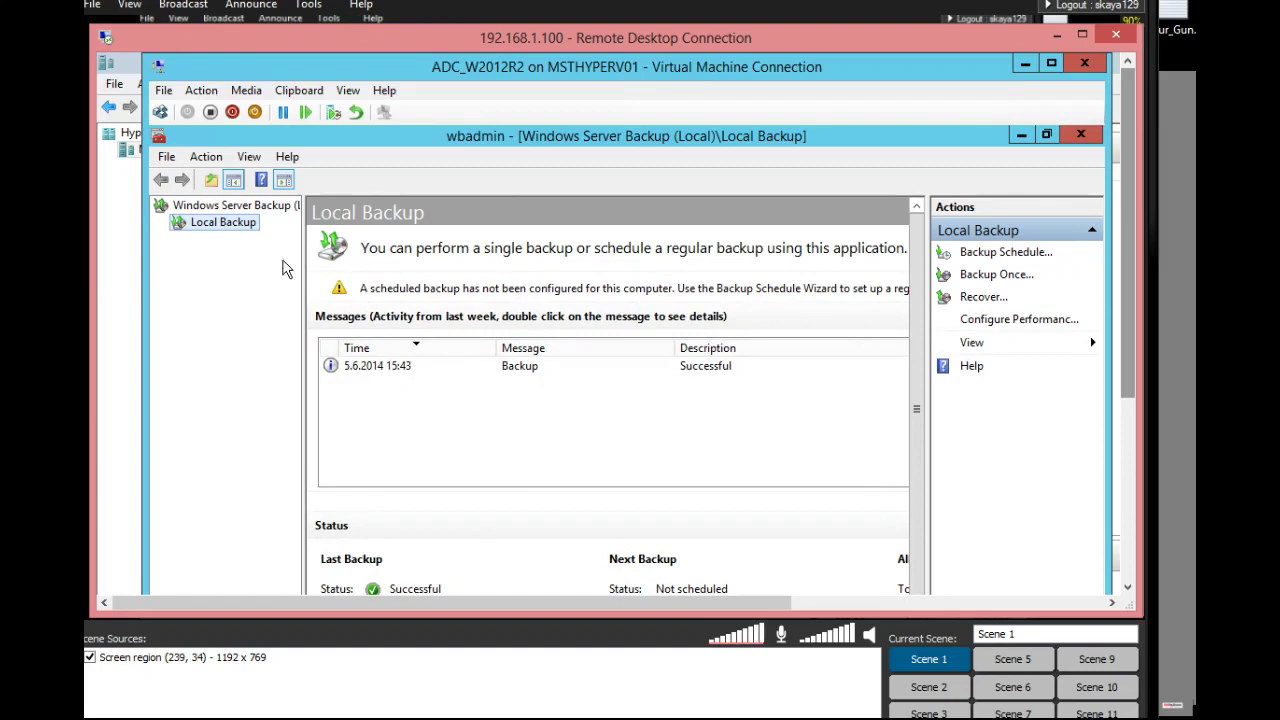
left_click(398, 372)
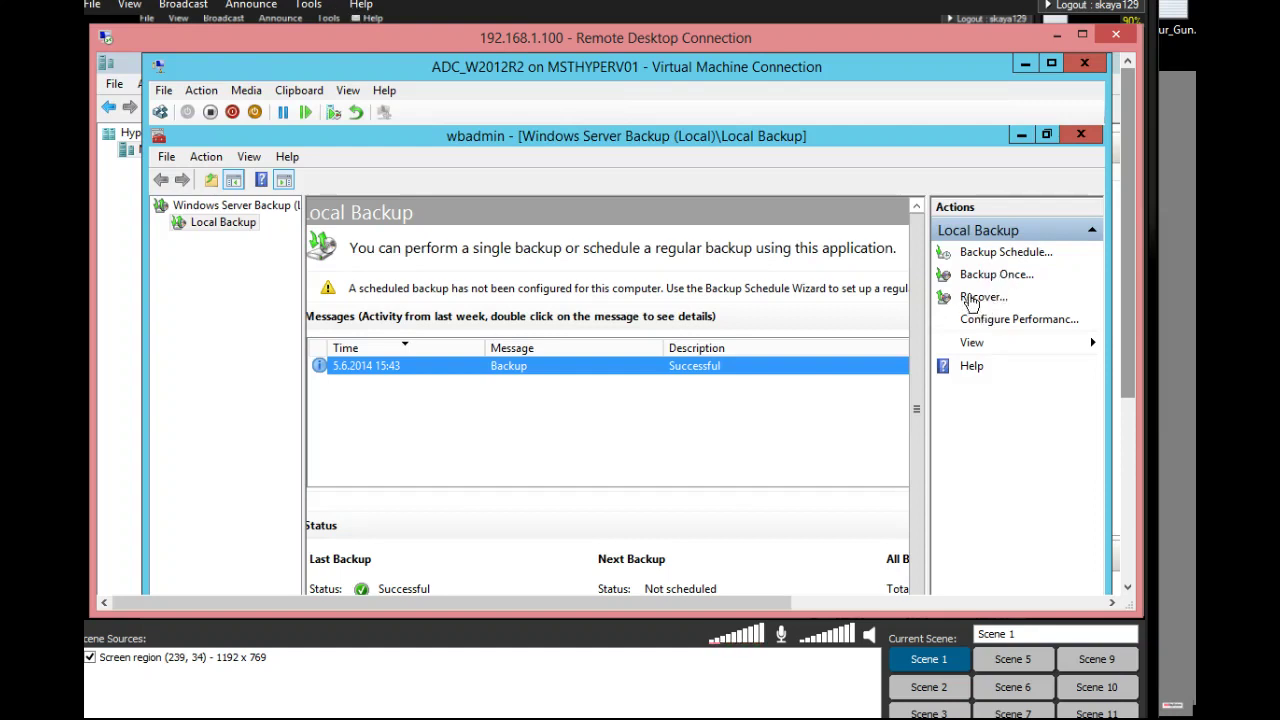
left_click(1001, 256)
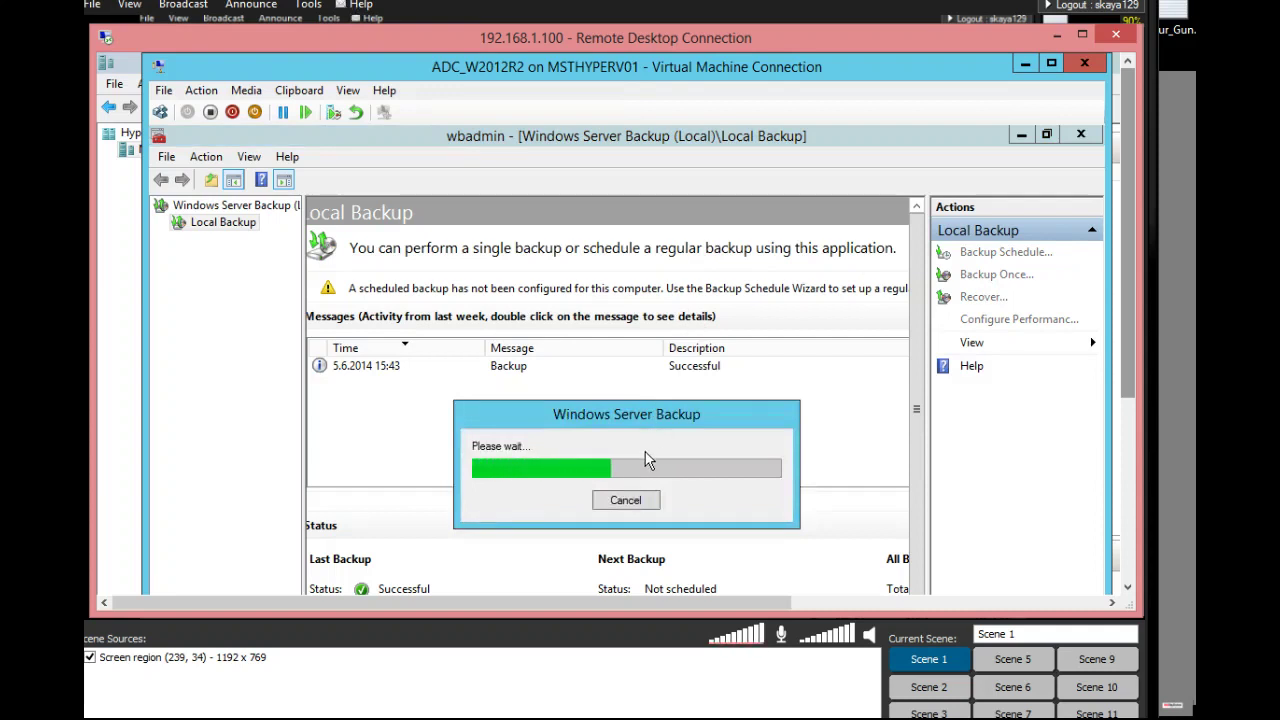
left_click_drag(752, 208, 758, 149)
left_click_drag(1128, 361, 1129, 435)
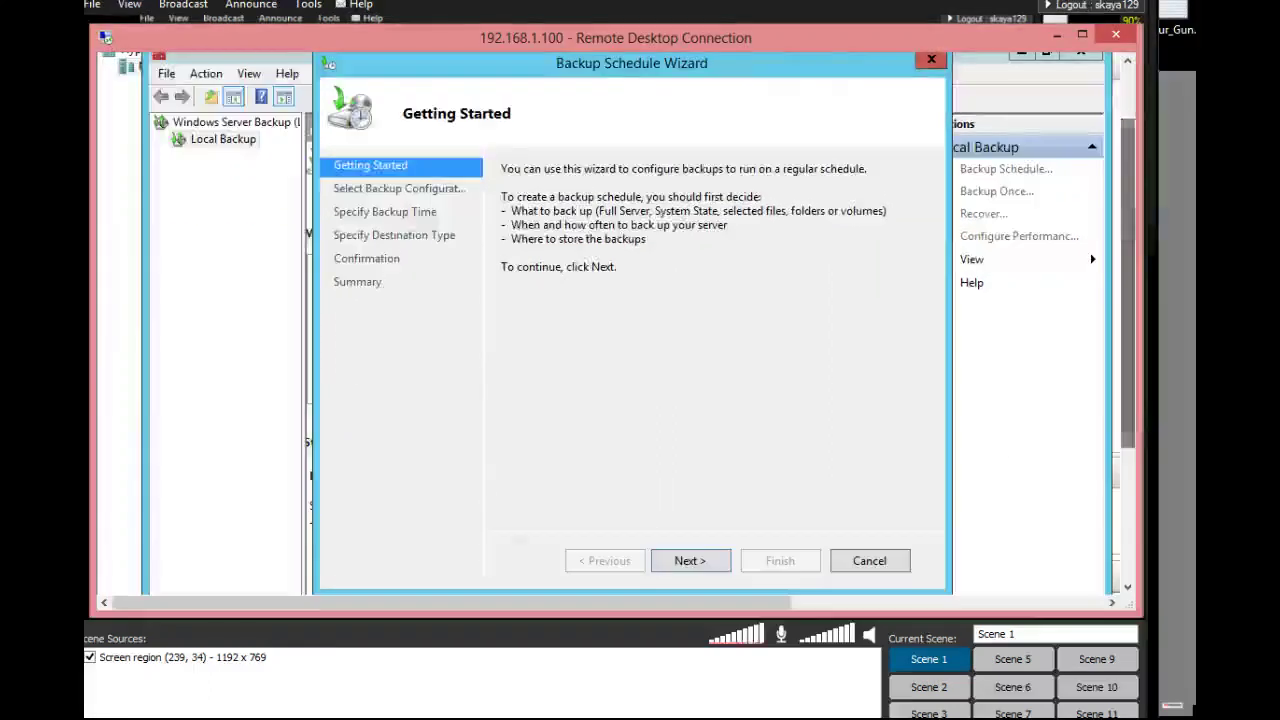
left_click(660, 561)
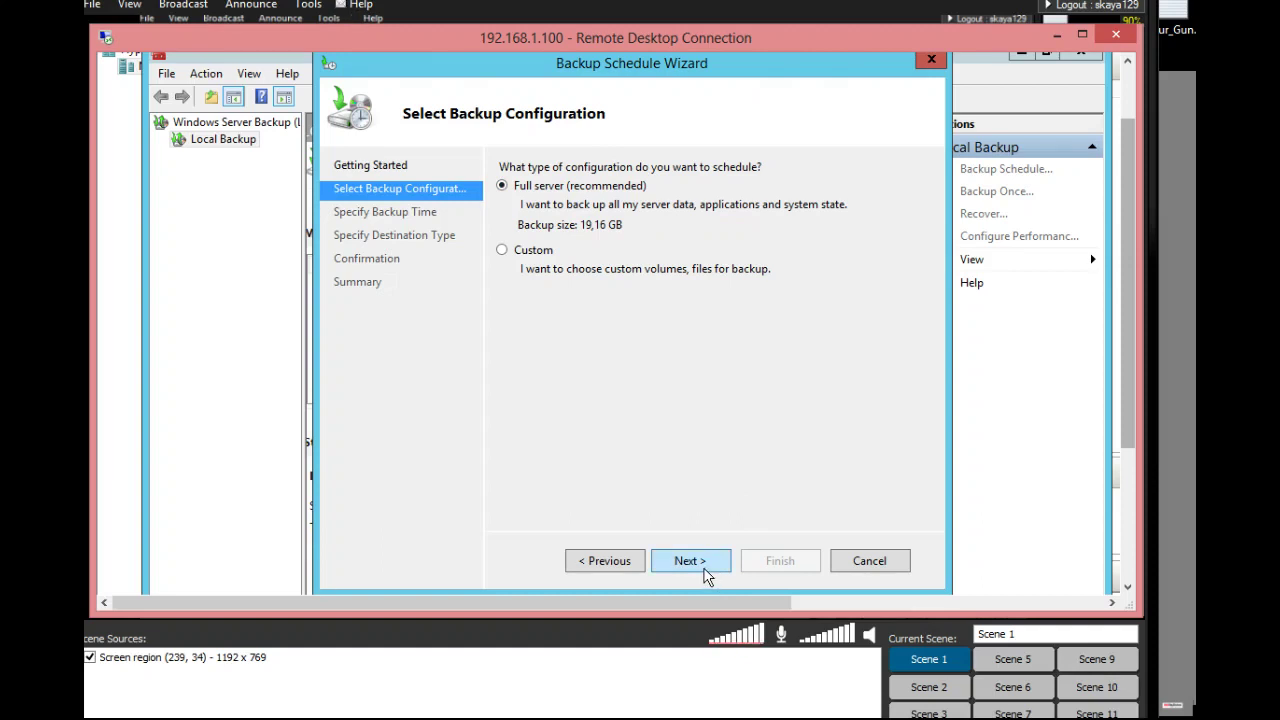
left_click(544, 258)
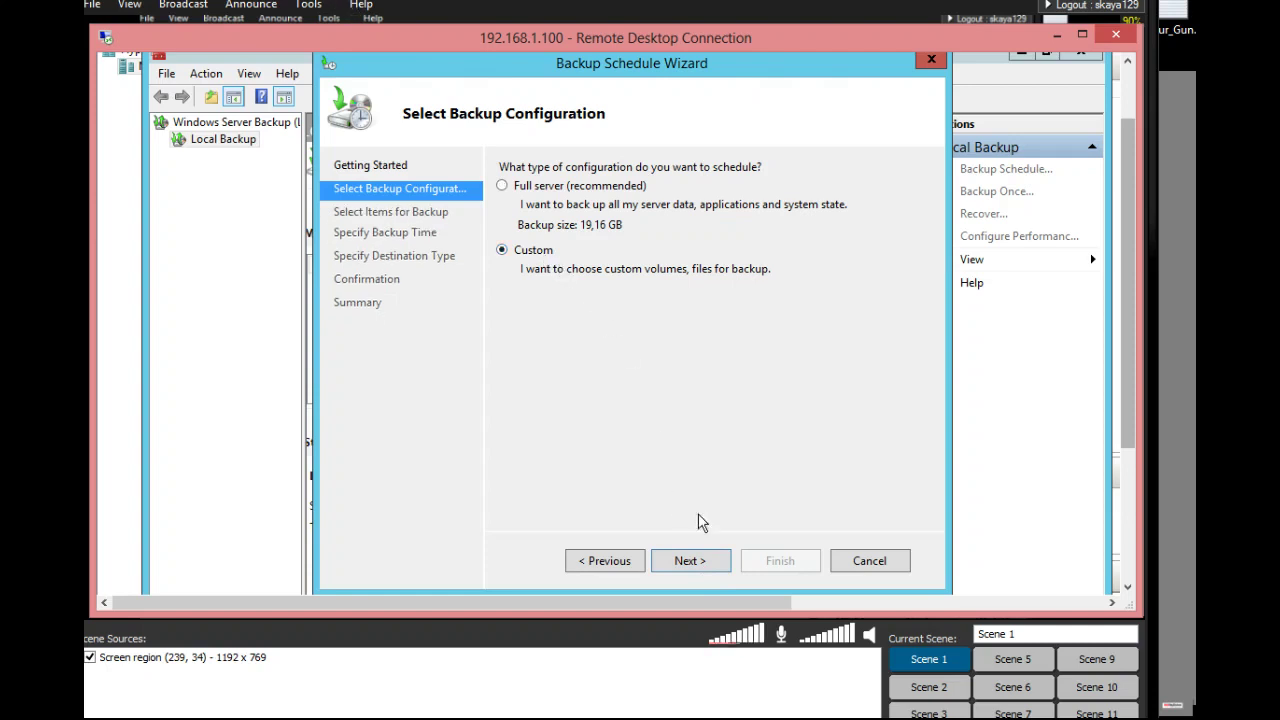
left_click(690, 561)
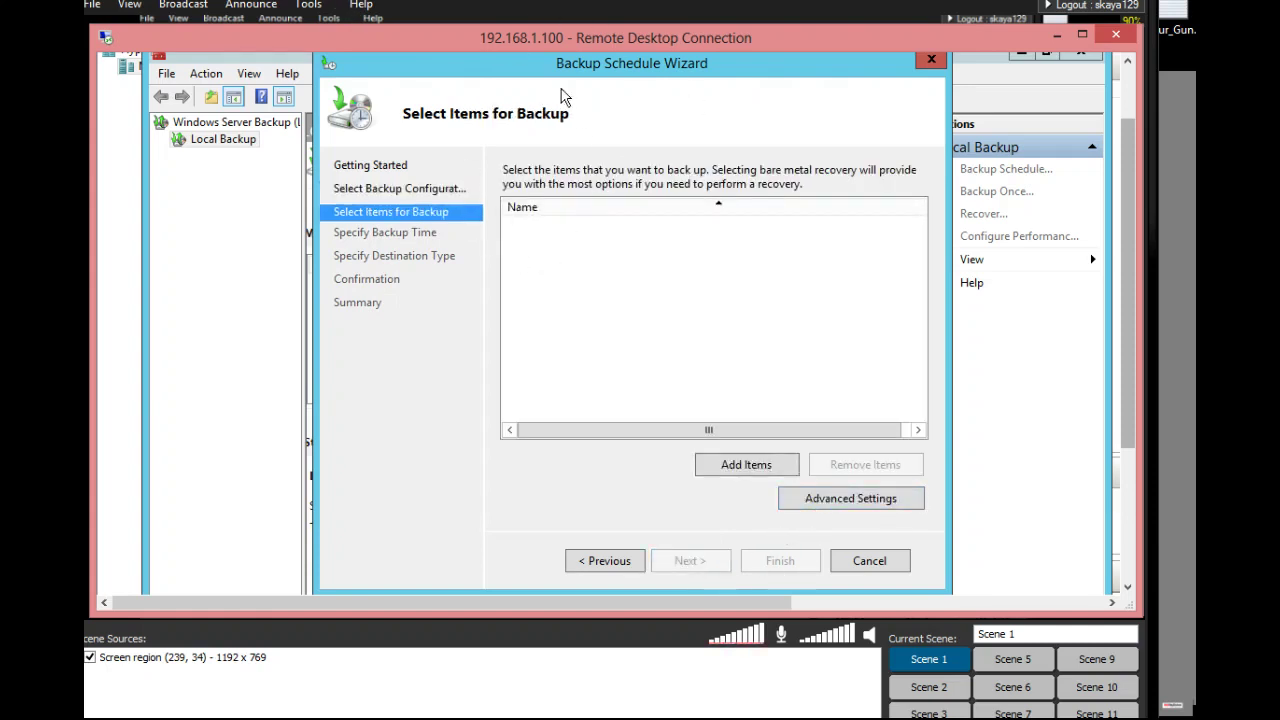
Add System state to the items for the scheduled backup and continue to the backup time.
left_click(748, 465)
left_click(415, 265)
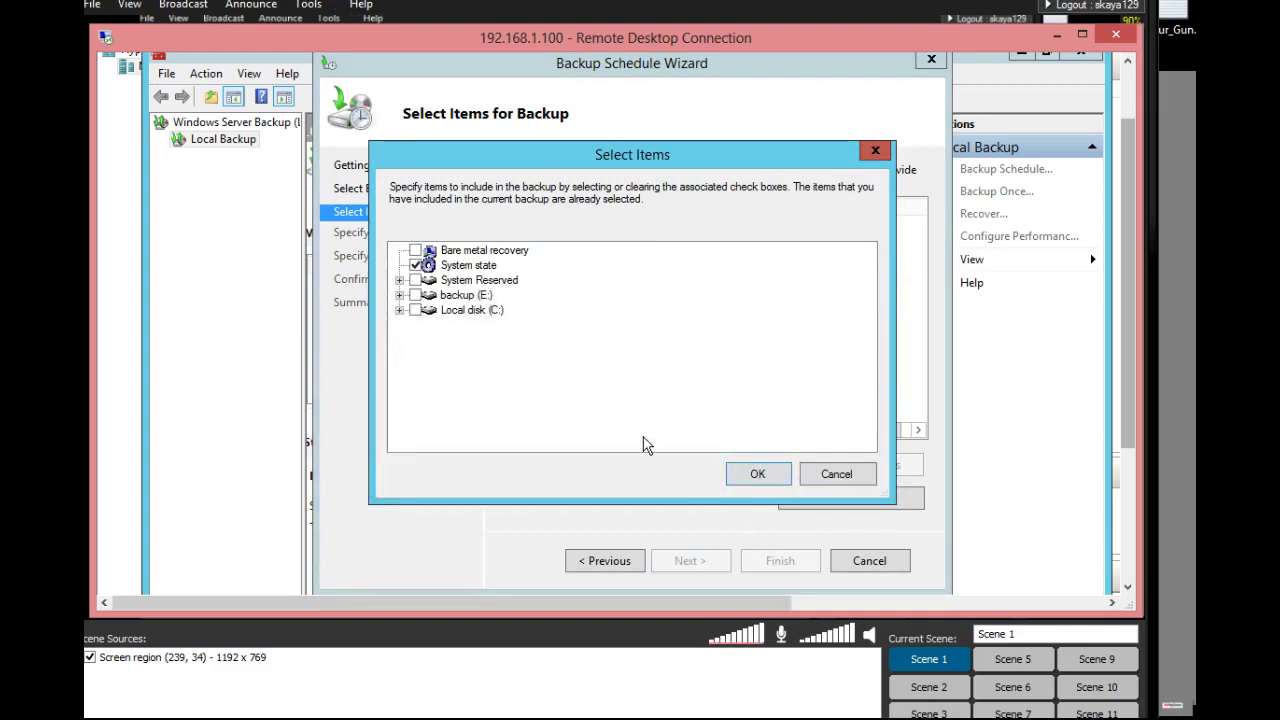
left_click(758, 475)
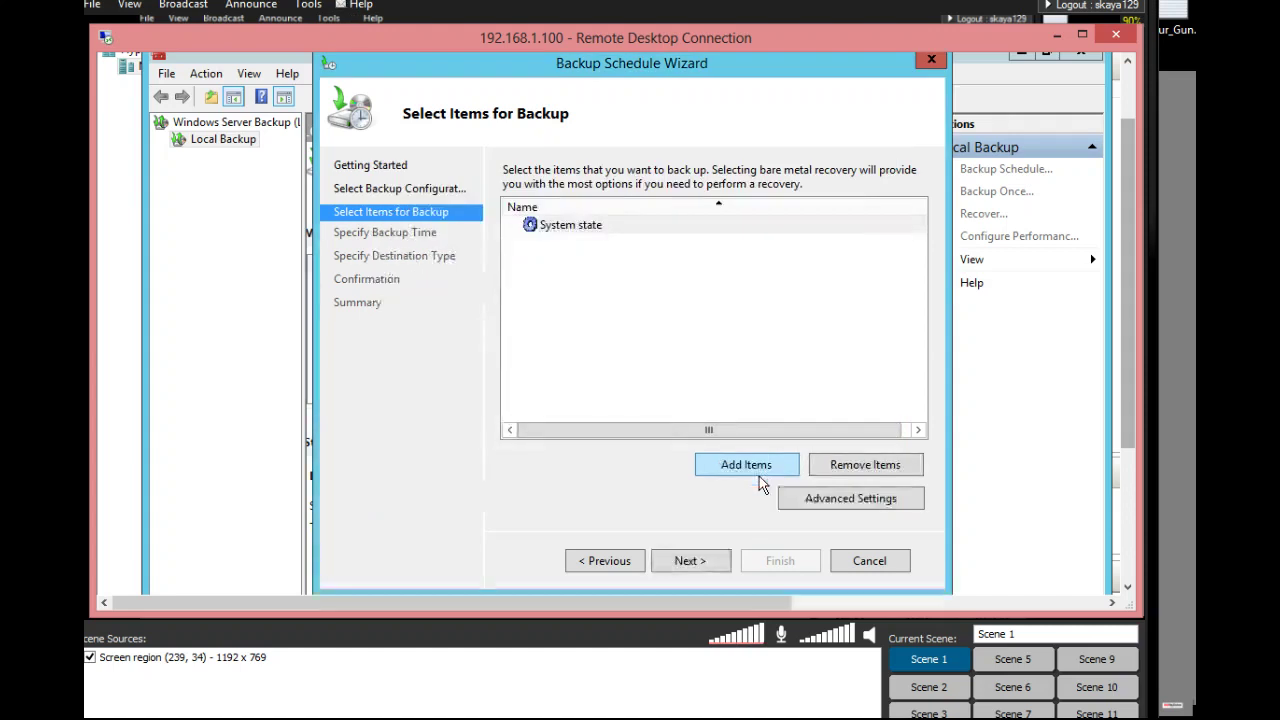
left_click(716, 560)
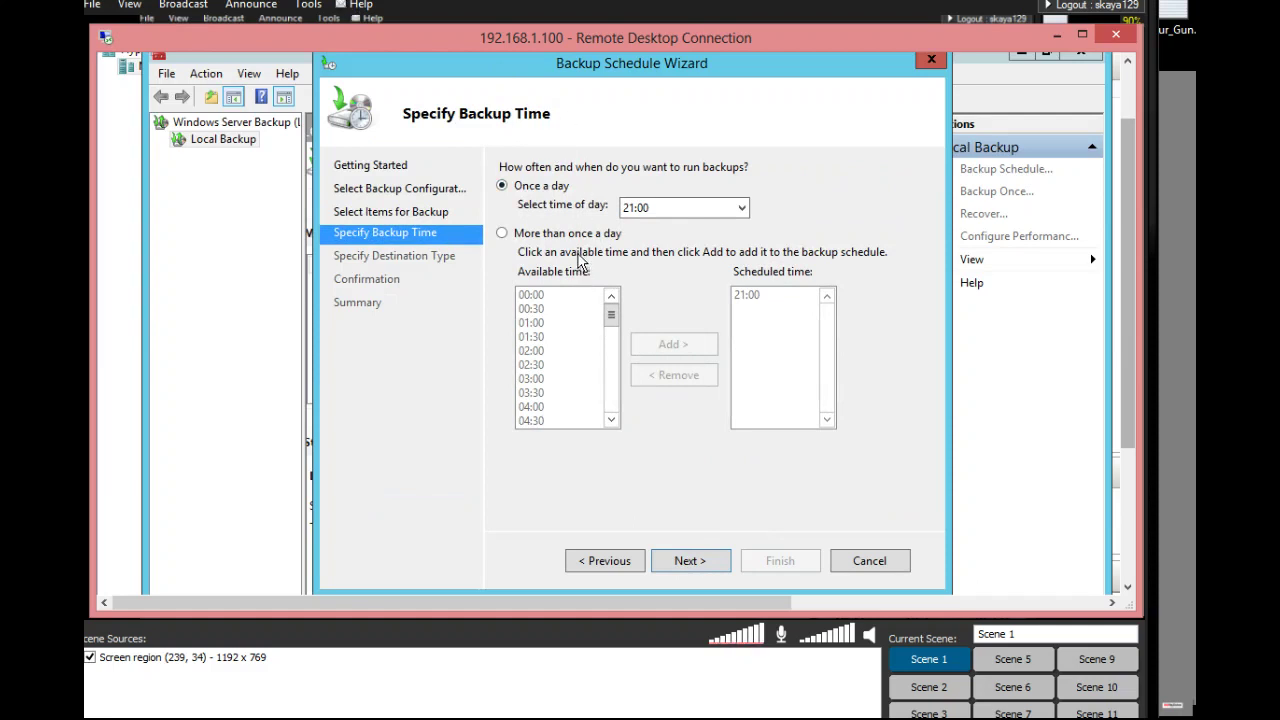
Schedule the backup once a day at 23:00 and continue to the destination type.
left_click(648, 212)
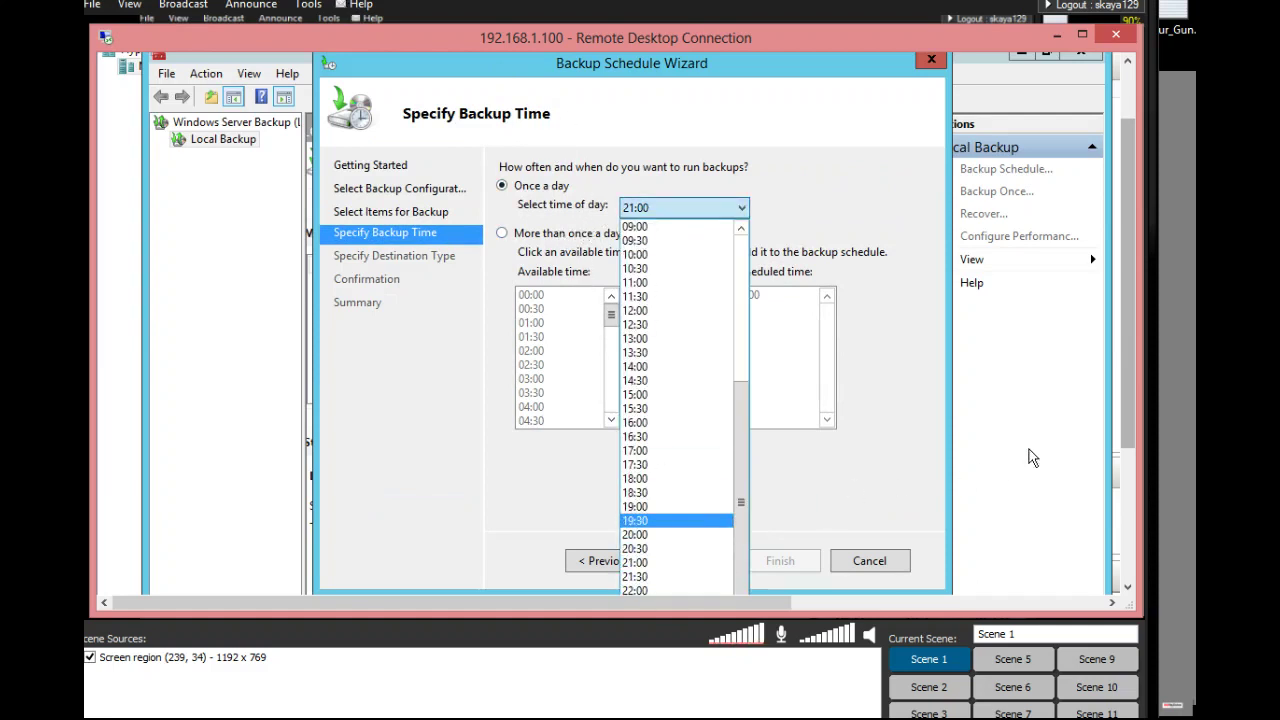
left_click_drag(1127, 415, 1128, 470)
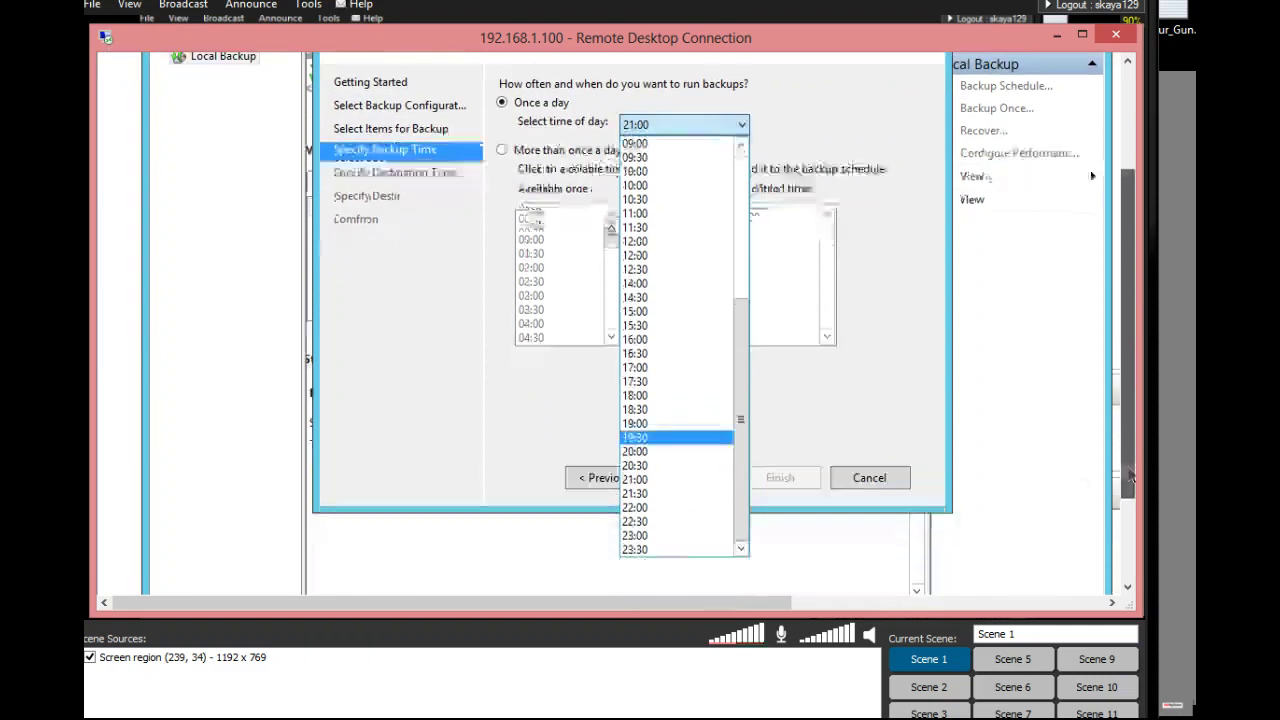
left_click(663, 545)
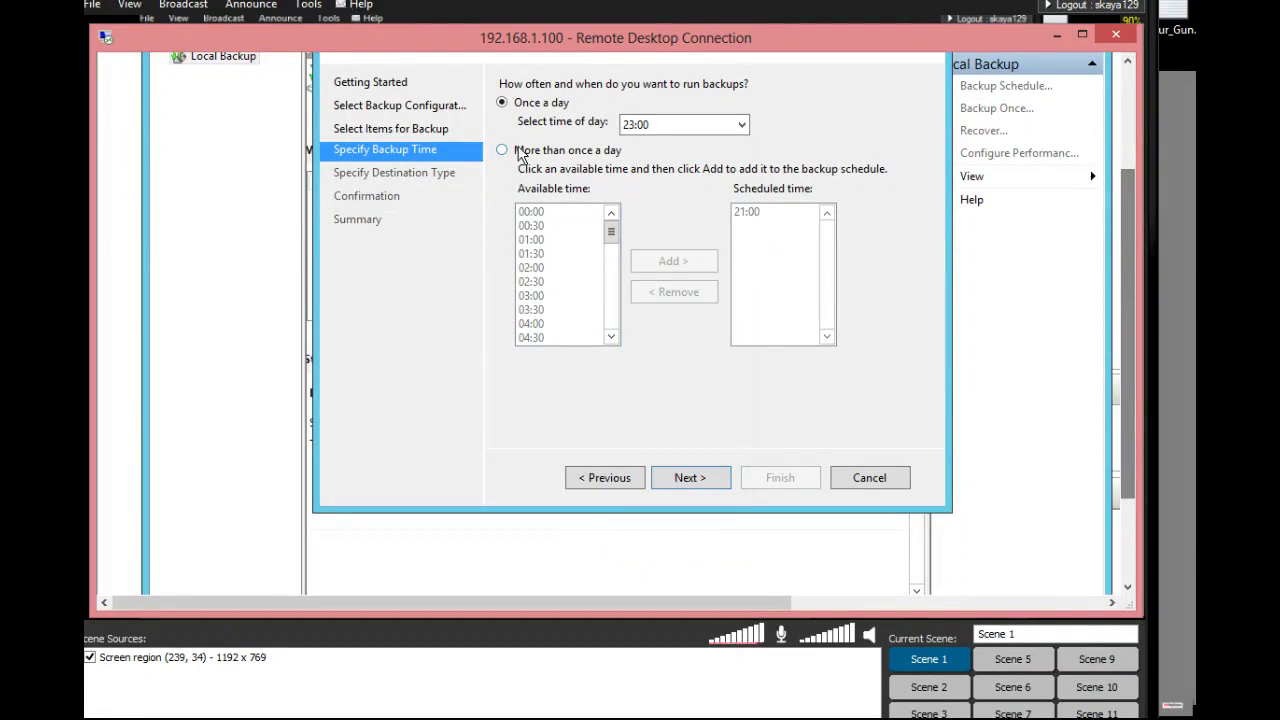
scroll(1129, 315, "up", 3)
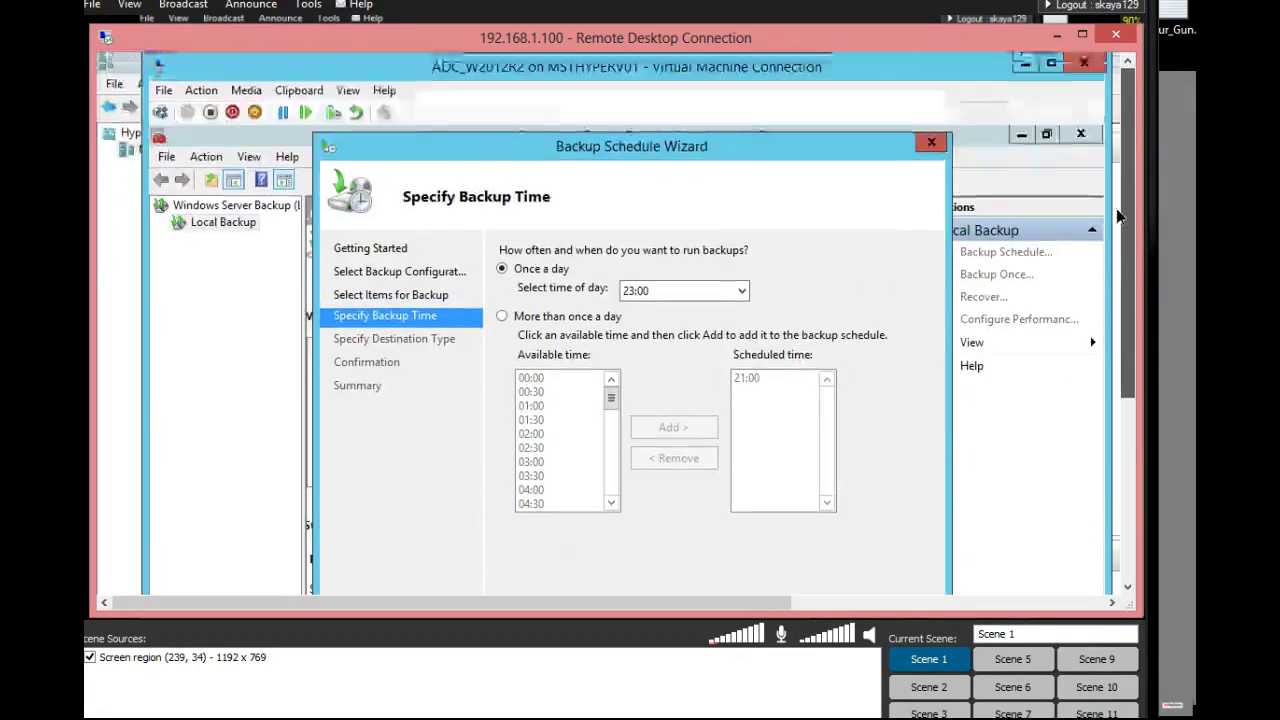
scroll(1125, 416, "down", 3)
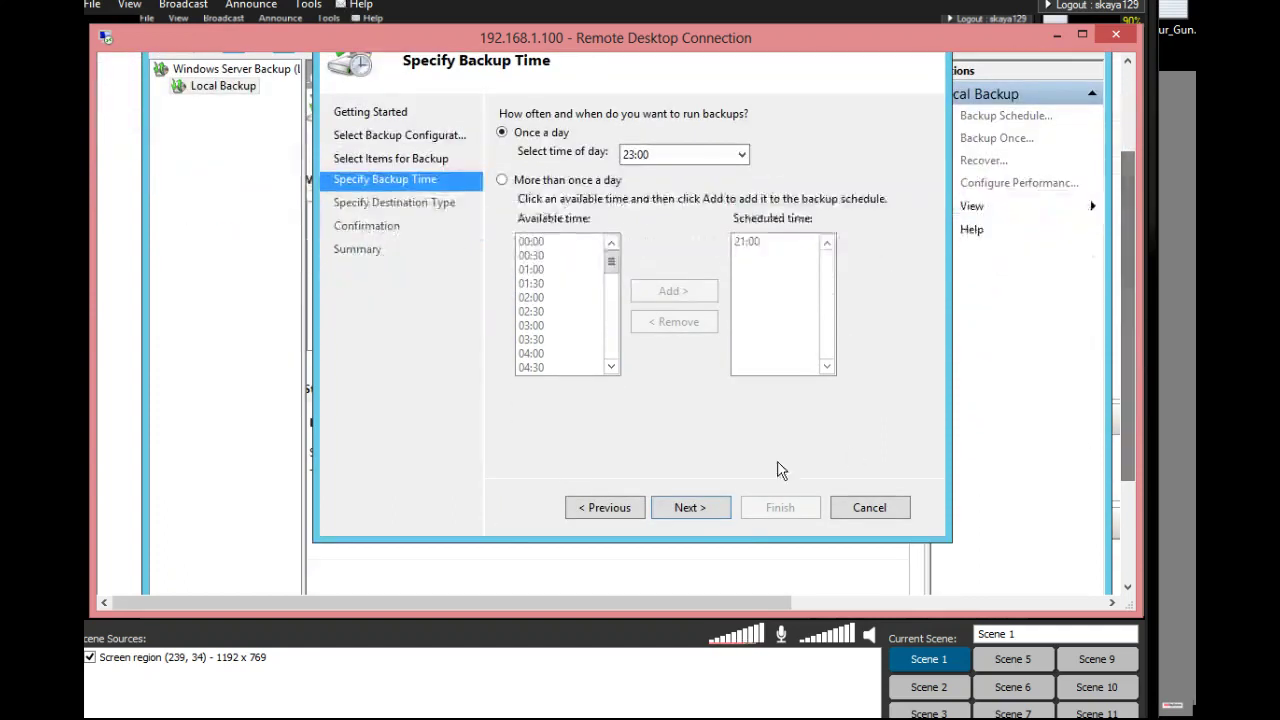
key("Return")
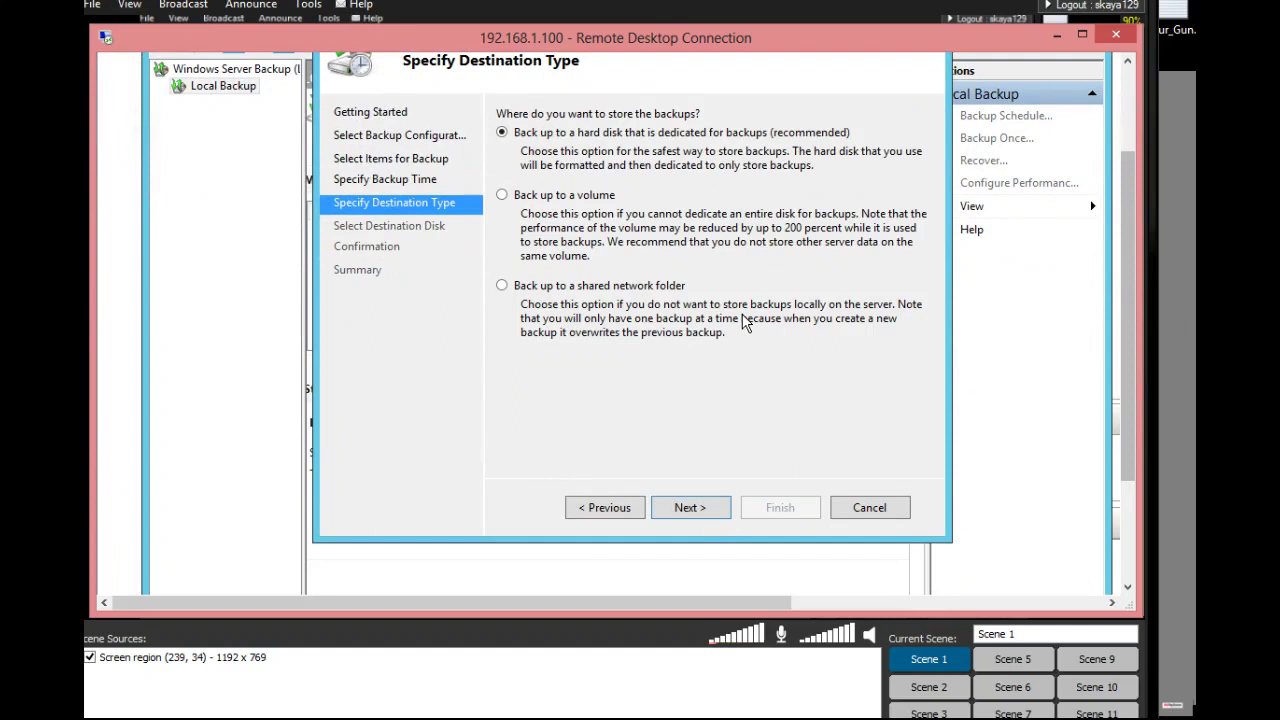
Compare the dedicated disk and shared network folder destinations, and choose Back up to a volume.
left_click_drag(1131, 307, 1123, 260)
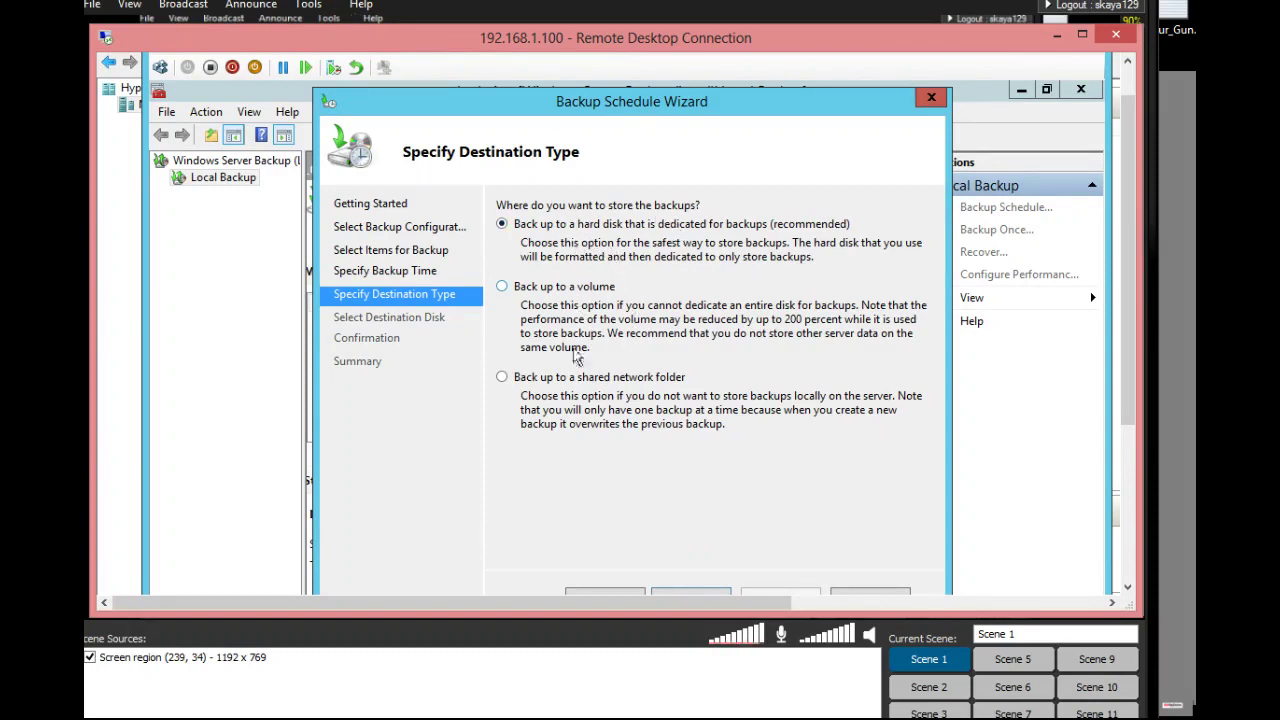
left_click(546, 290)
left_click(569, 381)
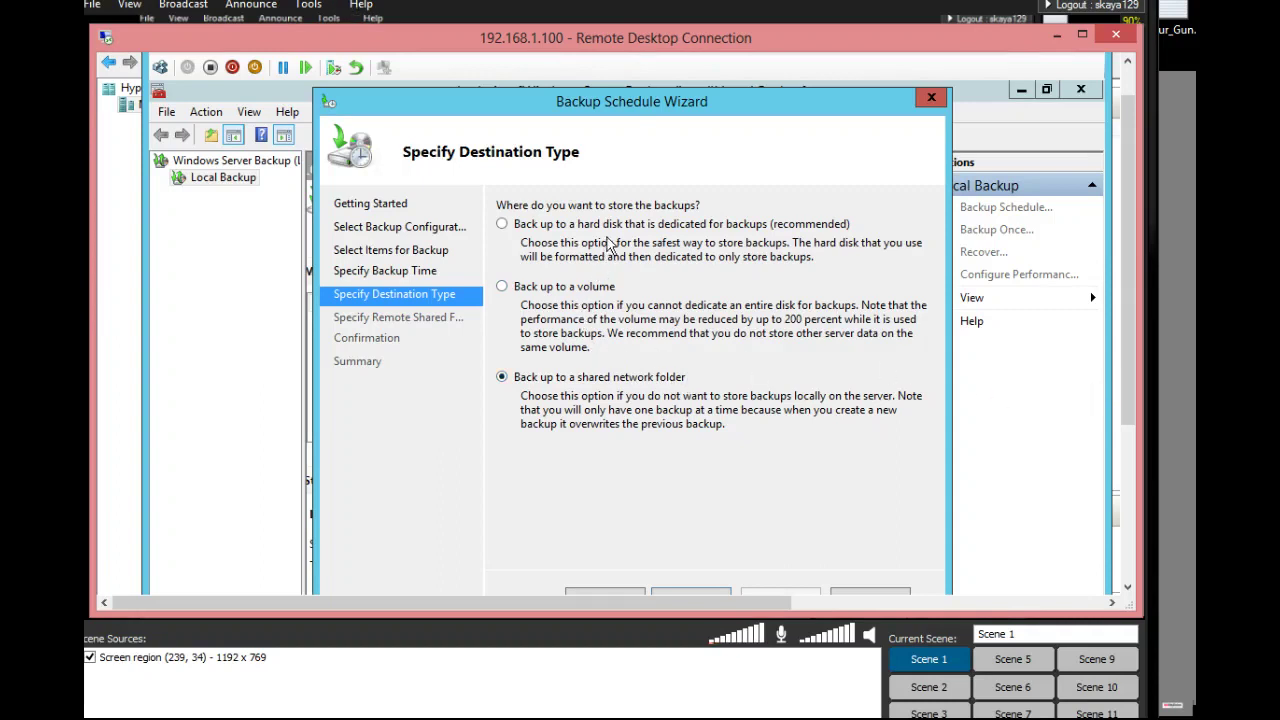
left_click(610, 226)
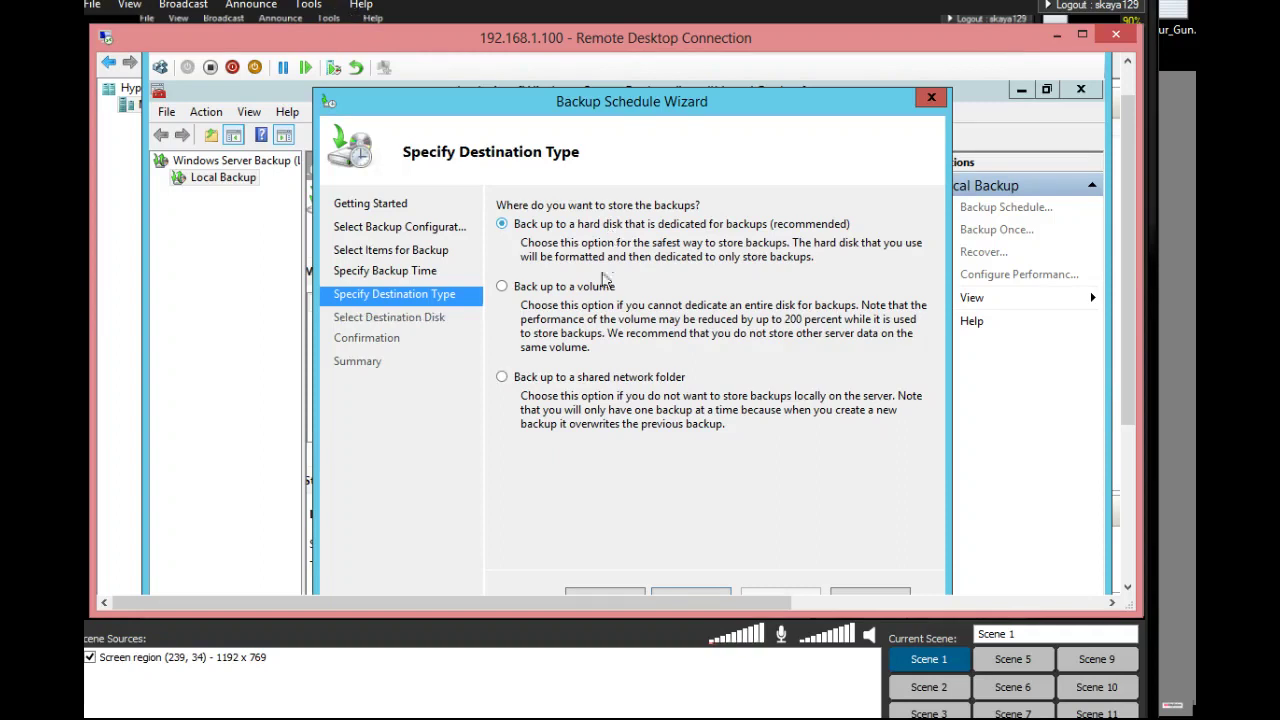
left_click(571, 378)
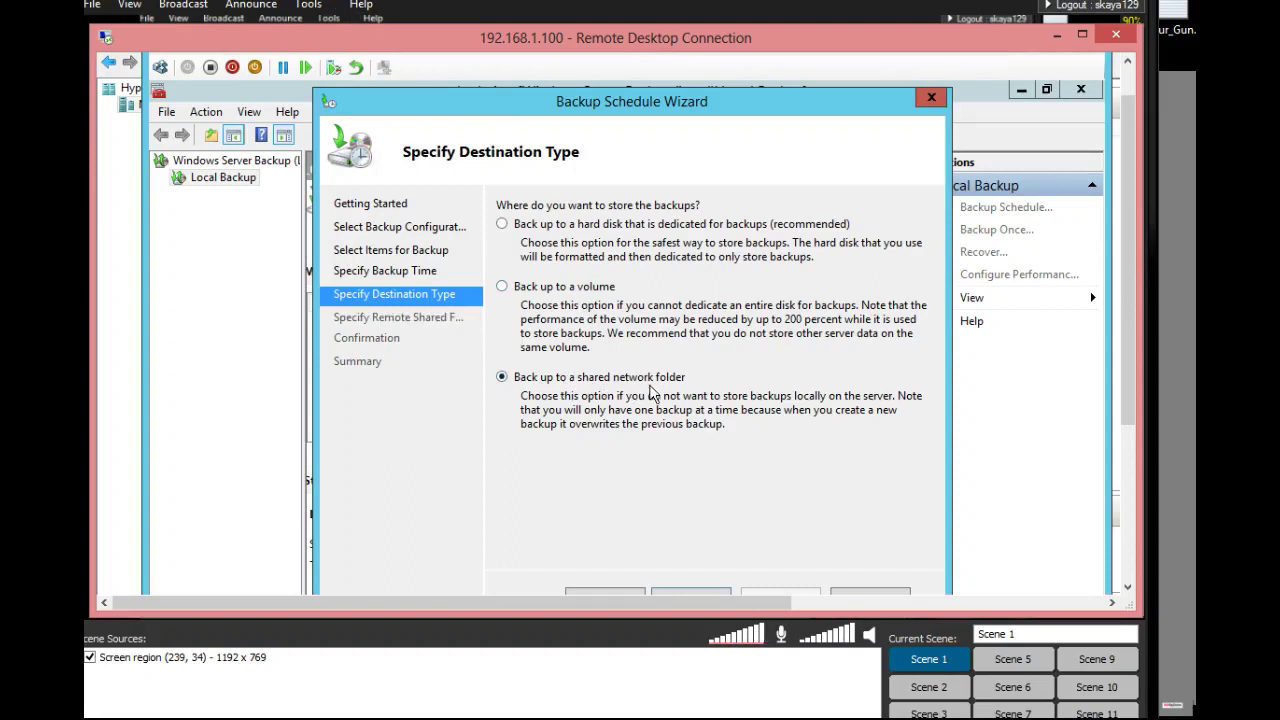
left_click_drag(1125, 400, 1117, 481)
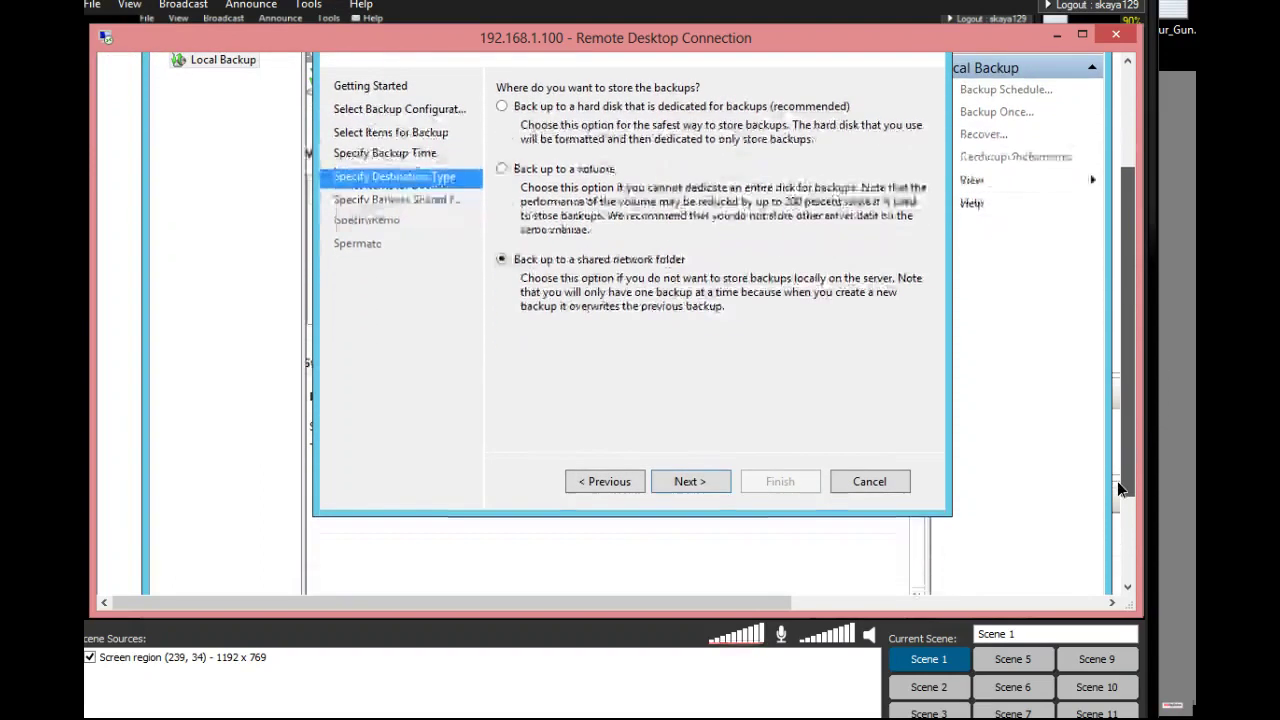
left_click(541, 212)
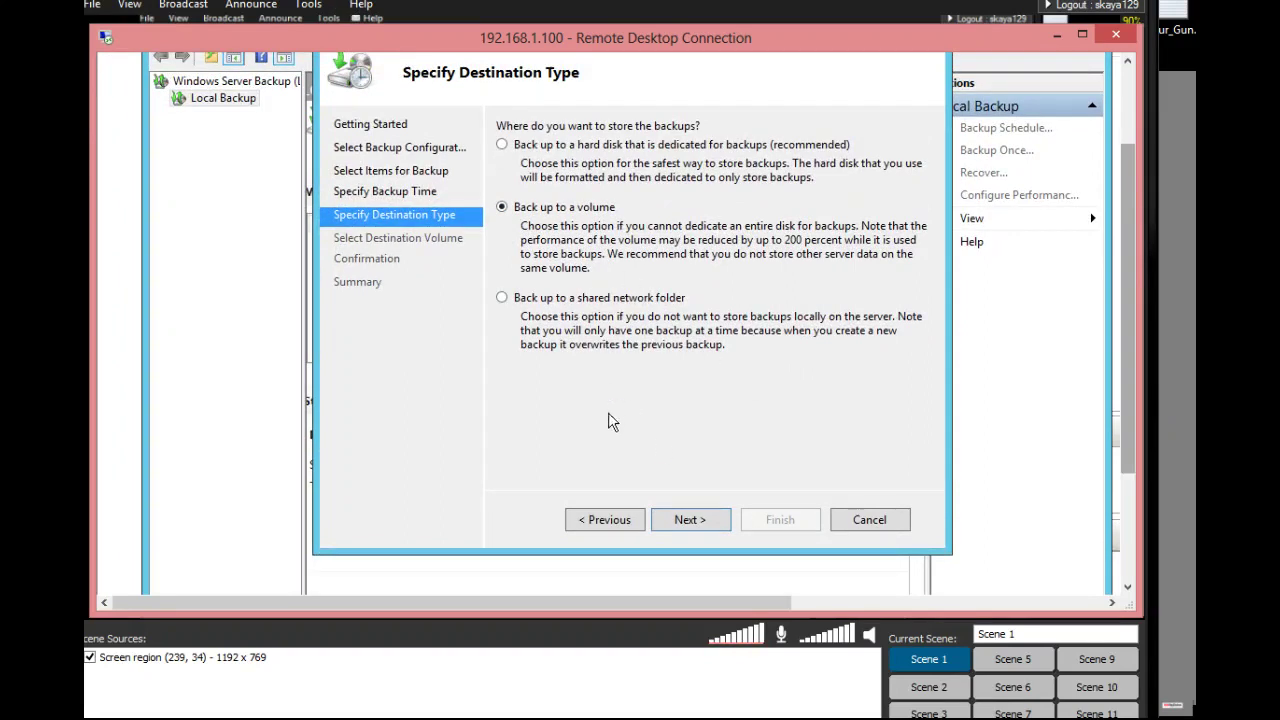
left_click(680, 524)
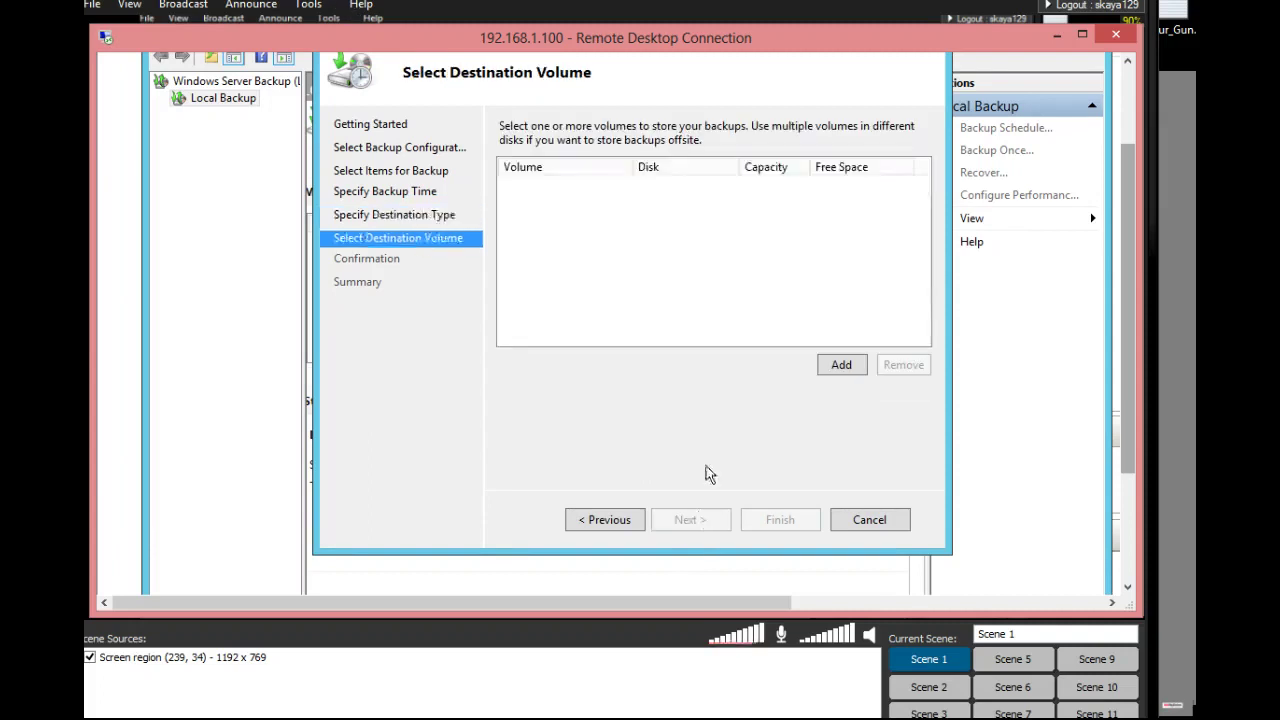
Add backup (E:) as the destination volume, review the schedule's confirmation page, and cancel the wizard without finishing.
left_click(842, 366)
left_click(490, 221)
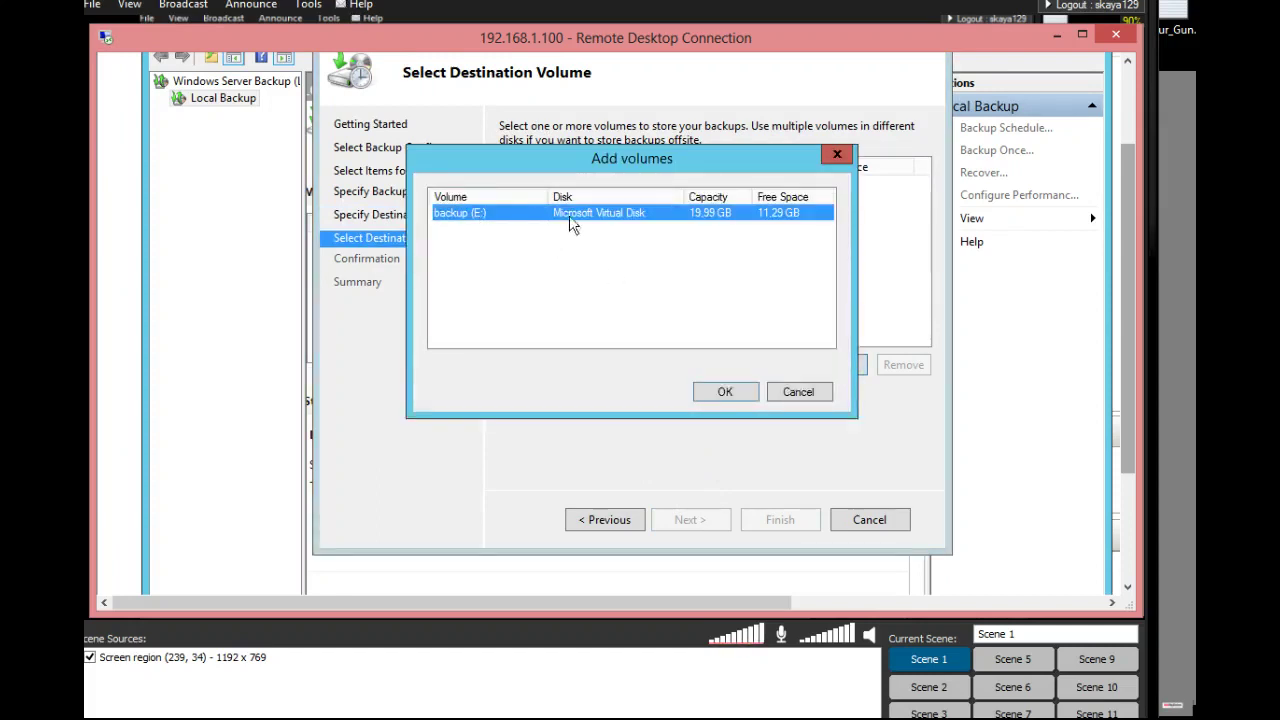
left_click(726, 391)
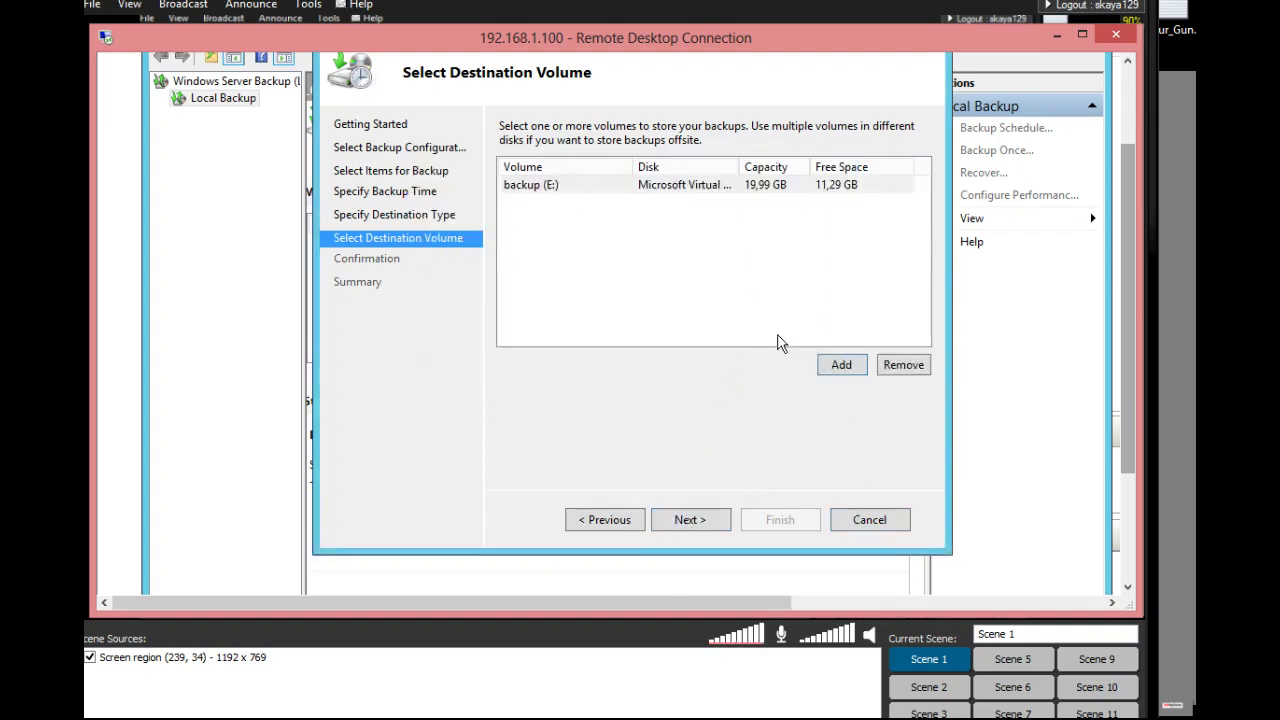
left_click(698, 522)
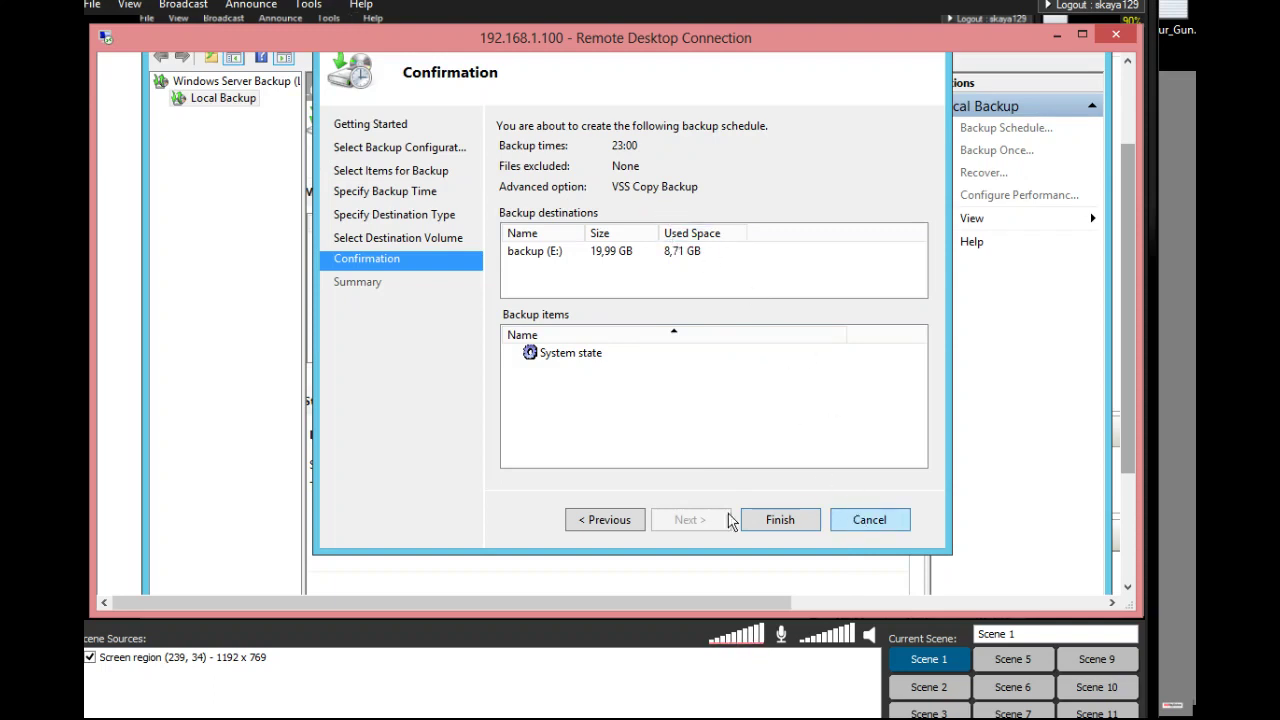
left_click(866, 521)
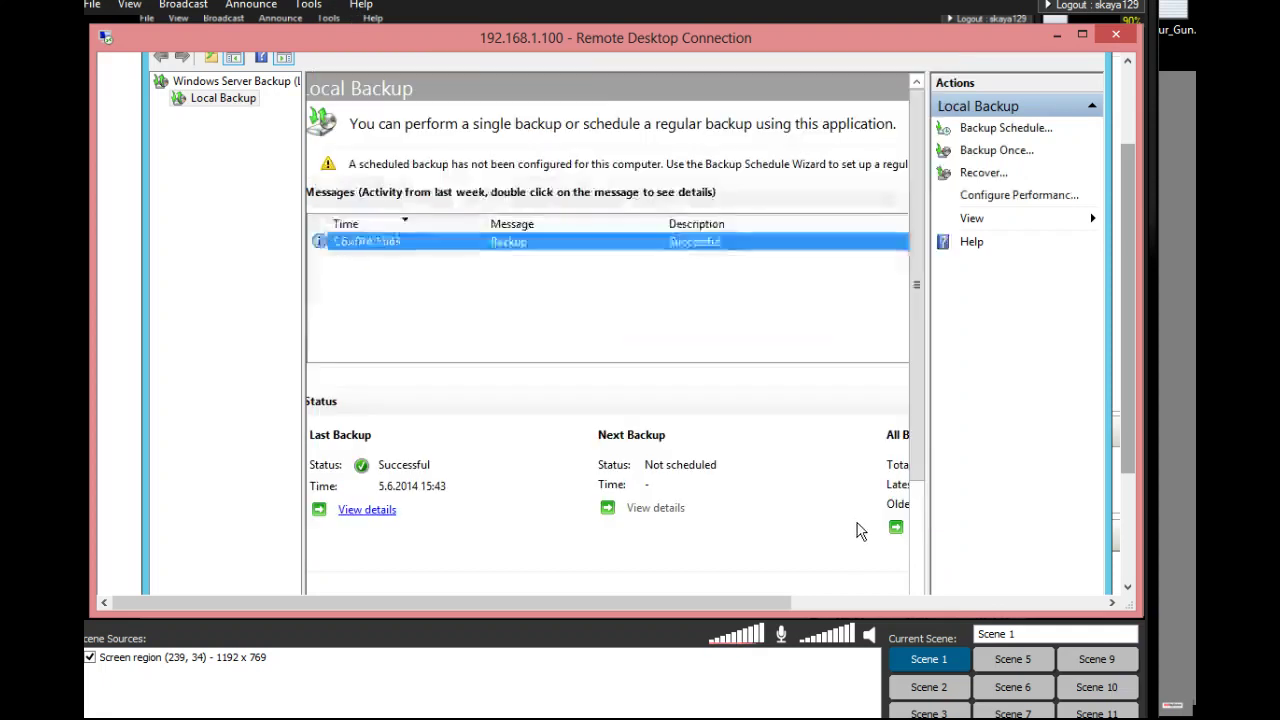
Switch to the open Windows PowerShell window and clear its output with cls.
left_click_drag(1122, 443, 1133, 550)
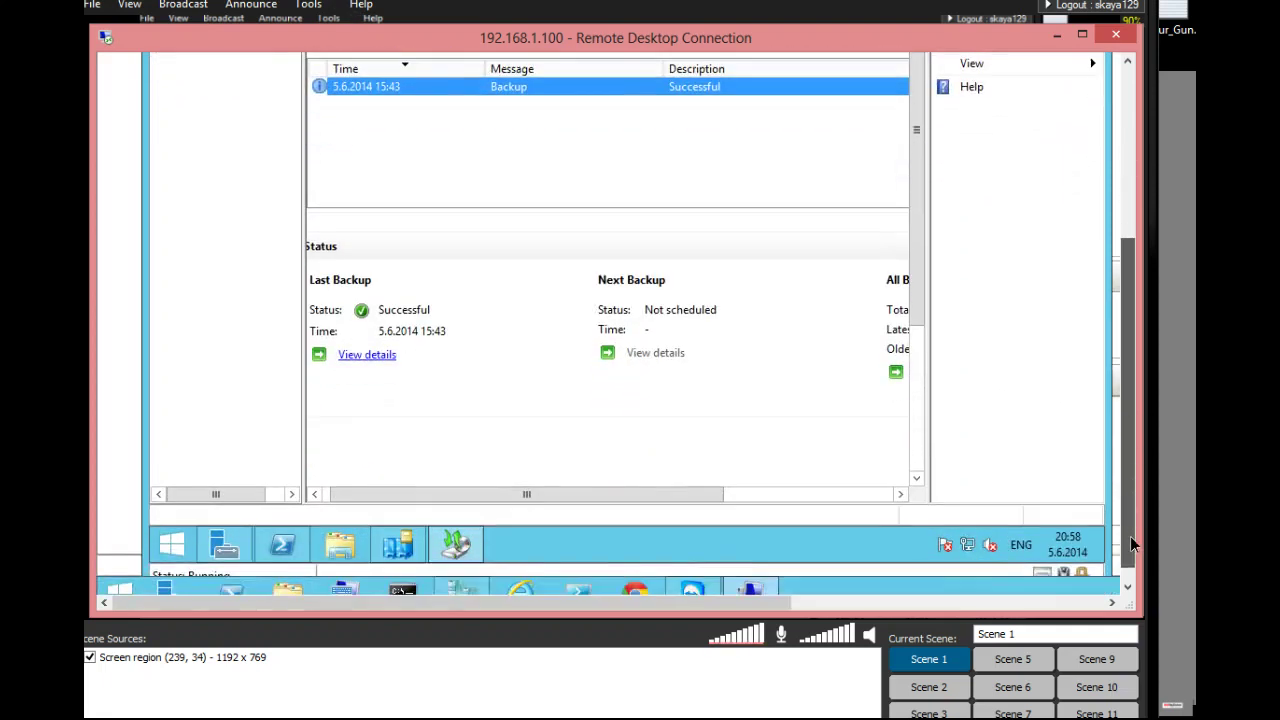
right_click(284, 547)
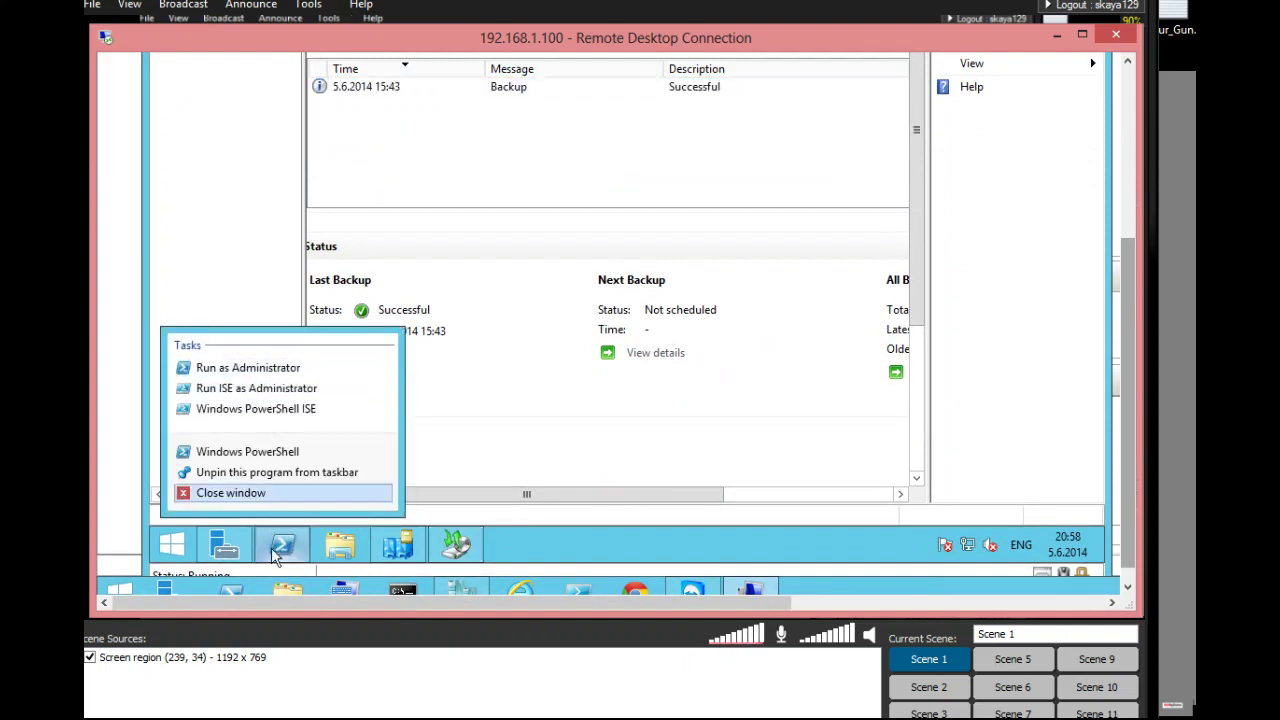
key("Escape")
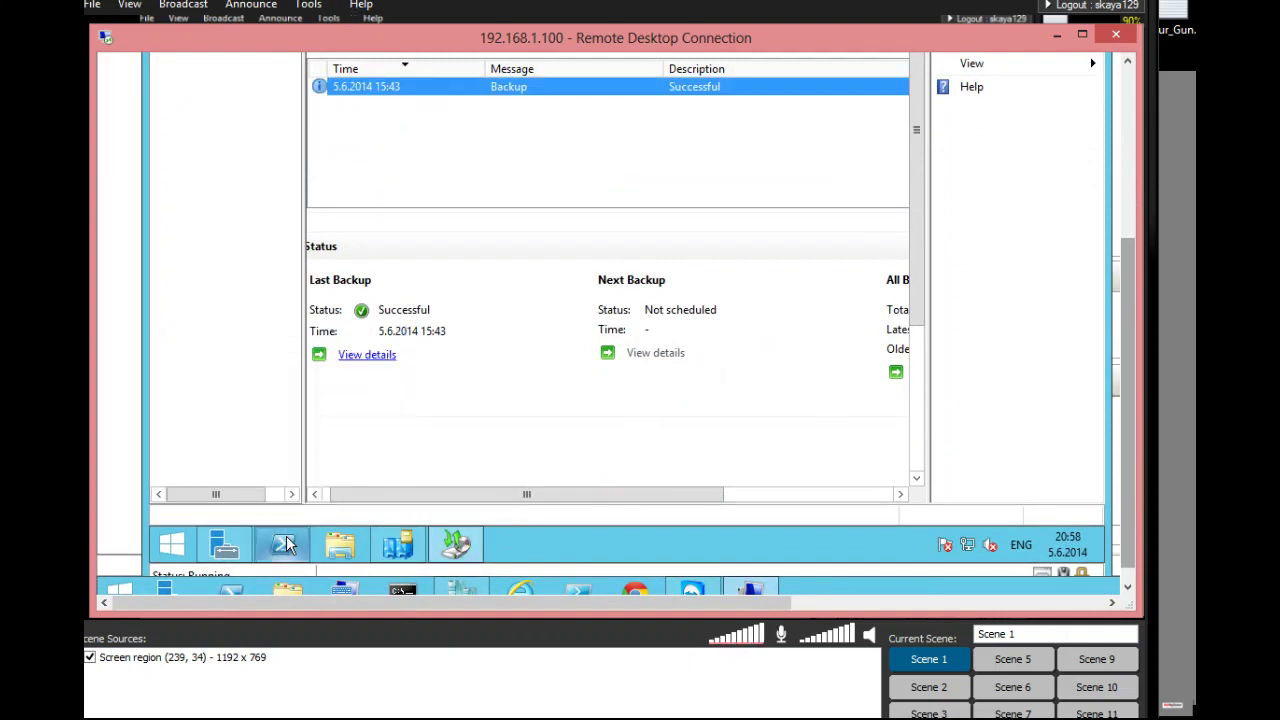
left_click(284, 544)
scroll(1115, 240, "up", 5)
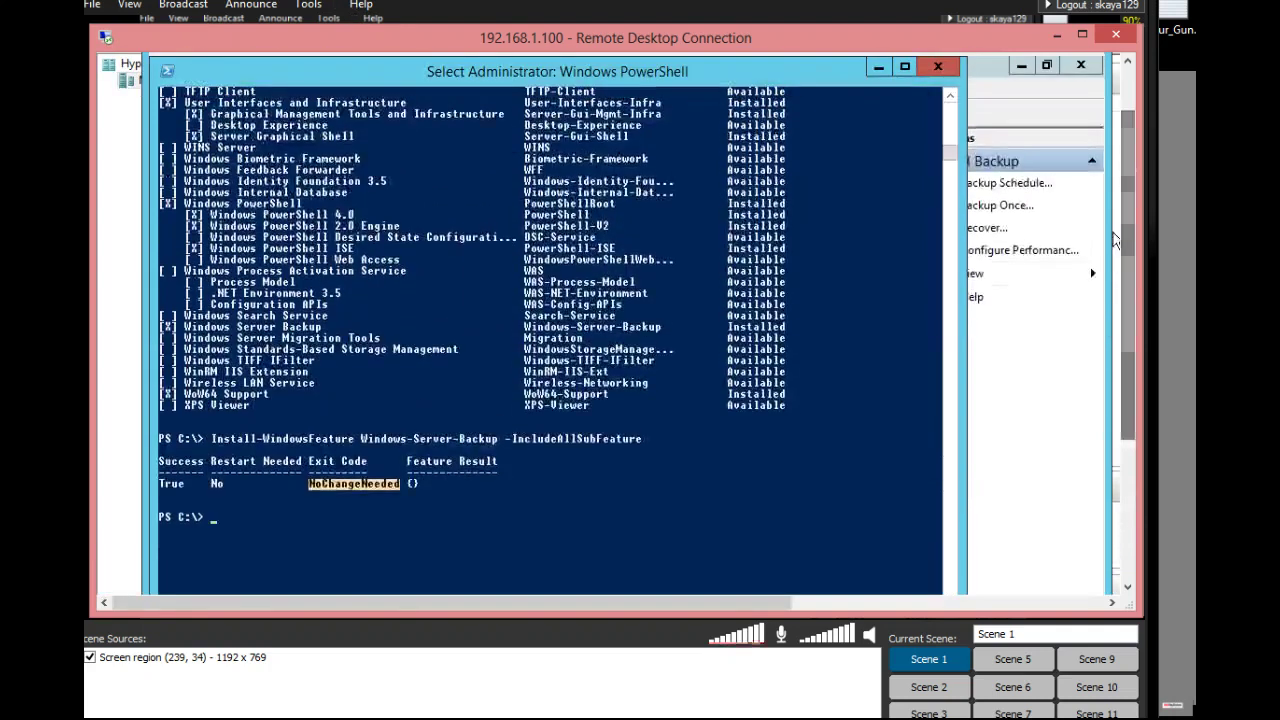
key("Escape")
type("cls")
key("Return")
key("Return")
key("Return")
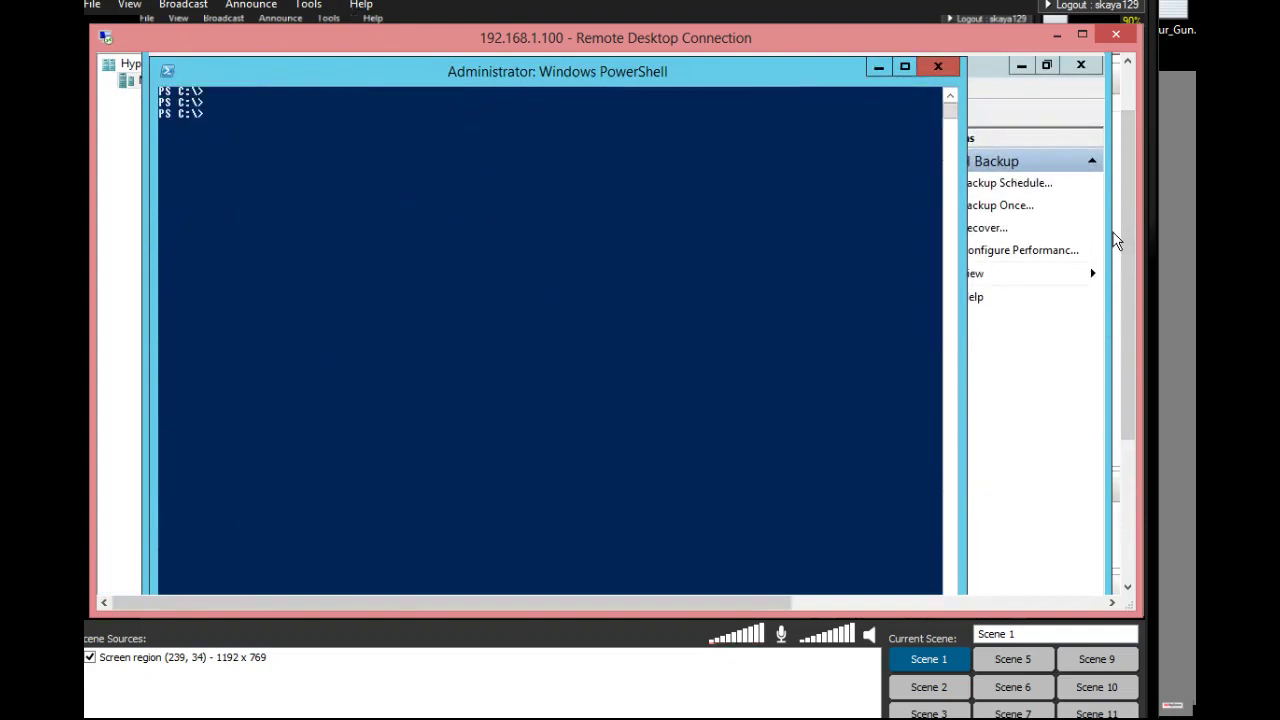
Run WBADMIN to list its supported commands, run wbadmin get versions, and highlight the details of the existing backup.
type("WBADMIN")
key("Return")
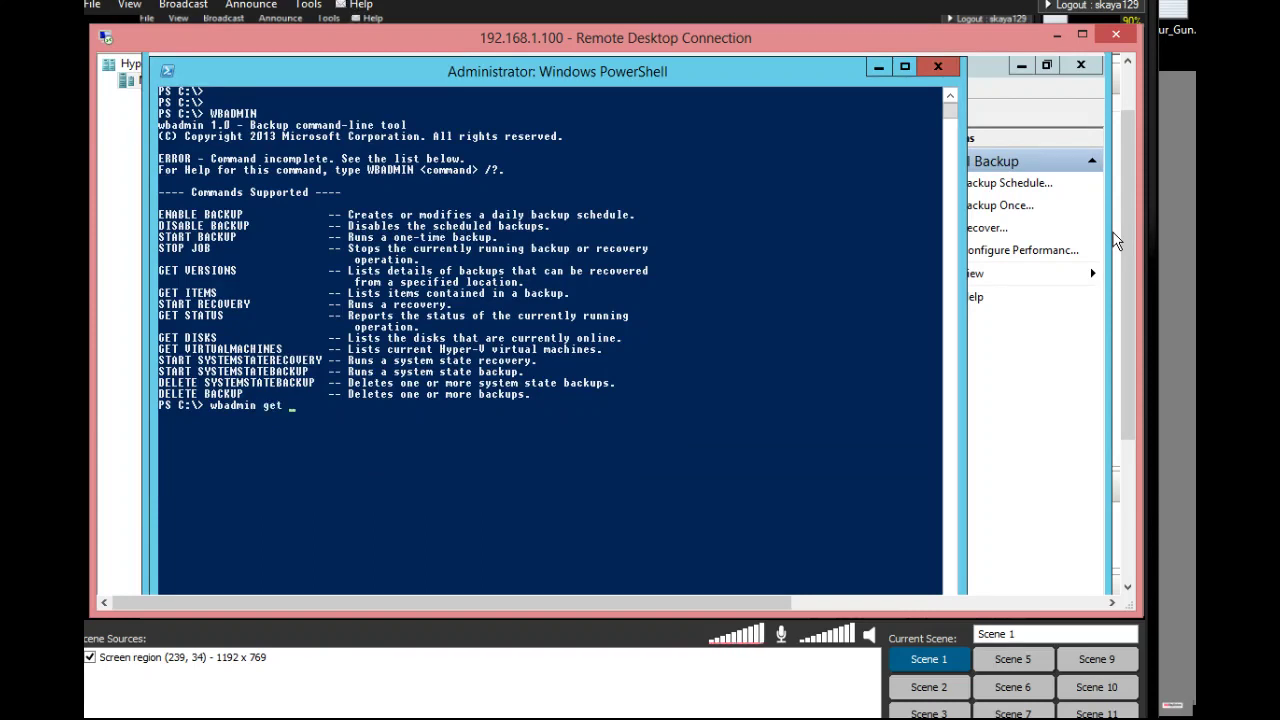
type("version")
key("Return")
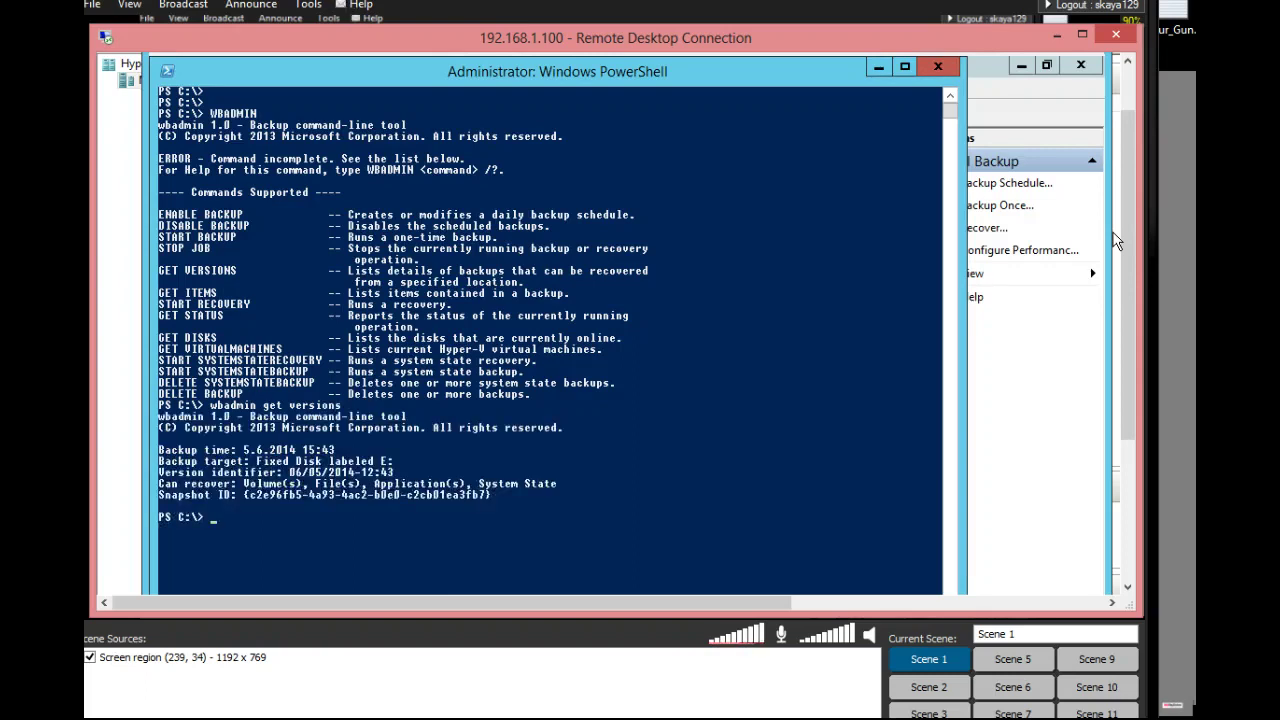
left_click_drag(493, 497, 158, 450)
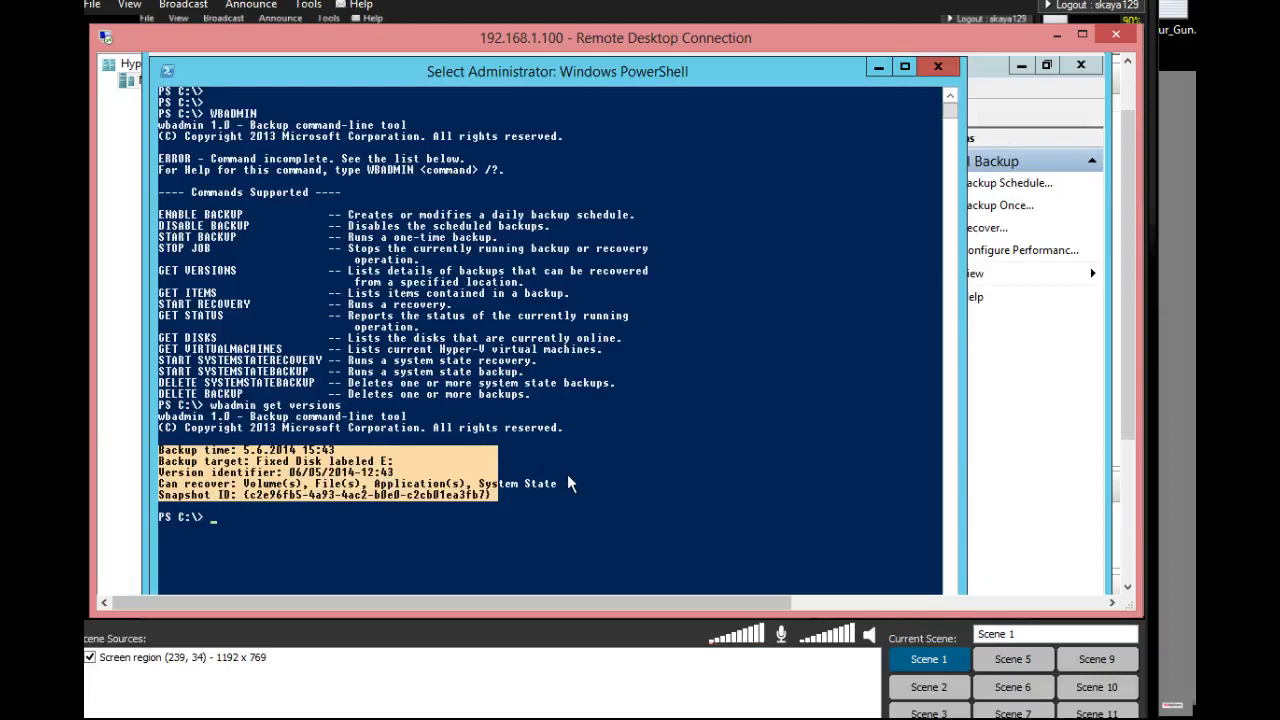
Enter wbadmin start systemstatebackup -backuptarget:E: at the PowerShell prompt without running it.
left_click(266, 532)
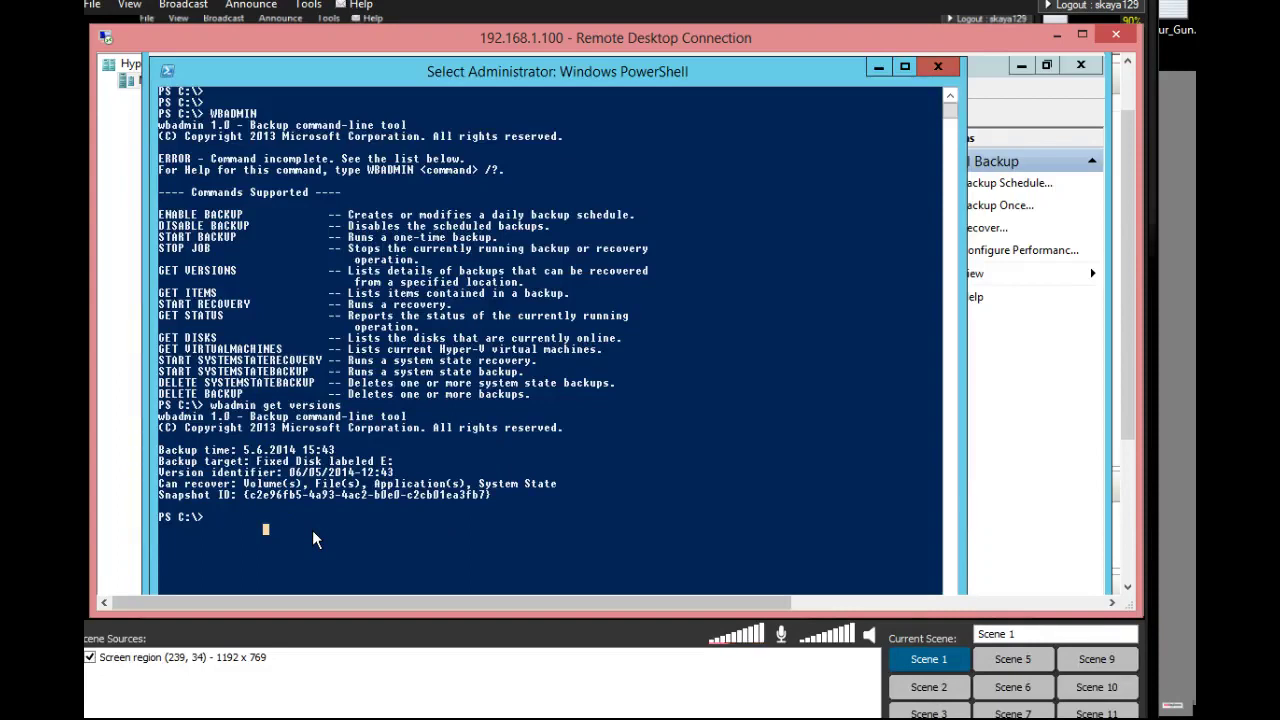
key("Escape")
key("Up")
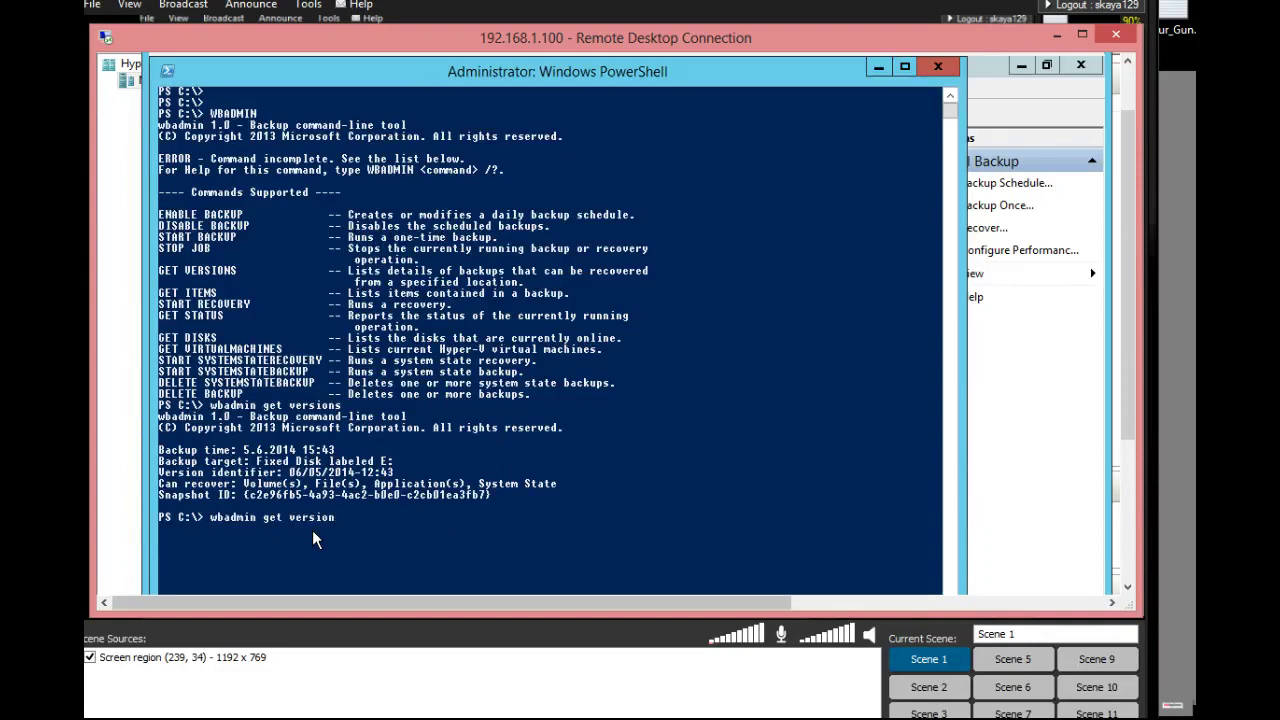
key("BackSpace")
type("start systemstat")
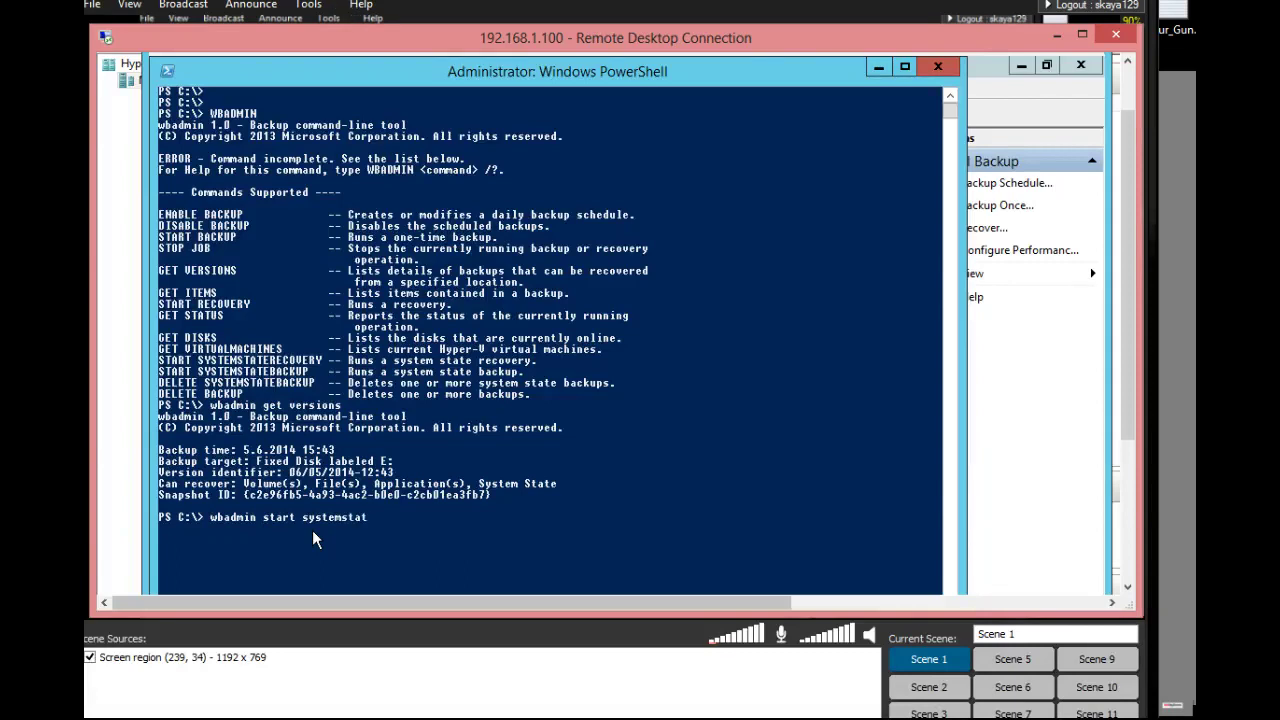
type("ebackup -backuptarget:E:")
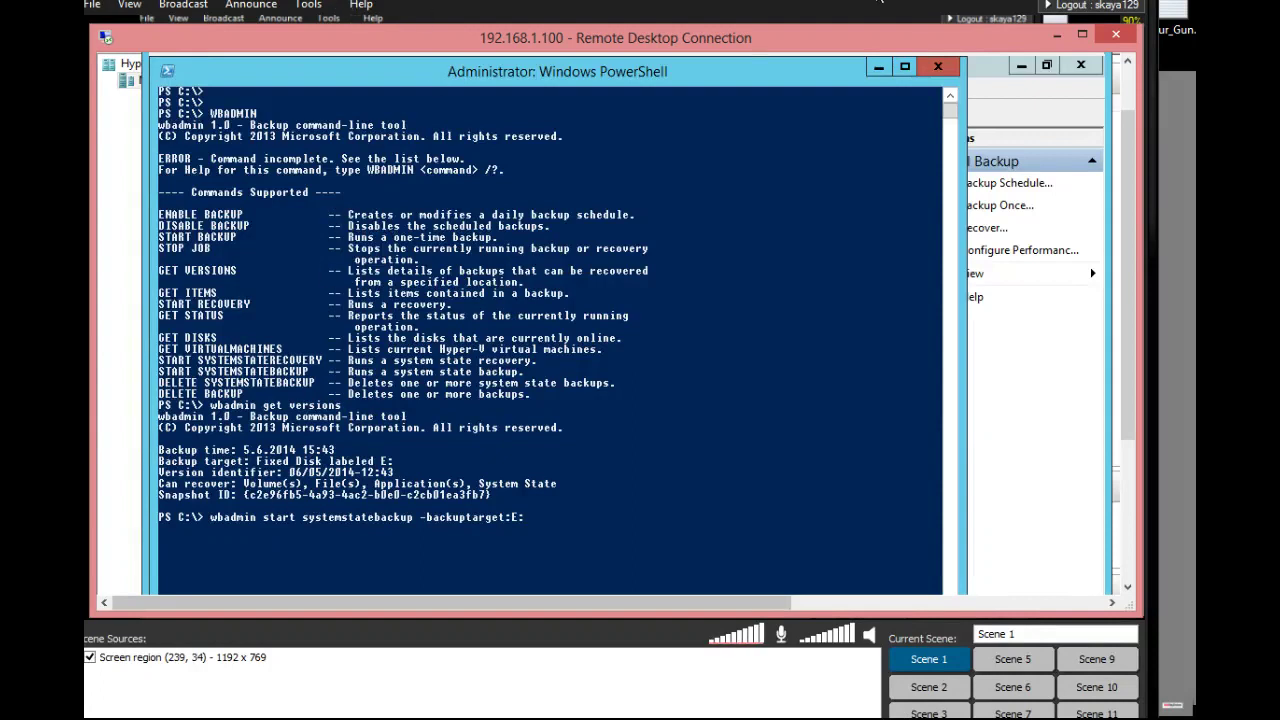
Close PowerShell and the backup console, and show the TEST organizational unit in Active Directory Users and Computers.
left_click(937, 66)
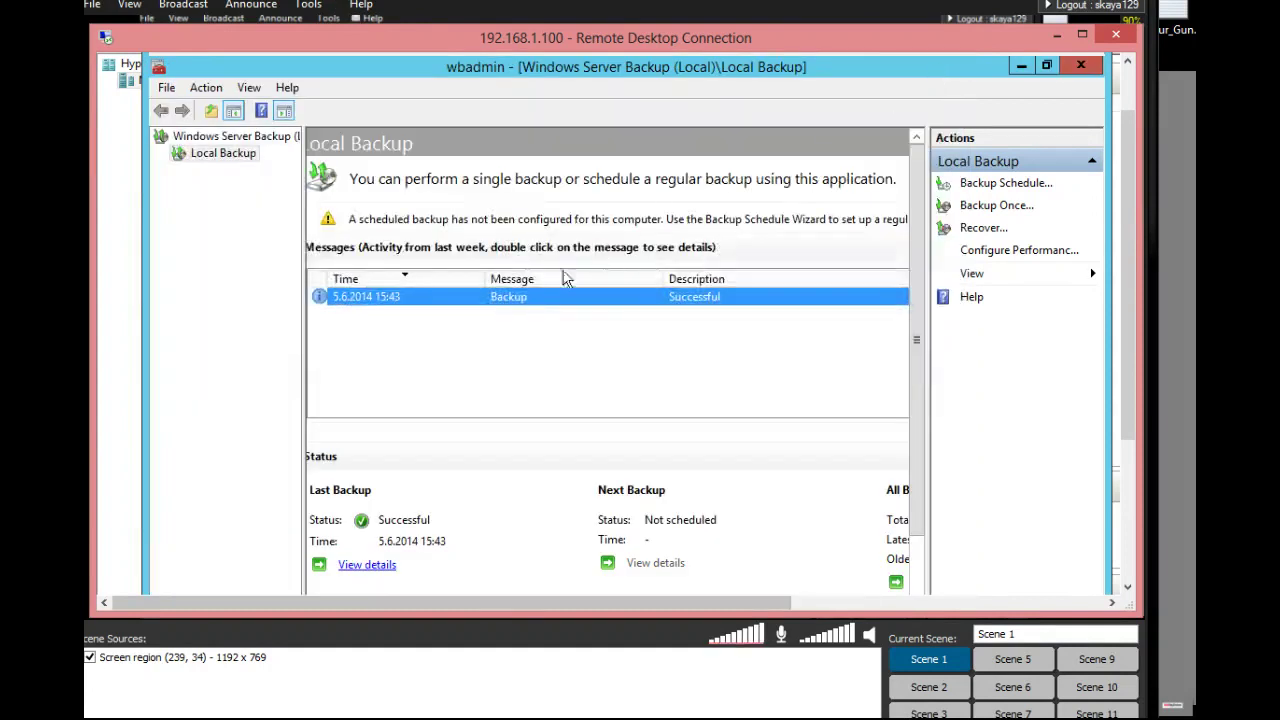
left_click(1079, 66)
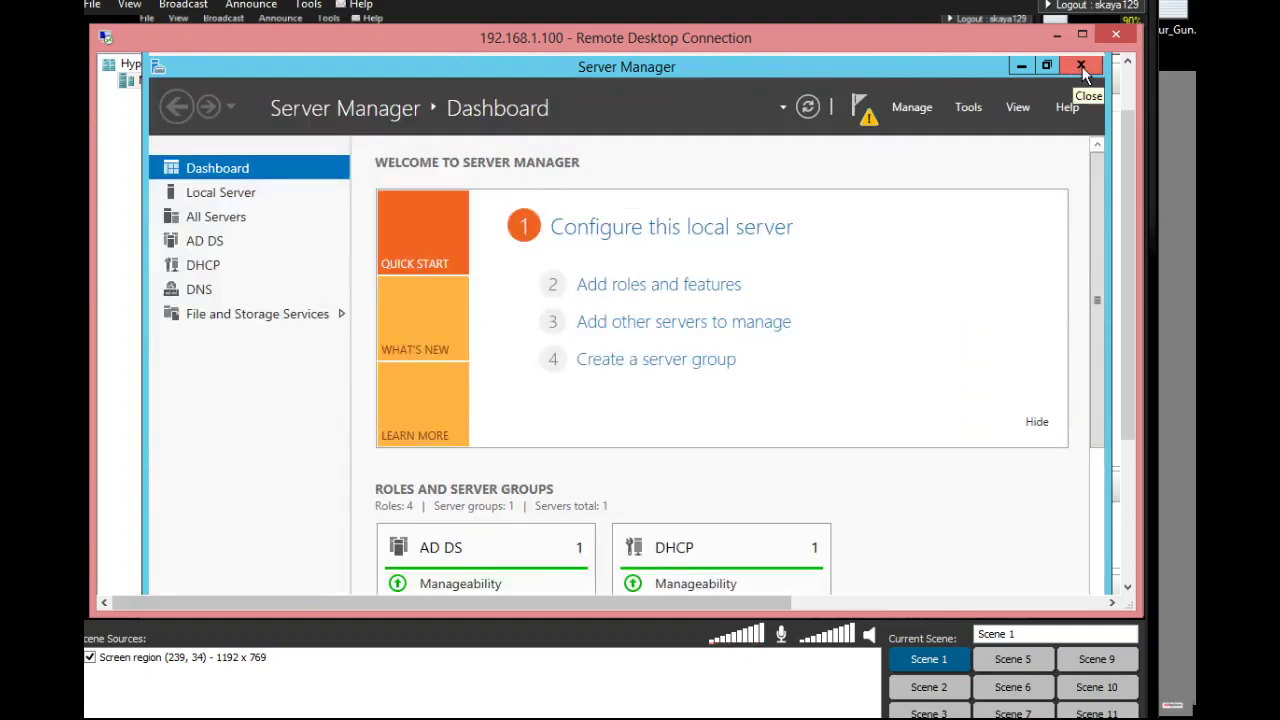
scroll(1127, 300, "down", 3)
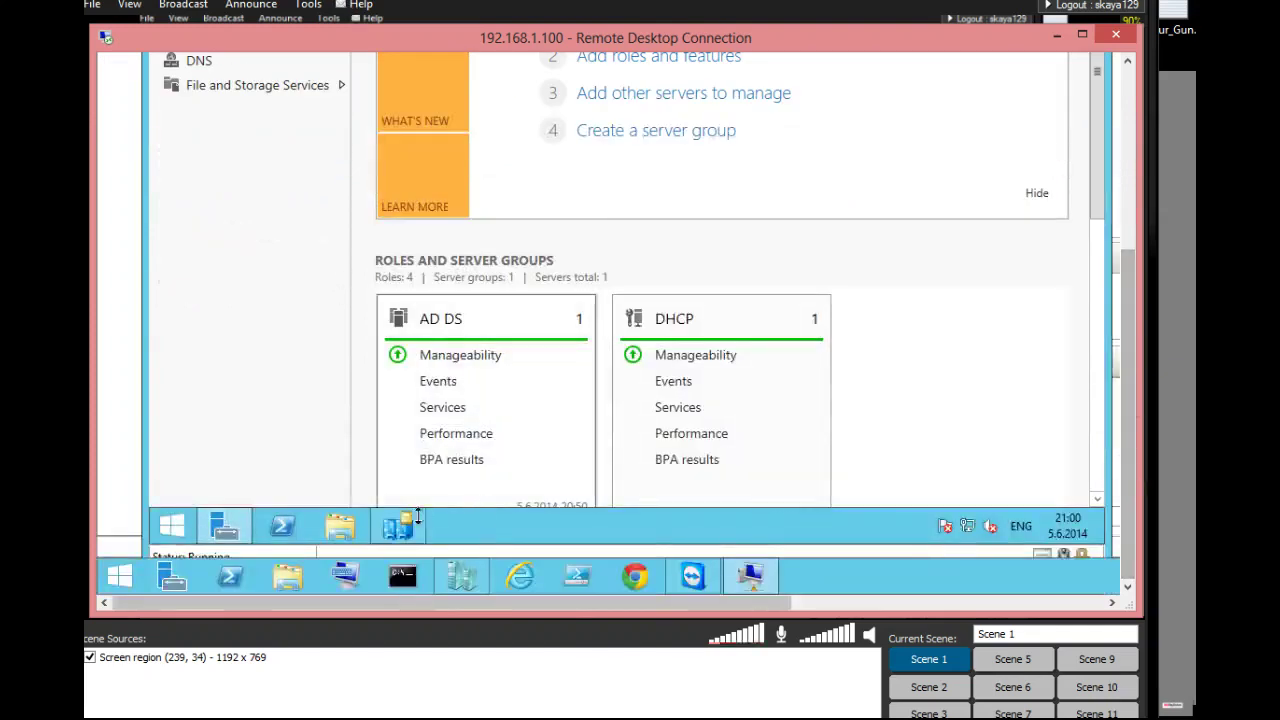
left_click_drag(1128, 337, 1122, 171)
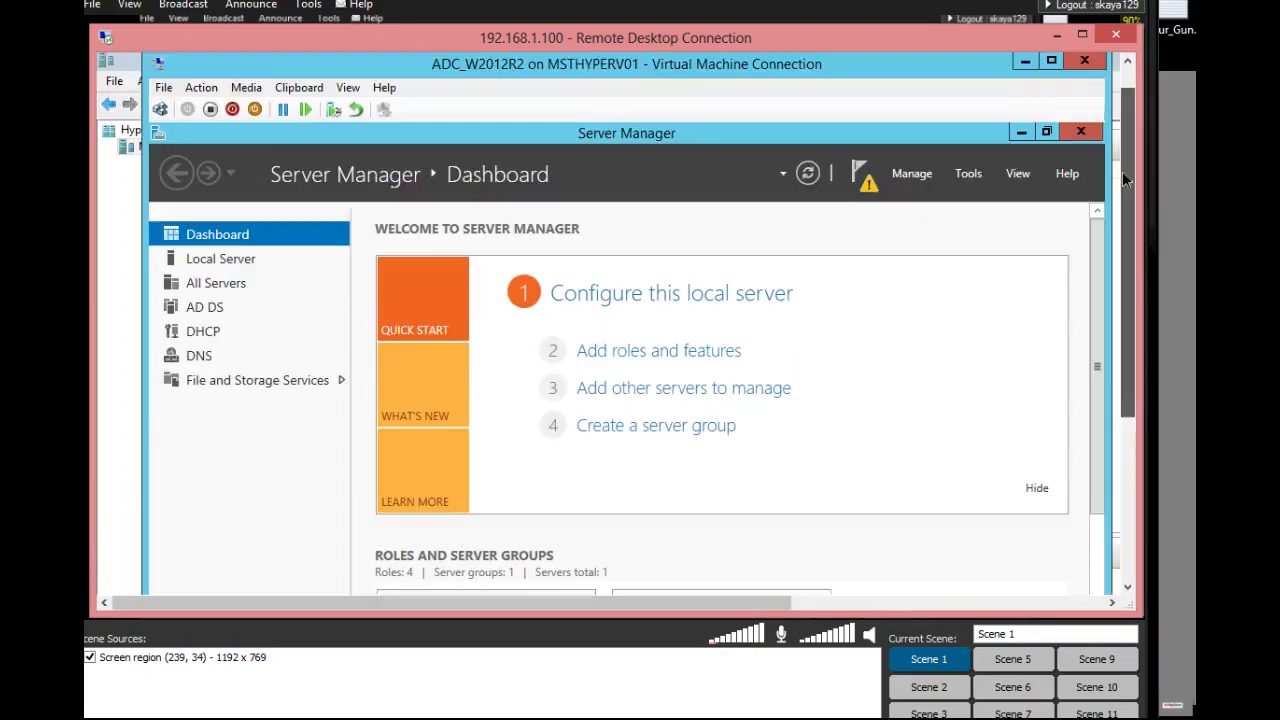
left_click(968, 180)
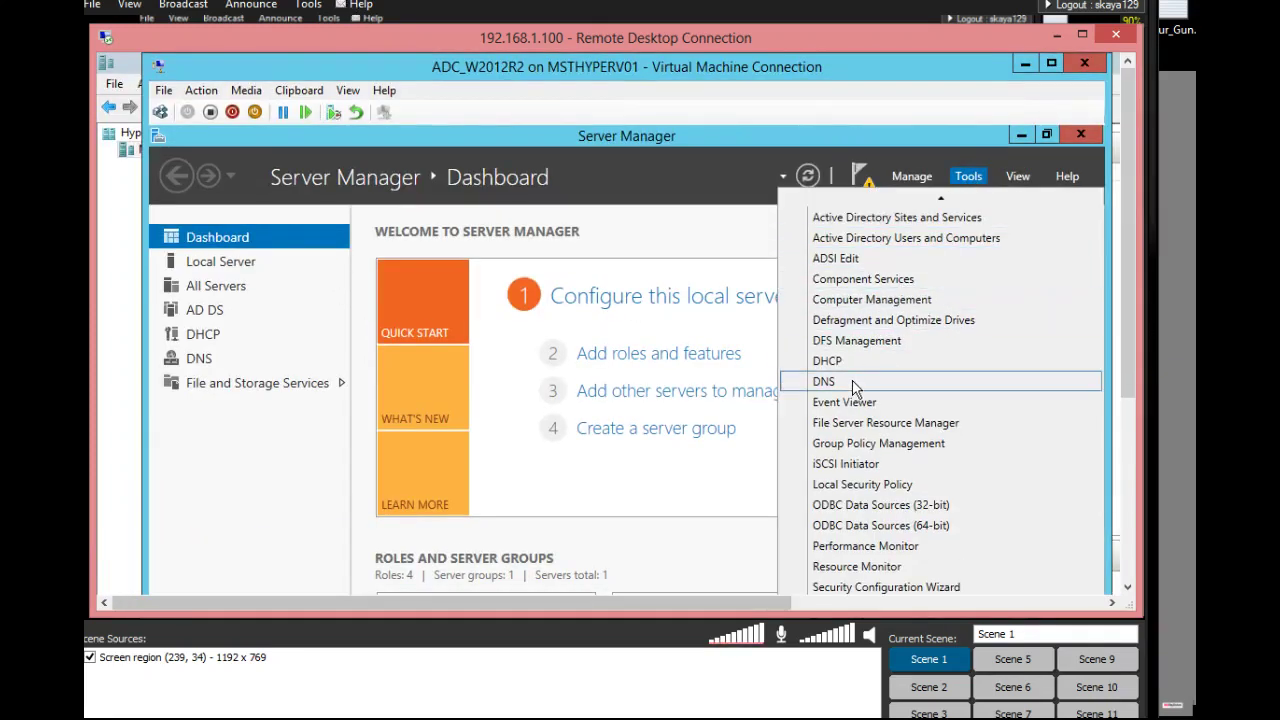
left_click(846, 238)
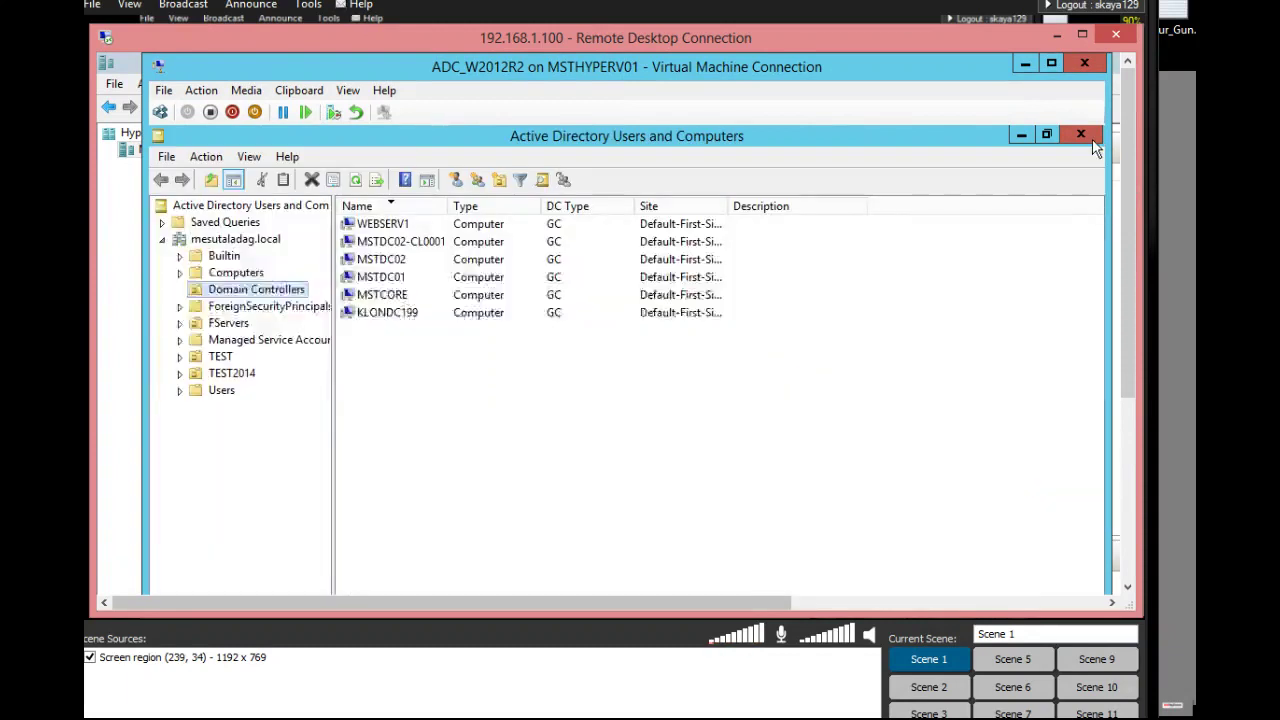
left_click(224, 360)
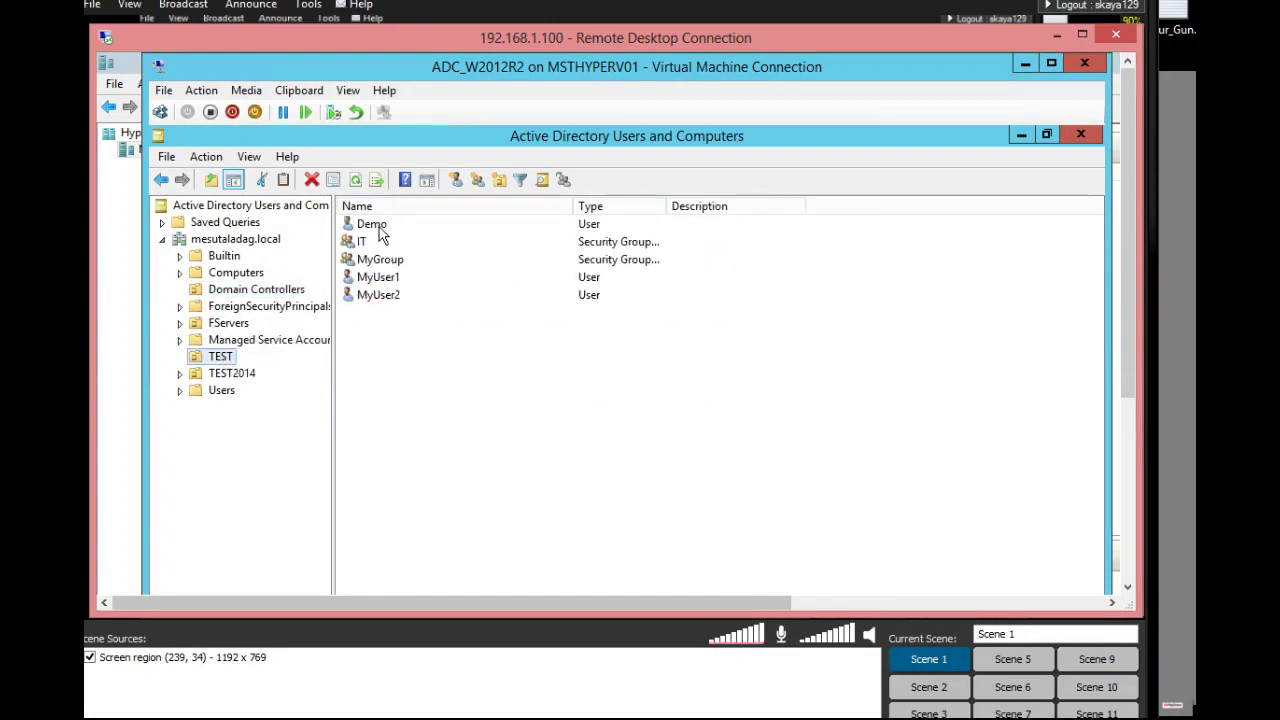
Review the Demo user's group memberships in its properties and close them without changes.
left_click(380, 226)
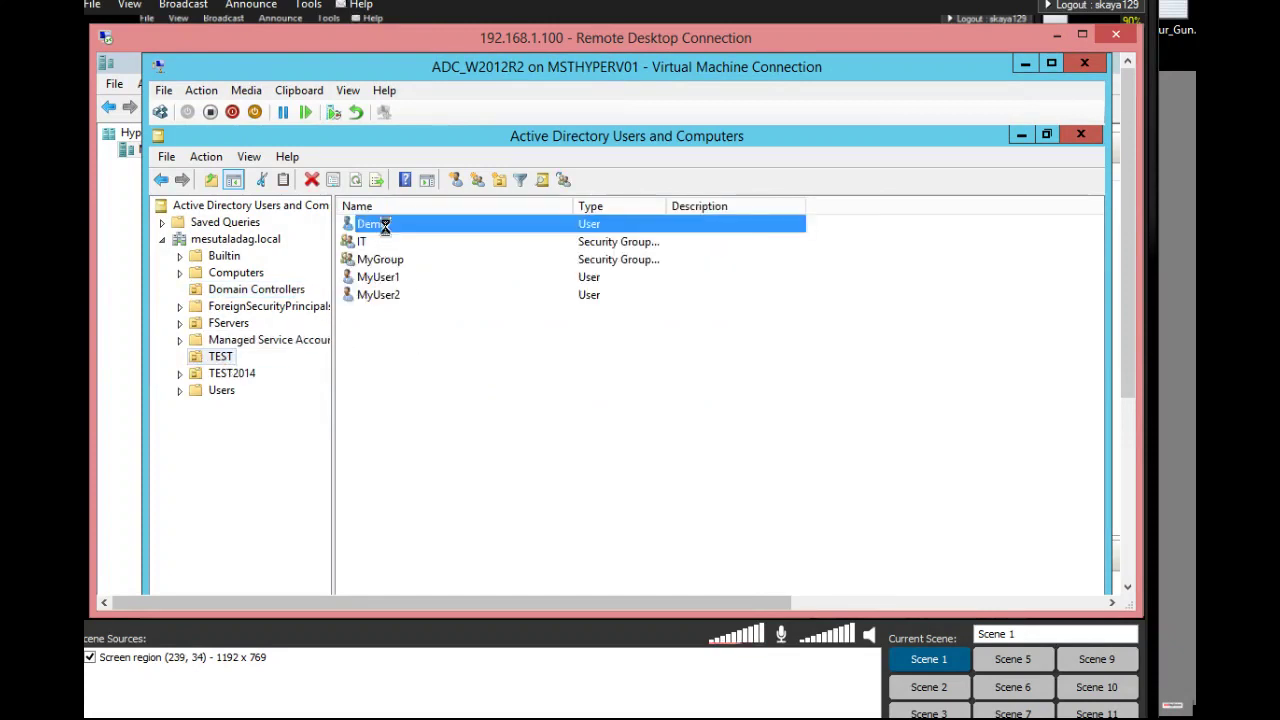
double_click(385, 225)
left_click_drag(1132, 383, 1129, 435)
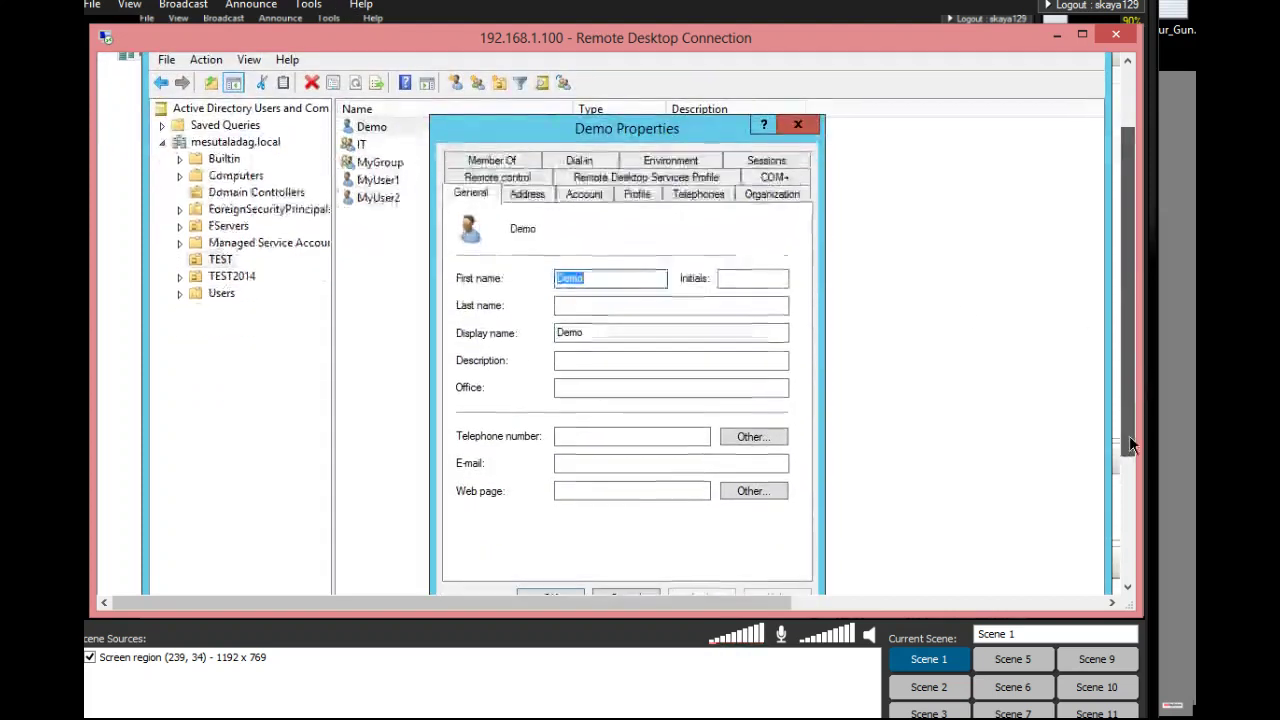
left_click(506, 163)
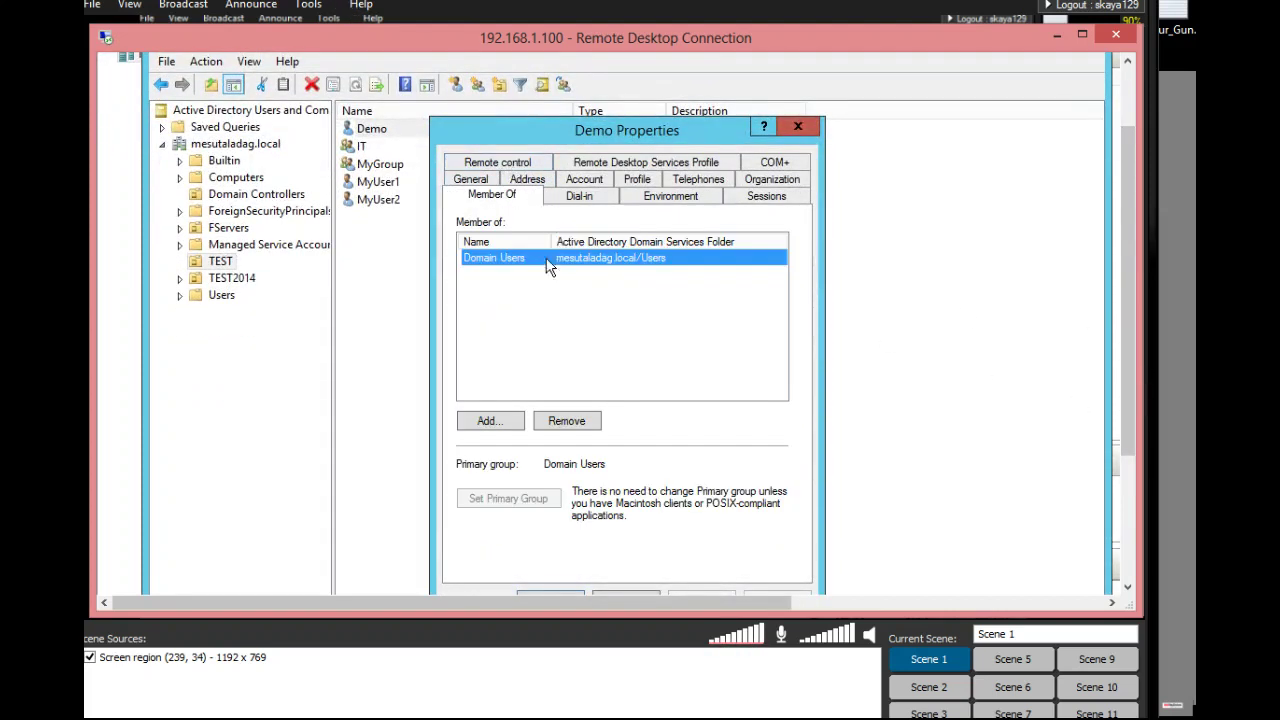
left_click(797, 131)
Inspect MyUser1's properties and its MyGroup membership, leaving the account unchanged.
left_click(381, 185)
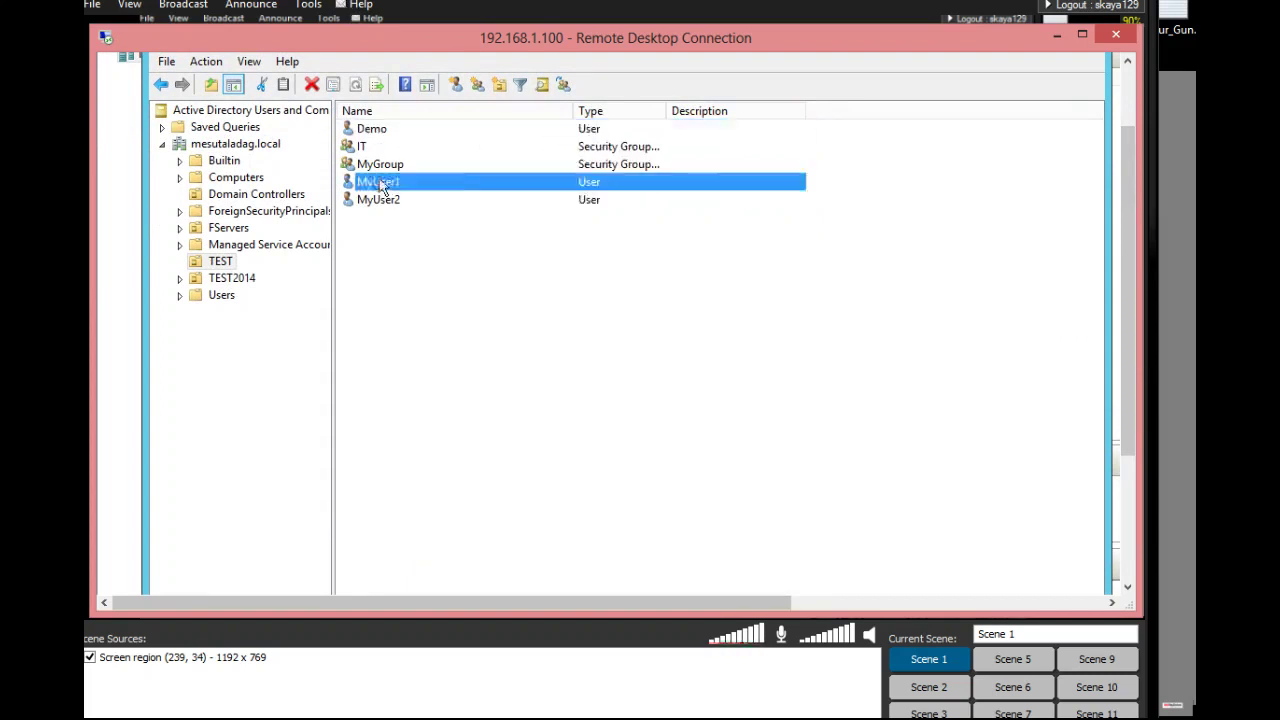
double_click(381, 185)
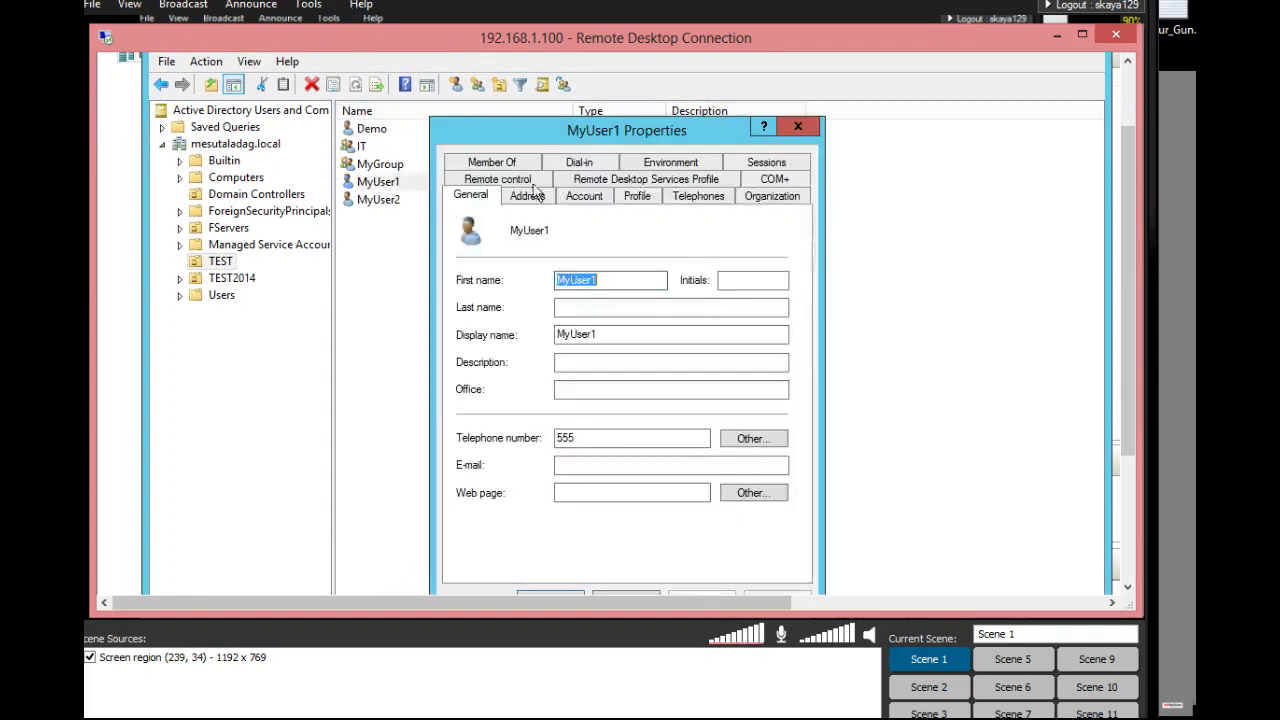
left_click(590, 203)
left_click(508, 166)
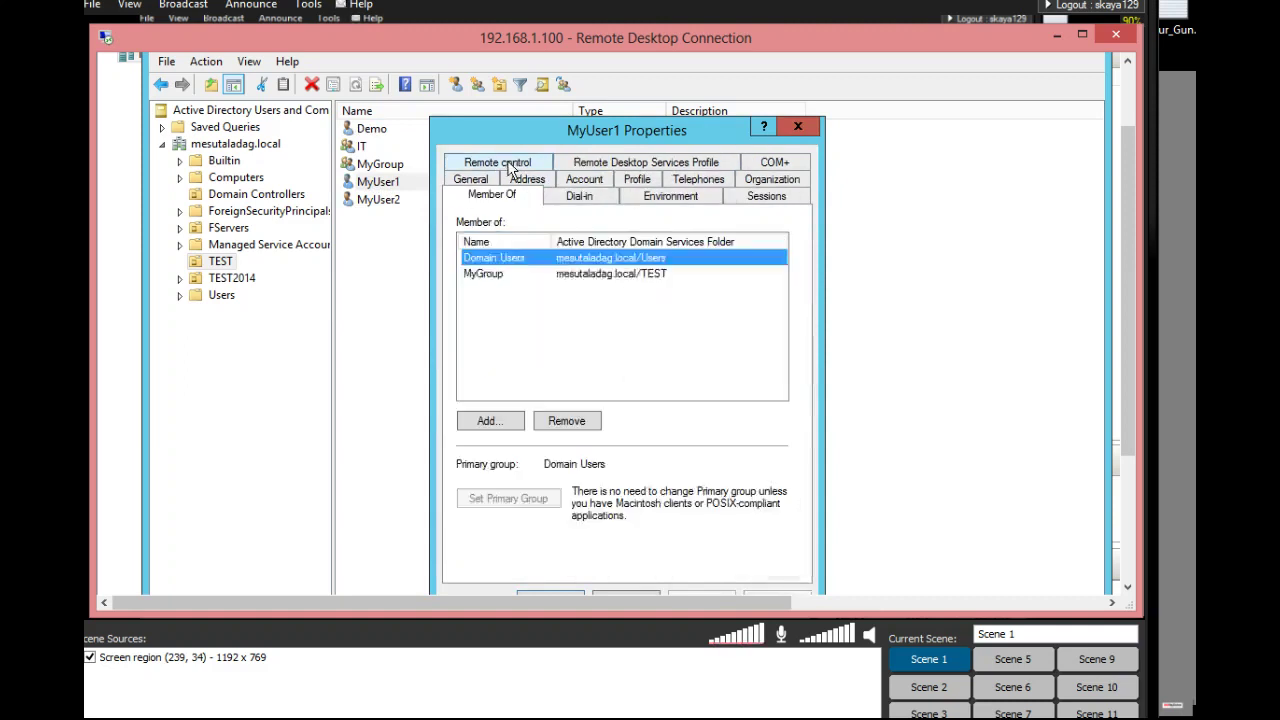
left_click(495, 276)
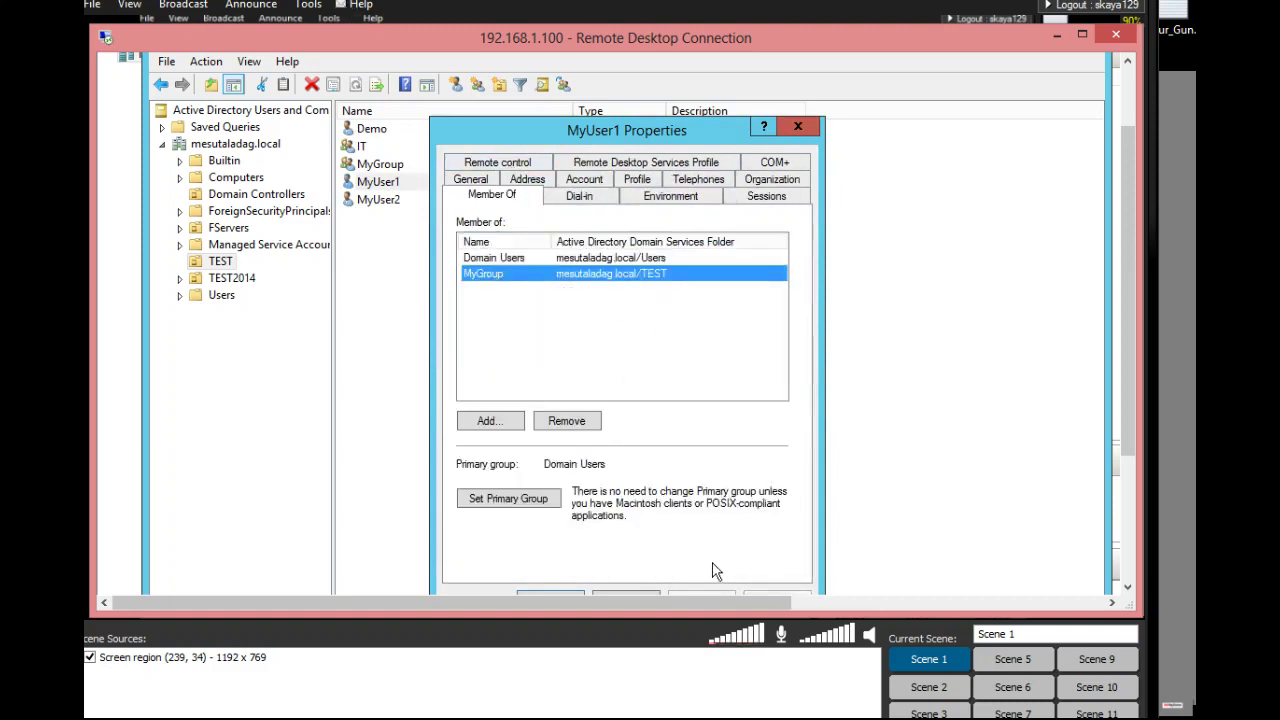
left_click(796, 128)
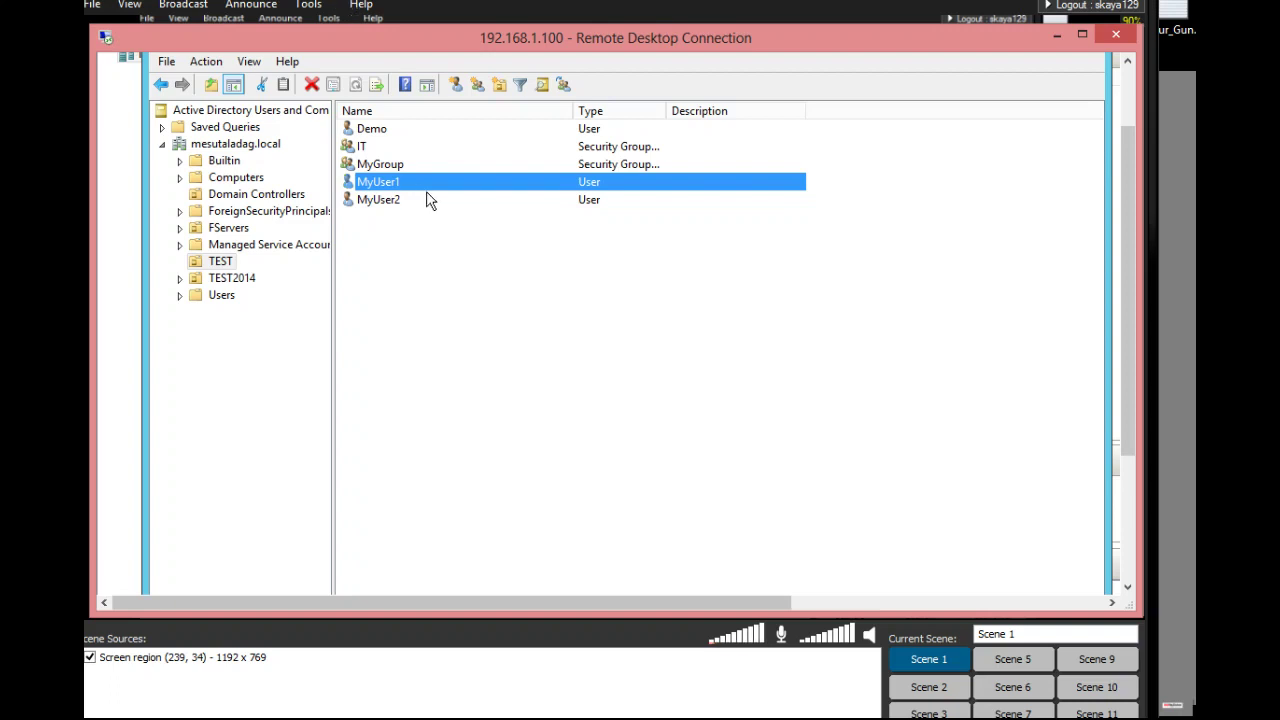
Delete the MyUser1 account from the TEST organizational unit and confirm the deletion.
right_click(430, 180)
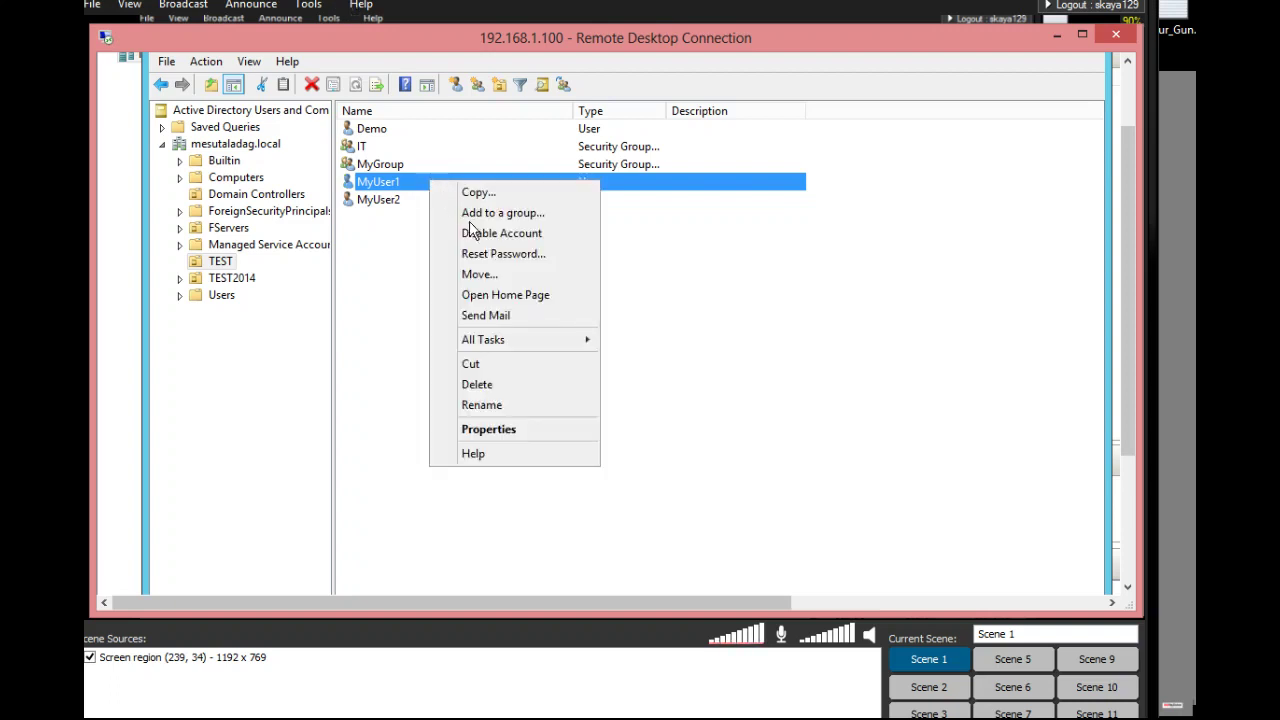
left_click(488, 380)
left_click(698, 472)
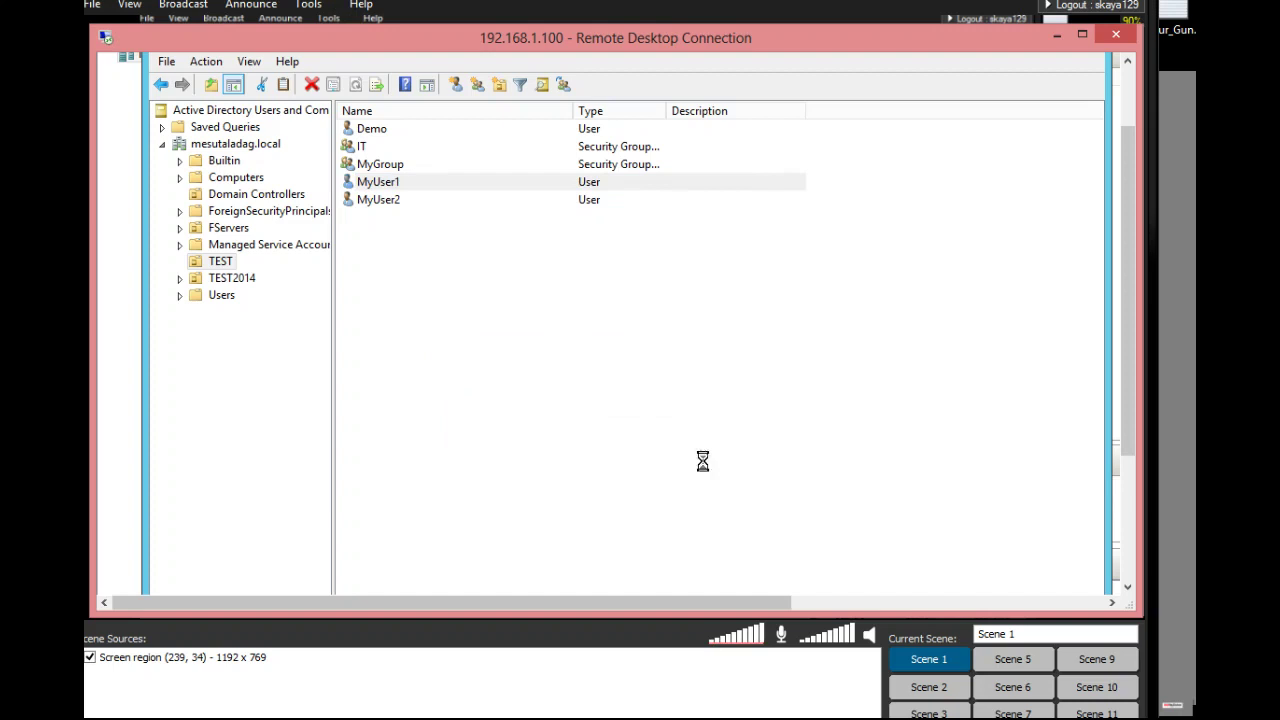
Replicate MSTDC02's inbound connection from MSTDC01 in Active Directory Sites and Services.
left_click_drag(1121, 320, 1119, 517)
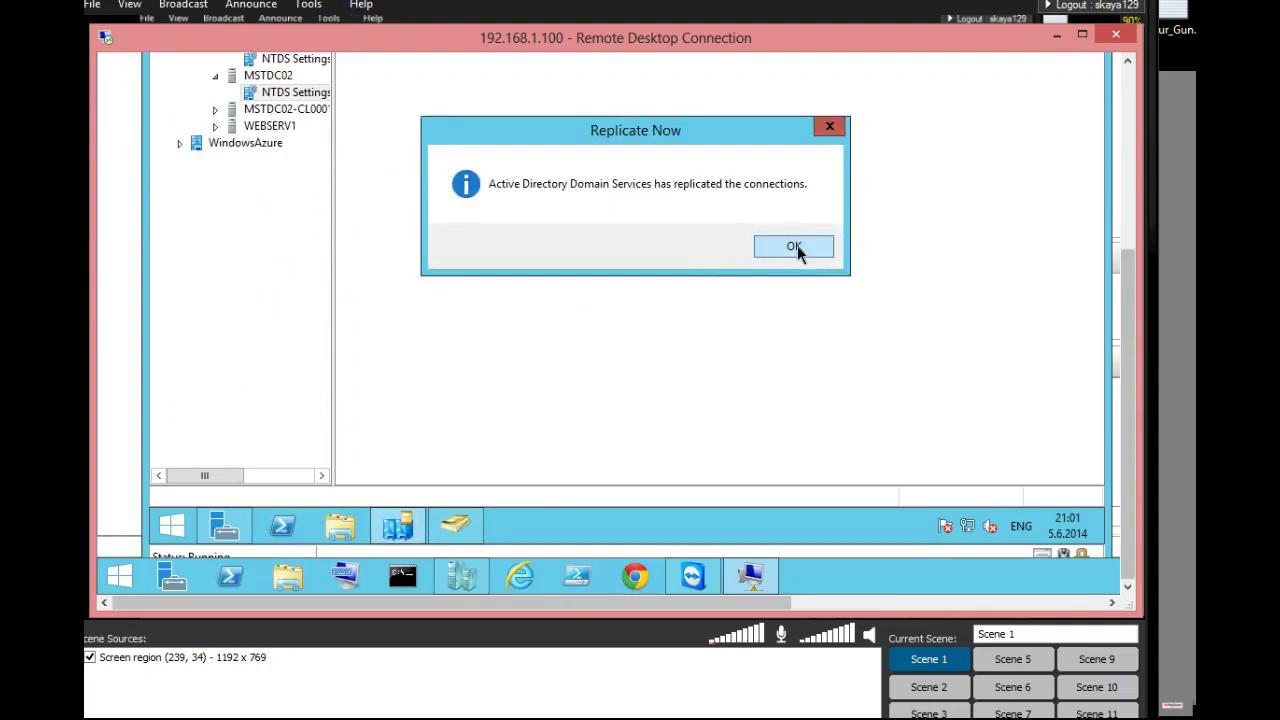
left_click(796, 246)
left_click(410, 520)
left_click_drag(1122, 349, 1121, 160)
left_click_drag(1128, 361, 1124, 540)
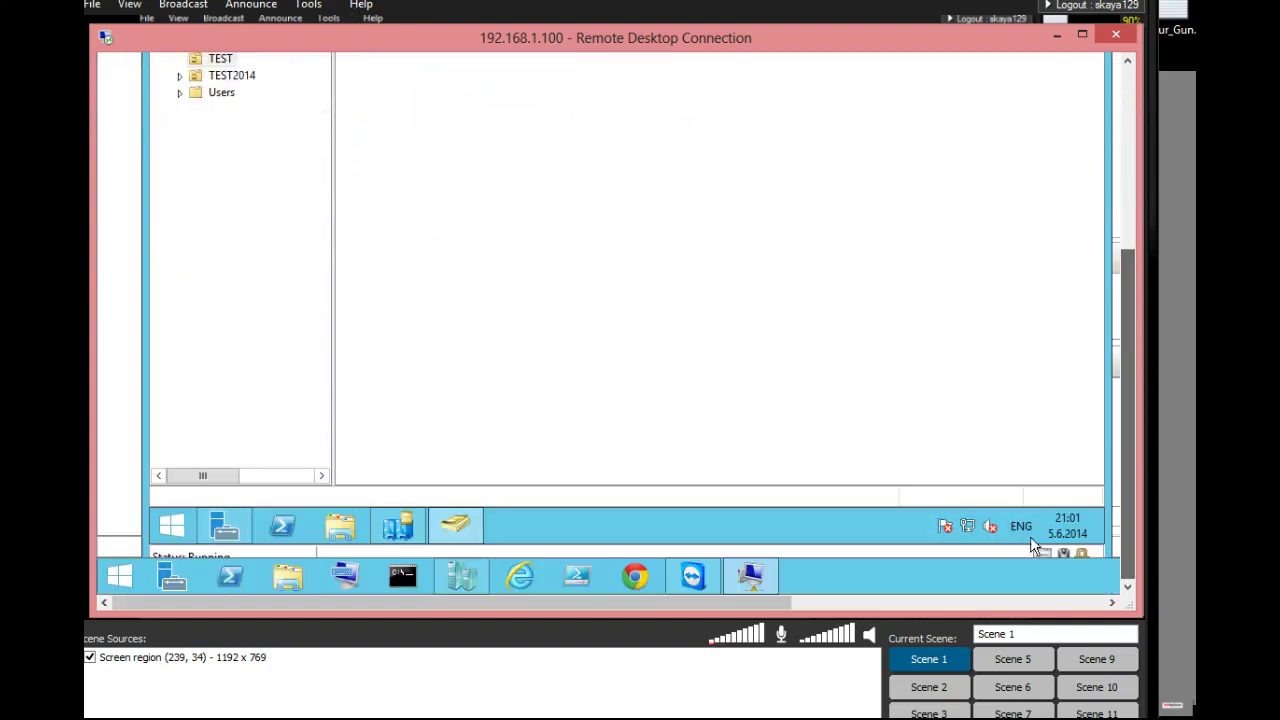
left_click(455, 525)
left_click_drag(1129, 363, 1127, 190)
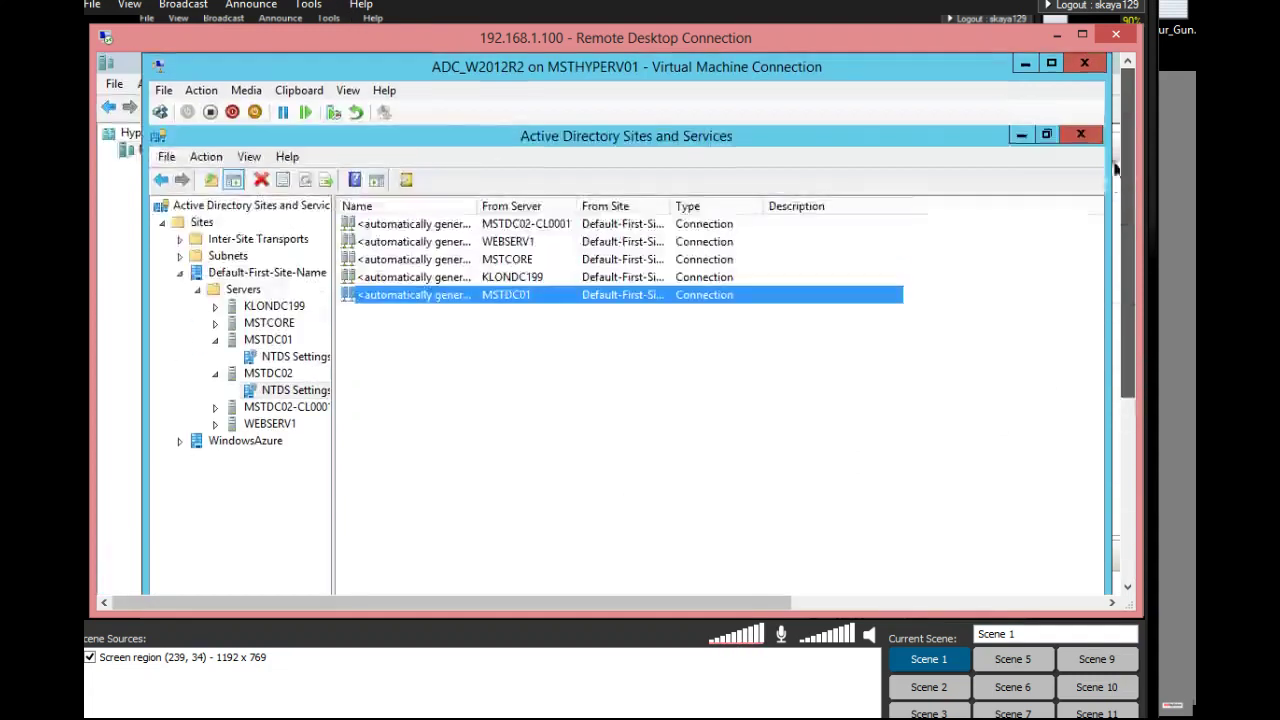
right_click(428, 303)
left_click(486, 331)
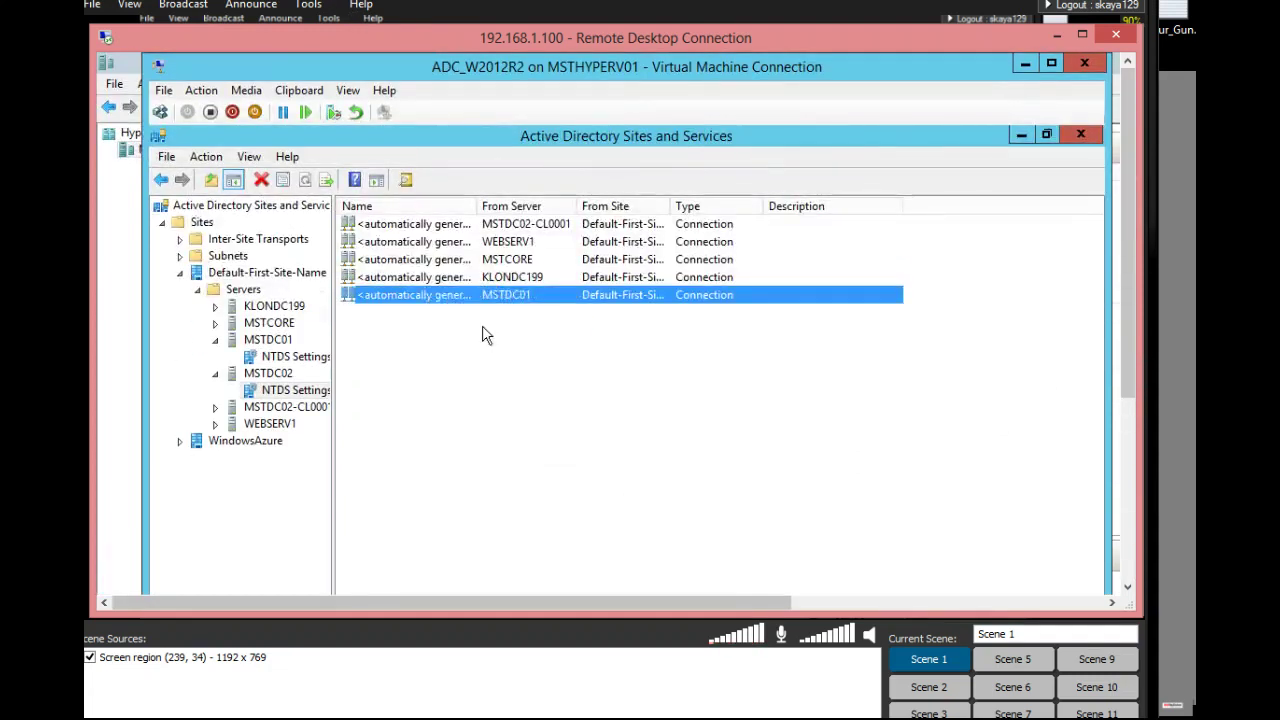
left_click(771, 543)
Return to Active Directory Users and Computers in the ADC_W2012R2 virtual machine and connect the console to domain controller MSTDC01.
left_click(129, 272)
left_click_drag(1128, 370, 1073, 578)
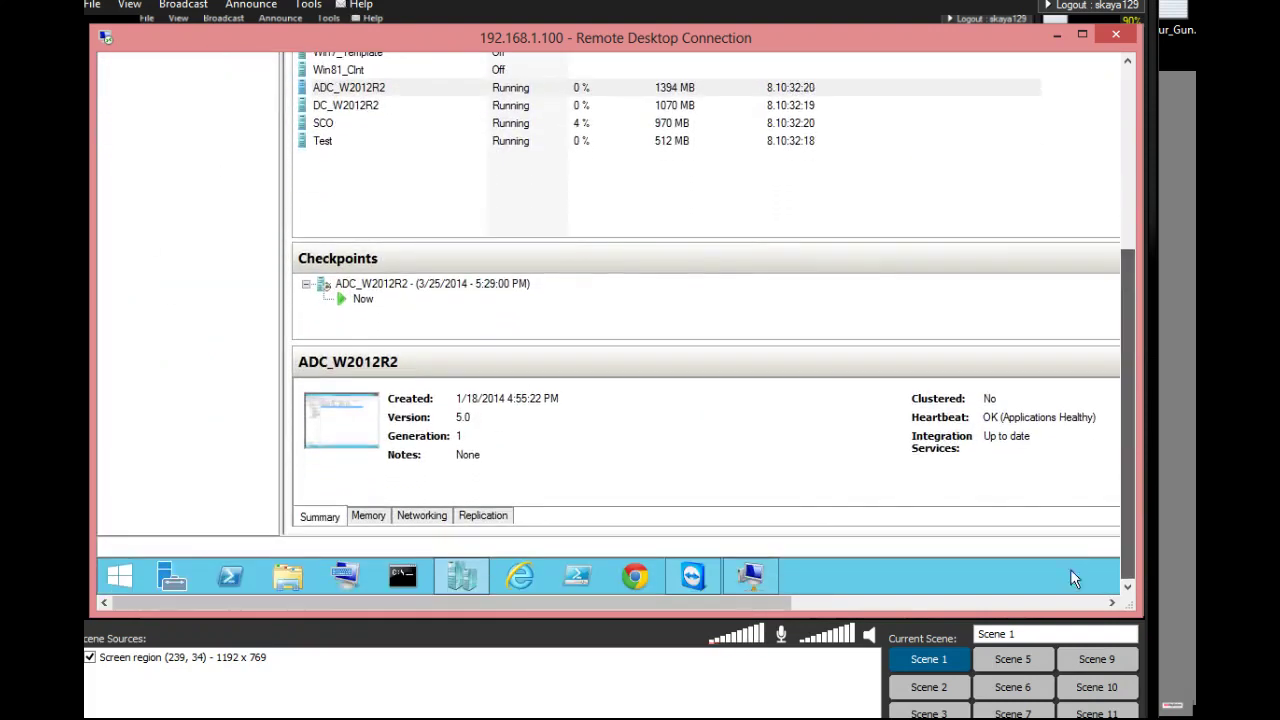
left_click(750, 576)
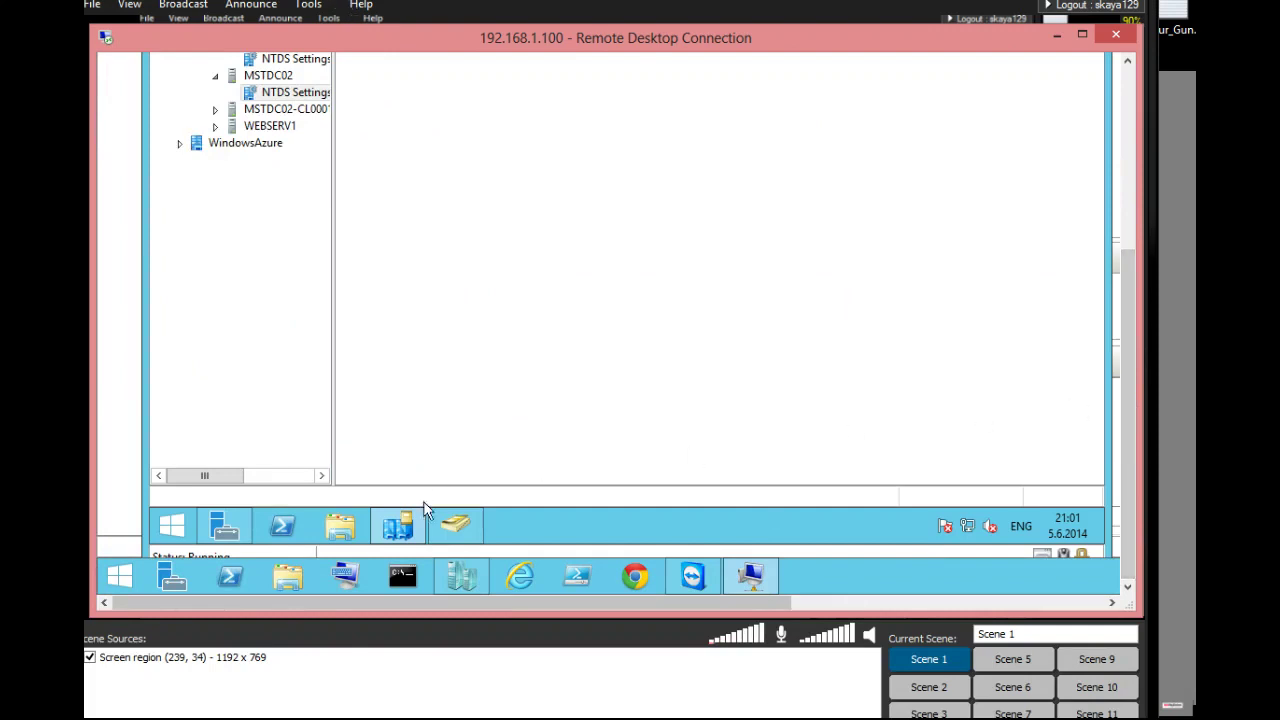
left_click(455, 524)
left_click_drag(1130, 410, 1131, 220)
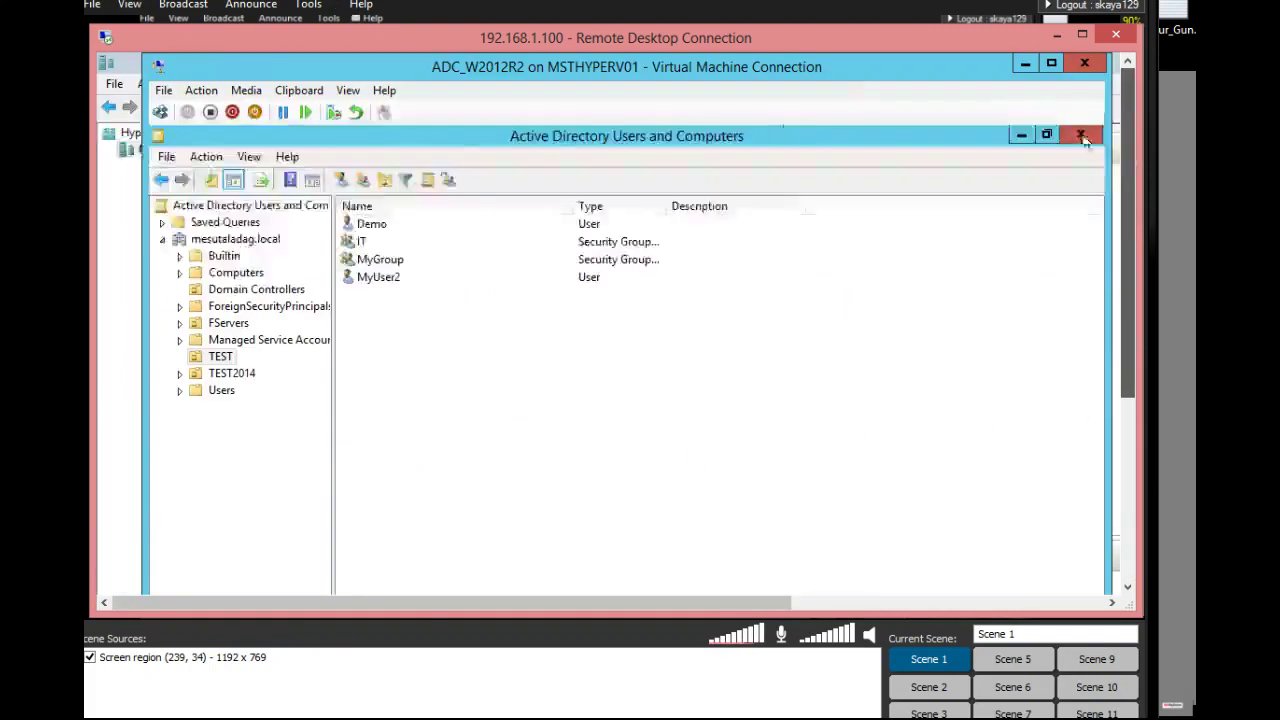
right_click(280, 200)
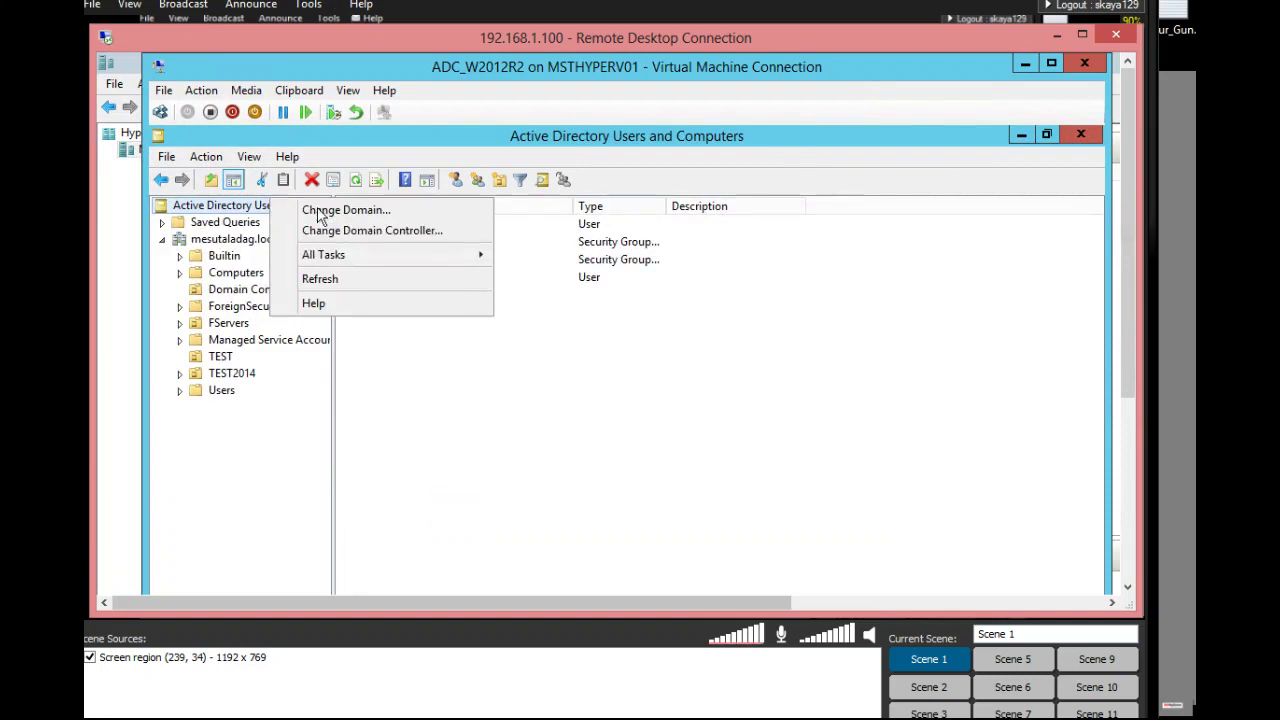
left_click(338, 232)
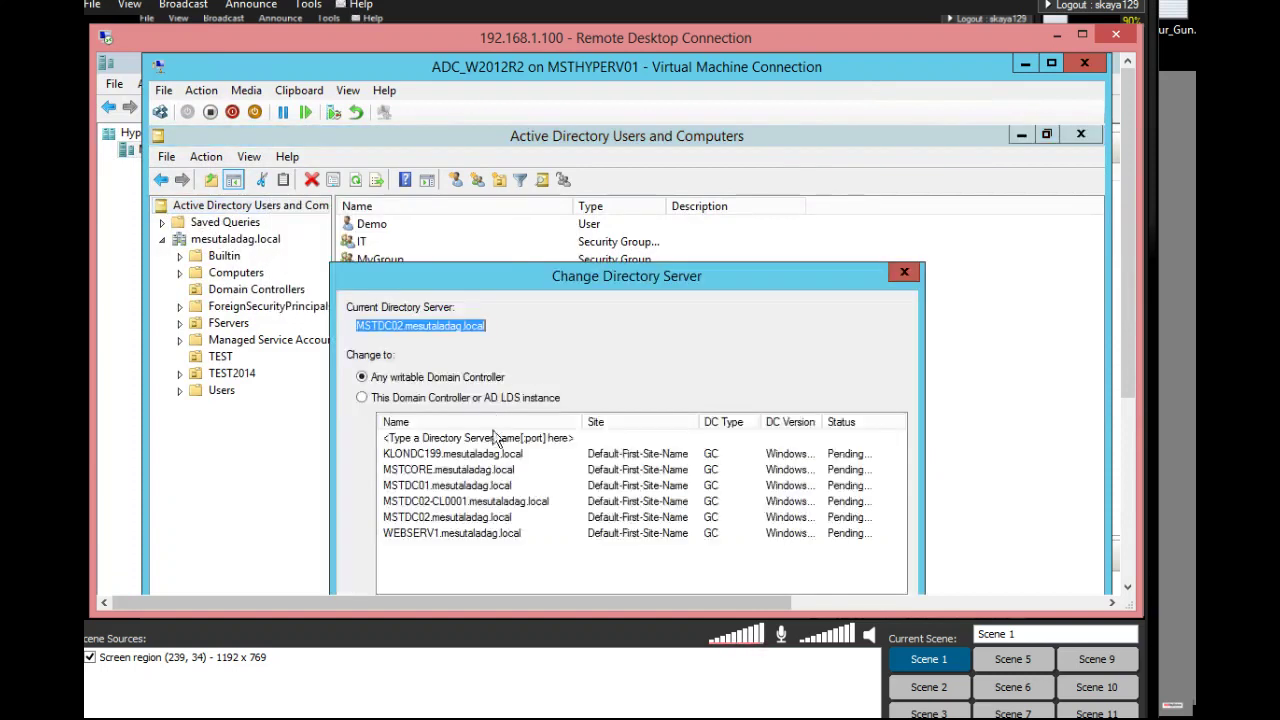
left_click(446, 486)
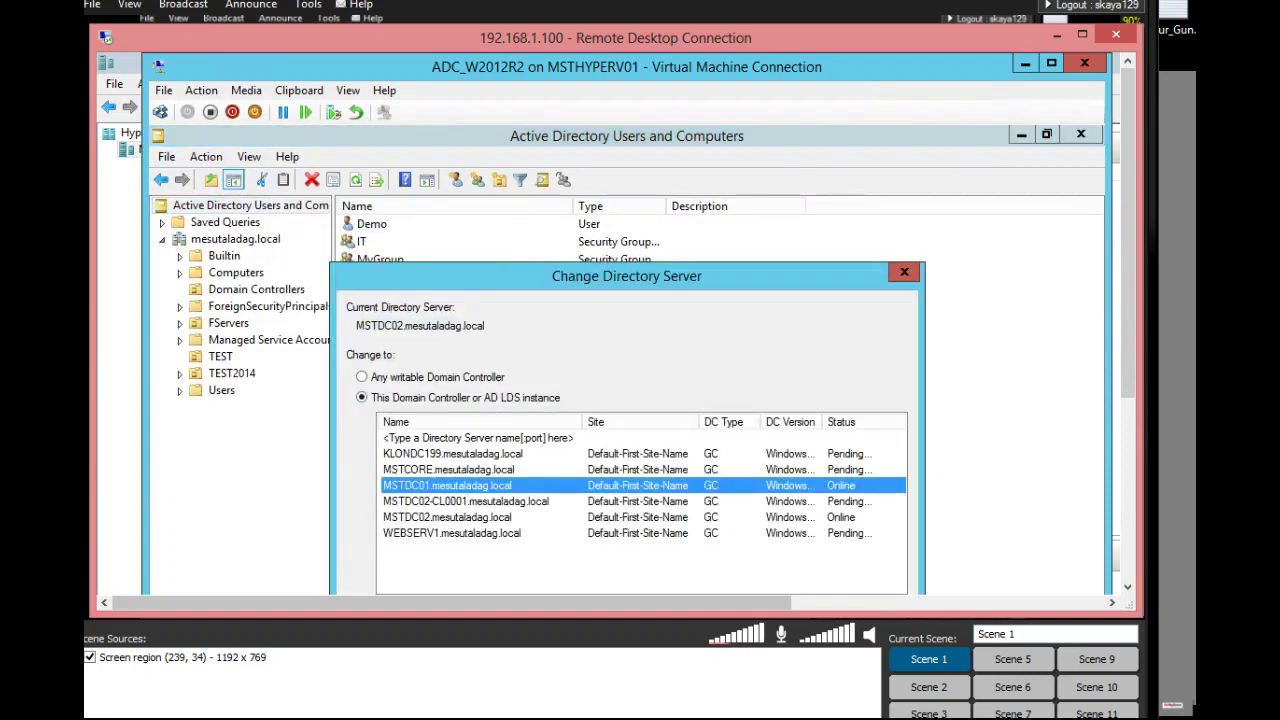
left_click_drag(1128, 390, 1128, 480)
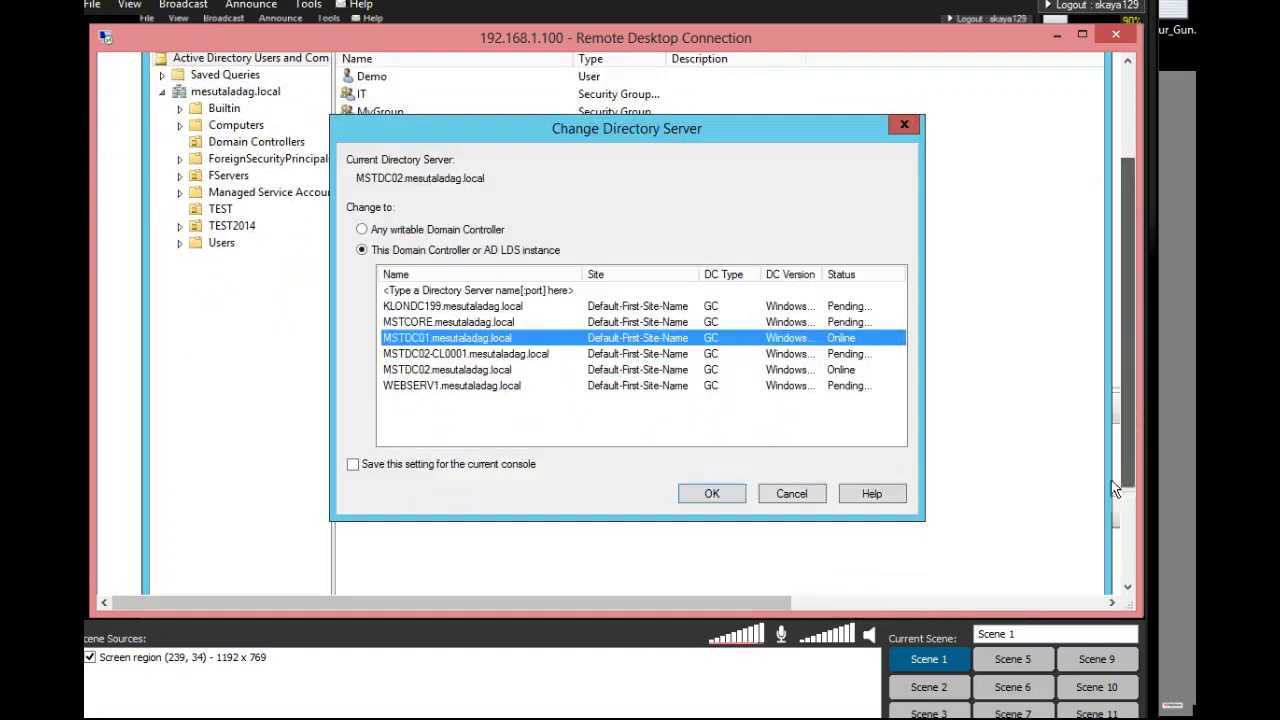
left_click(711, 493)
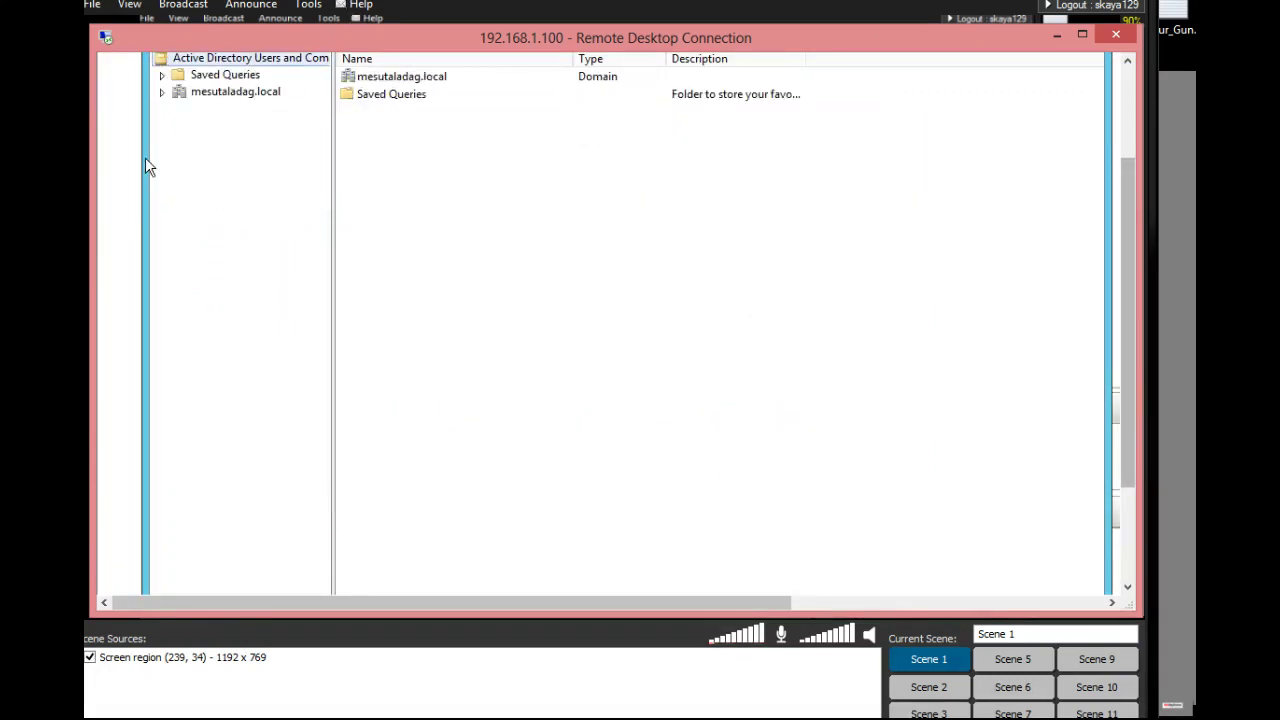
Expand the domain on MSTDC01 and check the accounts listed in the TEST organizational unit.
left_click(162, 92)
left_click(250, 192)
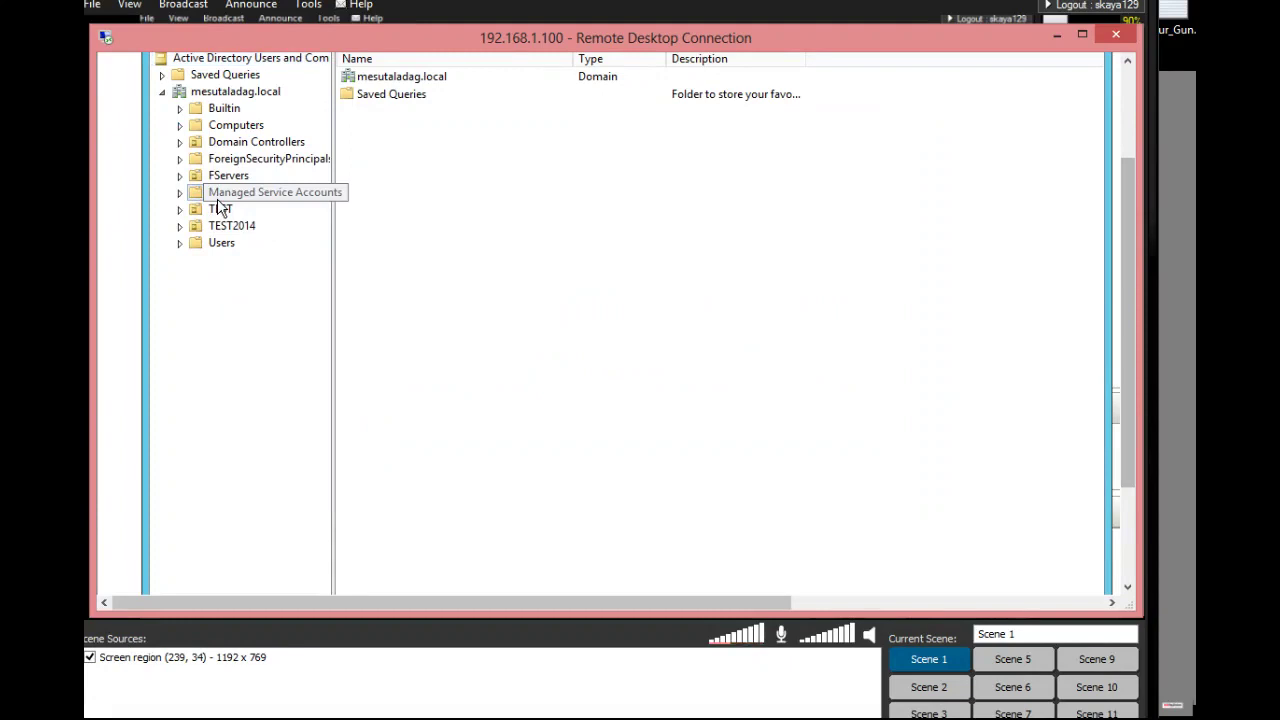
left_click(220, 210)
left_click(380, 130)
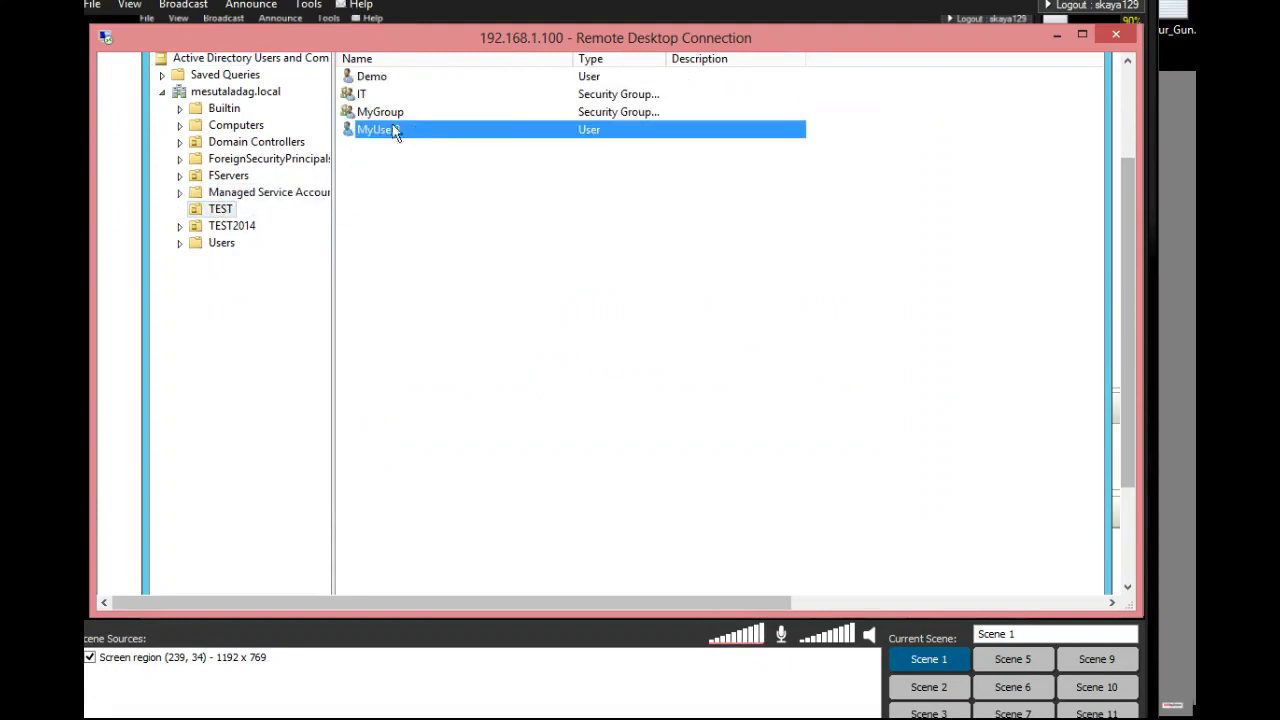
Close the Active Directory Users and Computers and Active Directory Sites and Services consoles.
left_click_drag(1127, 290, 1125, 202)
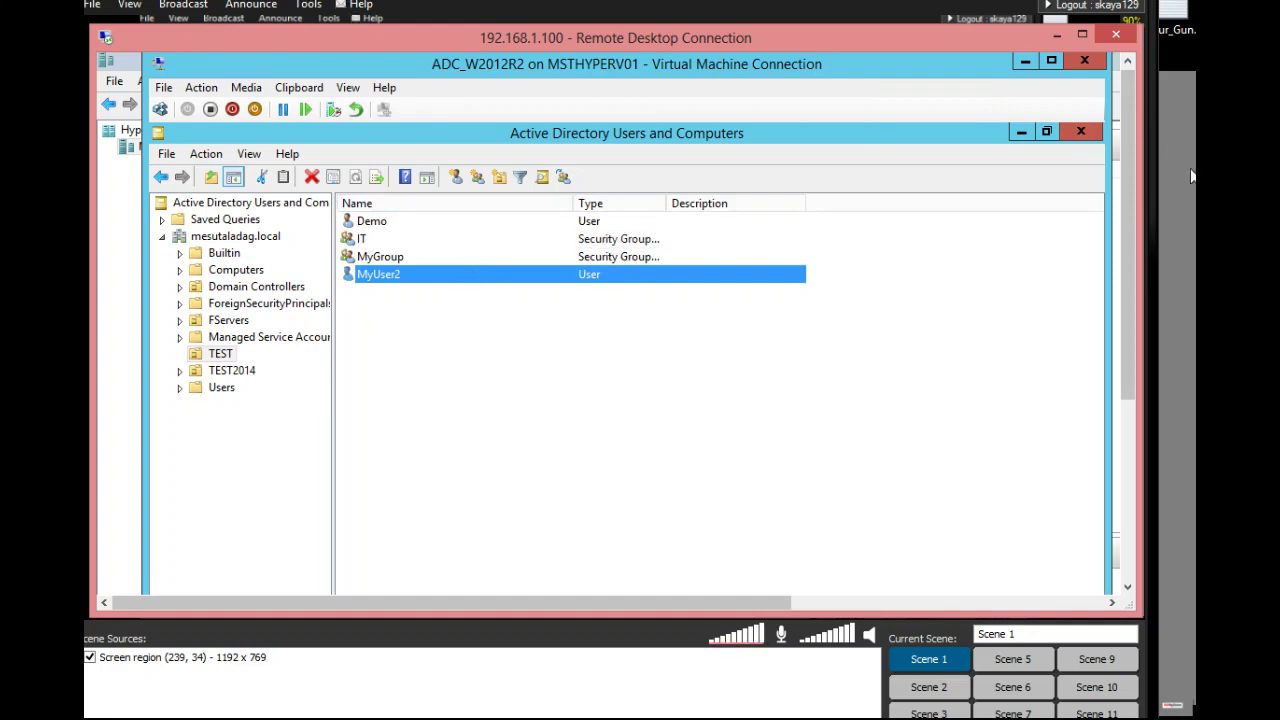
left_click(1088, 131)
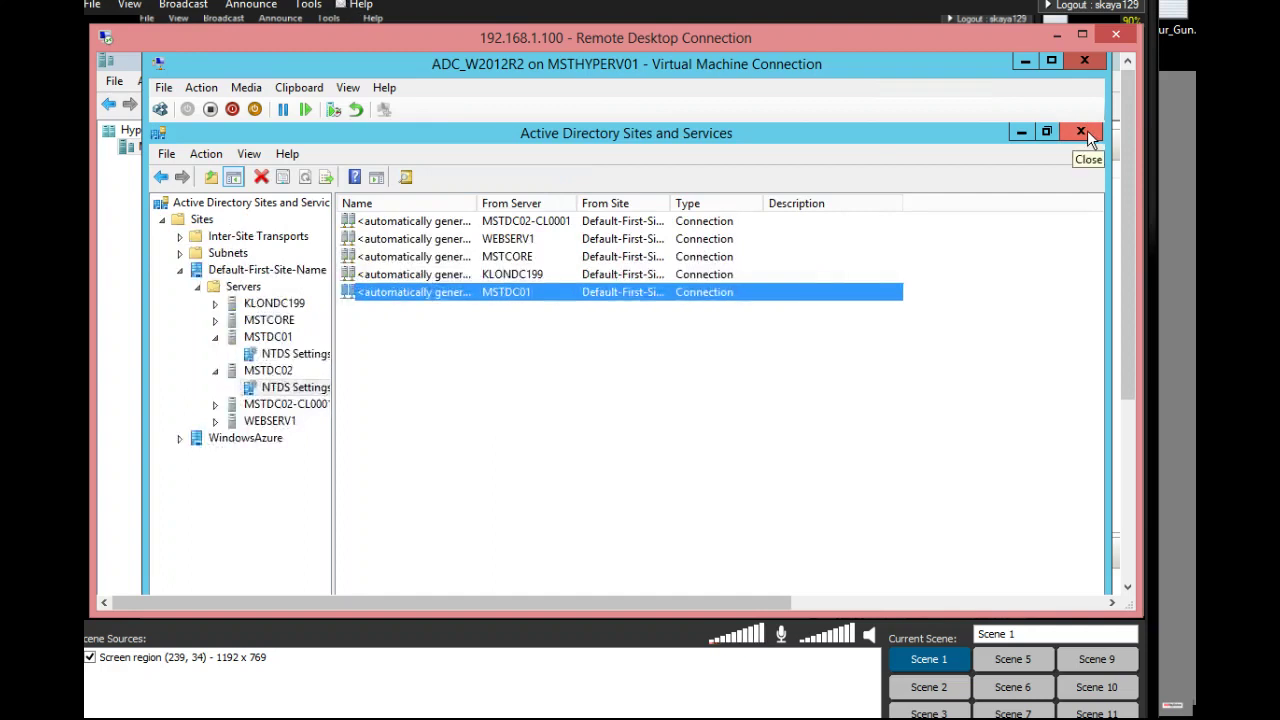
left_click(1087, 131)
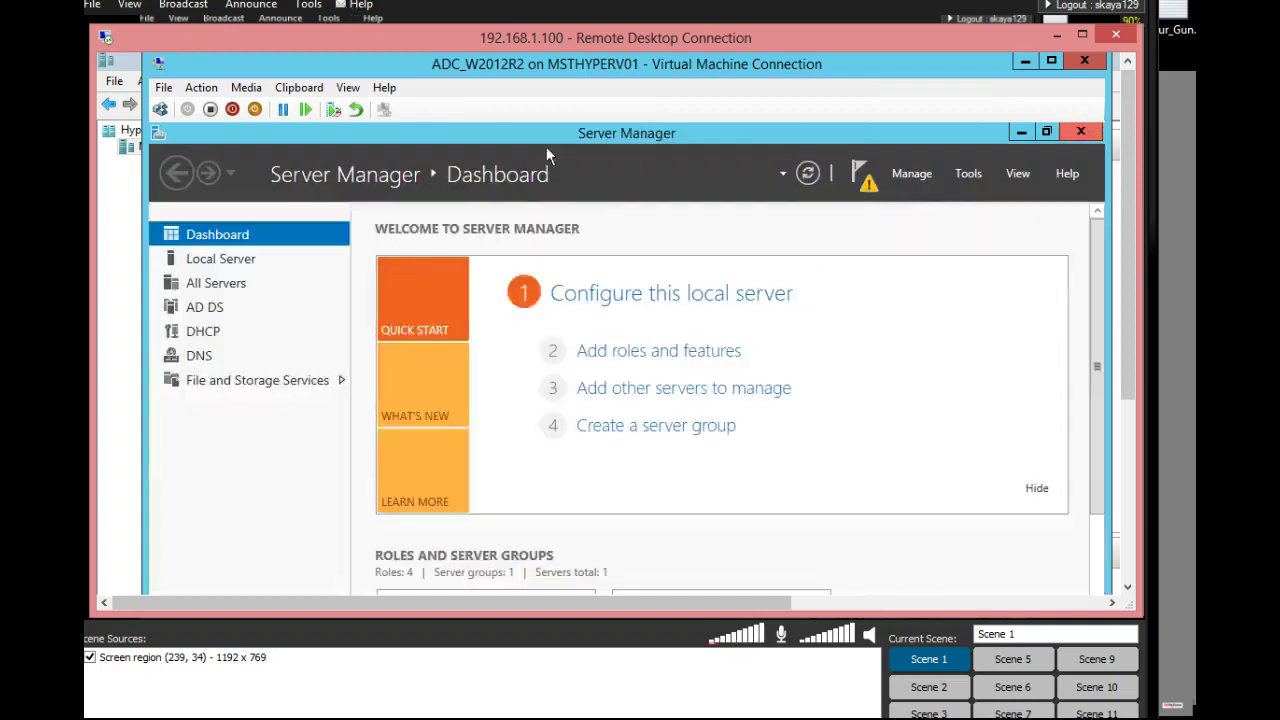
Open Windows PowerShell in the virtual machine and run MSCONFIG to start System Configuration.
left_click_drag(1124, 261, 1134, 438)
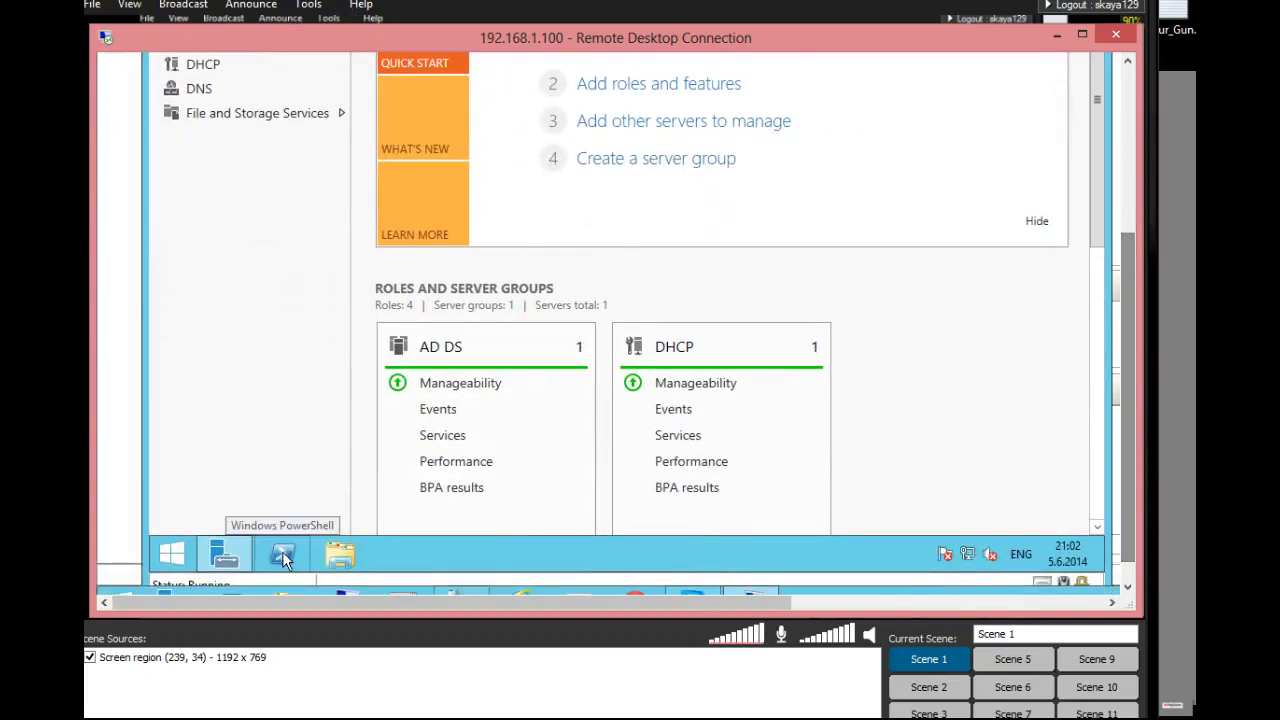
left_click(283, 556)
left_click_drag(1130, 380, 1123, 255)
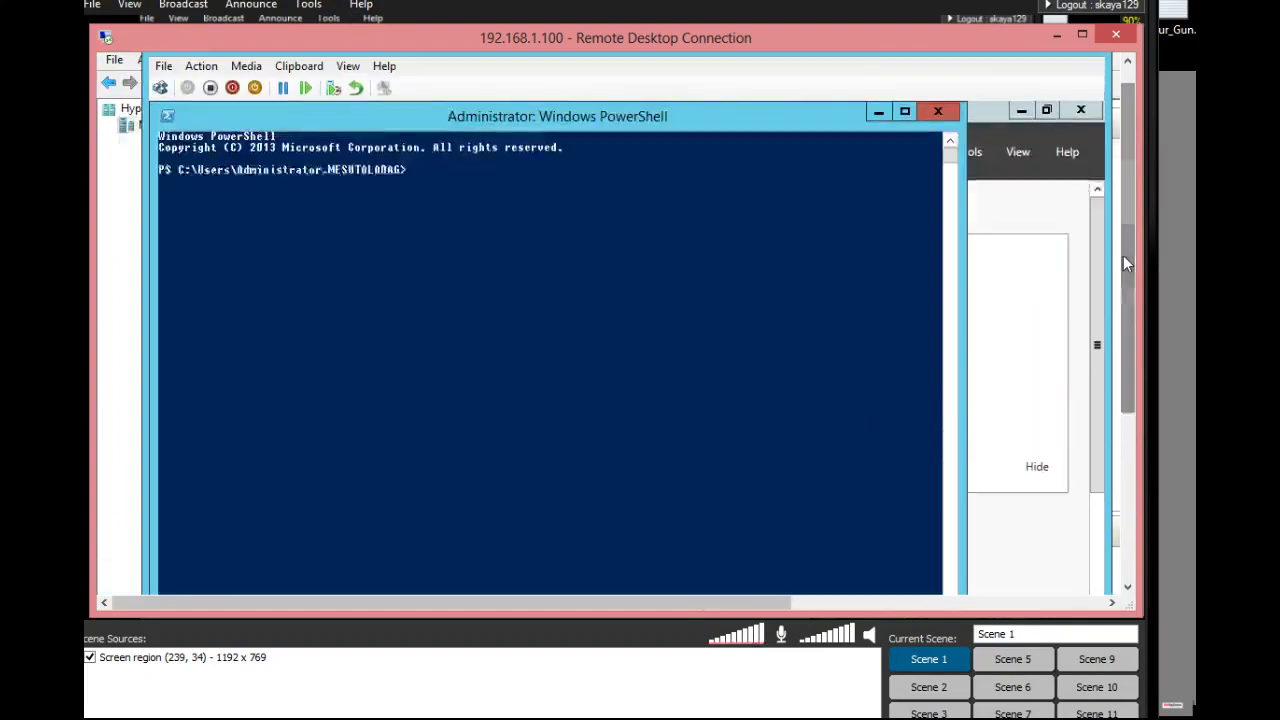
type("MSCONF")
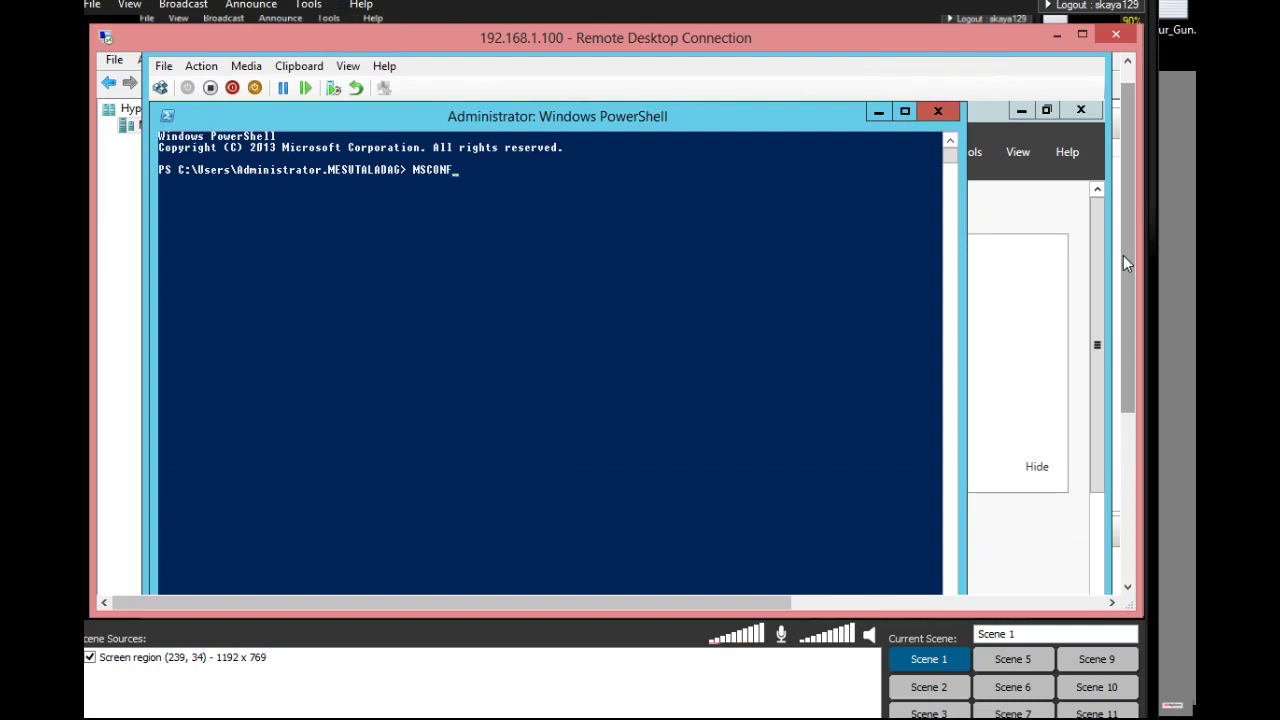
type("IG")
key("Return")
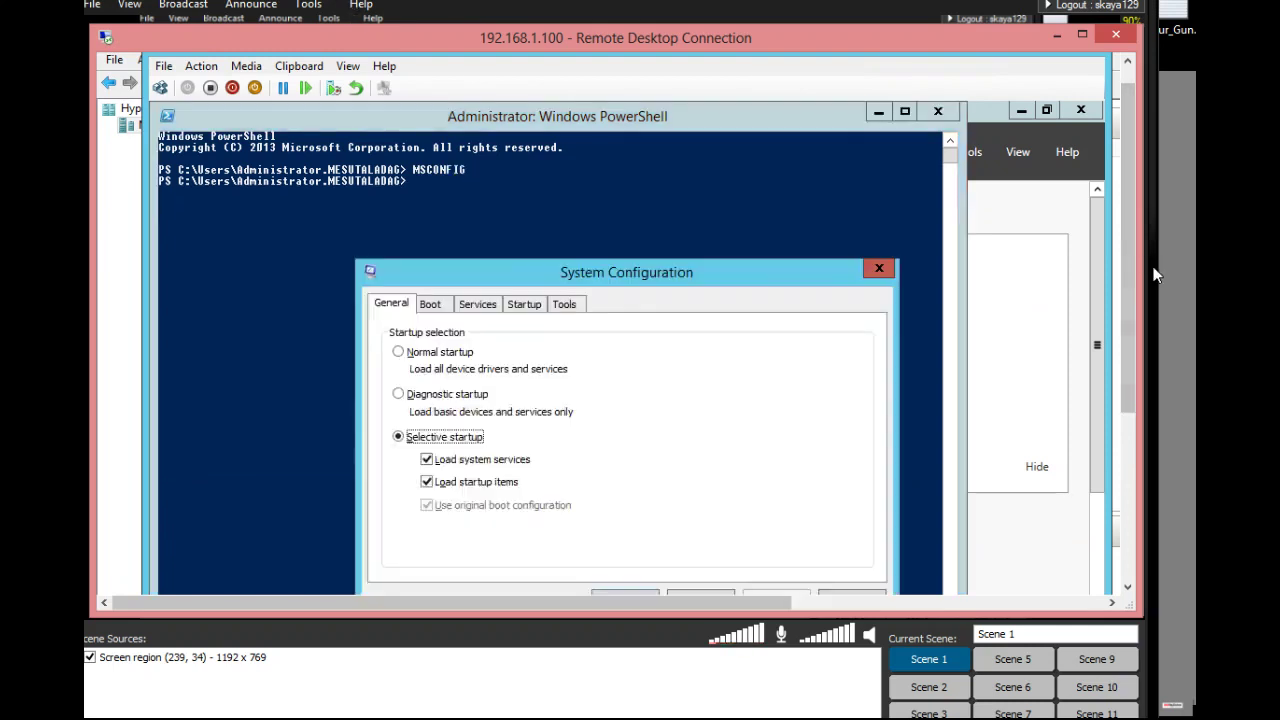
Enable Safe boot with the Active Directory repair option, apply the boot settings and restart the server.
left_click(440, 314)
left_click(403, 483)
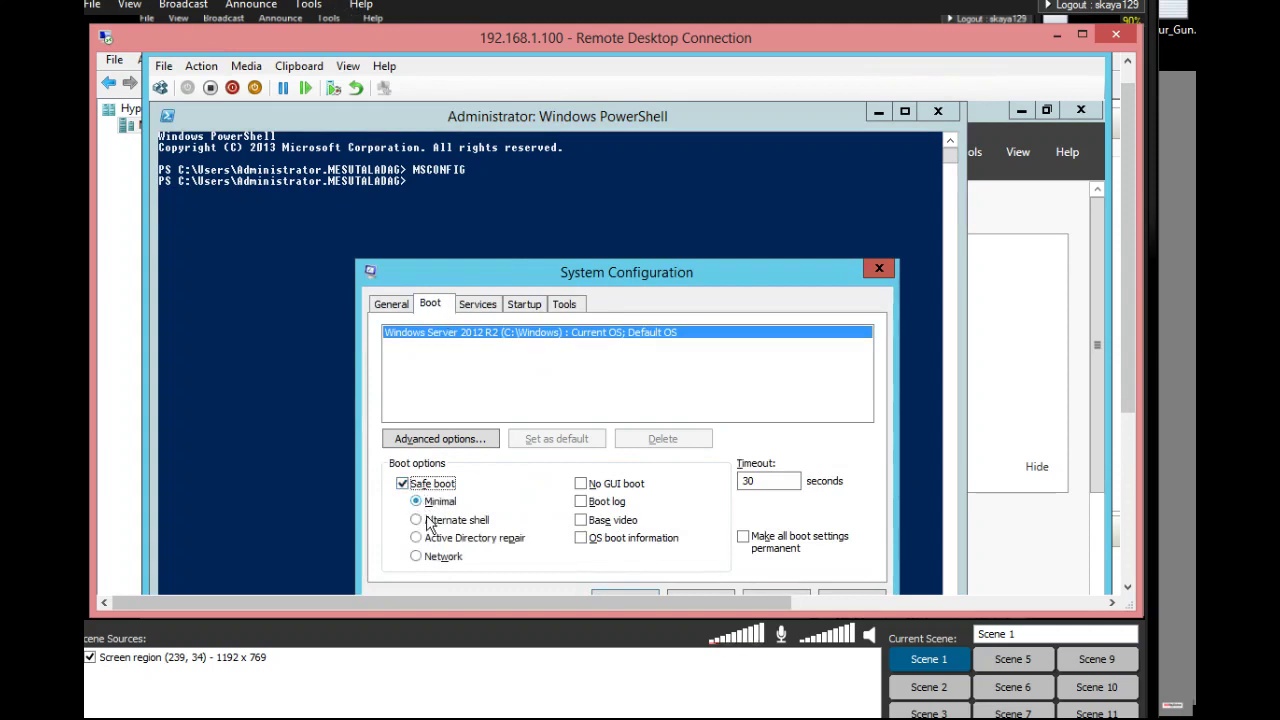
left_click(455, 545)
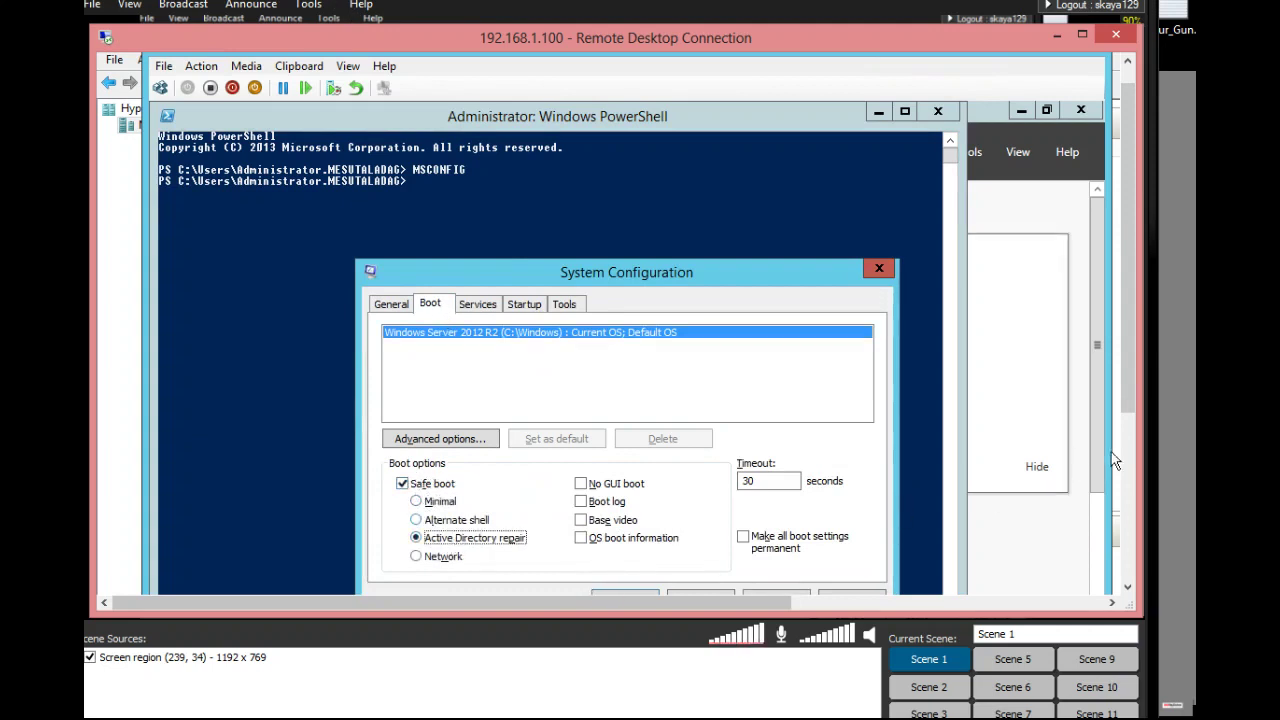
left_click_drag(1123, 389, 1120, 468)
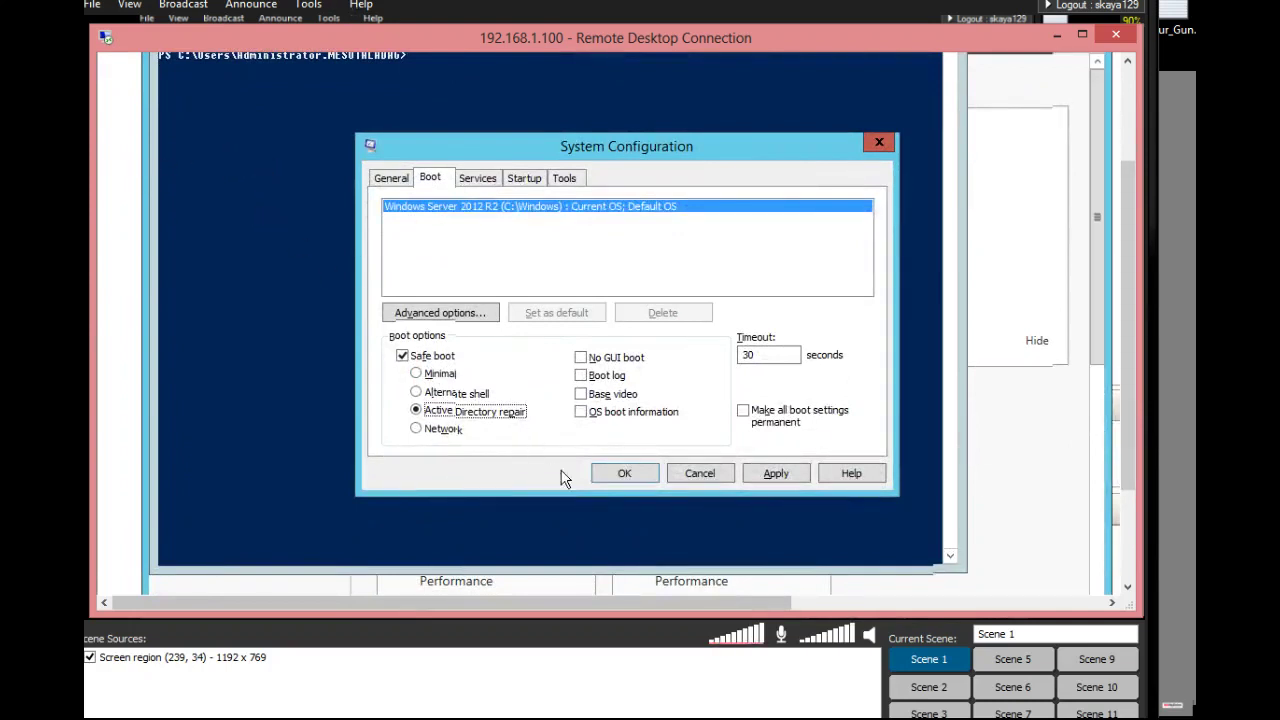
left_click(625, 473)
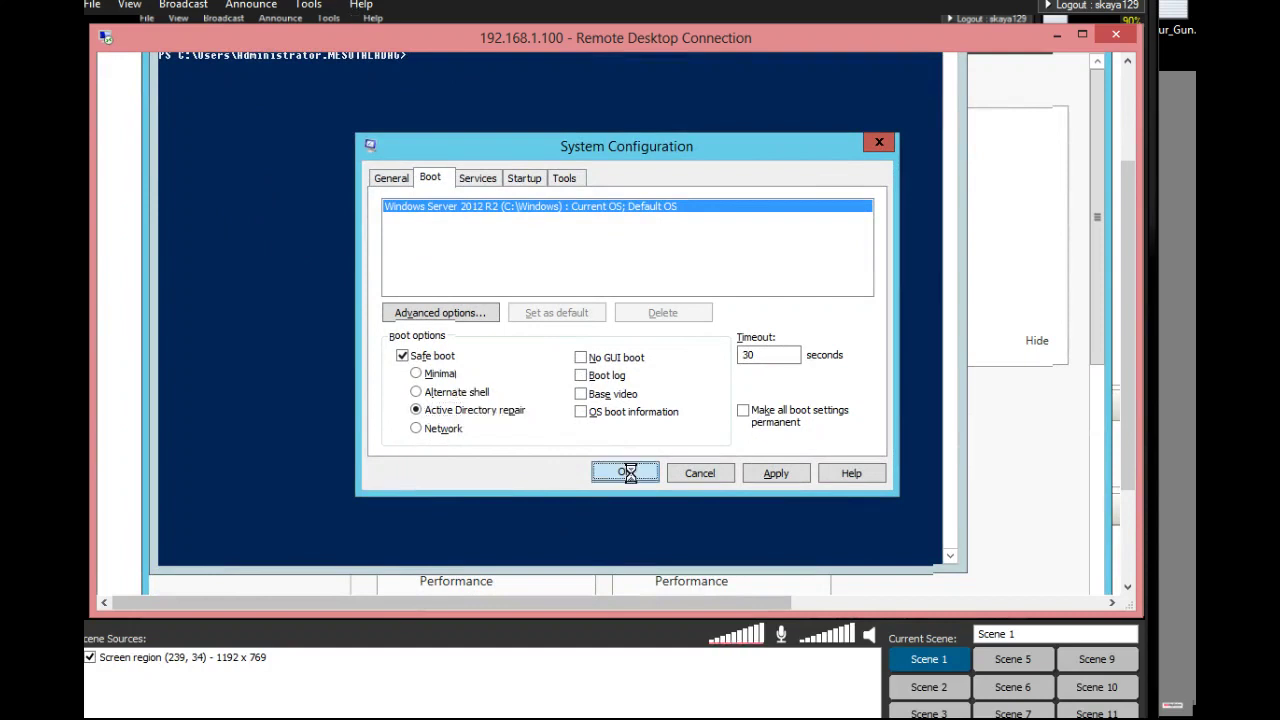
left_click(591, 356)
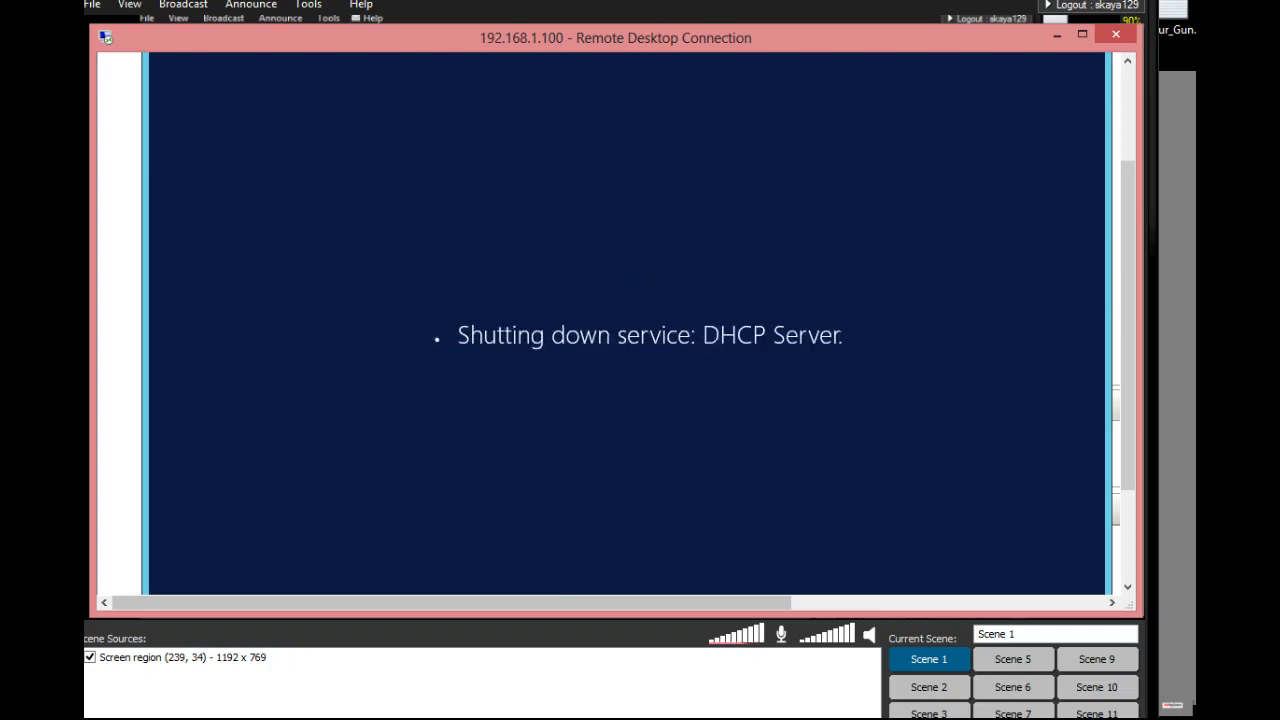
mouse_move(1068, 700)
key("alt+Tab")
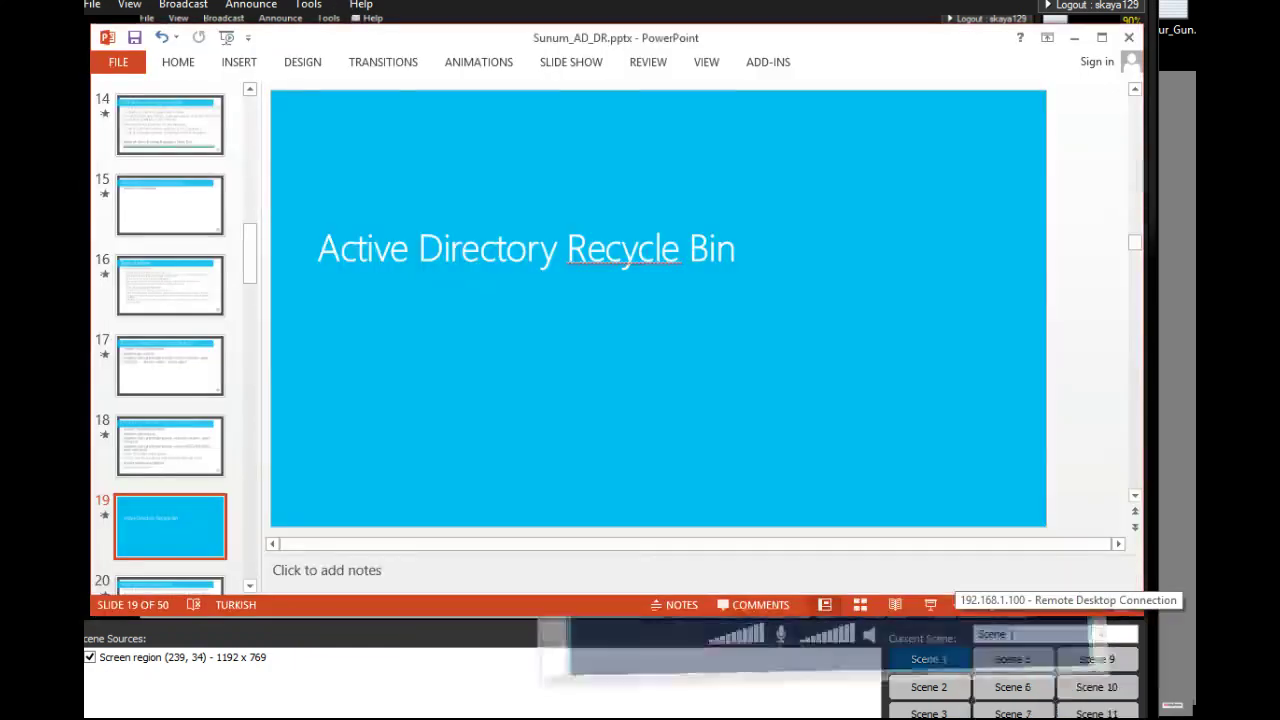
key("alt+Tab")
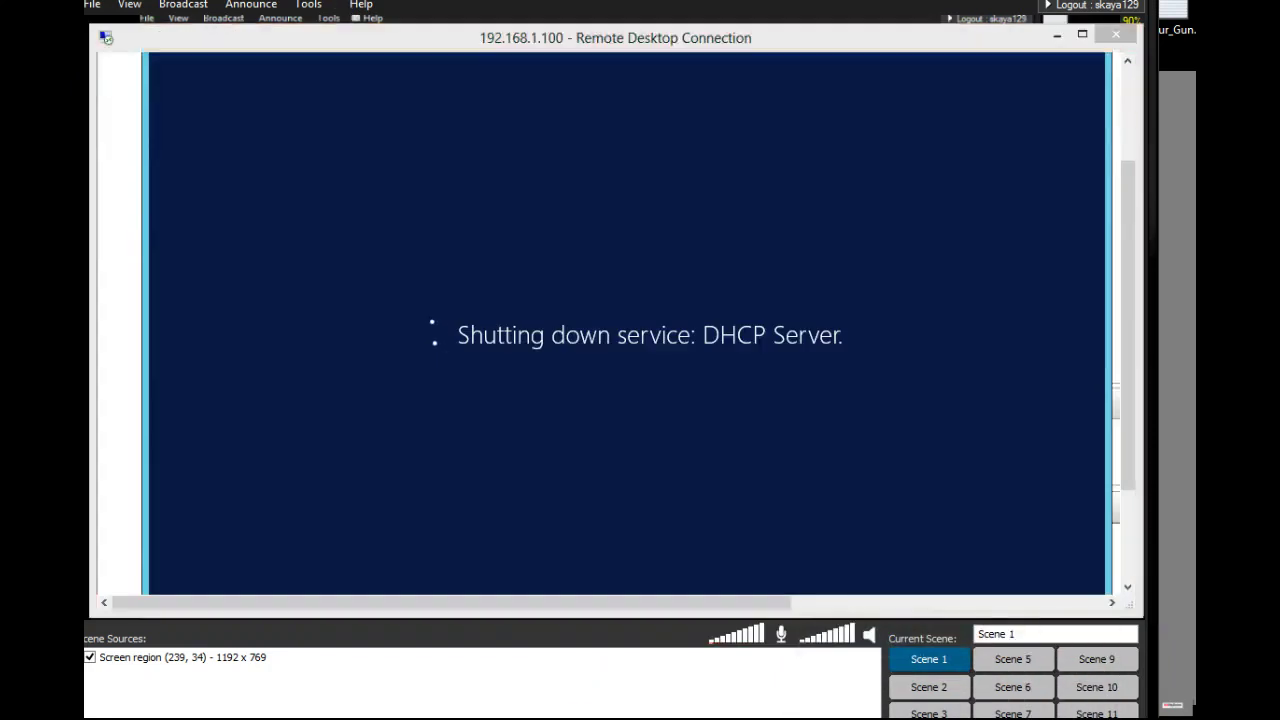
key("alt+Tab")
key("alt+Tab")
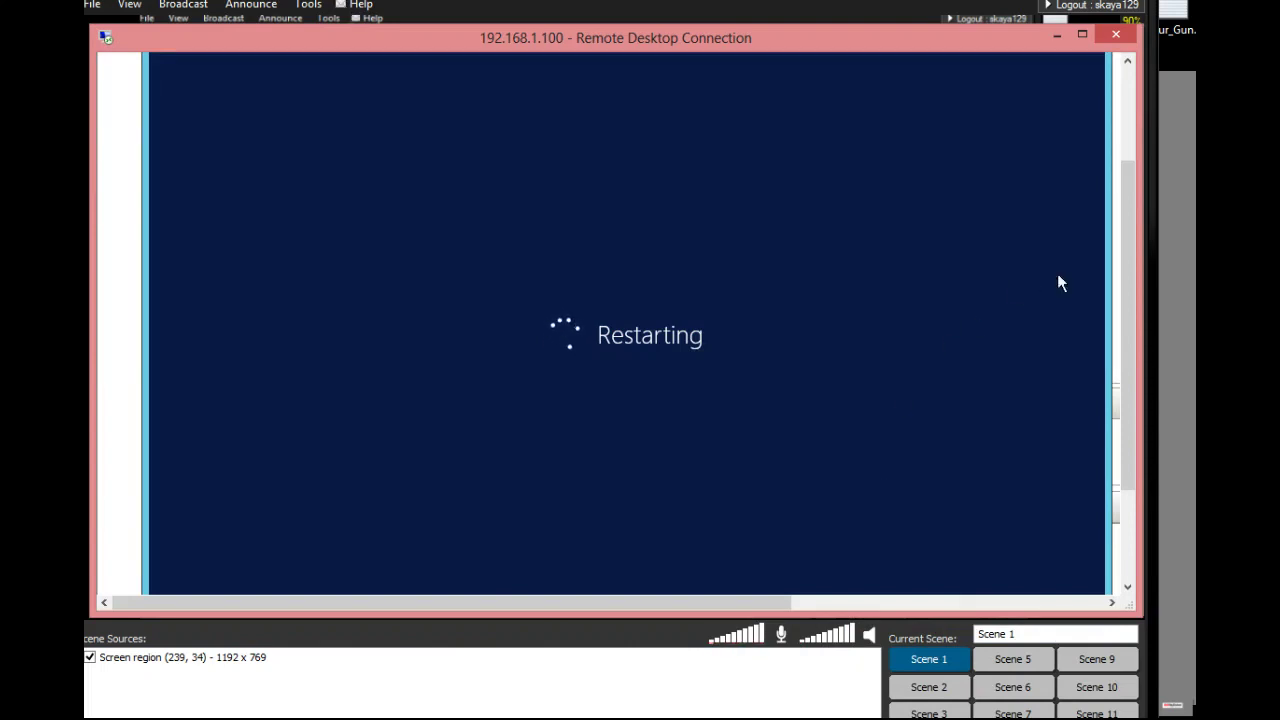
left_click_drag(1129, 238, 1129, 178)
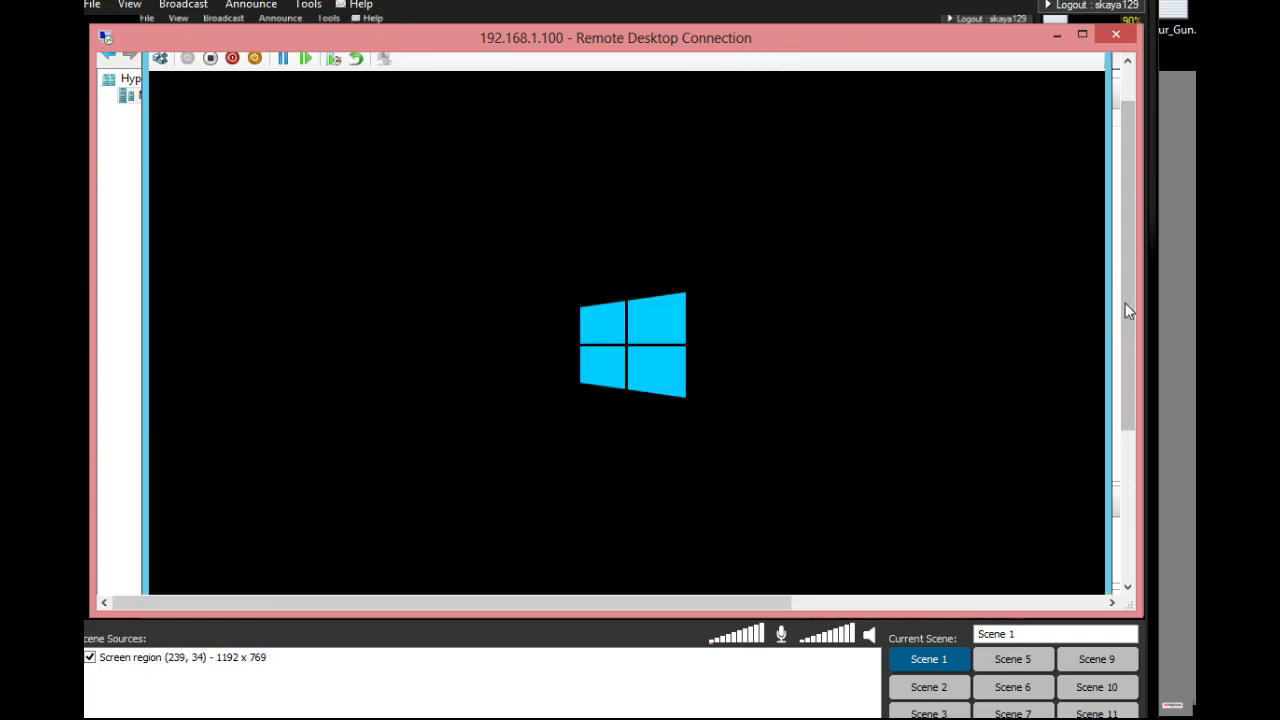
left_click_drag(1125, 303, 1118, 270)
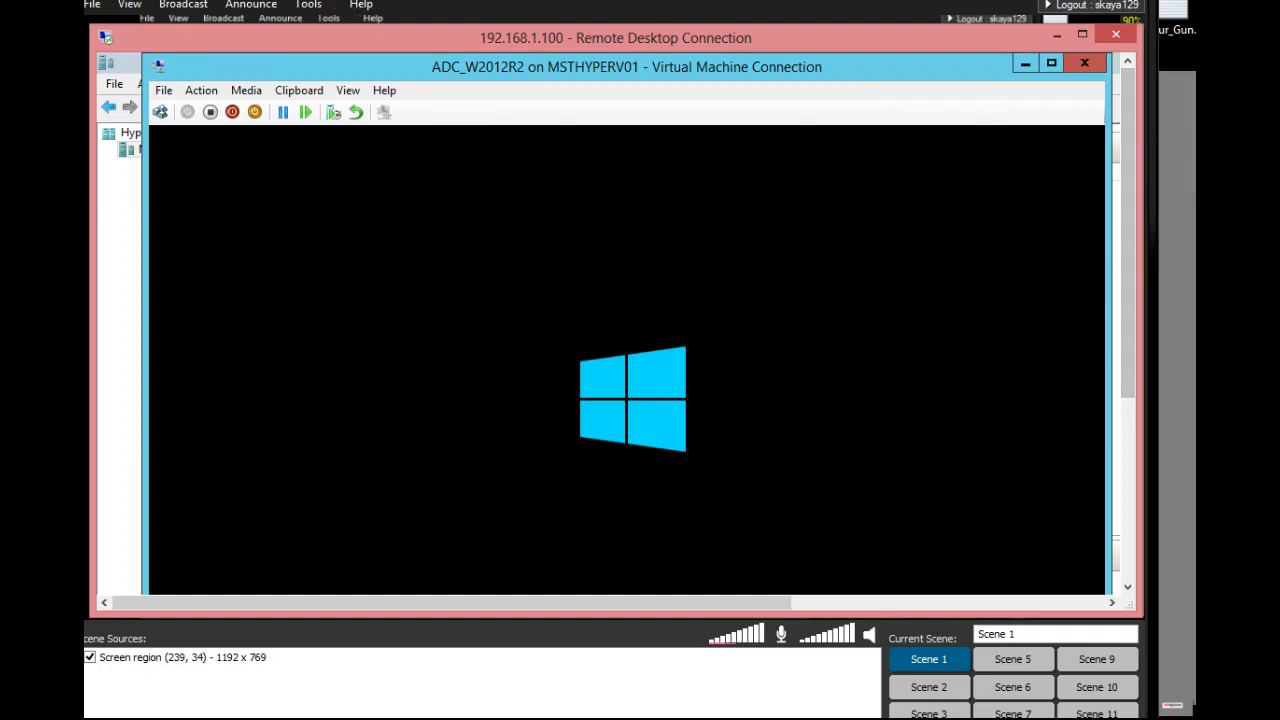
left_click_drag(922, 70, 899, 76)
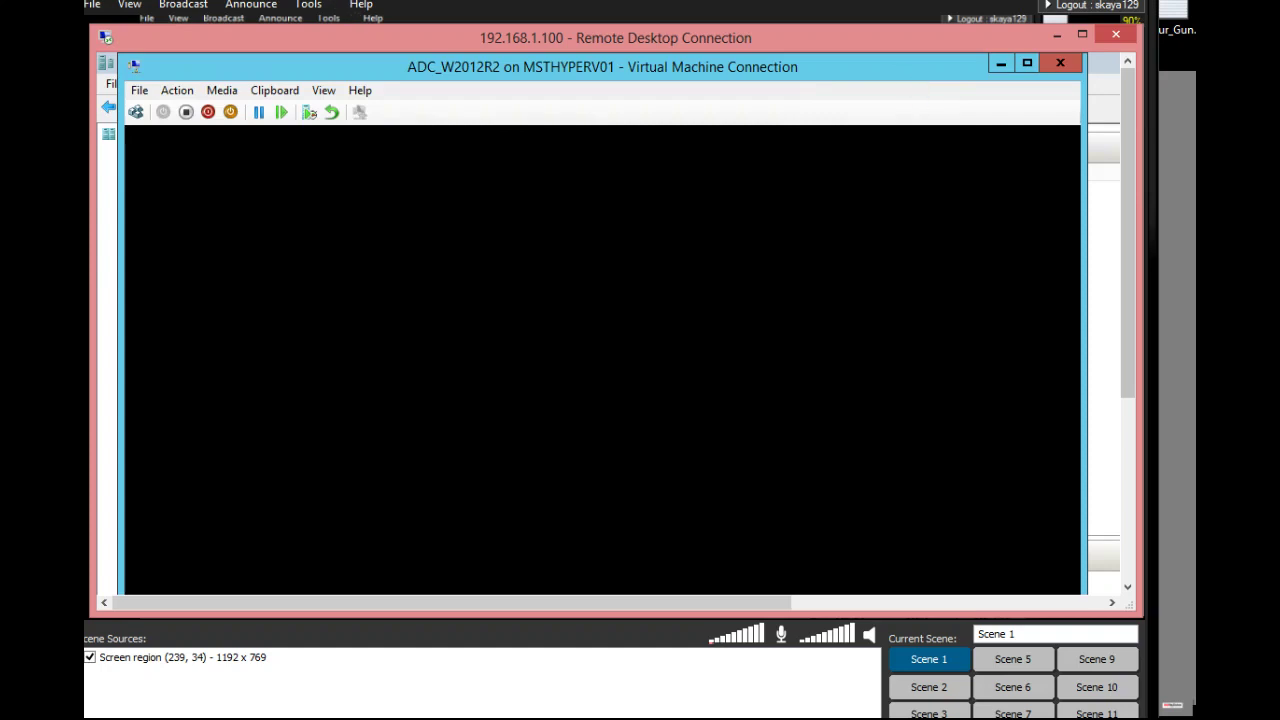
left_click_drag(1128, 214, 1121, 188)
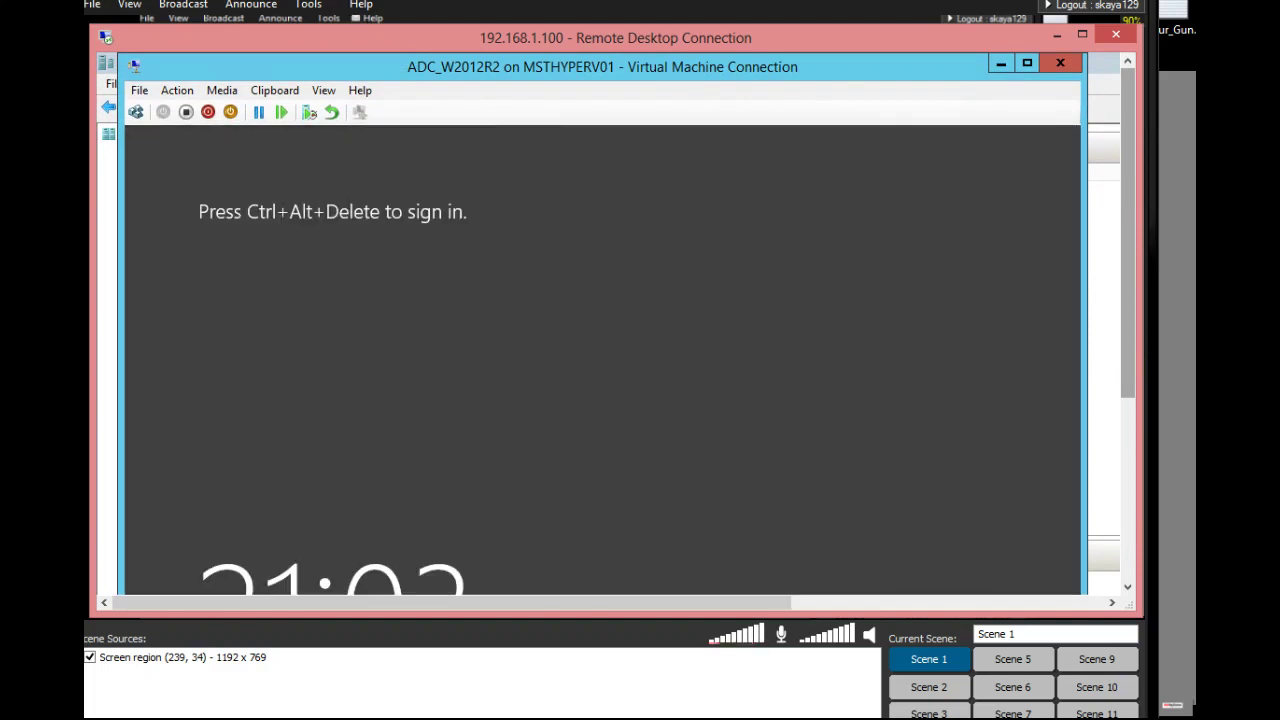
Send Ctrl+Alt+Delete to the ADC_W2012R2 virtual machine to bring up its sign-in form.
left_click(135, 111)
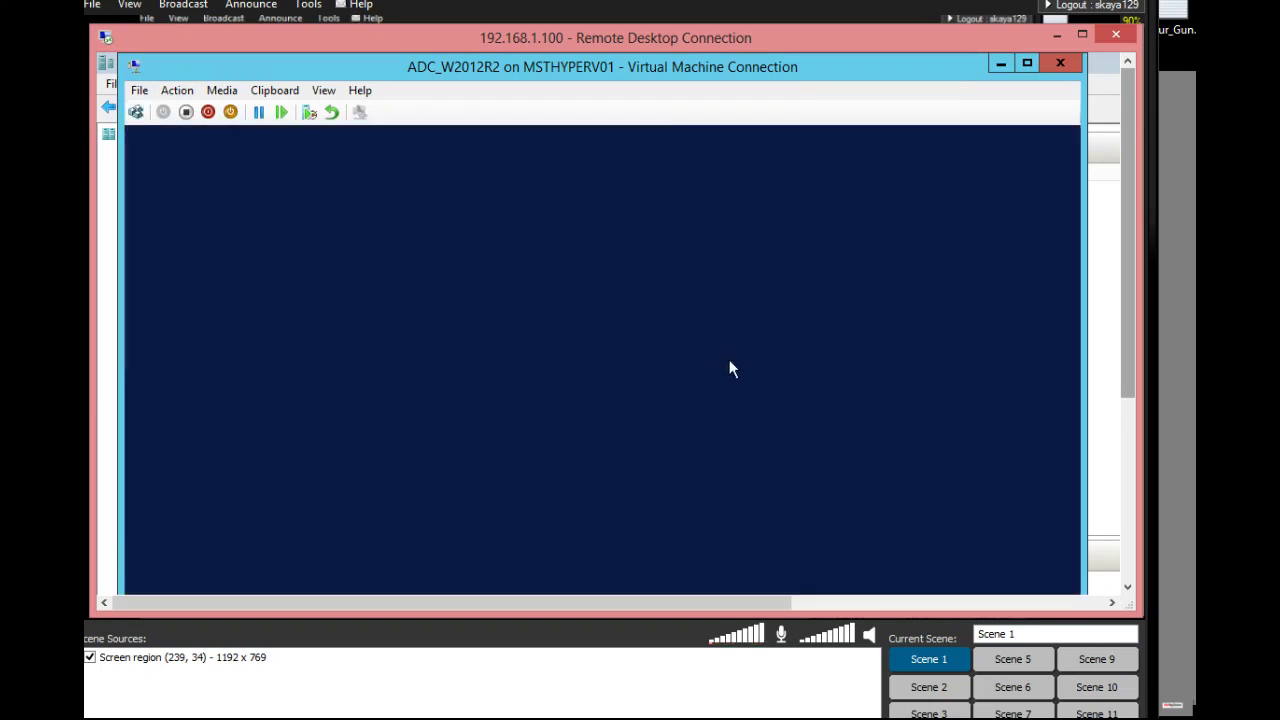
mouse_move(1126, 353)
left_mouse_down()
mouse_move(1126, 520)
mouse_move(1129, 347)
left_mouse_up()
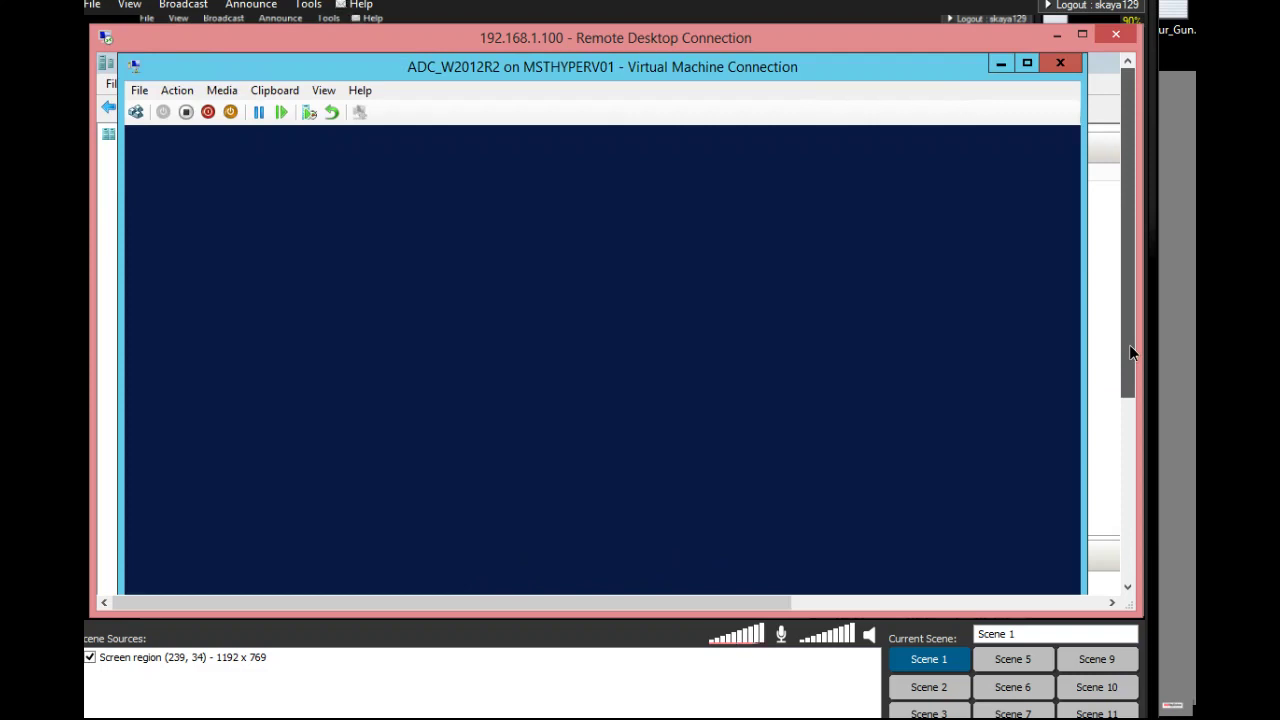
mouse_move(1130, 352)
left_mouse_down()
mouse_move(1126, 520)
mouse_move(1129, 352)
left_mouse_up()
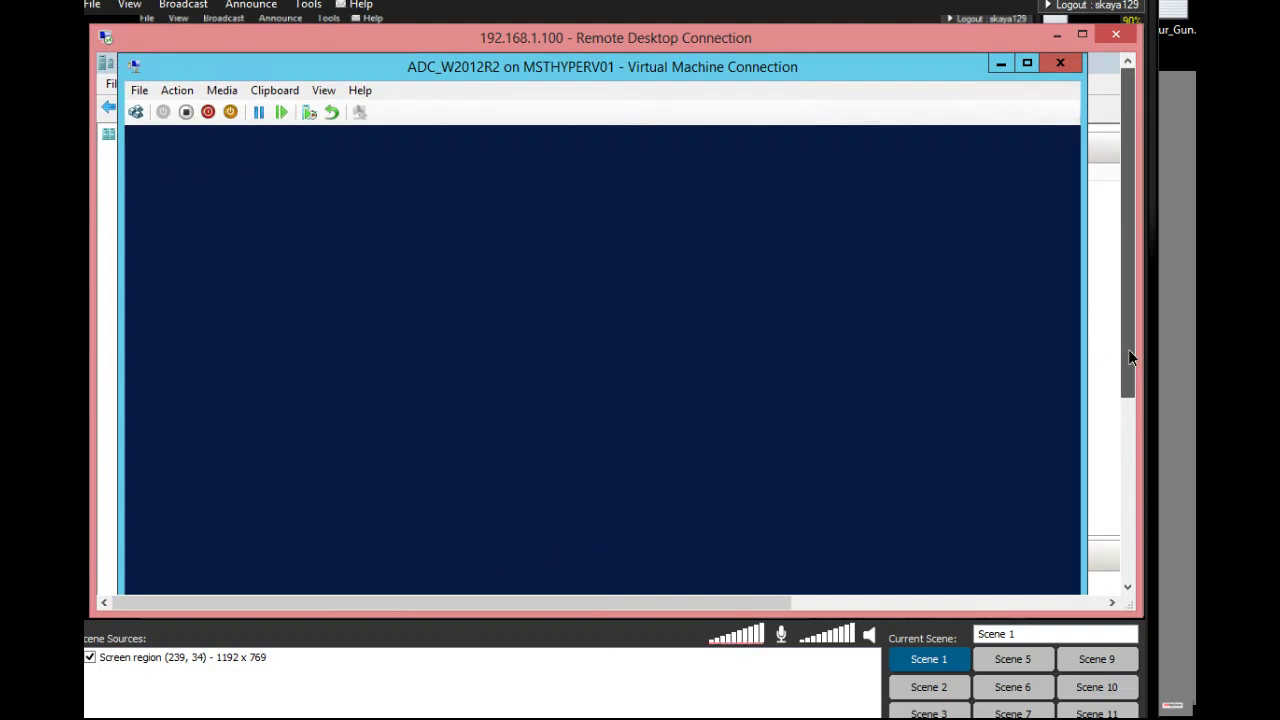
mouse_move(1129, 356)
left_mouse_down()
mouse_move(1127, 470)
mouse_move(1136, 360)
left_mouse_up()
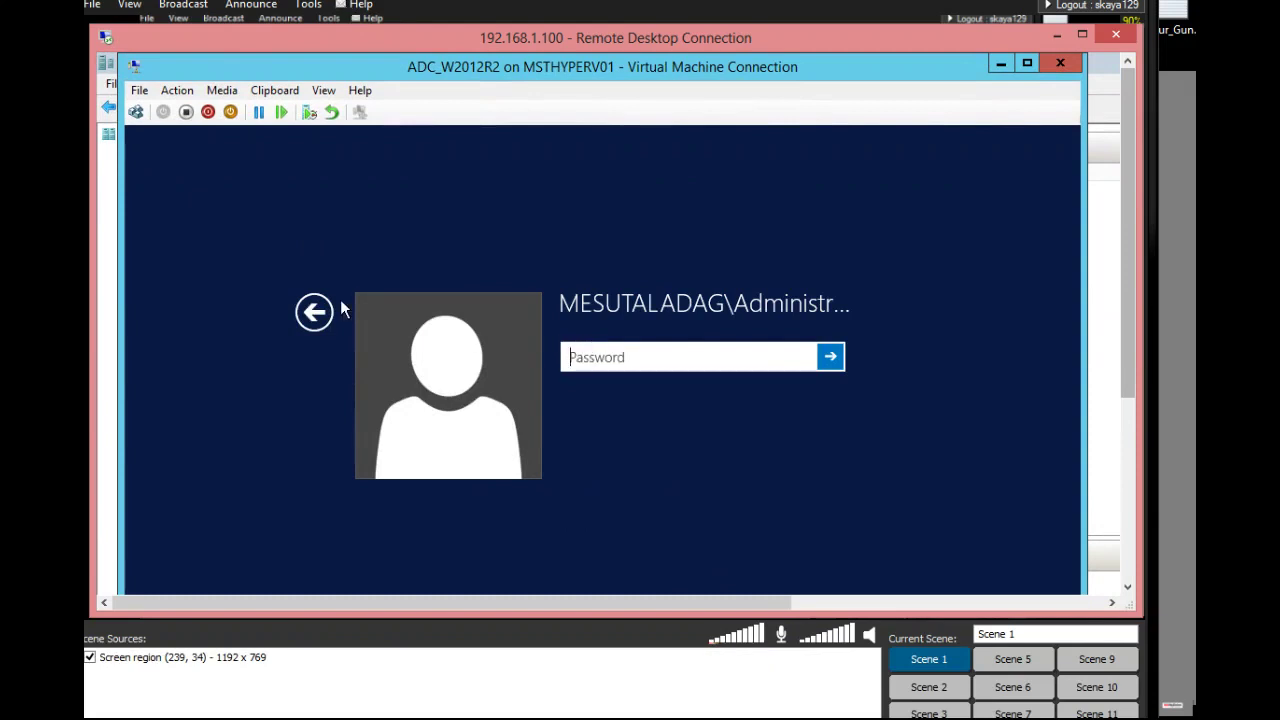
left_click(566, 360)
type("•••")
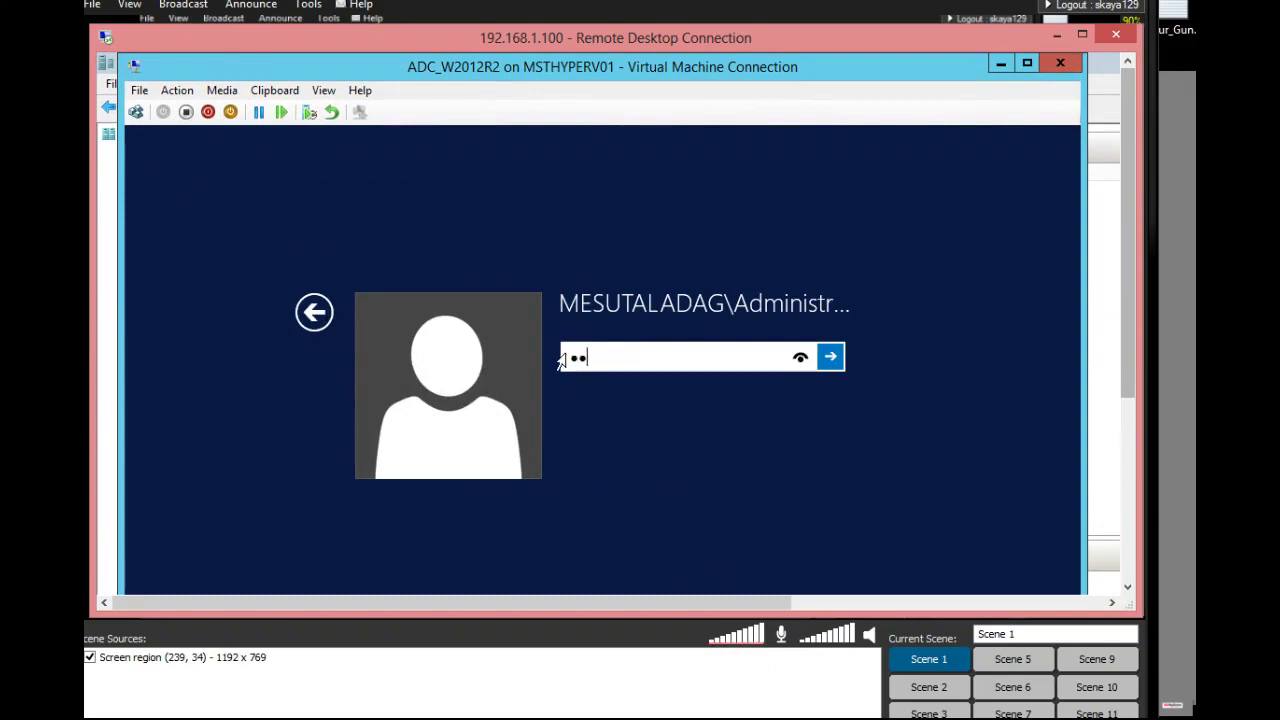
type("•••••")
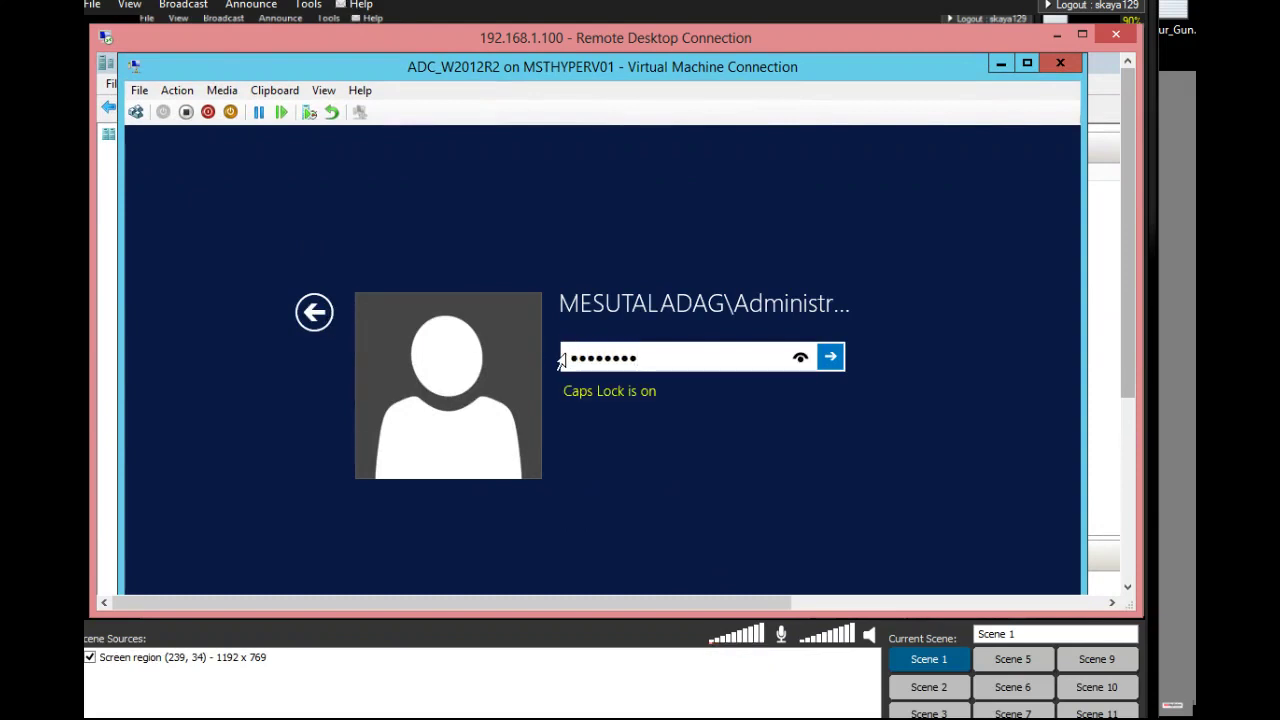
key("BackSpace")
key("BackSpace")
key("BackSpace")
key("BackSpace")
key("BackSpace")
key("BackSpace")
key("BackSpace")
key("BackSpace")
Turn Caps Lock off, enter the administrator account password and sign in to the server.
type("•••")
key("Caps_Lock")
type("•••••••••••••")
key("Return")
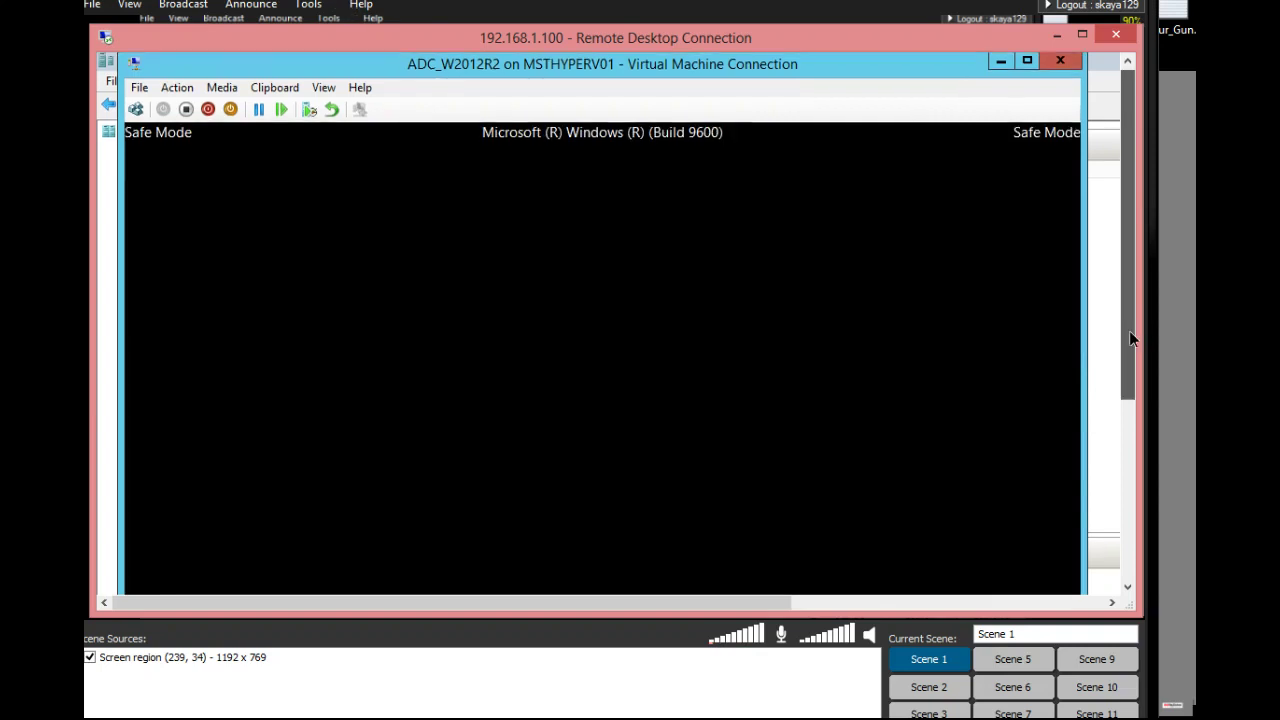
left_click_drag(1131, 338, 1129, 366)
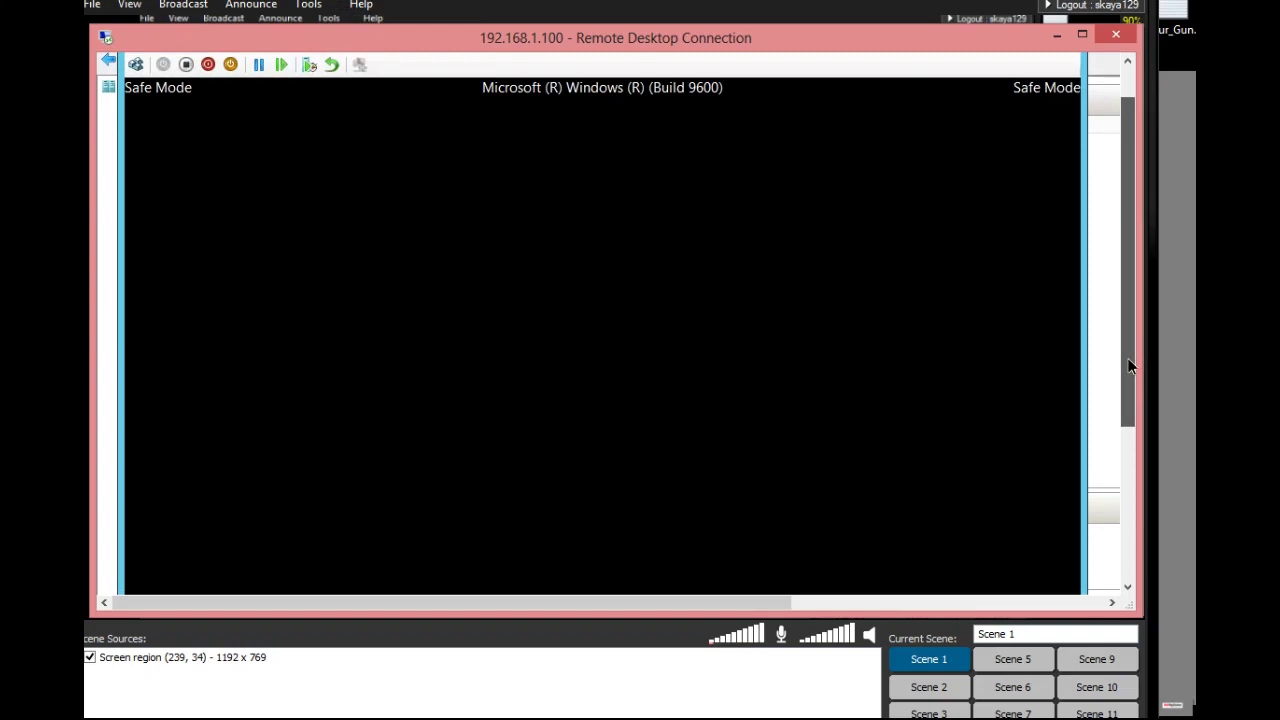
left_click_drag(1131, 358, 1131, 350)
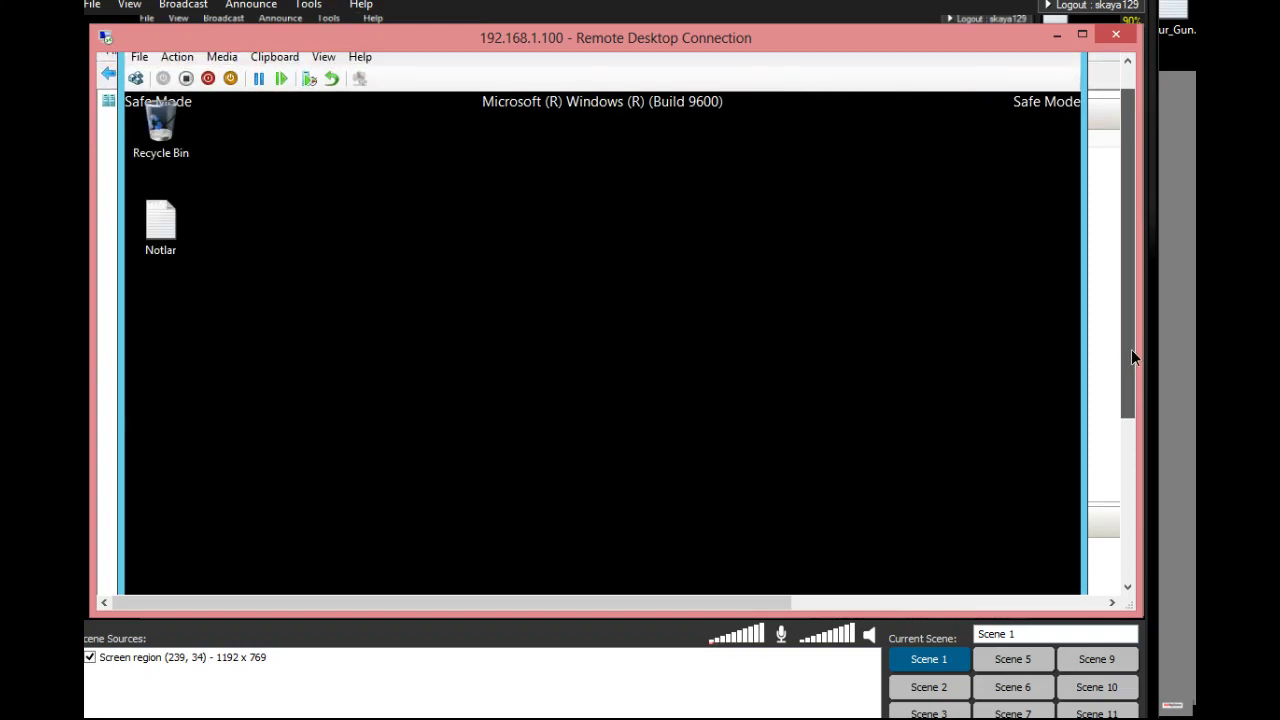
mouse_move(1133, 357)
left_mouse_down()
mouse_move(1129, 413)
mouse_move(1131, 363)
left_mouse_up()
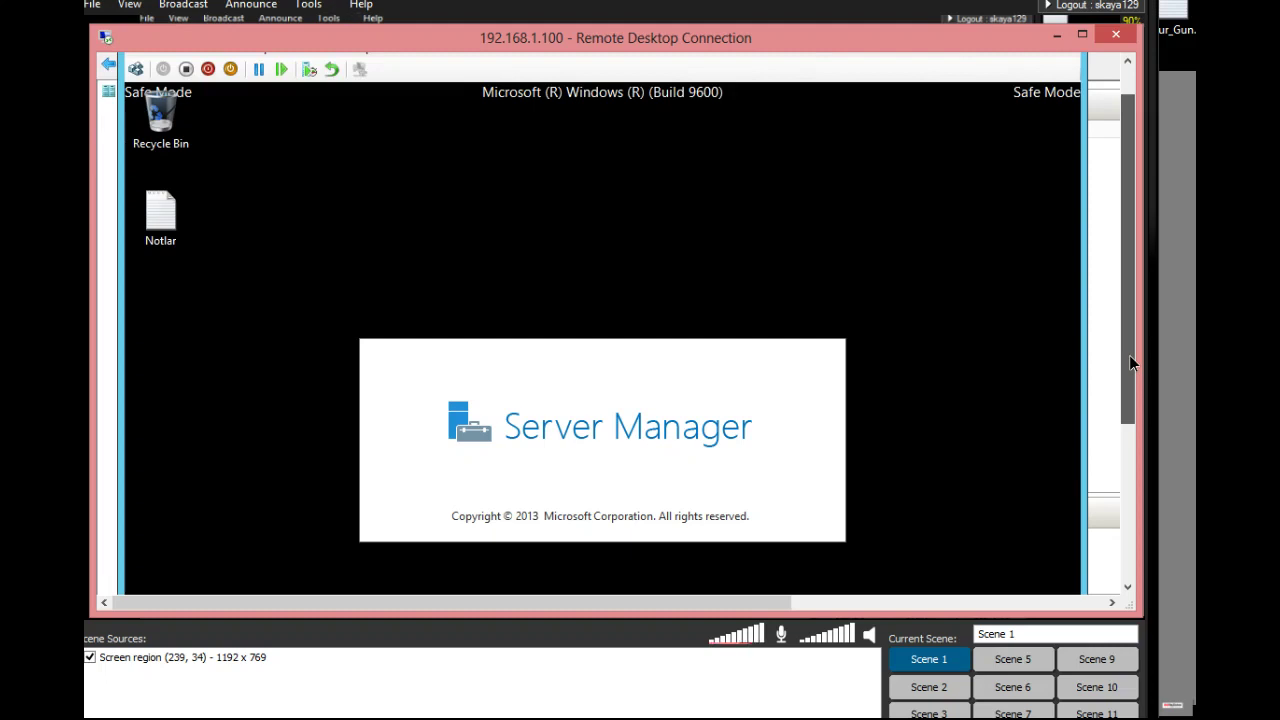
mouse_move(1130, 362)
left_mouse_down()
mouse_move(1144, 499)
mouse_move(1154, 363)
left_mouse_up()
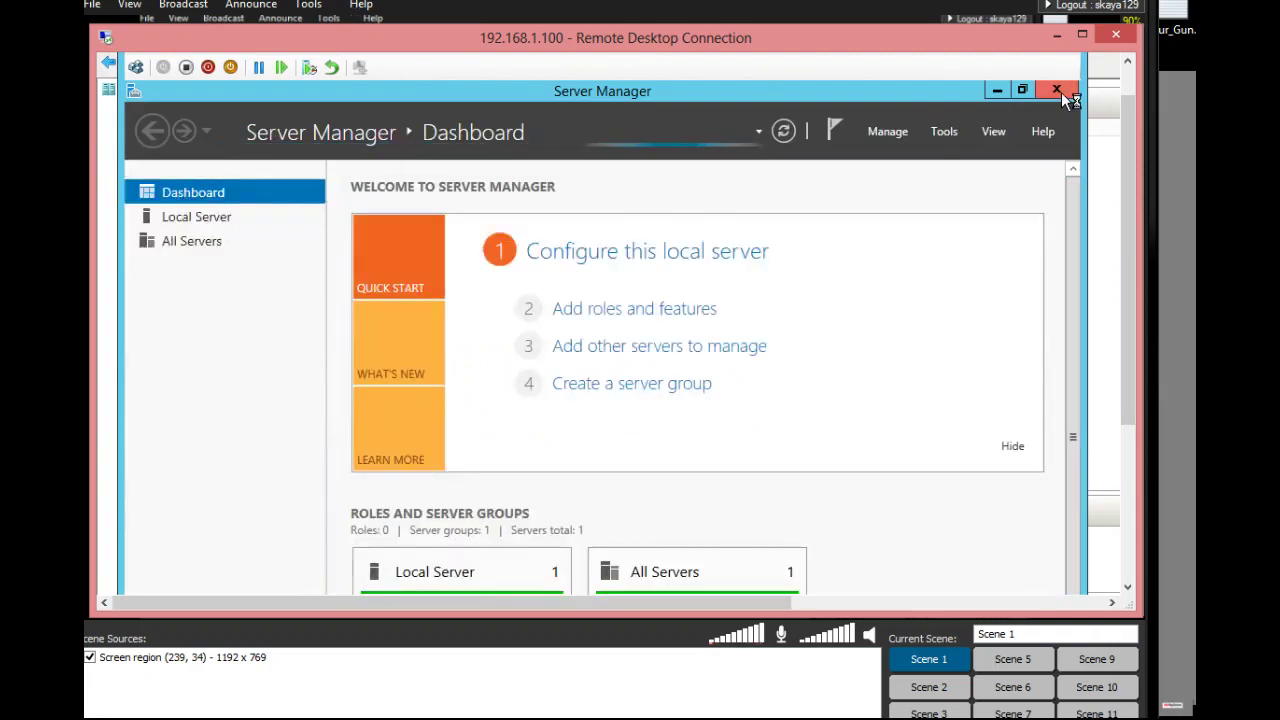
Open the Services console from Server Manager's administrative tools.
left_click(944, 131)
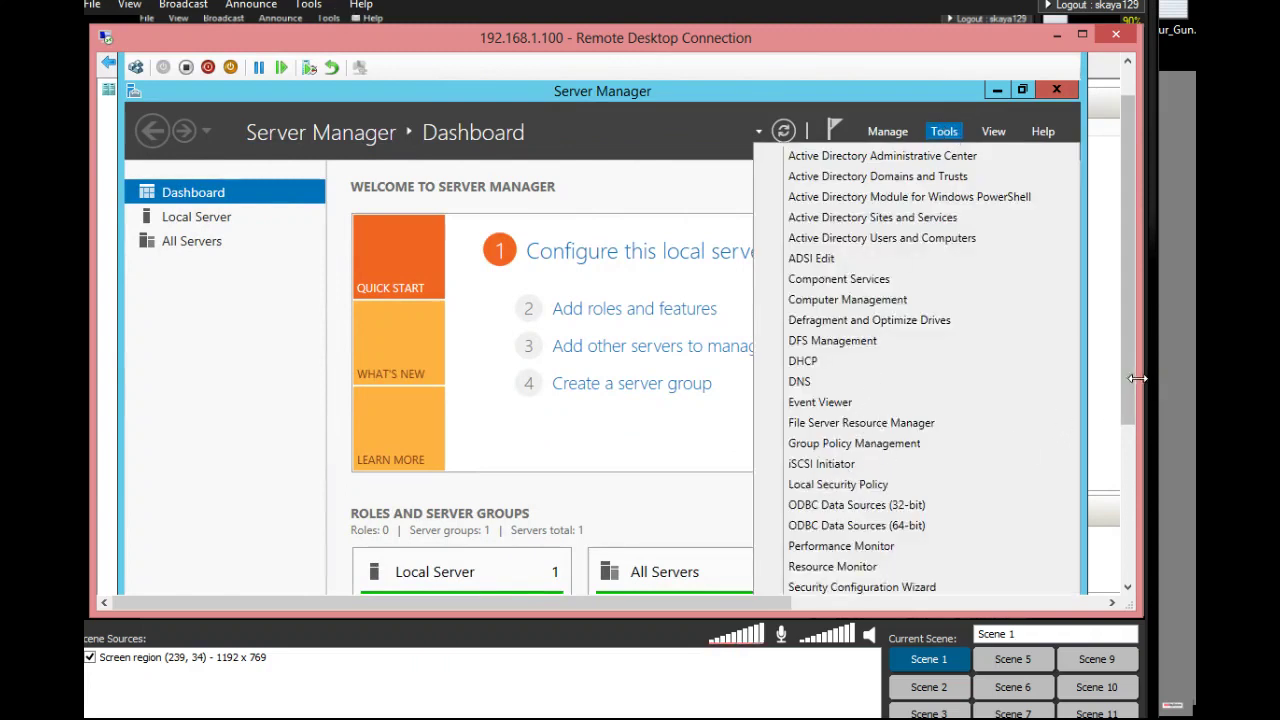
left_click_drag(1130, 371, 1130, 470)
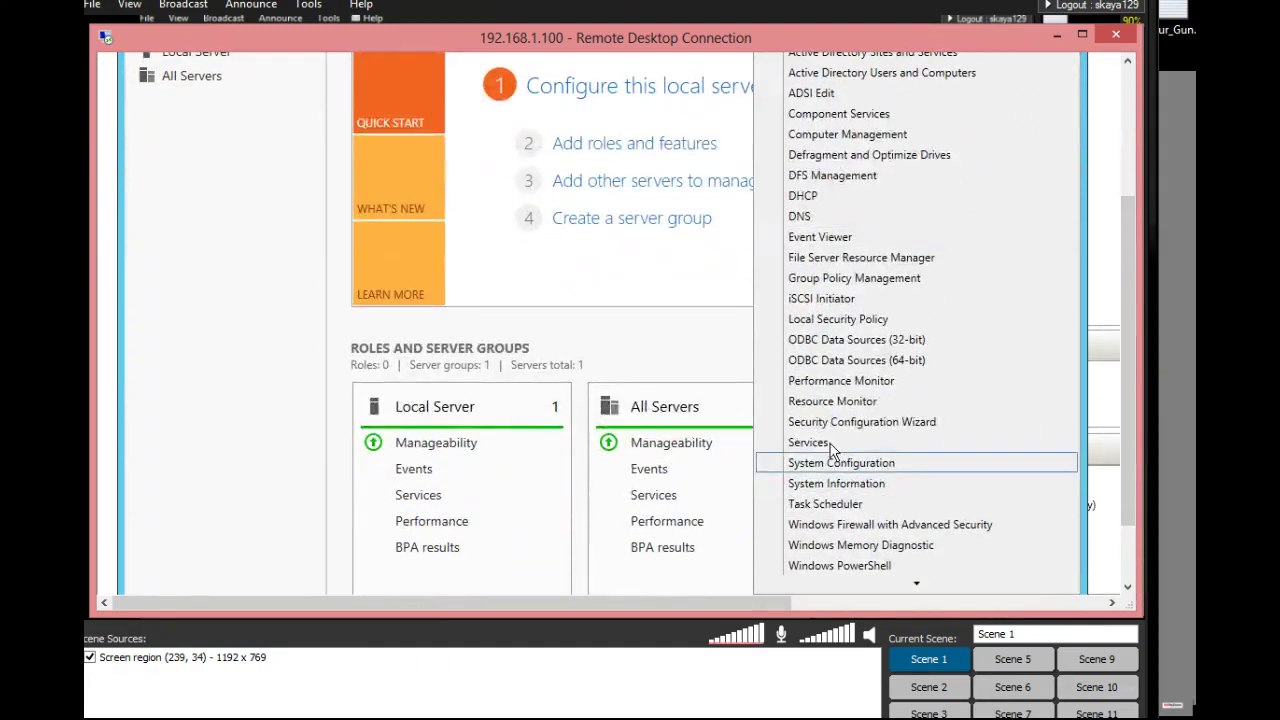
left_click(833, 452)
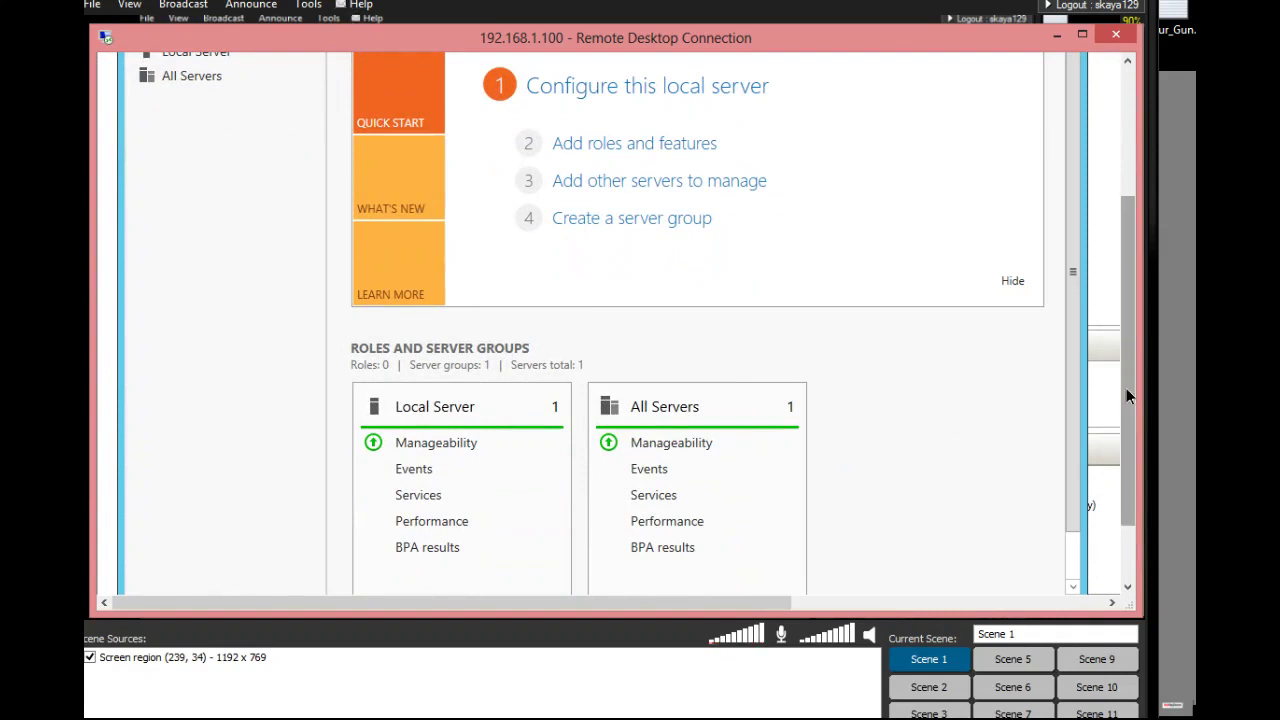
left_click_drag(1126, 388, 1123, 312)
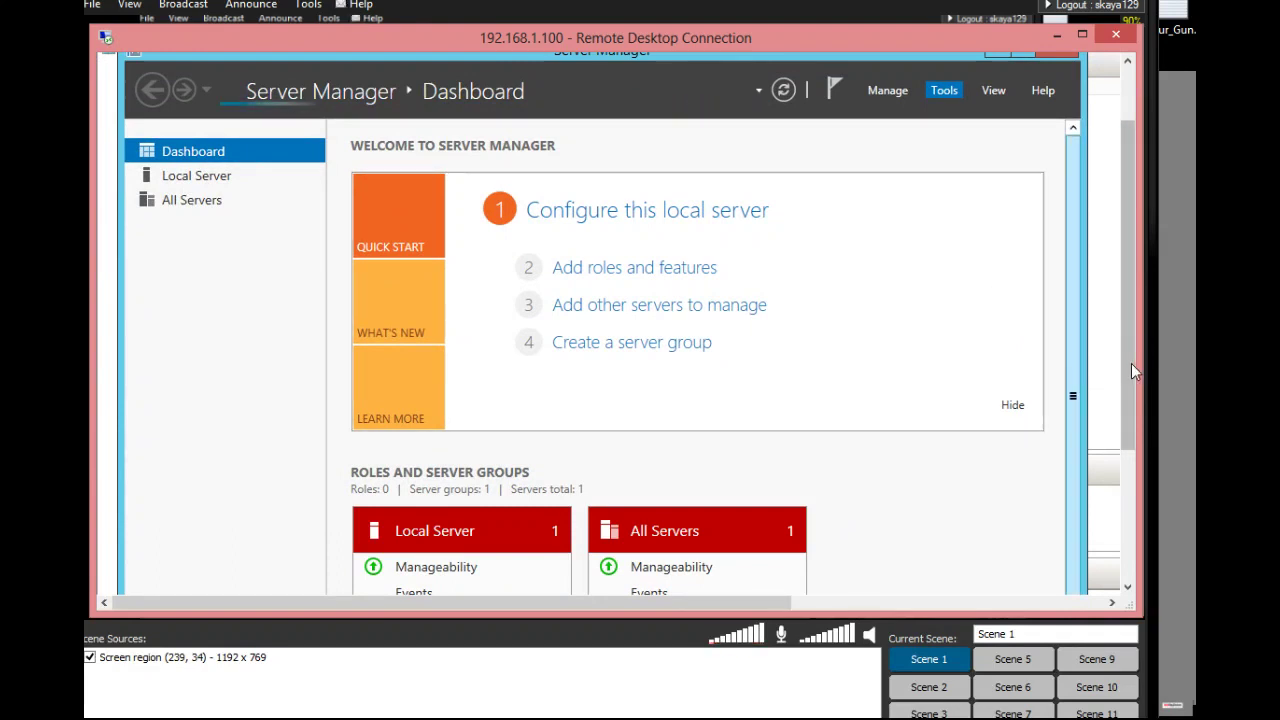
mouse_move(1131, 363)
left_mouse_down()
mouse_move(1147, 535)
mouse_move(1150, 461)
left_mouse_up()
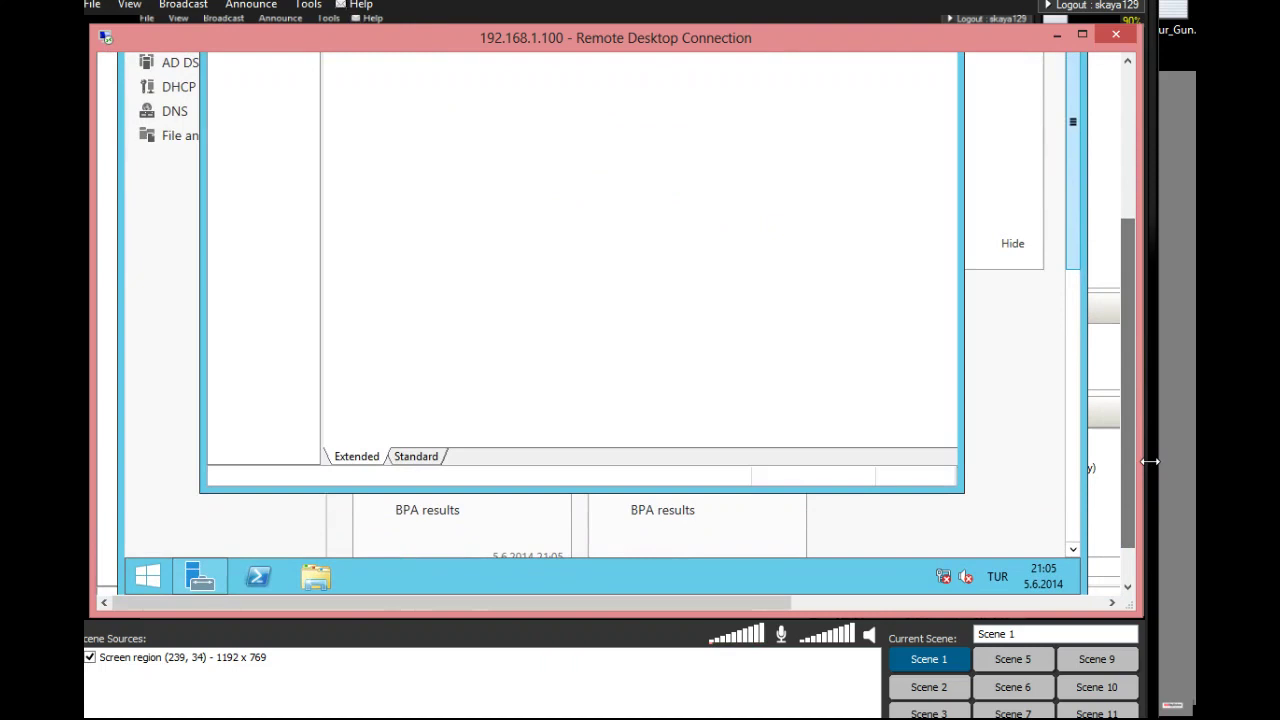
Check the state of the Active Directory Domain Services service and close the Services console.
left_click_drag(1129, 408, 1122, 316)
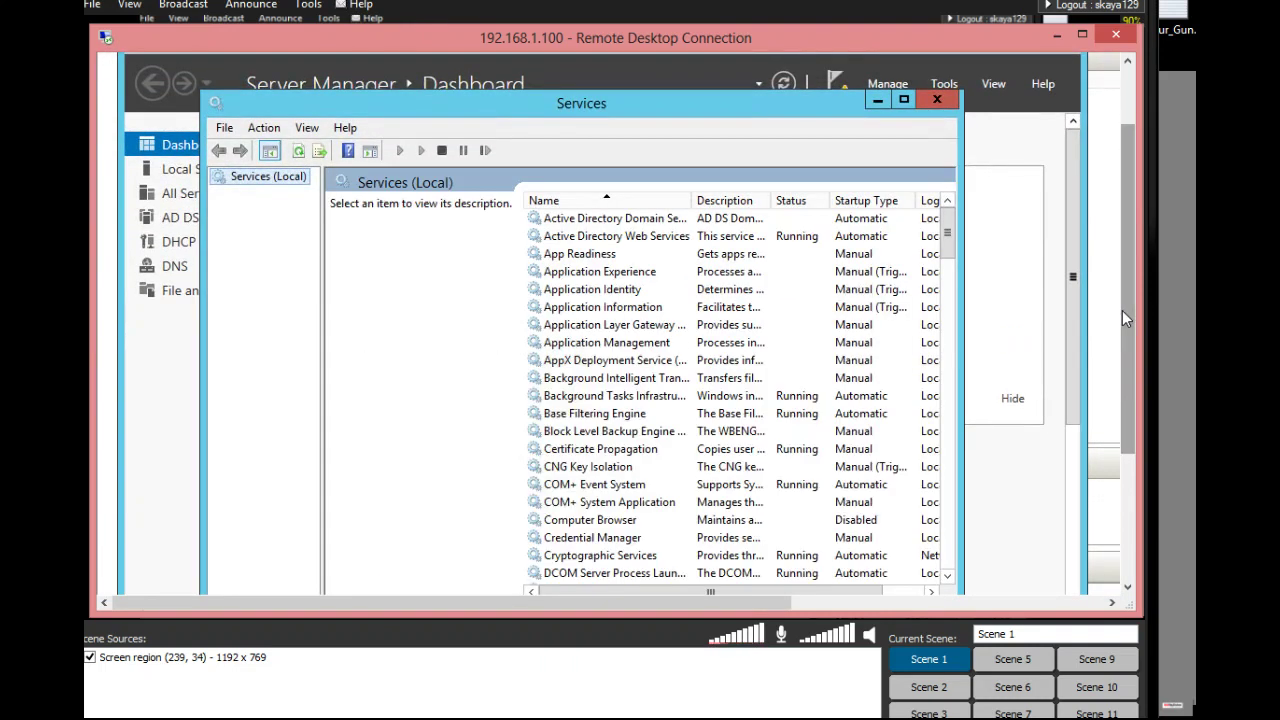
left_click(674, 220)
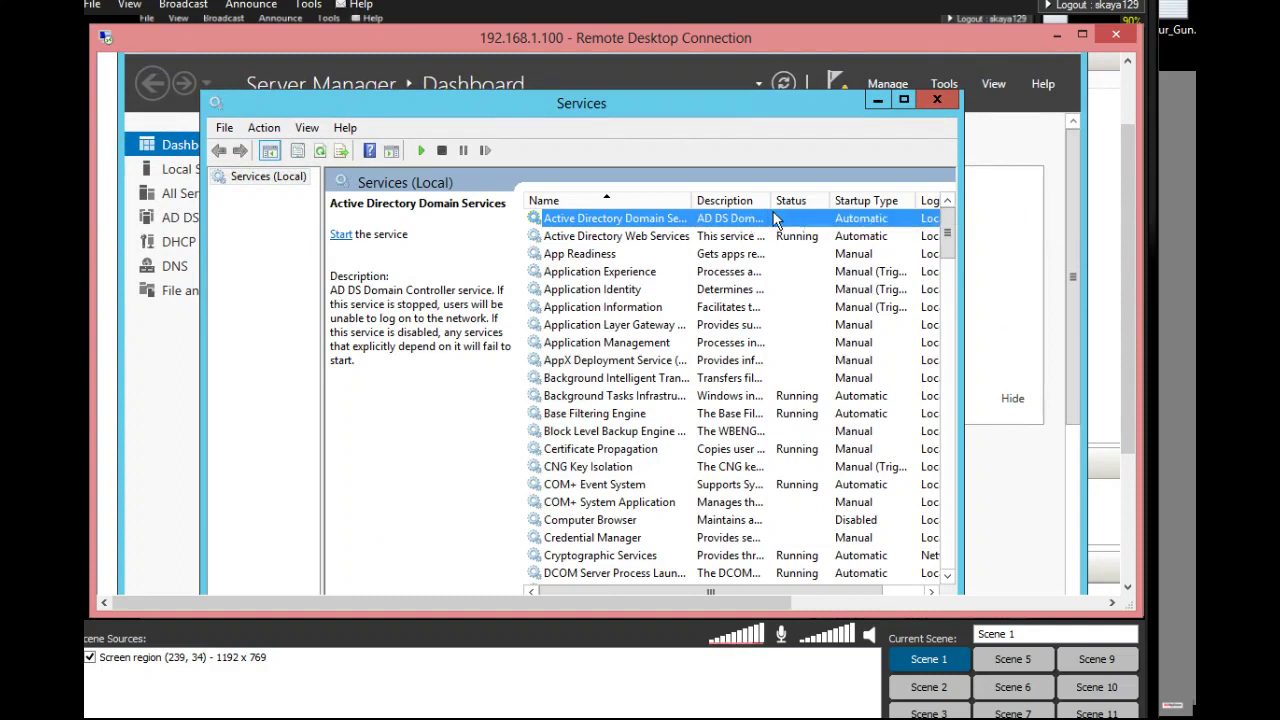
left_click(945, 103)
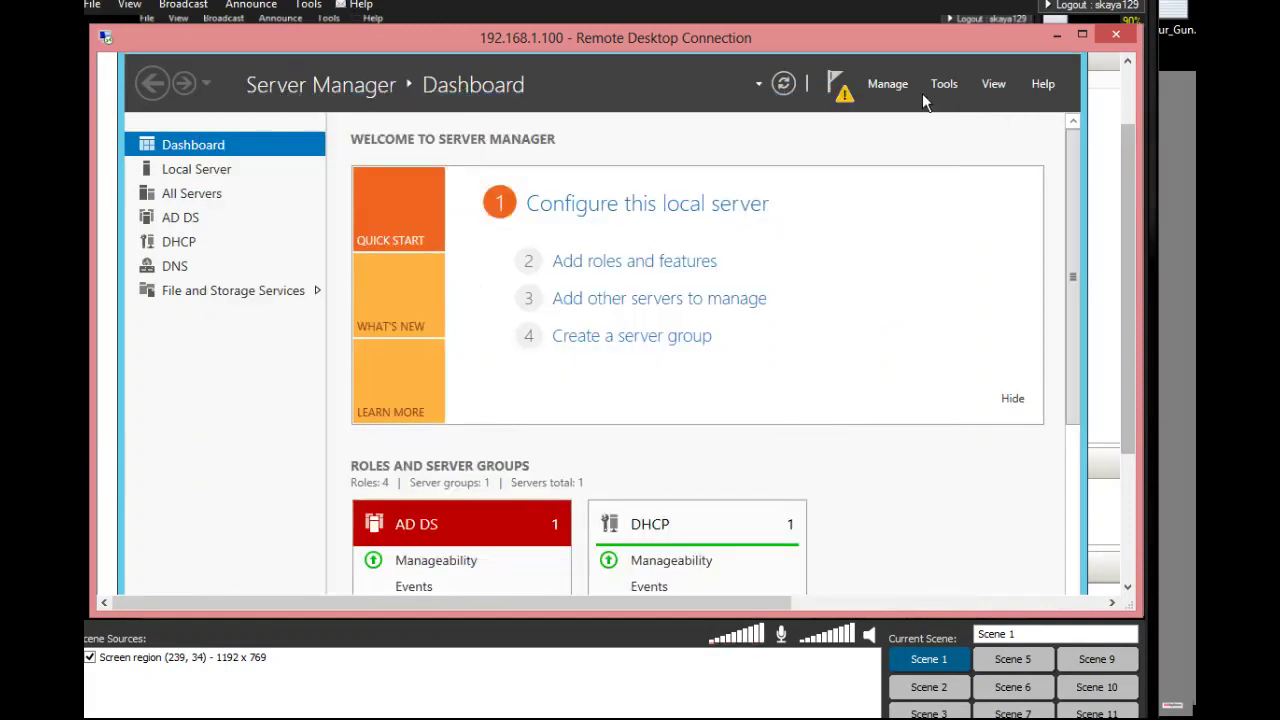
Open Windows Server Backup from Server Manager's administrative tools and load its Local Backup view.
left_click(933, 86)
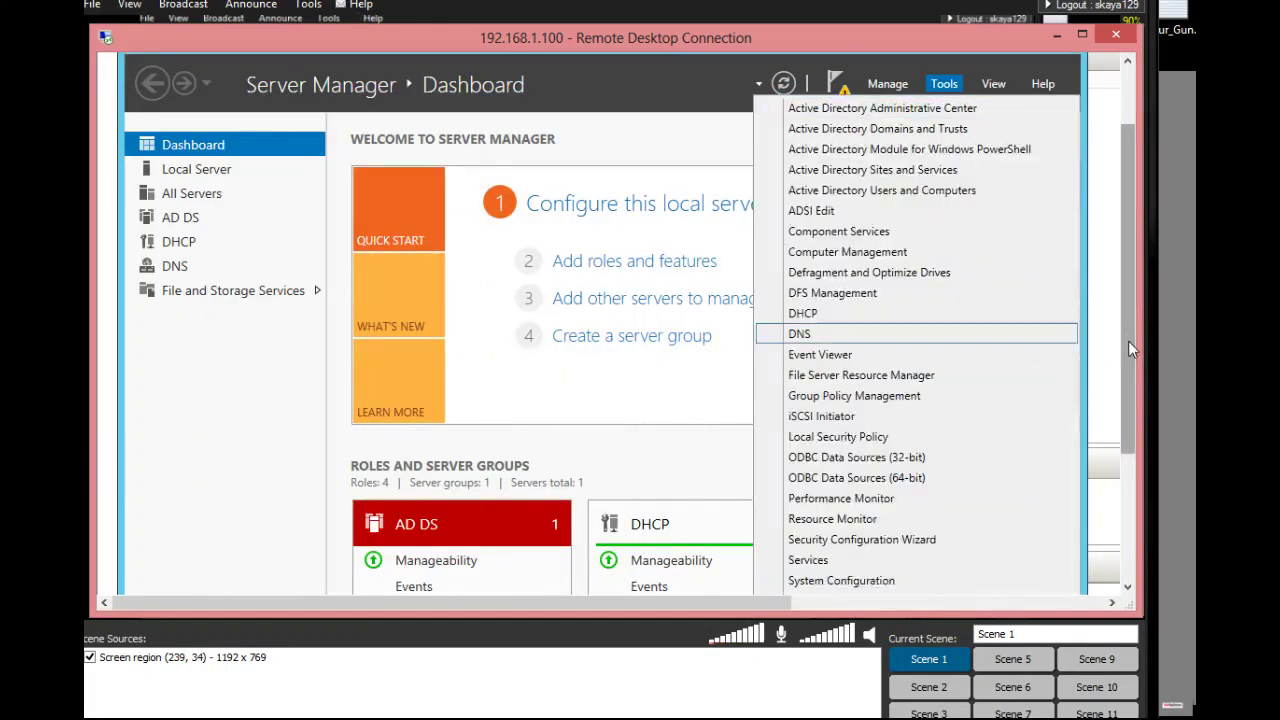
left_click_drag(1128, 347, 1128, 450)
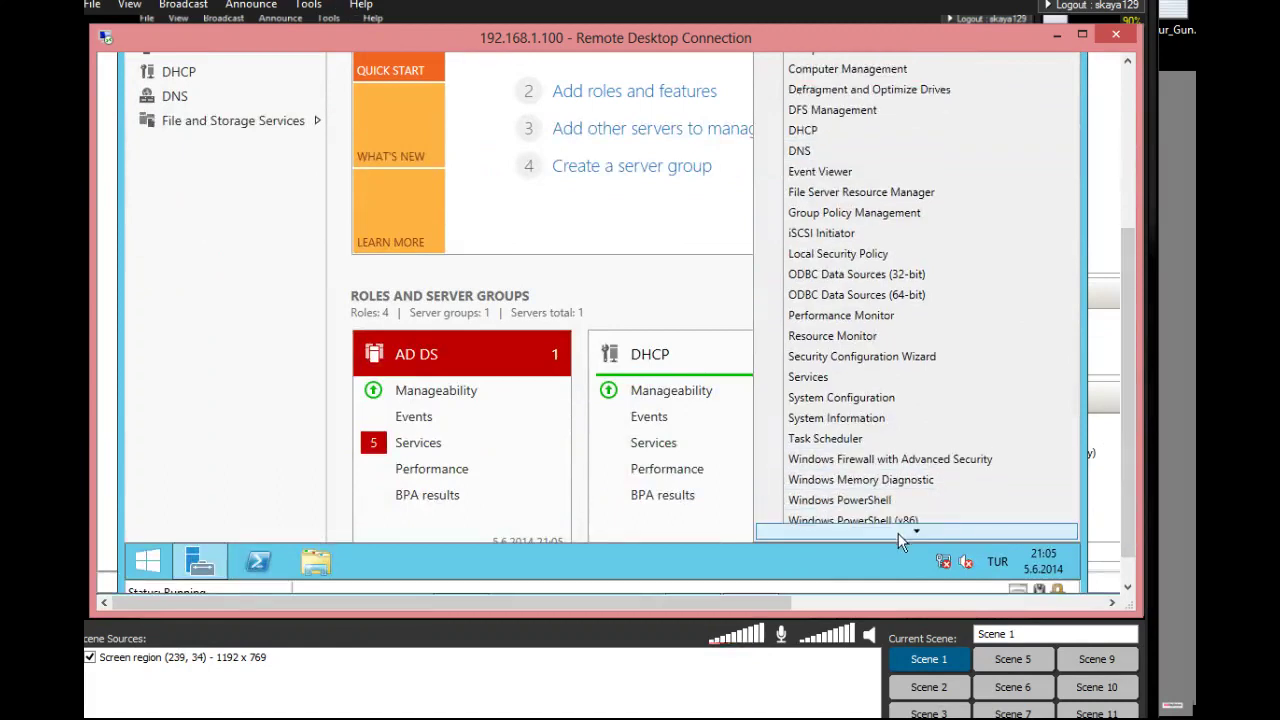
left_click_drag(1127, 372, 1126, 200)
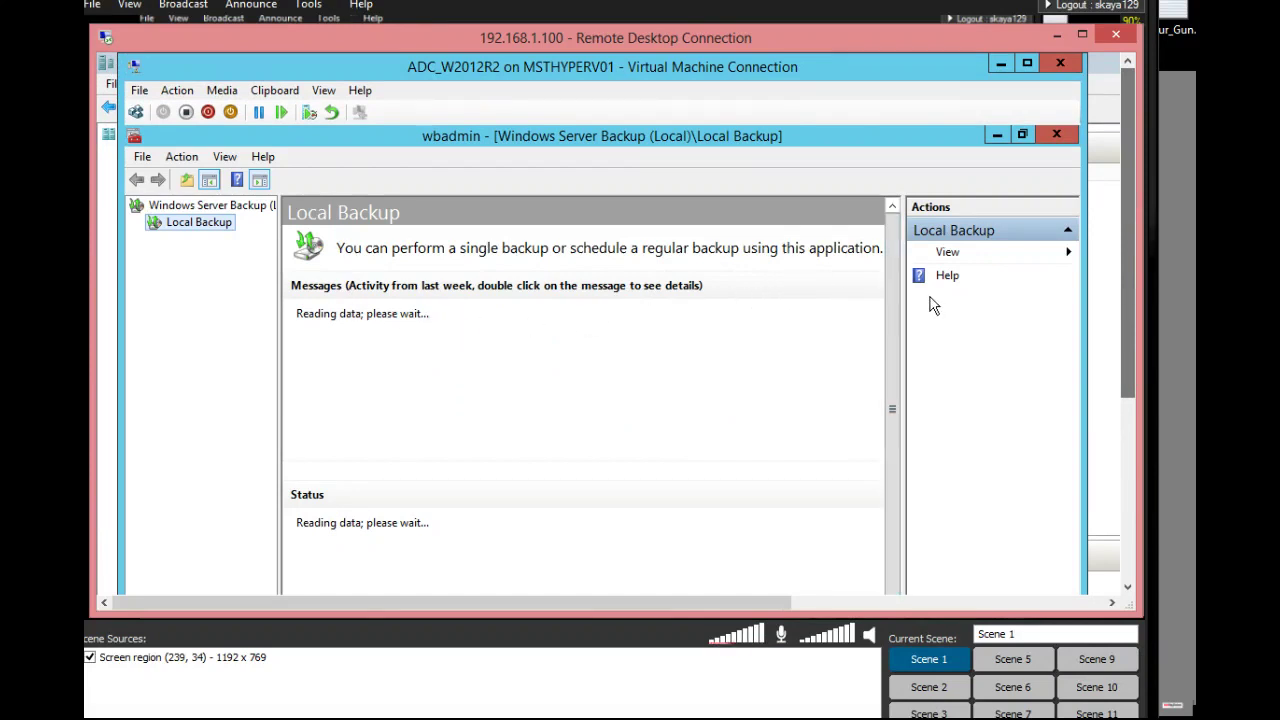
Start the Recovery Wizard for the local backup with This server (MSTDC02) as the backup source.
left_click_drag(1128, 358, 1143, 435)
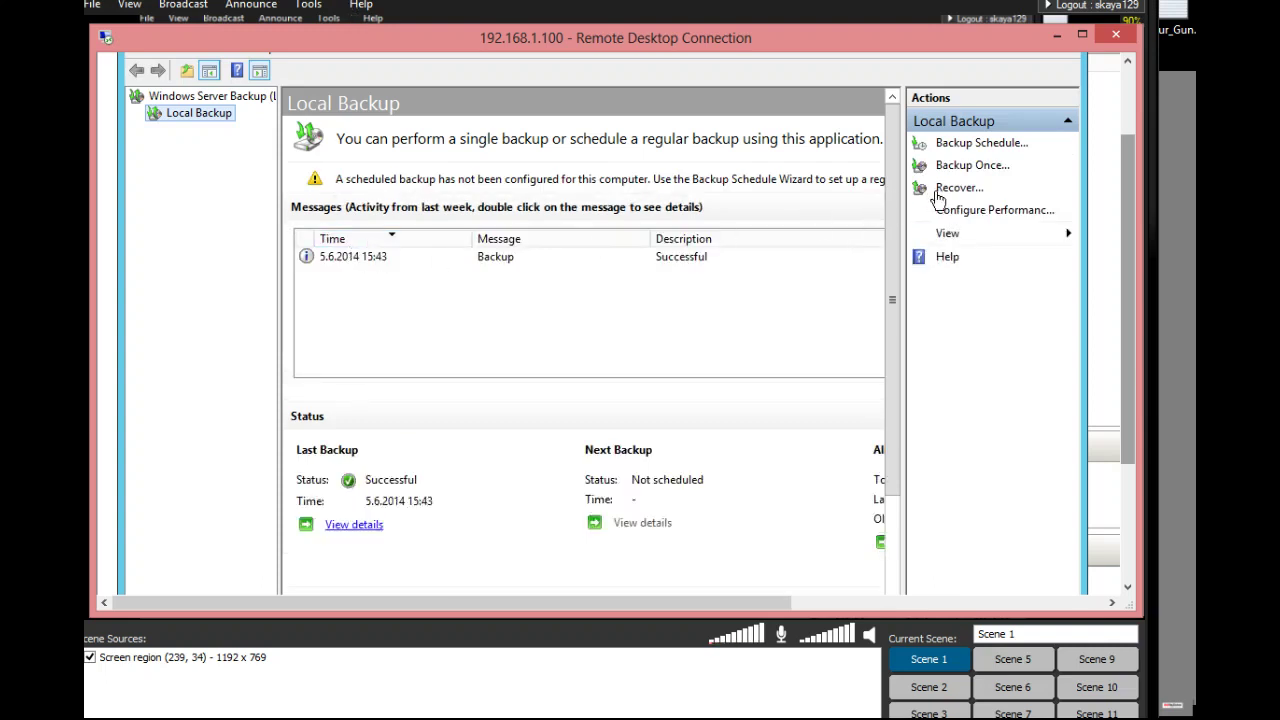
left_click(952, 188)
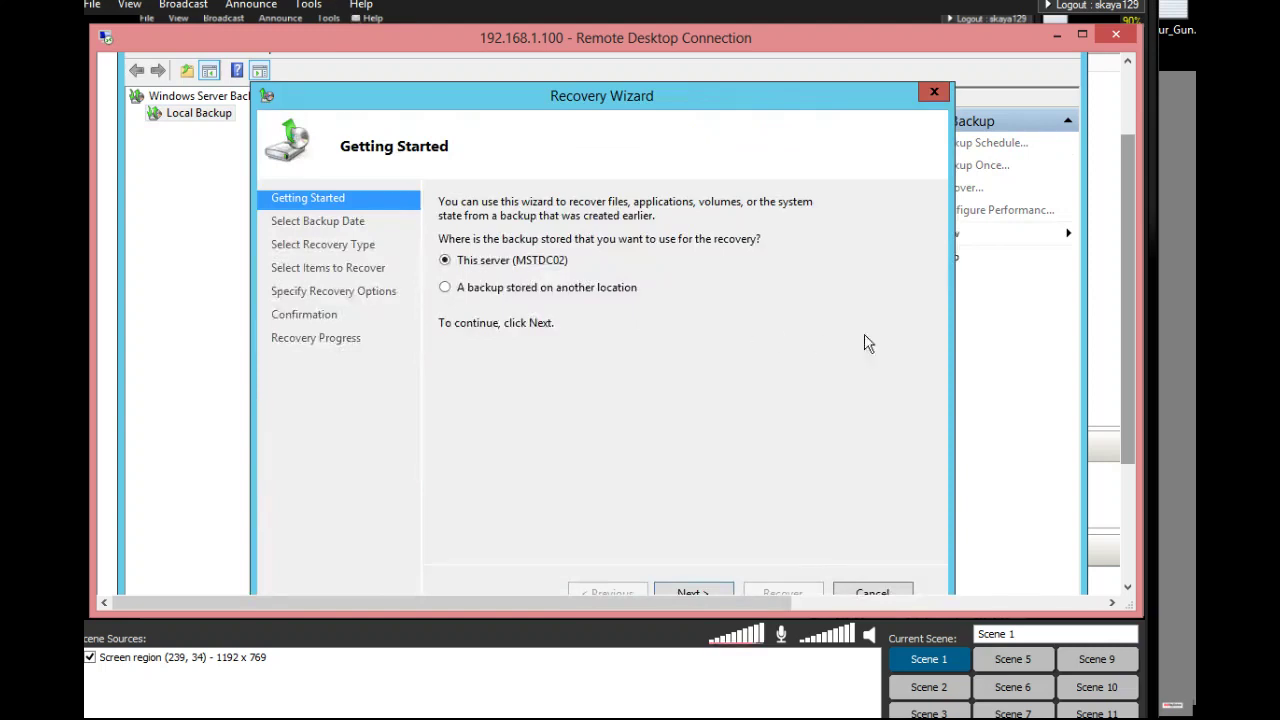
left_click_drag(1122, 344, 1122, 375)
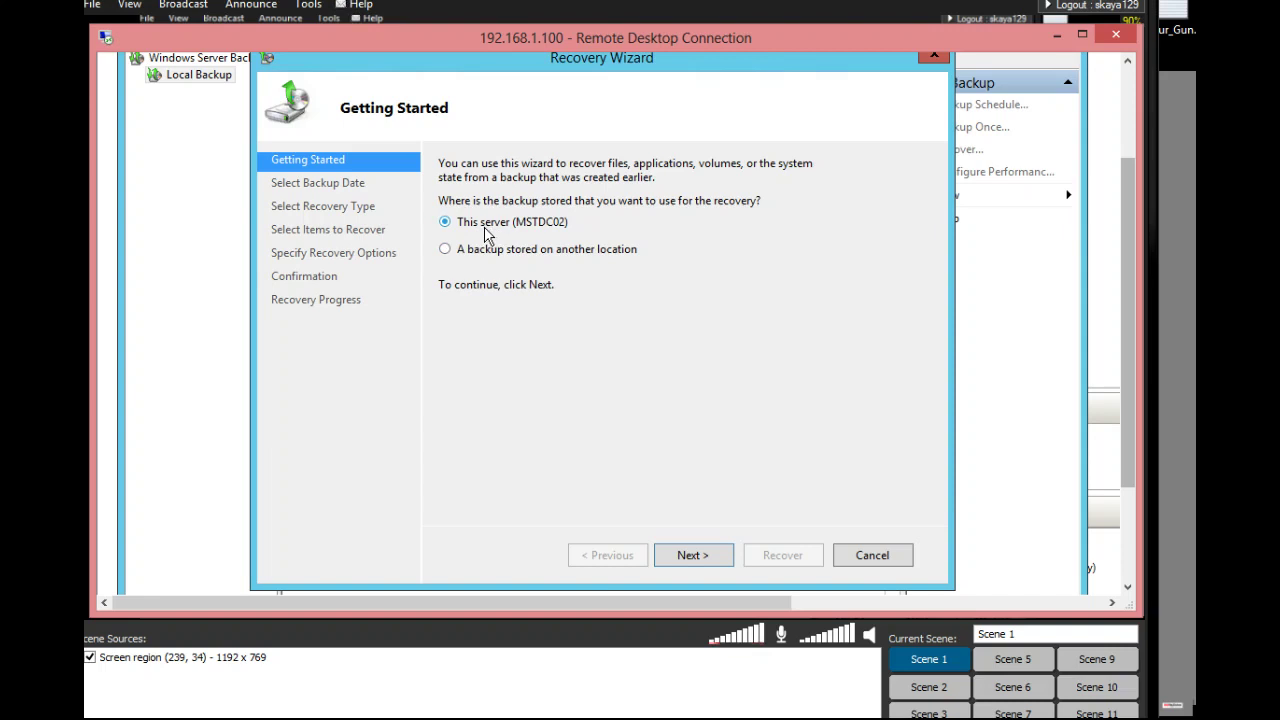
left_click(722, 558)
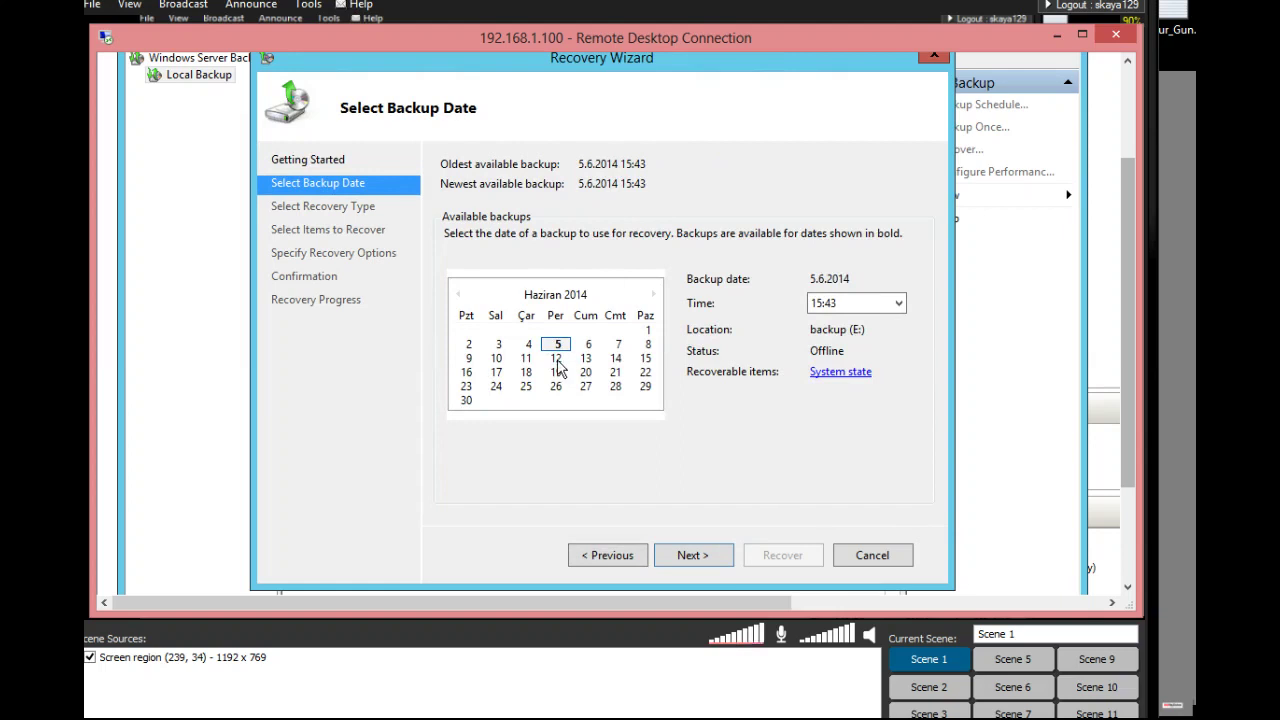
View the recoverable items of the 5.6.2014 15:43 backup and try to proceed with it for the recovery.
left_click(835, 374)
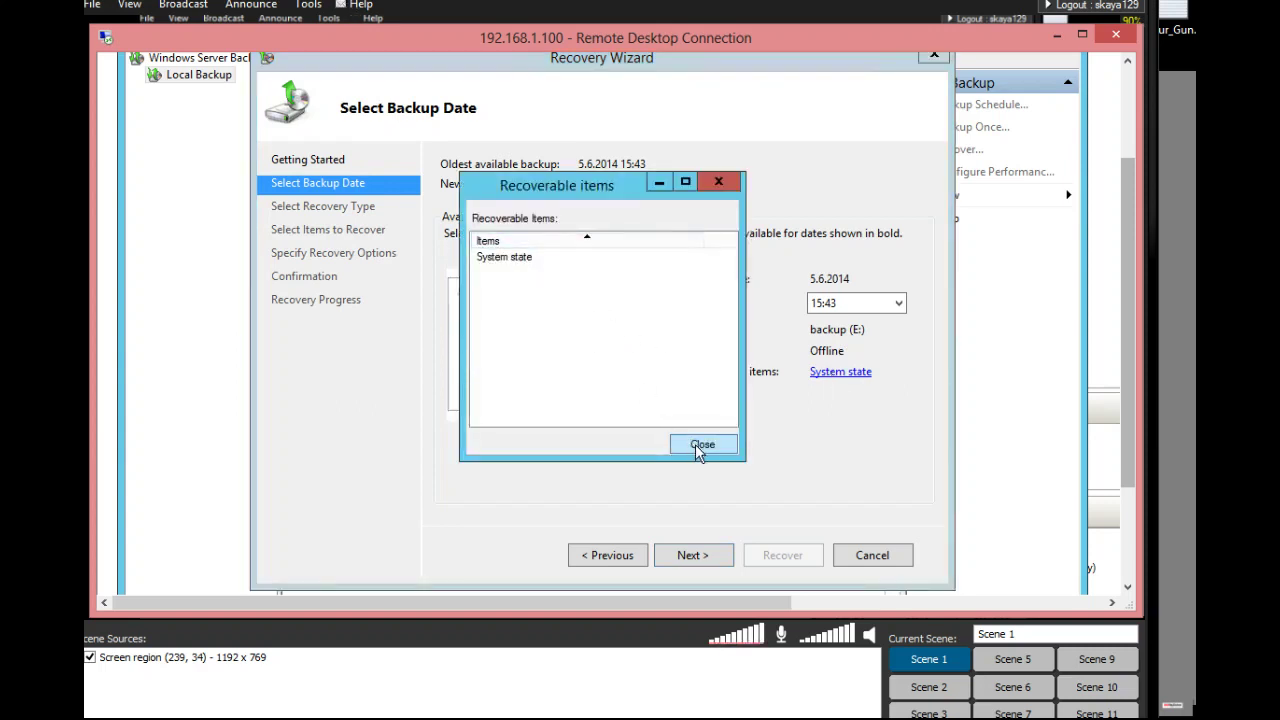
left_click(700, 446)
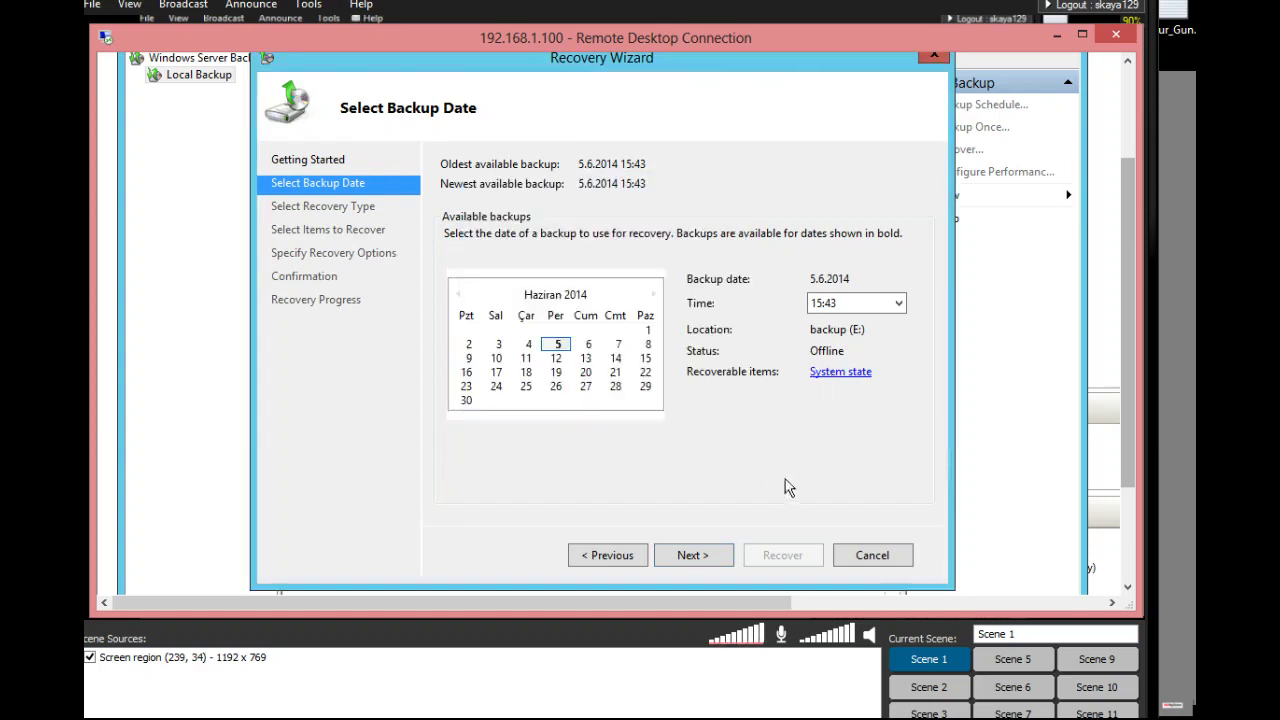
left_click(720, 558)
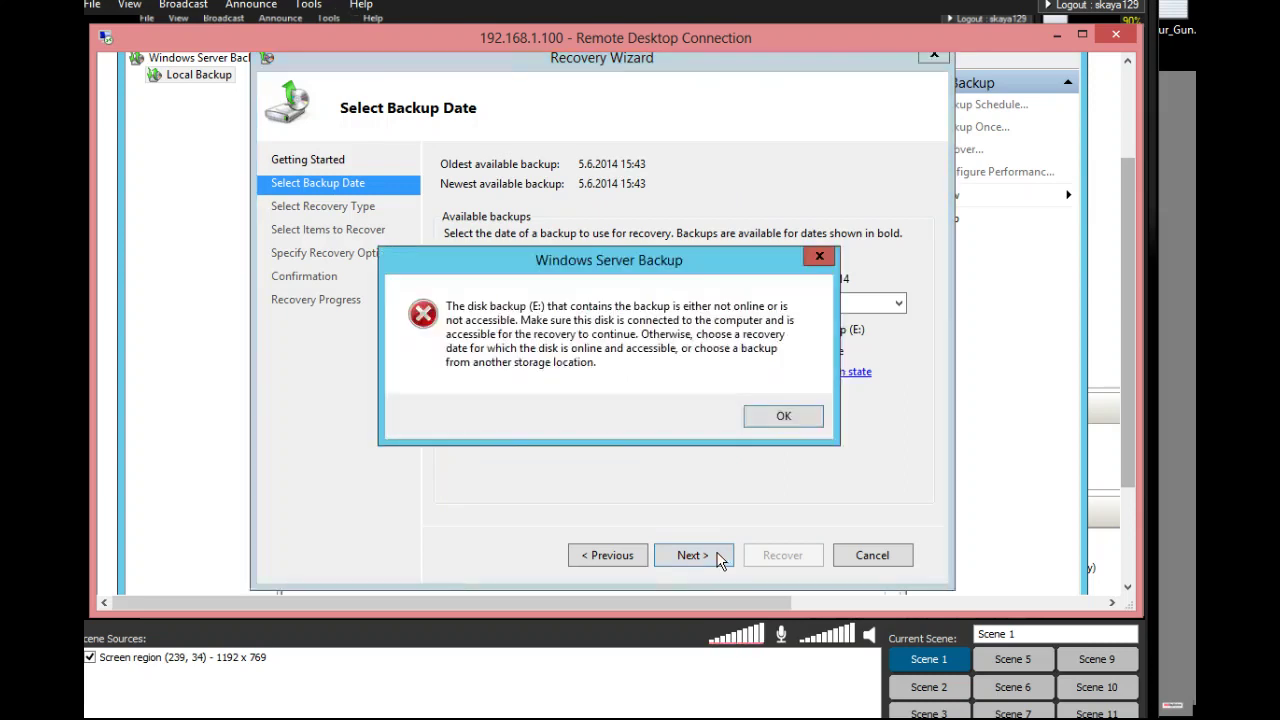
left_click(789, 417)
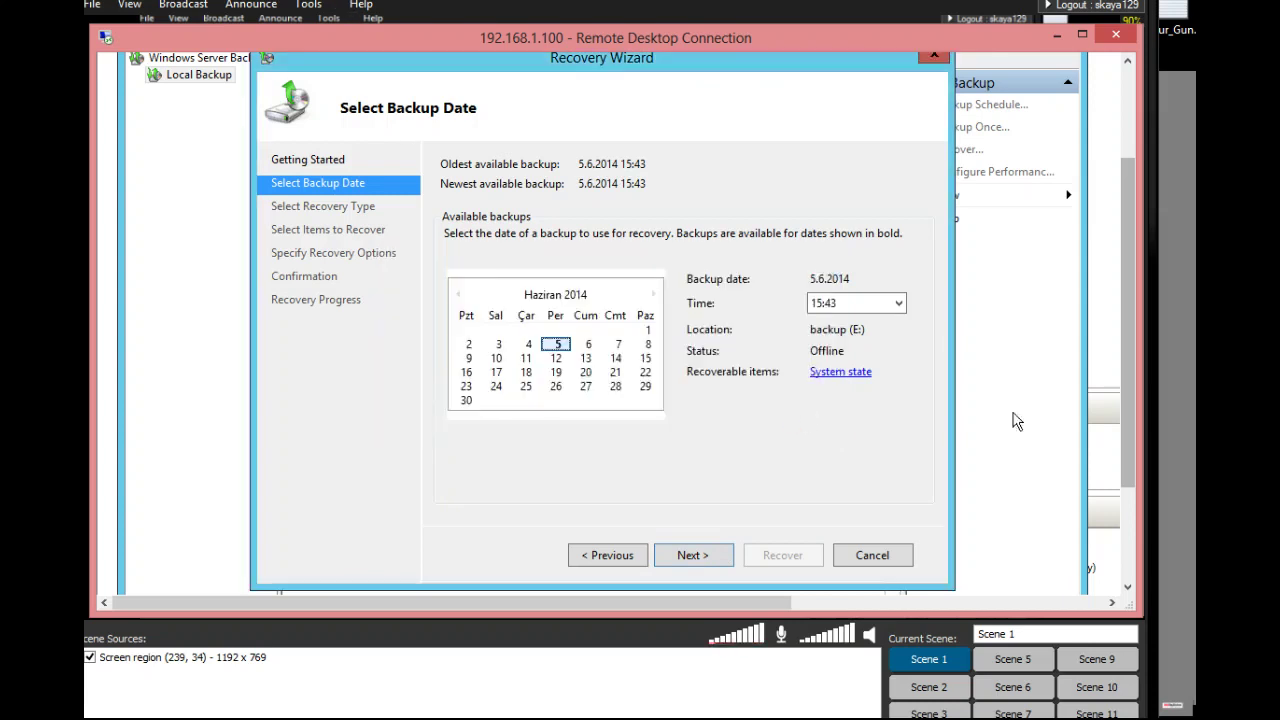
Examine the backup (E:) volume in Computer Management's Disk Management and close the Computer Management and System windows.
left_click_drag(1128, 425, 1133, 489)
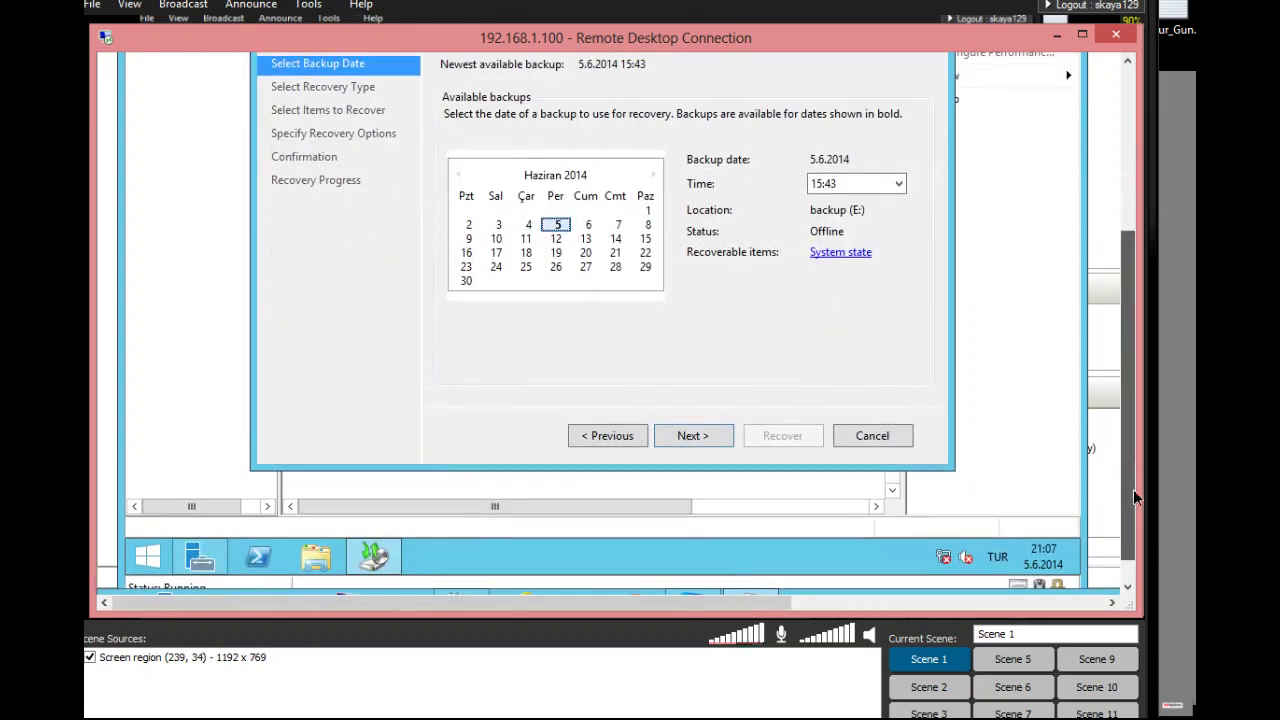
right_click(147, 556)
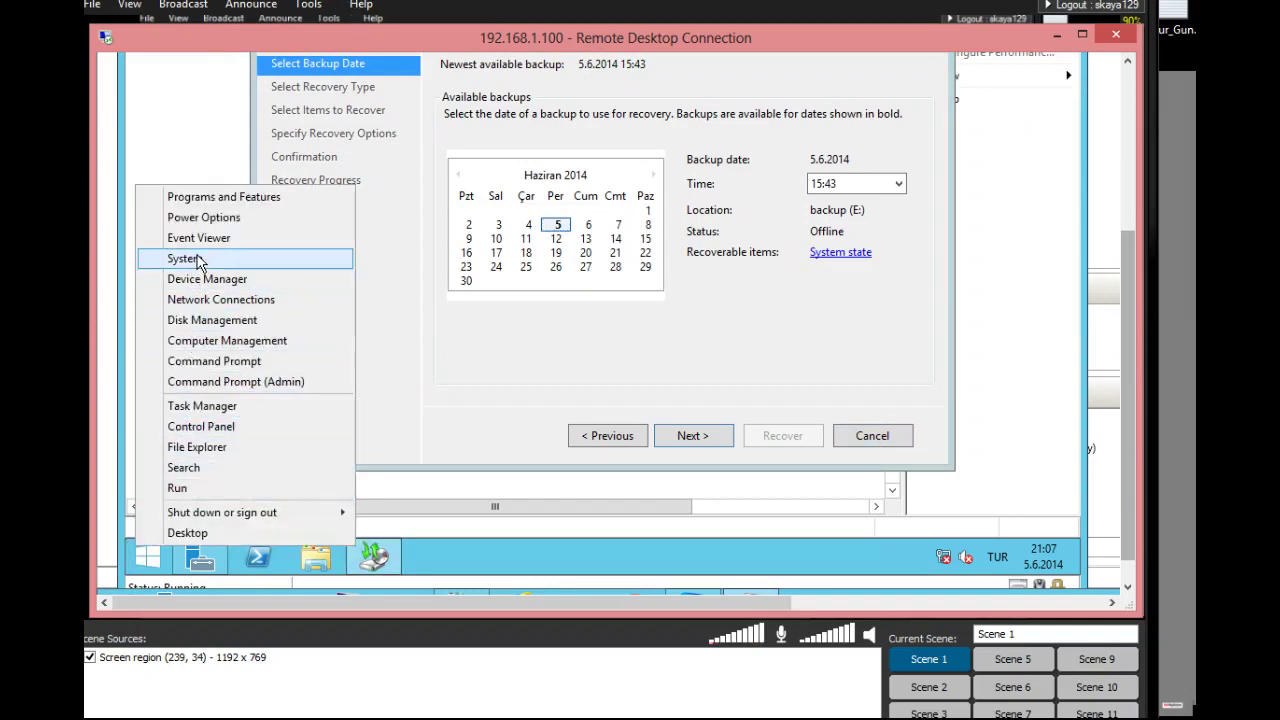
key("Escape")
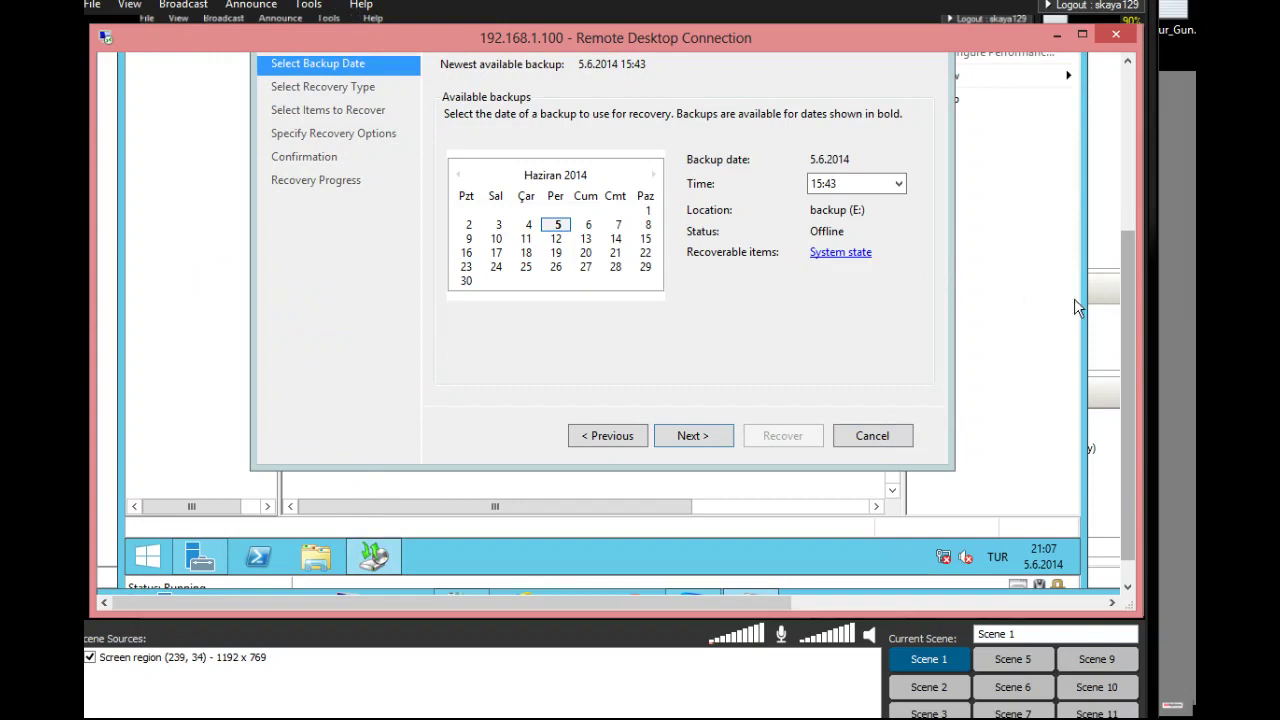
right_click(142, 556)
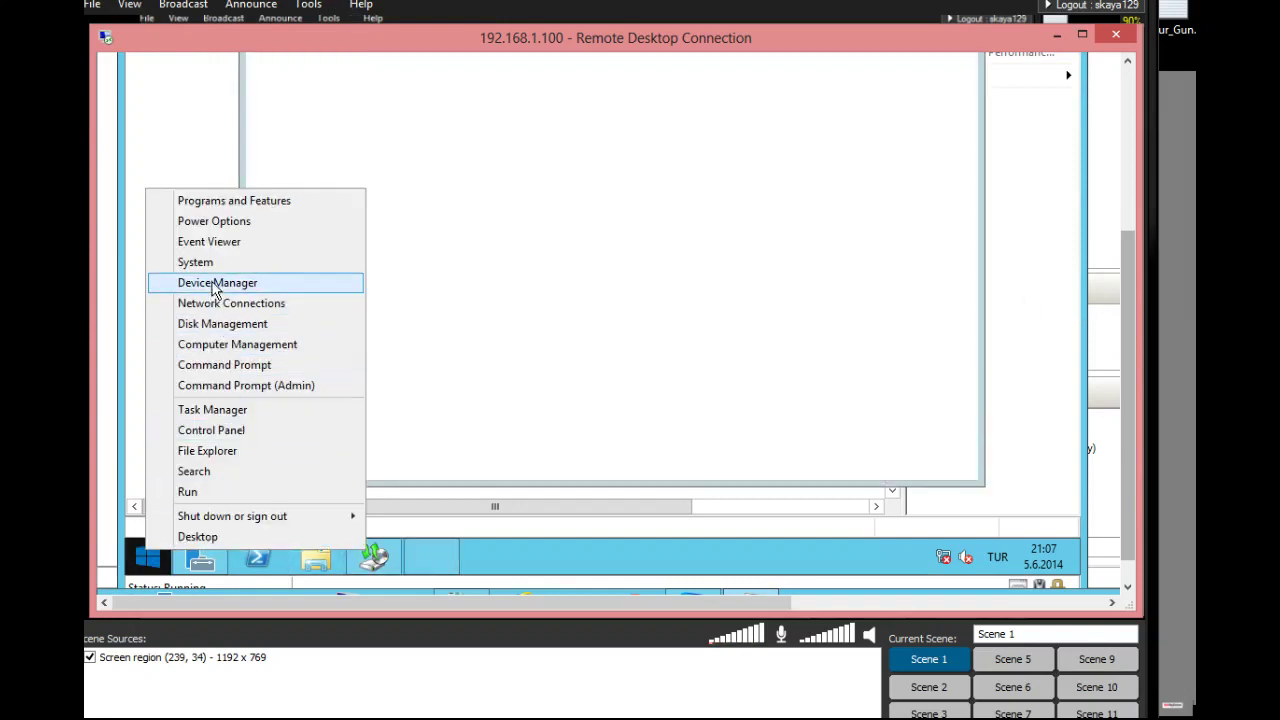
left_click(222, 344)
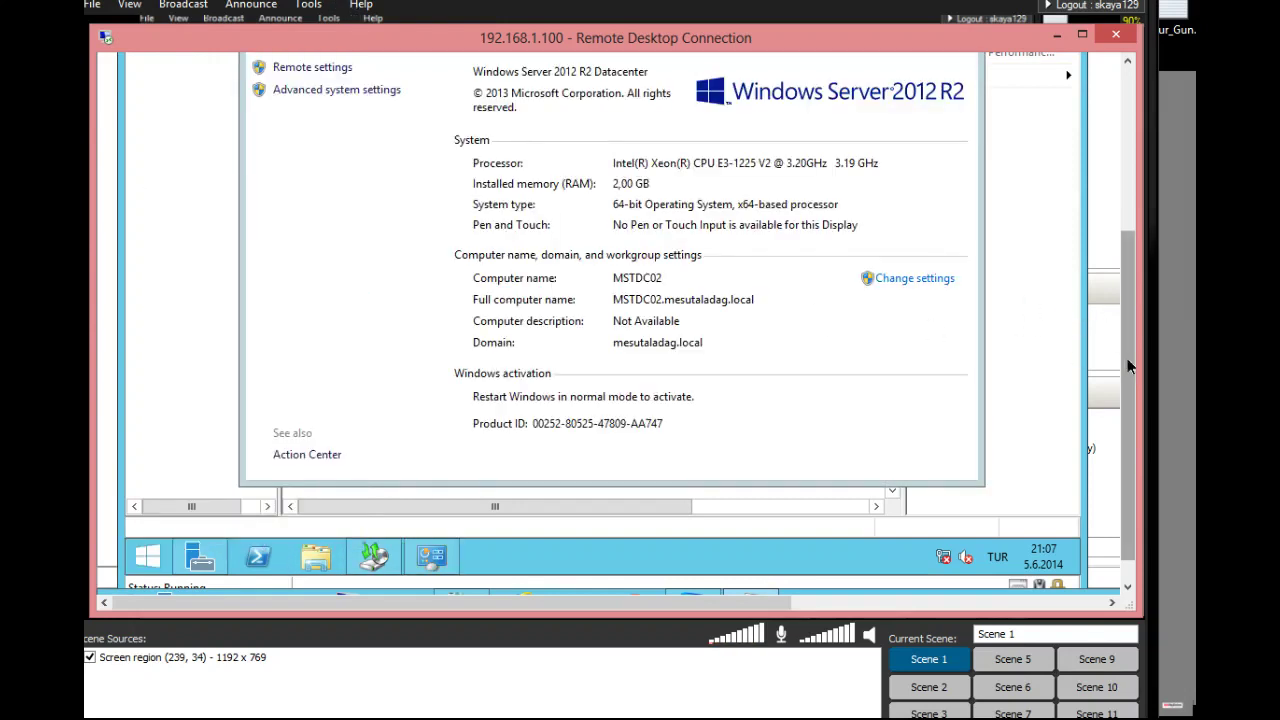
scroll(1127, 358, "up", 5)
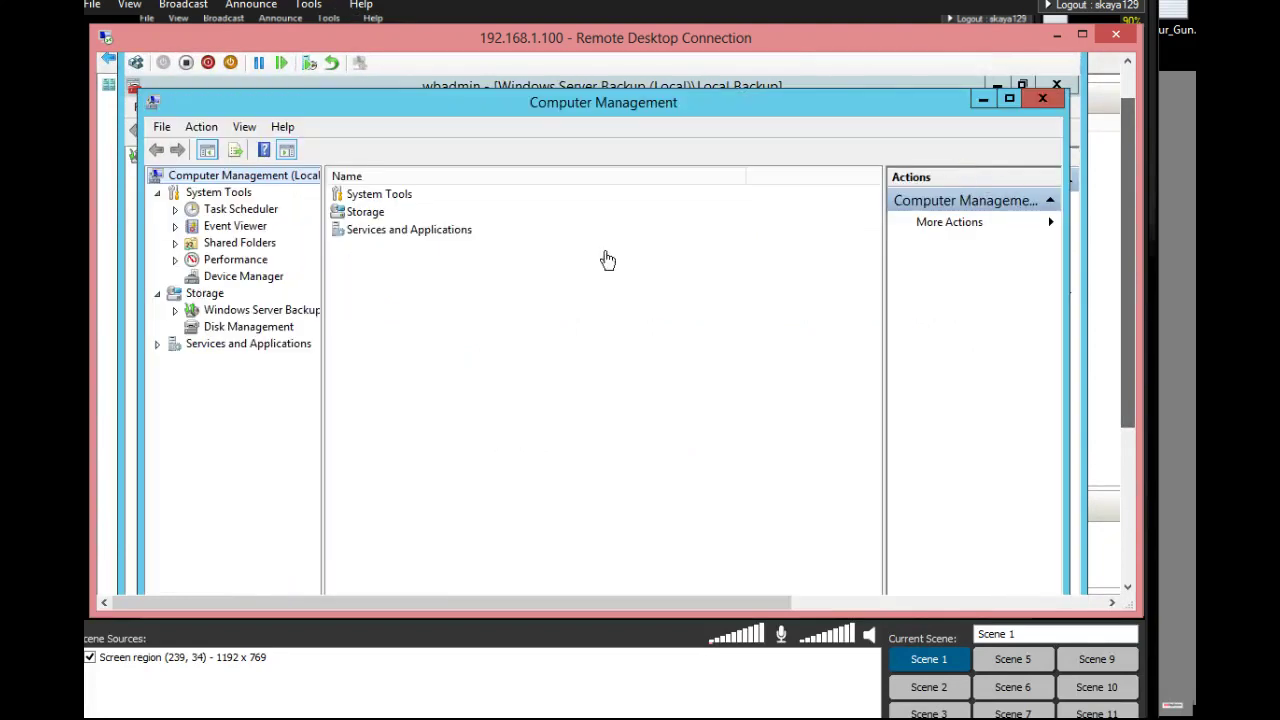
left_click(210, 334)
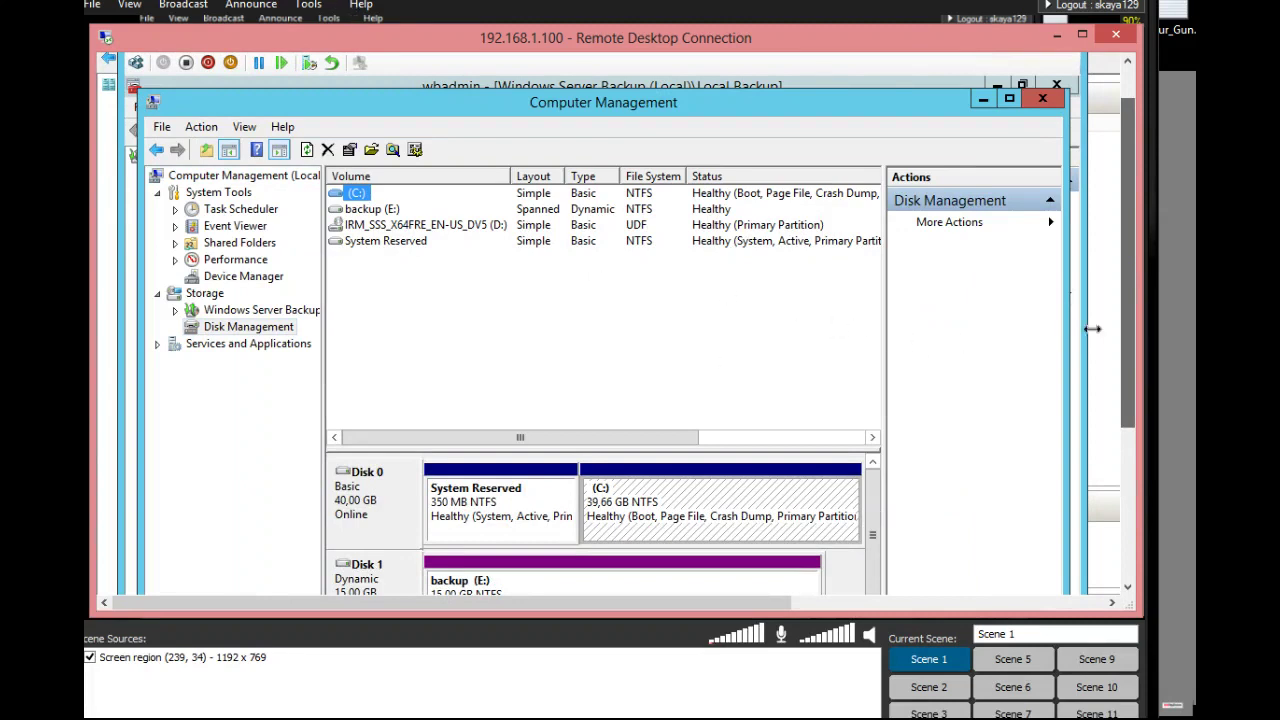
left_click_drag(1130, 341, 1138, 285)
left_click(1036, 149)
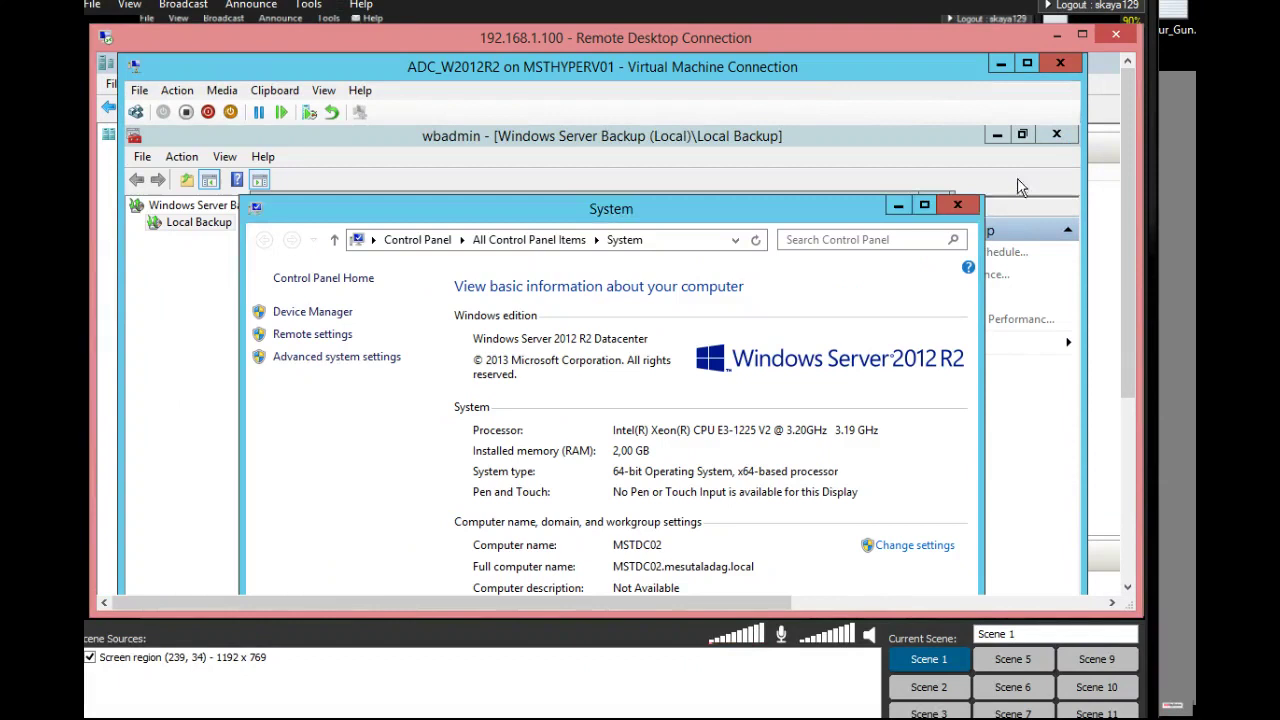
left_click(966, 210)
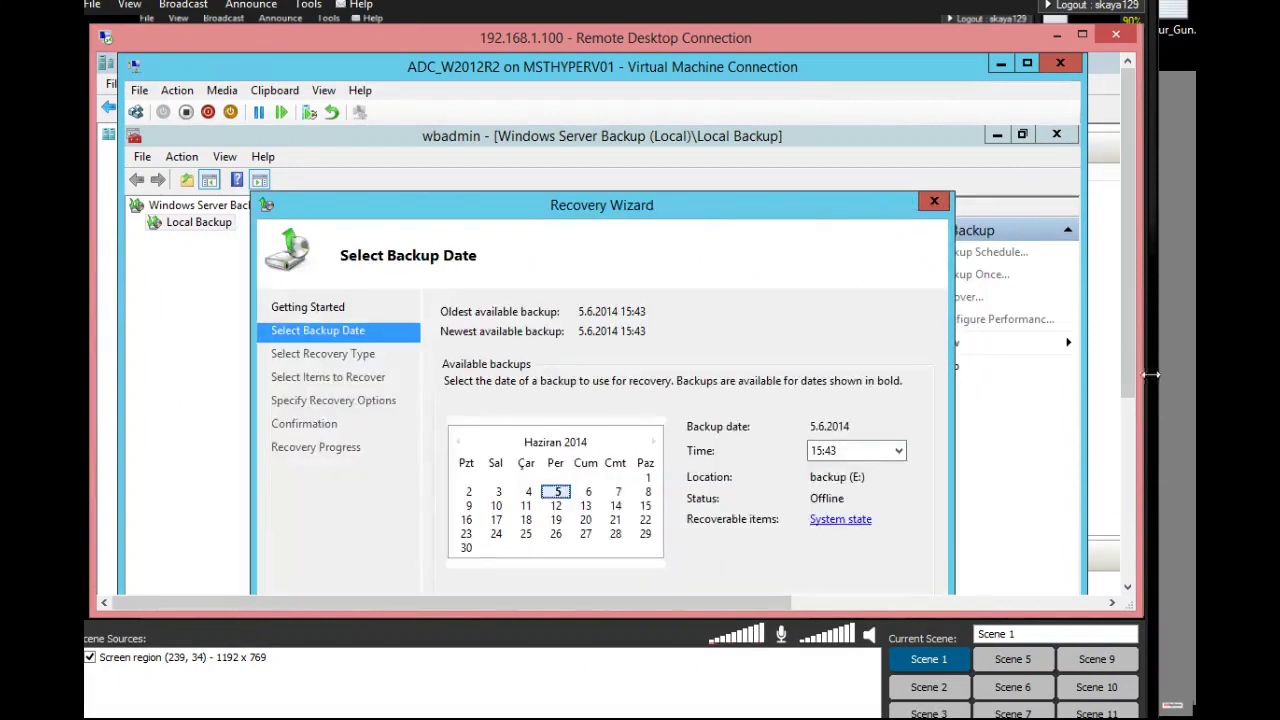
Retry continuing the recovery with the 5 June 2014 backup and dismiss the resulting message.
left_click_drag(1133, 368, 1133, 498)
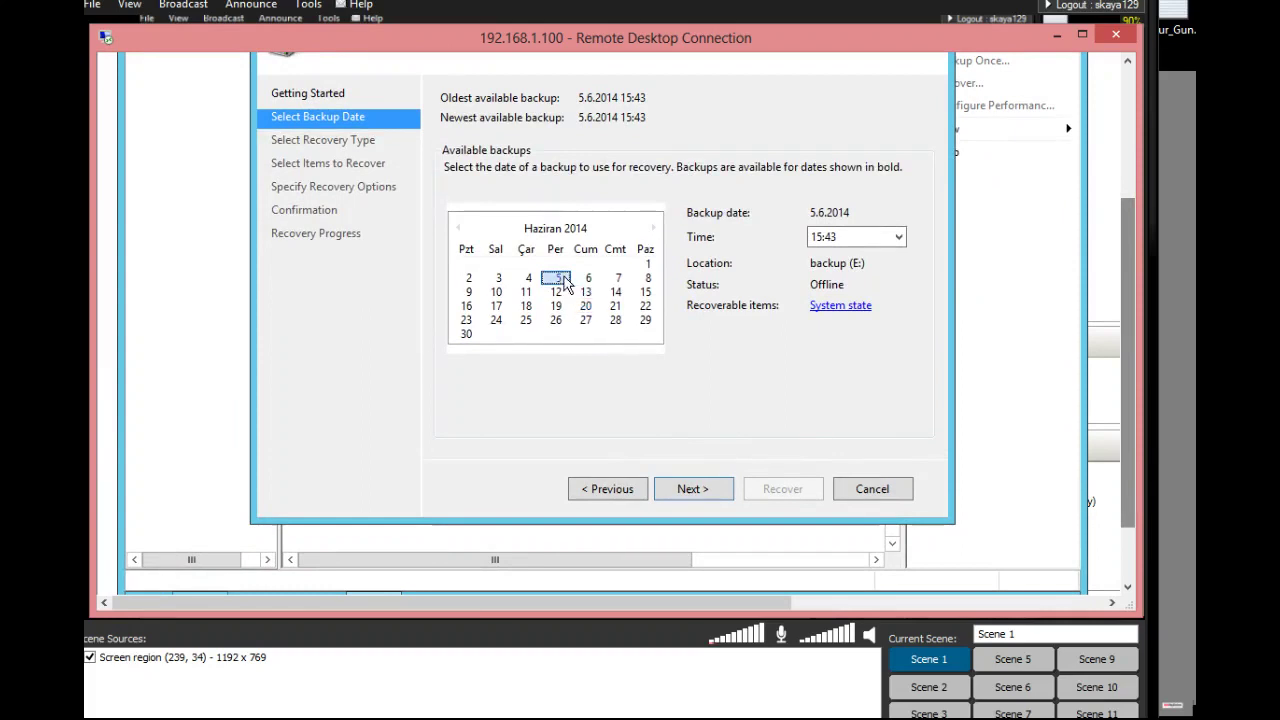
left_click(705, 491)
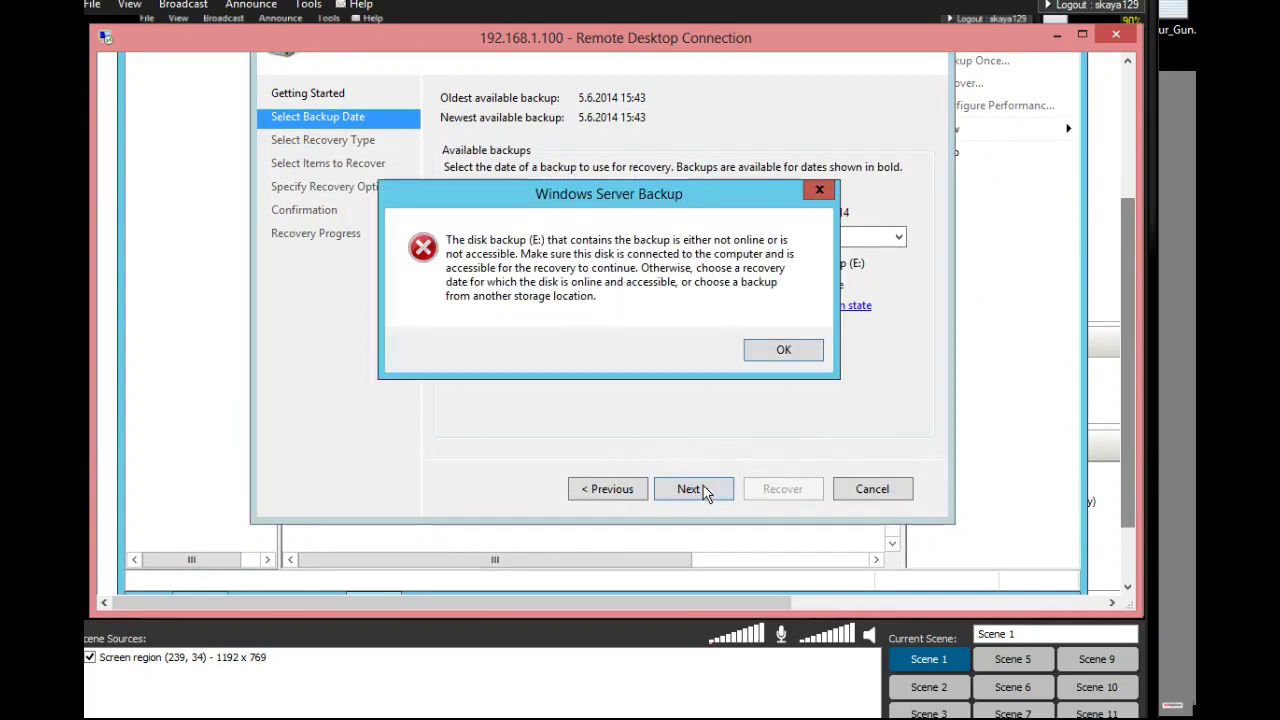
left_click(762, 356)
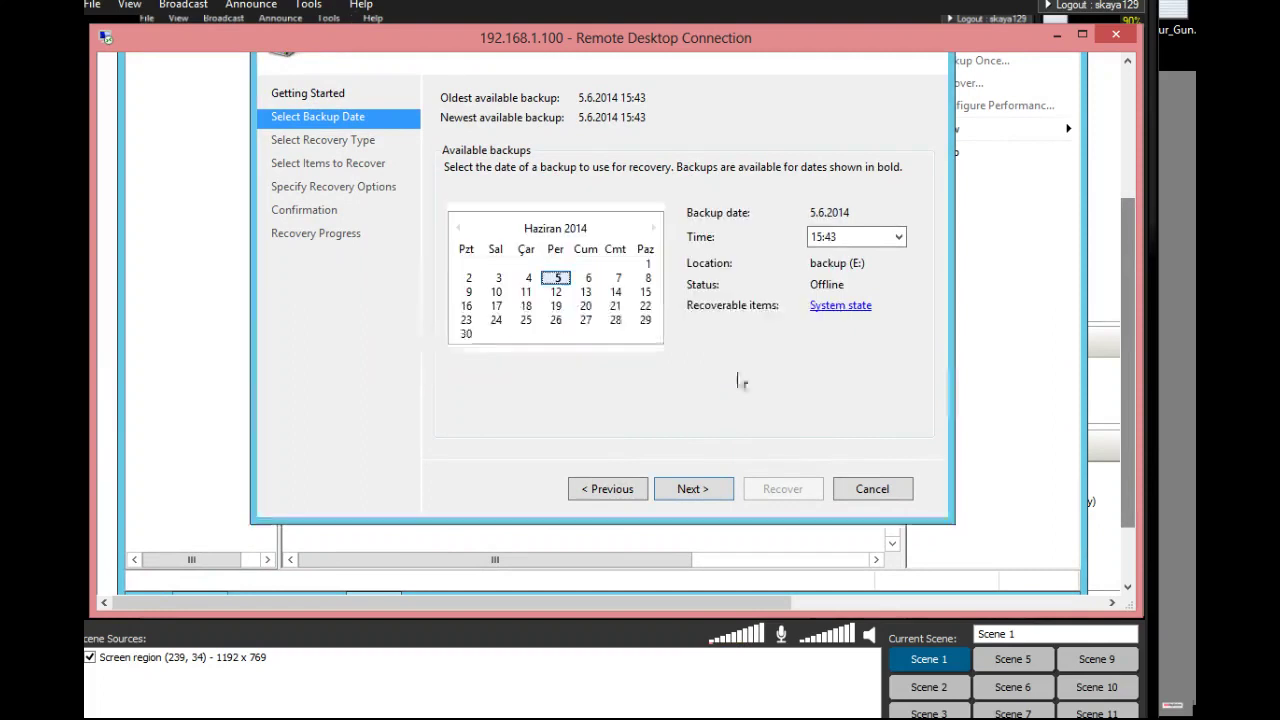
Change the recovery source to a backup stored on another location, using local drives and the backup (E:) volume.
left_click(609, 489)
left_click(517, 183)
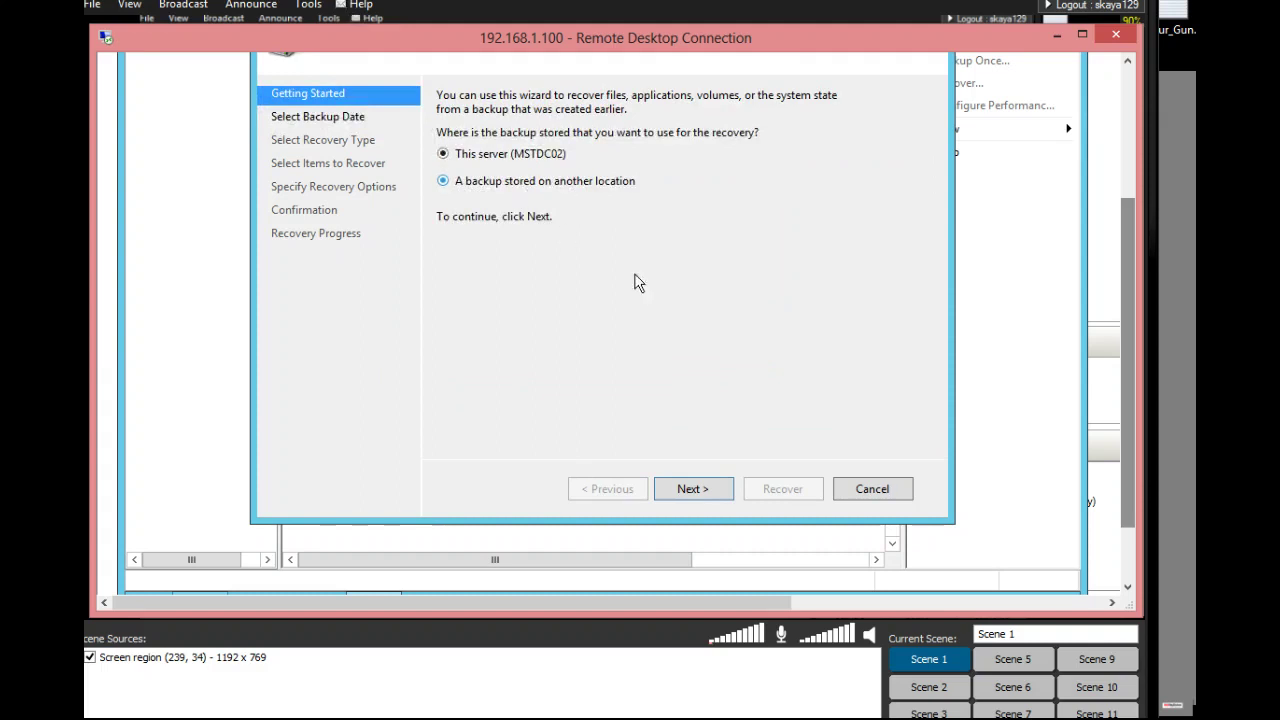
left_click(703, 492)
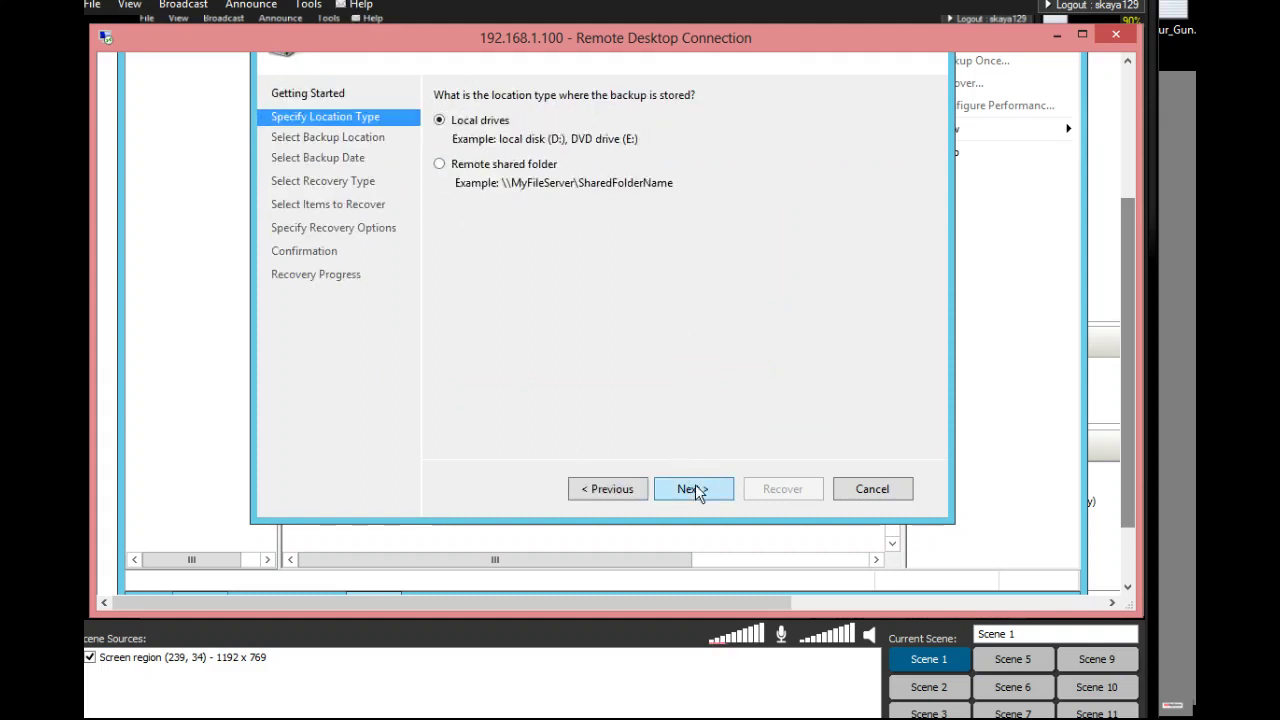
left_click(695, 486)
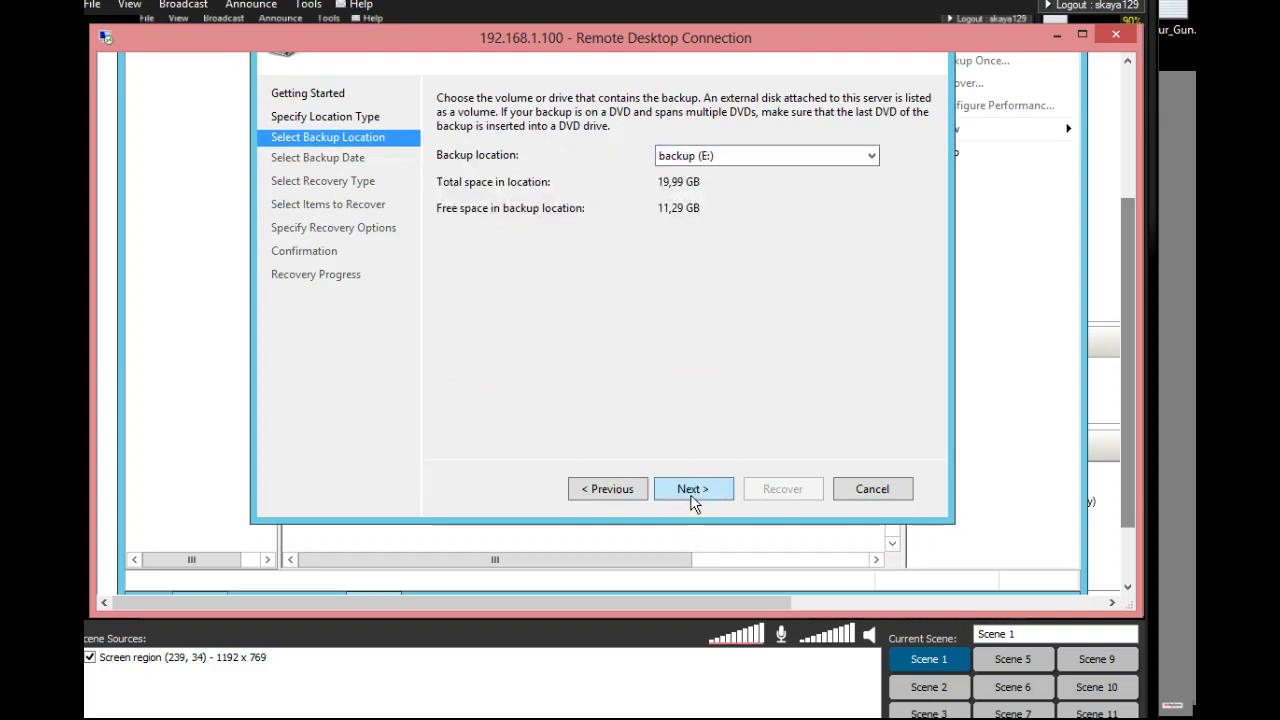
left_click(694, 487)
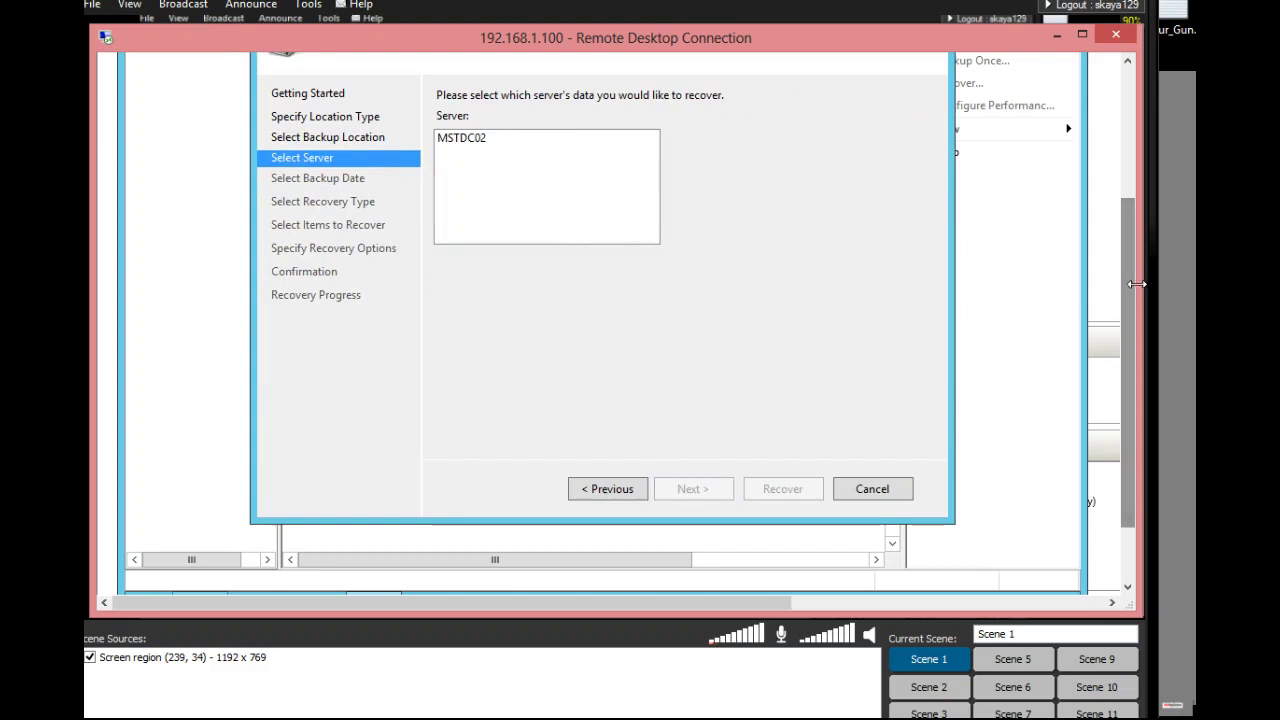
Select MSTDC02 as the server to recover and accept its 5.6.2014 15:43 backup.
left_click_drag(1132, 276, 1125, 220)
left_click(503, 247)
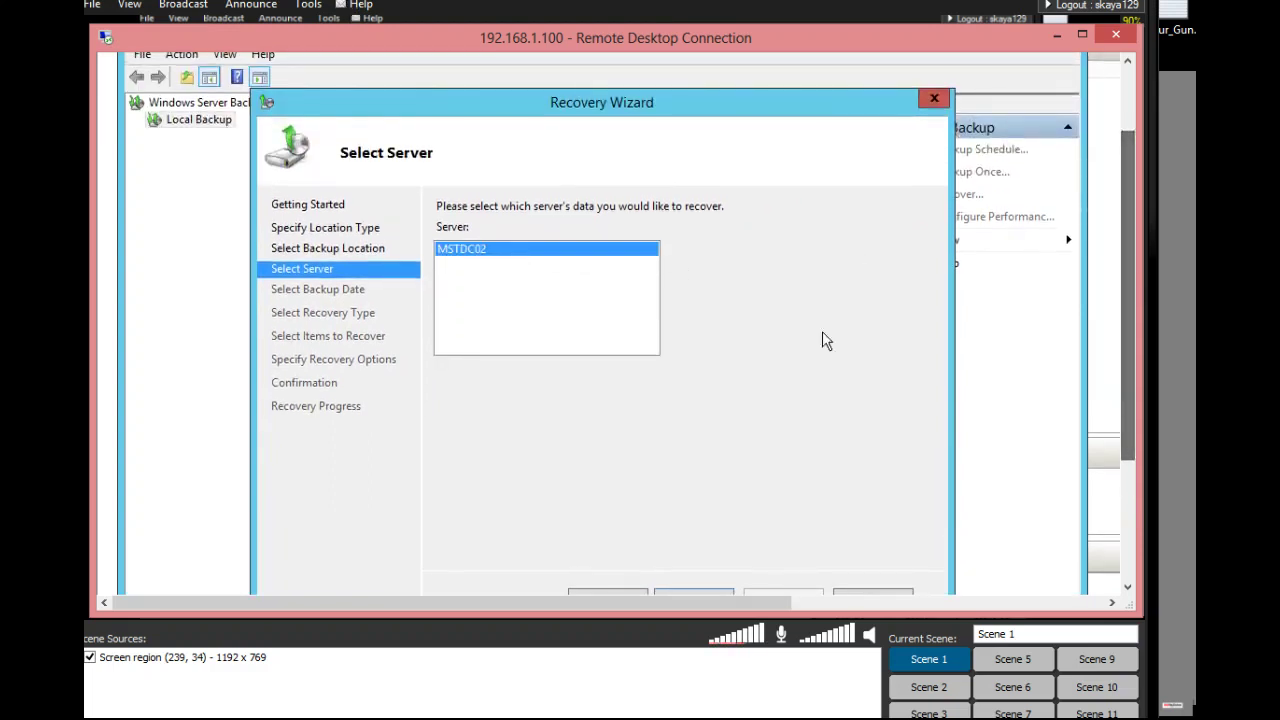
left_click_drag(1121, 298, 1124, 408)
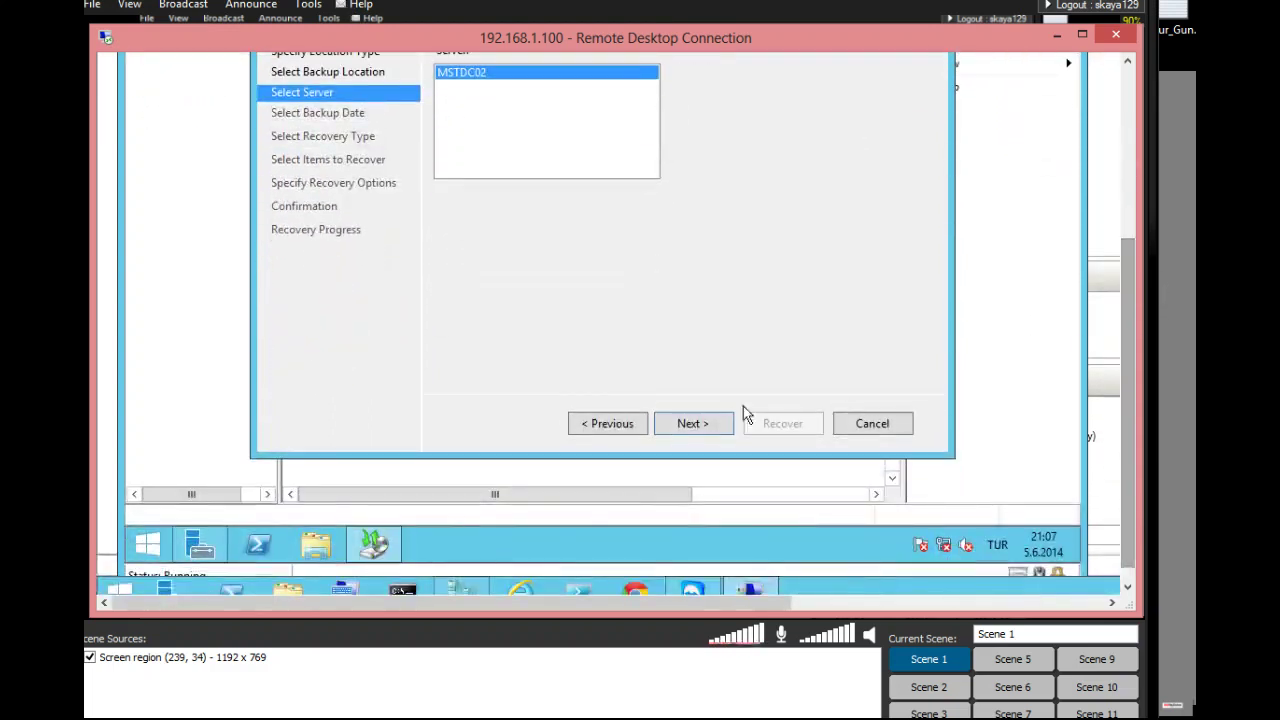
left_click(706, 426)
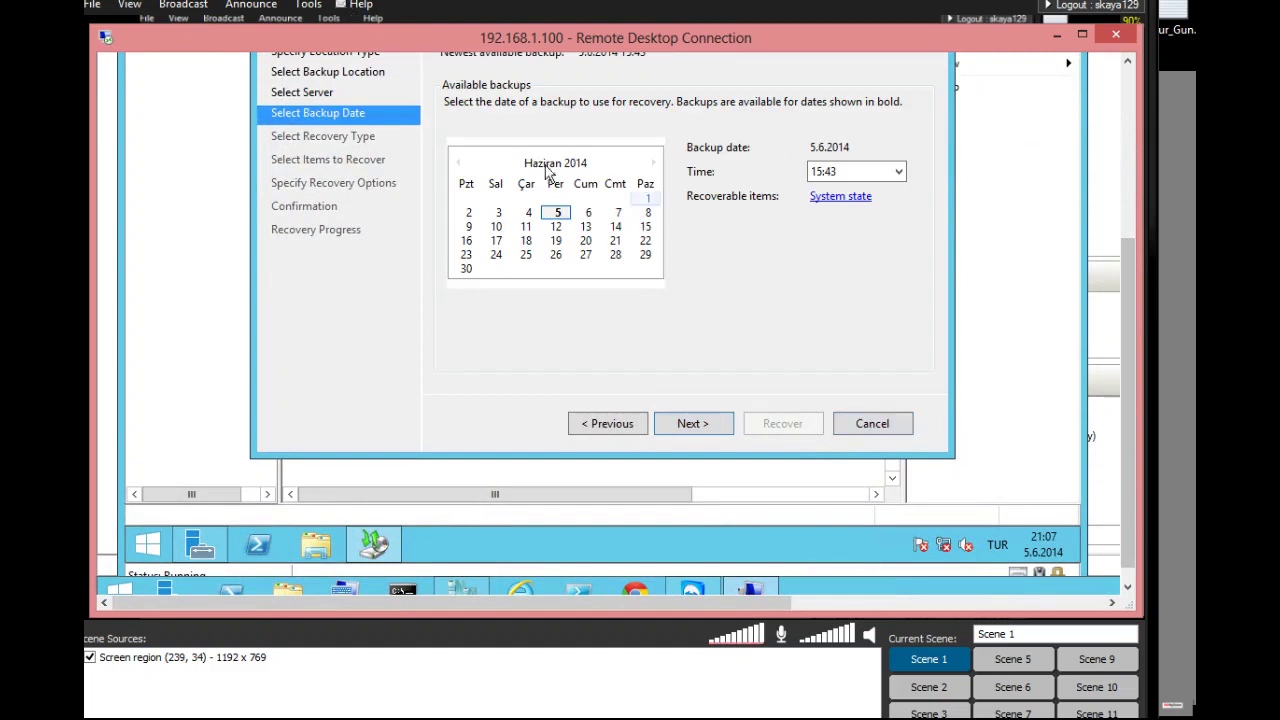
mouse_move(1125, 309)
left_mouse_down()
mouse_move(1117, 195)
mouse_move(1121, 318)
left_mouse_up()
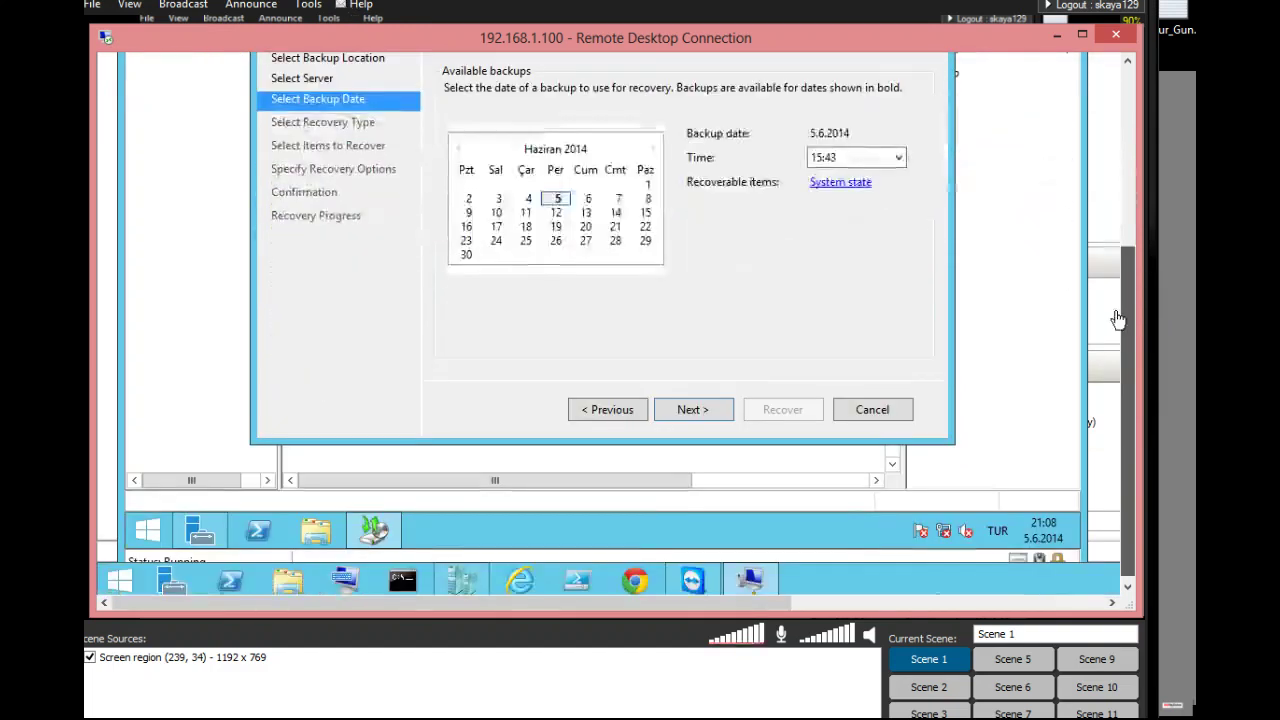
left_click(694, 409)
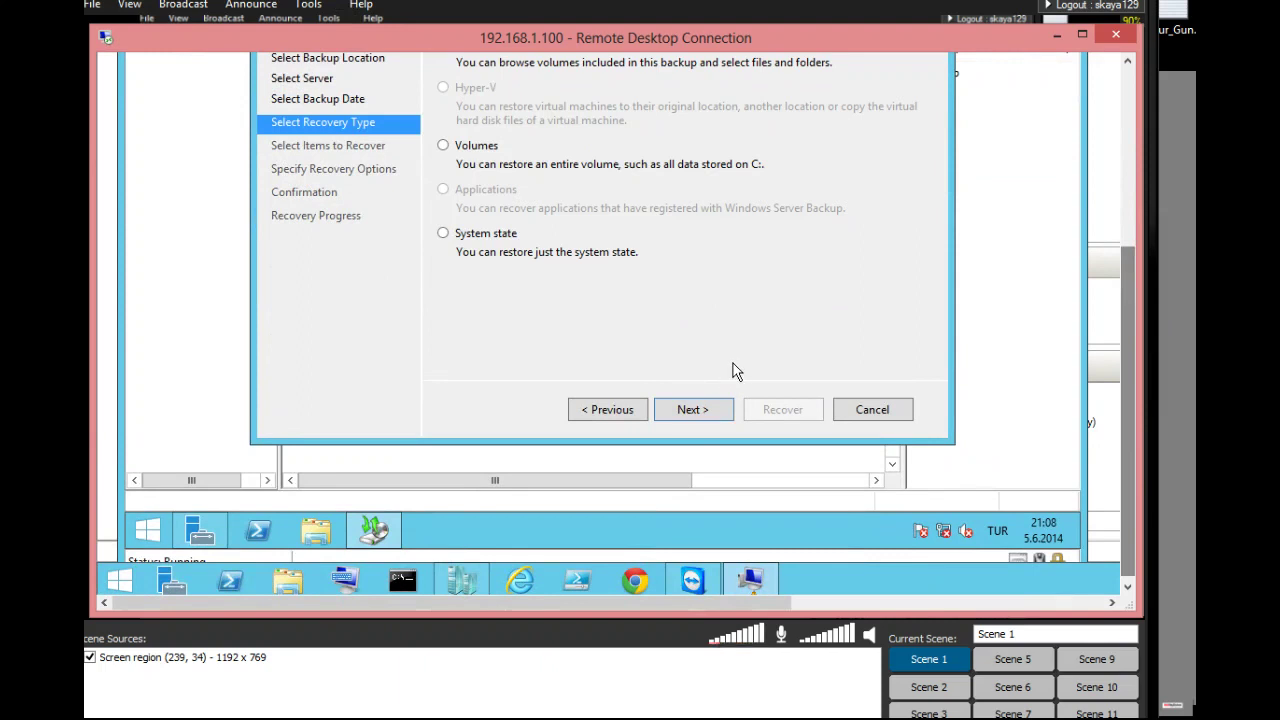
Choose System state as the recovery type and continue to the recovery location.
left_click_drag(1124, 298, 1129, 222)
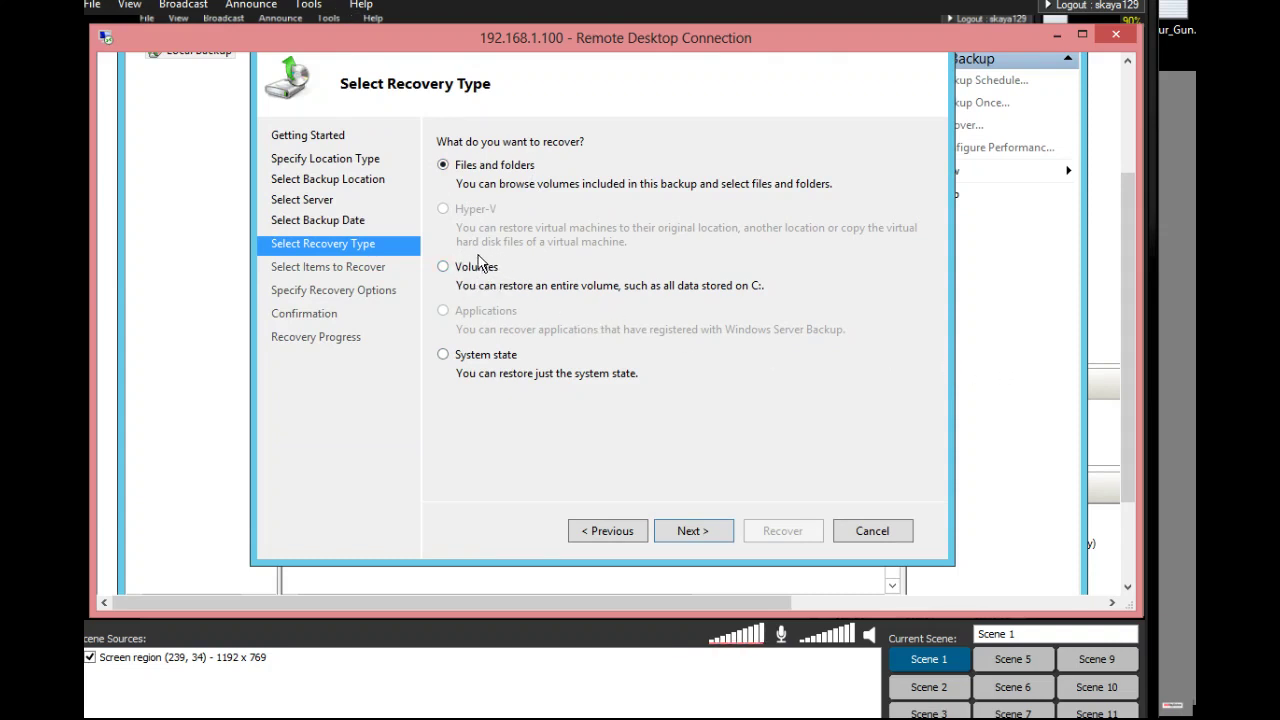
left_click(484, 357)
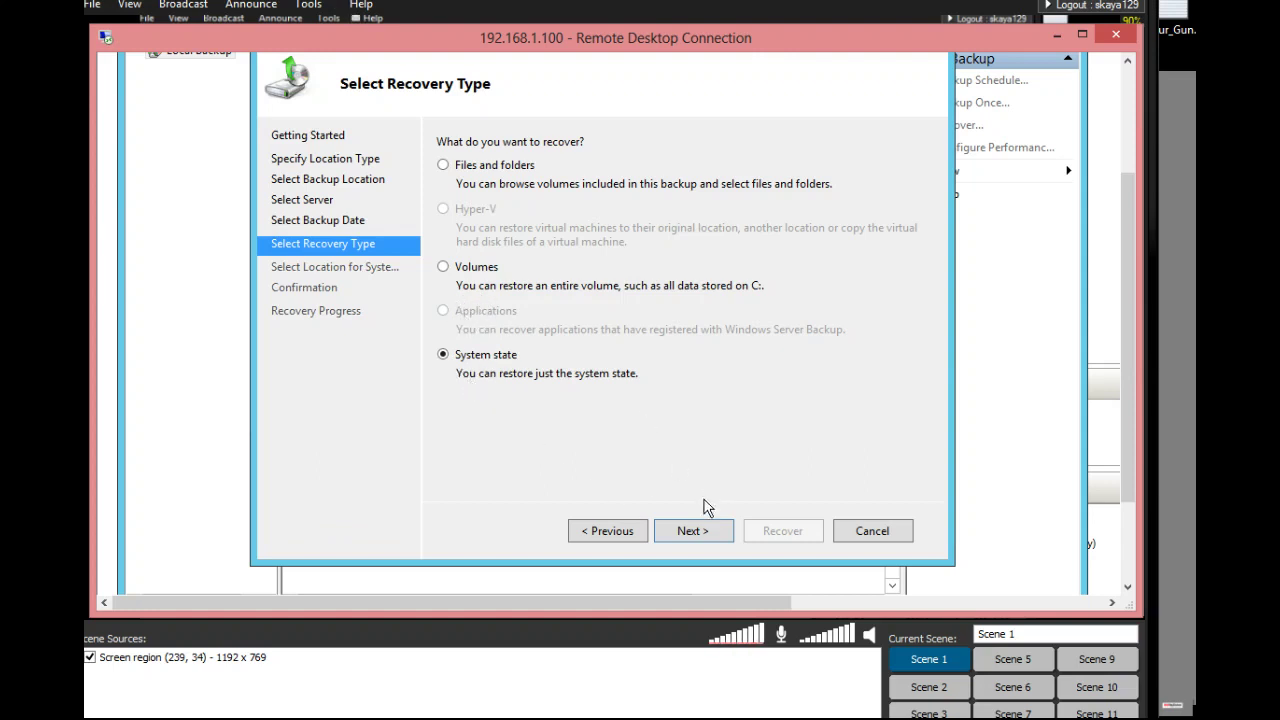
left_click(706, 535)
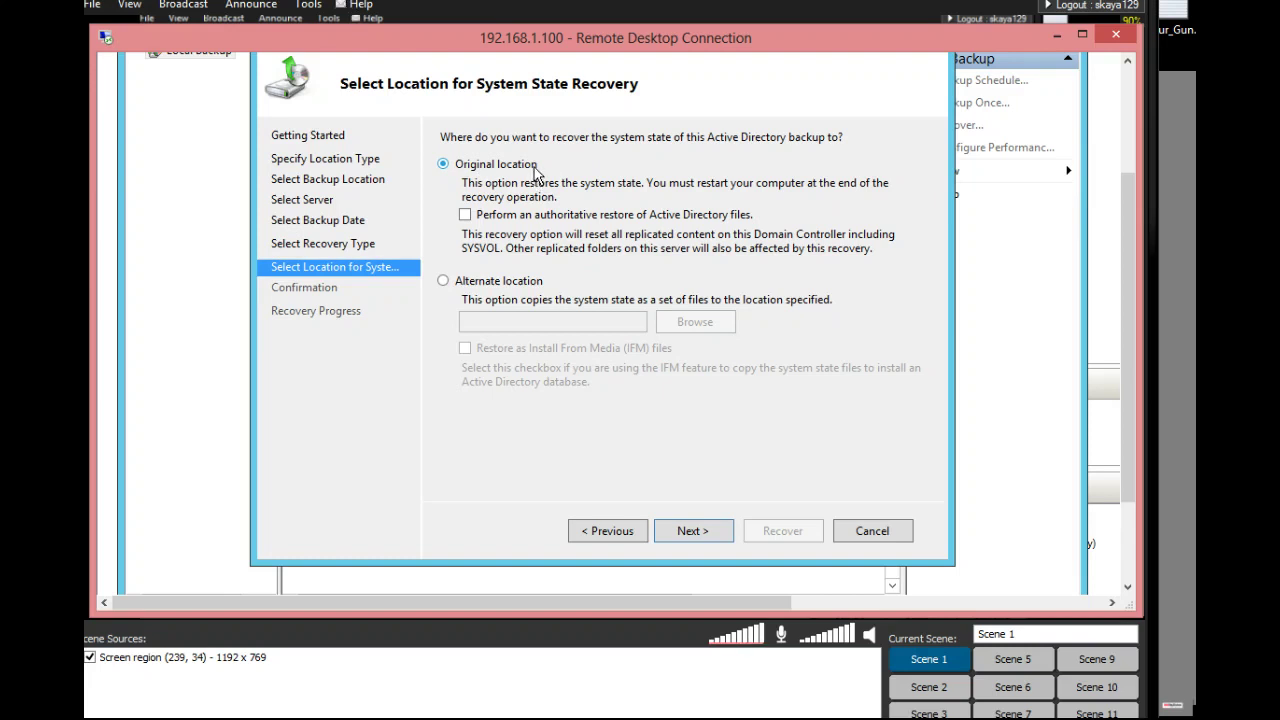
Set the recovery to the original location with an authoritative restore of Active Directory files, and start the system state recovery.
left_click(493, 284)
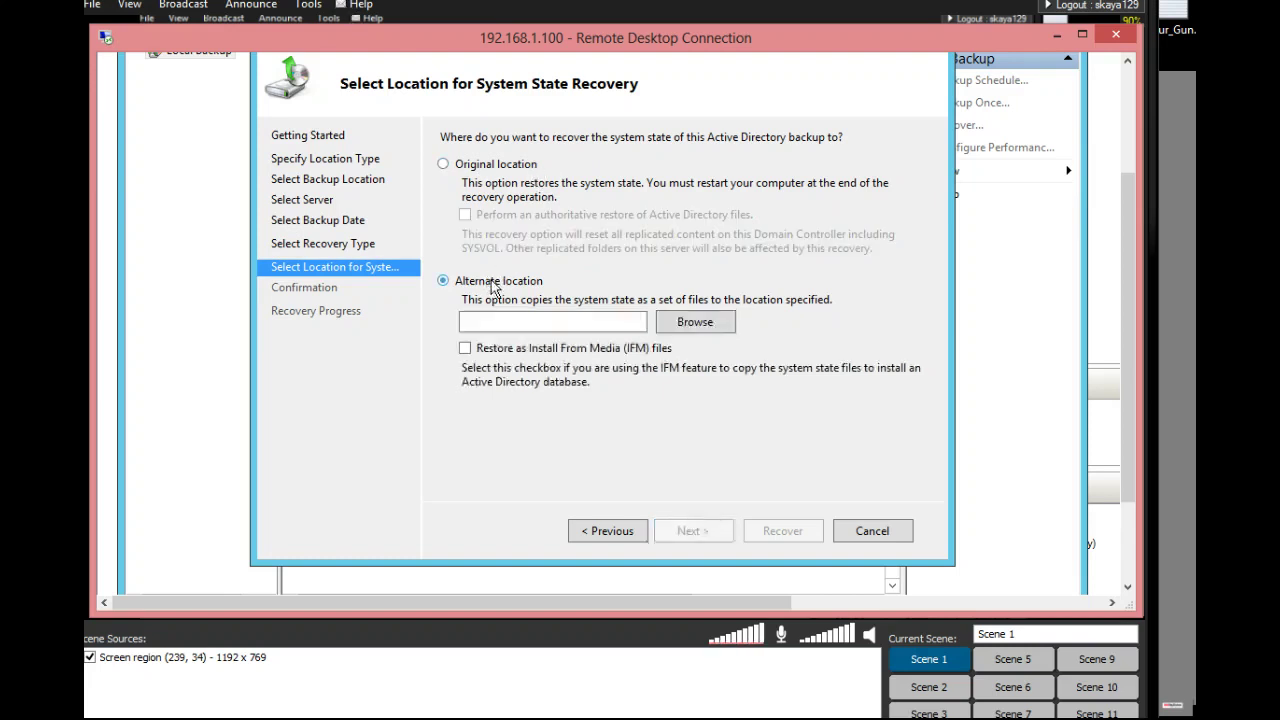
left_click(506, 170)
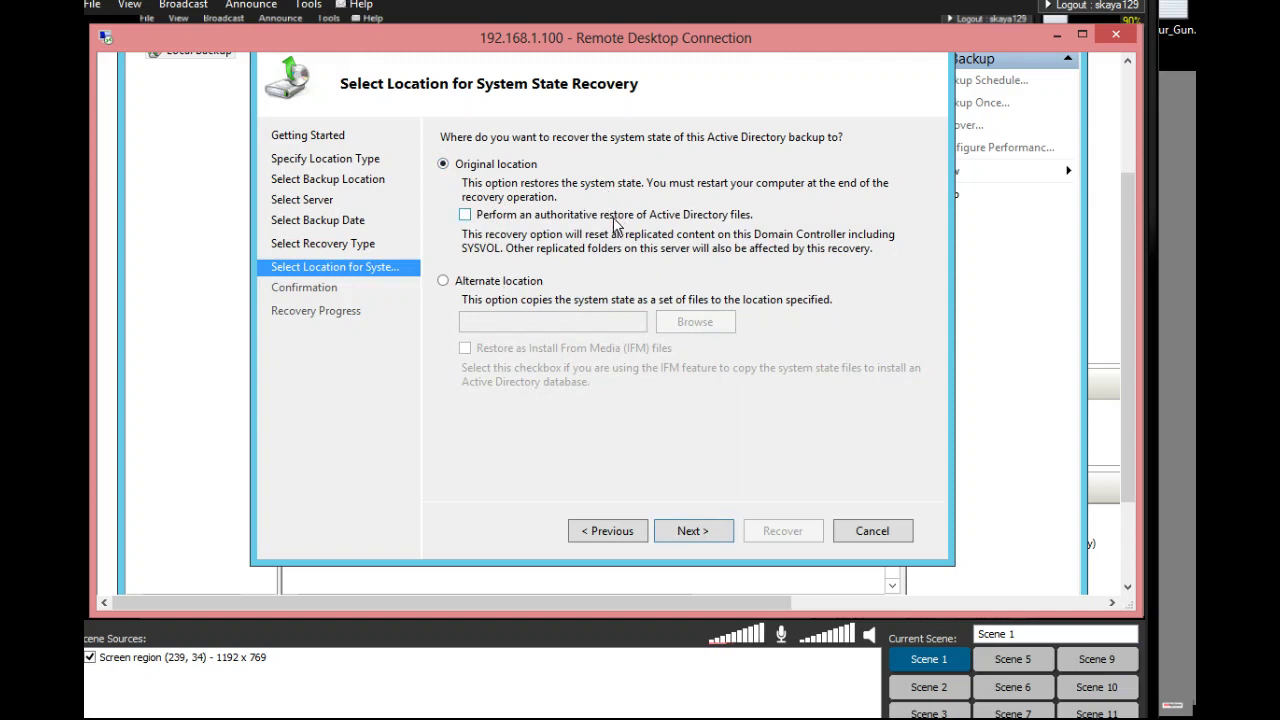
left_click(465, 215)
left_click(720, 535)
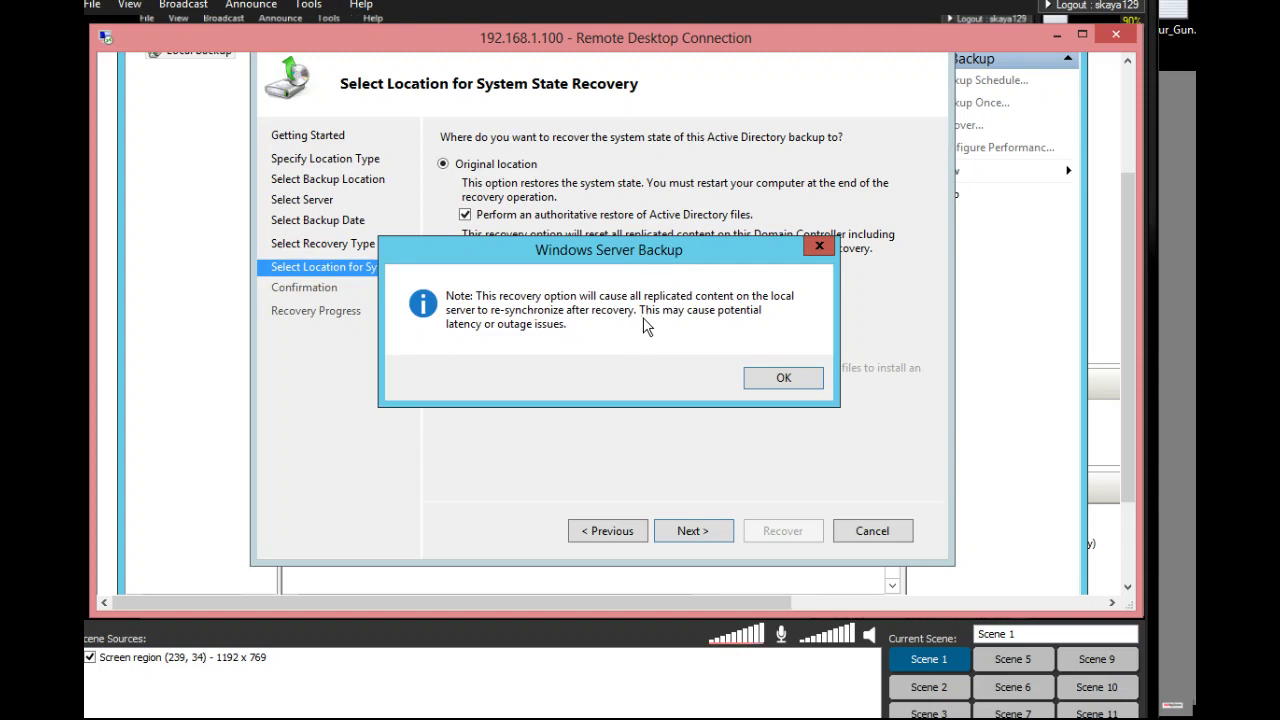
left_click(766, 379)
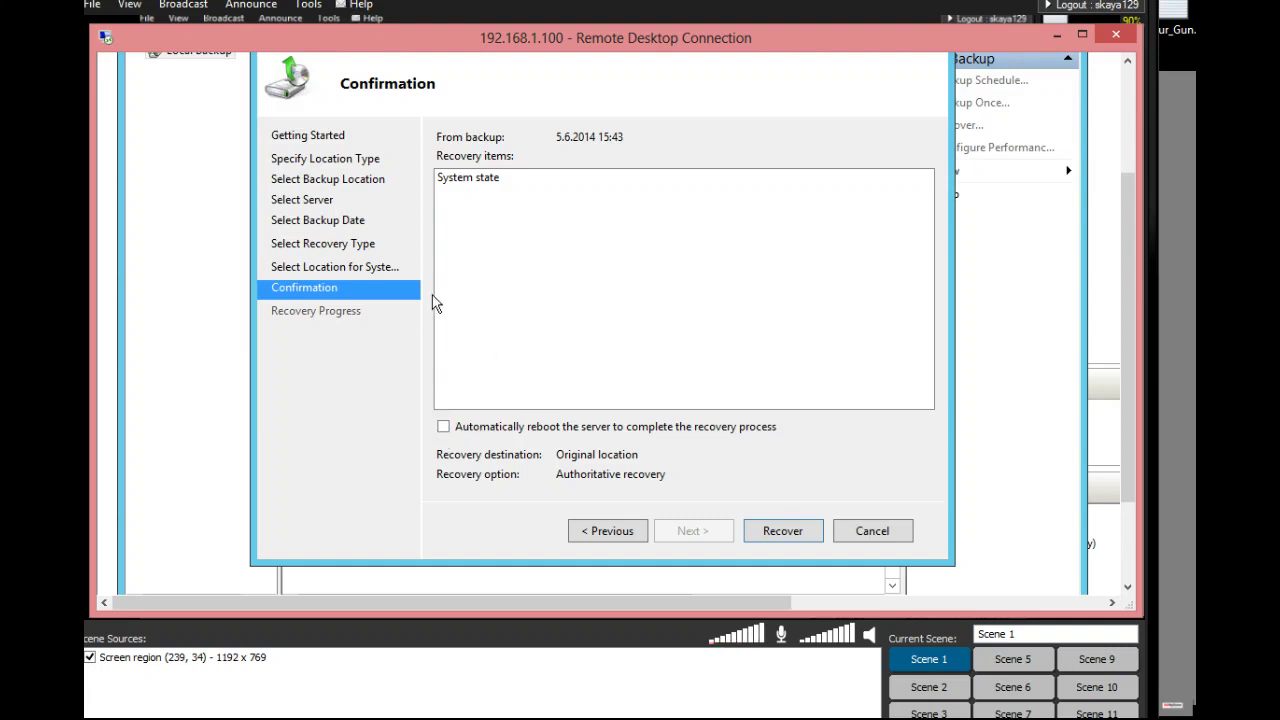
left_click(782, 538)
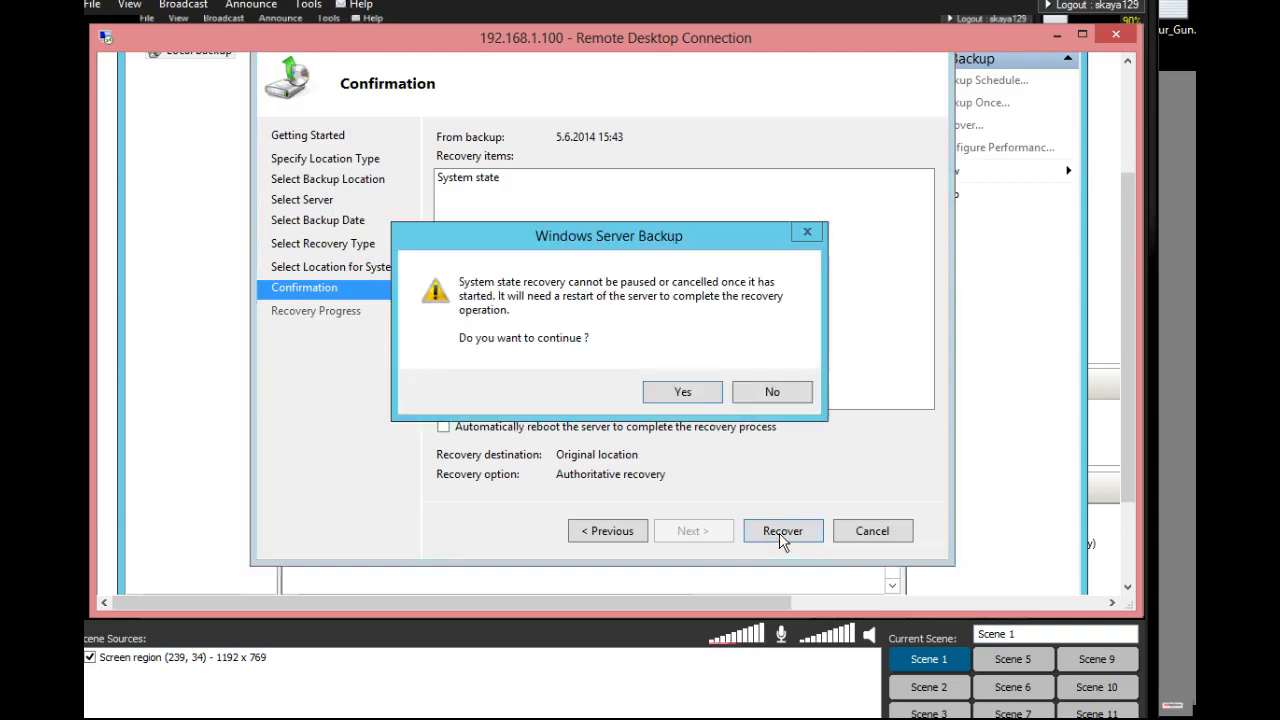
left_click(679, 393)
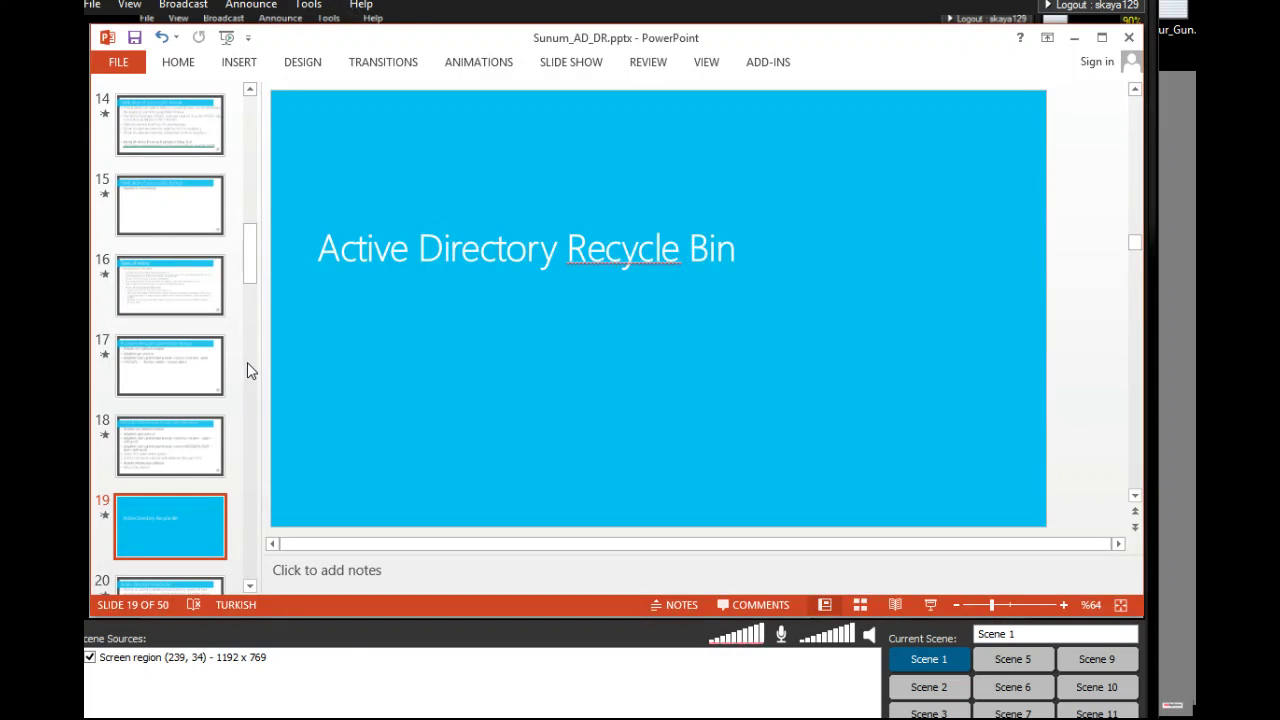
Switch to the PowerPoint presentation and show slide 20 on Active Directory Recycle Bin and slide 31 on recovery through tombstone objects.
scroll(175, 482, "down", 2)
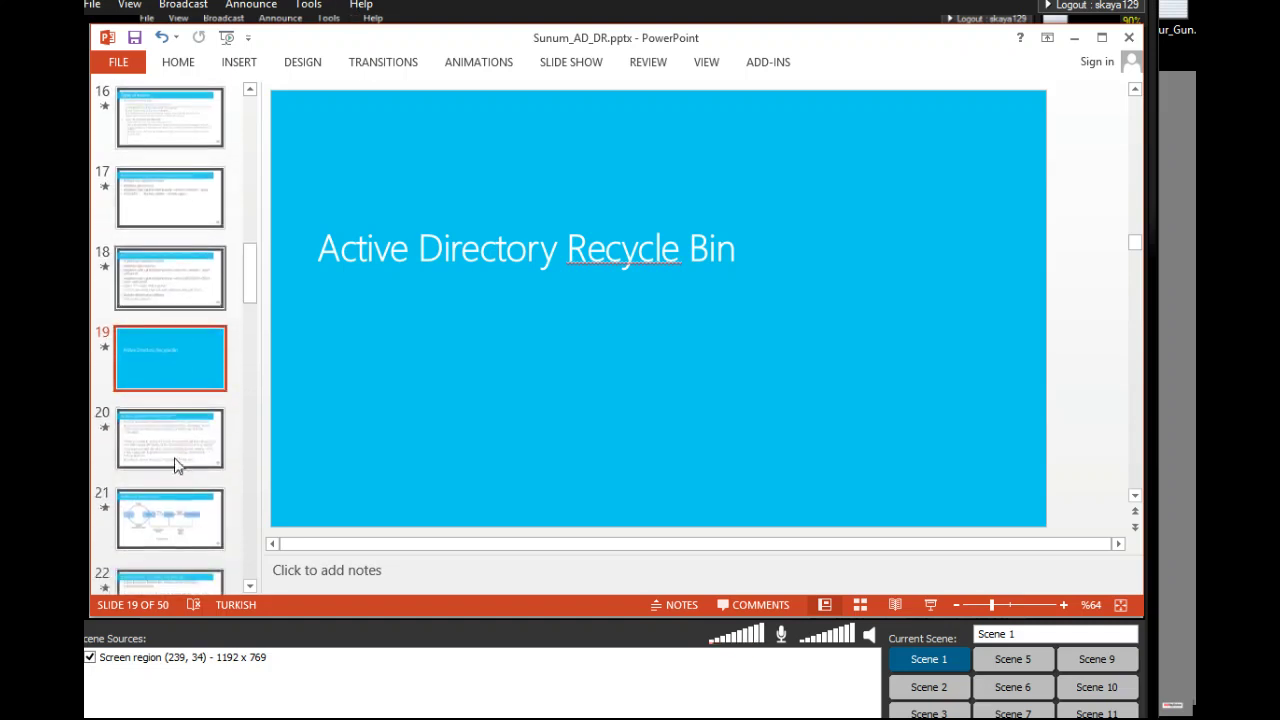
left_click(176, 467)
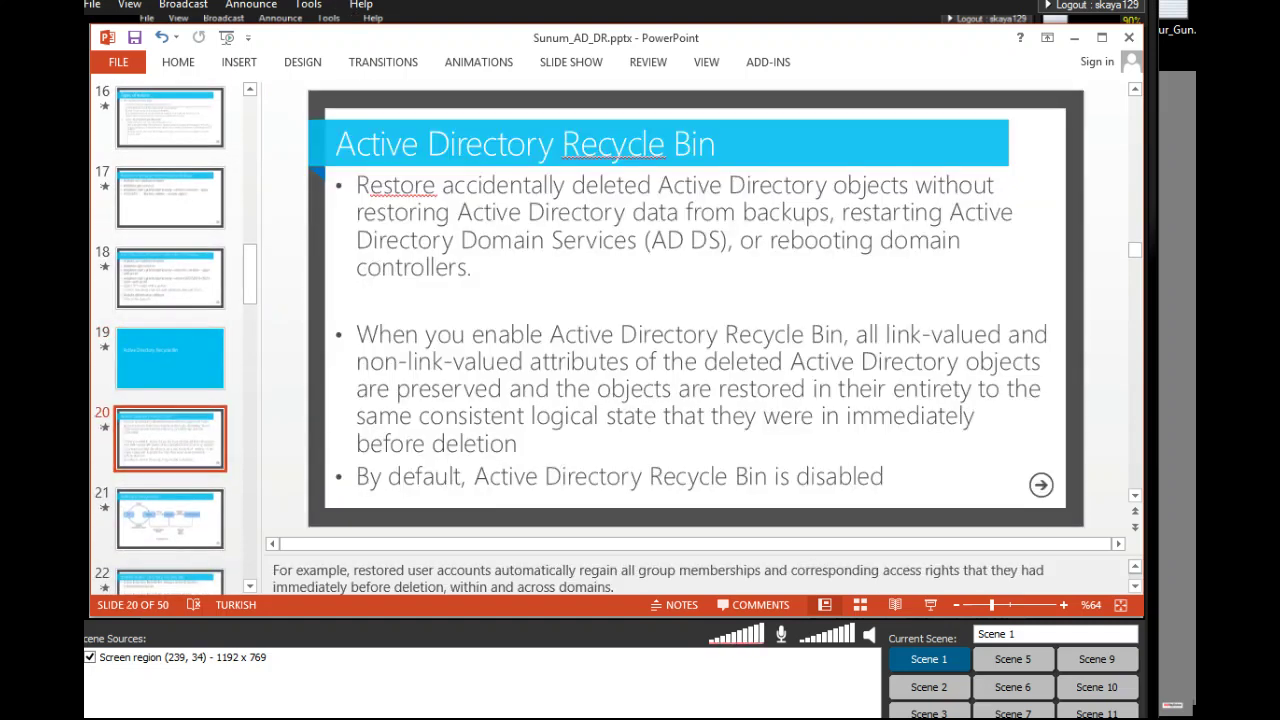
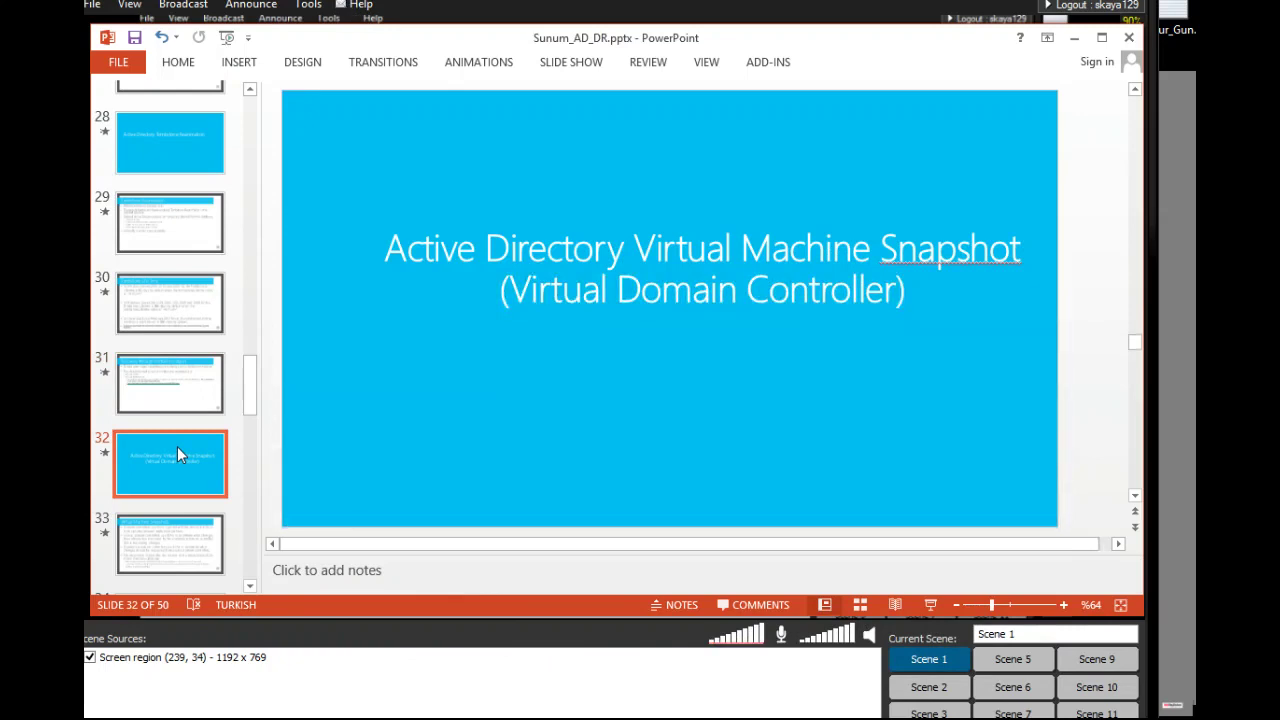
left_click(170, 392)
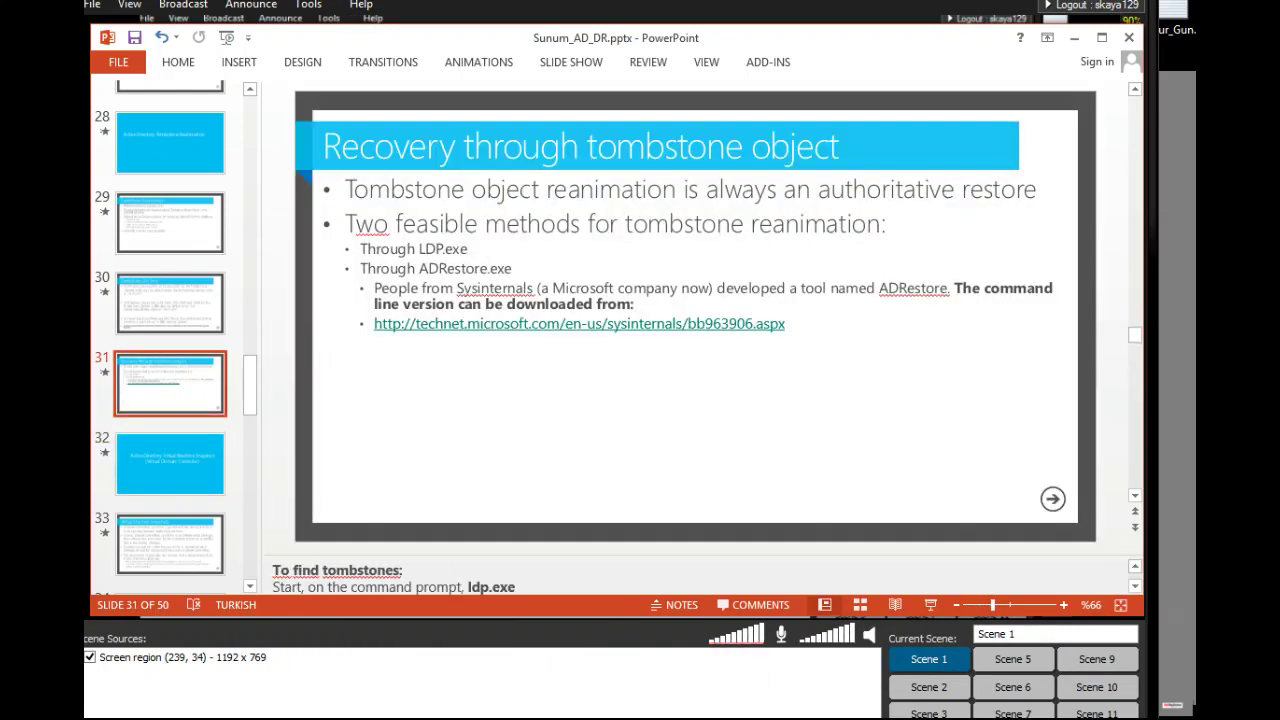
Switch to the Remote Desktop session showing the recovery progress and close the empty text editor window.
key("alt+Tab")
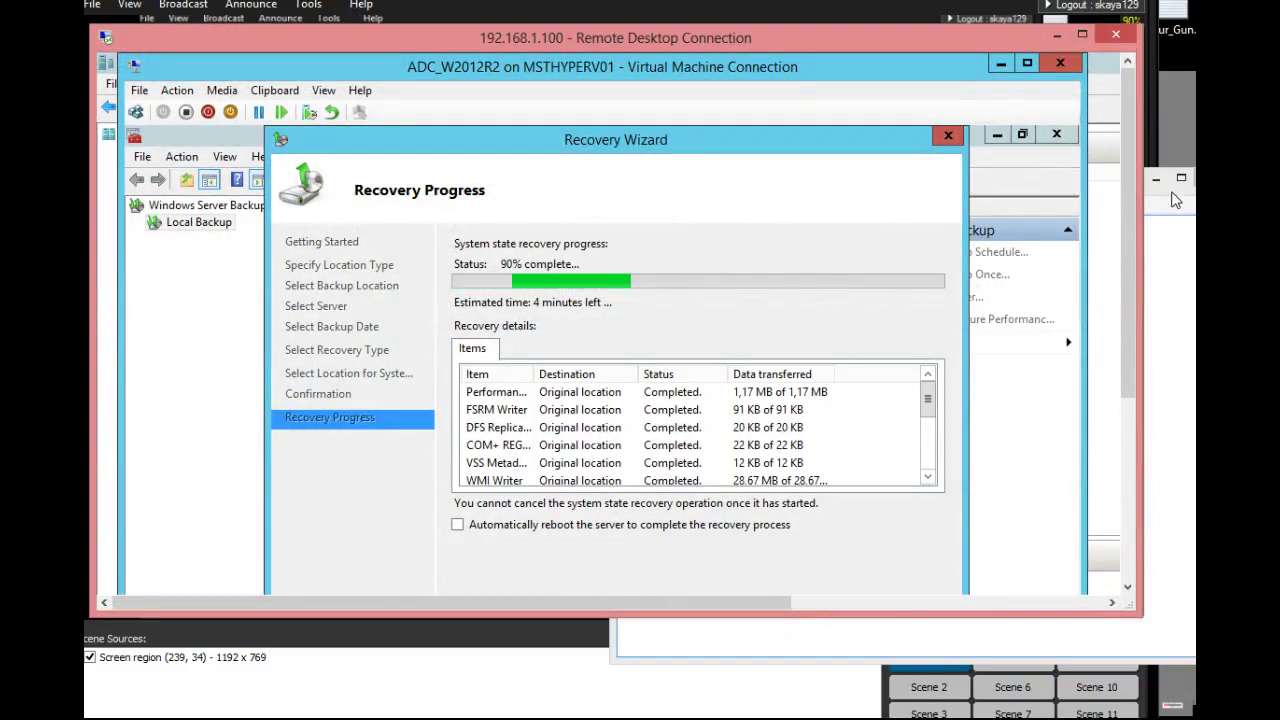
left_click_drag(1171, 191, 1279, 515)
key("super+Right")
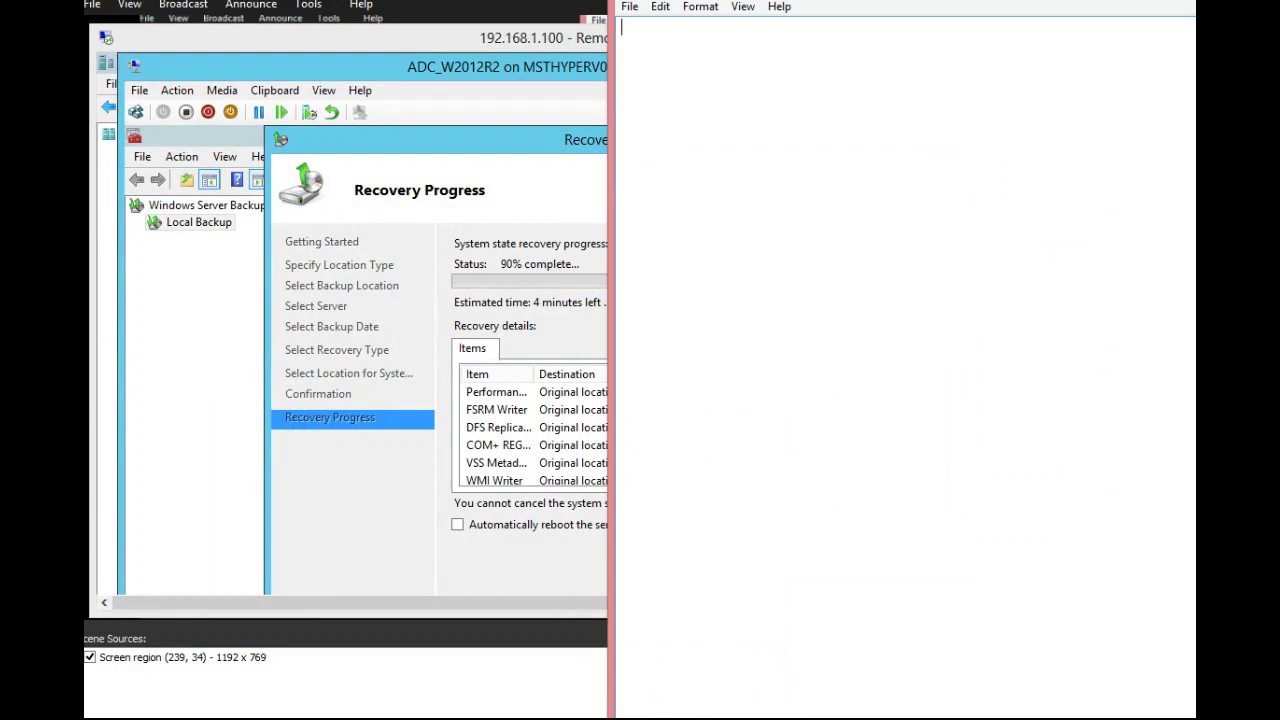
key("alt+F4")
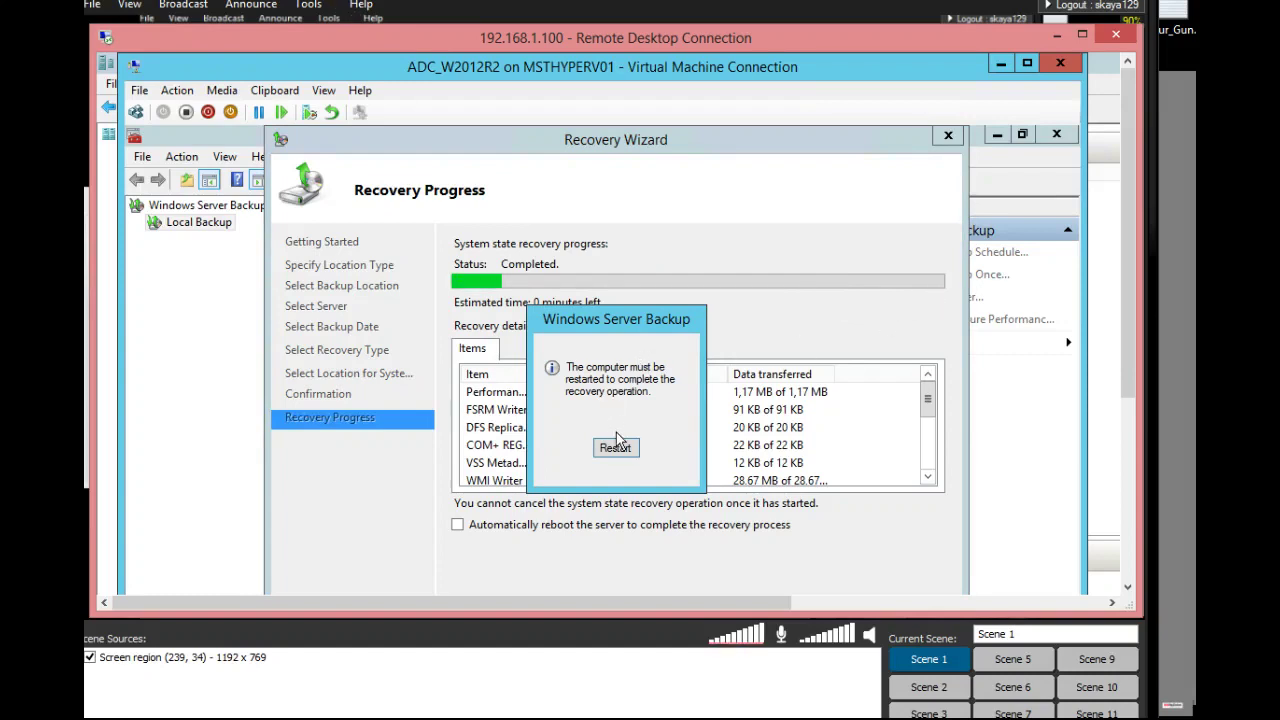
Open PowerShell as administrator on the domain controller, and start NTDSUTIL from a CMD session.
left_click_drag(1132, 377, 1134, 515)
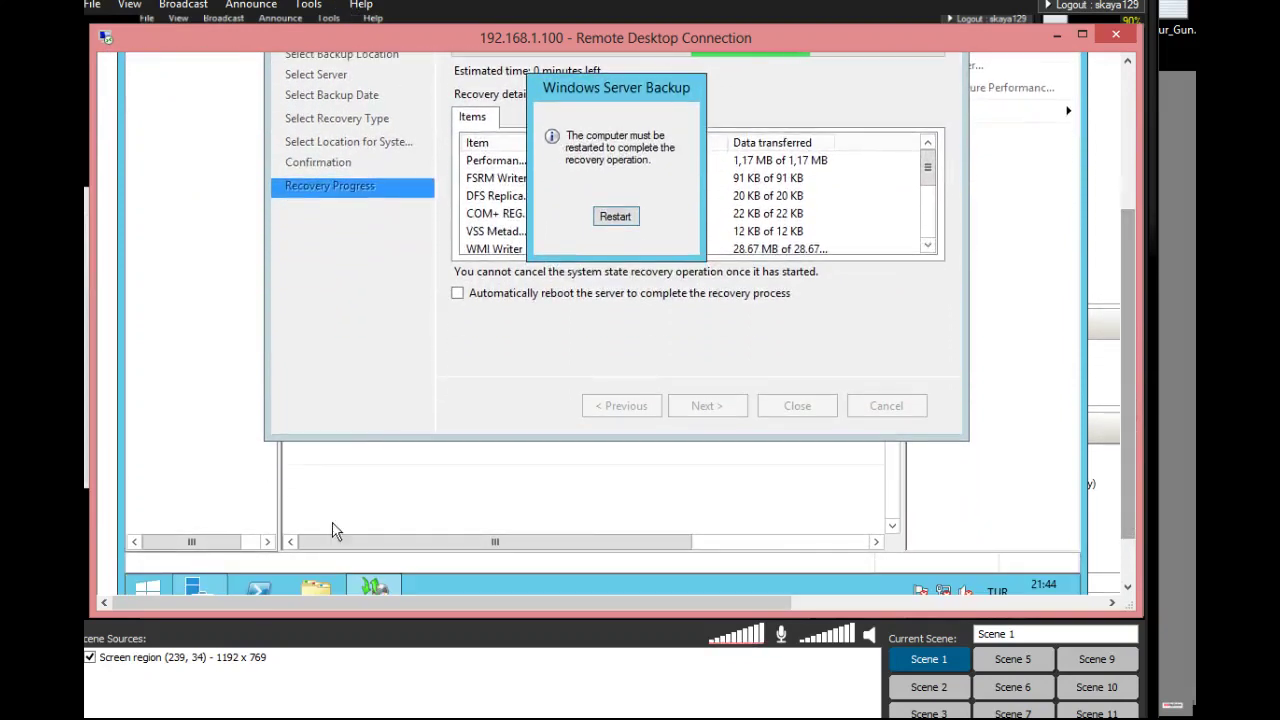
right_click(255, 588)
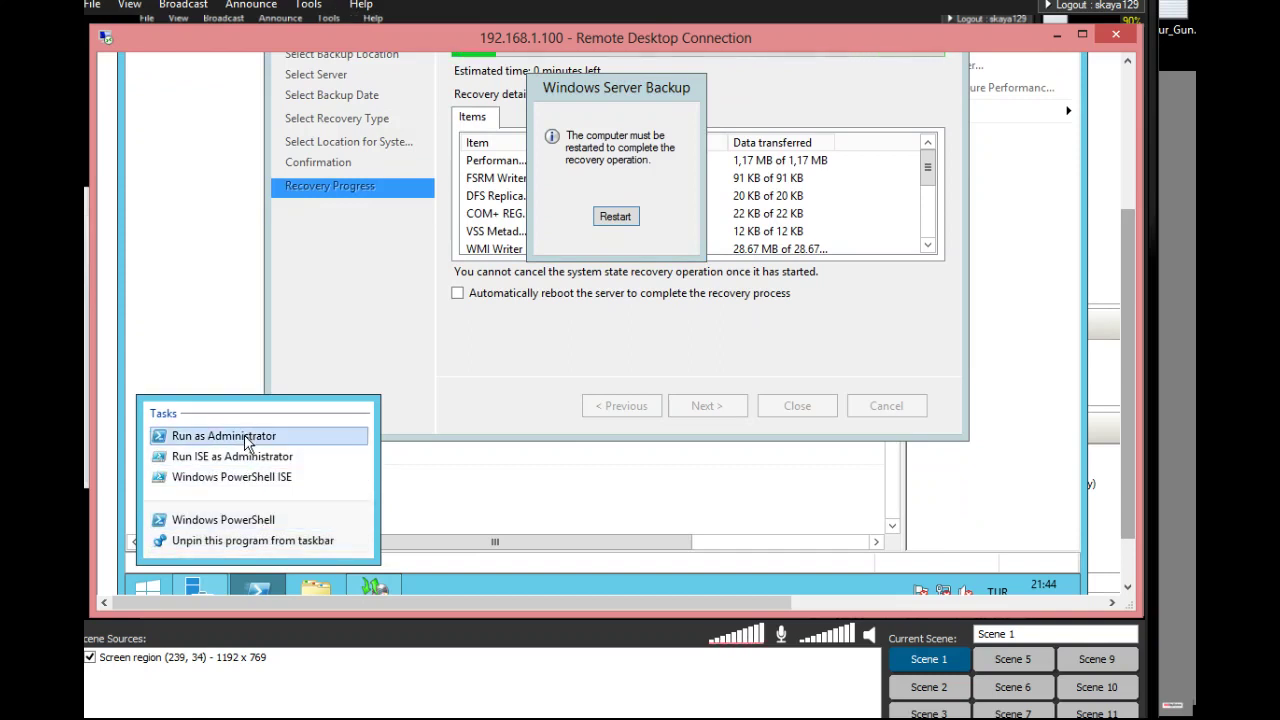
left_click(247, 438)
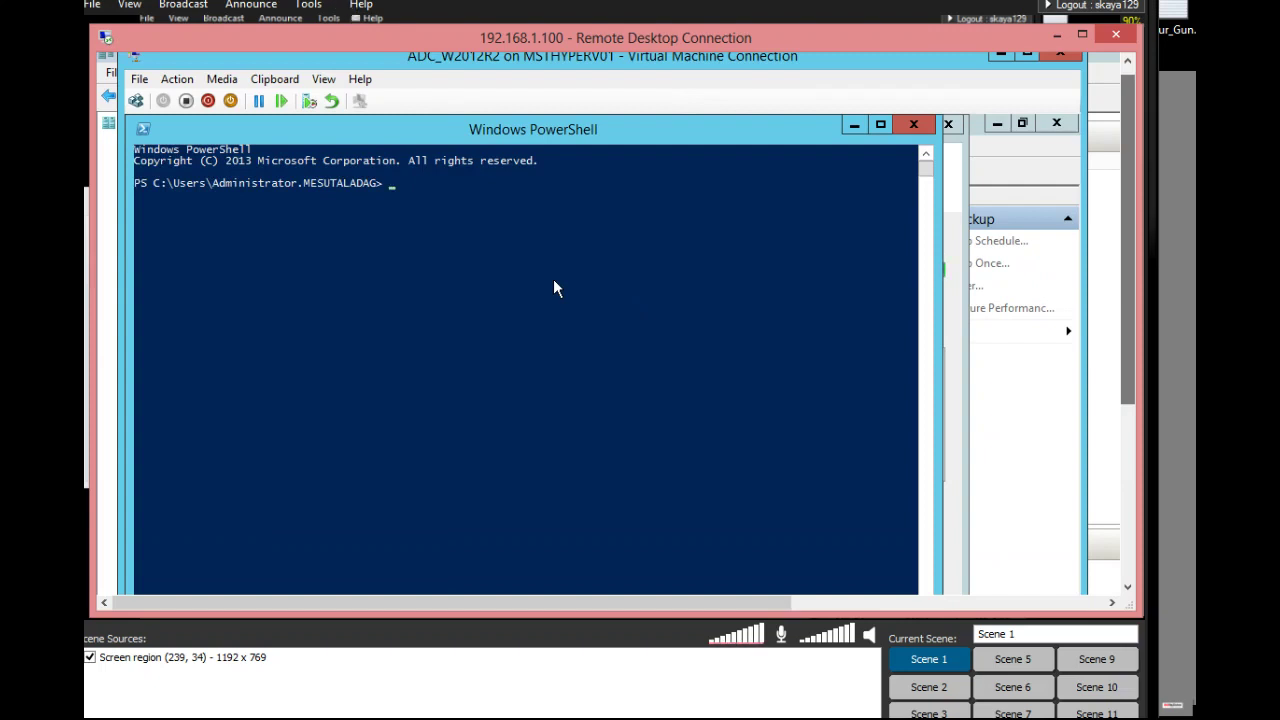
type("CMD")
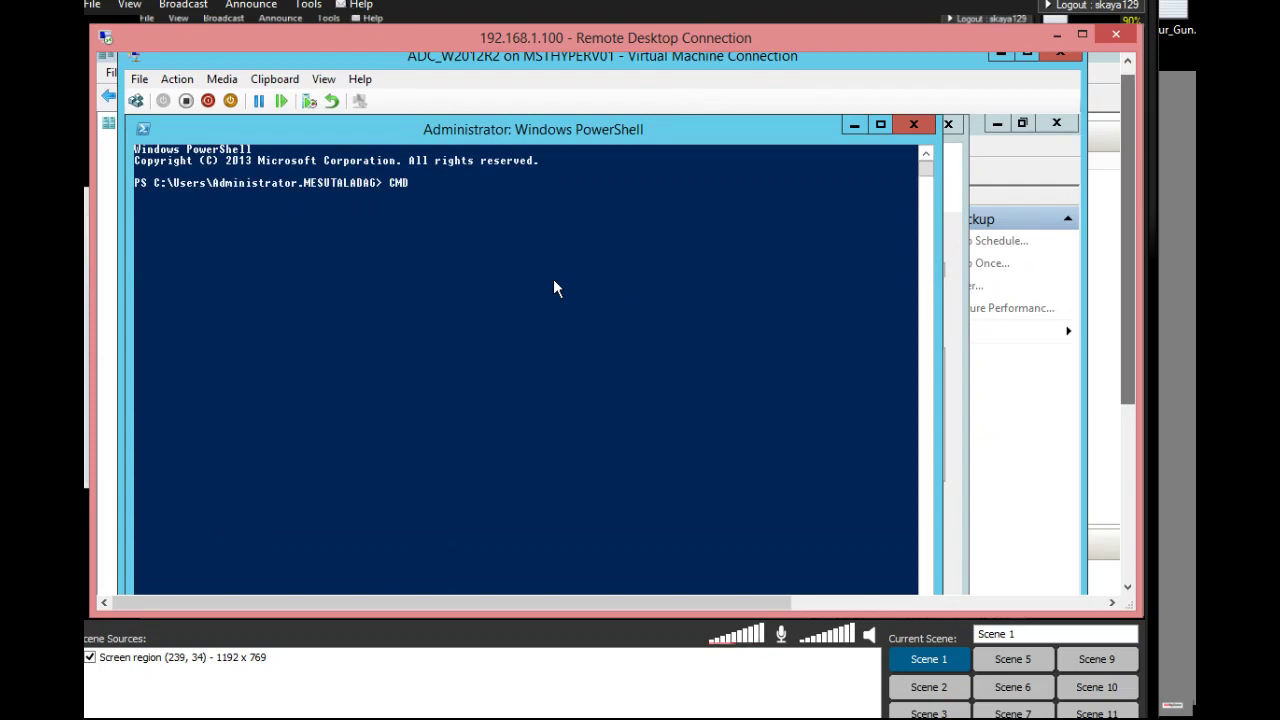
key("Return")
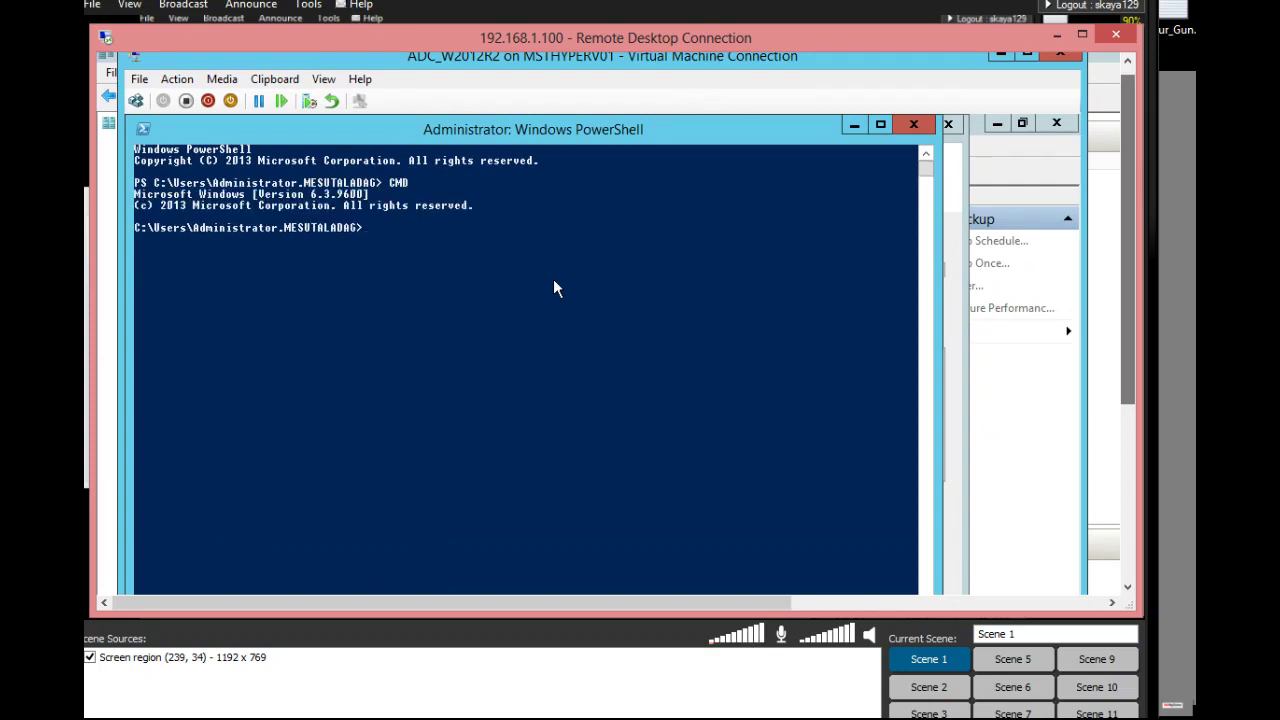
type("NTDSUTIL")
key("Return")
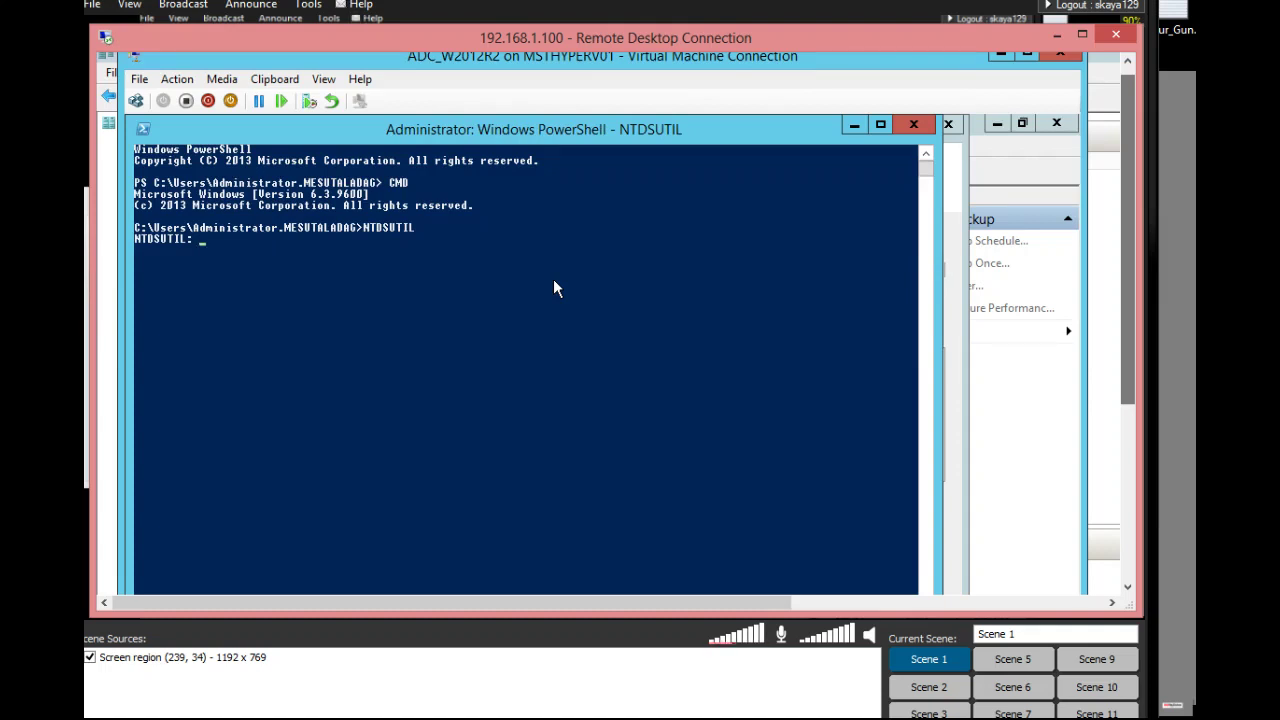
Display the NTDSUTIL help and examine the Authoritative restore command in it.
type("help")
key("Return")
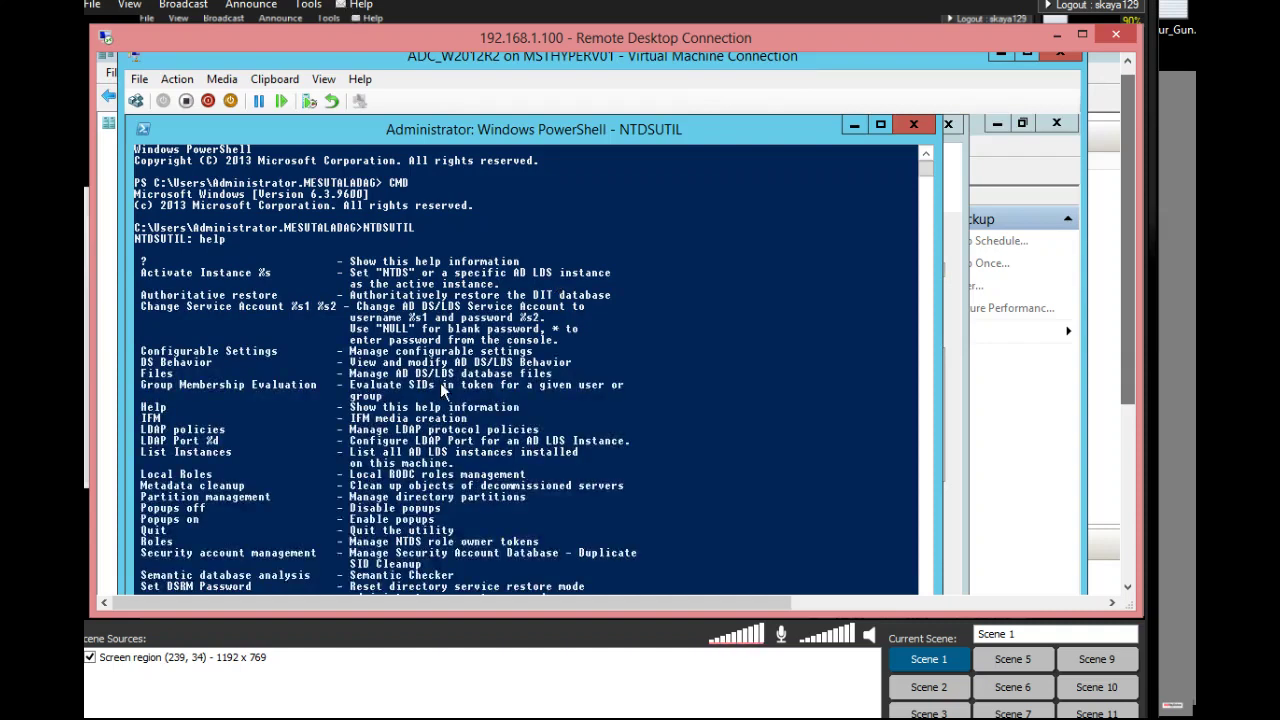
left_click(141, 295)
left_click_drag(219, 300, 286, 300)
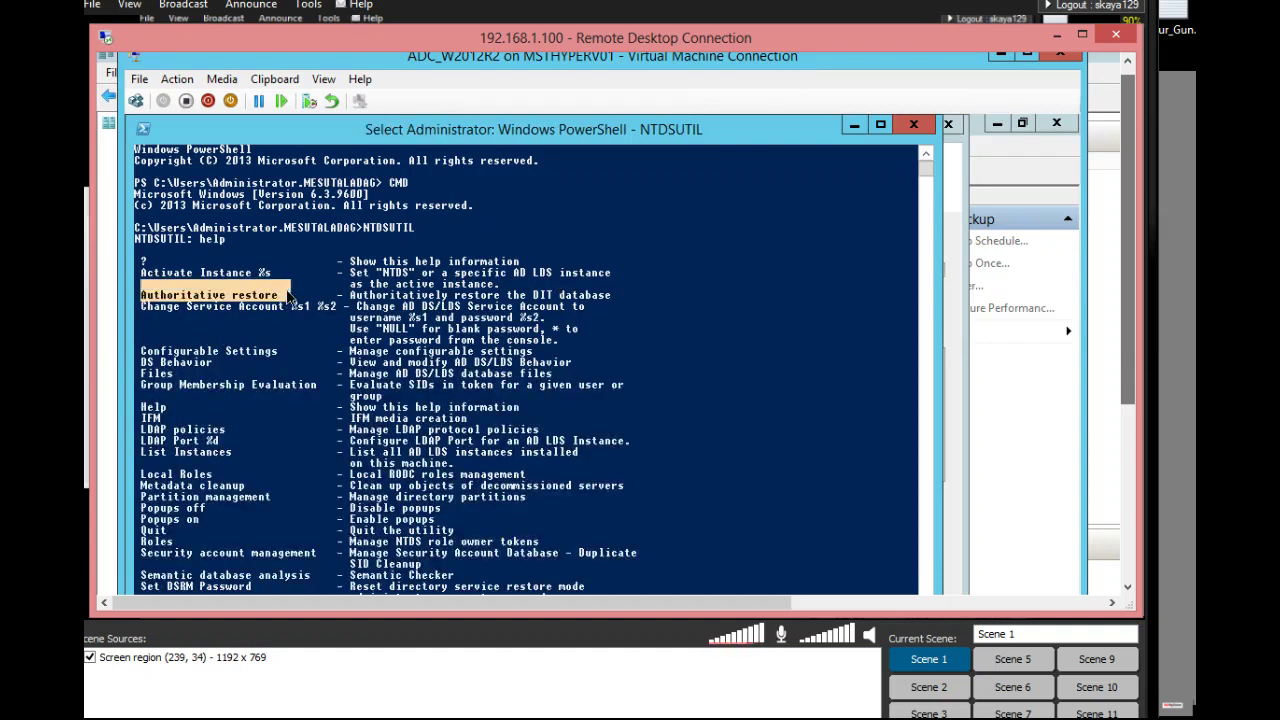
scroll(320, 318, "down", 2)
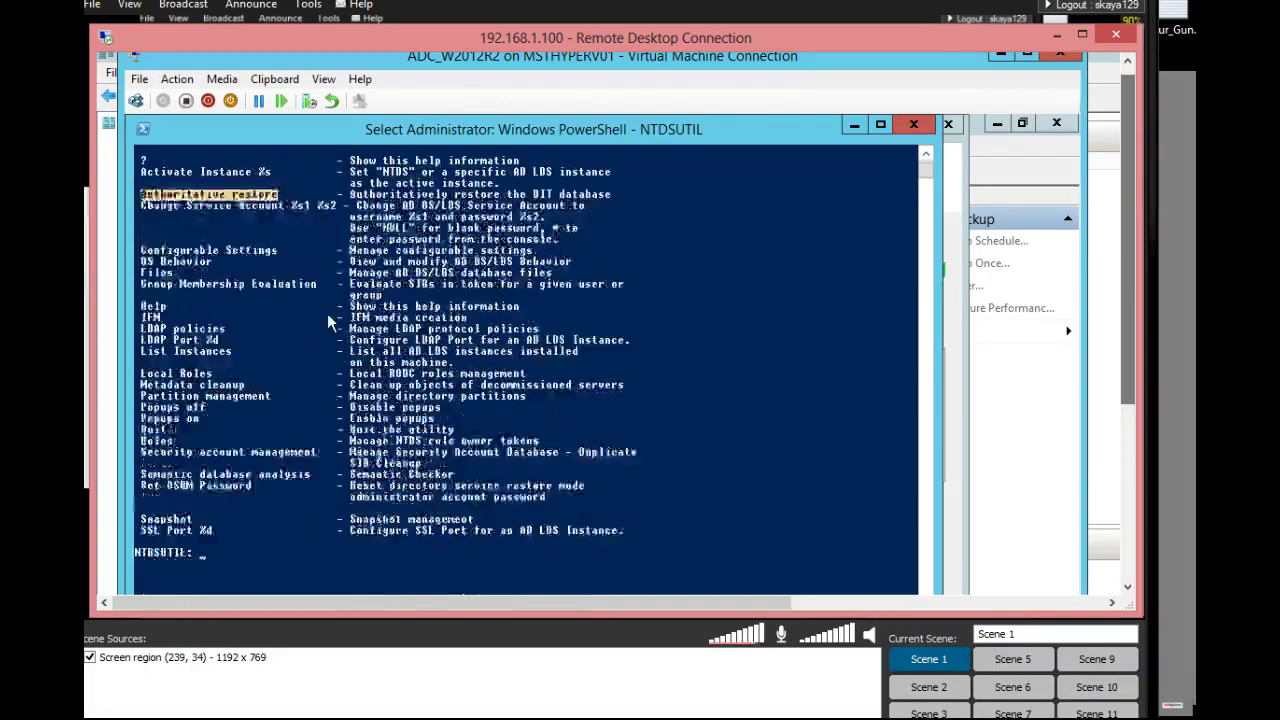
key("Return")
Try to enter the authoritative restore context of NTDSUTIL without an activated instance.
type("aut")
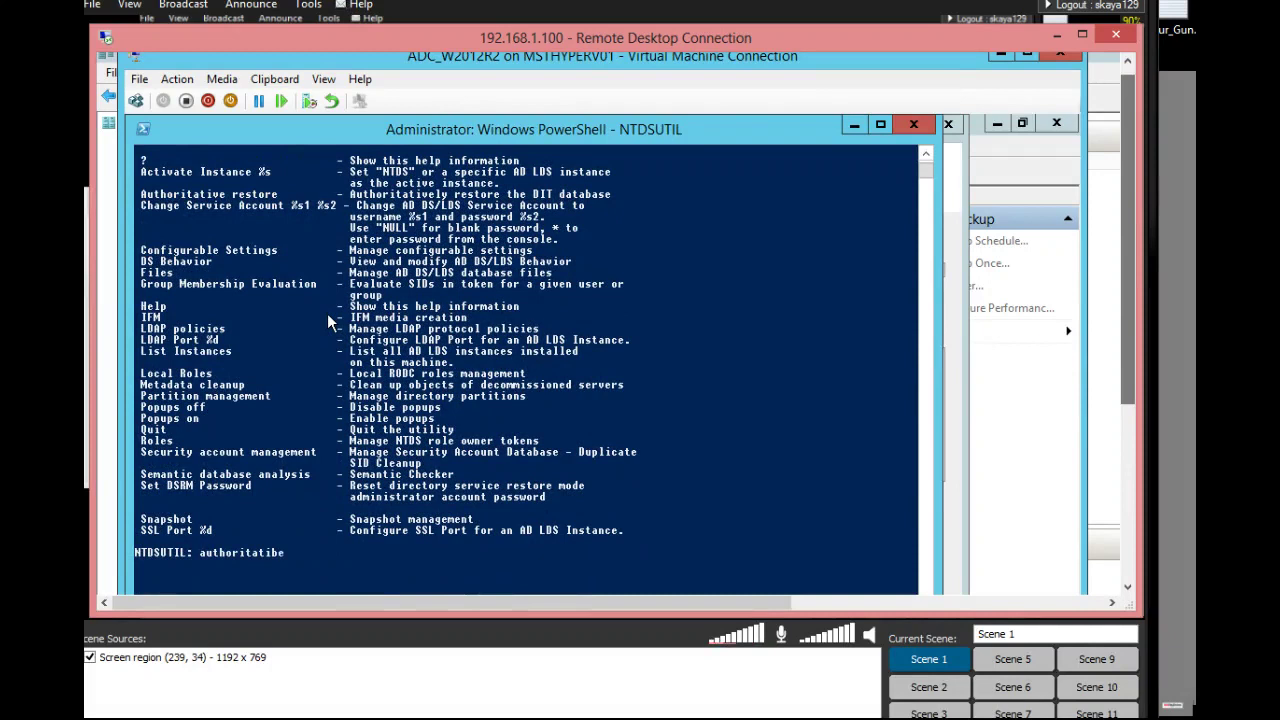
type("horitative restore")
key("Return")
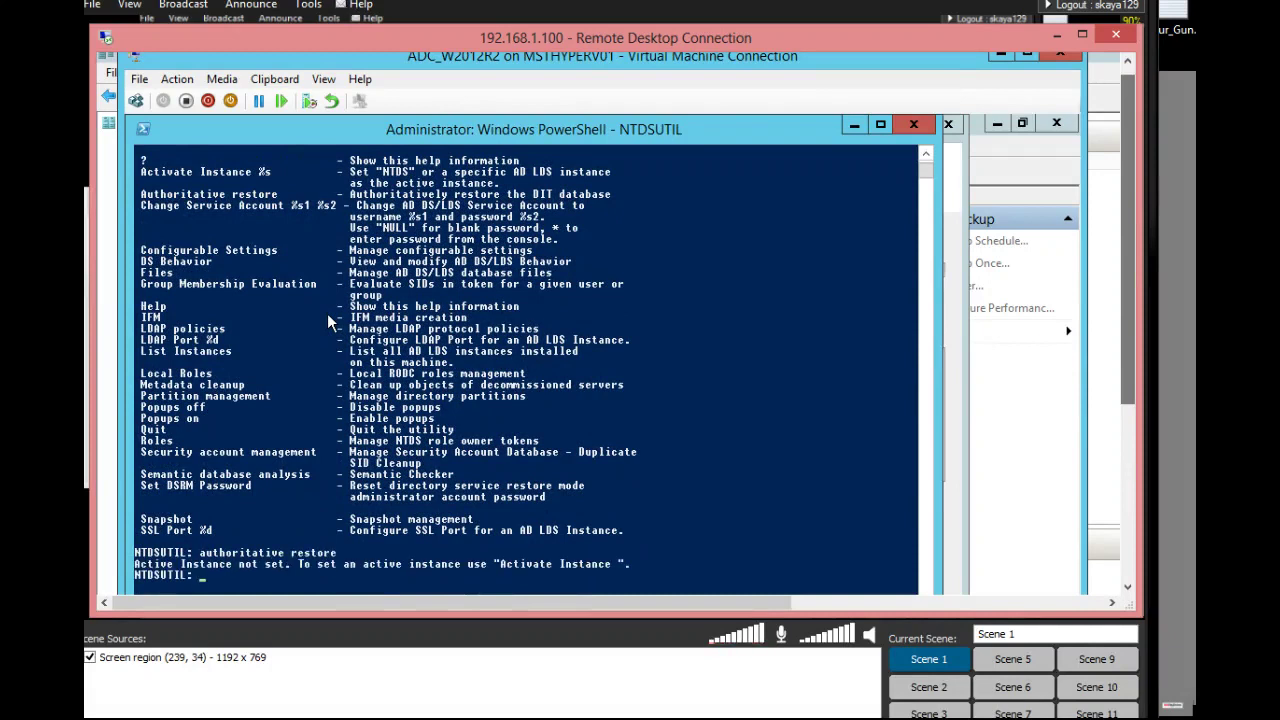
Activate the NTDS instance and enter the authoritative restore context.
type("activate in")
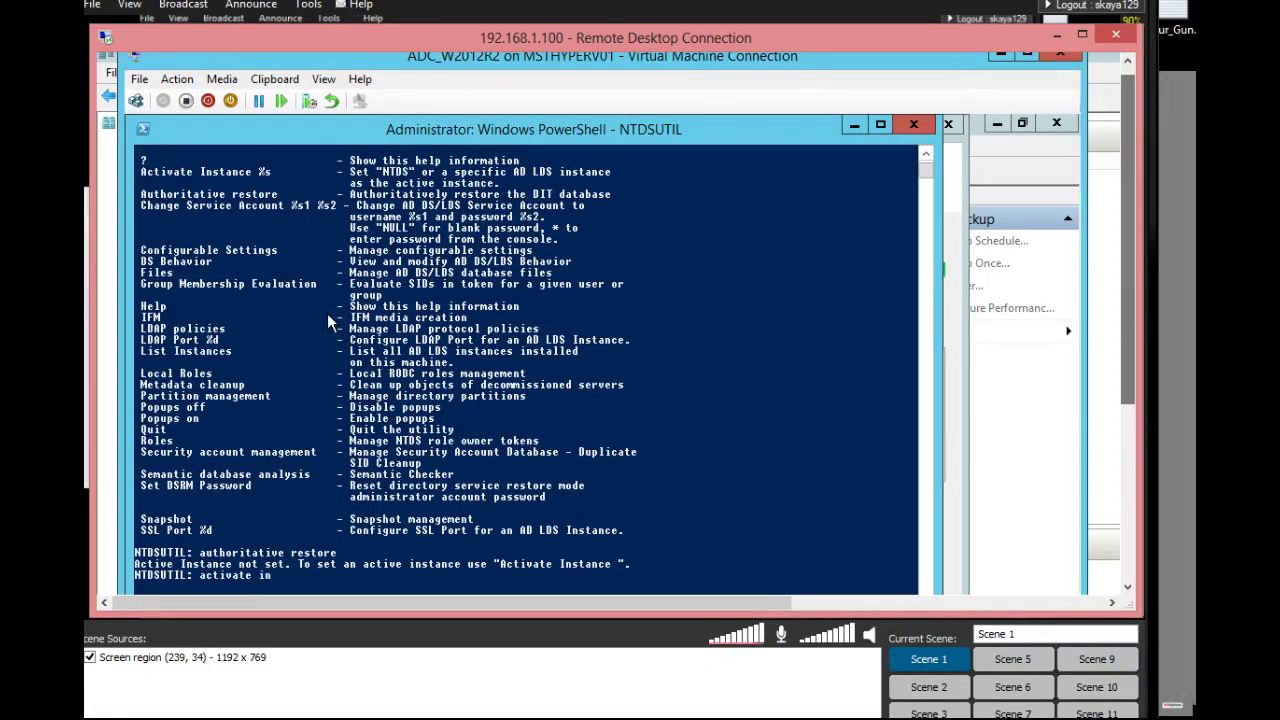
type("stance NTDS")
key("Return")
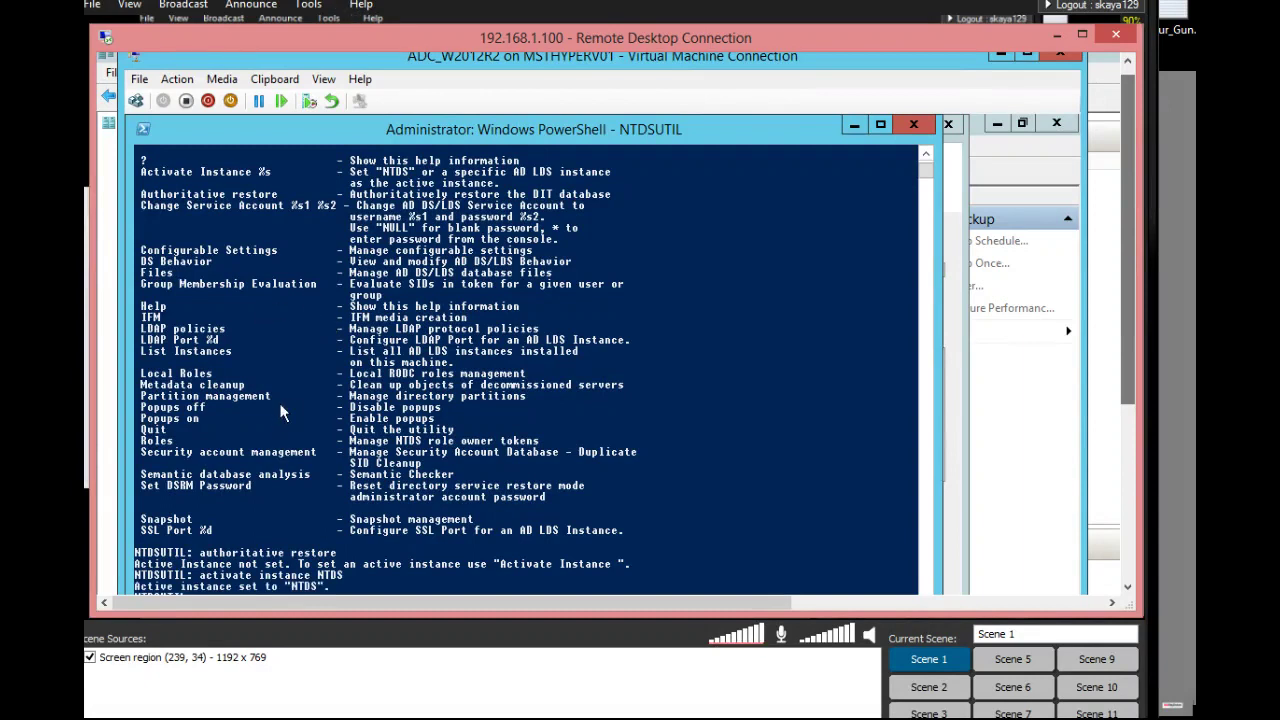
scroll(282, 405, "down", 4)
key("Up")
key("Up")
key("Return")
Display the authoritative restore help and examine the Restore object and Restore subtree commands.
type("HELP")
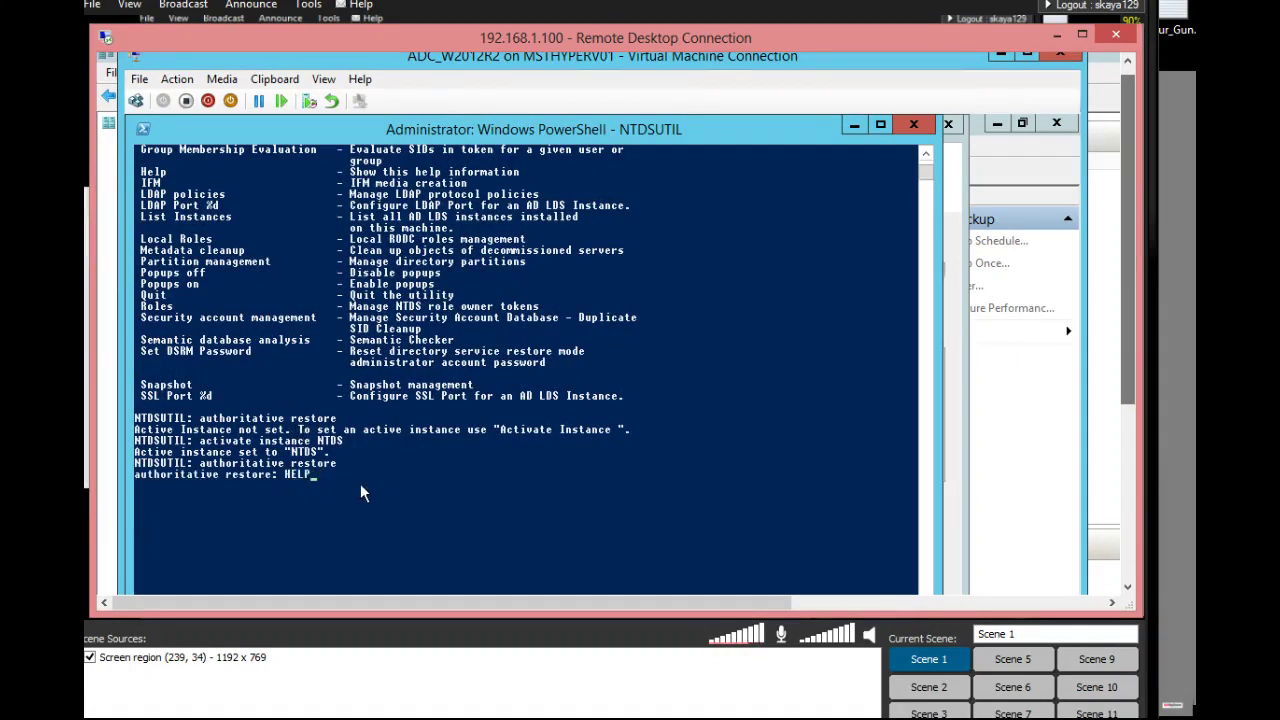
key("Return")
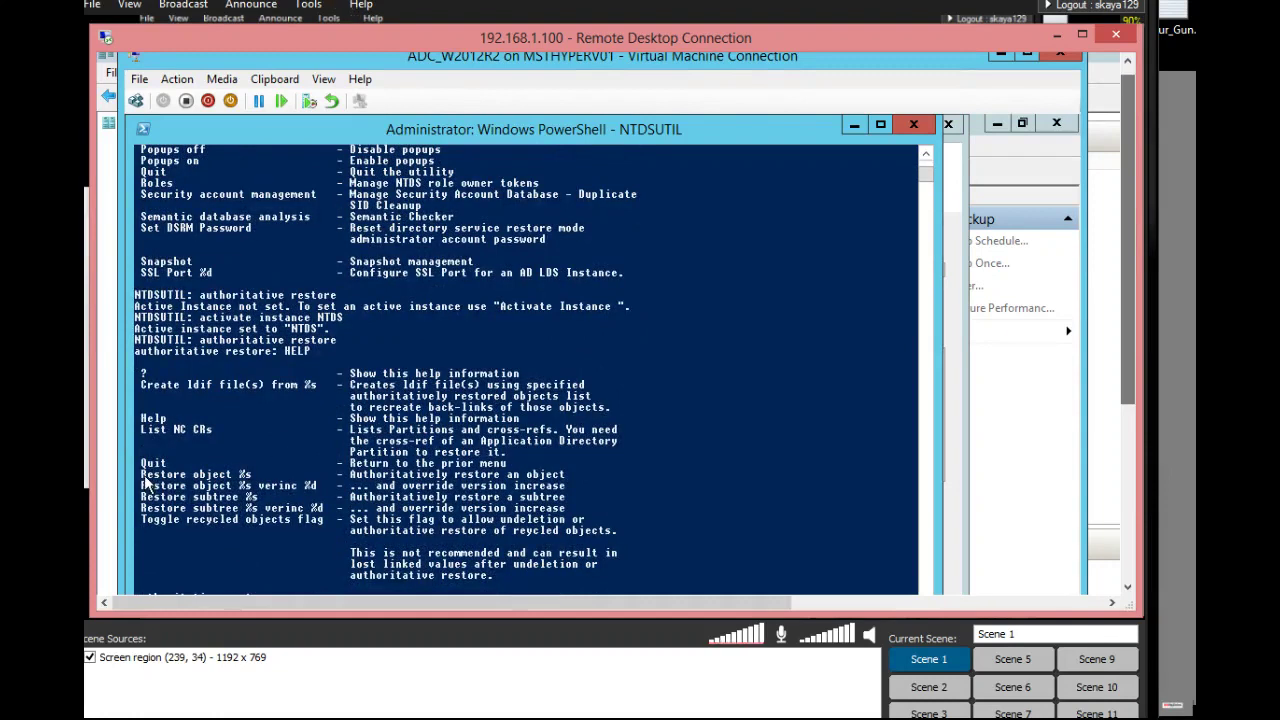
left_click_drag(144, 480, 232, 481)
left_click_drag(142, 497, 240, 506)
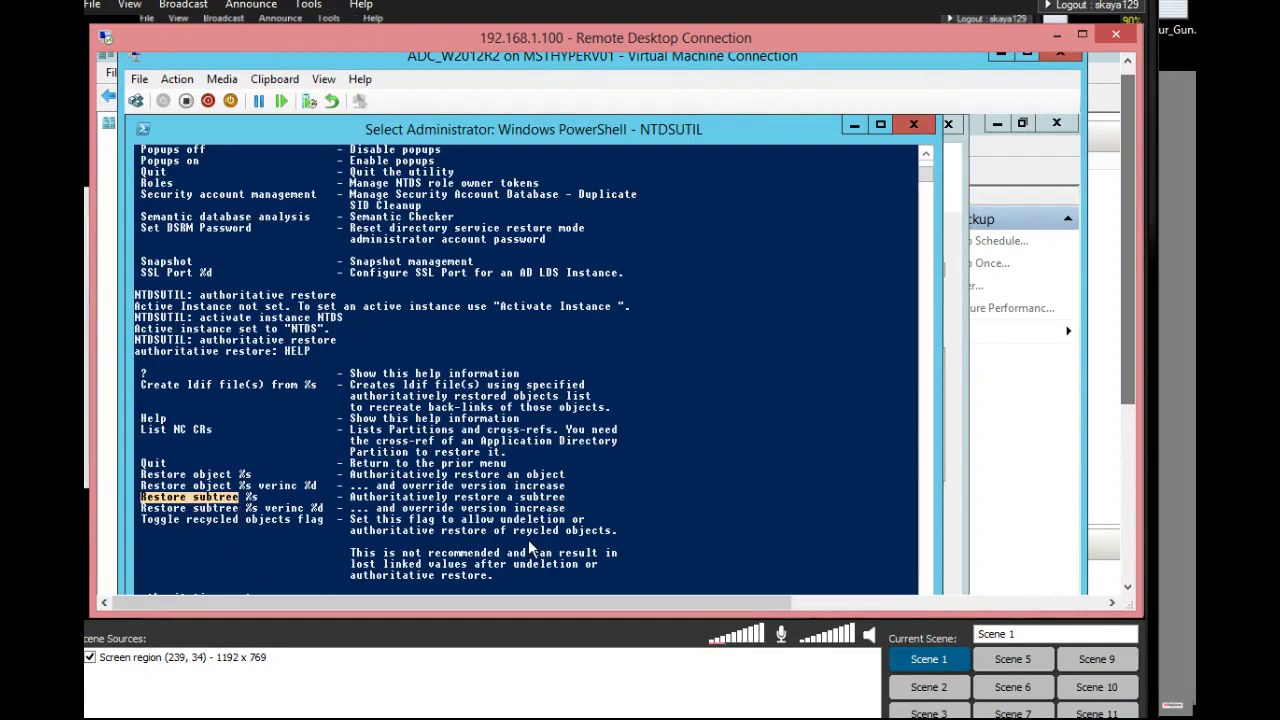
scroll(528, 539, "down", 2)
Authoritatively restore the object "CN=MyUser1,ou=Test,DC=mesutaladag,DC=local" and confirm the restore.
type("RE")
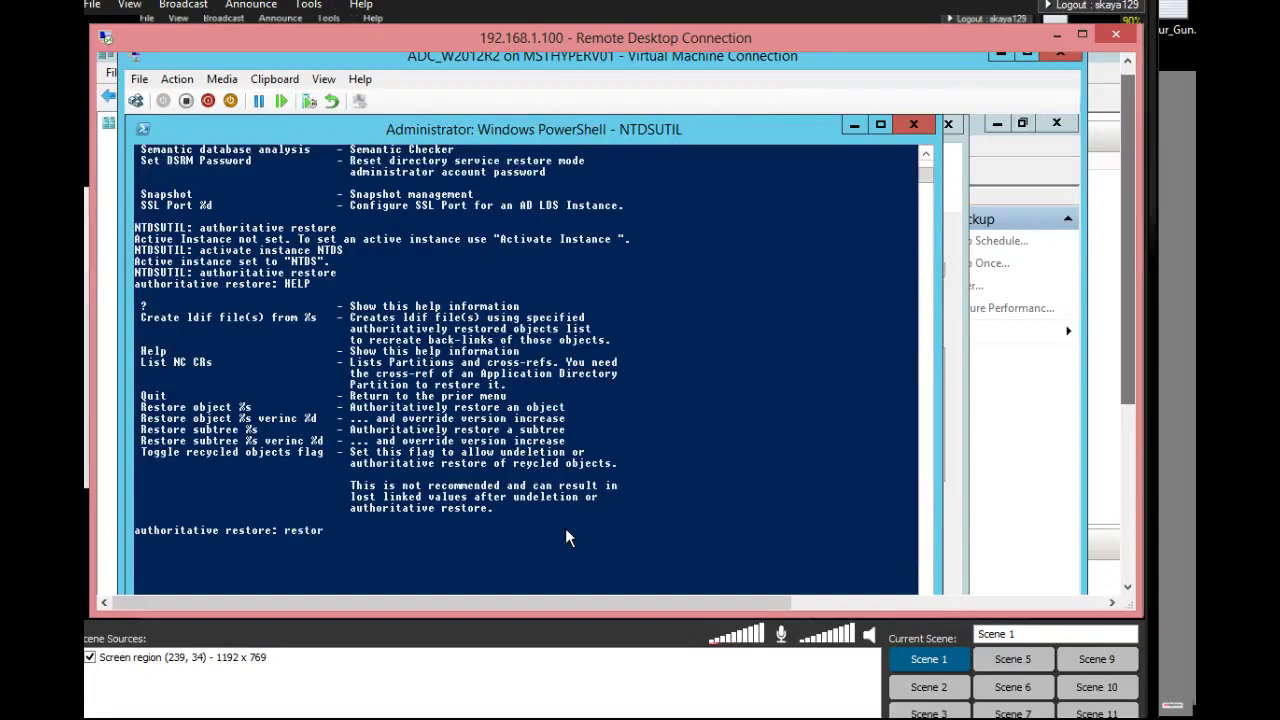
type("store object \"CN=MyUser1")
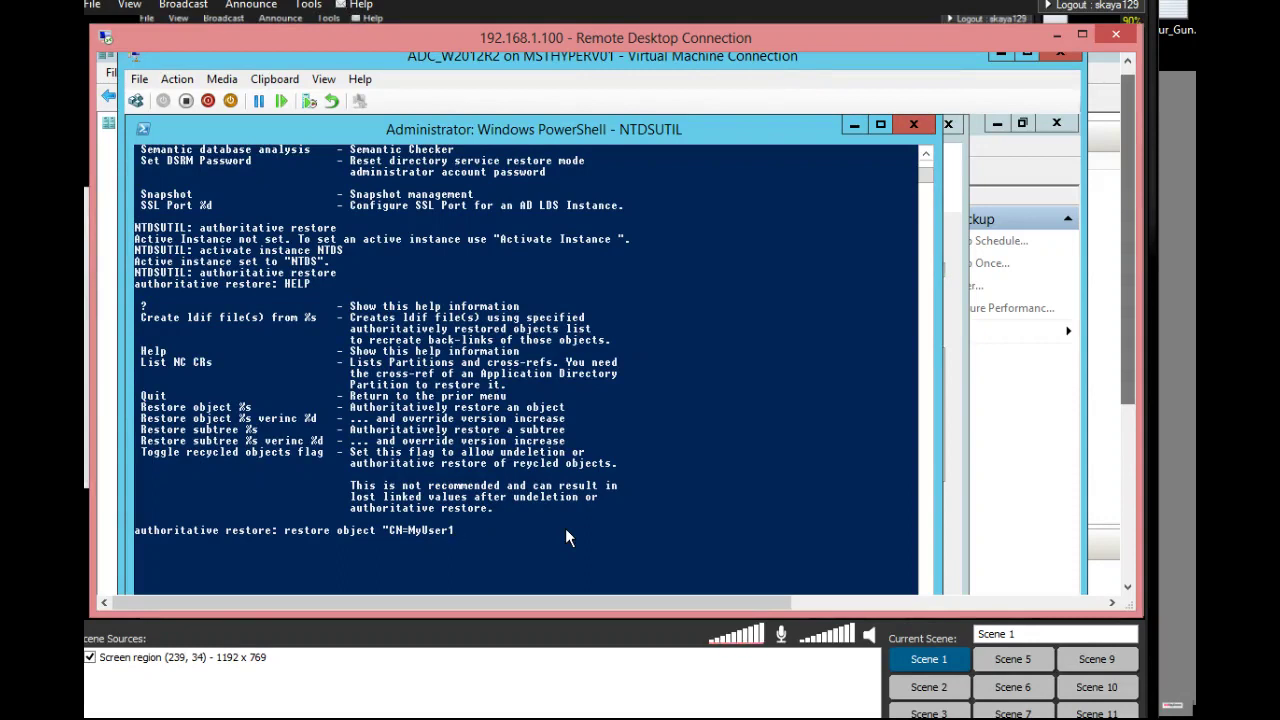
type("ou=")
type("Users")
key("BackSpace")
key("BackSpace")
key("BackSpace")
key("BackSpace")
key("BackSpace")
type("Tett,DC=mesutaladag")
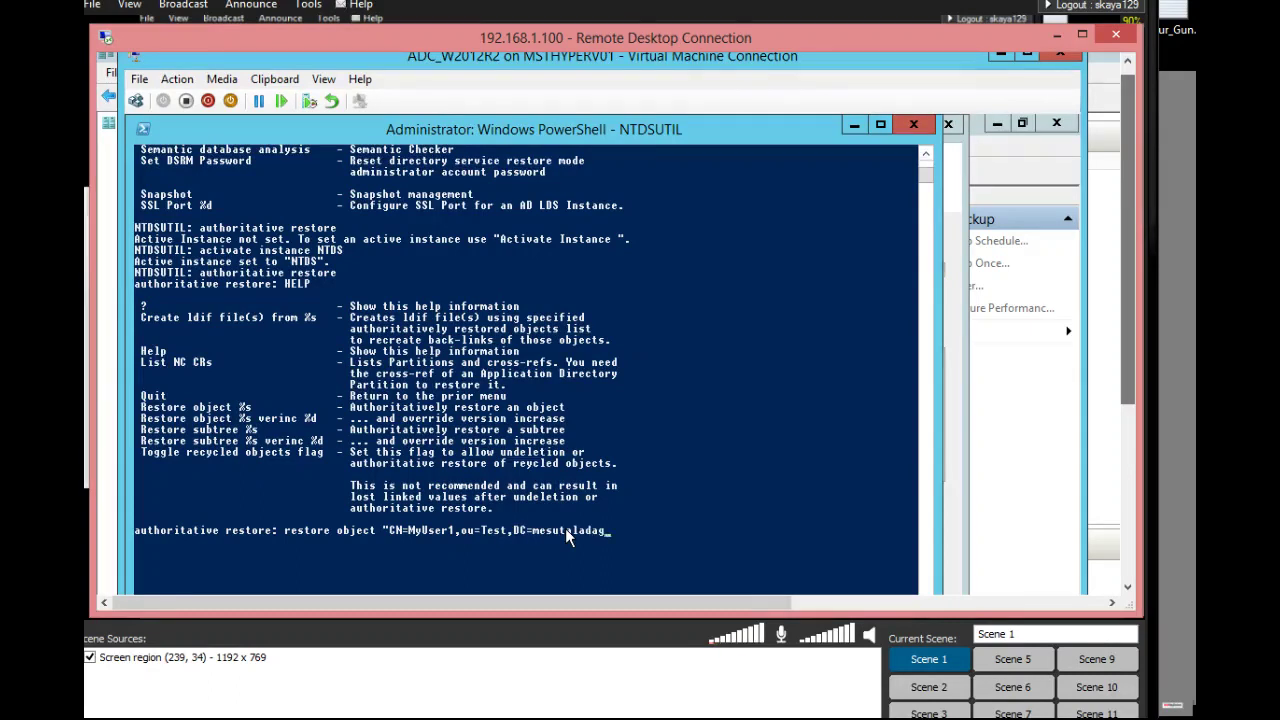
type(",DC=local\"")
key("Return")
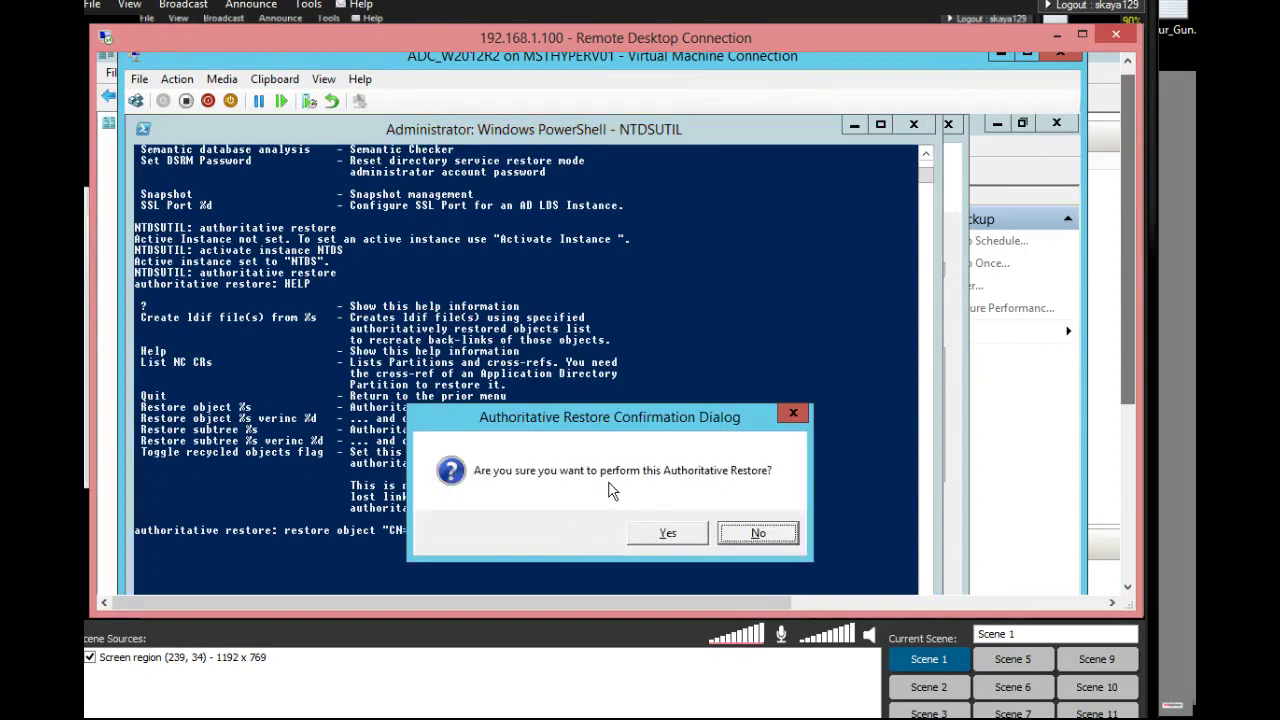
left_click(666, 536)
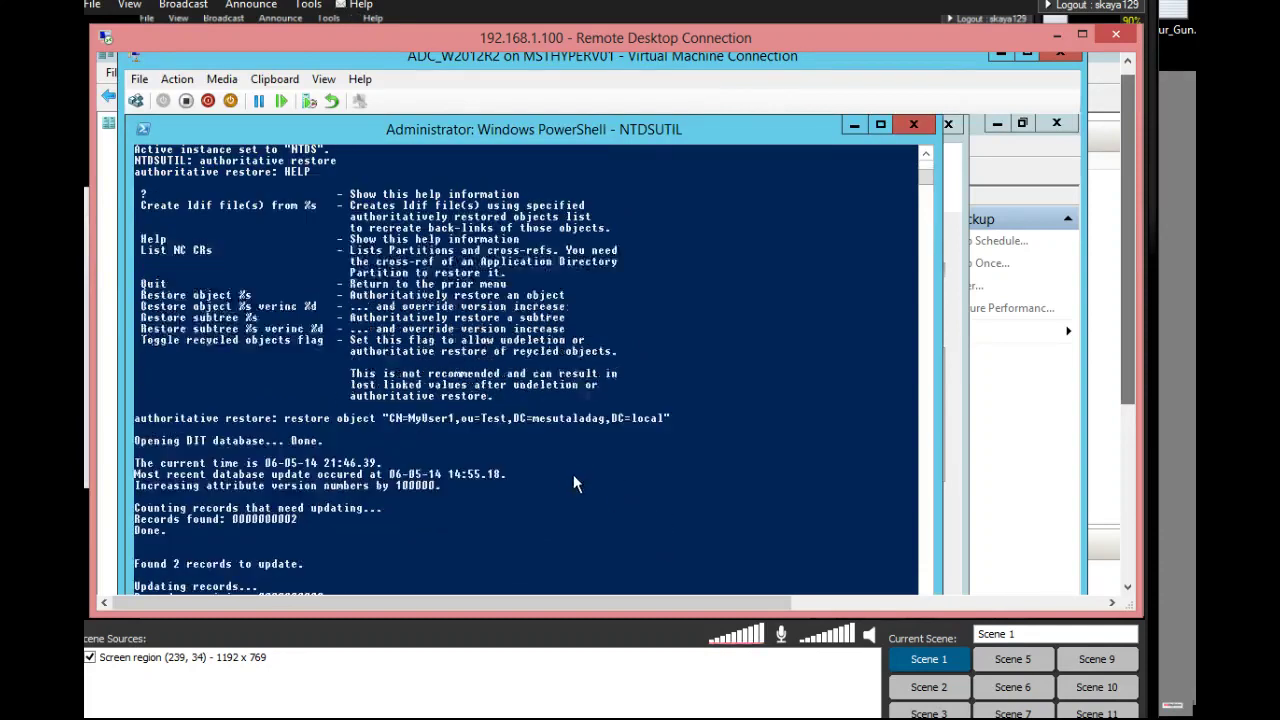
Examine the restore output for the timestamps, the attribute version increase and the updated records.
left_click_drag(153, 352, 268, 364)
left_click_drag(180, 375, 386, 388)
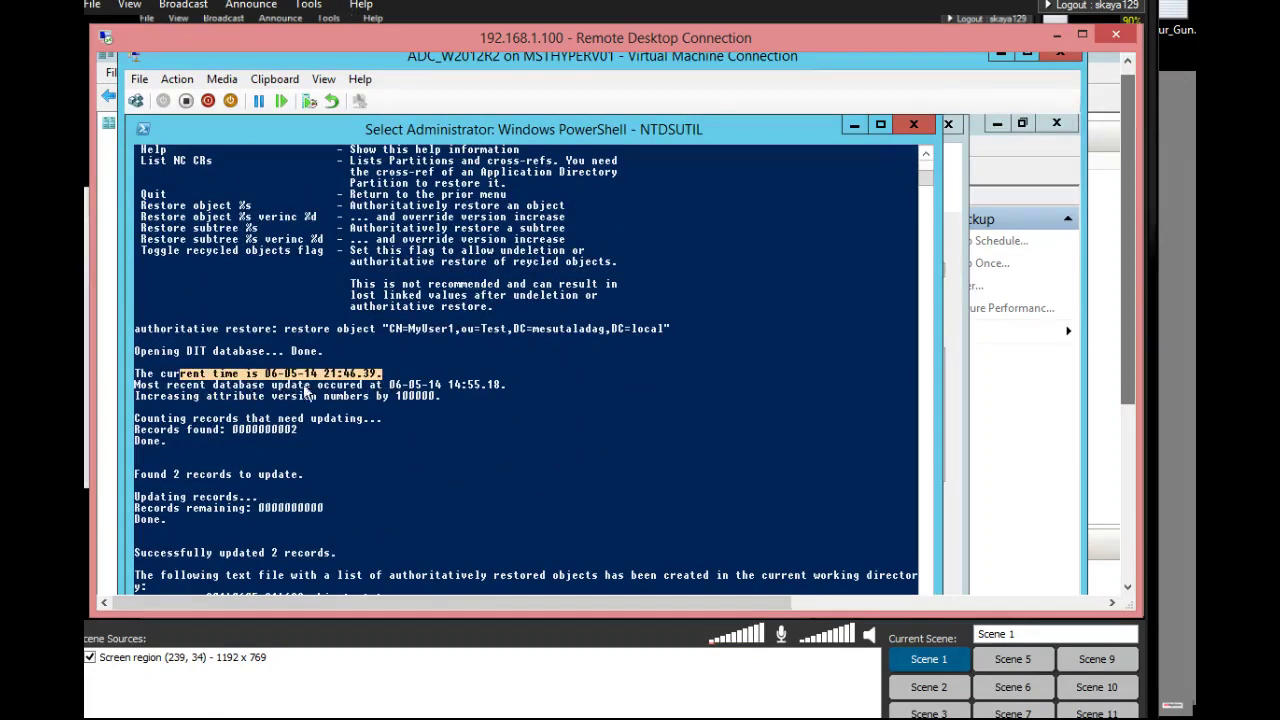
left_click_drag(386, 388, 506, 389)
left_click_drag(212, 400, 450, 396)
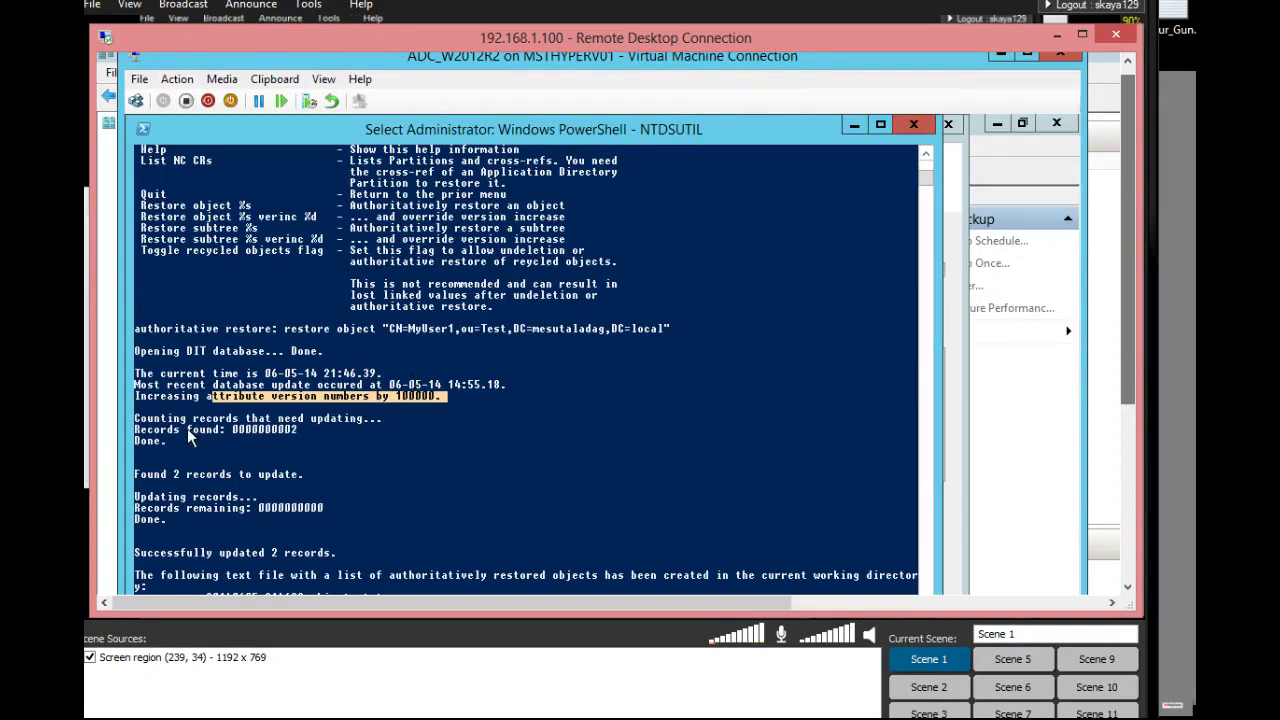
scroll(268, 479, "down", 3)
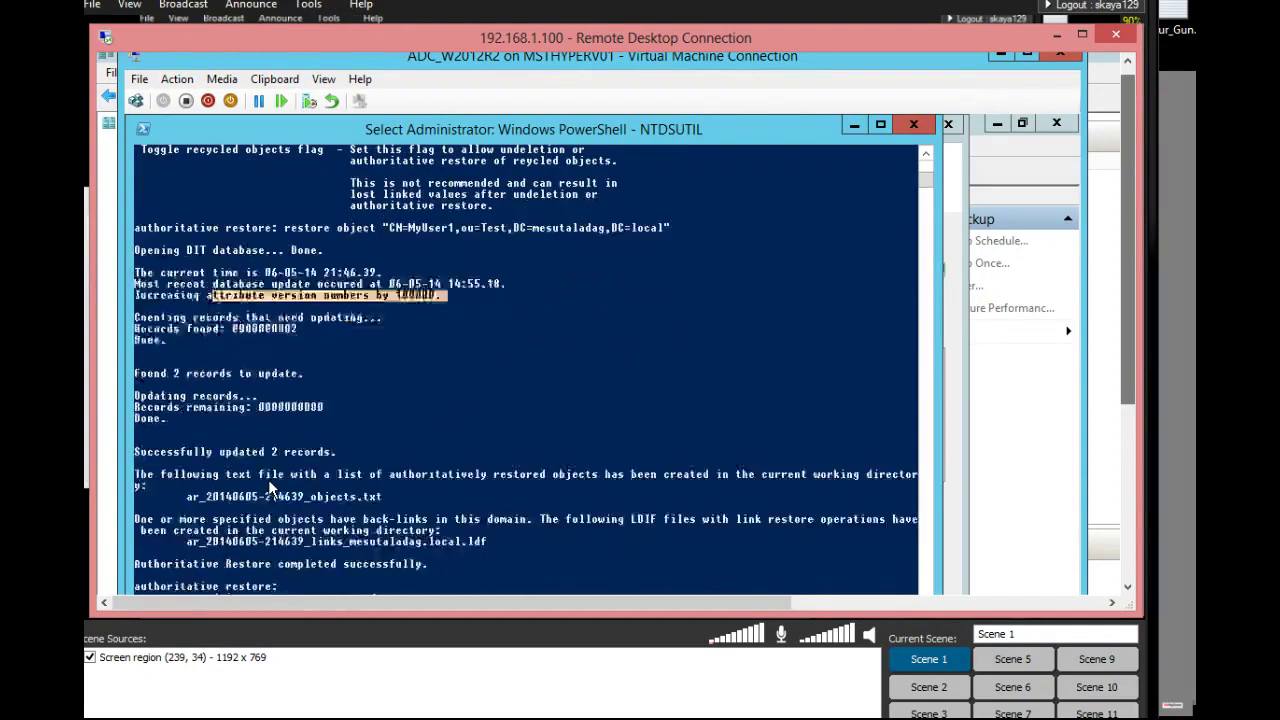
scroll(268, 479, "down", 2)
left_click_drag(162, 388, 327, 388)
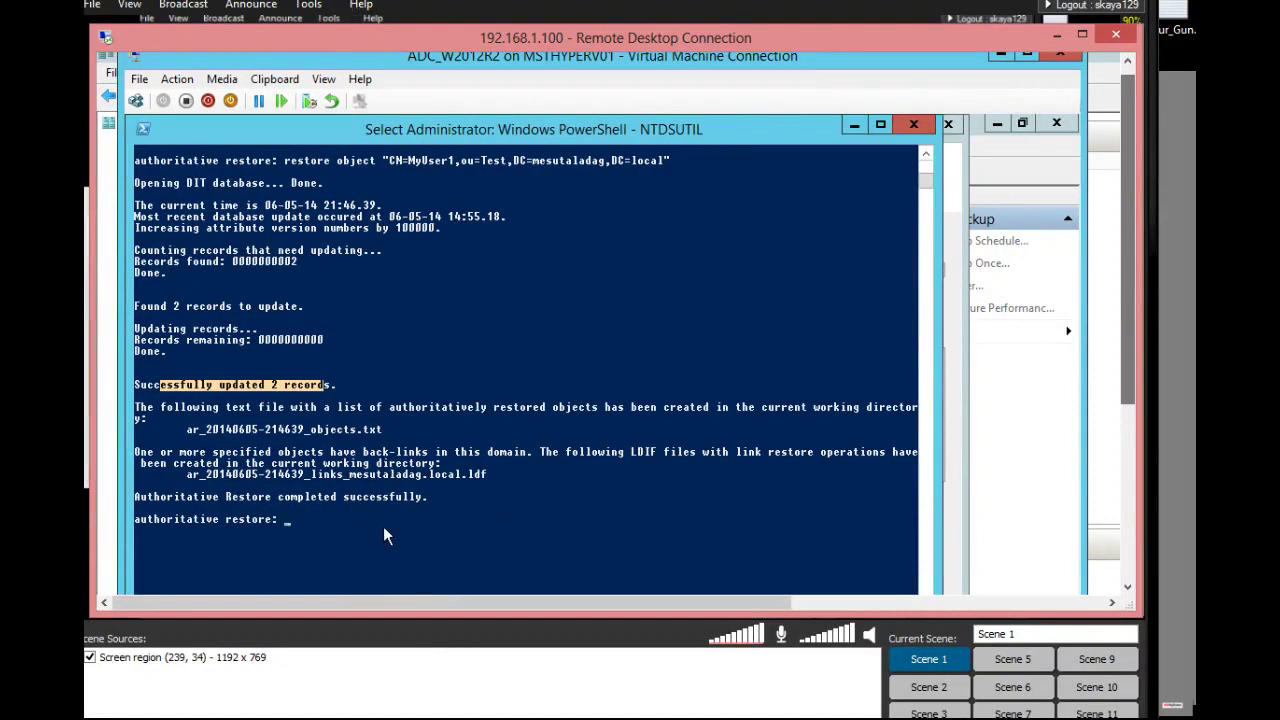
Leave the authoritative restore context and quit NTDSUTIL.
type("exit")
key("Return")
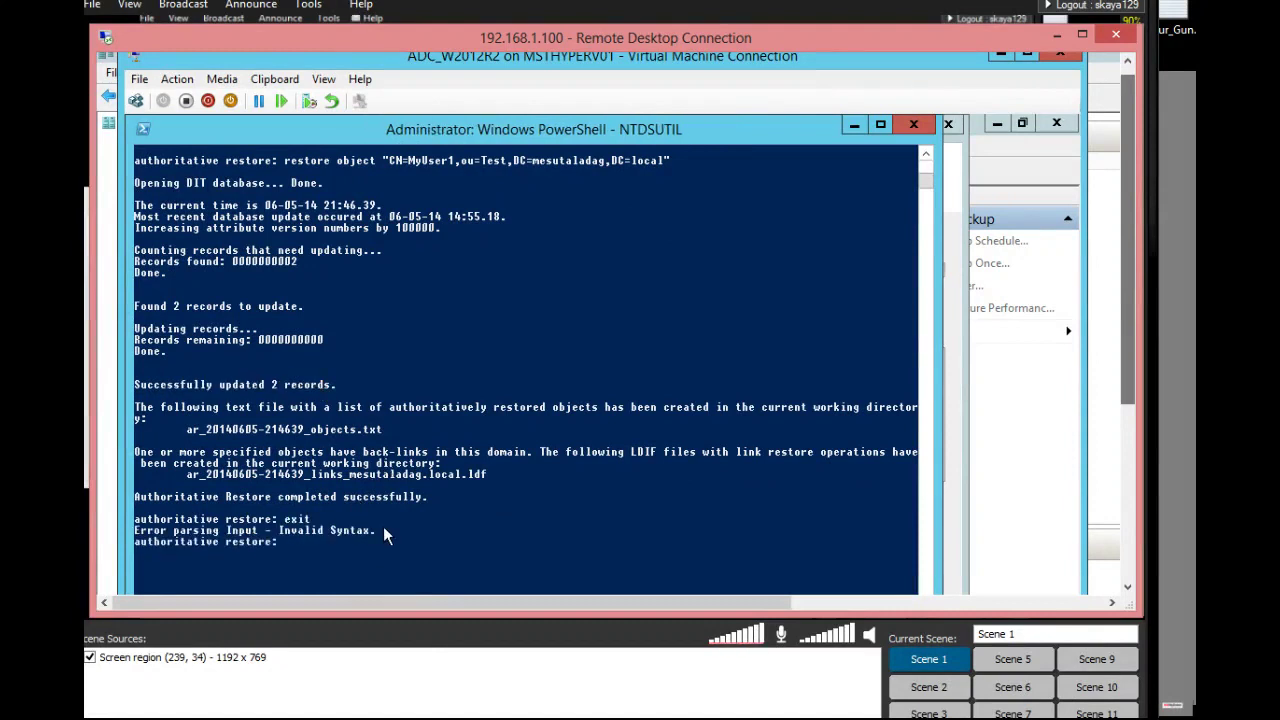
type("q")
key("Return")
type("q")
key("Return")
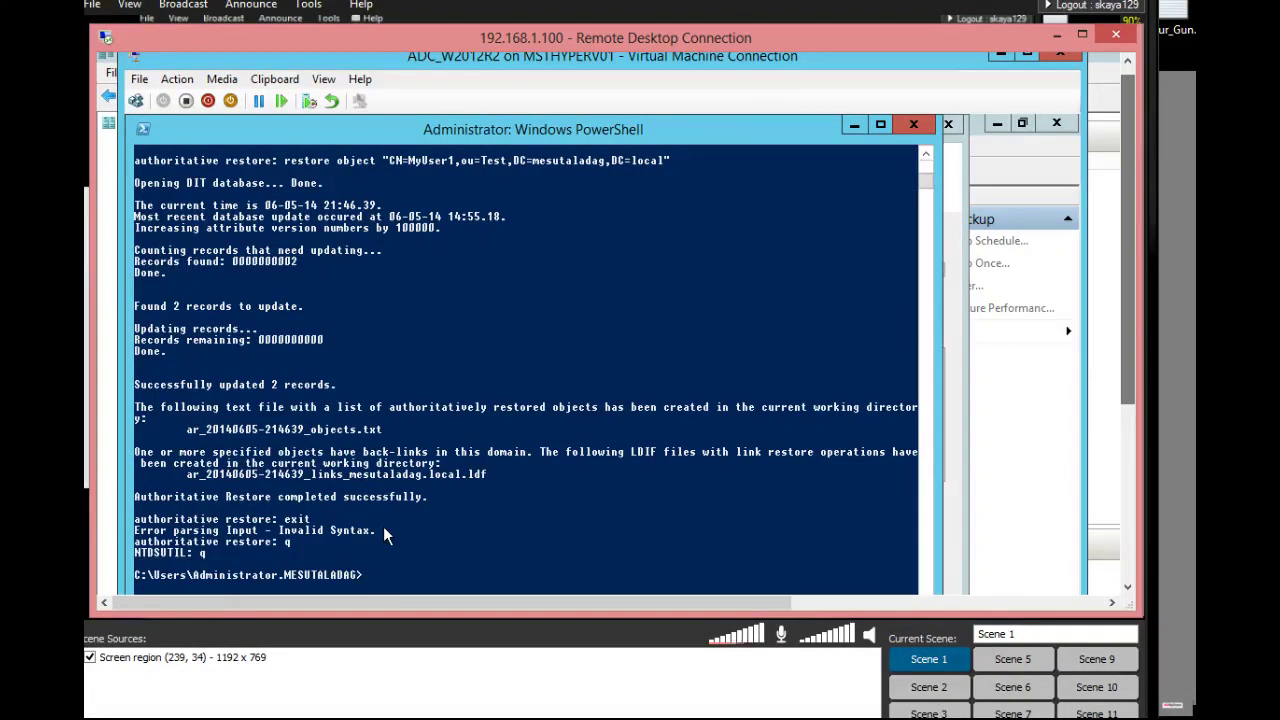
type("msconfig")
key("Return")
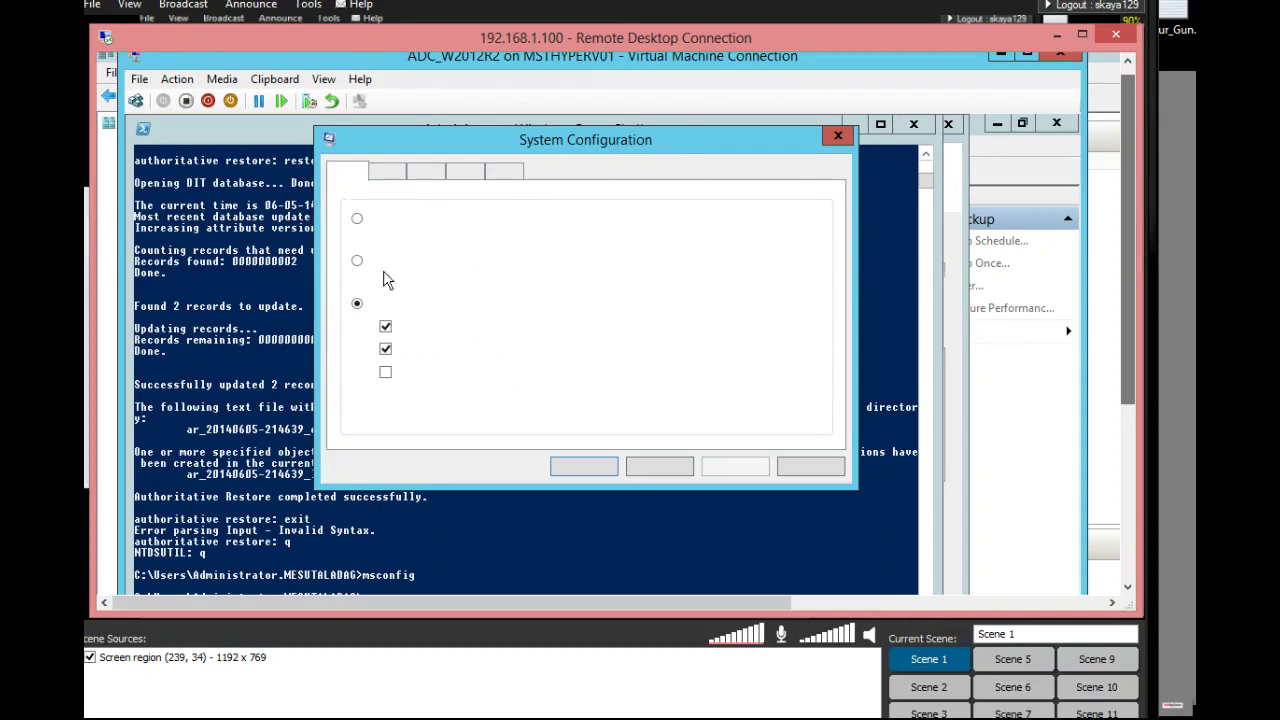
left_click_drag(590, 152, 469, 152)
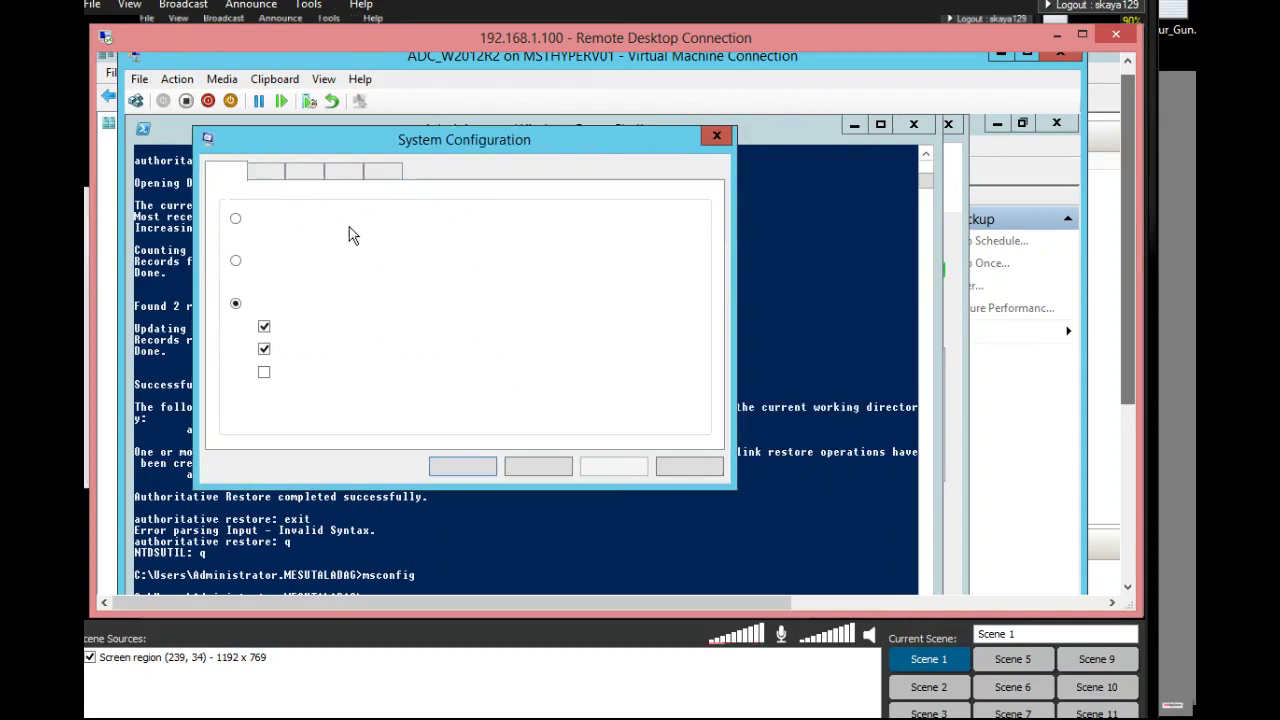
left_click(237, 263)
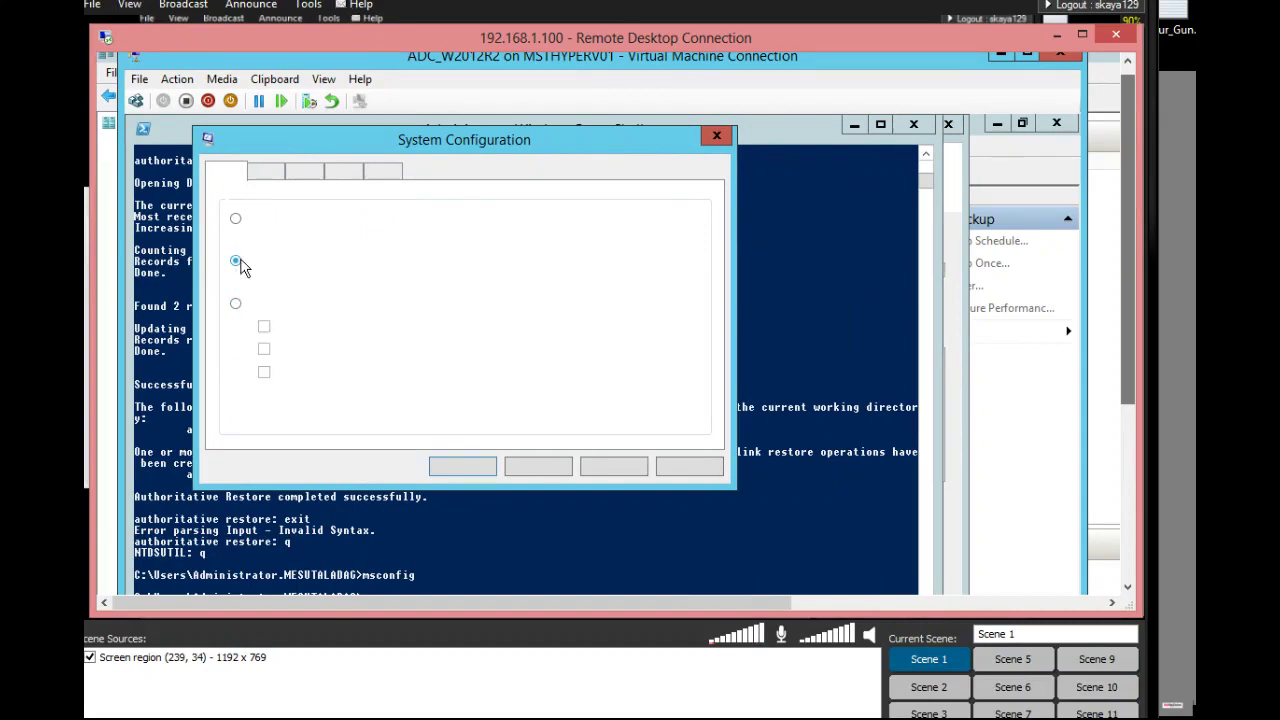
left_click(716, 134)
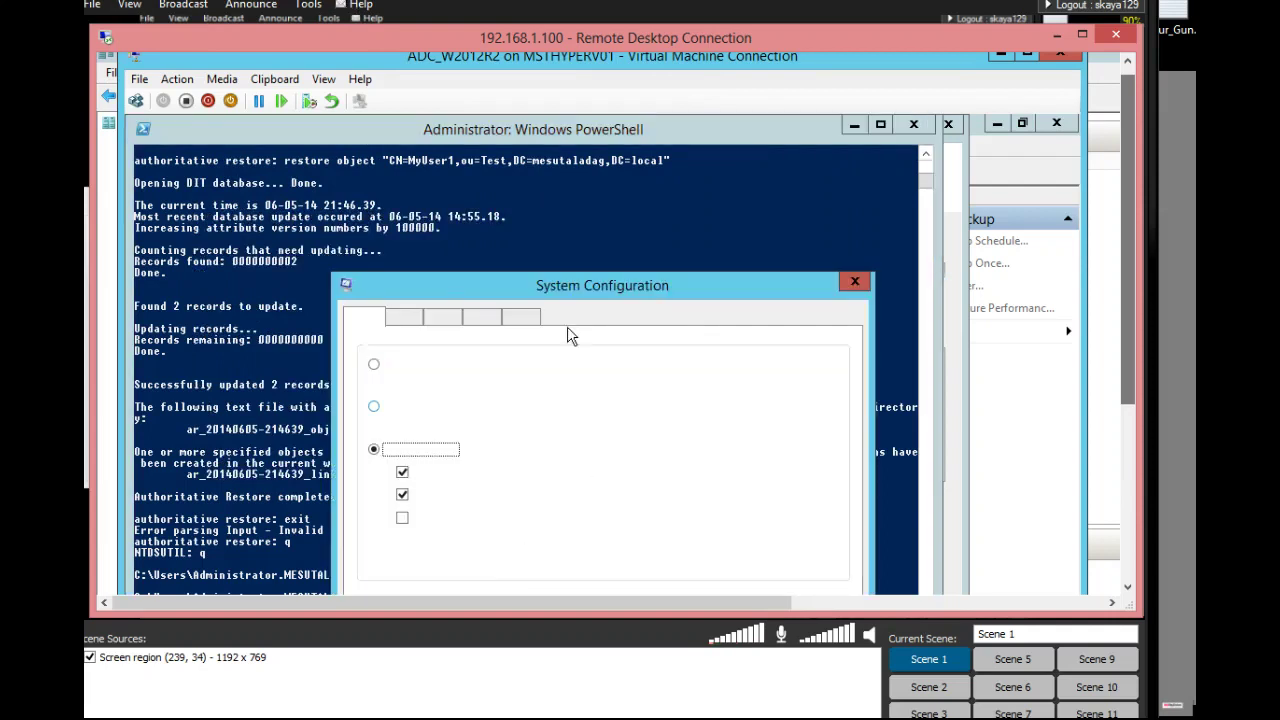
Set the startup selection to Normal startup in System Configuration and restart the ADC_W2012R2 server.
left_click_drag(562, 285, 511, 181)
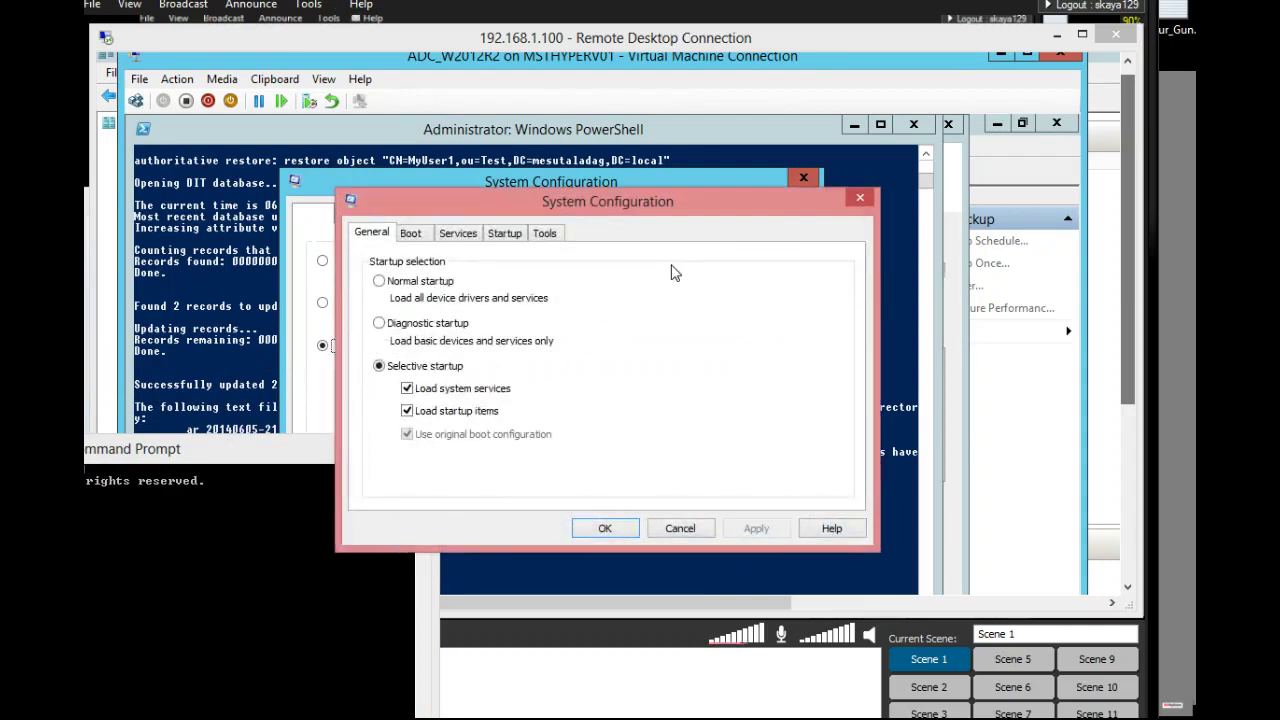
left_click(860, 197)
left_click(411, 444)
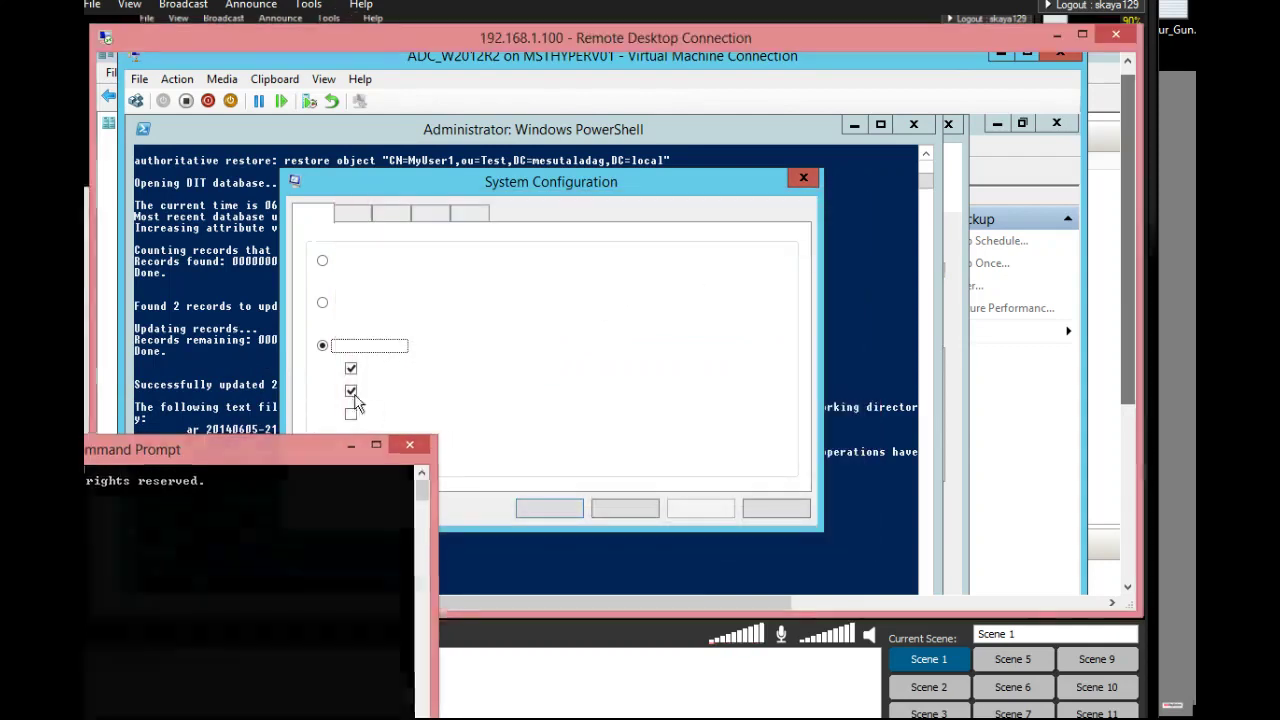
left_click(322, 302)
left_click(323, 261)
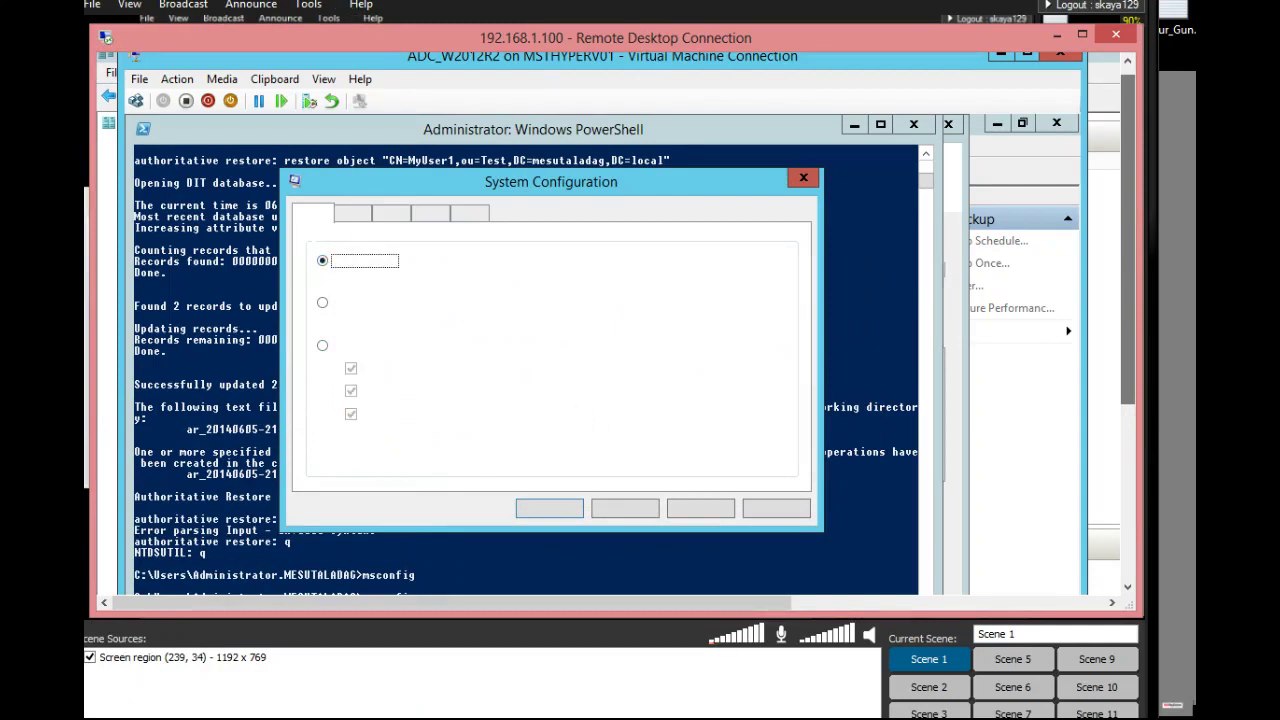
left_click(545, 510)
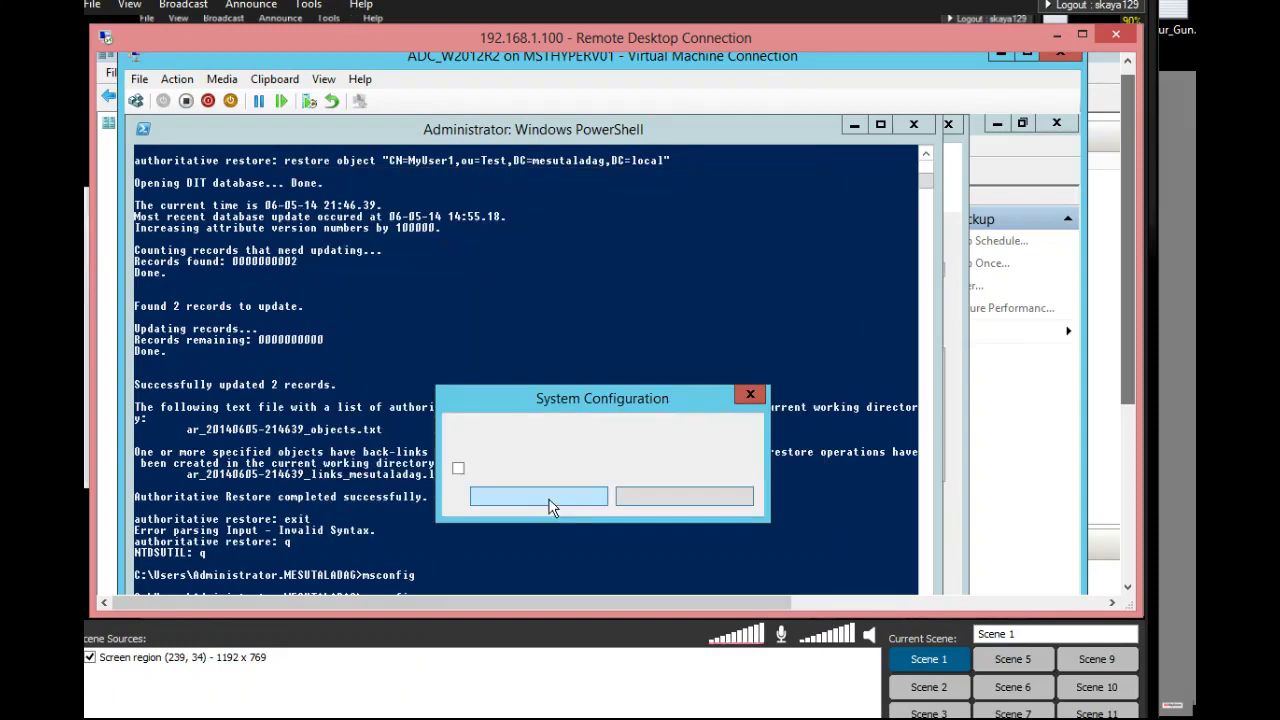
left_click(548, 505)
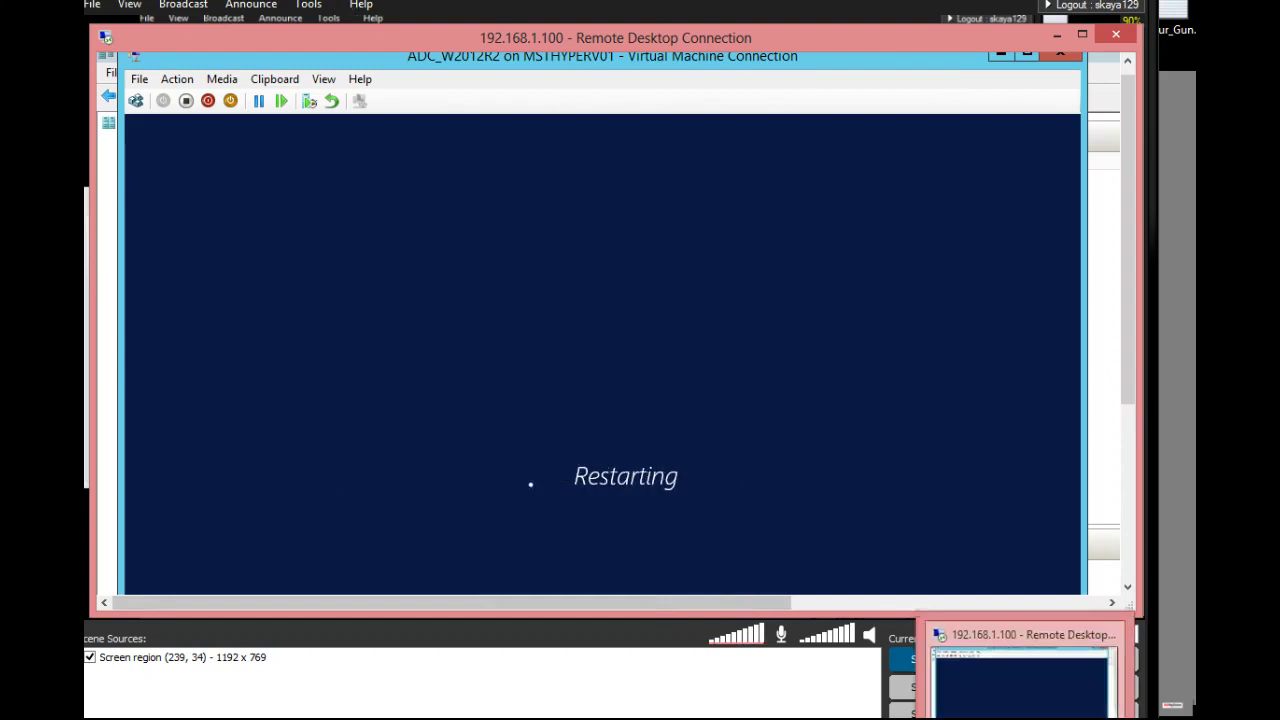
Minimize the restarting virtual machine's window and connect to the DC_W2012R2 virtual machine from Hyper-V Manager.
left_click(998, 54)
right_click(350, 374)
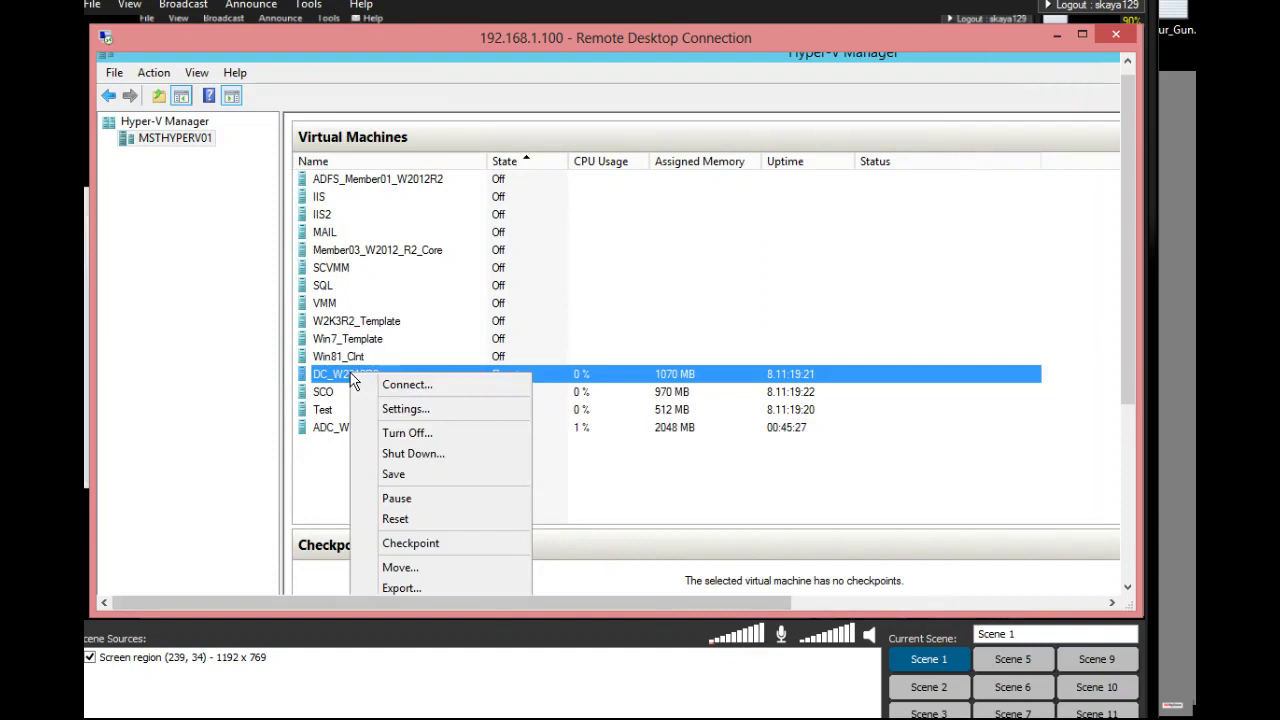
left_click(392, 385)
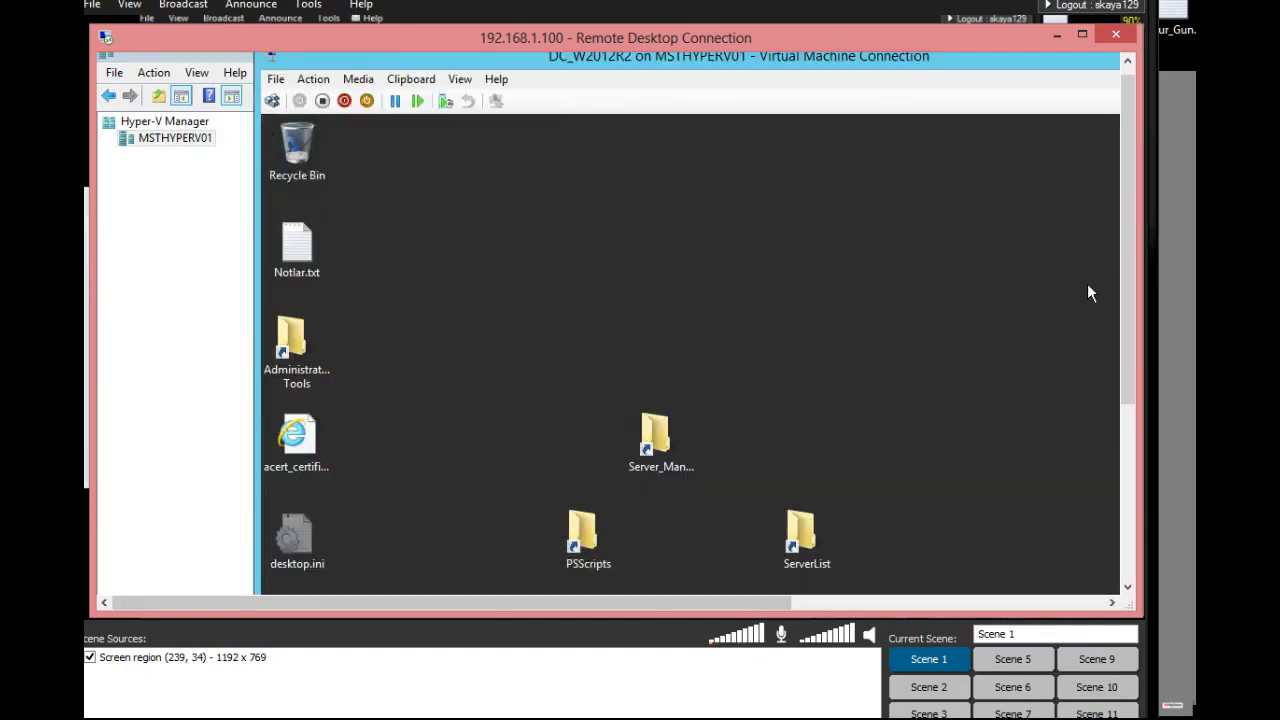
Open the Run dialog on the DC_W2012R2 server.
left_click_drag(1127, 318, 1127, 473)
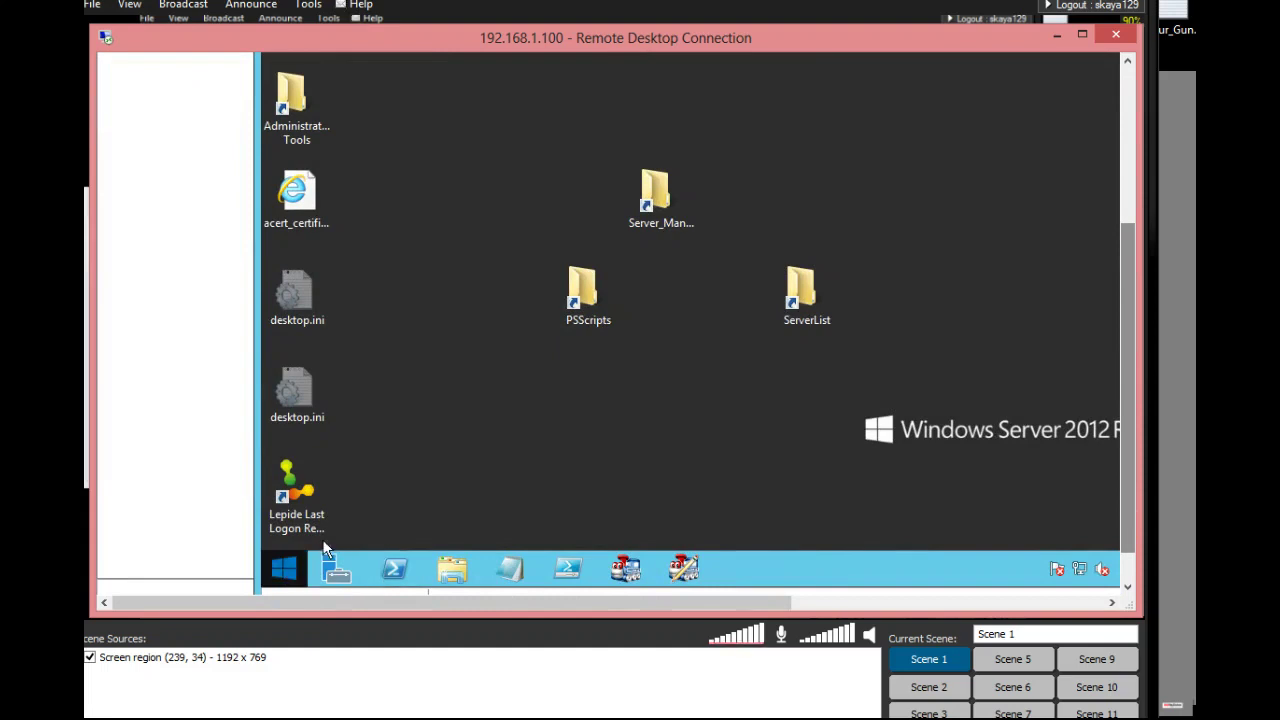
right_click(283, 569)
left_click(403, 508)
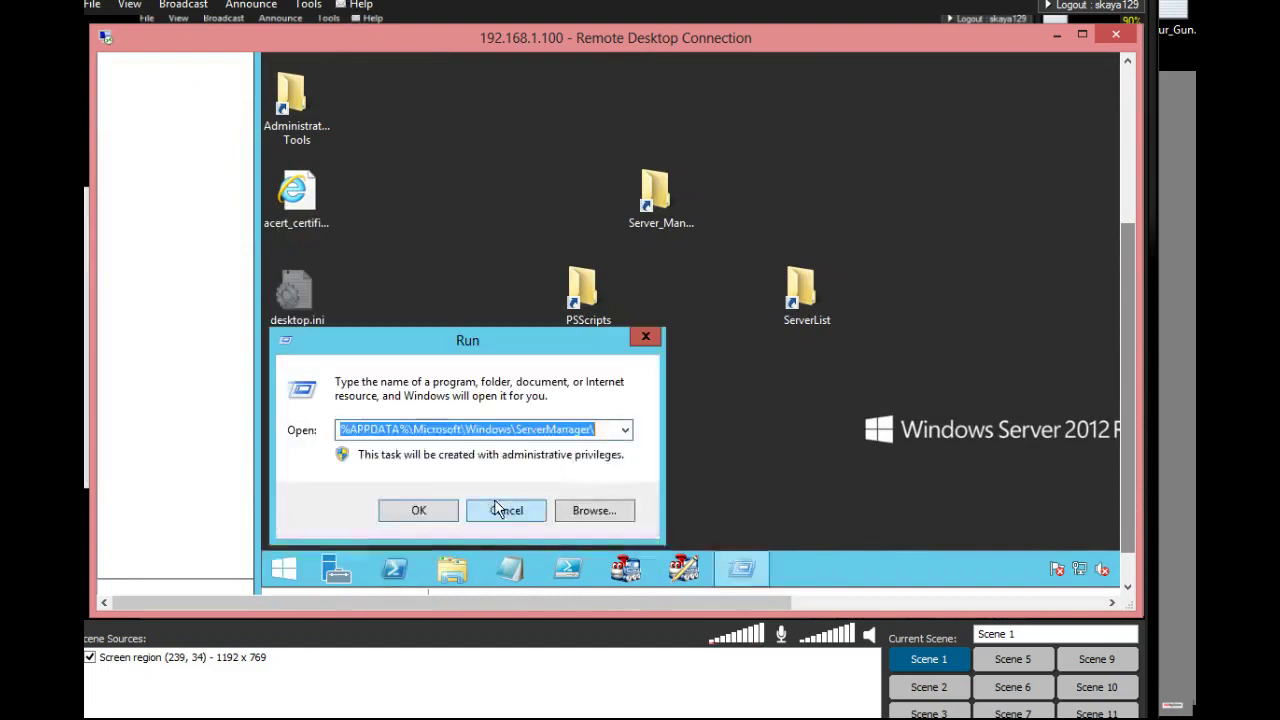
Open Active Directory Users and Computers with dsa.msc on the domain controller and display the contents of the TEST organizational unit.
type("dsa.msc")
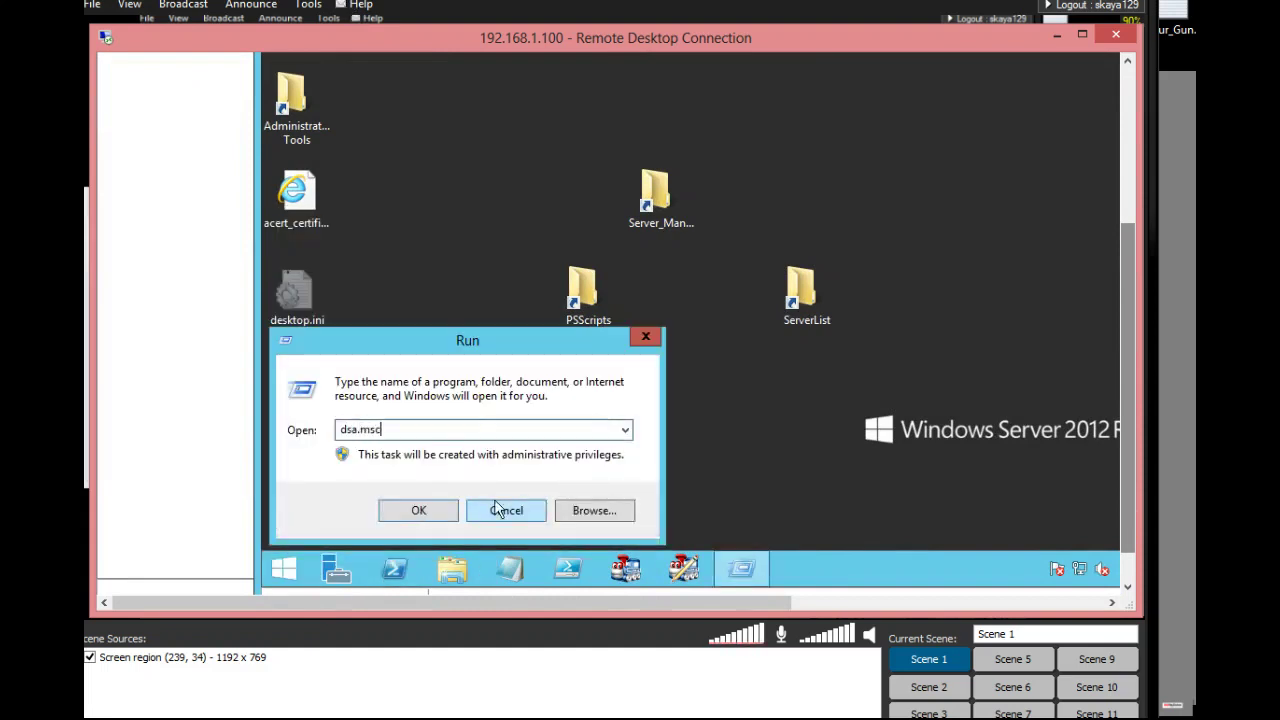
key("Return")
left_click_drag(1123, 355, 1127, 213)
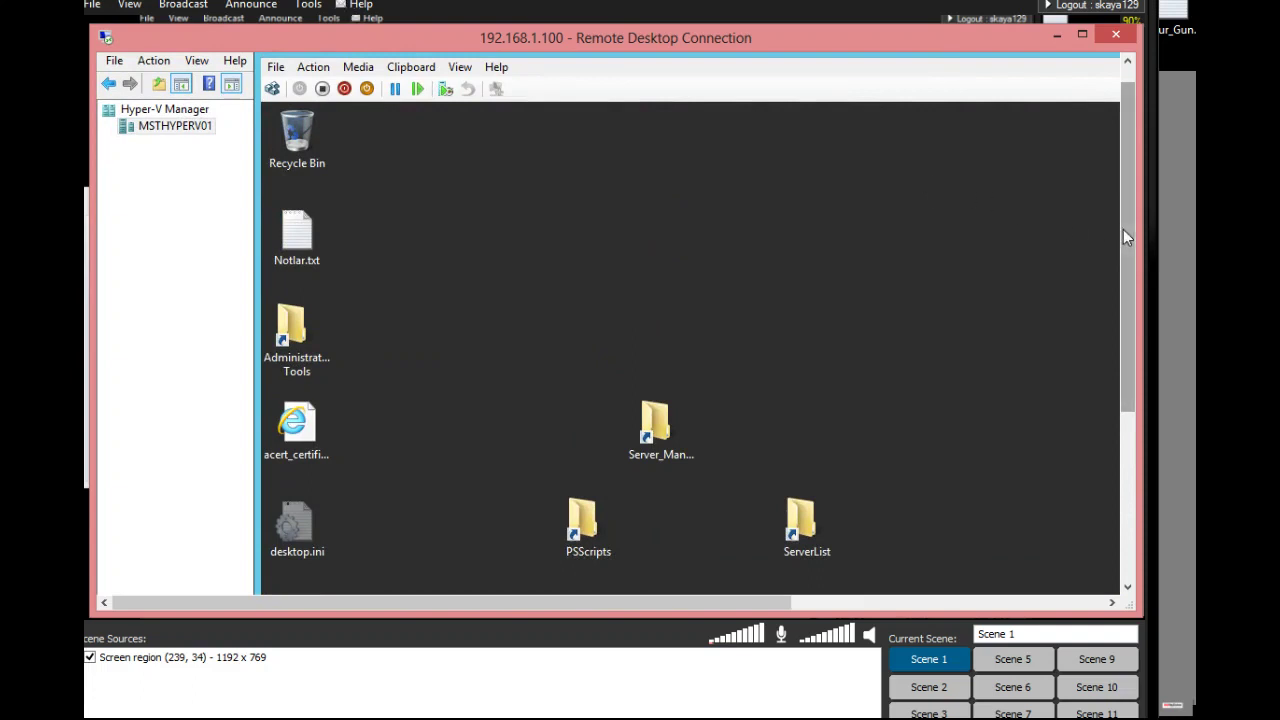
left_click_drag(1127, 237, 1129, 343)
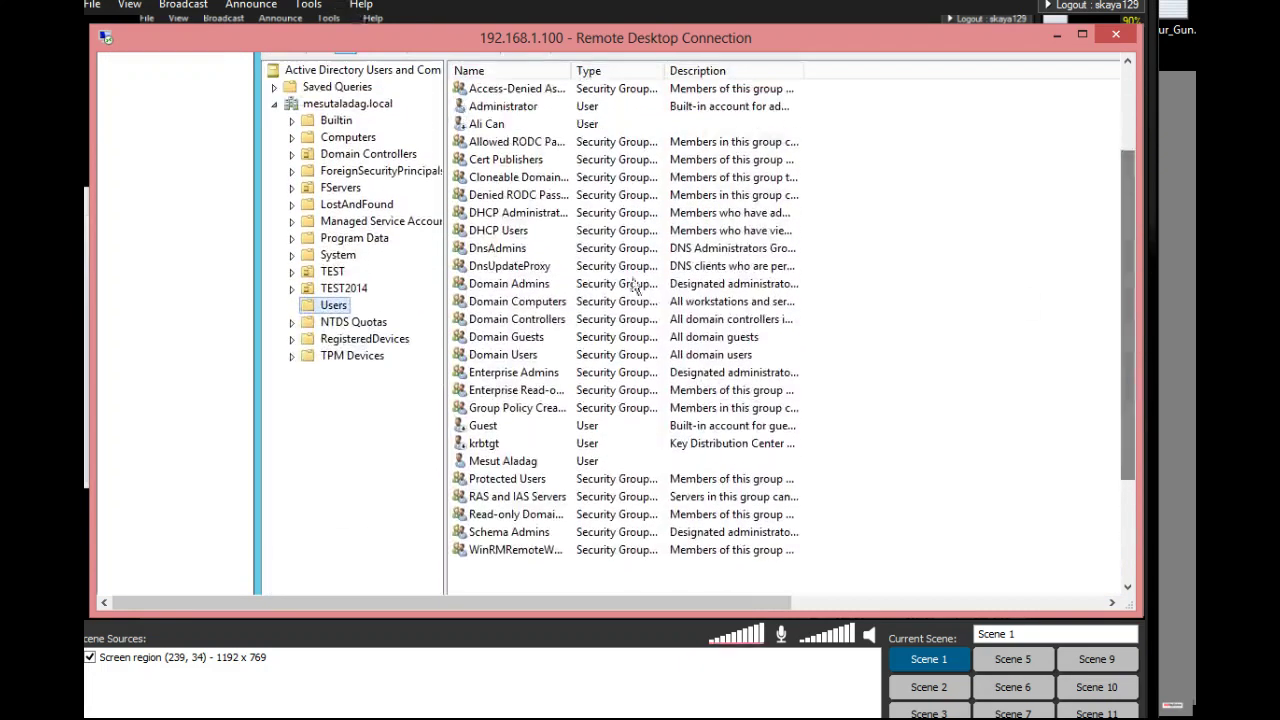
left_click(335, 272)
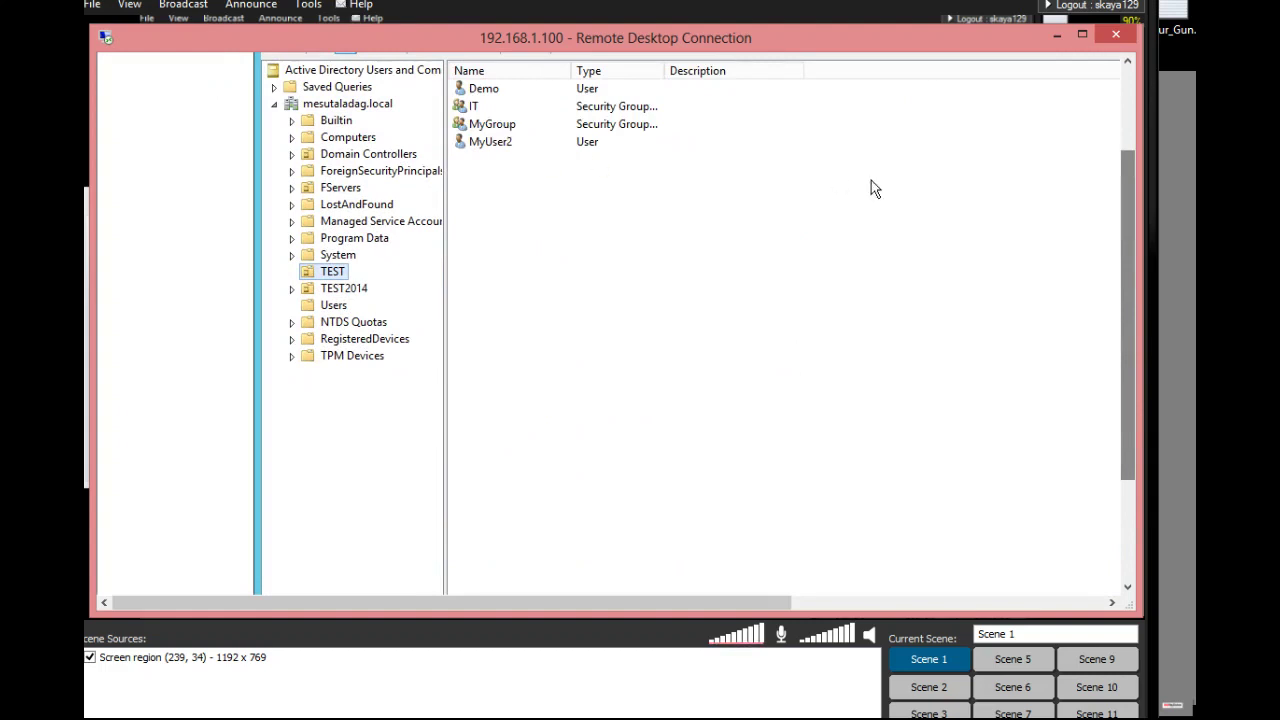
left_click_drag(1116, 259, 1122, 195)
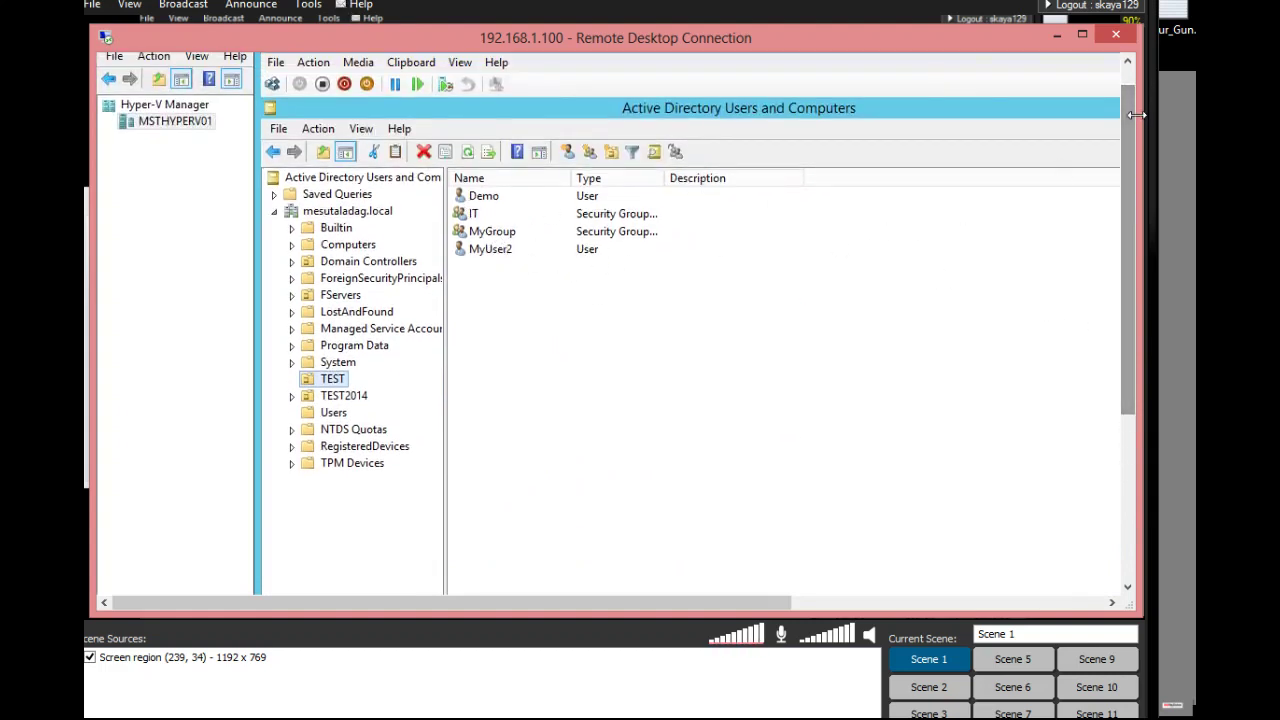
left_click_drag(1126, 116, 1126, 98)
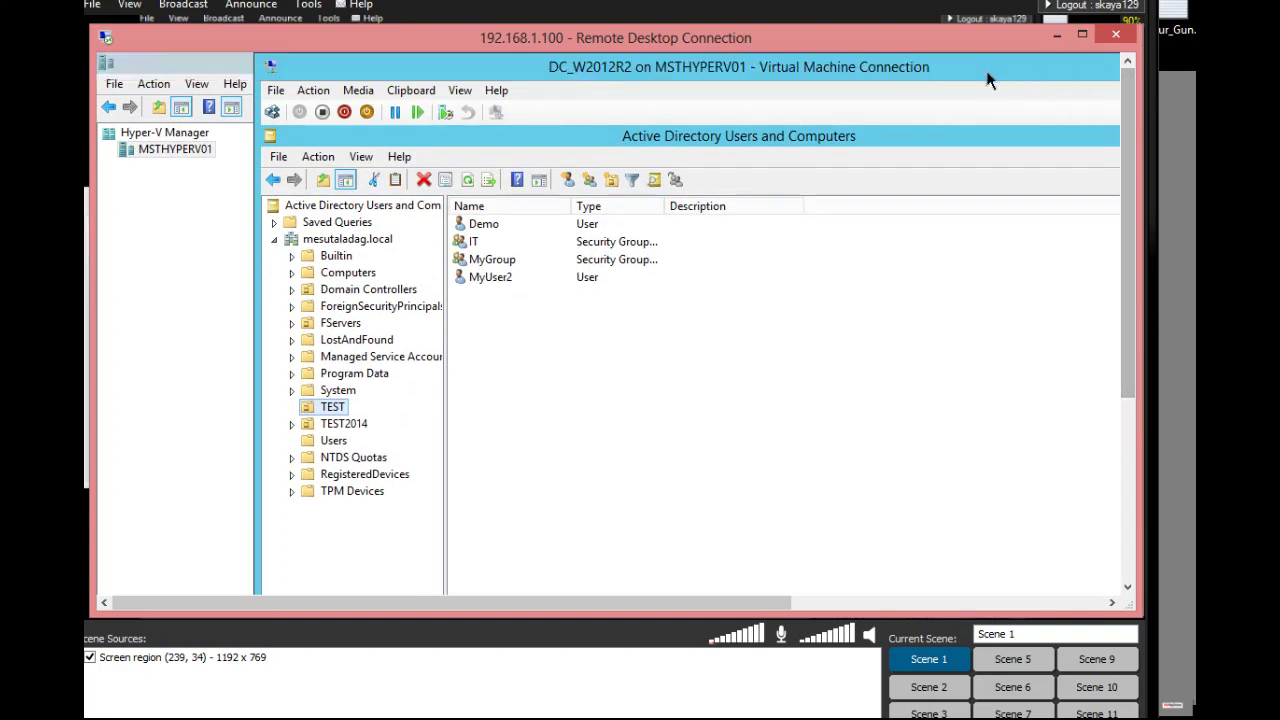
Minimize the DC_W2012R2 virtual machine window and switch to the ADC_W2012R2 virtual machine connection.
double_click(948, 74)
left_click(1027, 70)
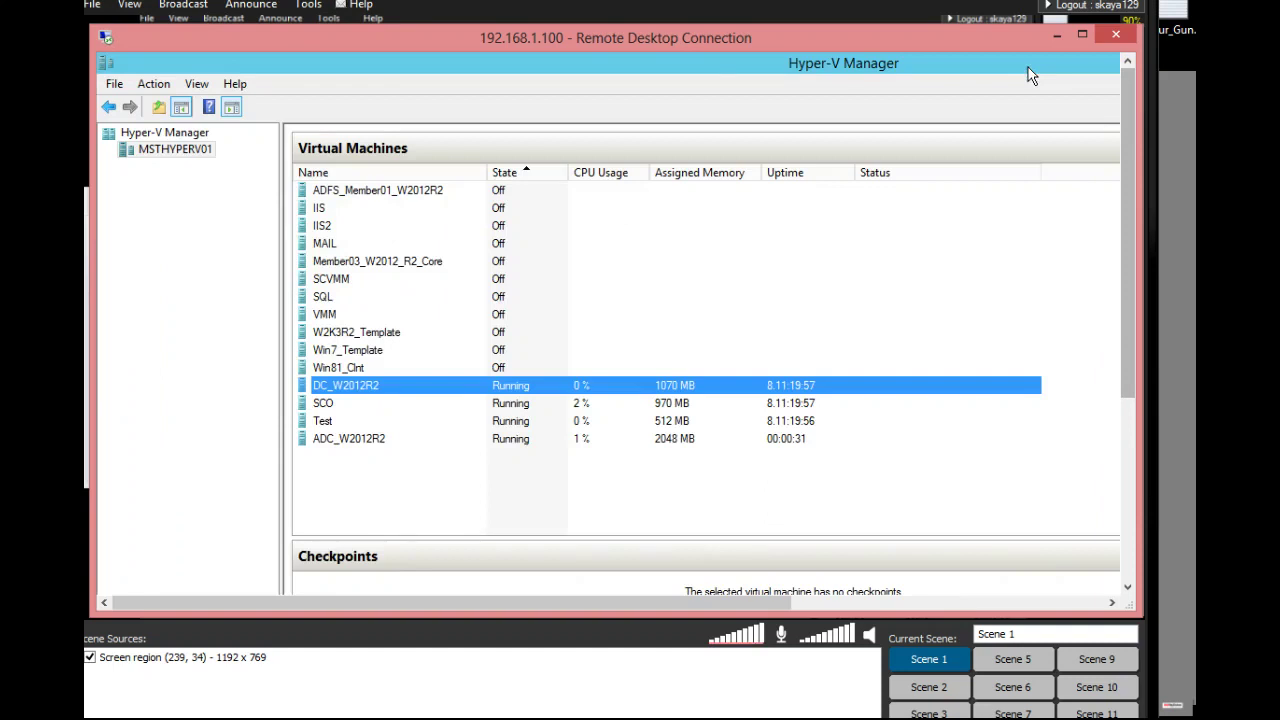
left_click_drag(1126, 222, 1126, 420)
mouse_move(748, 575)
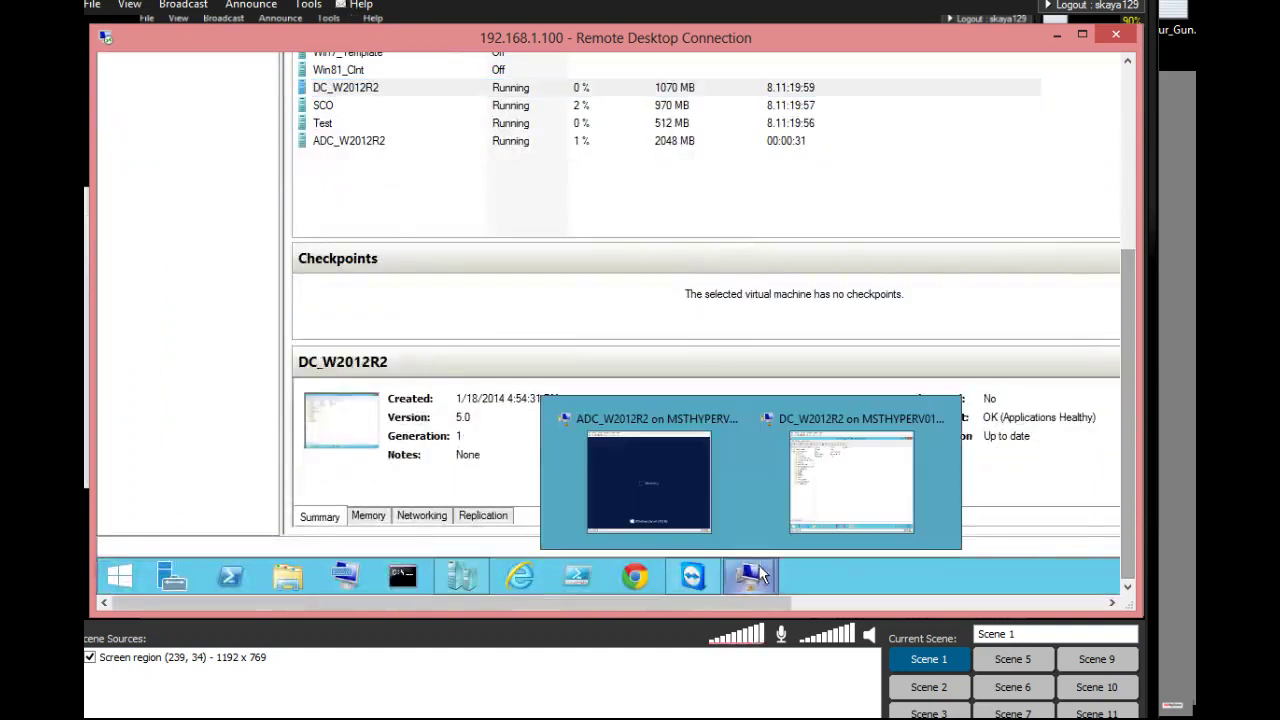
left_click(636, 471)
left_click_drag(1126, 343, 1131, 198)
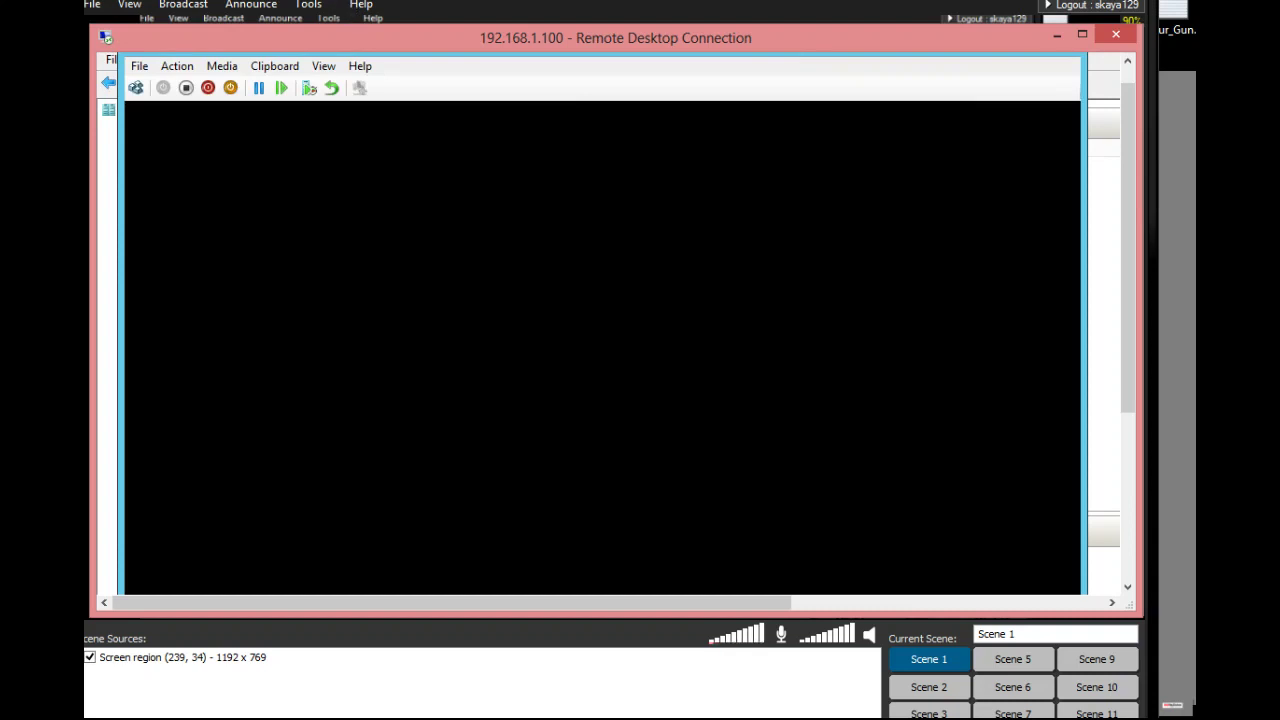
mouse_move(1131, 287)
left_mouse_down()
mouse_move(1128, 476)
mouse_move(1132, 203)
mouse_move(1116, 311)
mouse_move(1121, 271)
left_mouse_up()
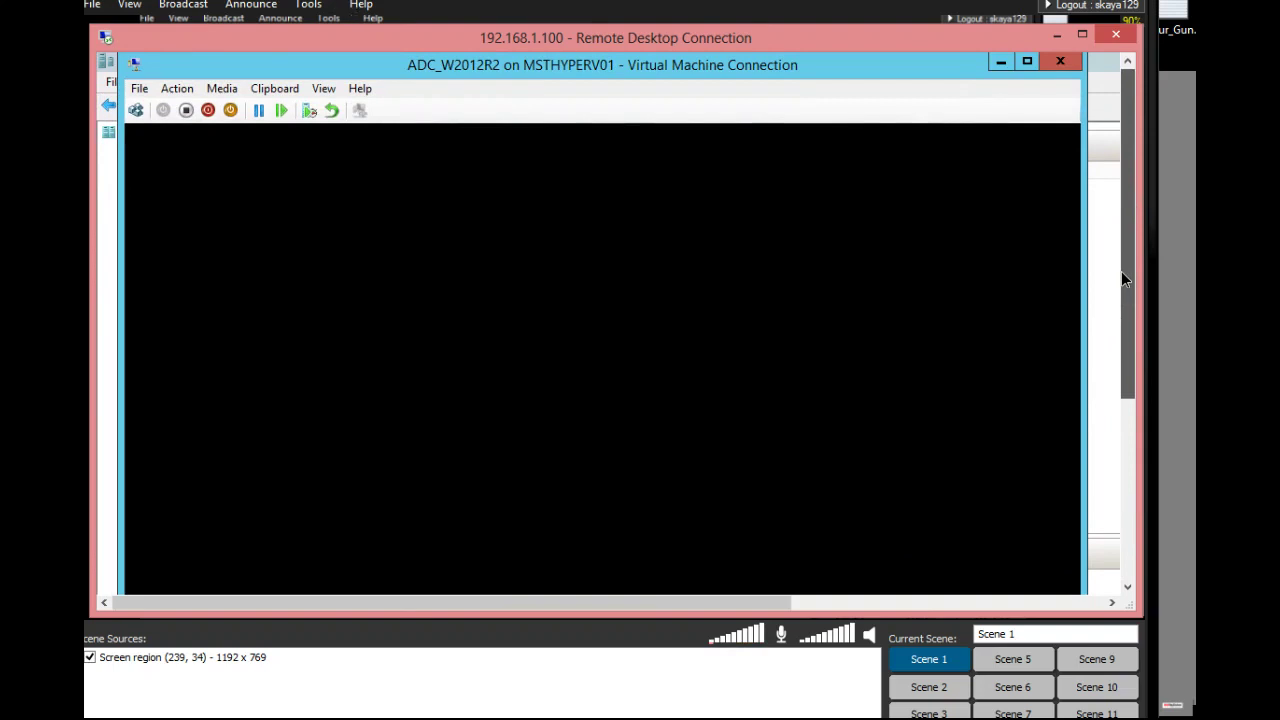
left_click_drag(1121, 271, 1126, 404)
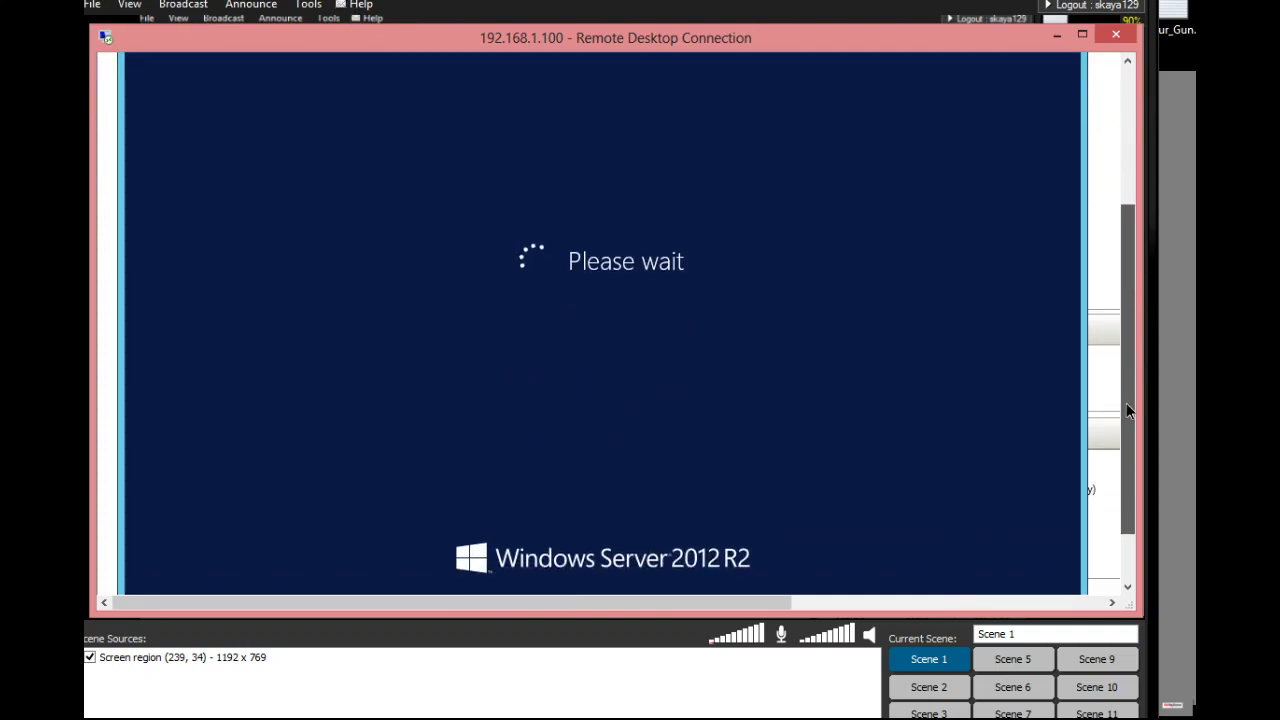
left_click_drag(1126, 403, 1125, 395)
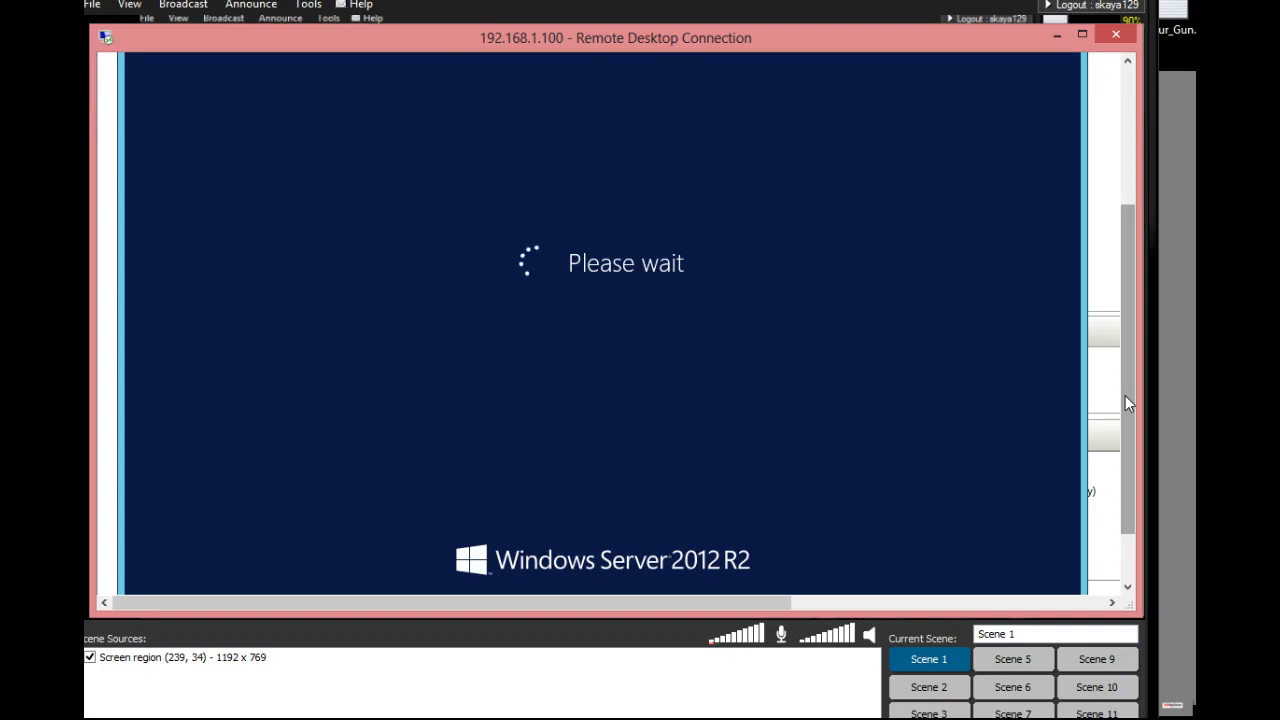
mouse_move(1128, 403)
left_mouse_down()
mouse_move(1130, 363)
mouse_move(1130, 386)
left_mouse_up()
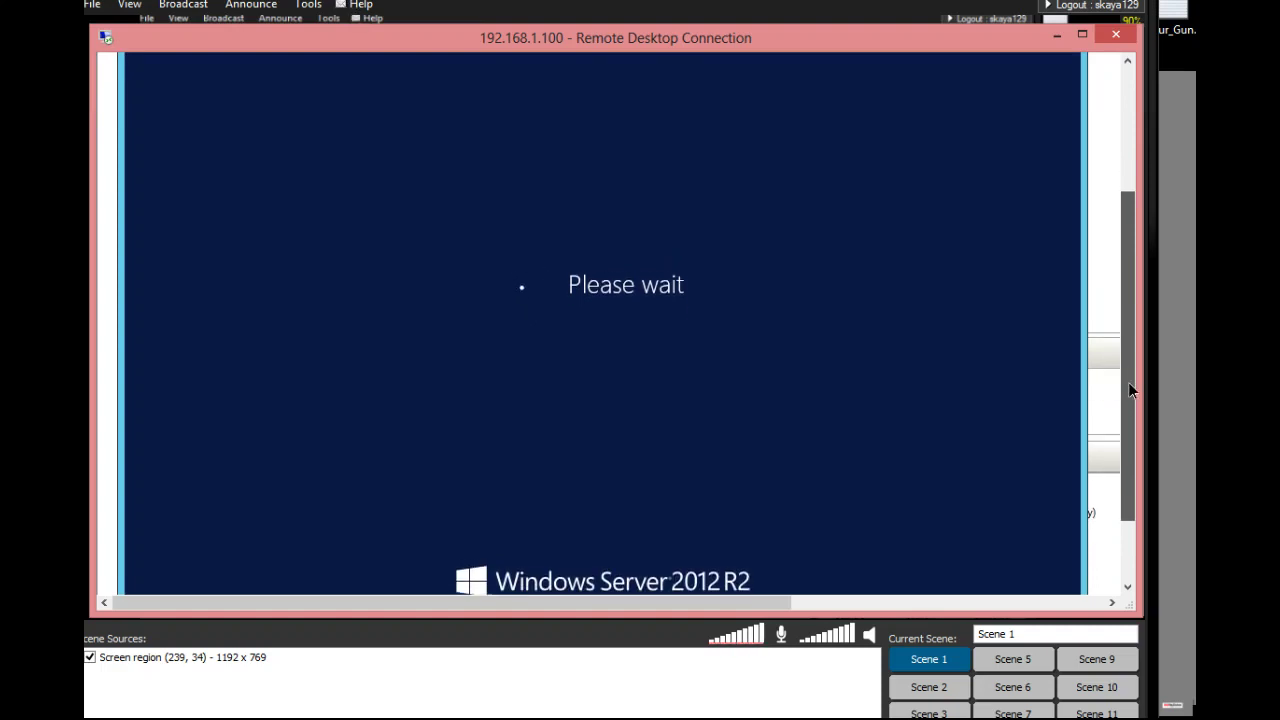
left_click_drag(1129, 385, 1135, 254)
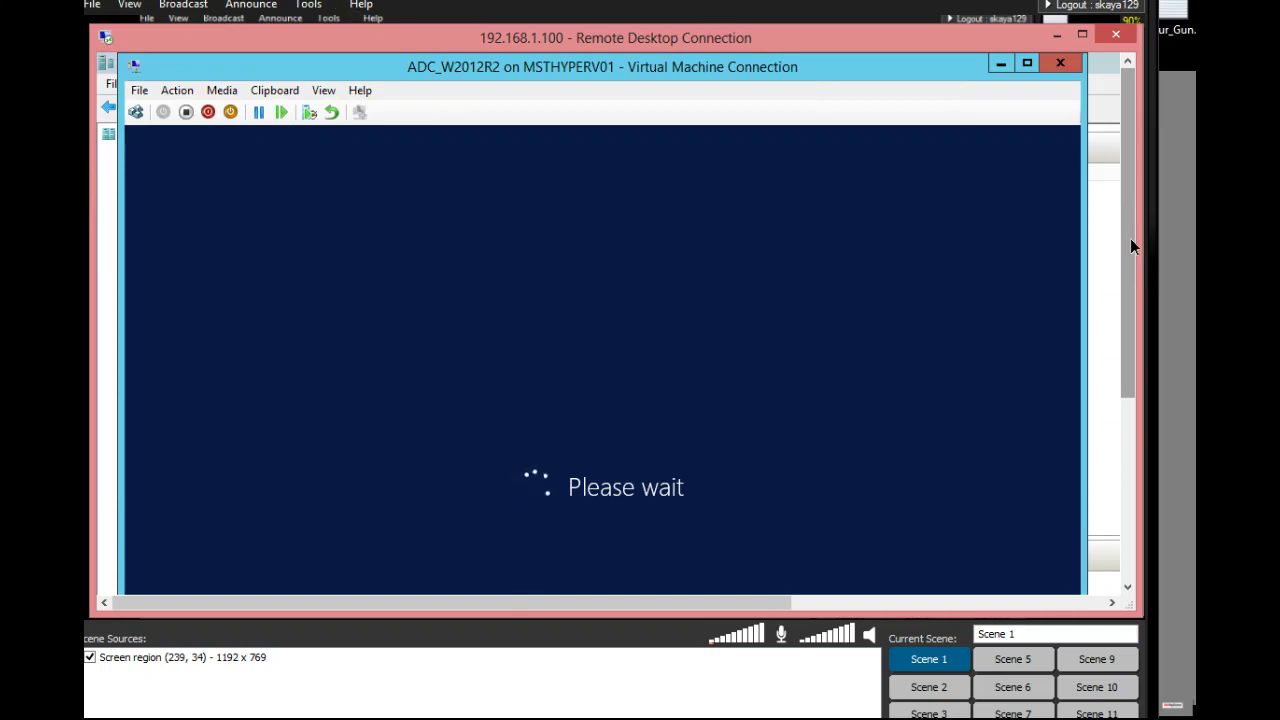
left_click_drag(1131, 240, 1130, 328)
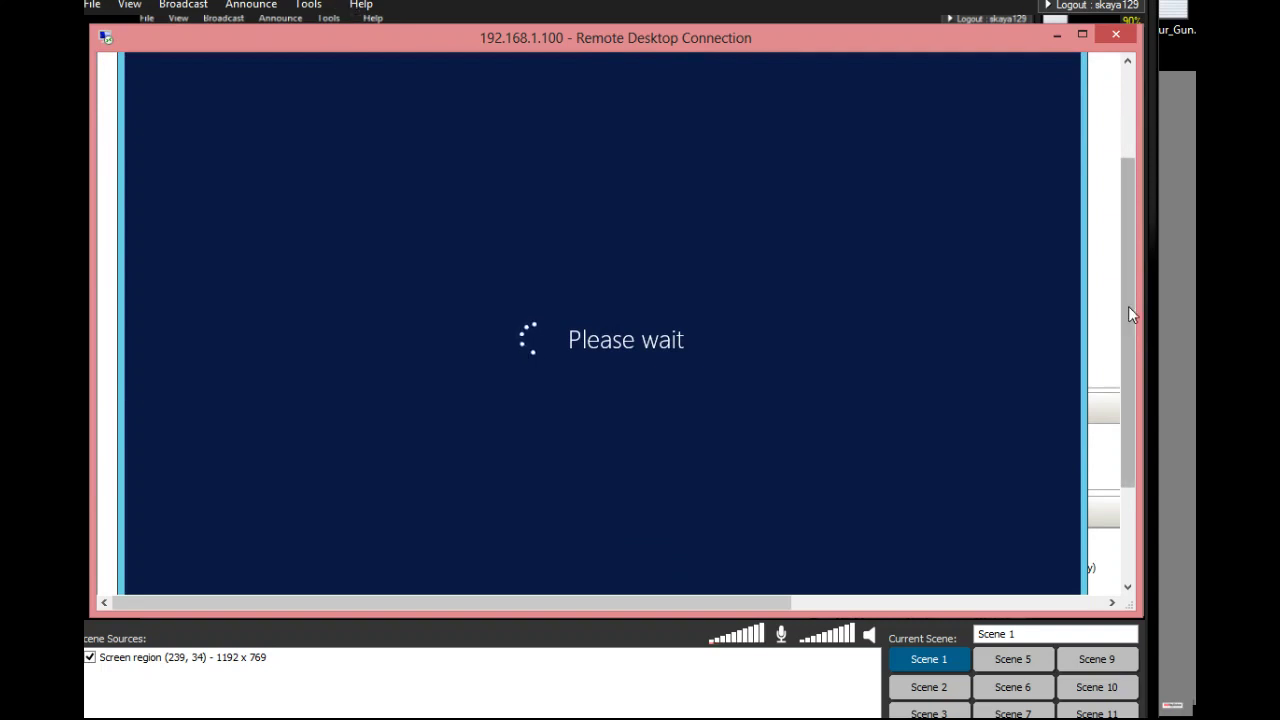
left_click_drag(1127, 306, 1129, 212)
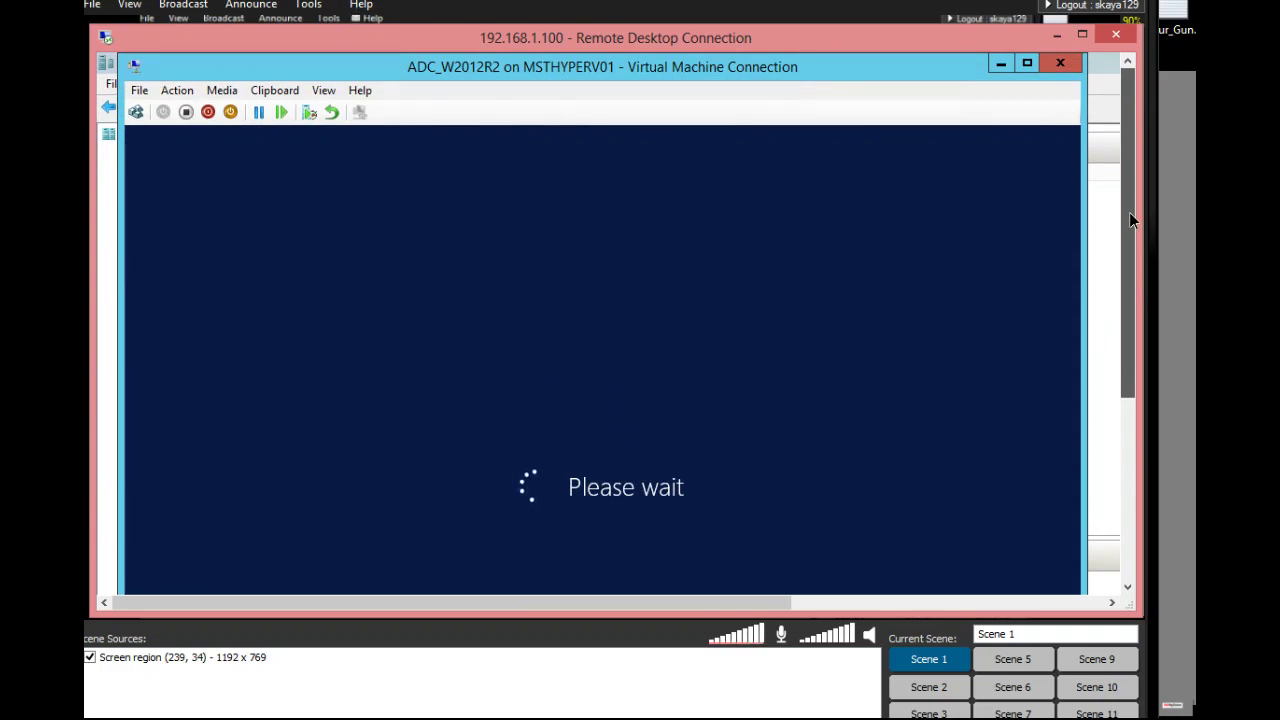
left_click_drag(1129, 212, 1117, 315)
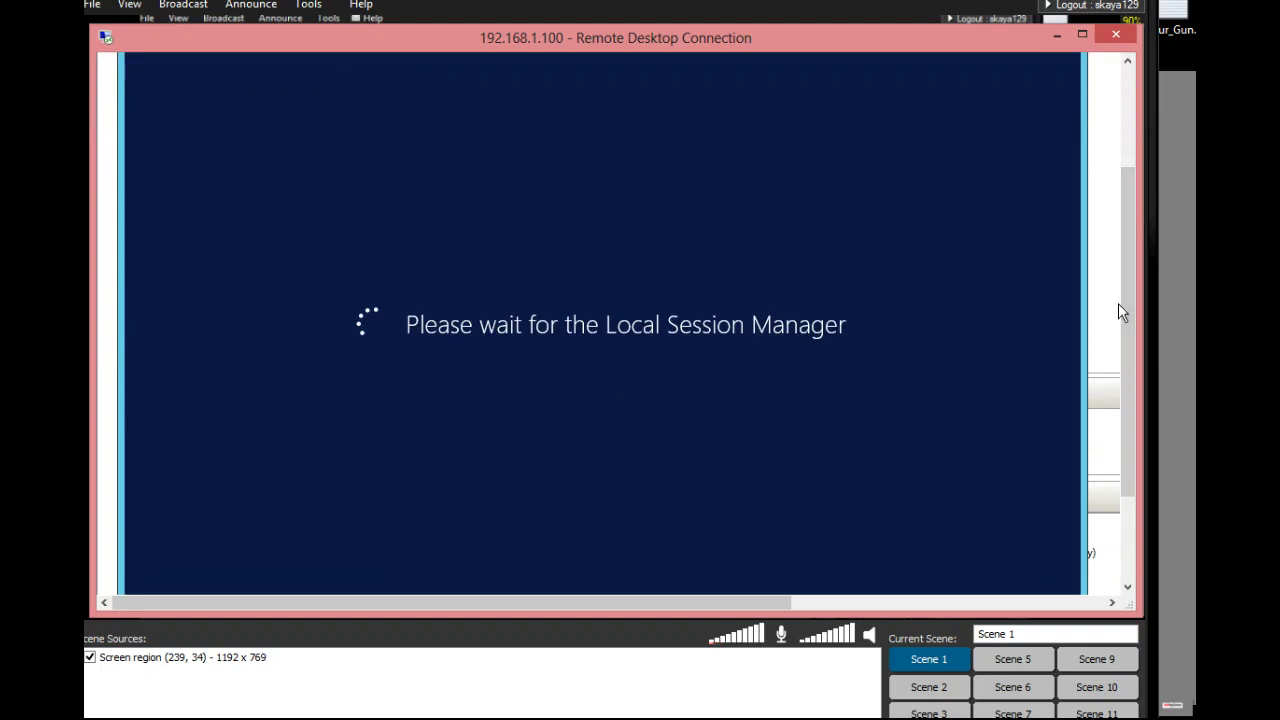
Send Ctrl+Alt+Delete to ADC_W2012R2 and sign in as the domain administrator by entering the account password.
left_click_drag(1118, 302, 1135, 207)
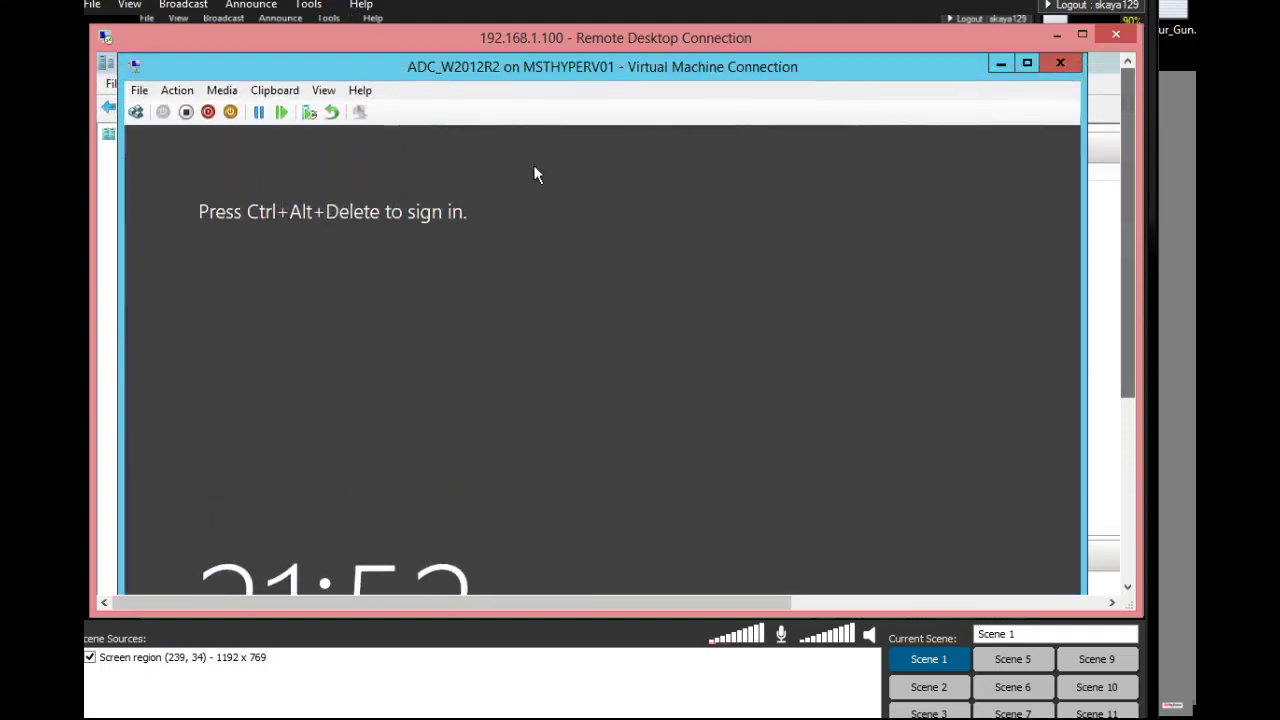
left_click(135, 111)
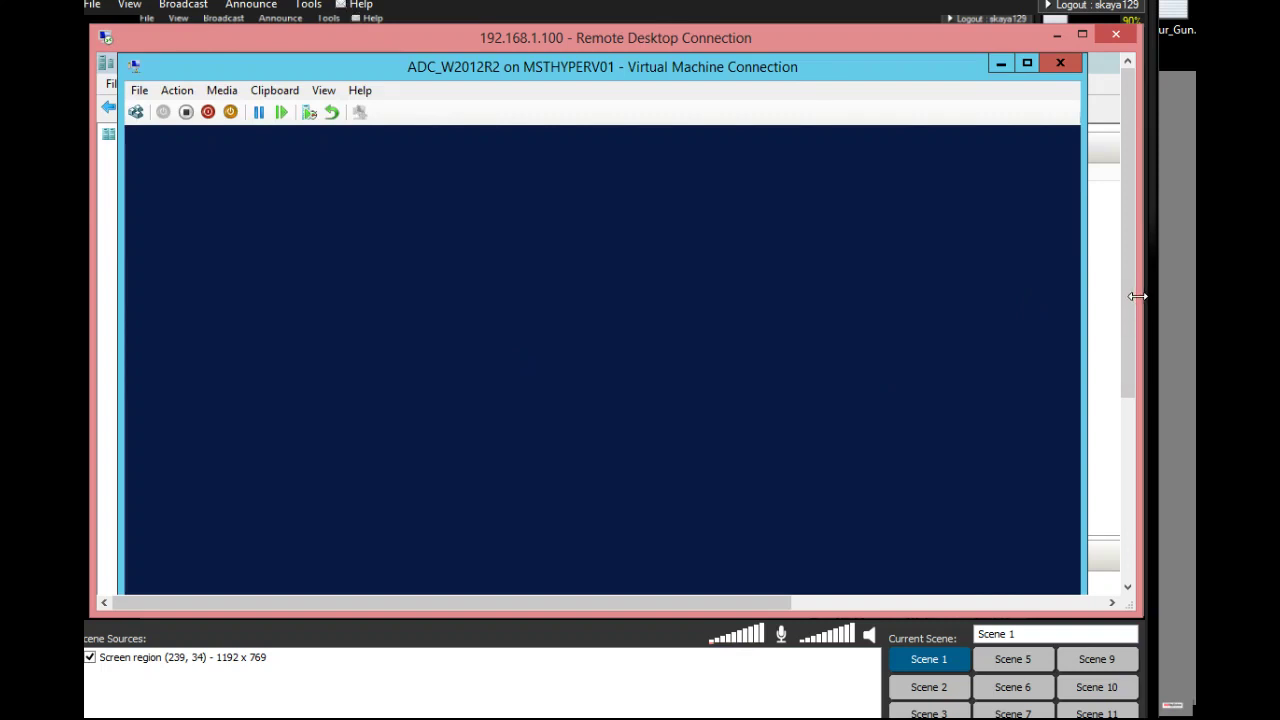
mouse_move(1131, 301)
left_mouse_down()
mouse_move(1134, 469)
mouse_move(1134, 300)
left_mouse_up()
type("••")
key("Caps_Lock")
type("••••••••••••••")
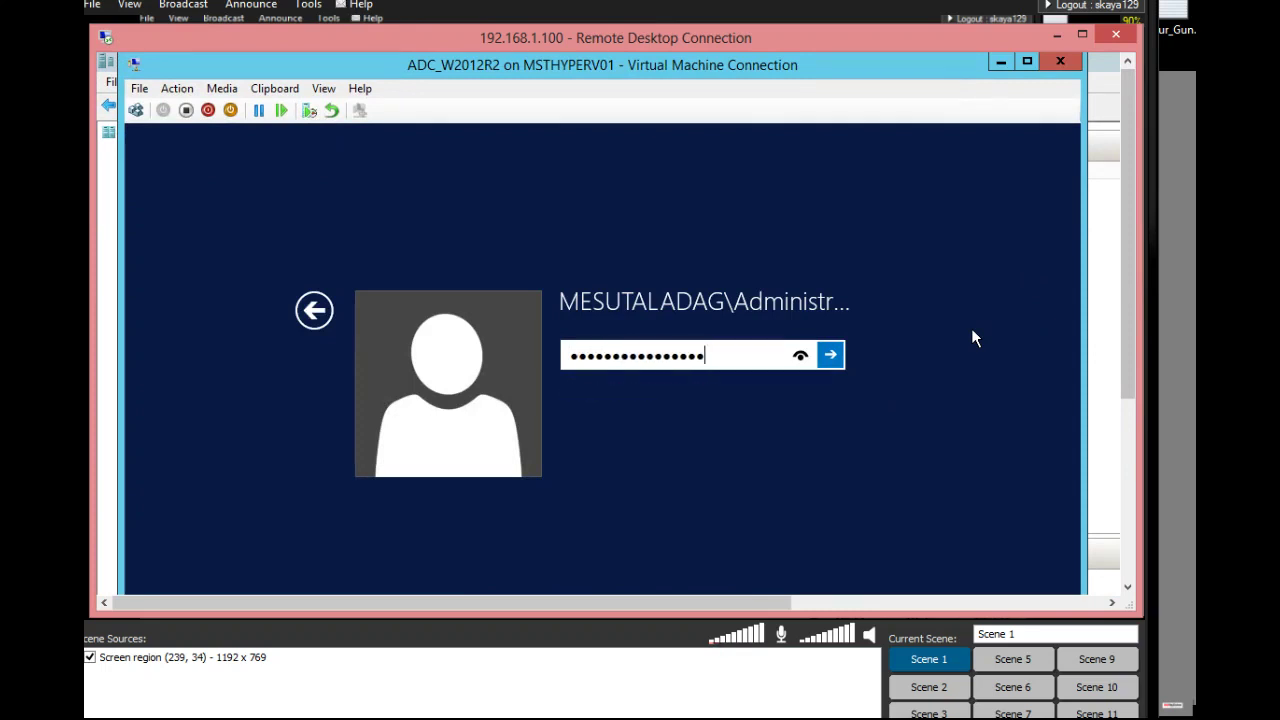
key("Return")
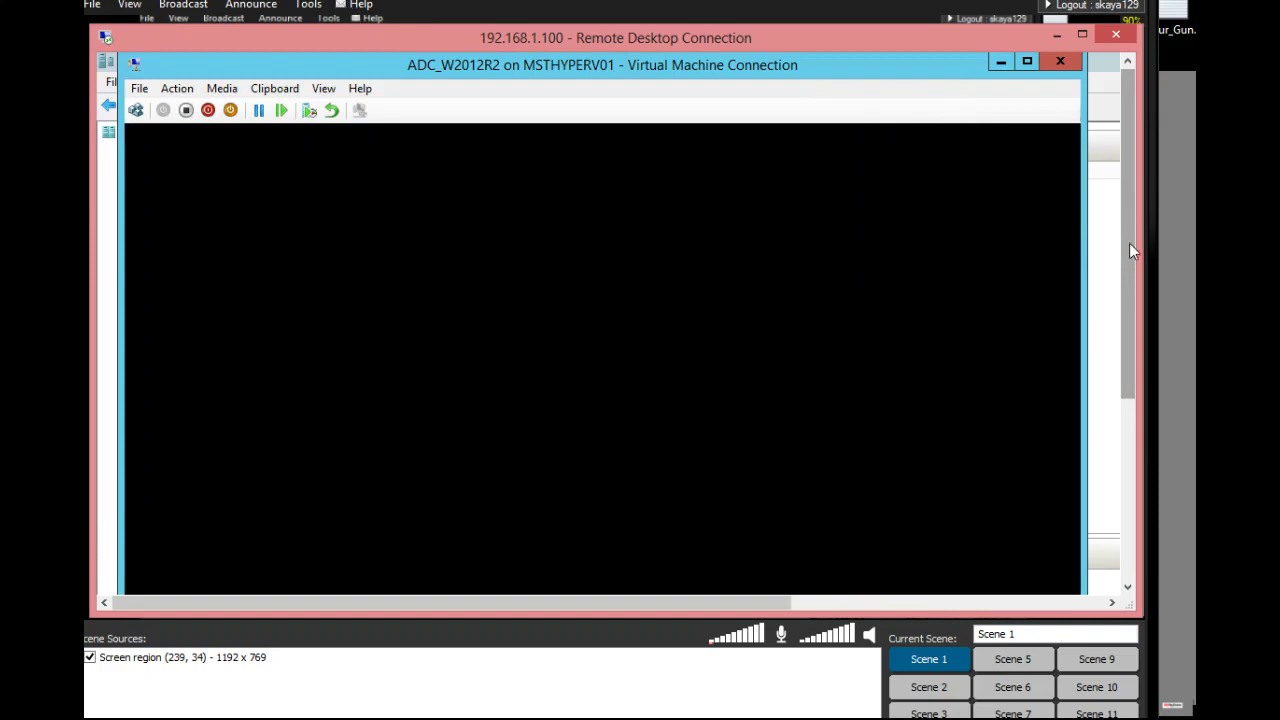
Acknowledge the wbadmin system state recovery report in the command prompt window so that it closes.
left_click_drag(1129, 243, 1152, 256)
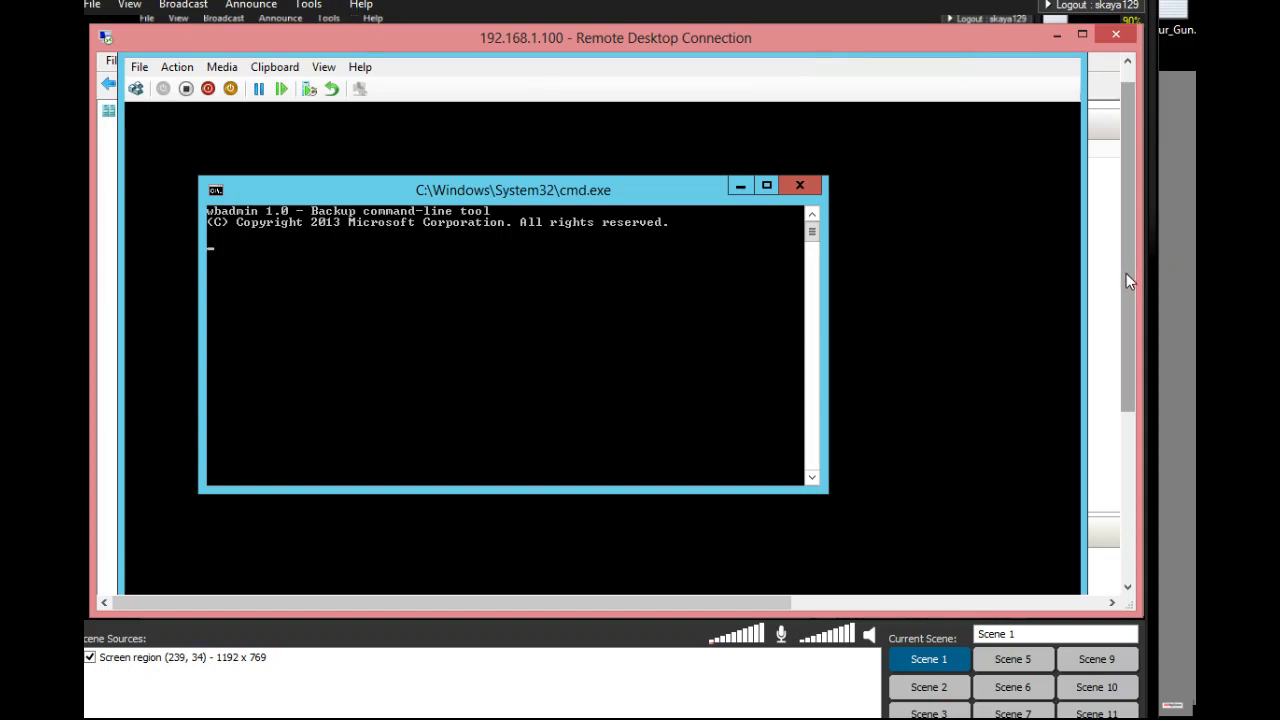
left_click_drag(1126, 273, 1122, 310)
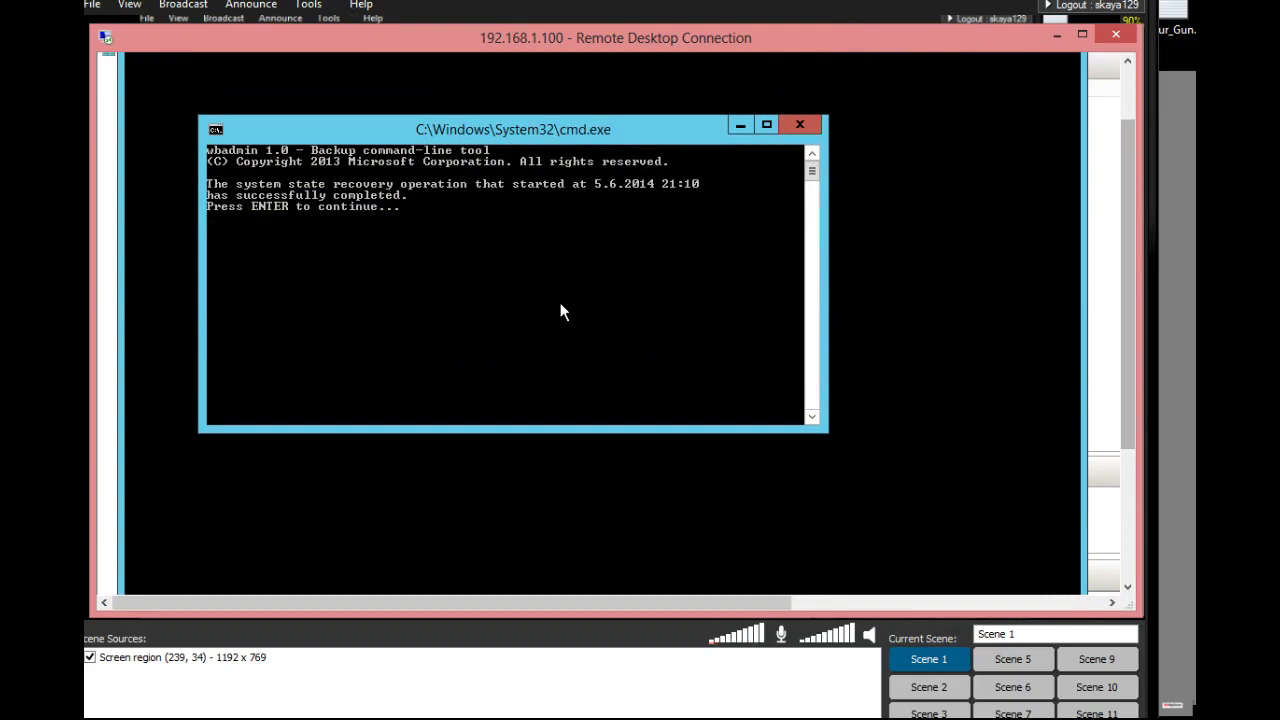
key("Return")
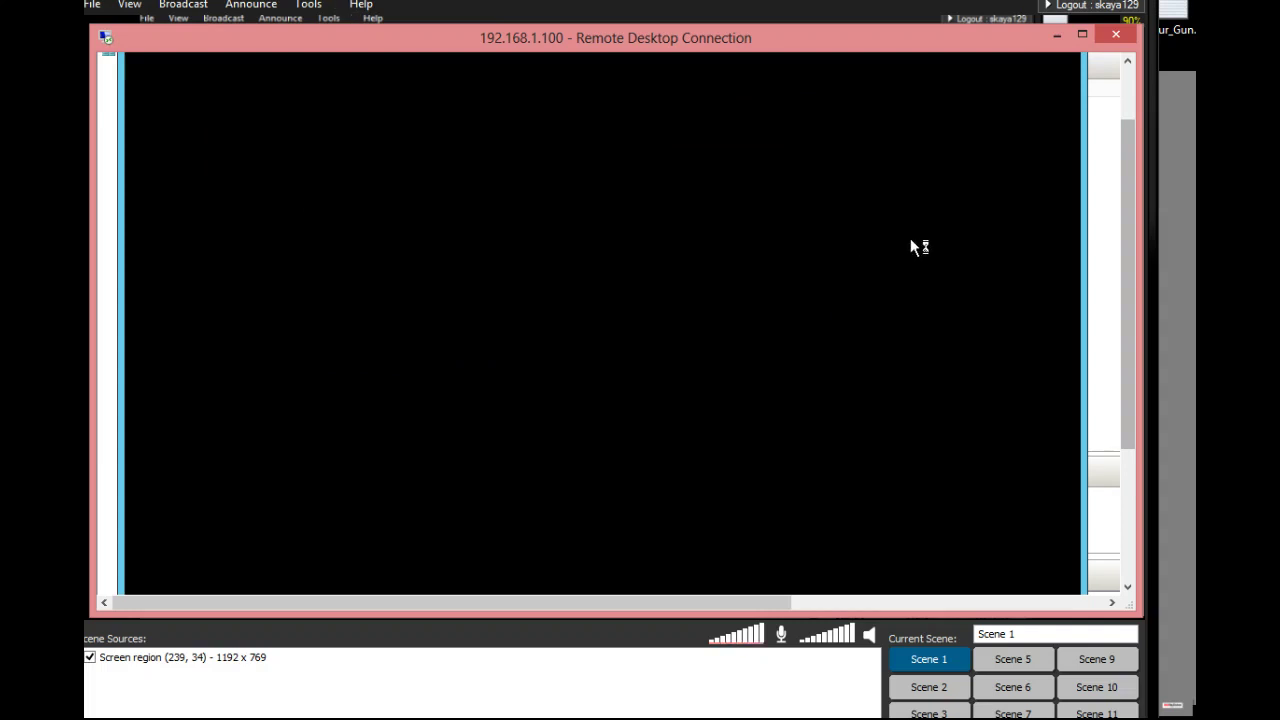
left_click_drag(1122, 233, 1117, 346)
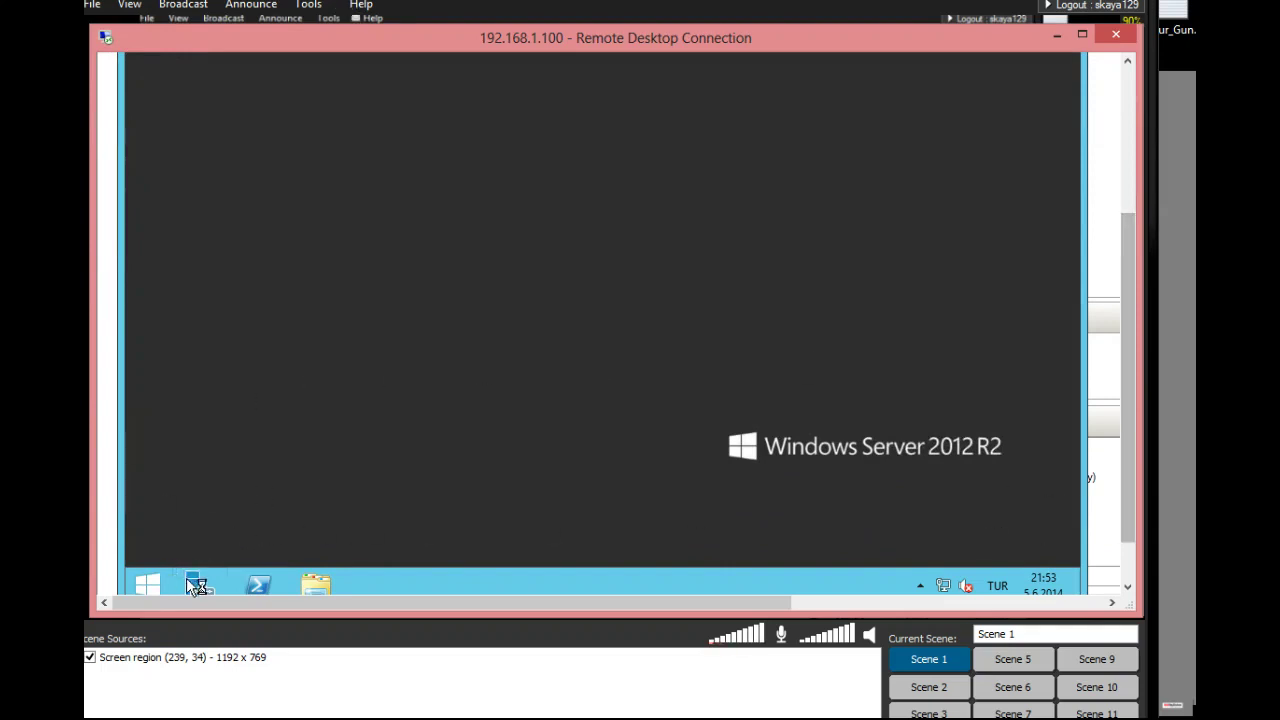
left_click(1118, 420)
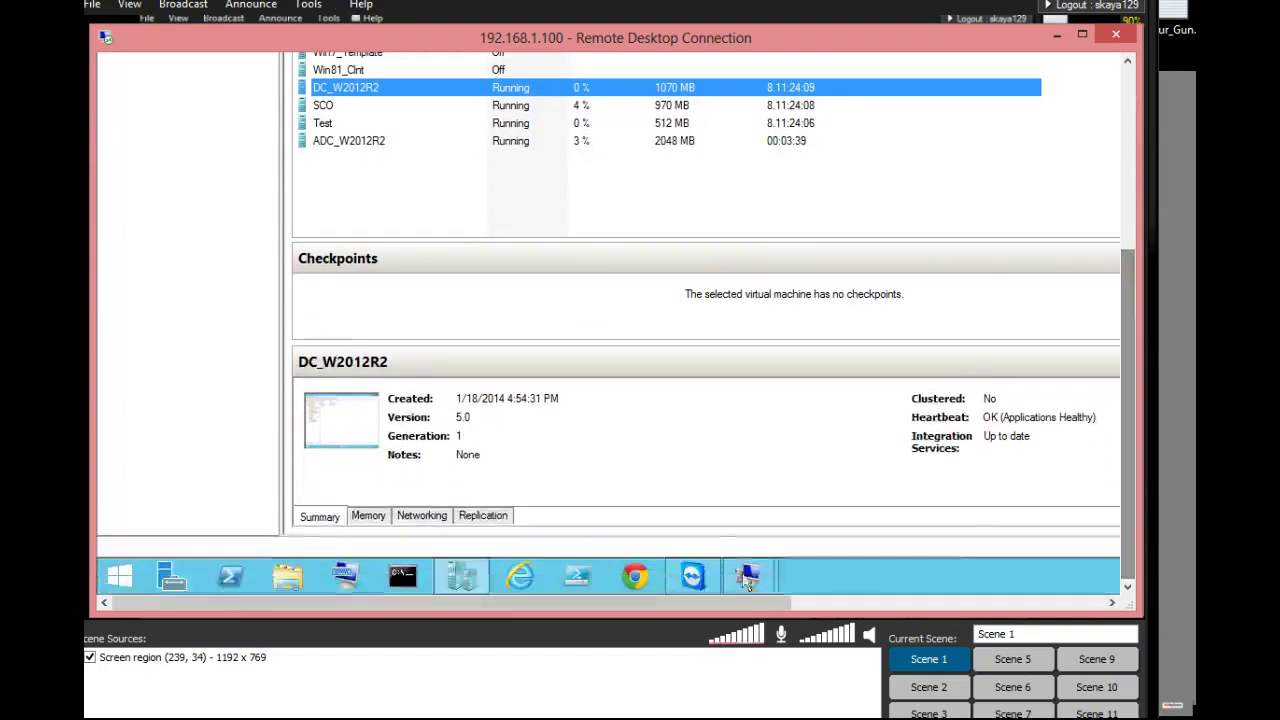
mouse_move(745, 552)
left_click(829, 486)
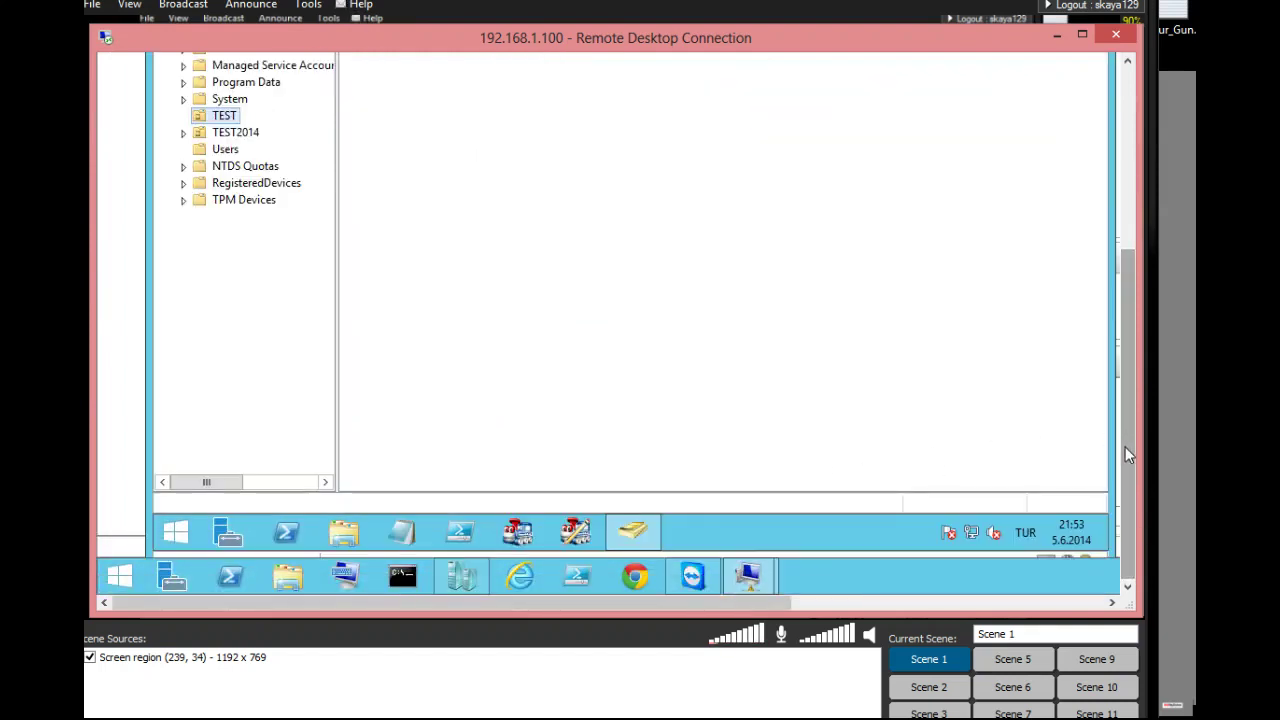
mouse_move(745, 576)
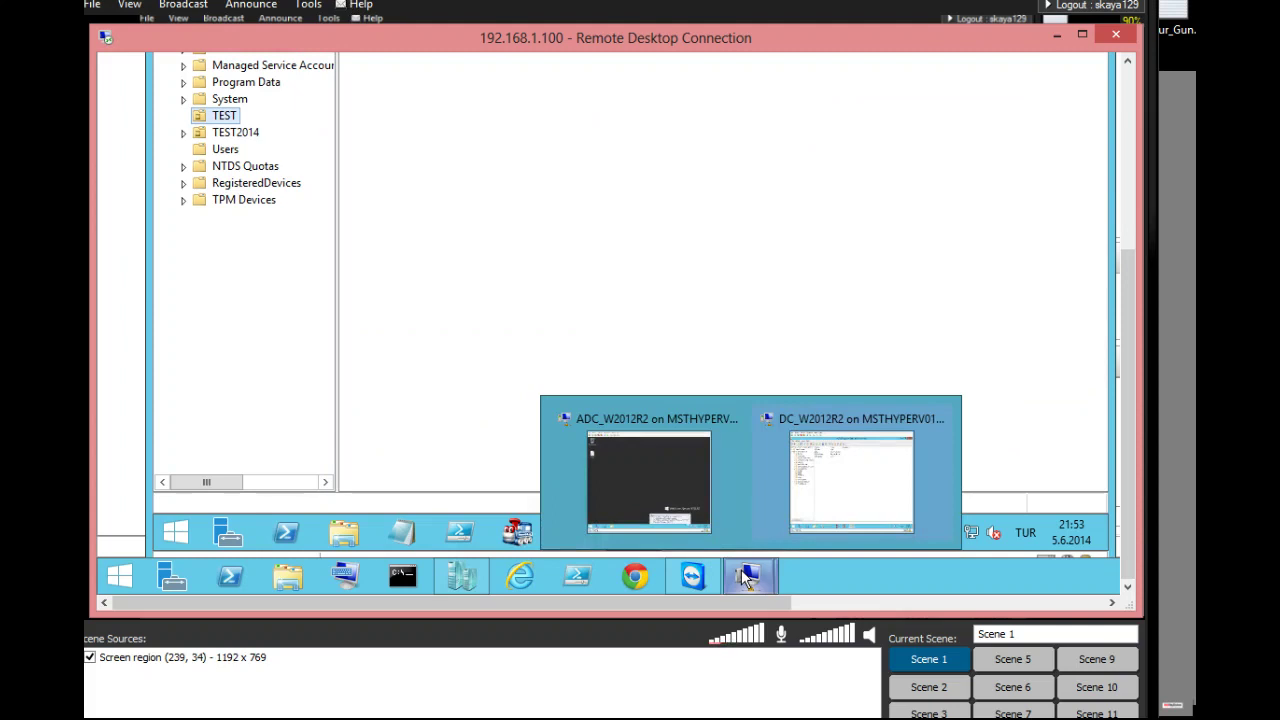
left_click(655, 510)
left_click_drag(1133, 472, 1125, 446)
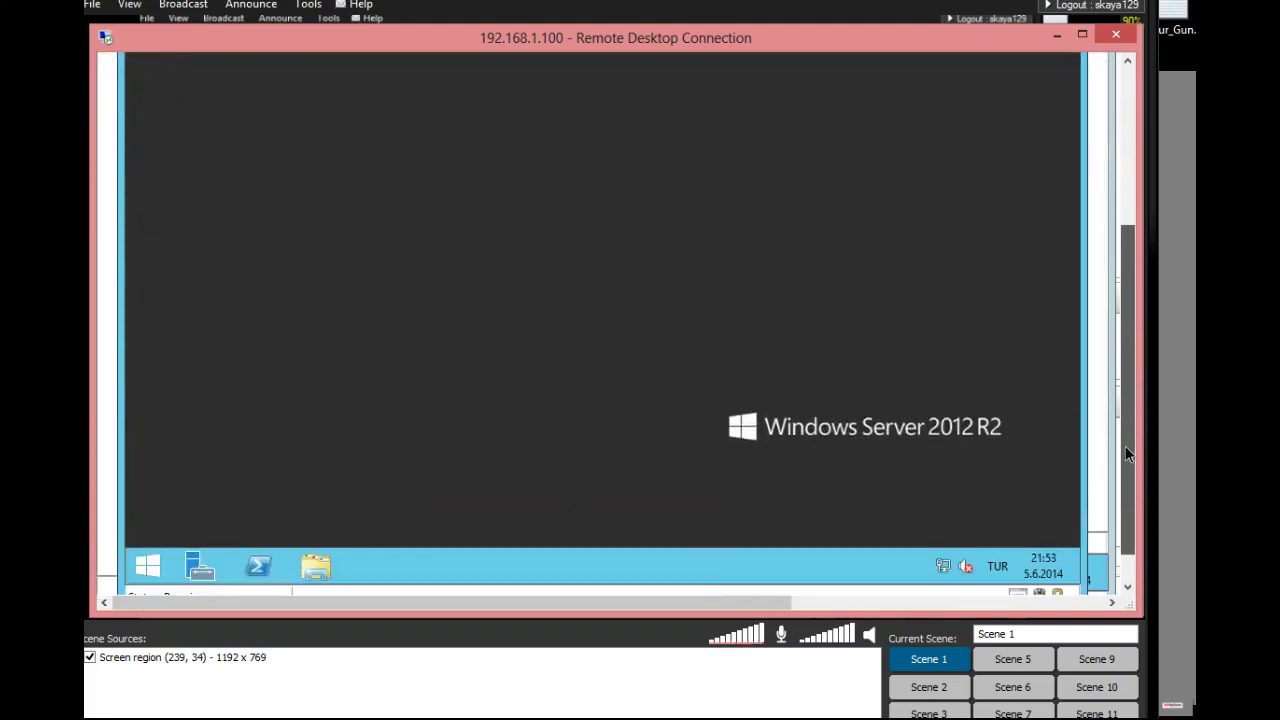
Start Server Manager on the ADC_W2012R2 virtual machine.
left_click(180, 568)
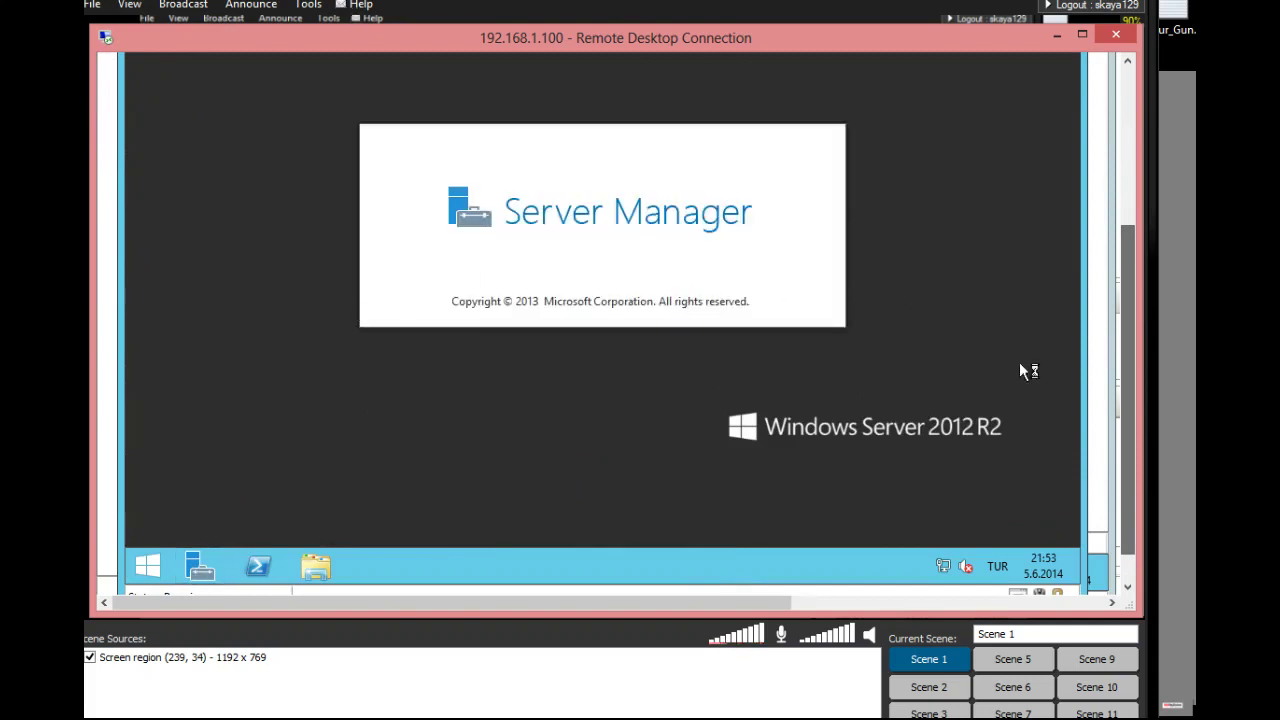
left_click_drag(1126, 400, 1146, 254)
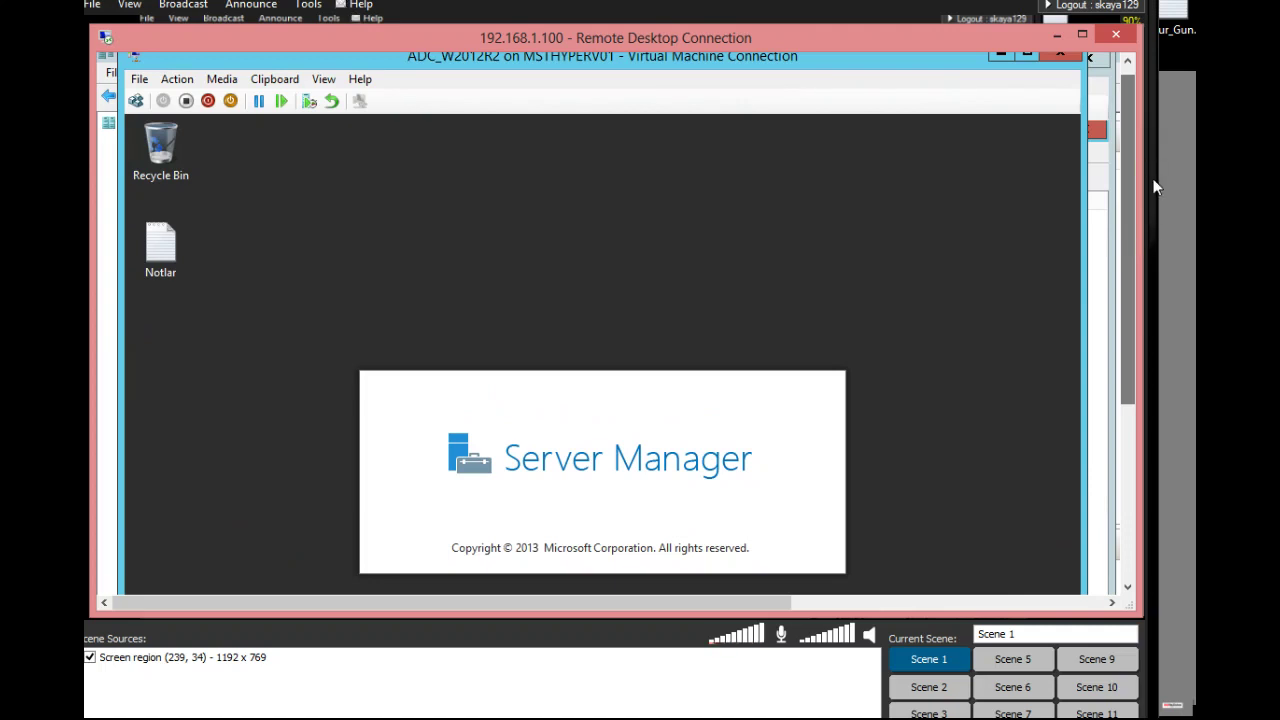
left_click_drag(1129, 185, 1127, 165)
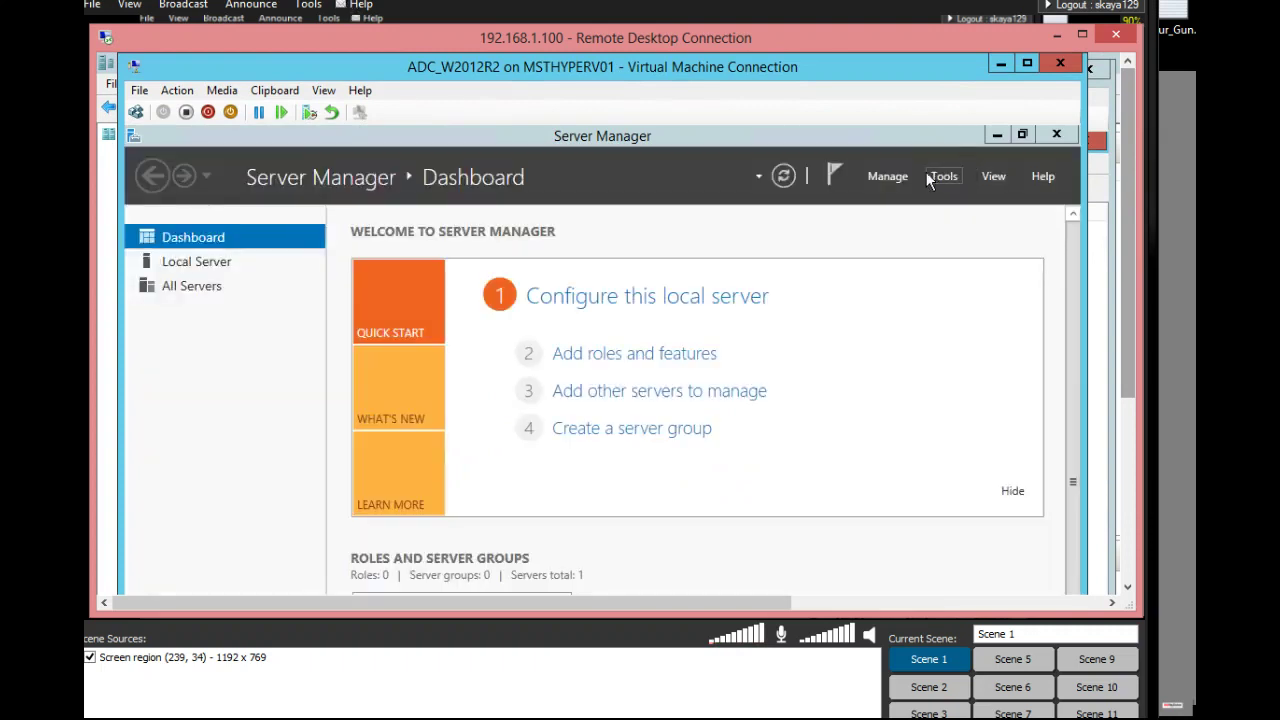
Open the Services console, check the Active Directory Domain Services service, and close the console.
left_click(942, 176)
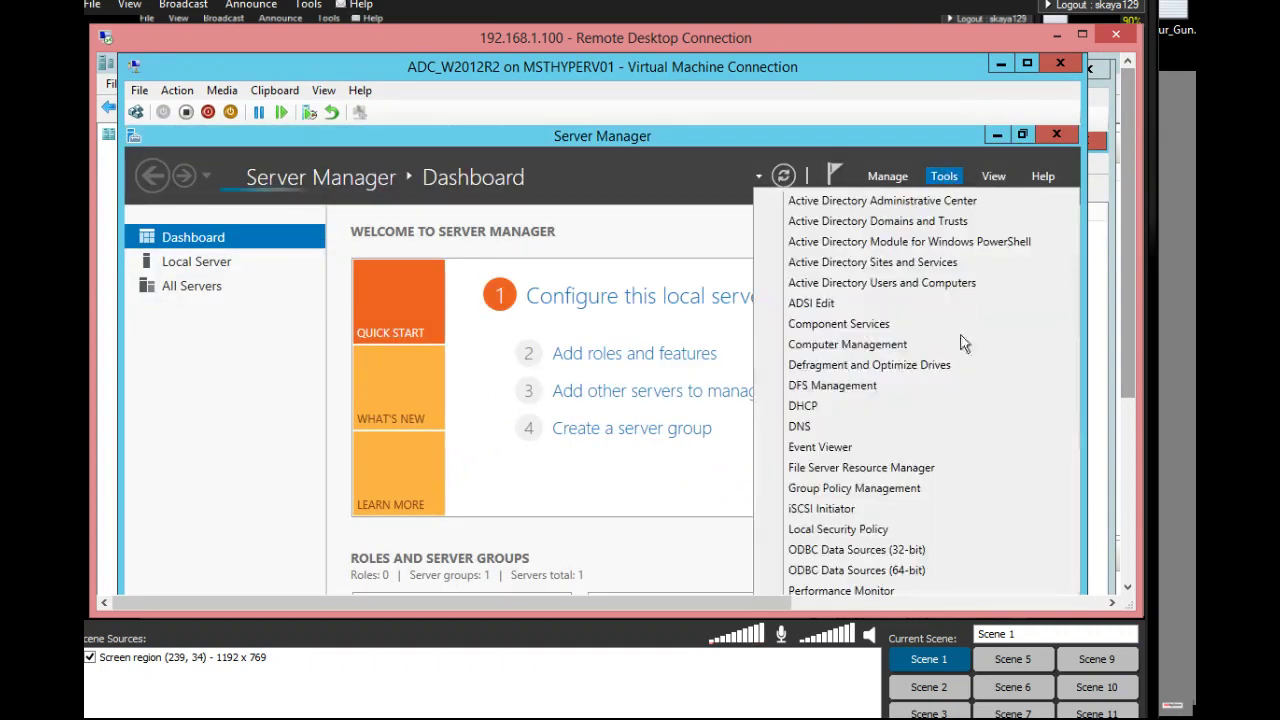
left_click_drag(1130, 385, 1130, 472)
left_click(833, 530)
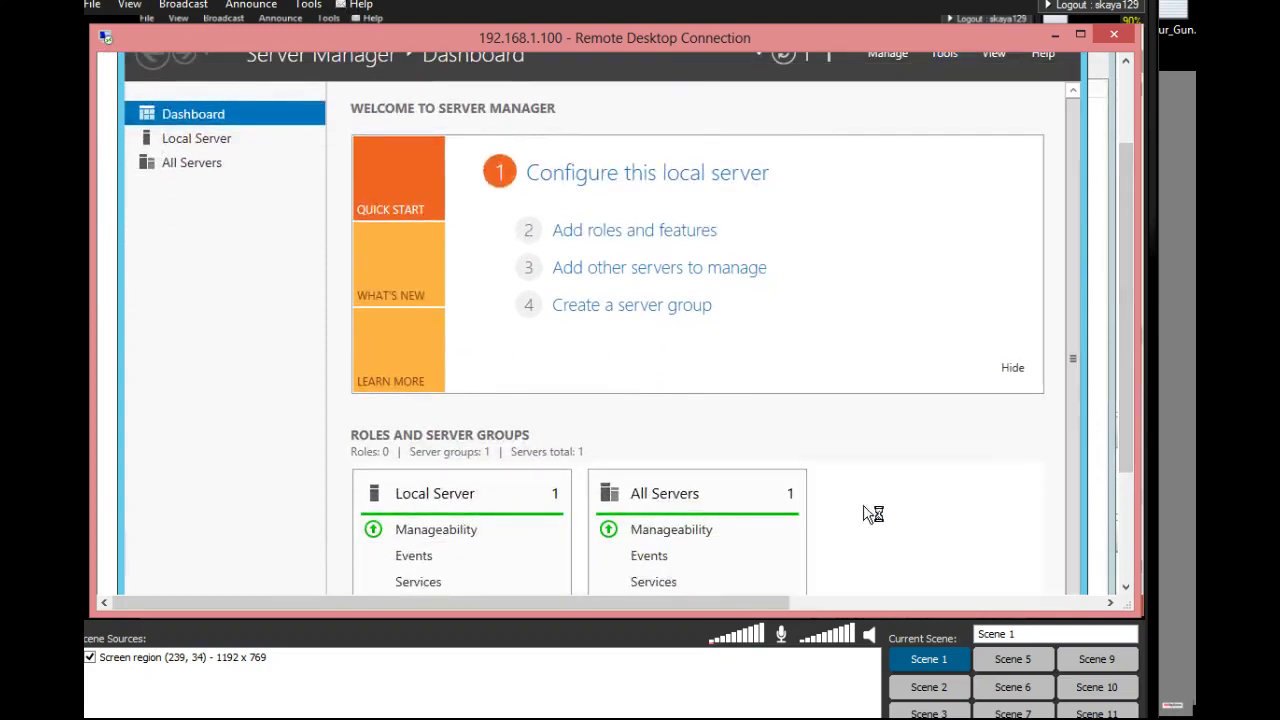
left_click_drag(1124, 342, 1122, 285)
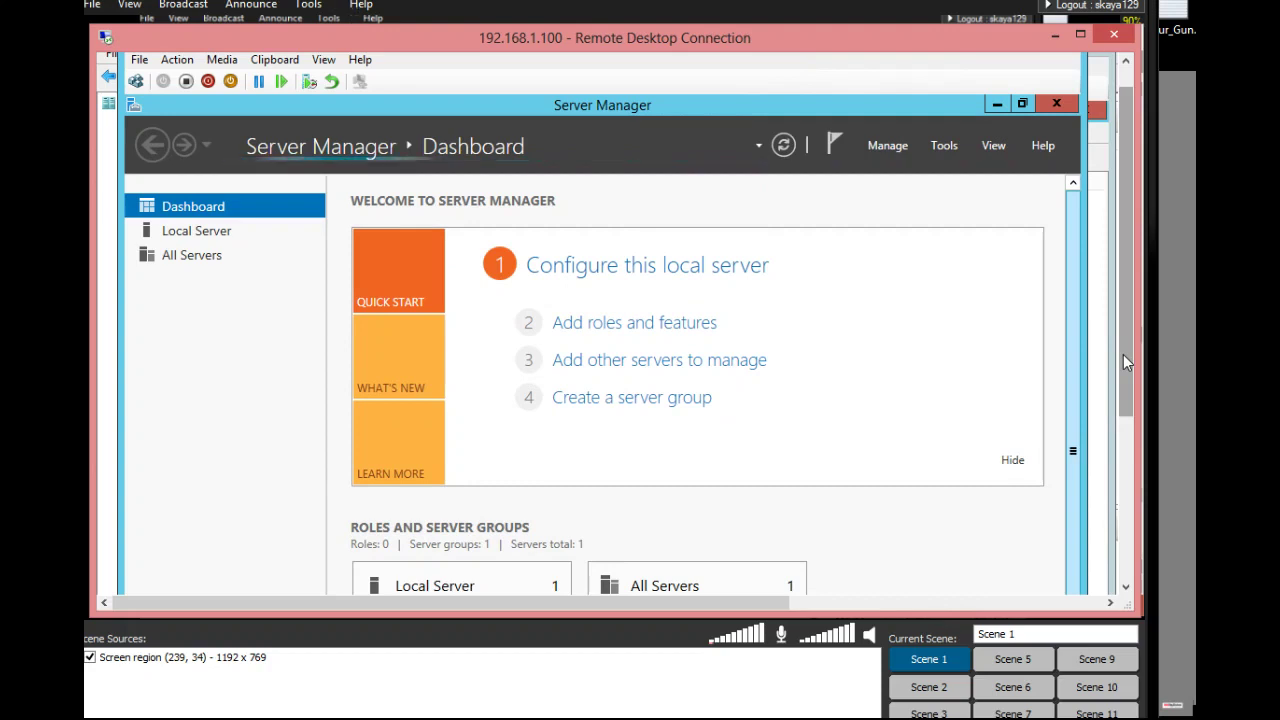
left_click_drag(1123, 354, 1108, 380)
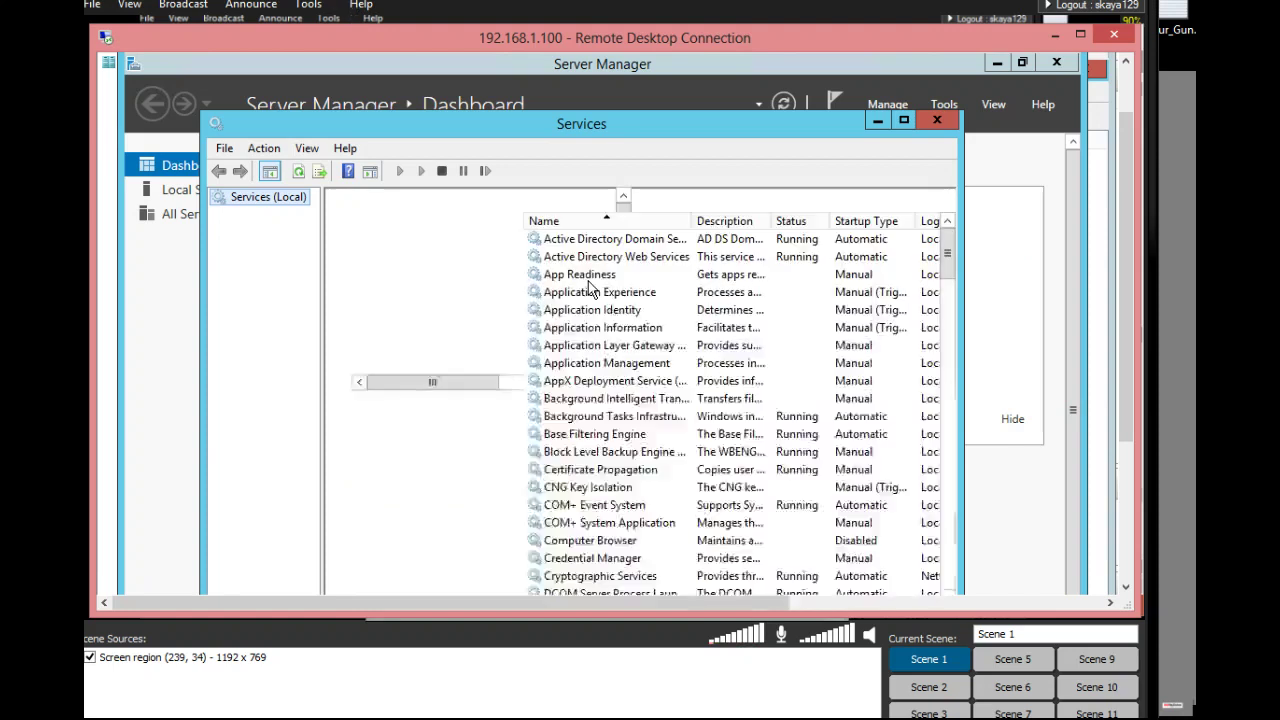
left_click(672, 240)
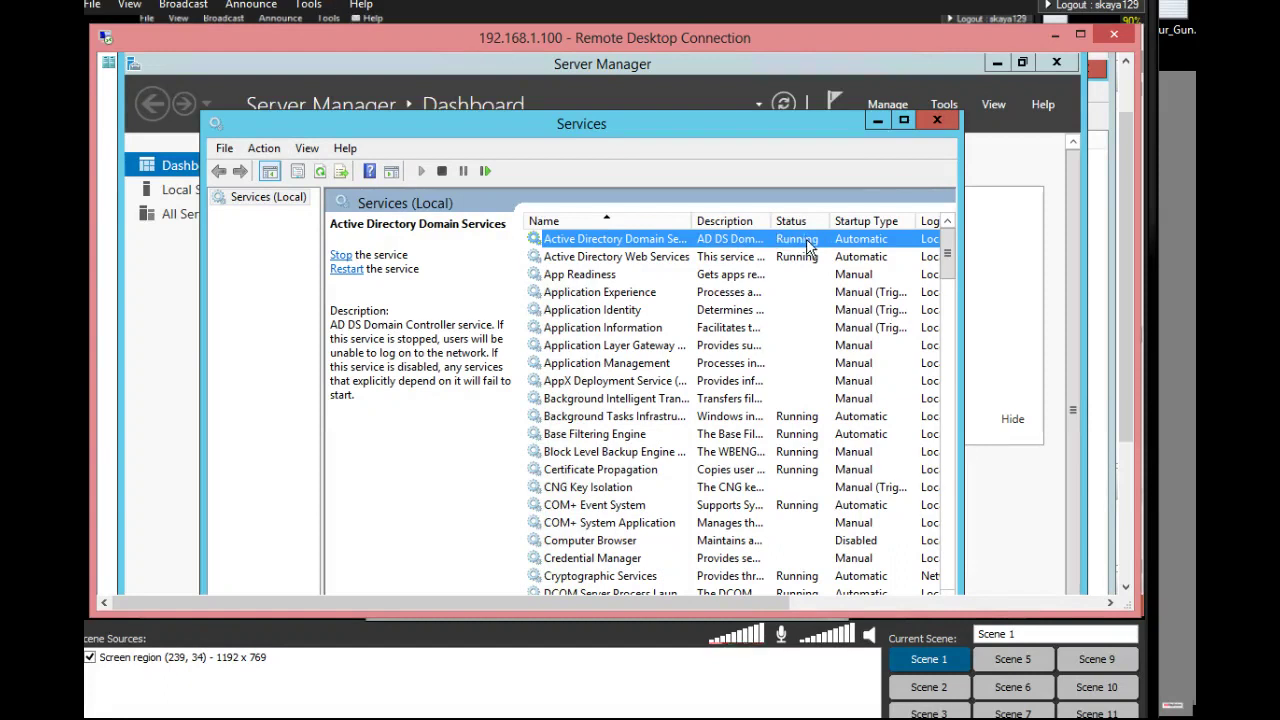
left_click(937, 123)
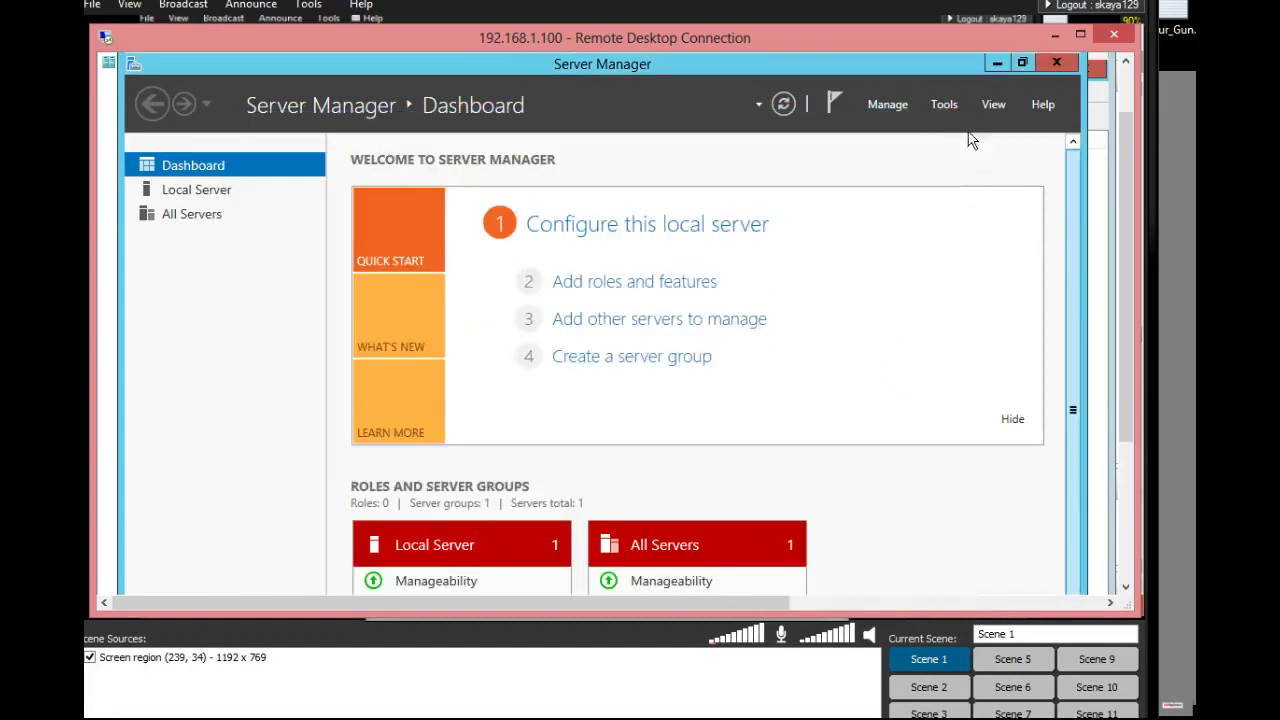
Open the Active Directory Users and Computers console on the ADC_W2012R2 virtual machine.
left_click(950, 105)
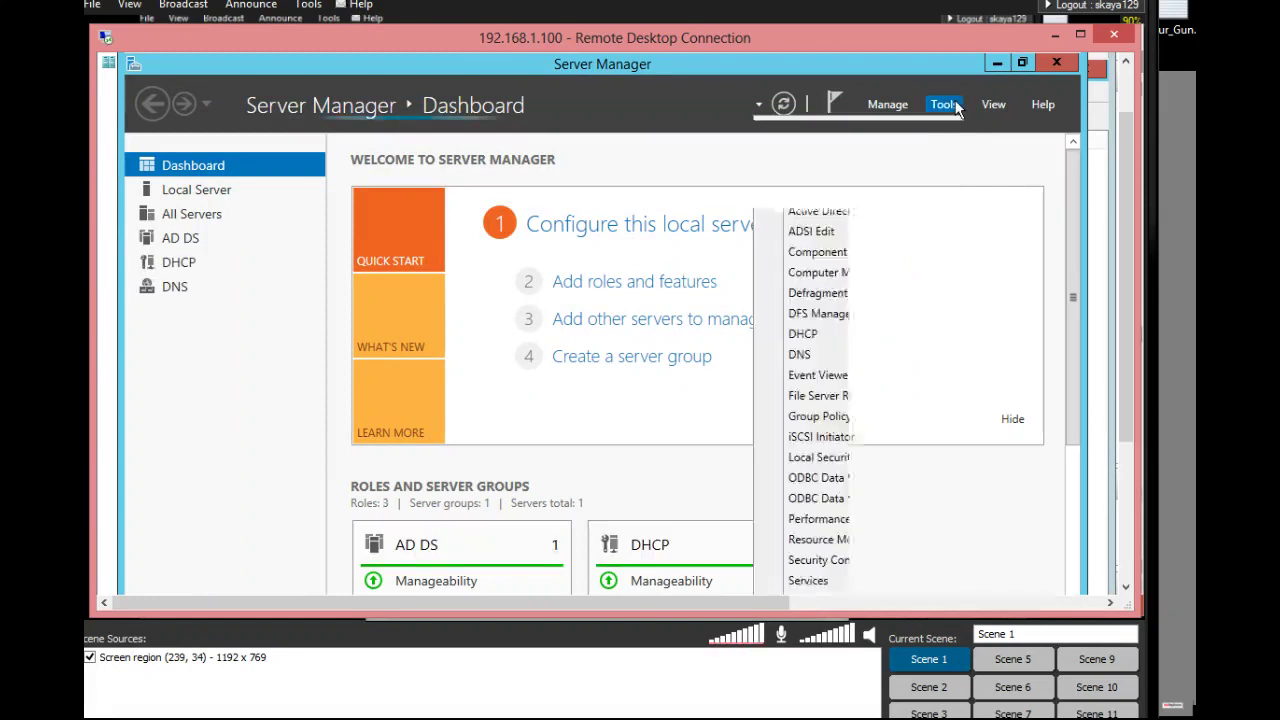
left_click(907, 217)
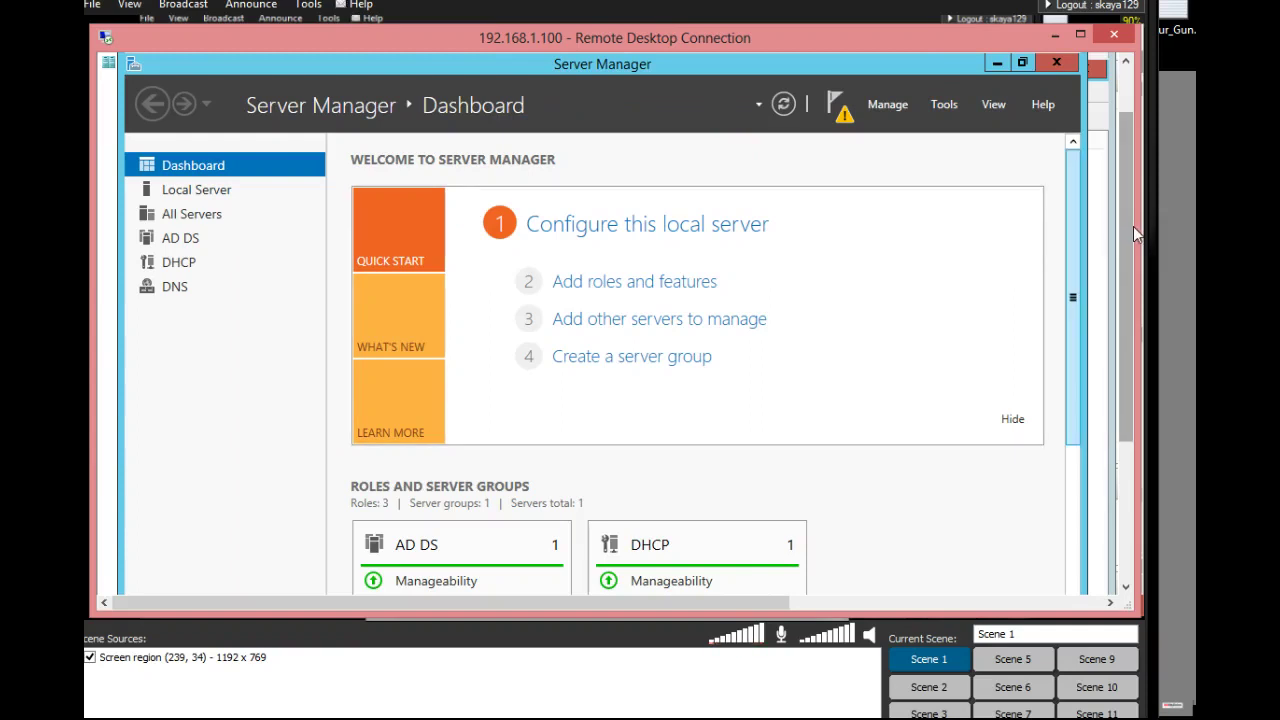
mouse_move(1133, 257)
left_mouse_down()
mouse_move(1121, 280)
mouse_move(1119, 249)
left_mouse_up()
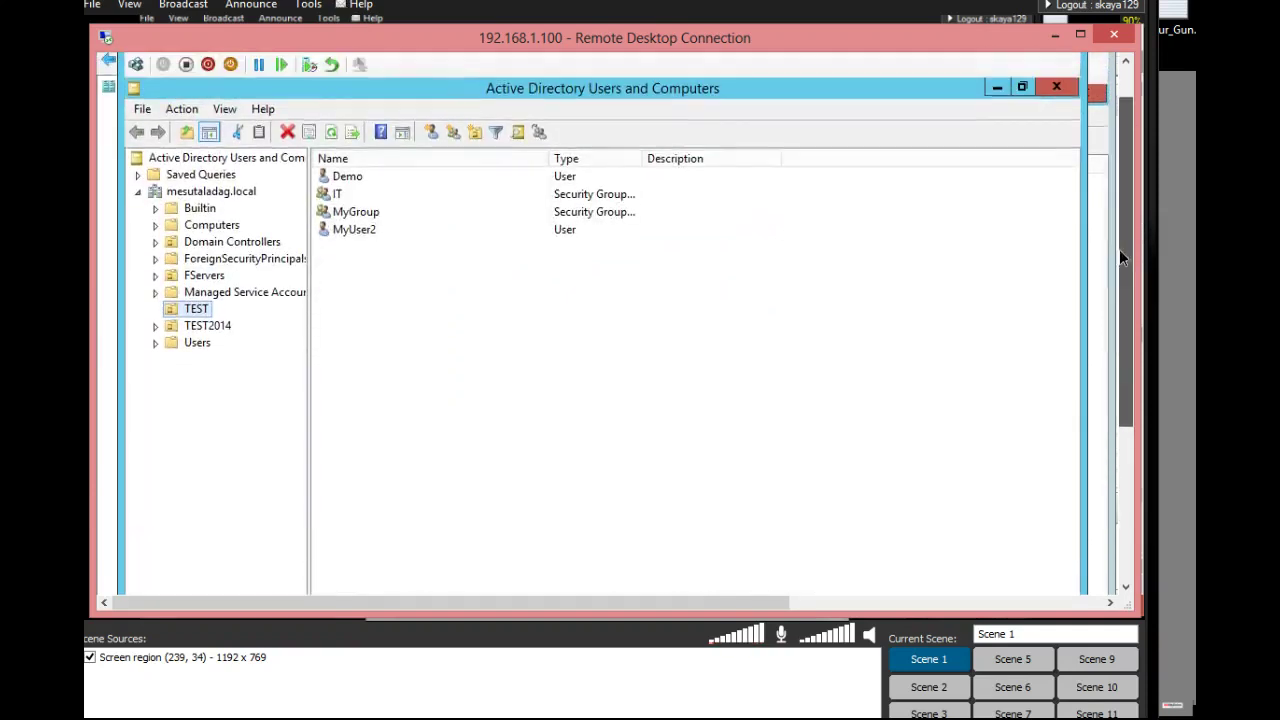
Refresh the TEST organizational unit several times, then visit the Users container and return to TEST to check its objects.
left_click(331, 133)
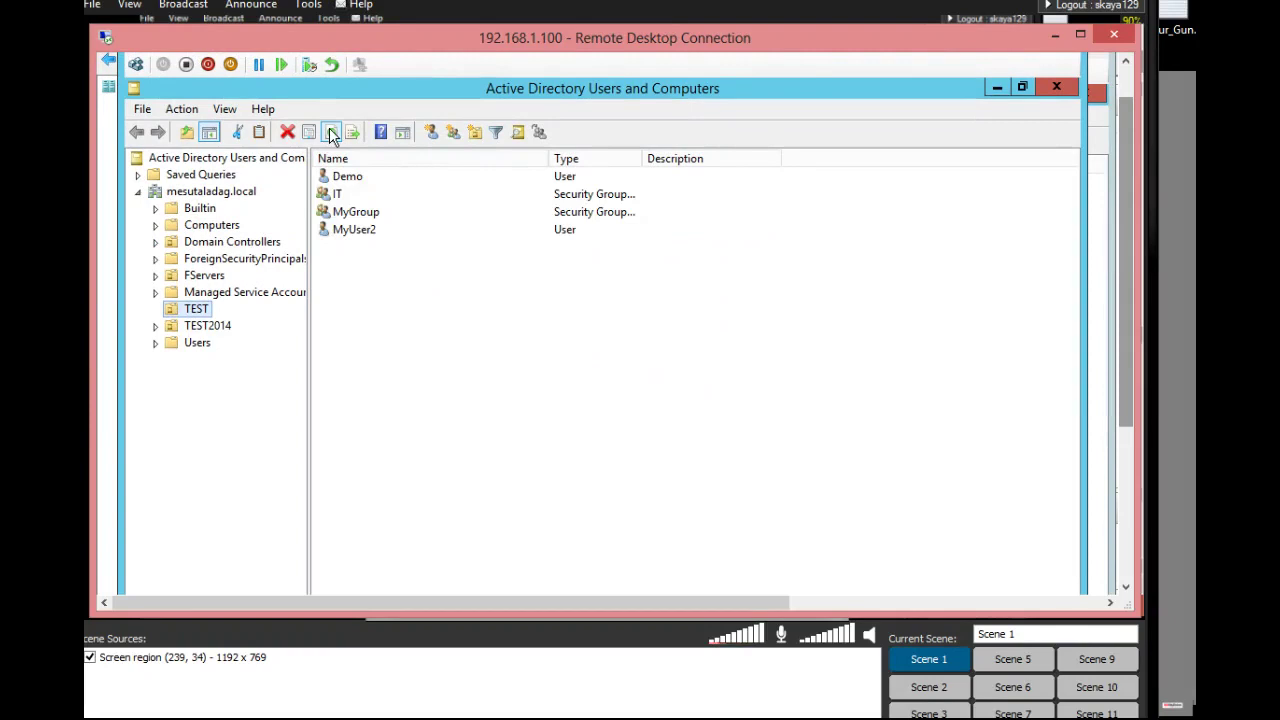
left_click(331, 133)
left_click(331, 133)
left_click(200, 344)
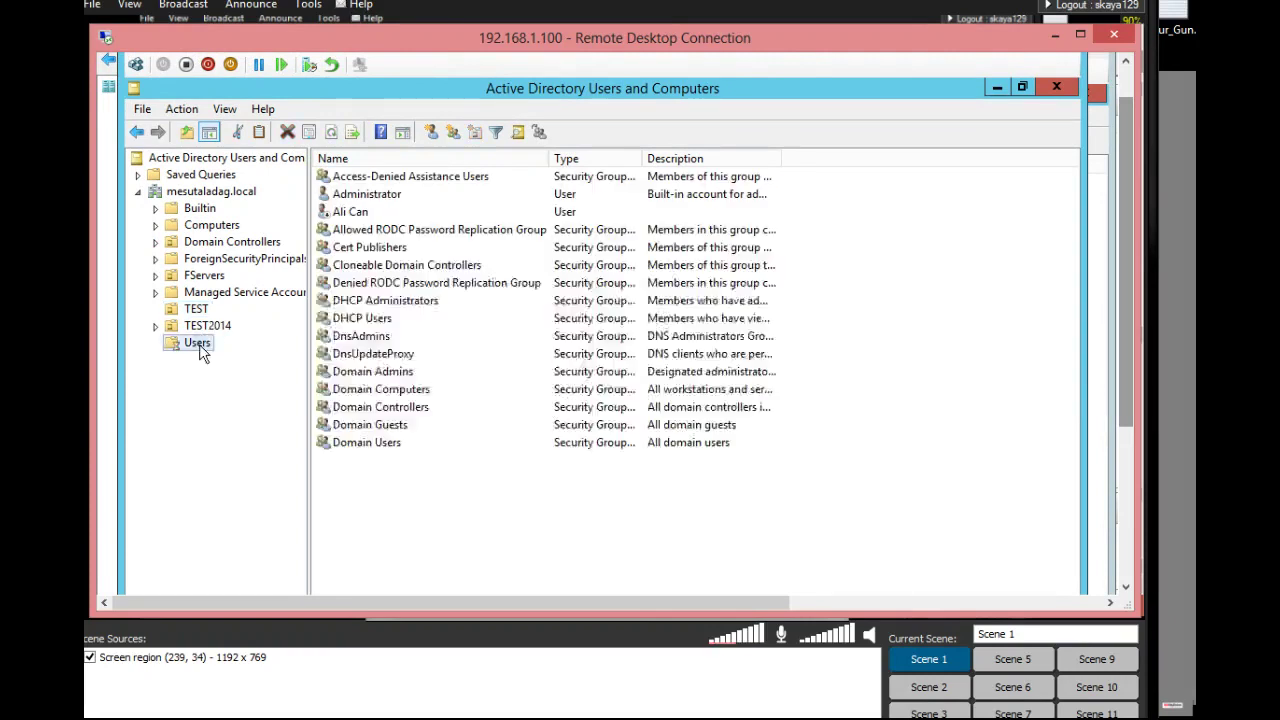
left_click(205, 309)
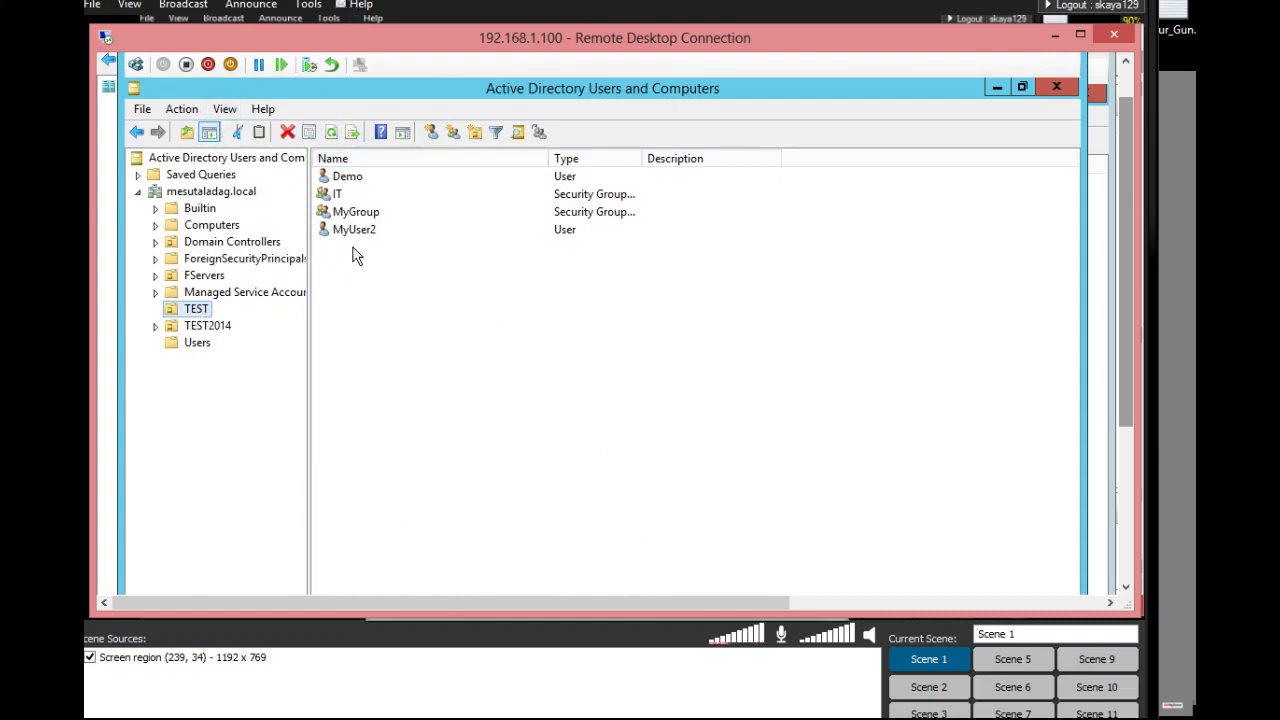
left_click_drag(1129, 346, 1133, 276)
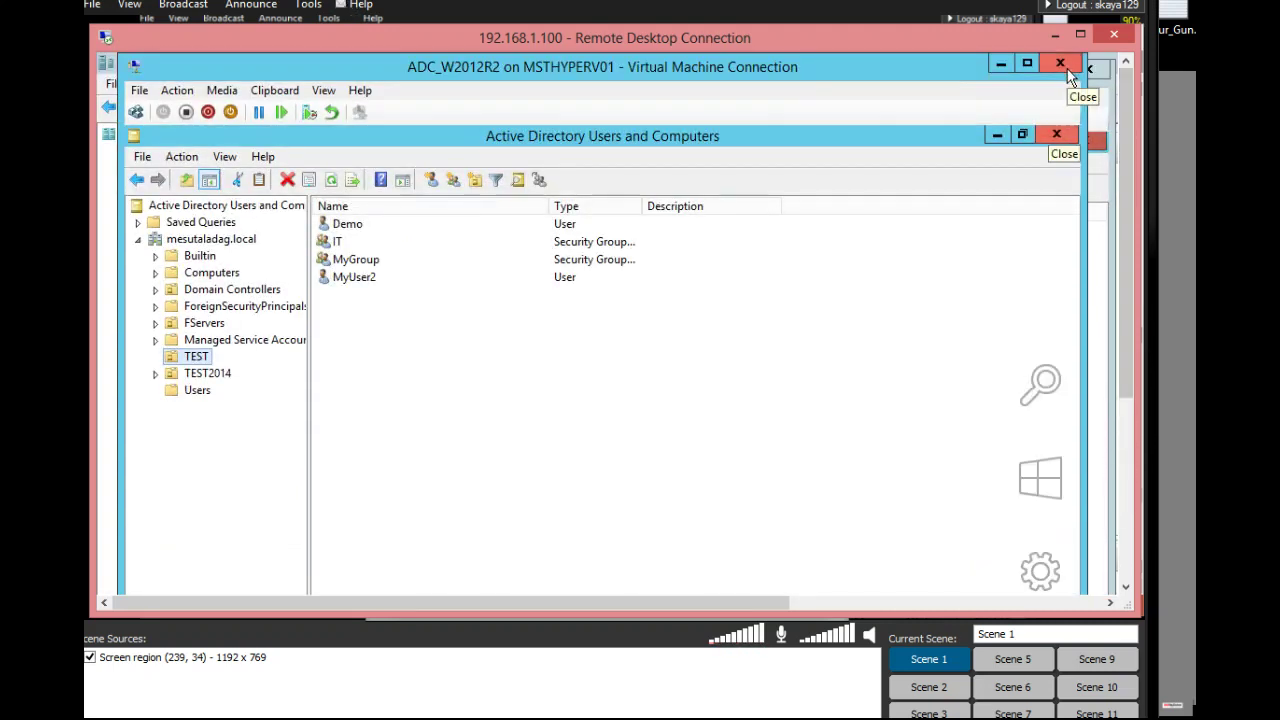
Run dsa.msc to open a second Active Directory Users and Computers console and check the objects in TEST.
scroll(1000, 300, "down", 5)
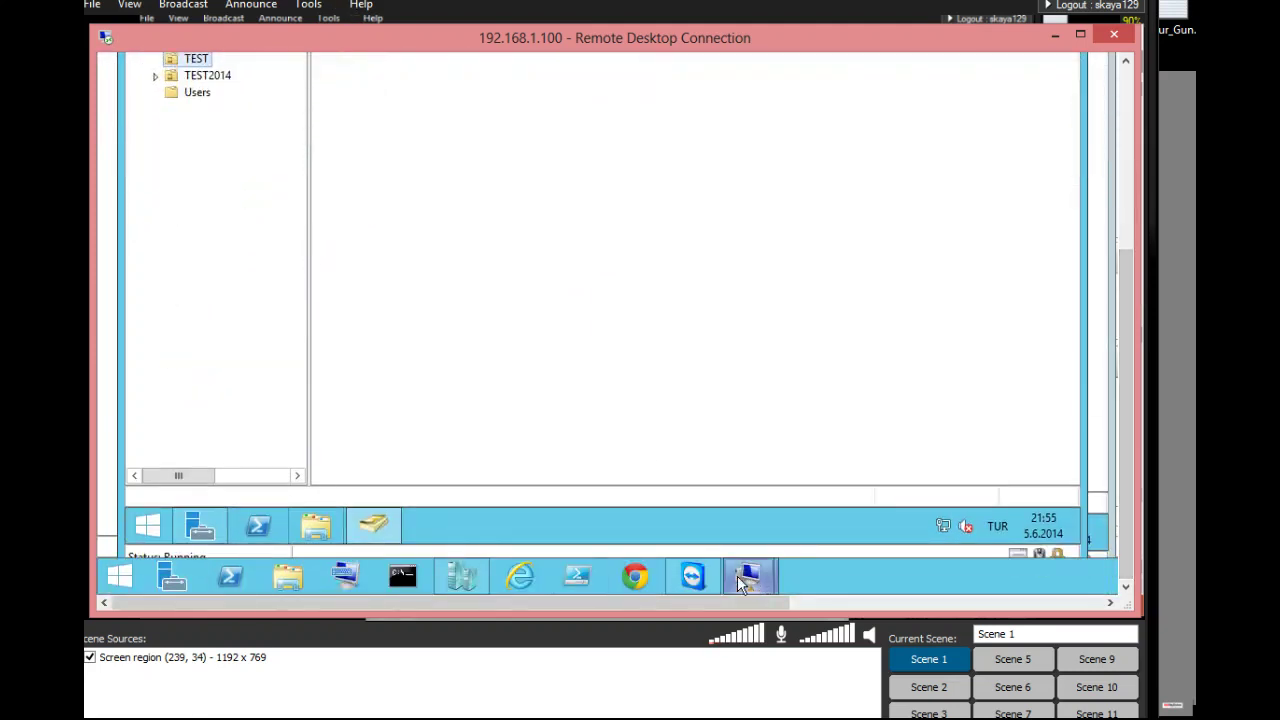
right_click(147, 525)
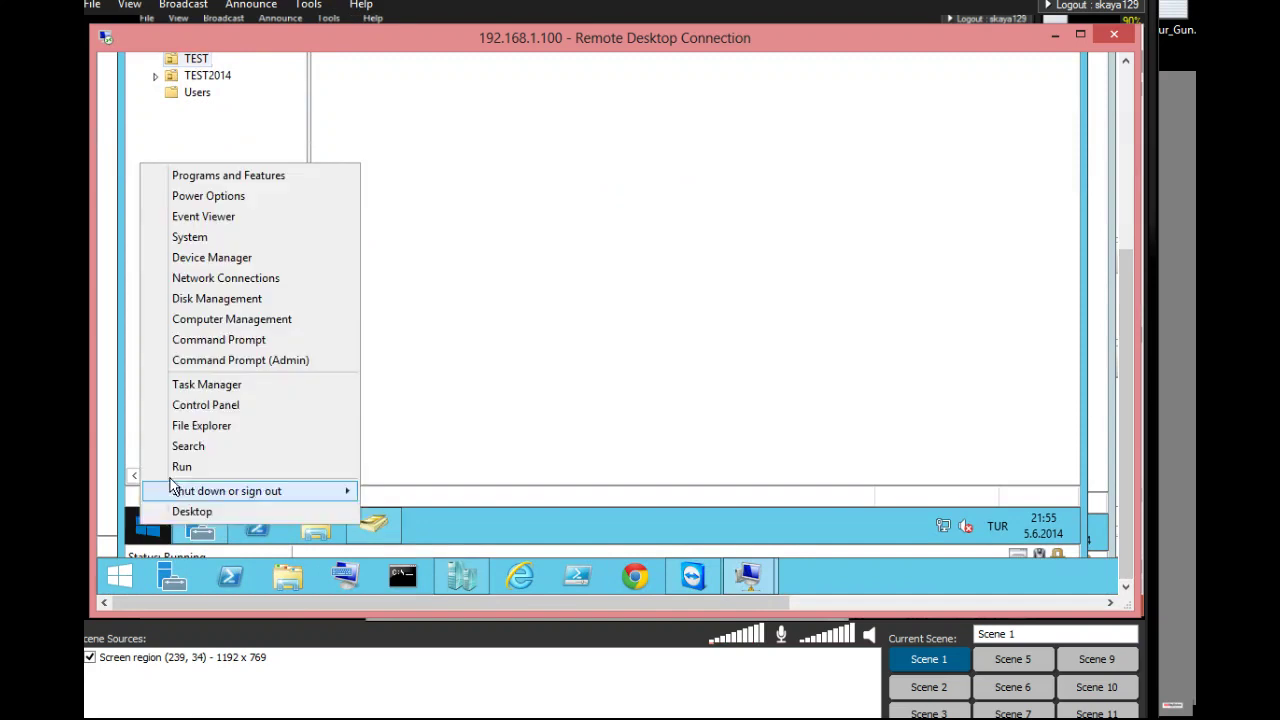
left_click(192, 468)
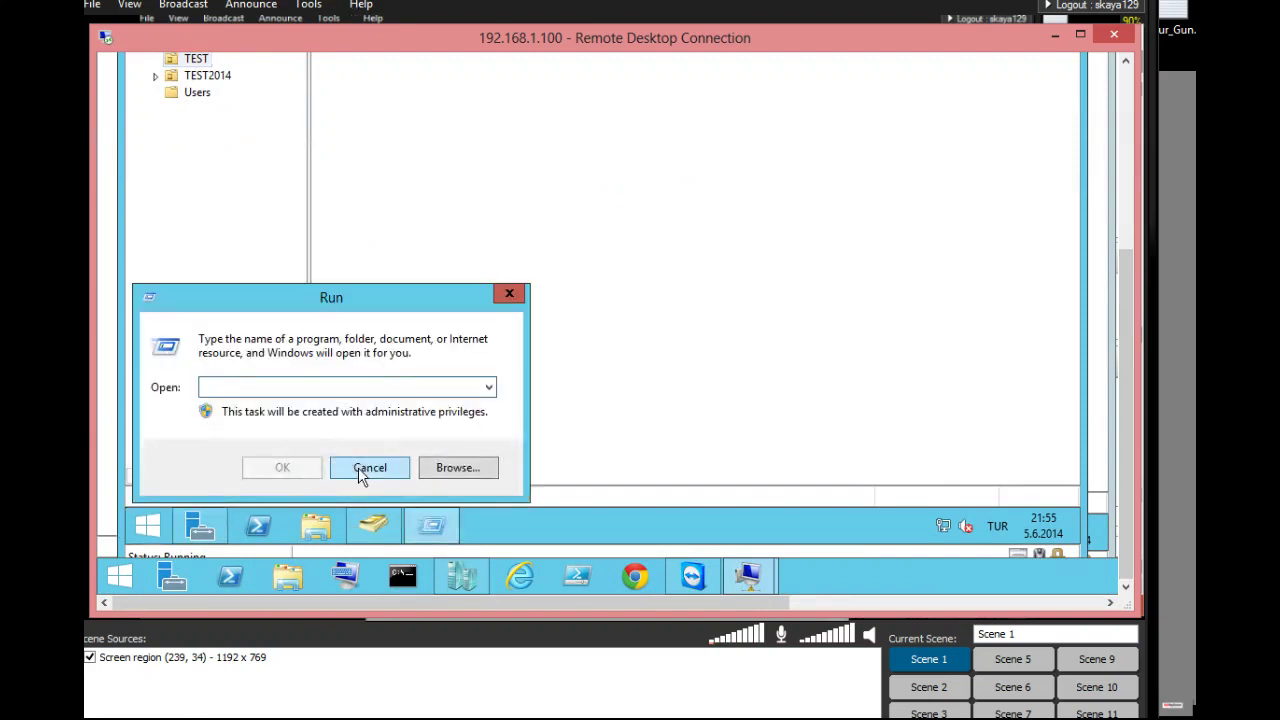
type("dsa.msc")
key("Return")
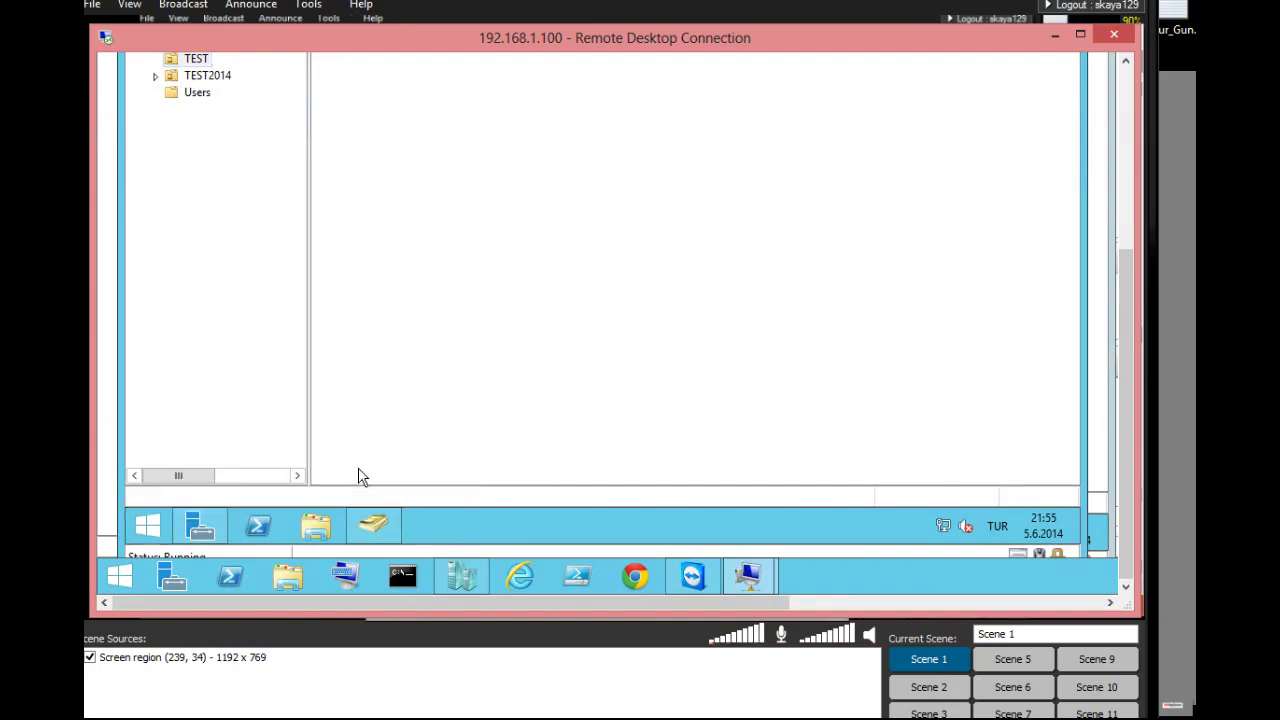
left_click_drag(1125, 388, 1127, 230)
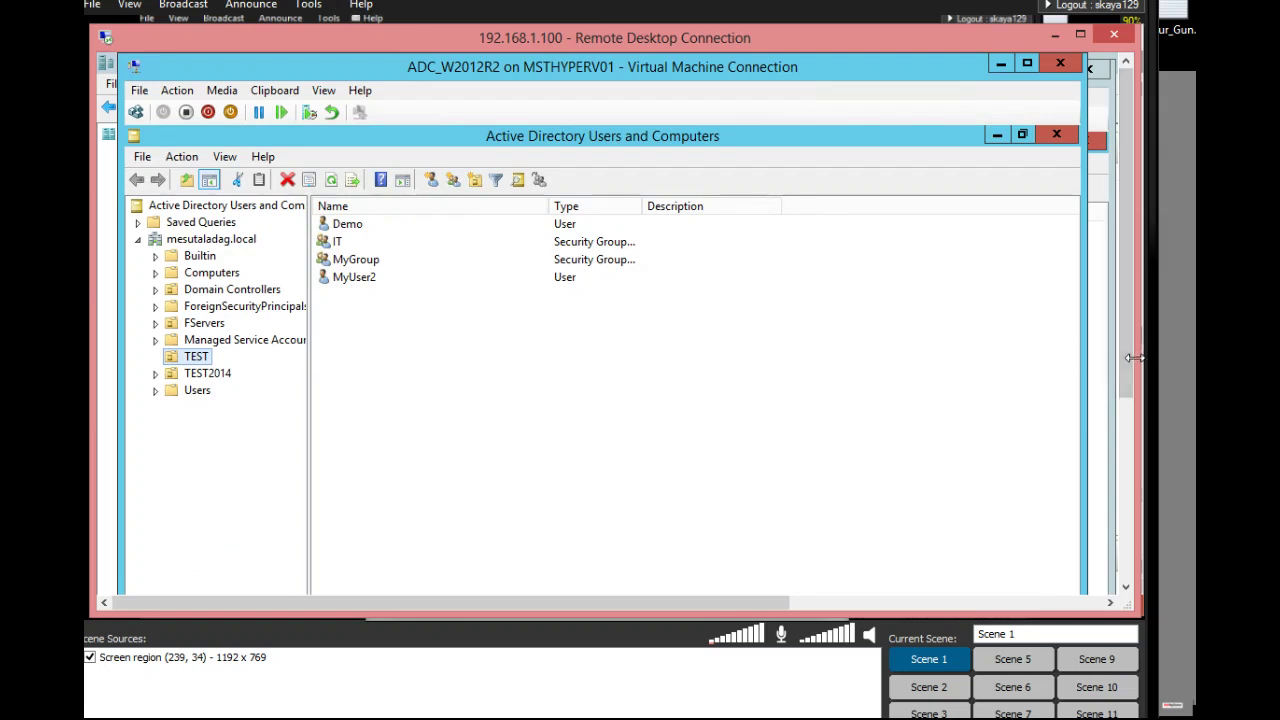
Close the second Active Directory Users and Computers window on ADC_W2012R2.
left_click_drag(1129, 363, 1123, 517)
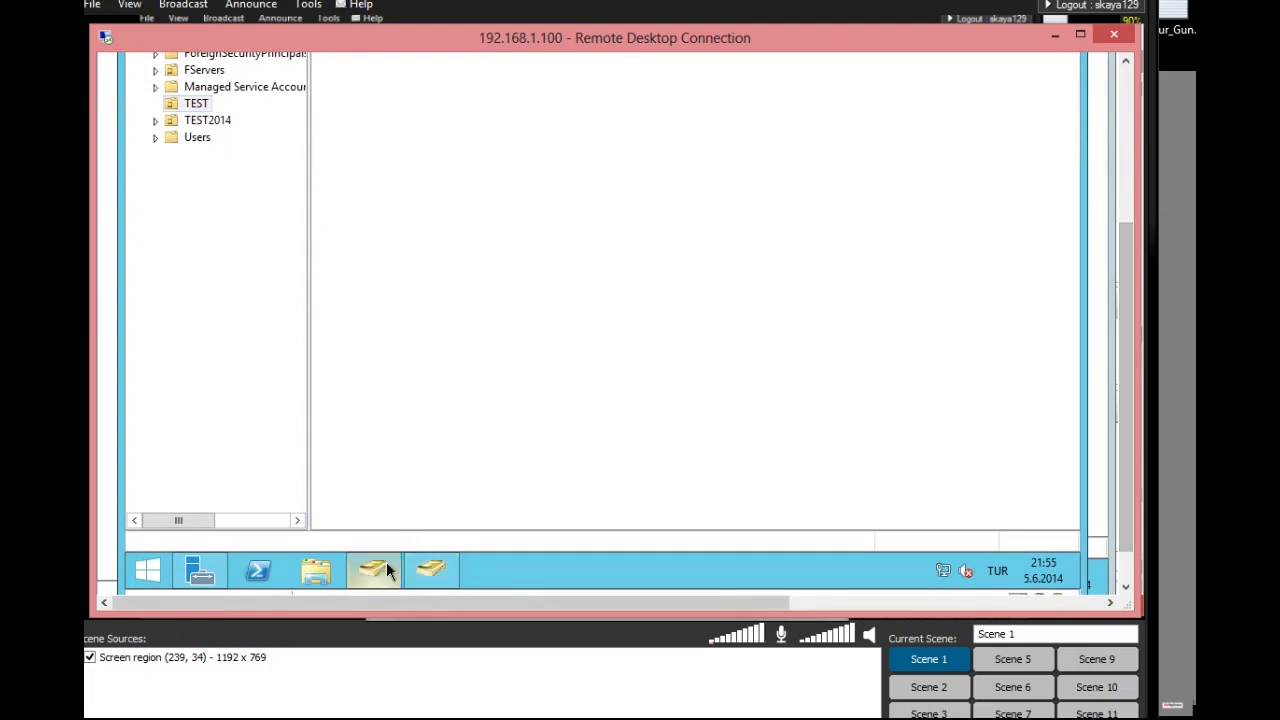
right_click(436, 552)
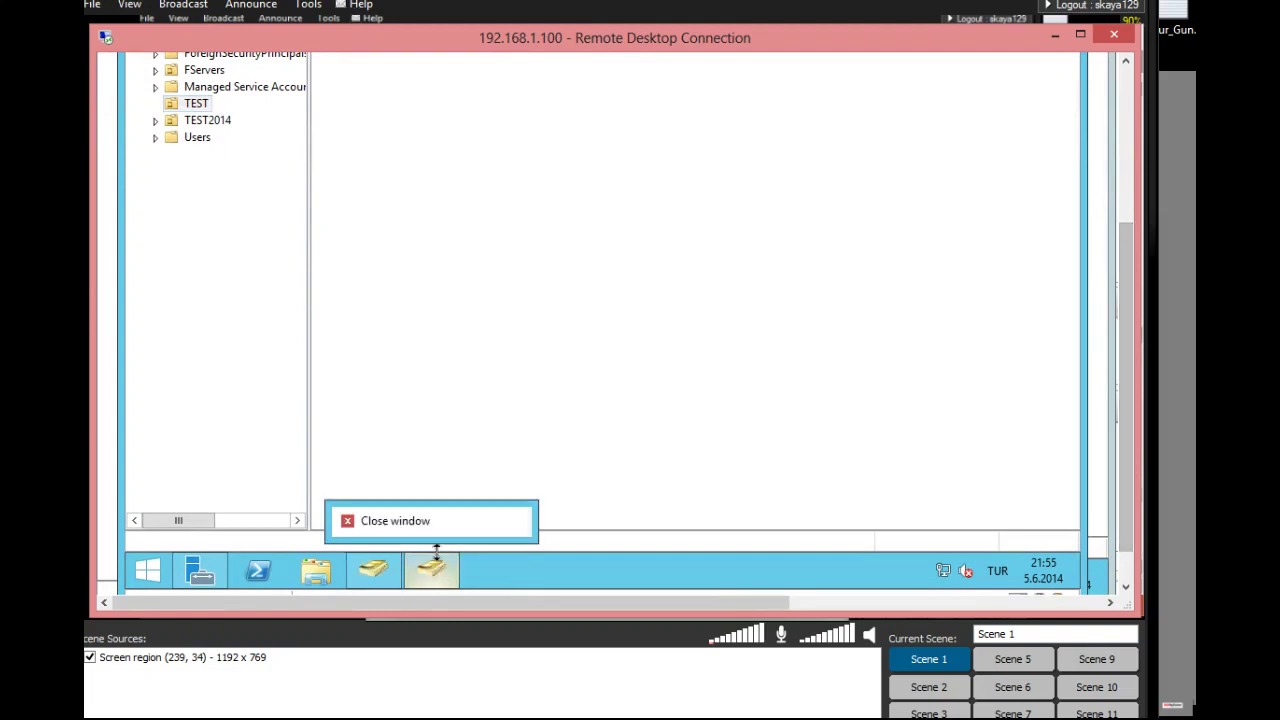
left_click(430, 521)
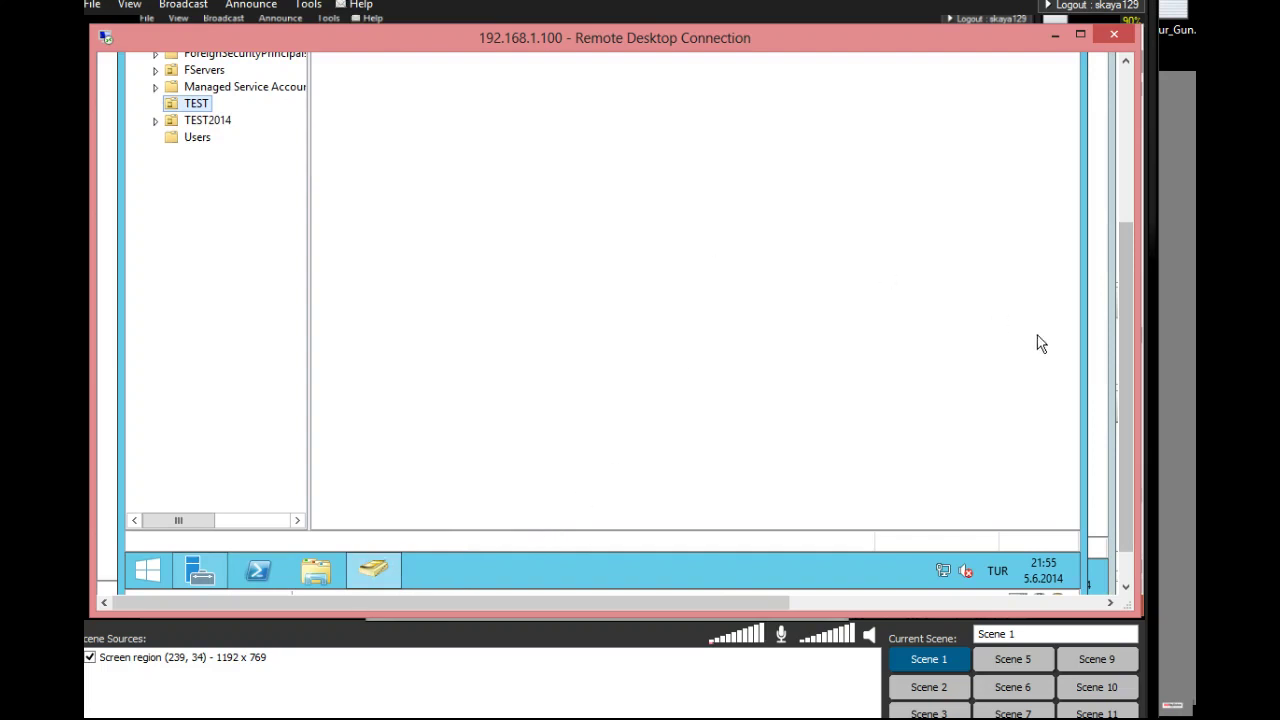
Switch back to Server Manager and open the Active Directory Sites and Services console.
mouse_move(1131, 410)
left_mouse_down()
mouse_move(1137, 354)
mouse_move(1143, 411)
left_mouse_up()
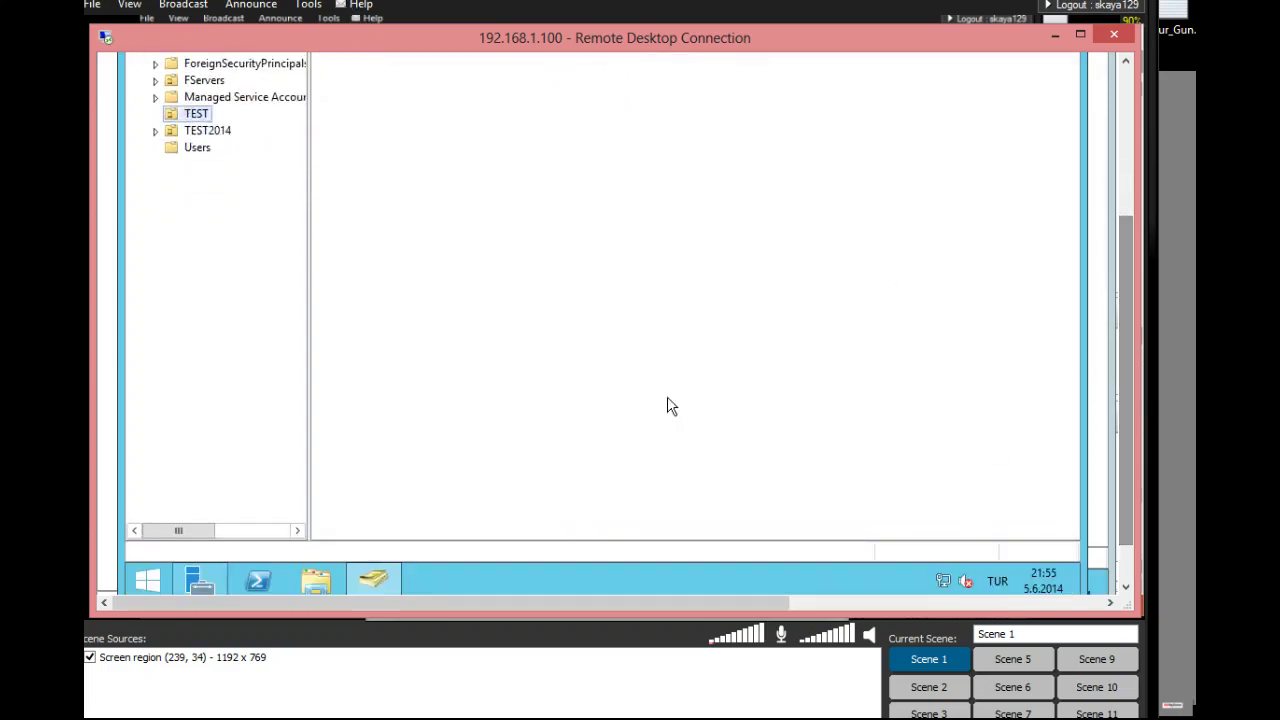
left_click(212, 578)
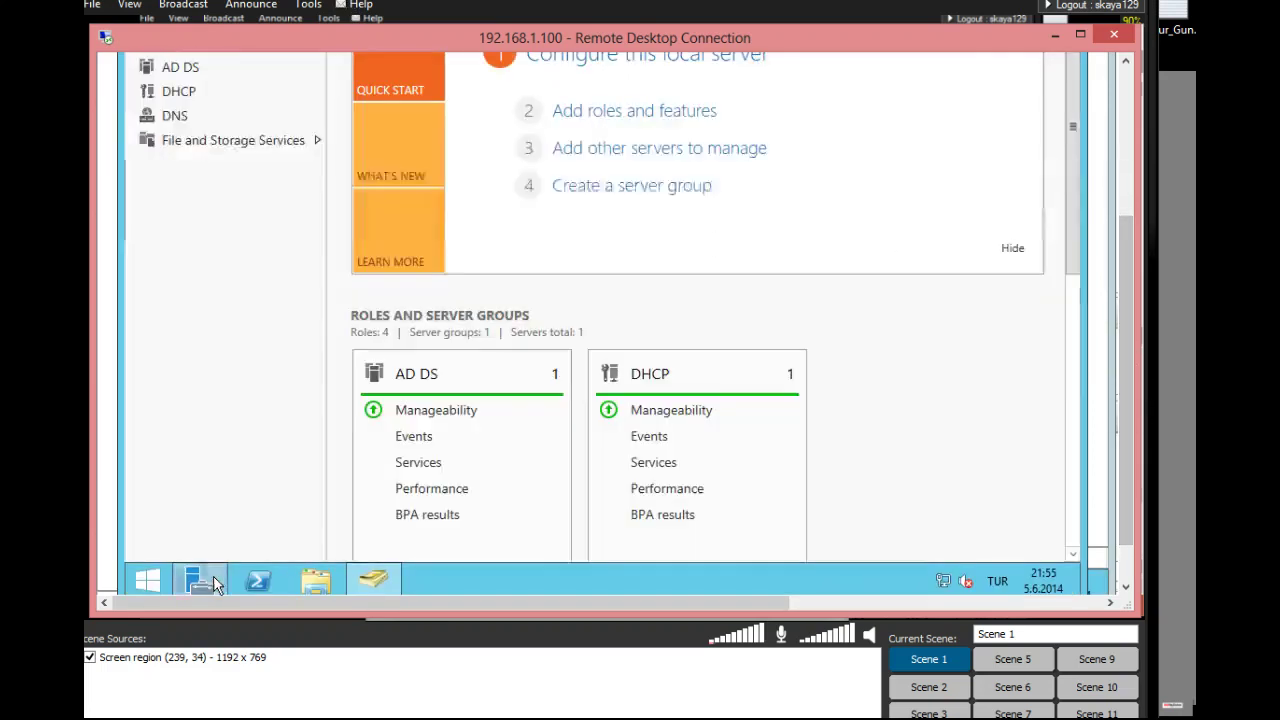
left_click_drag(1131, 420, 1127, 271)
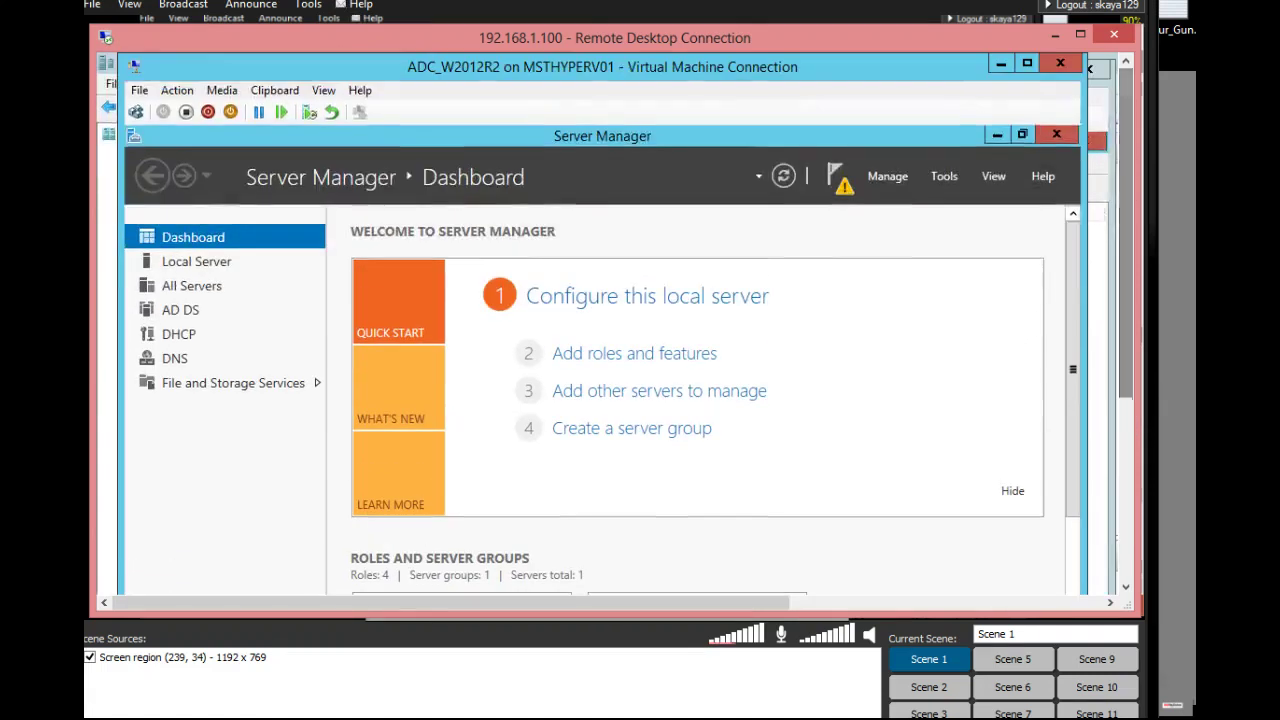
left_click(952, 180)
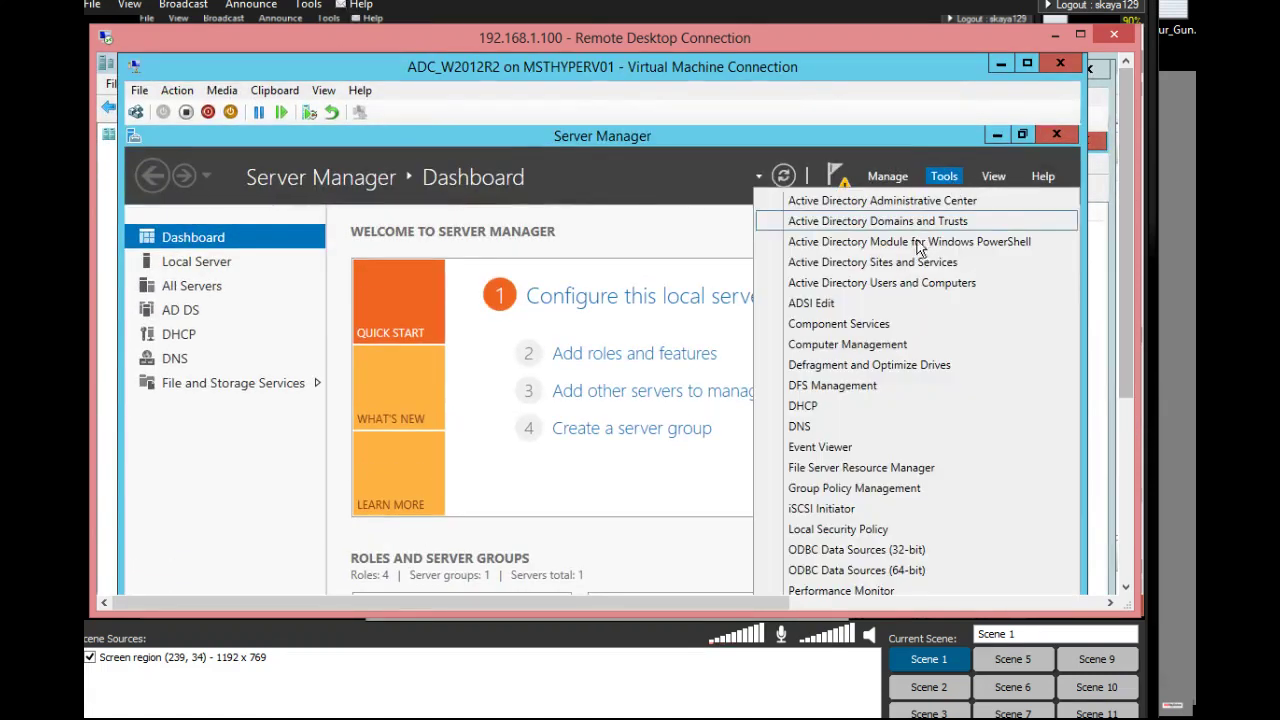
left_click(898, 268)
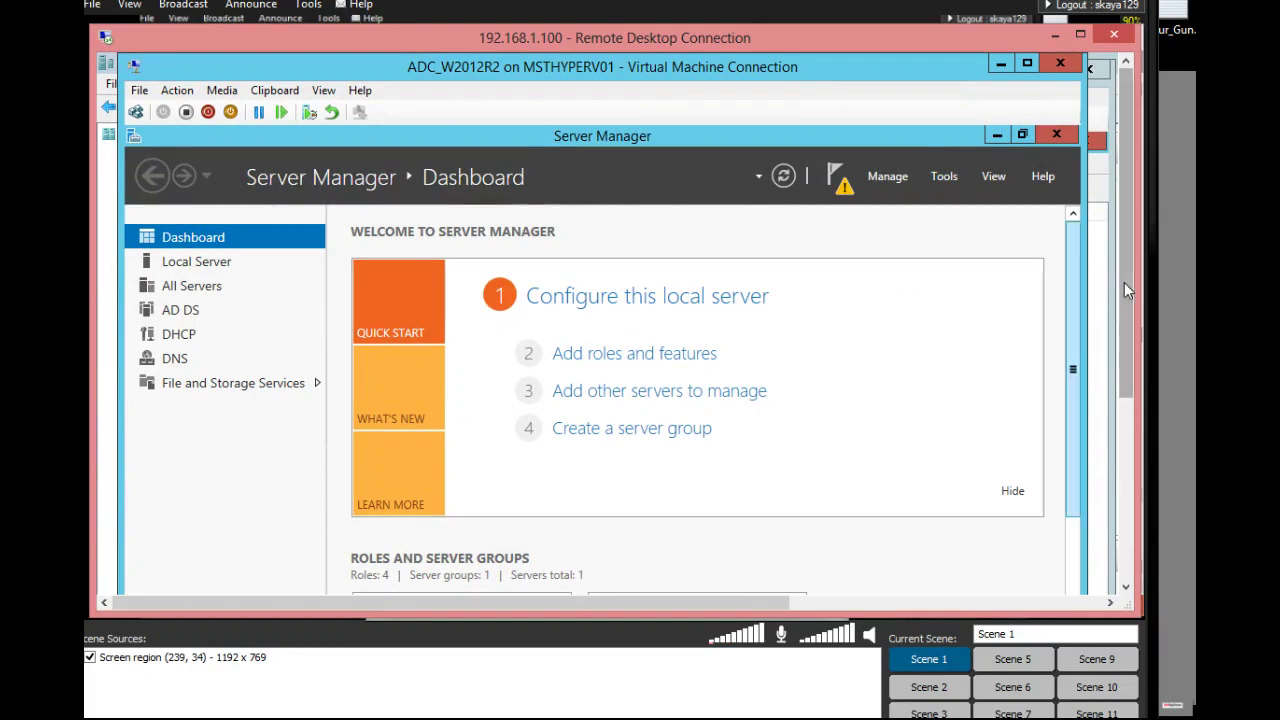
left_click_drag(1127, 283, 1147, 494)
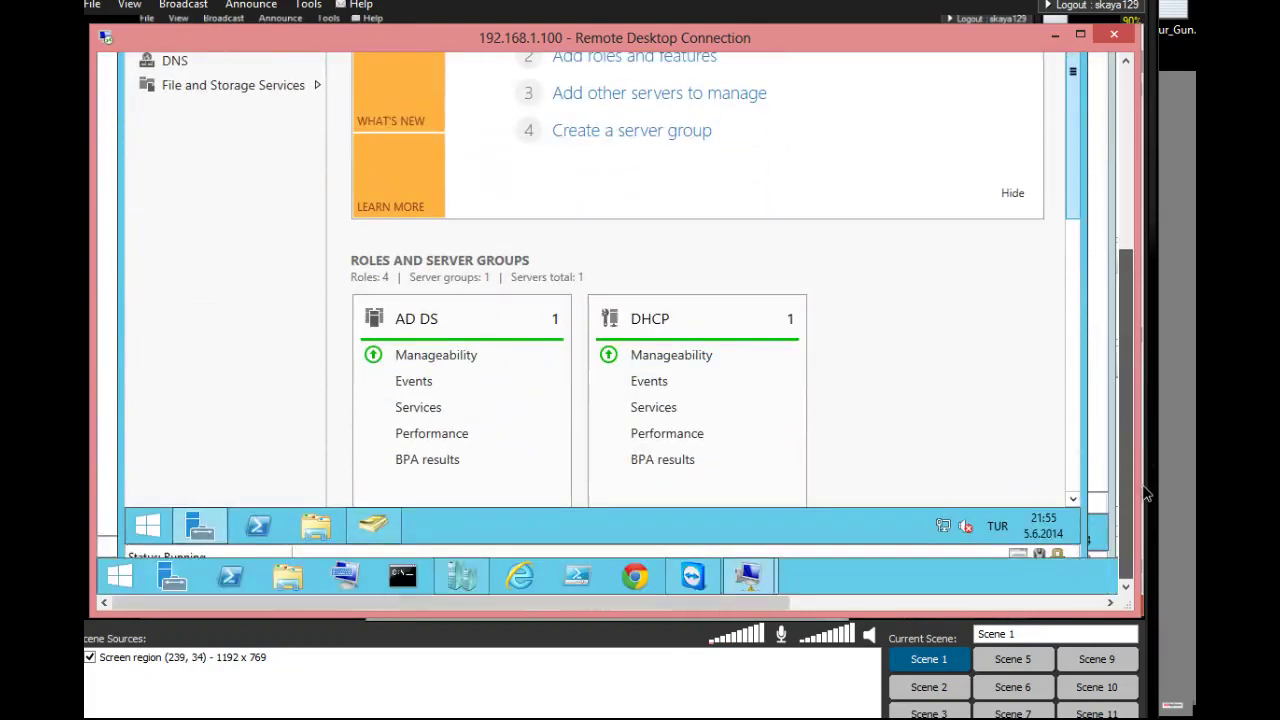
Trigger replication on the MSTDC01 connection in the NTDS Settings of MSTDC02.
left_click_drag(1148, 472, 1151, 371)
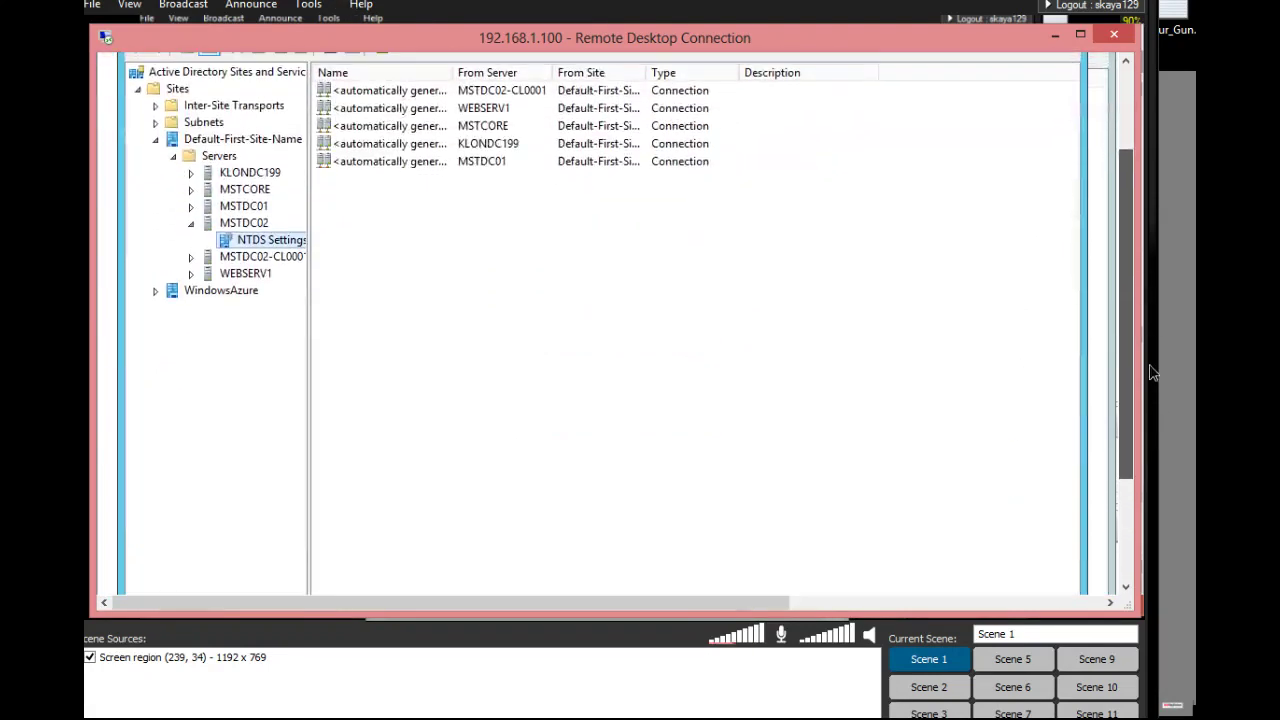
right_click(443, 166)
left_click(512, 198)
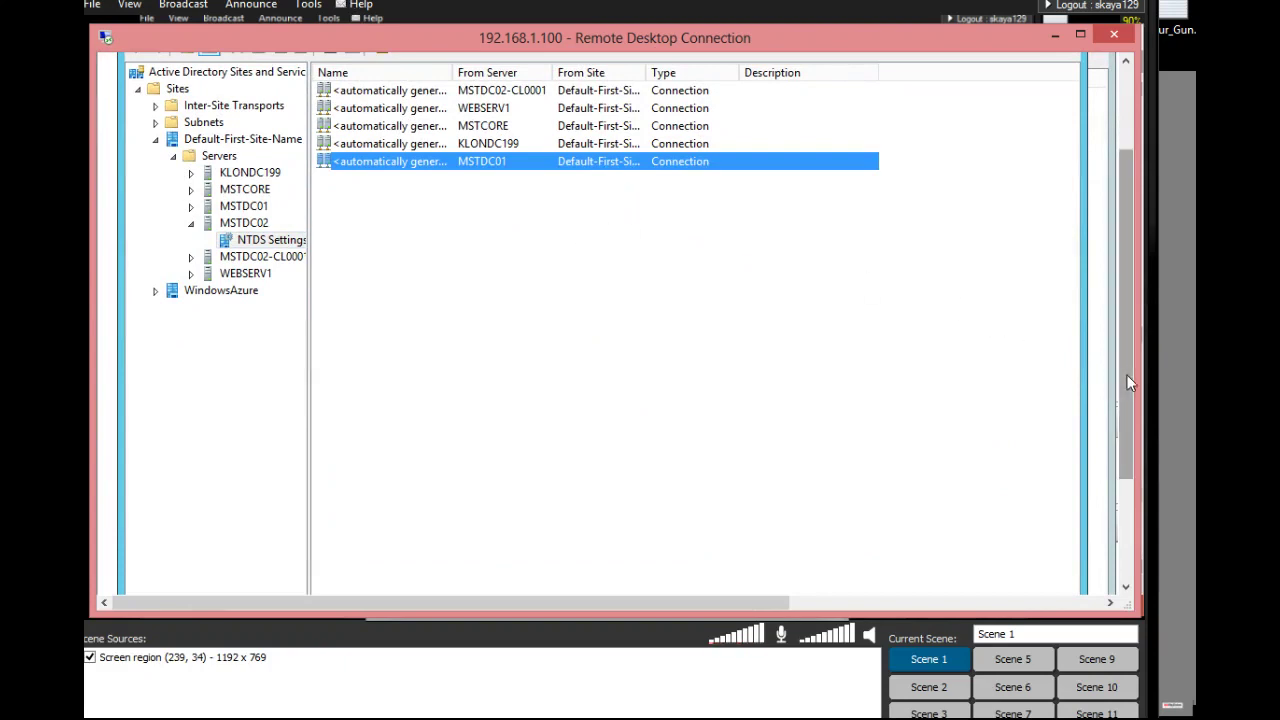
Minimize the ADC_W2012R2 connection, refresh the TEST organizational unit on DC_W2012R2, and select the MyUser1 account.
left_click_drag(1127, 377, 1125, 330)
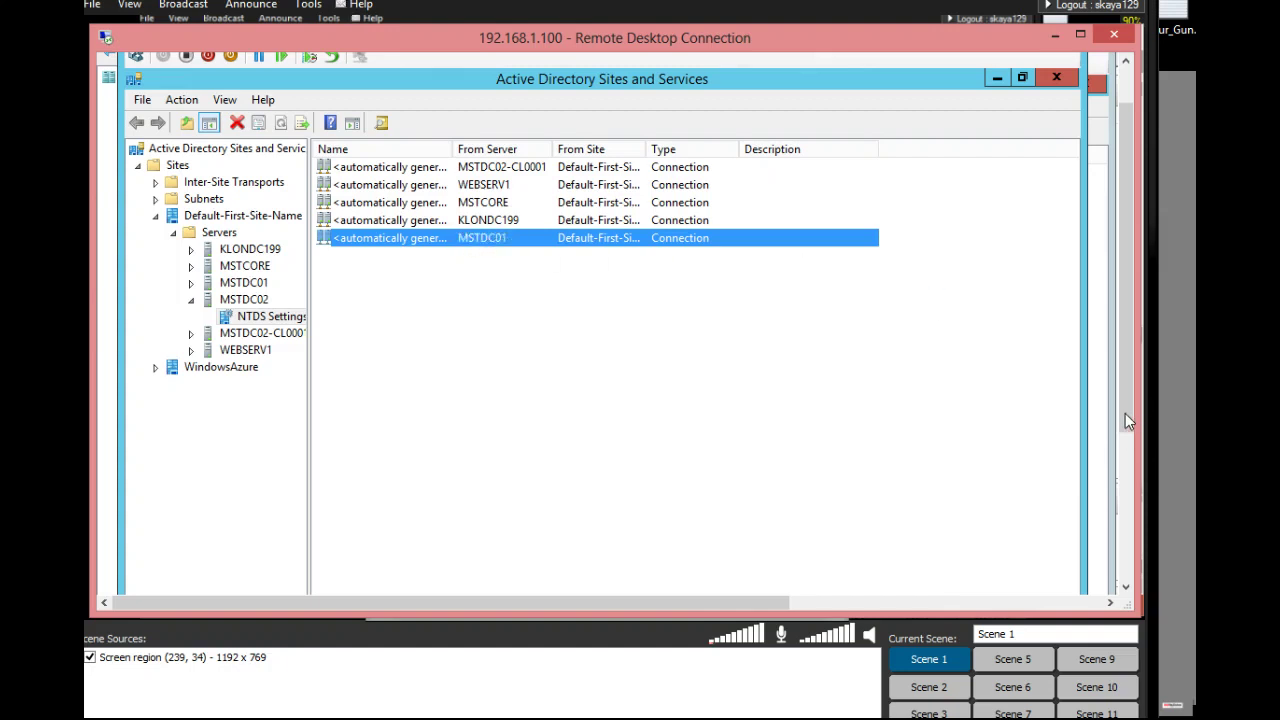
left_click_drag(1126, 413, 1127, 376)
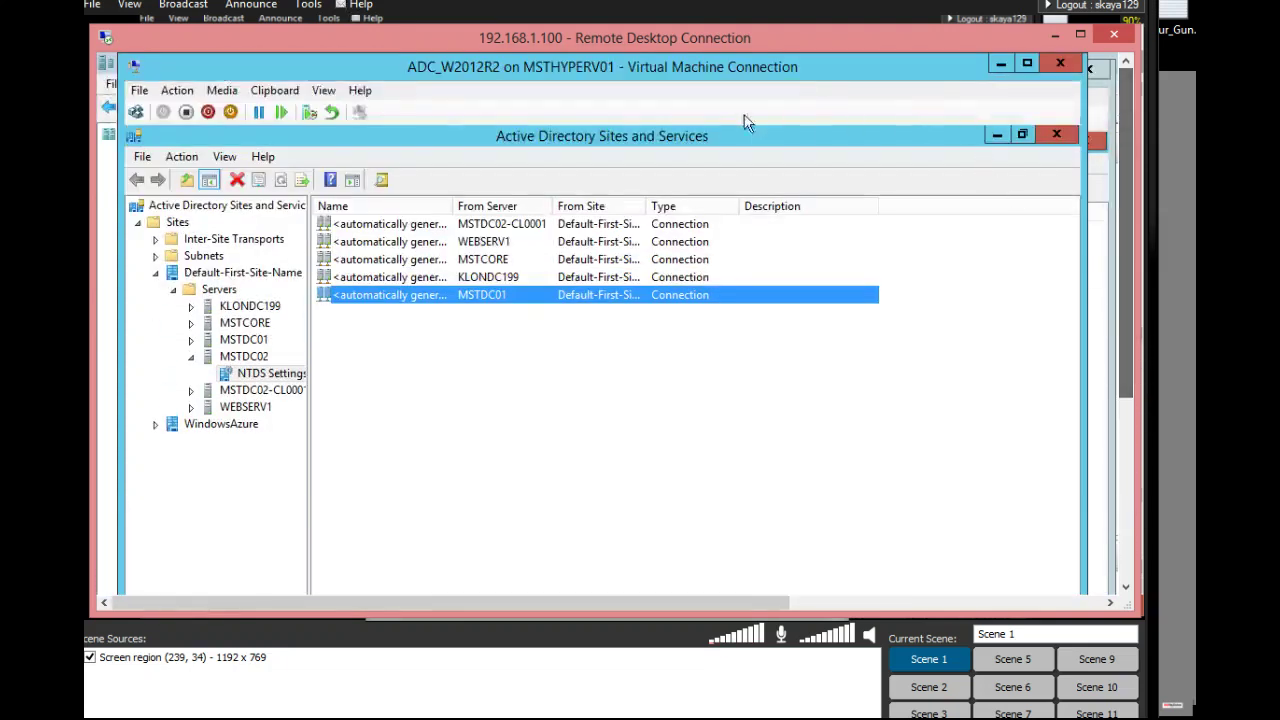
left_click(999, 66)
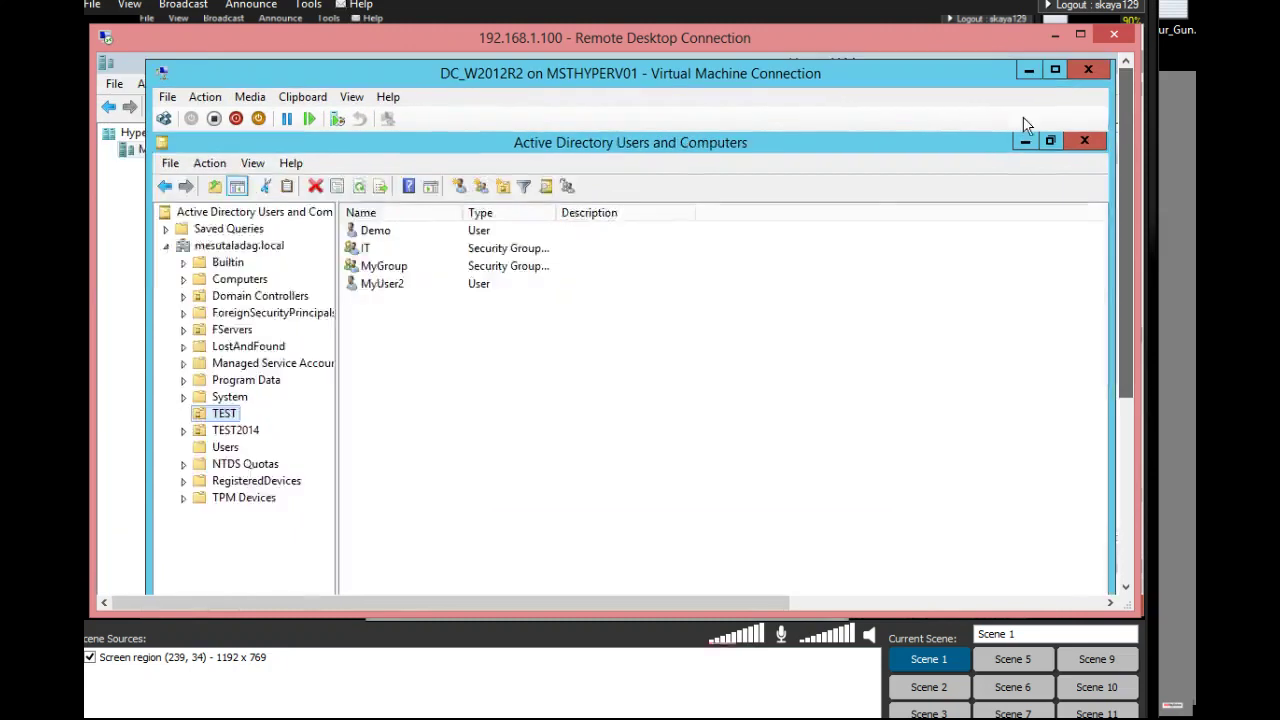
left_click(349, 187)
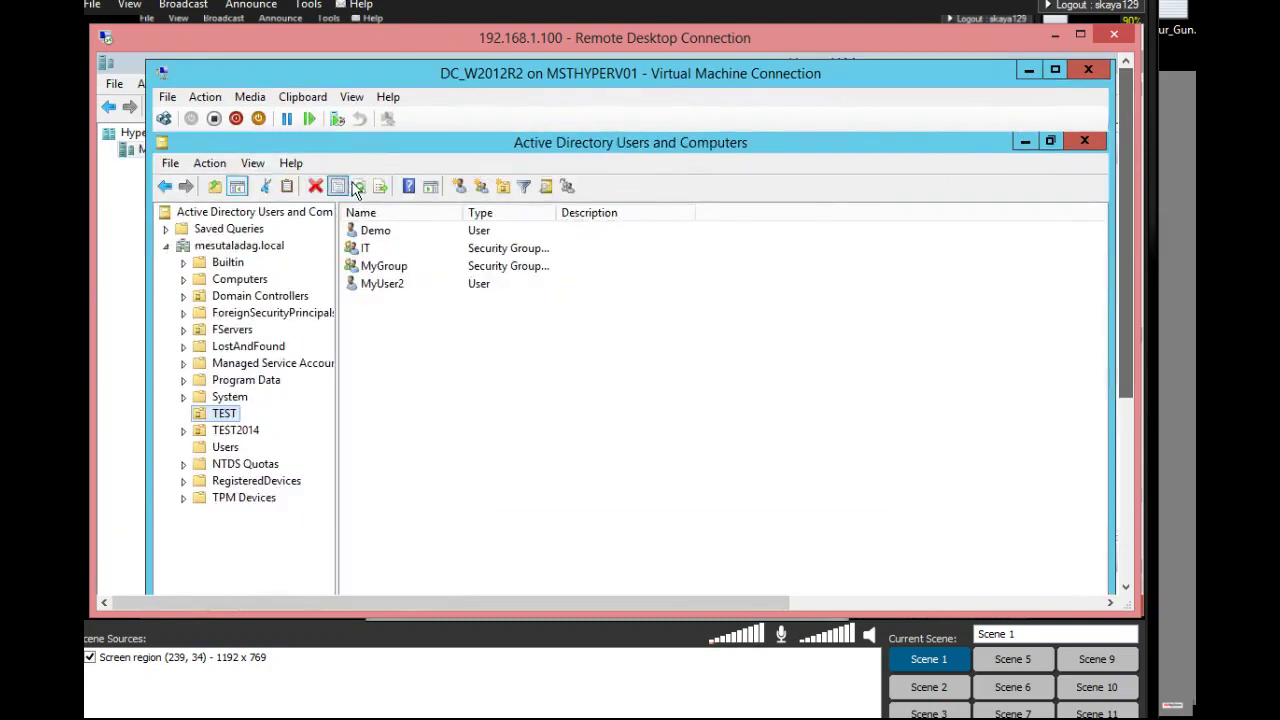
left_click(800, 266)
left_click(358, 187)
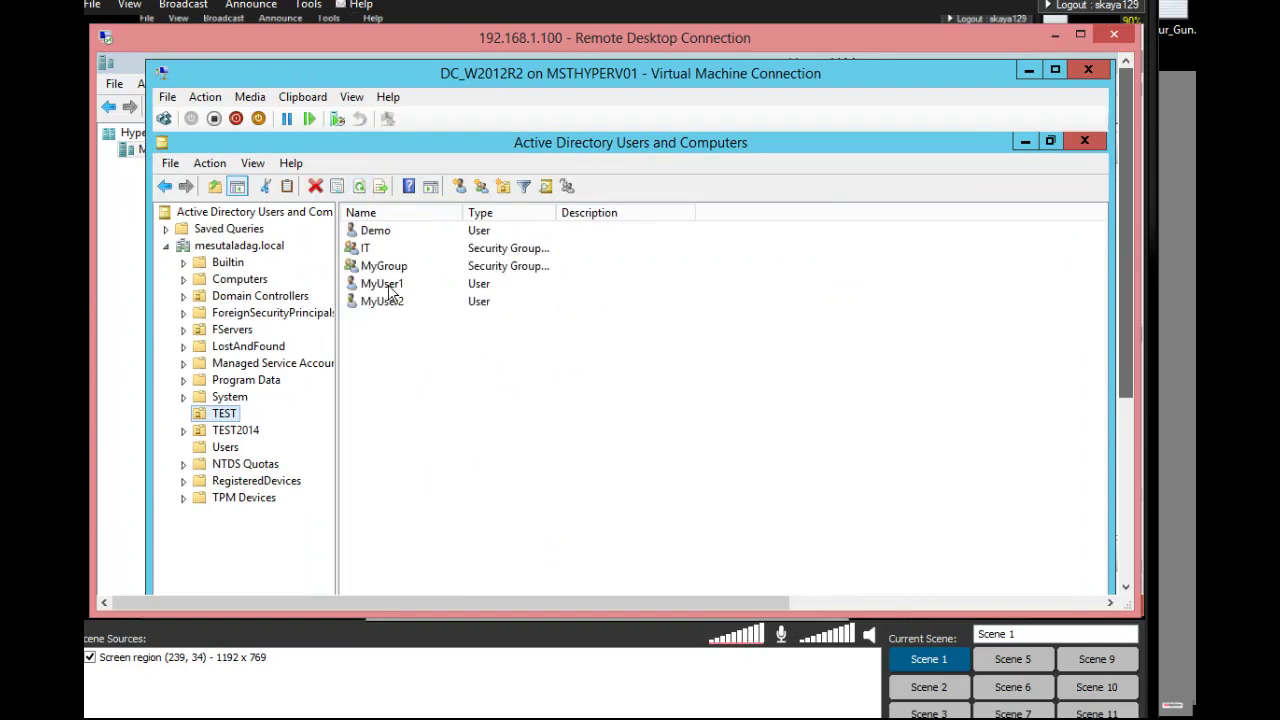
left_click(390, 286)
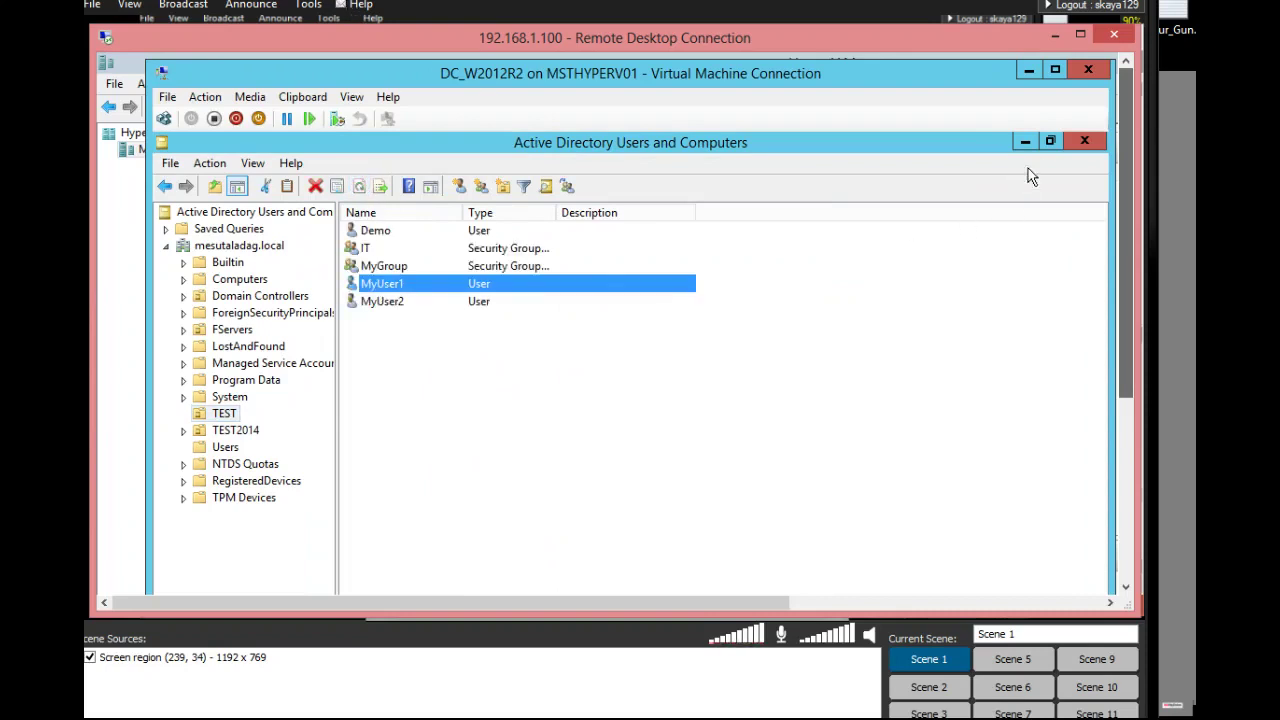
Switch to the ADC_W2012R2 connection, bring up Active Directory Users and Computers, and refresh the TEST organizational unit.
left_click_drag(1120, 284, 1122, 462)
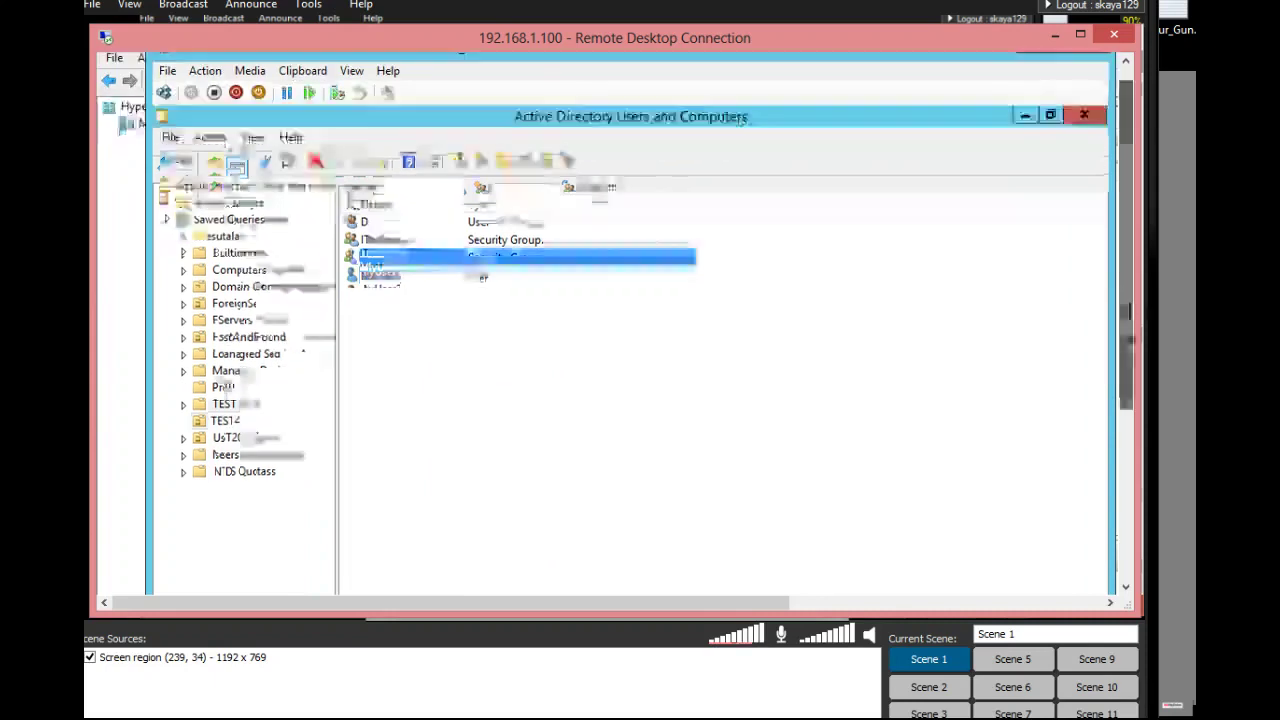
mouse_move(748, 577)
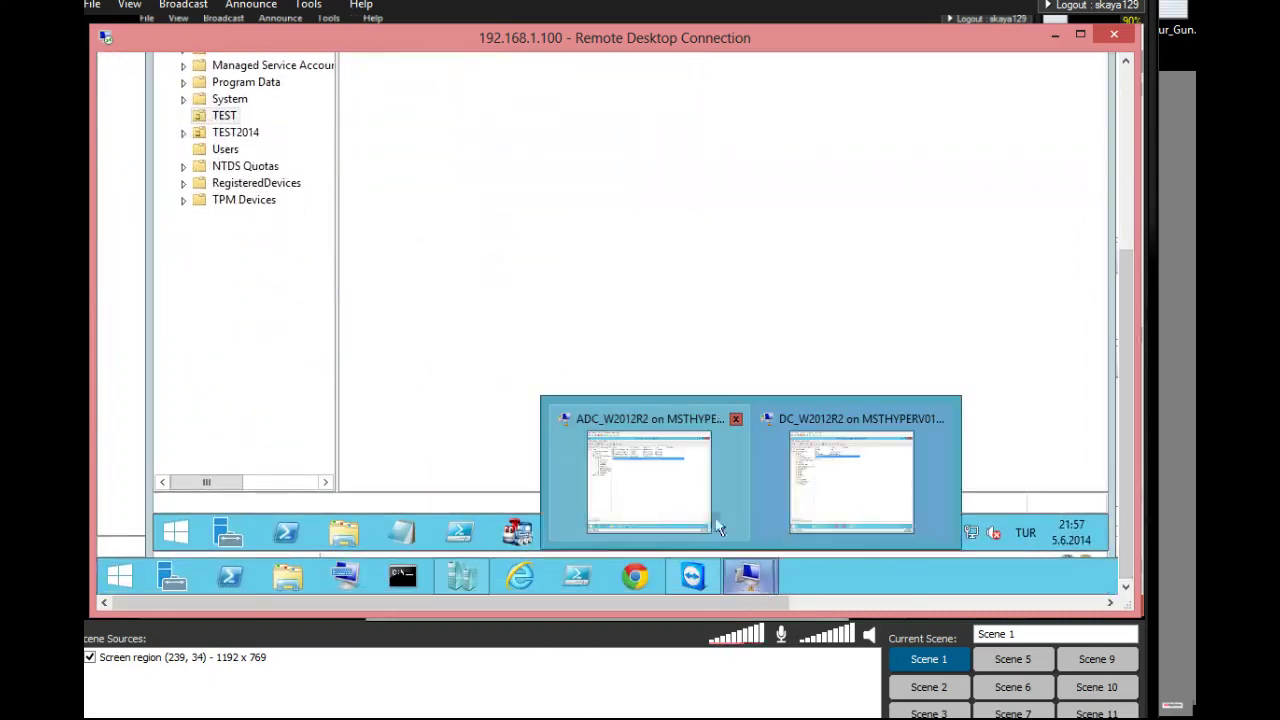
left_click(662, 495)
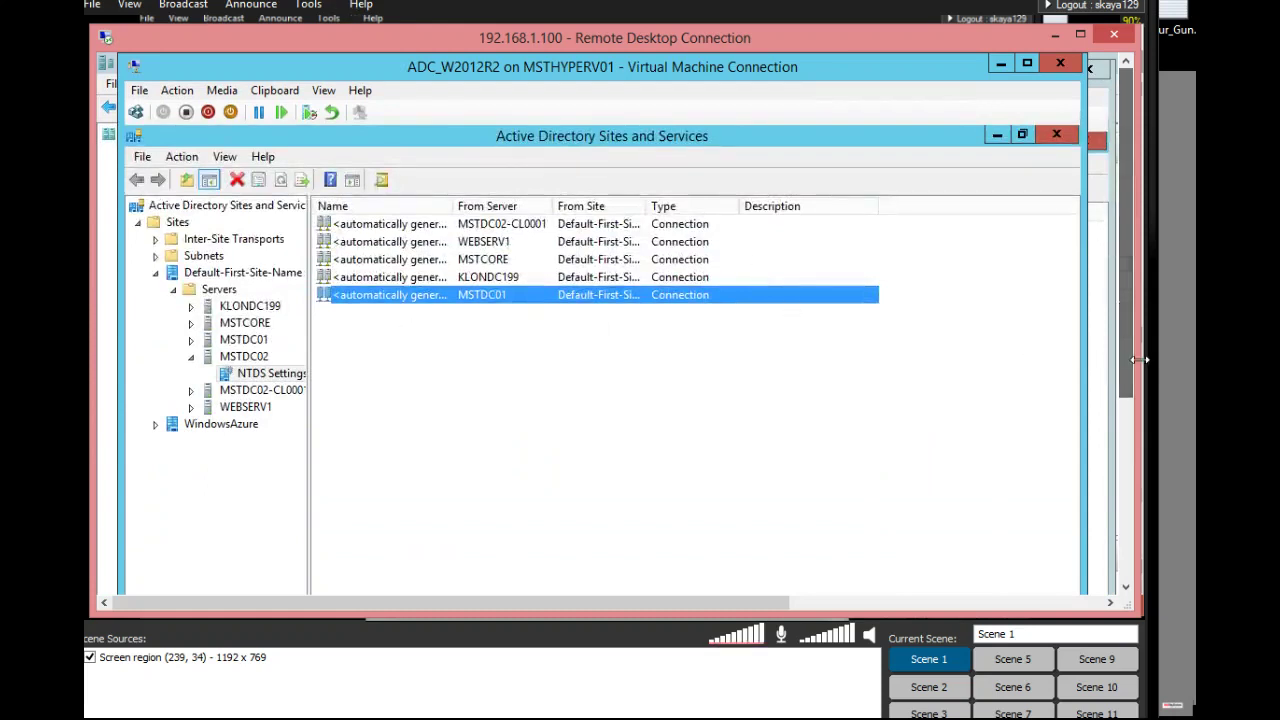
left_click_drag(1128, 377, 1105, 533)
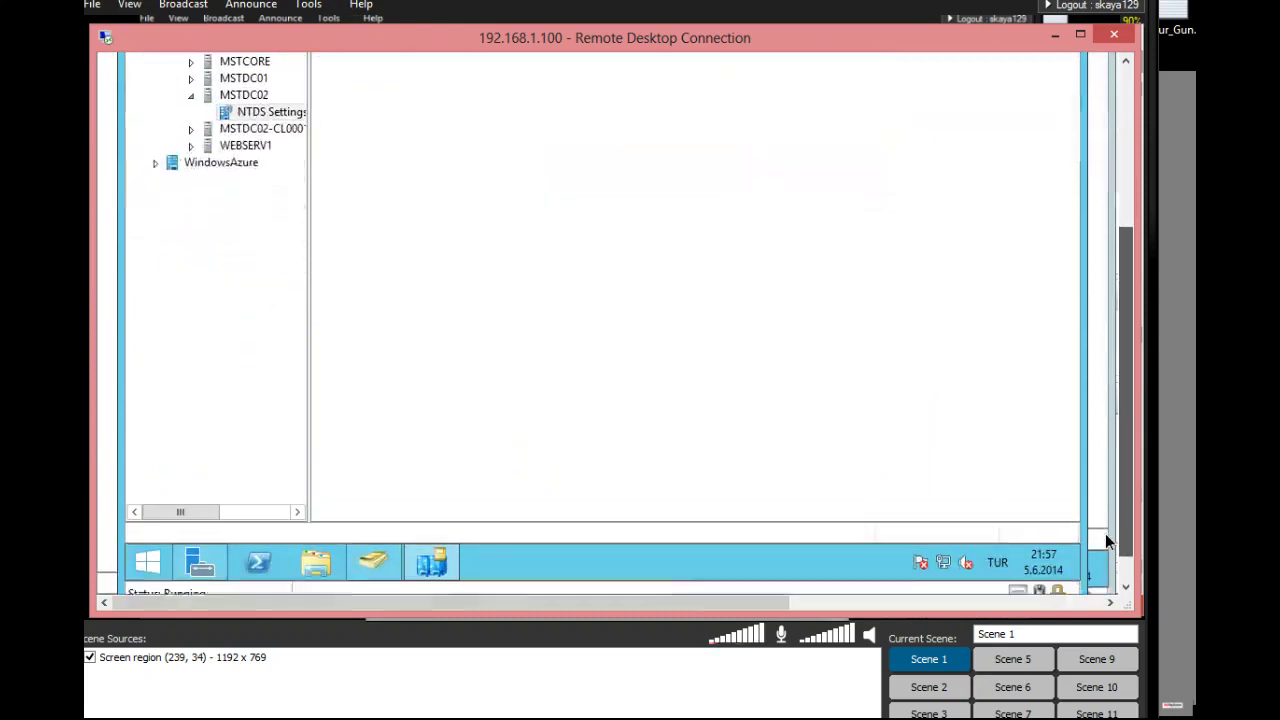
left_click(375, 556)
left_click_drag(1129, 330, 1129, 166)
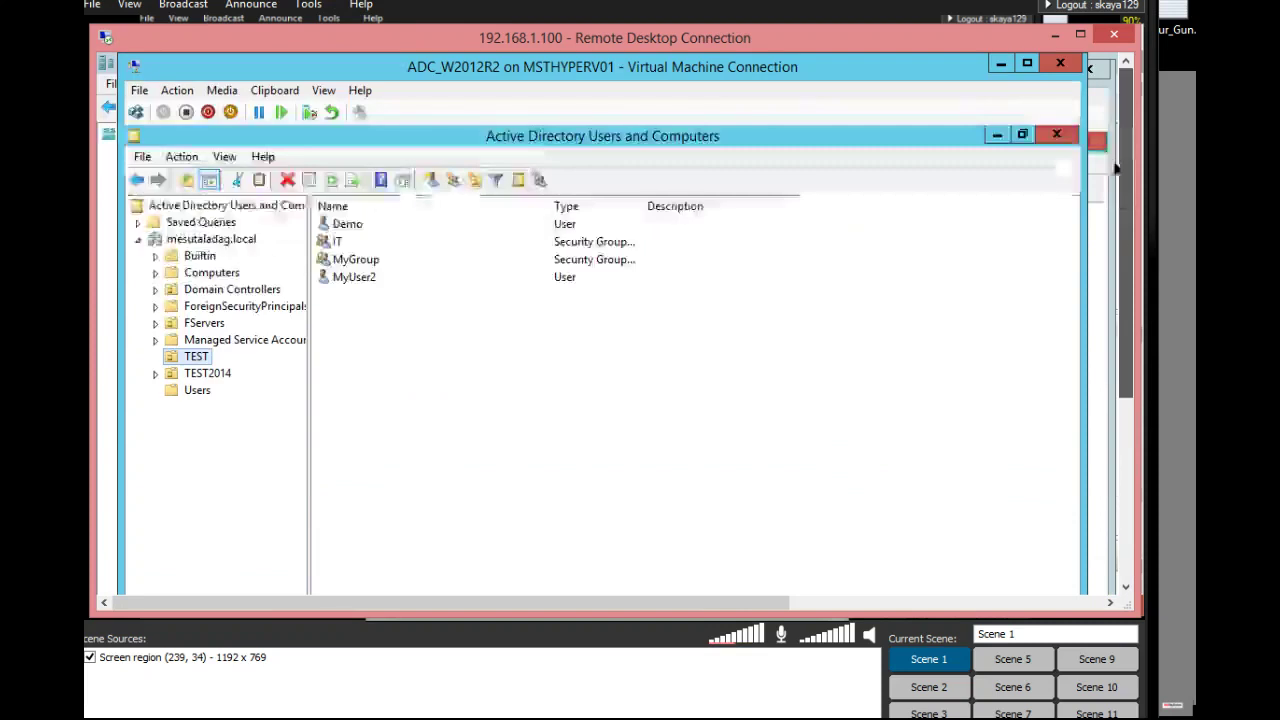
left_click(332, 179)
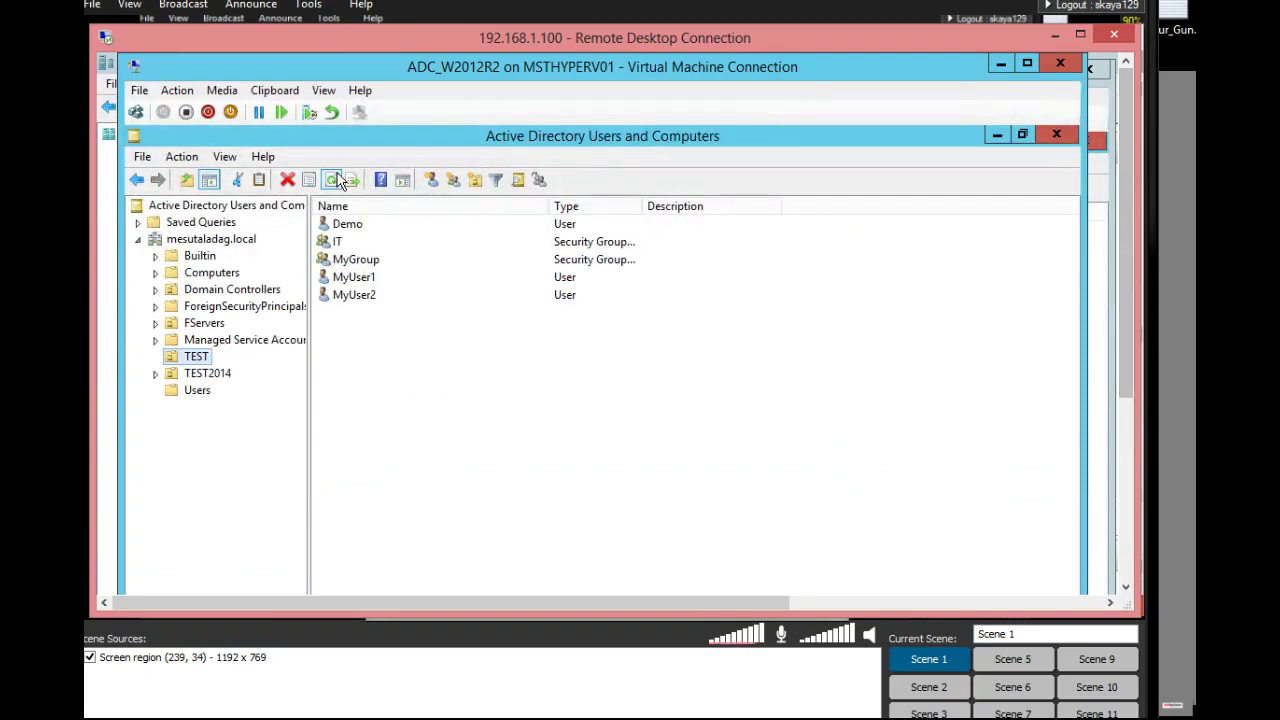
Check the general details and group memberships in MyUser1's properties on ADC_W2012R2, and close the properties.
left_click(363, 277)
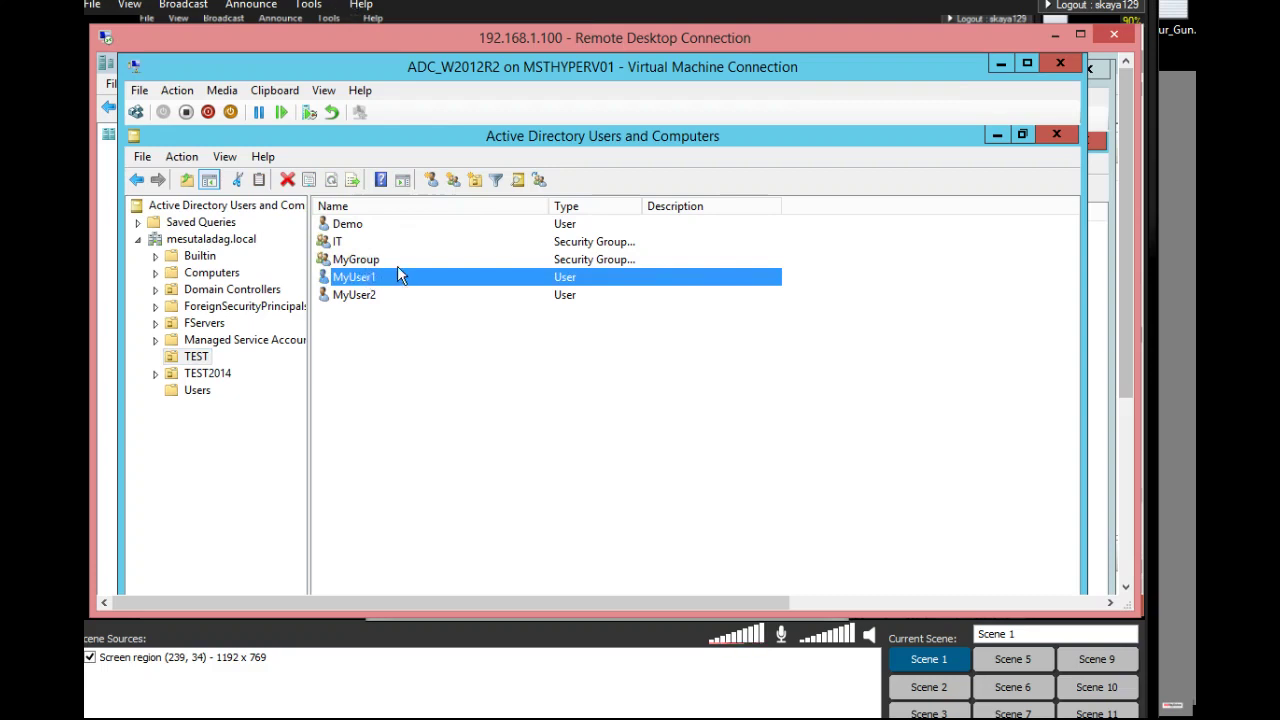
double_click(400, 276)
left_click_drag(664, 228, 686, 142)
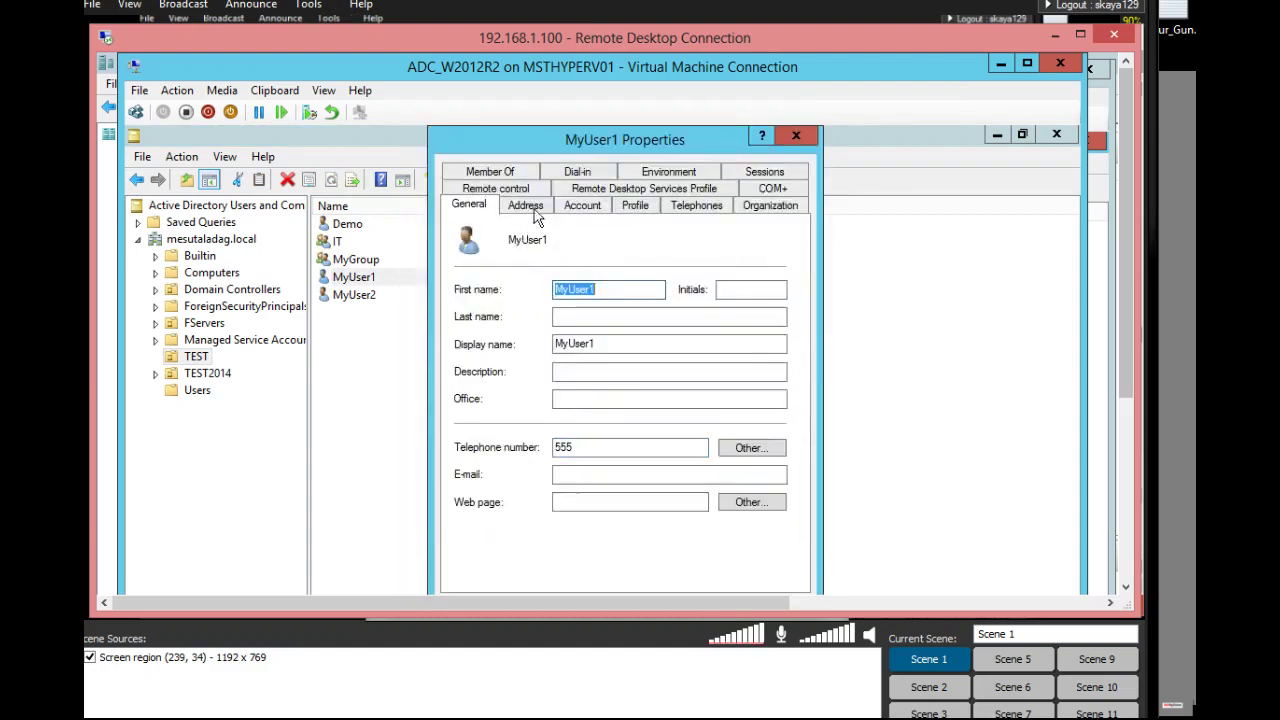
left_click(500, 172)
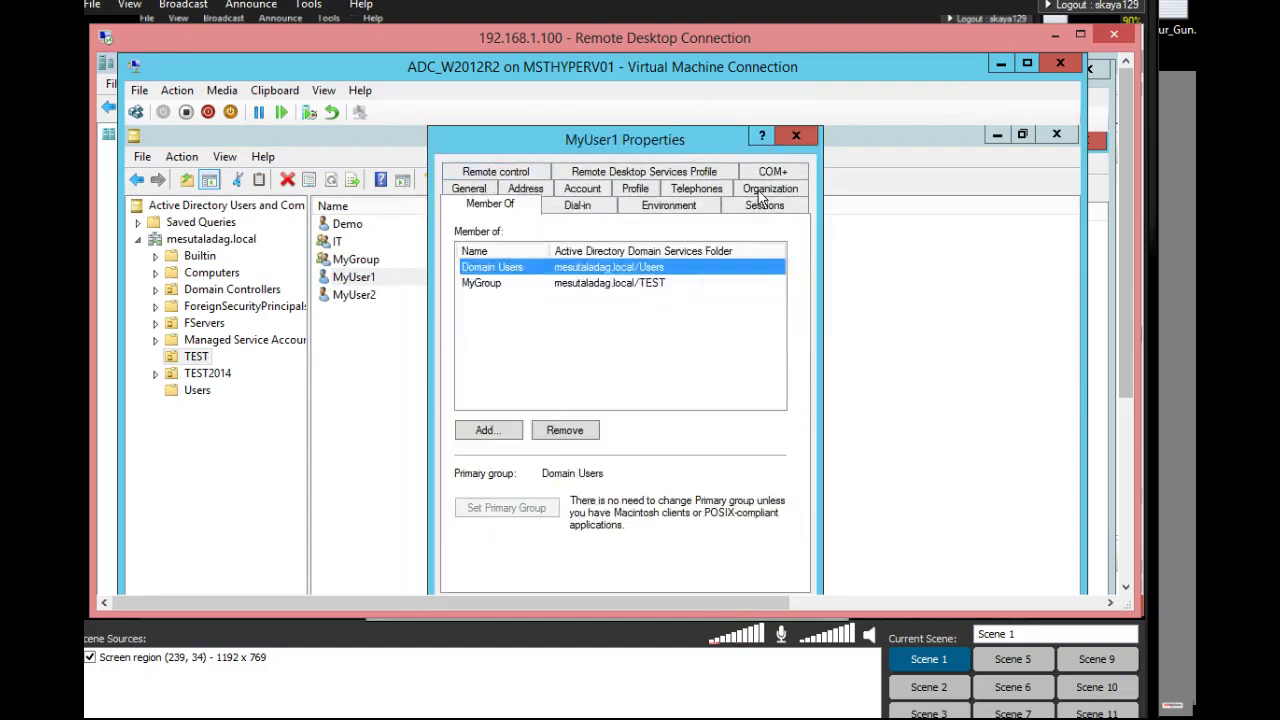
left_click(796, 137)
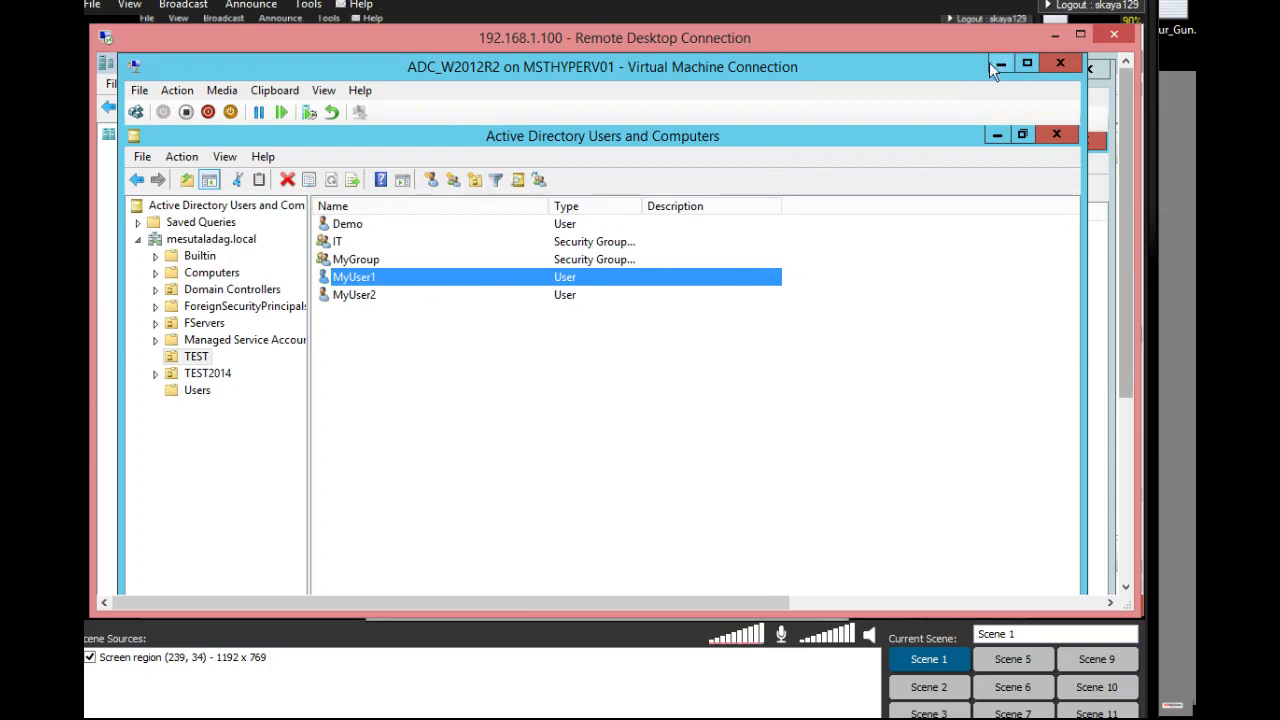
Minimize the ADC_W2012R2 connection and check MyUser1's general properties in the TEST organizational unit on DC_W2012R2.
left_click_drag(427, 75, 472, 102)
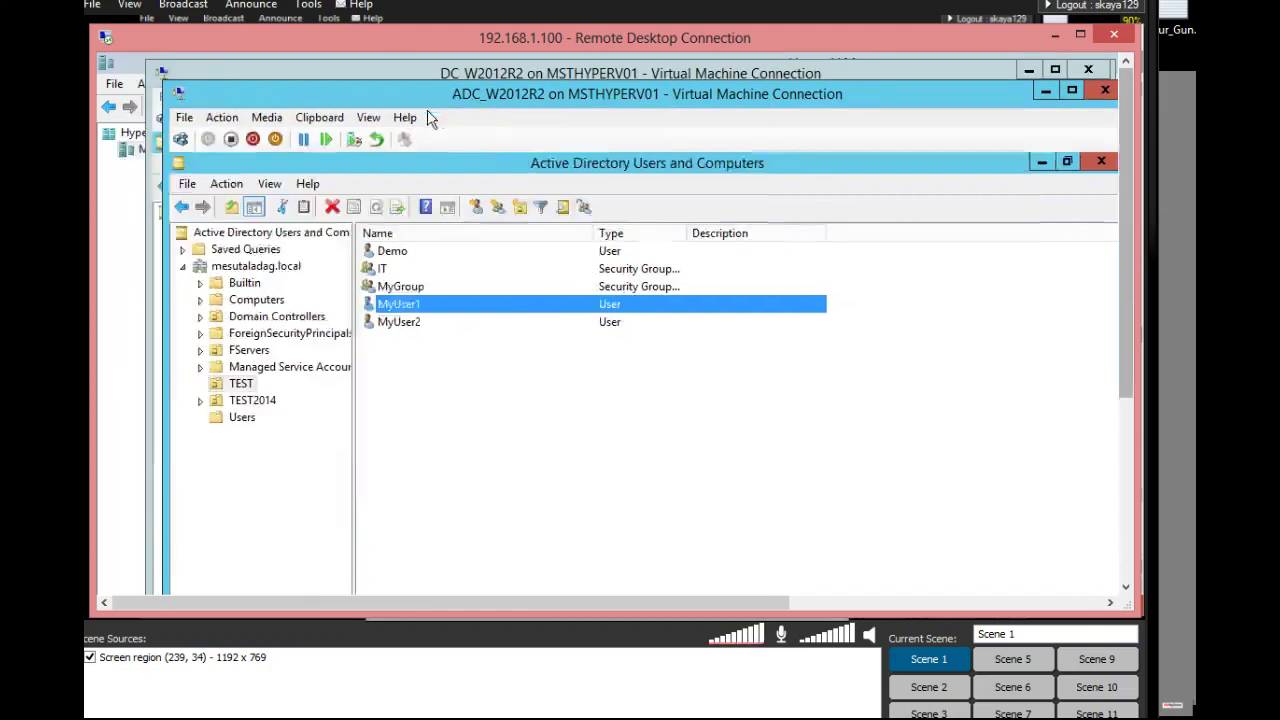
left_click(1030, 93)
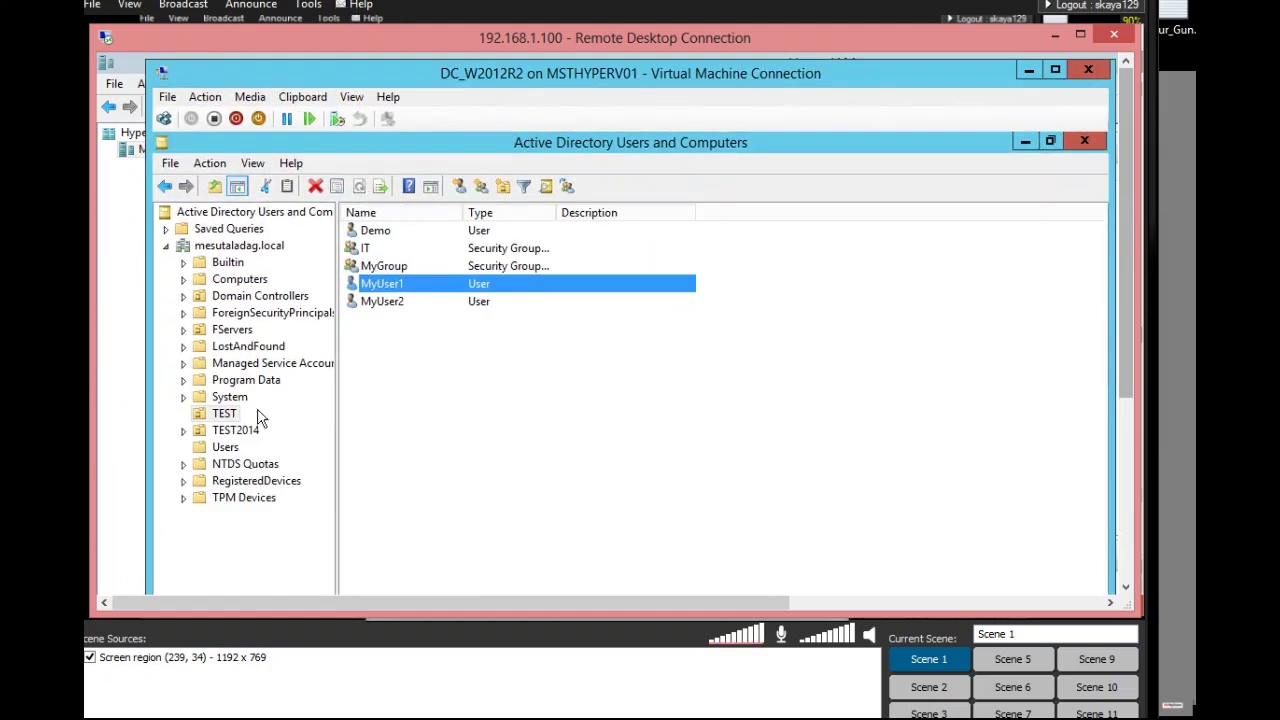
left_click(203, 415)
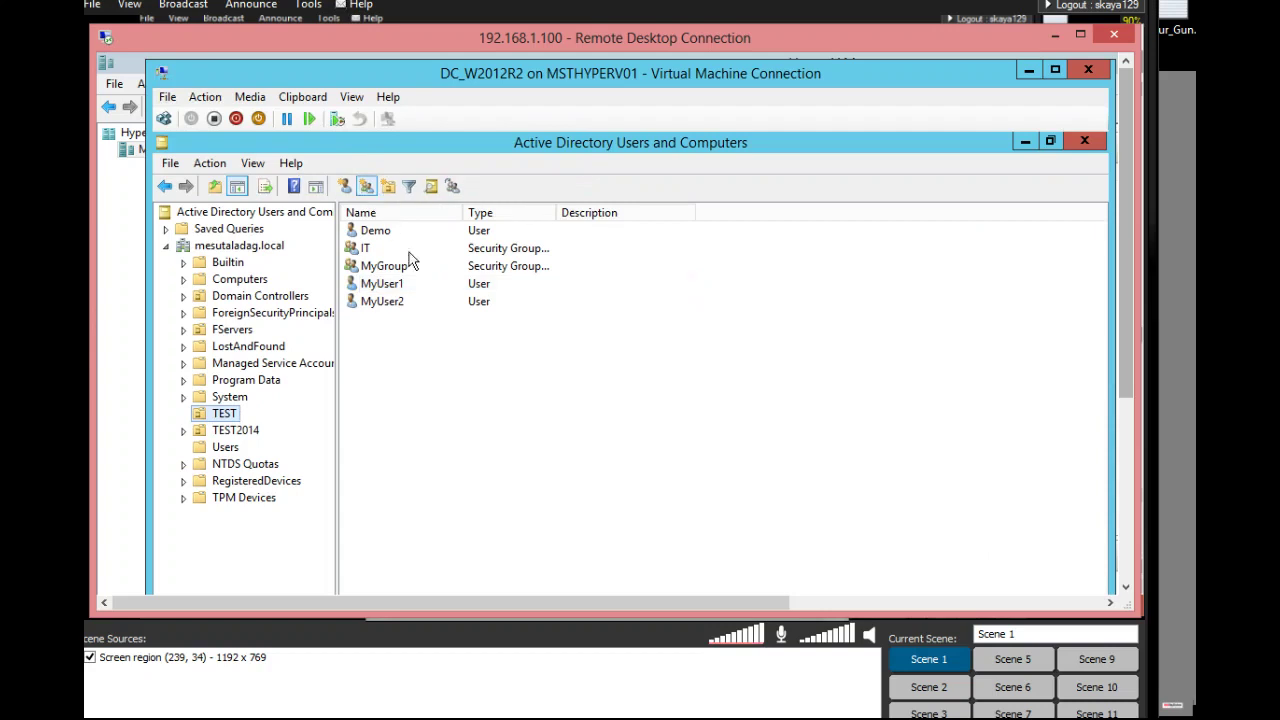
left_click(399, 290)
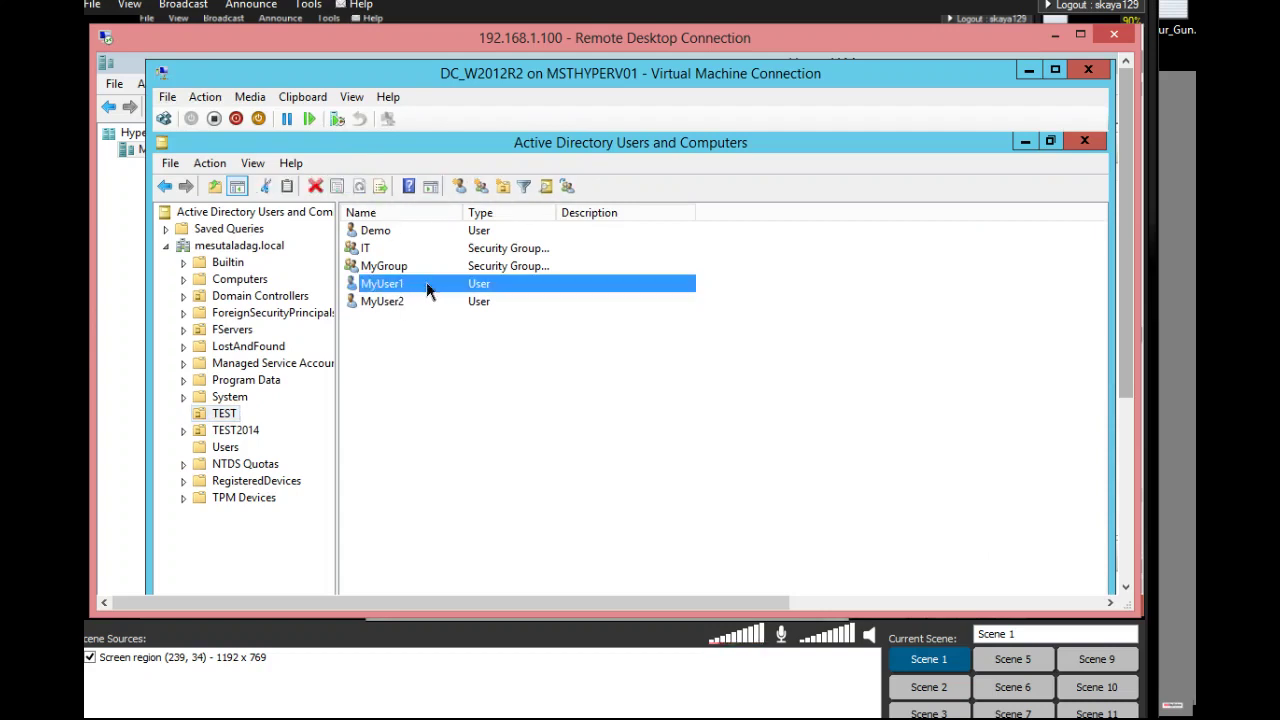
double_click(426, 283)
left_click_drag(670, 265, 676, 150)
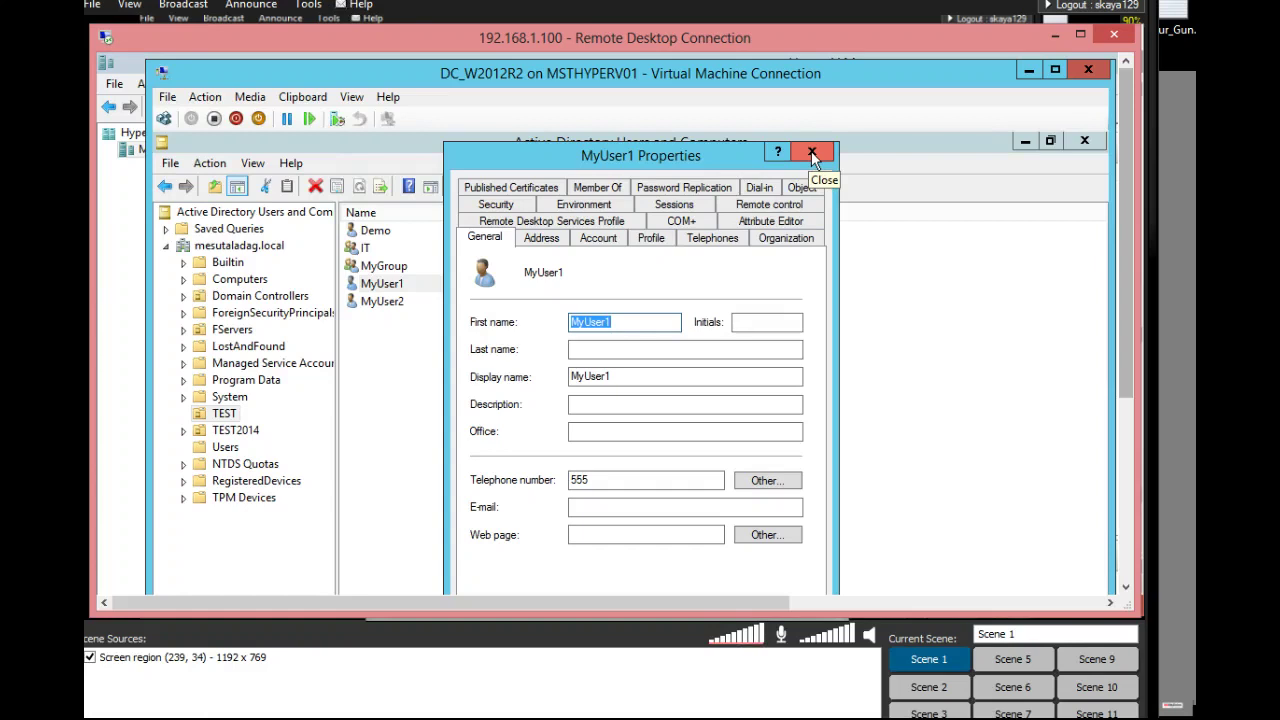
left_click(811, 153)
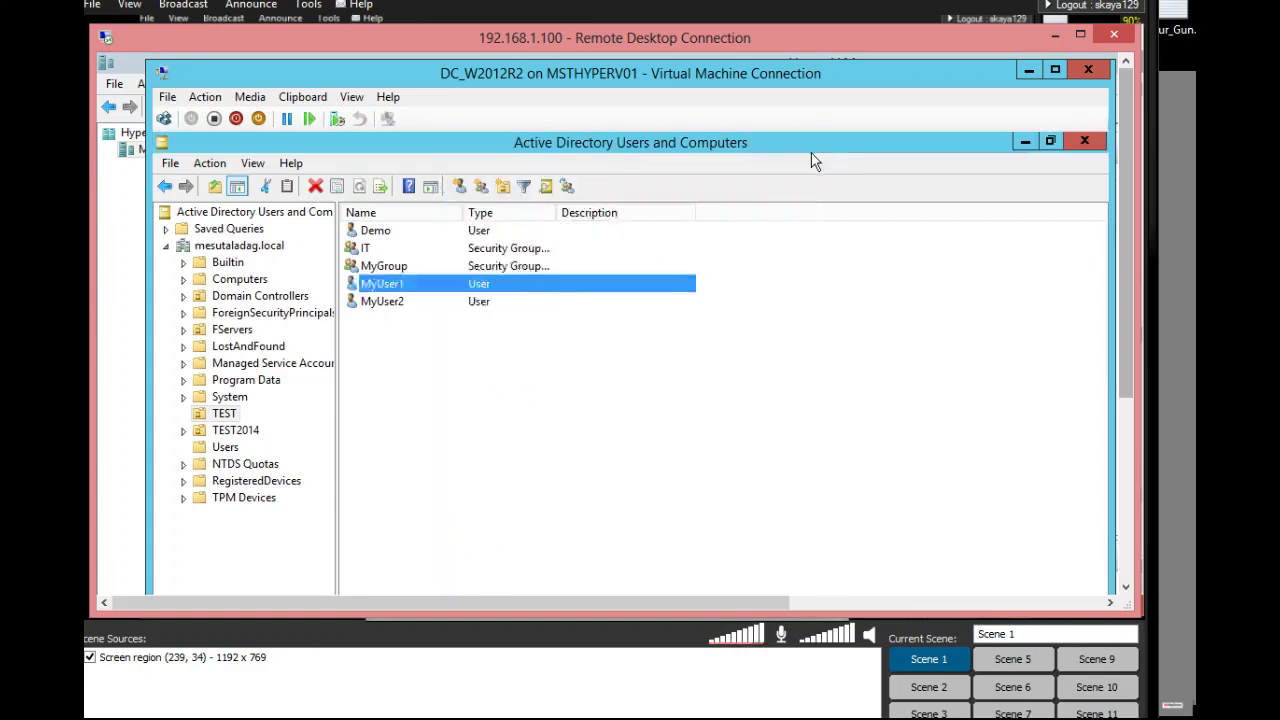
left_click(224, 414)
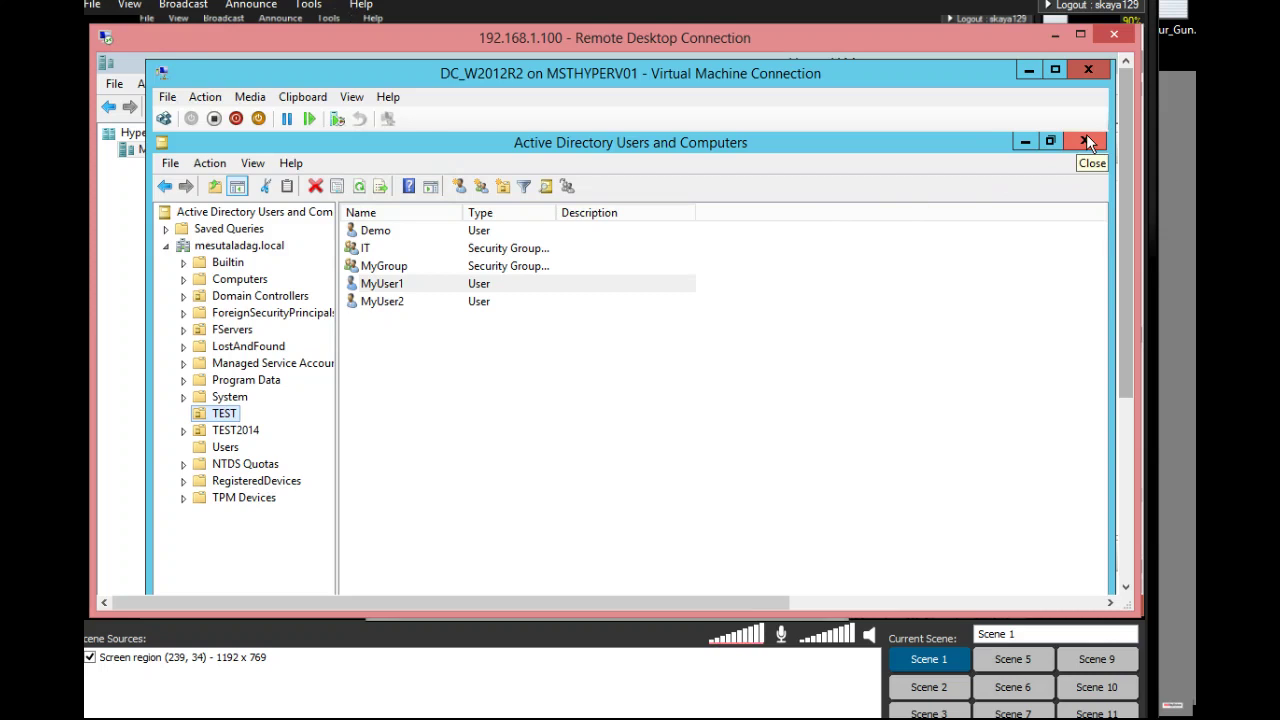
Maximize the DC_W2012R2 connection window and switch to Server Manager on that server.
left_click(1057, 70)
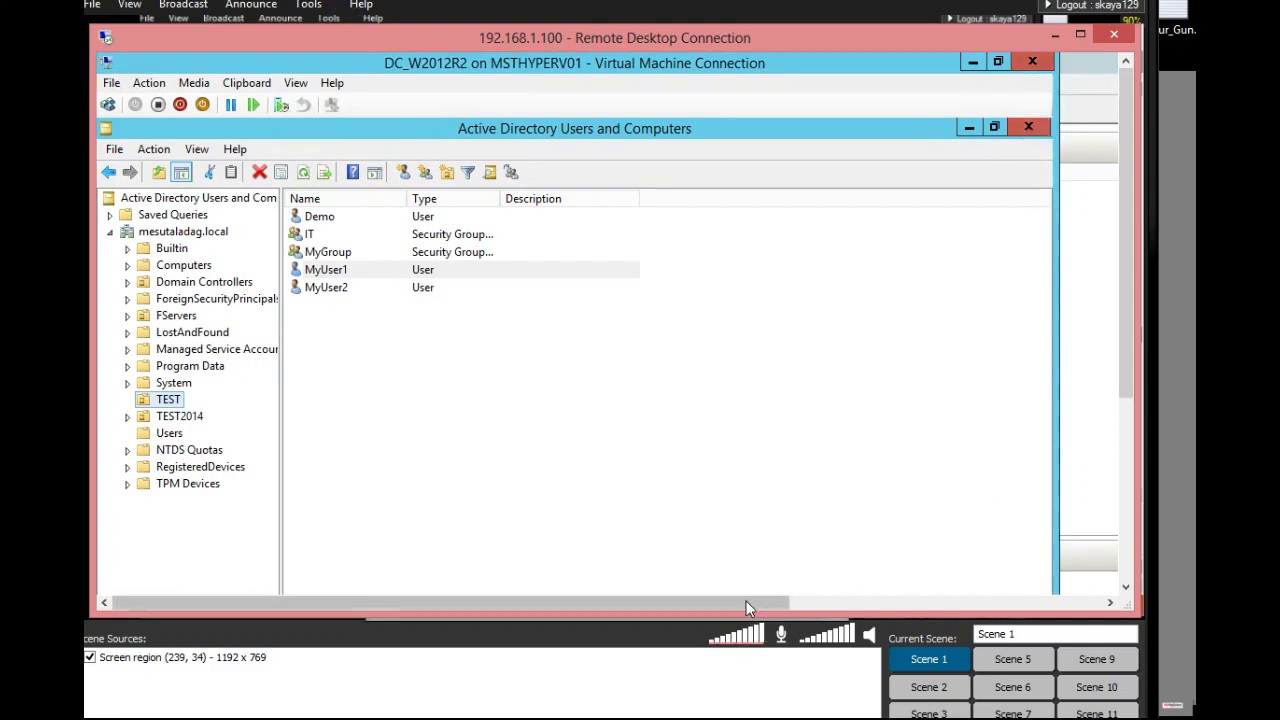
left_click_drag(1120, 366, 1118, 516)
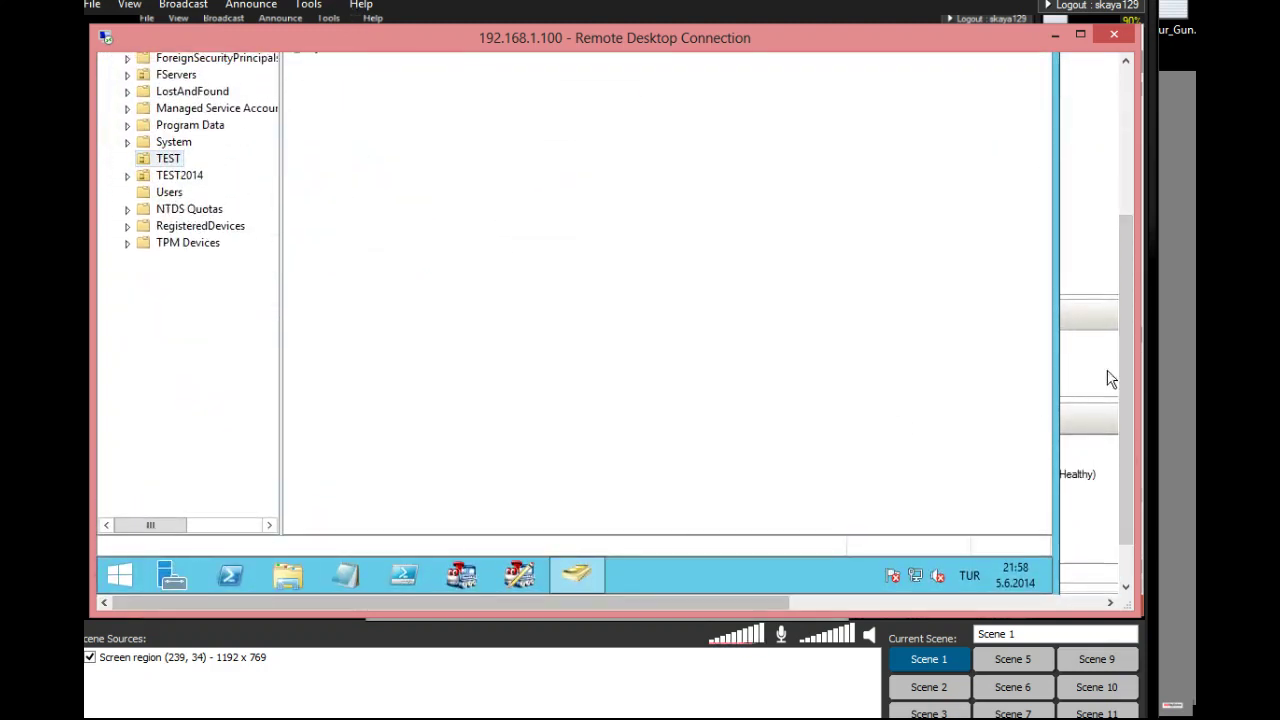
left_click_drag(1123, 377, 1124, 155)
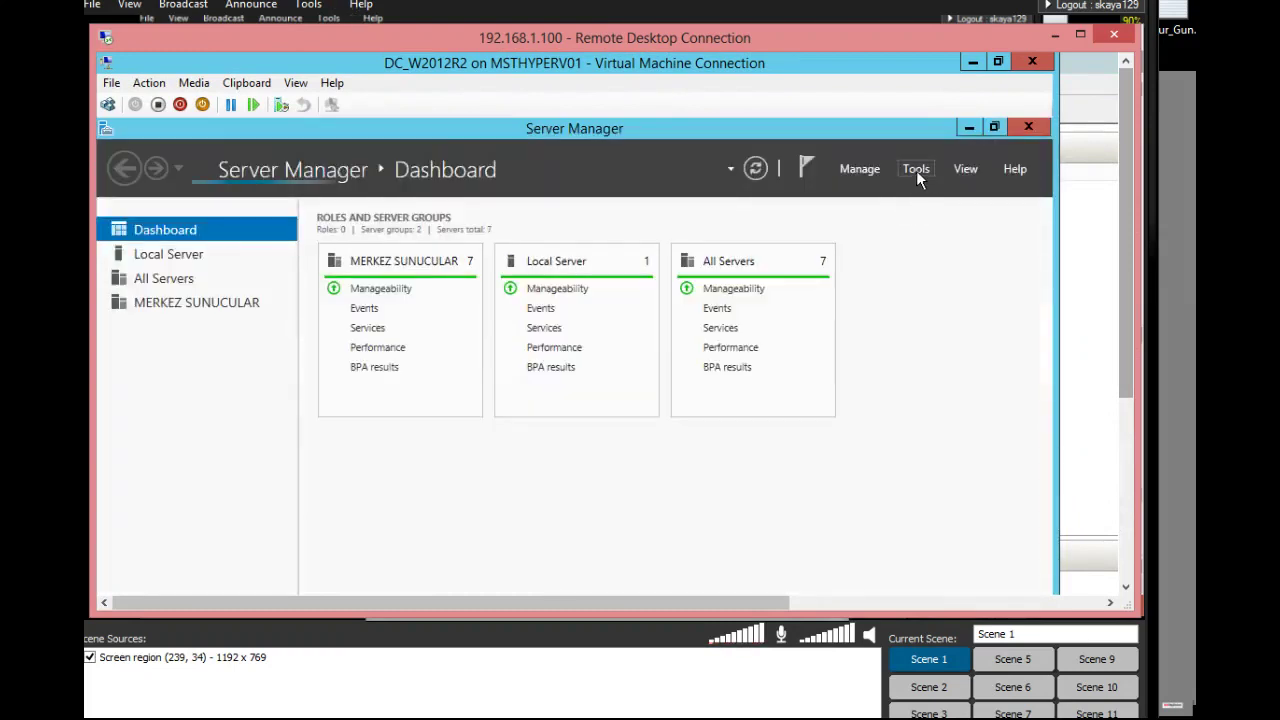
Open Active Directory Administrative Center and show the contents of the mesutaladag (local) domain using the tree view.
left_click(916, 170)
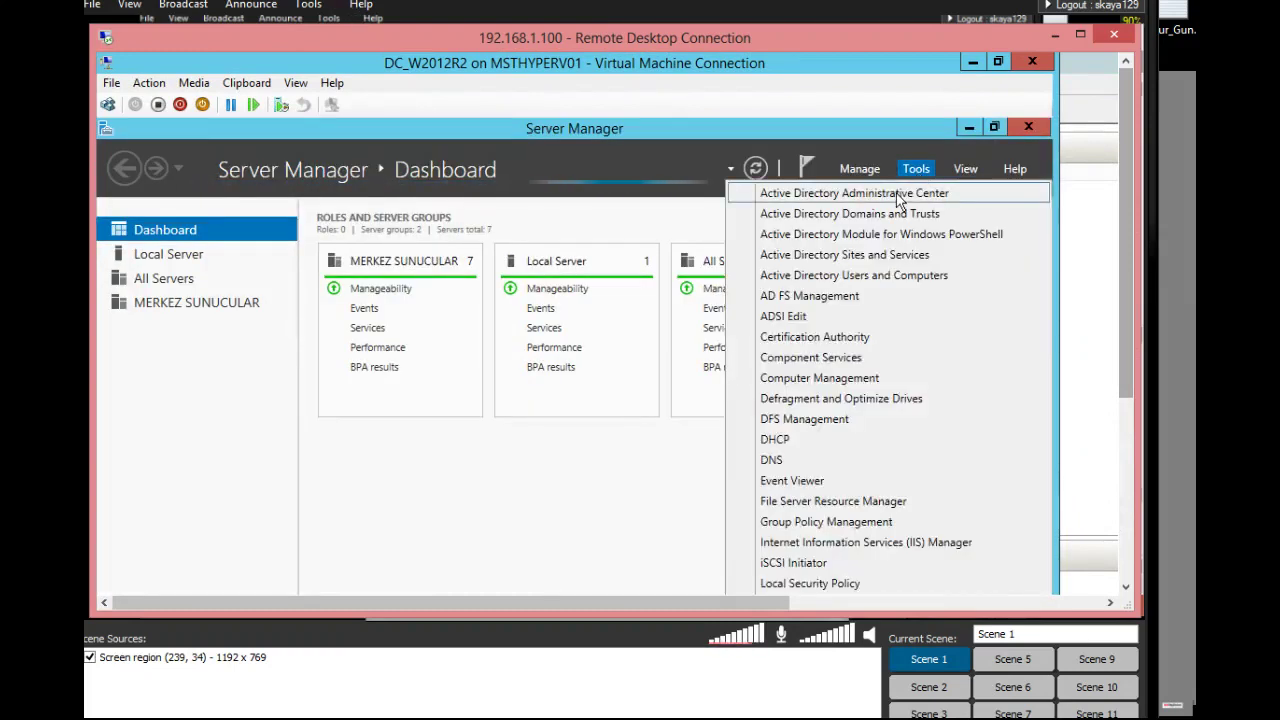
left_click(897, 201)
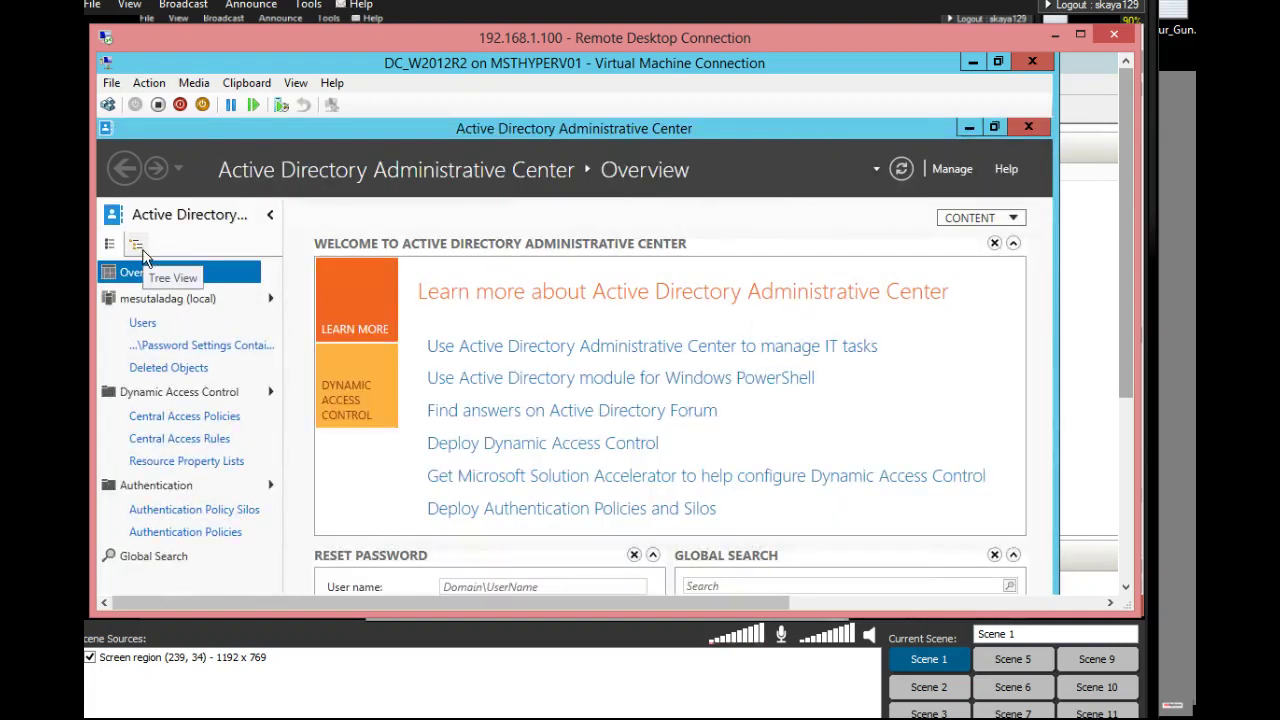
left_click(140, 250)
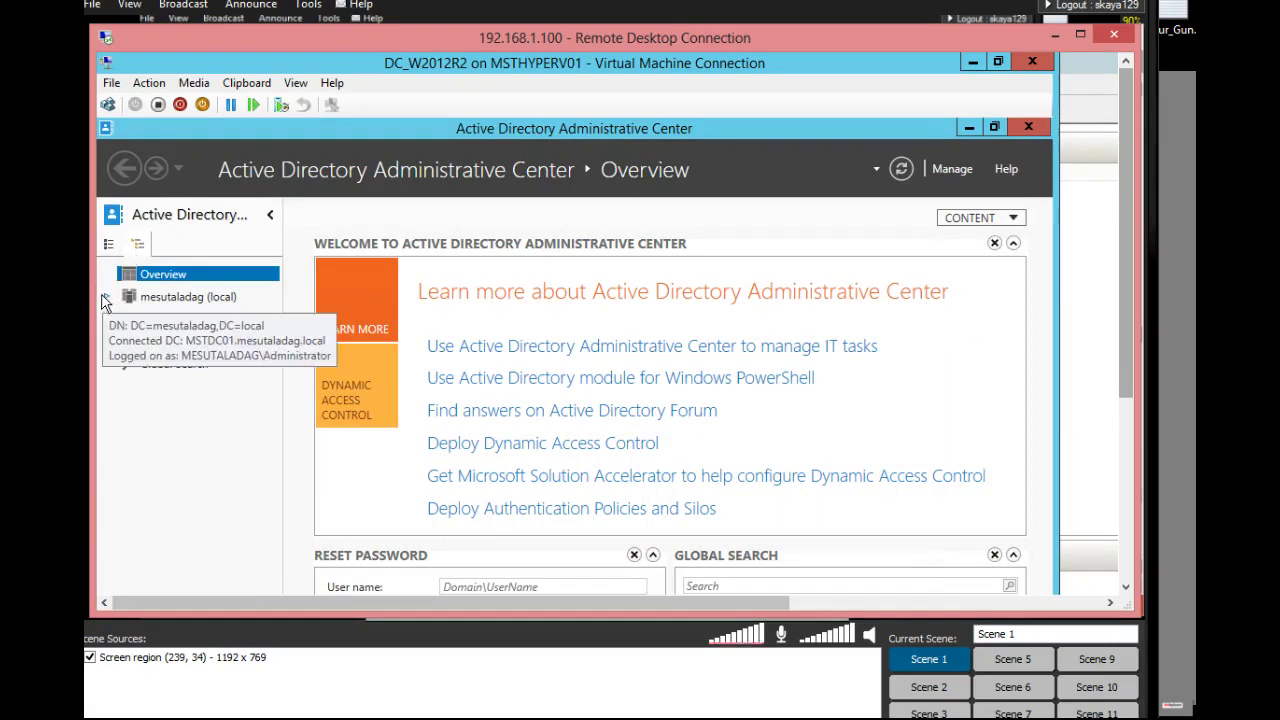
left_click(168, 300)
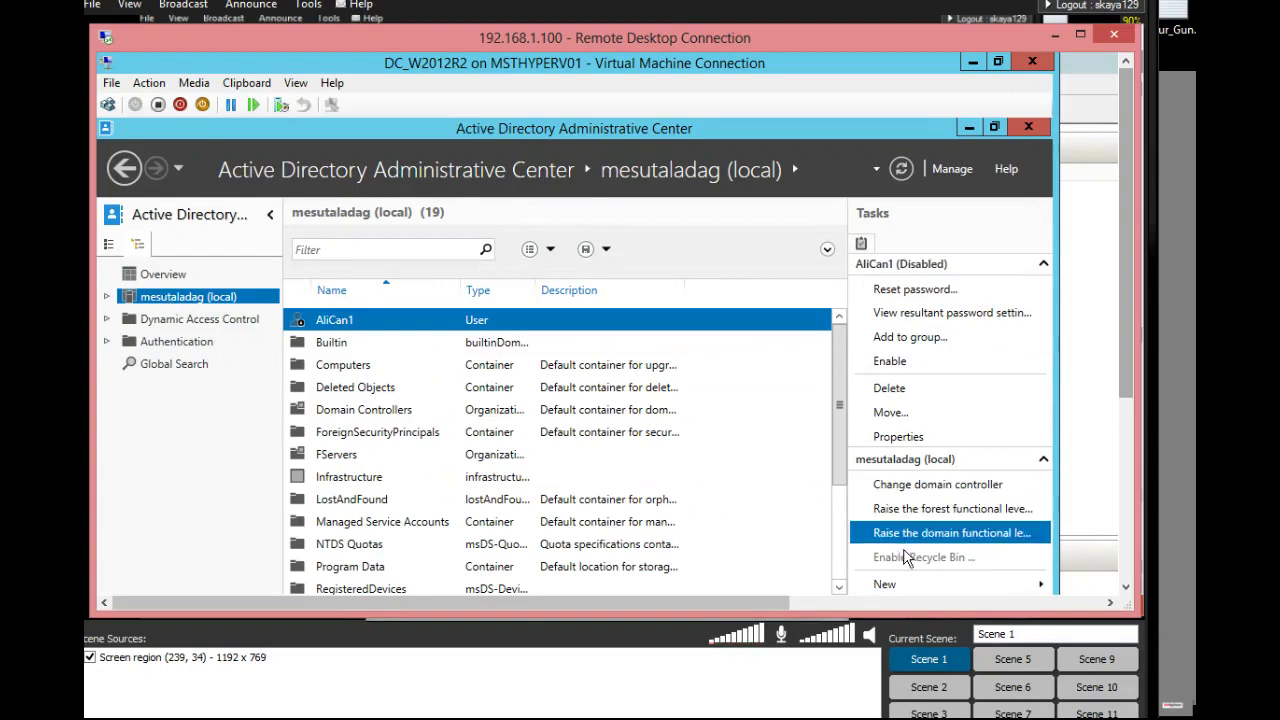
Check the forest functional level in the mesutaladag domain's properties and in the Raise Forest Functional Level dialog, leaving it unchanged.
right_click(190, 299)
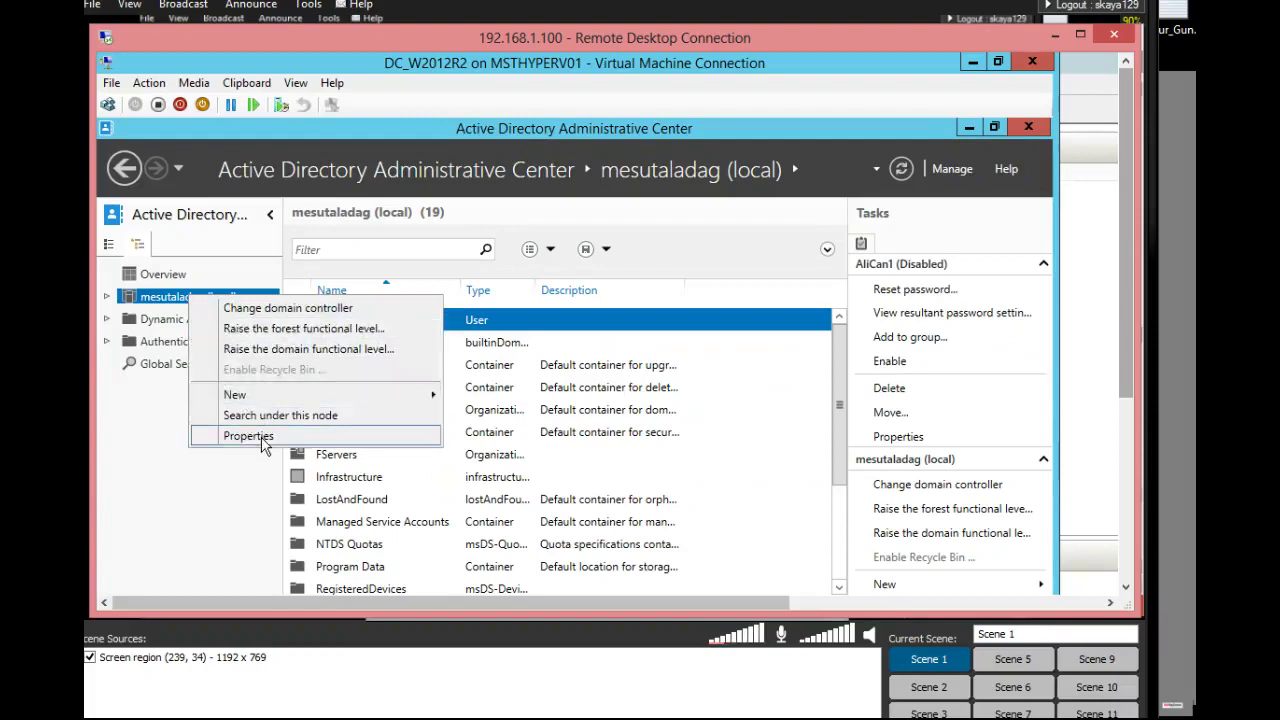
left_click(263, 441)
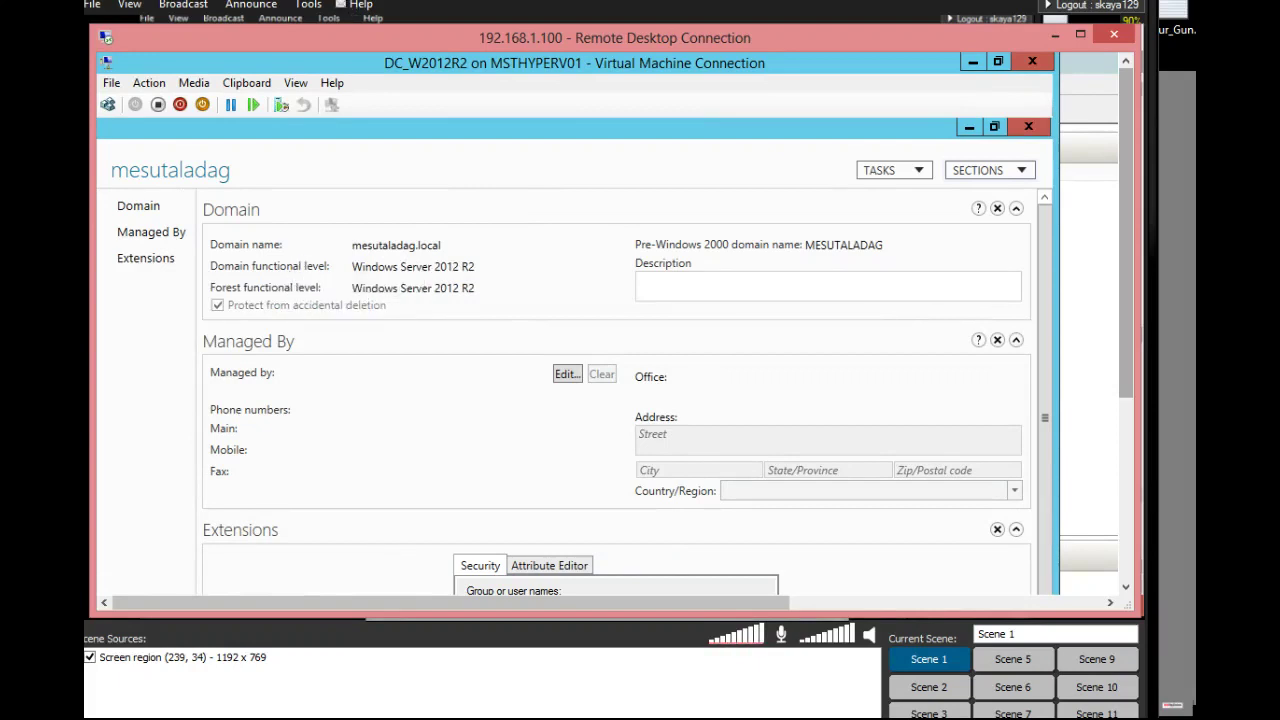
left_click_drag(476, 288, 378, 288)
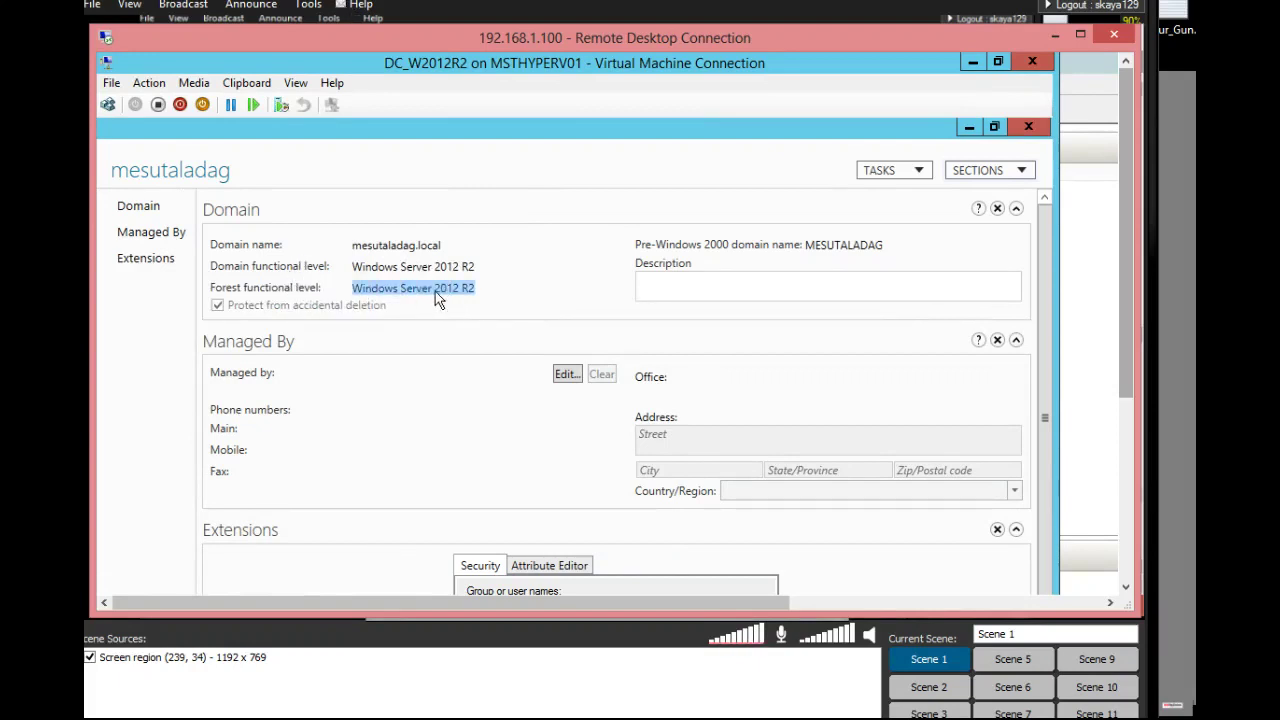
left_click(1028, 127)
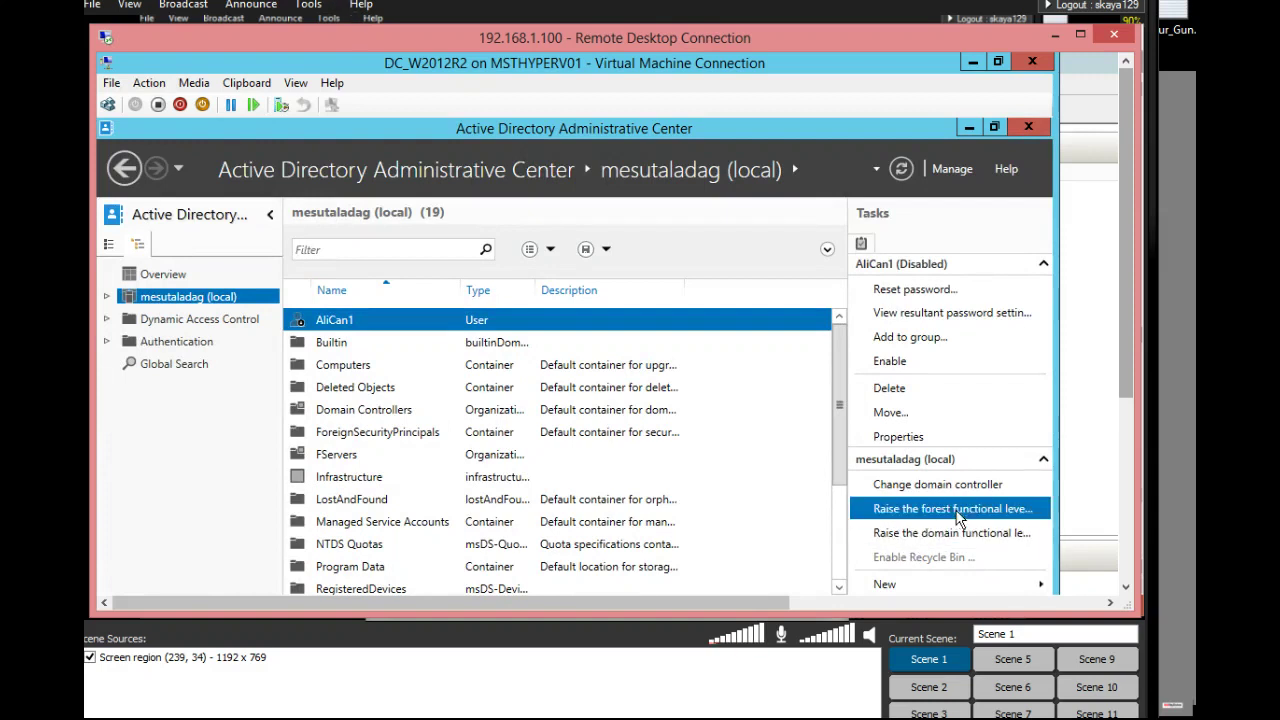
left_click(988, 515)
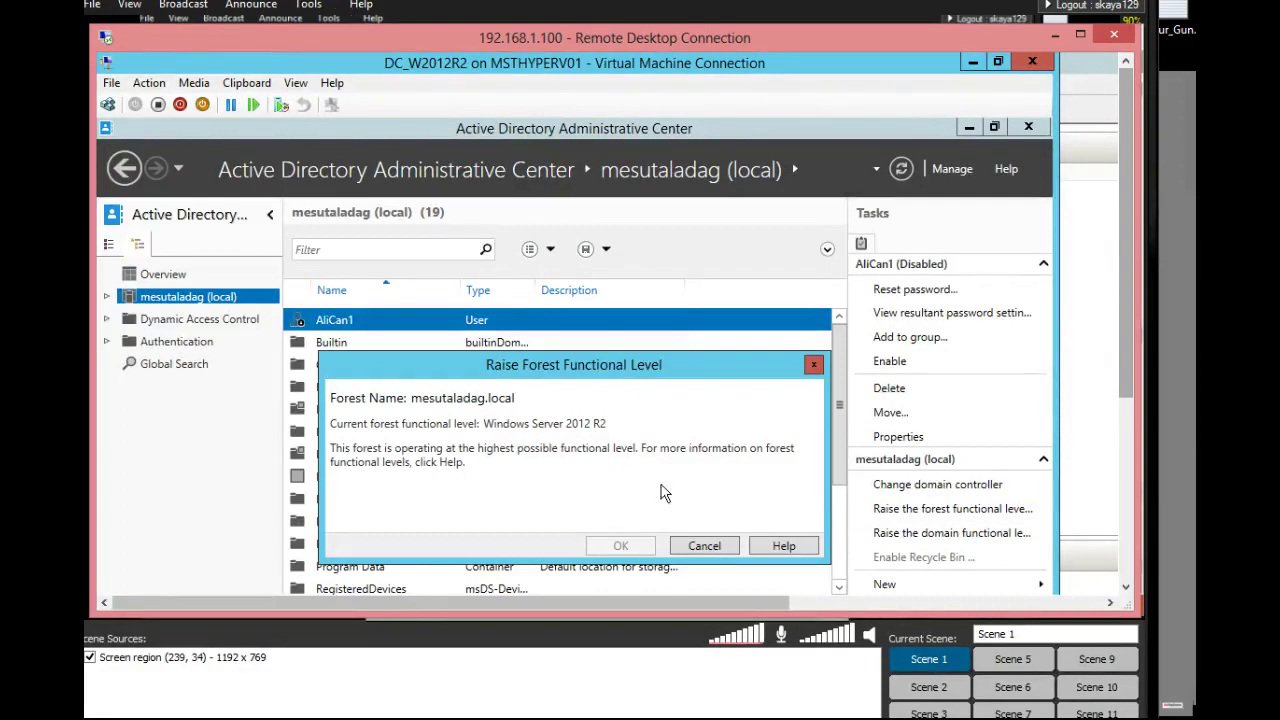
left_click(704, 546)
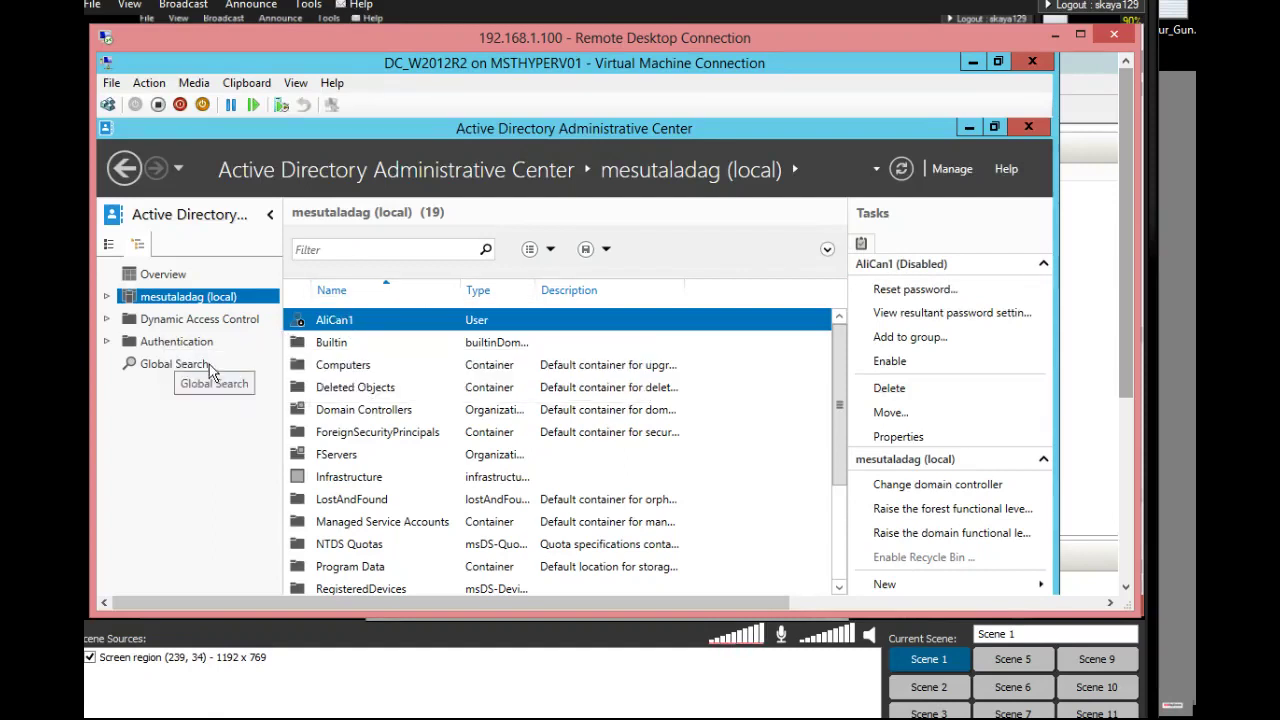
Expand the mesutaladag (local) domain and open the MyUser1 account from the TEST organizational unit.
left_click(107, 296)
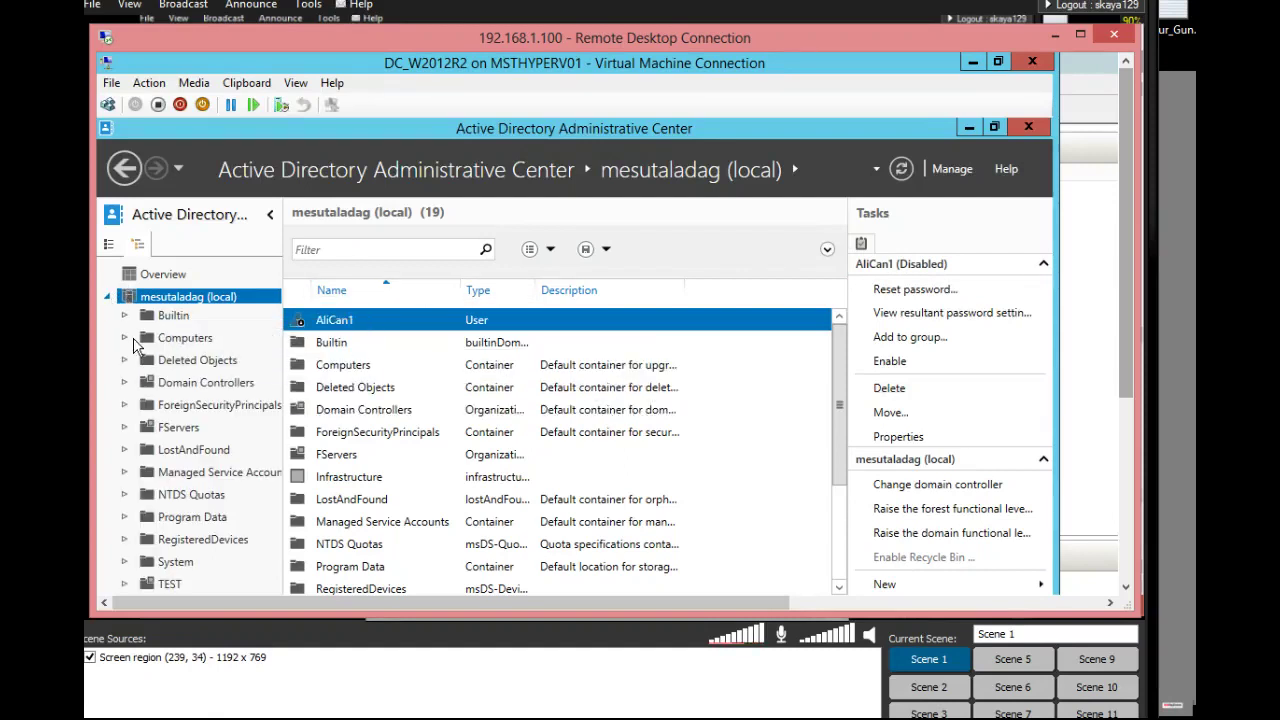
left_click(168, 584)
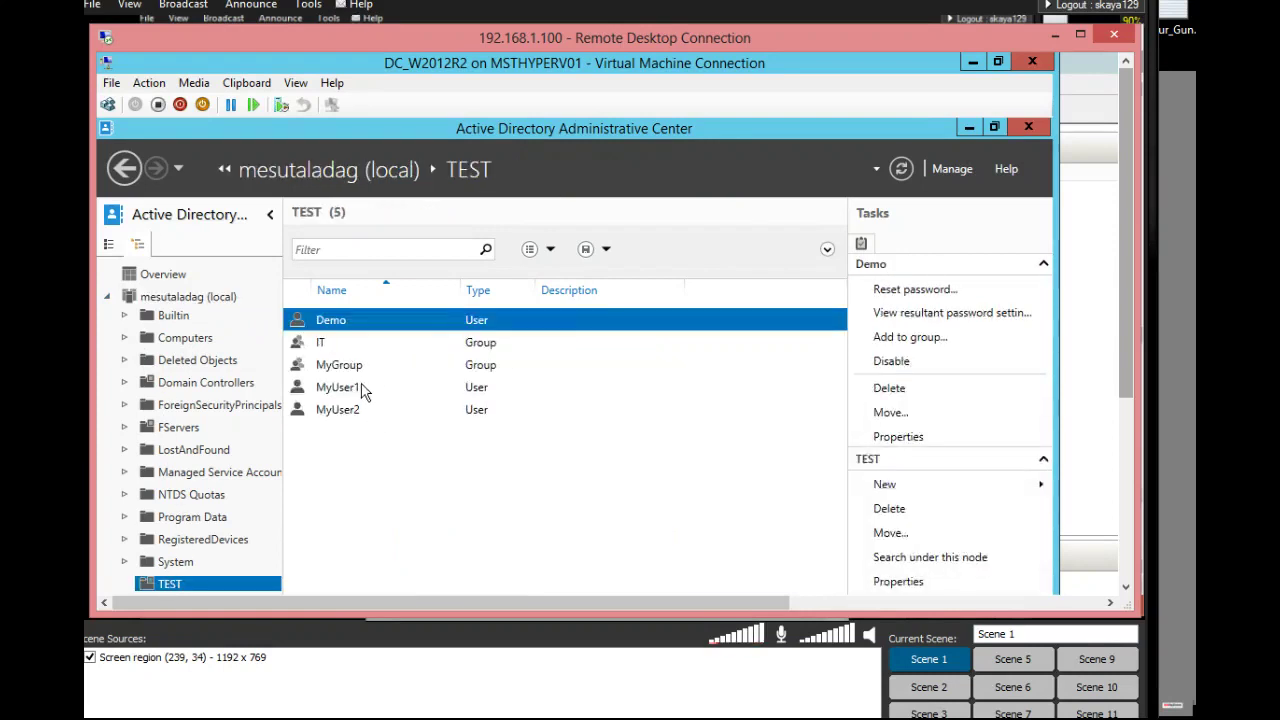
double_click(340, 388)
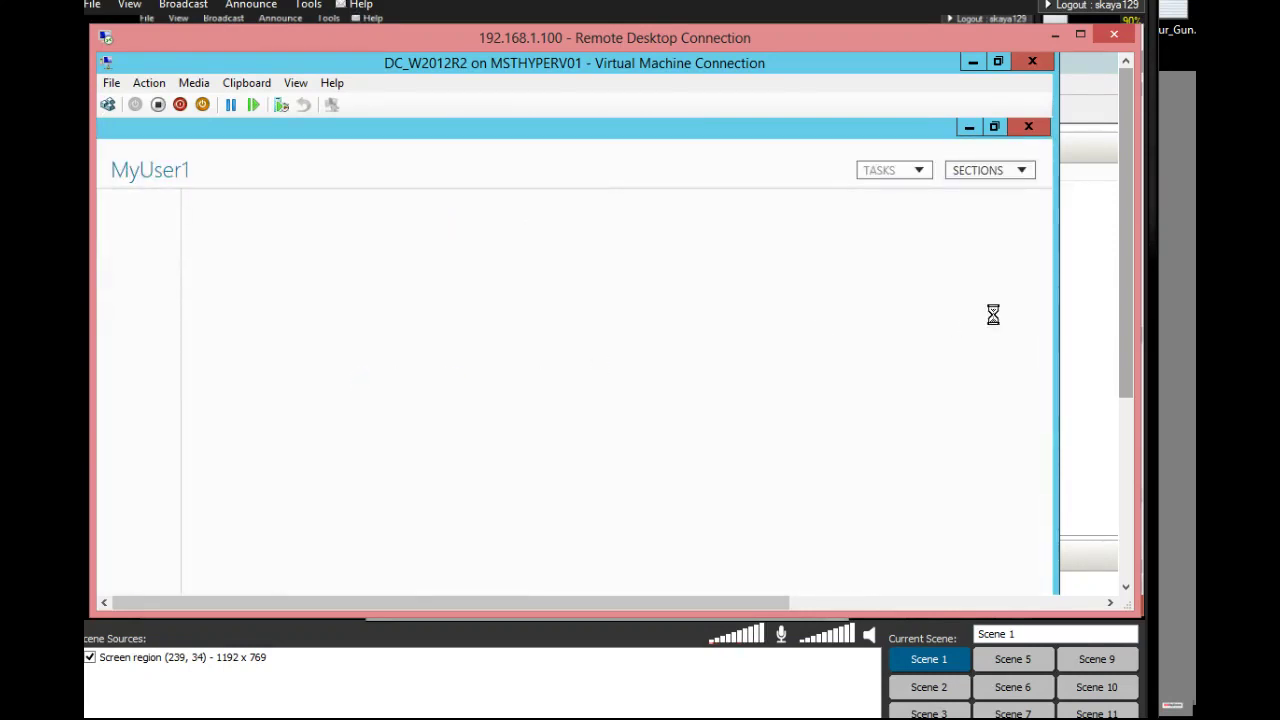
Fill in MyUser1's organization details with city ISTANBUL, job title CIO, department IT and company KOCSISTEM.
left_click_drag(1128, 269, 1141, 415)
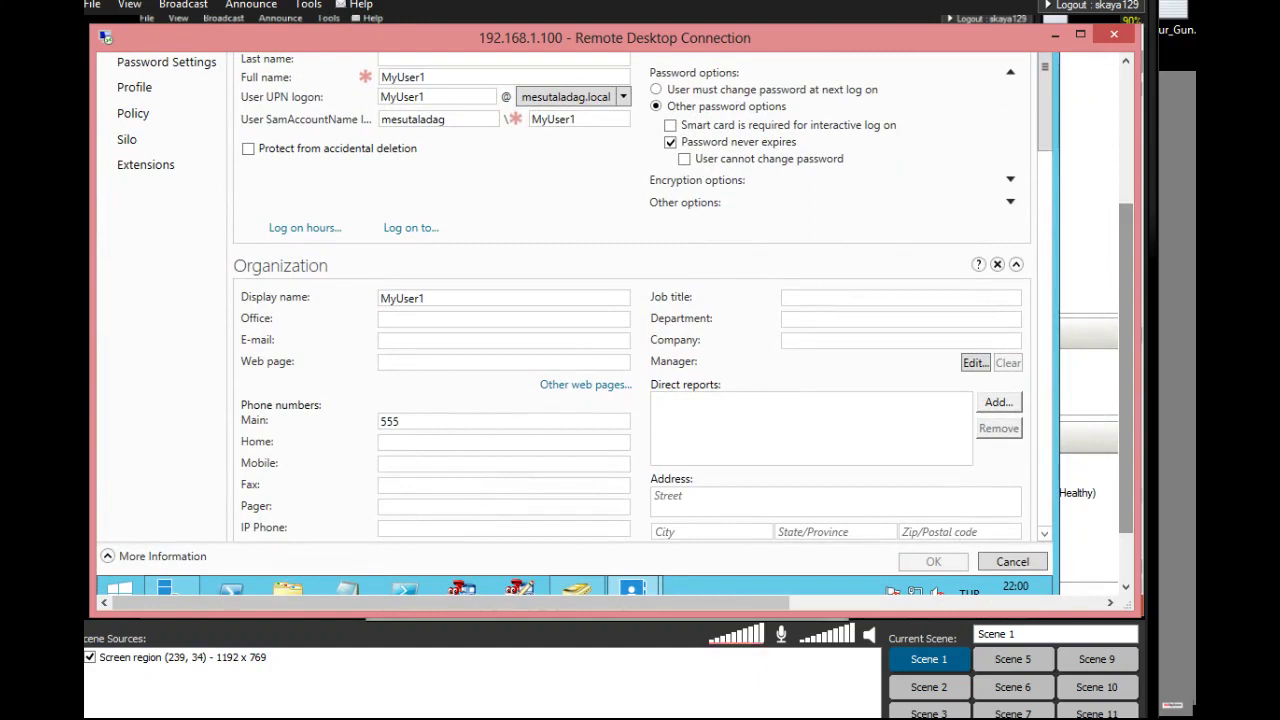
left_click(686, 531)
type("ISTANBUL")
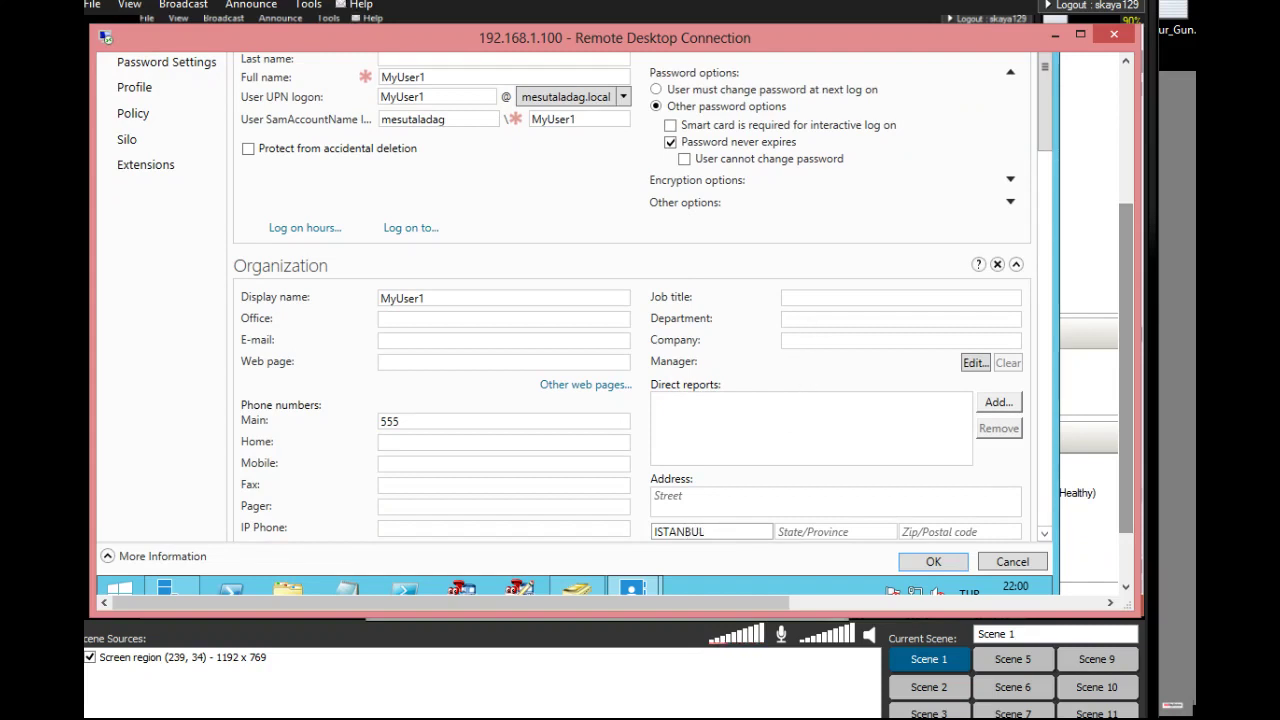
left_click(800, 297)
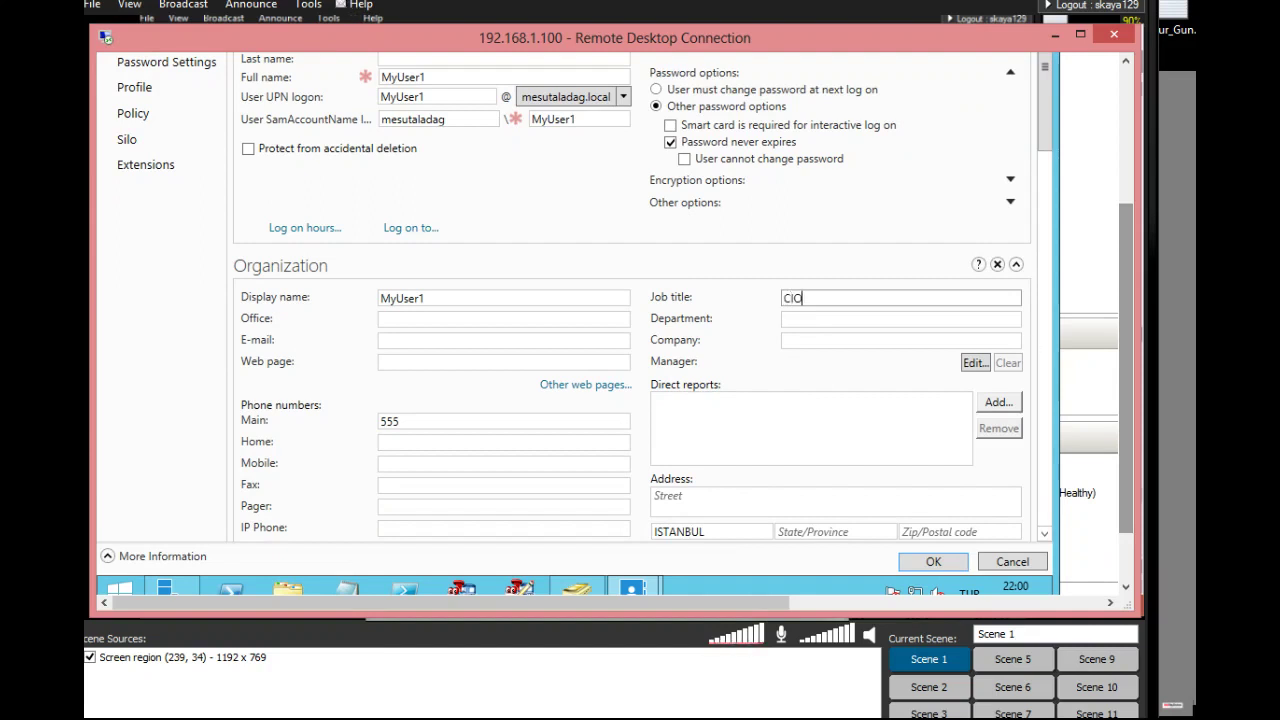
left_click(830, 318)
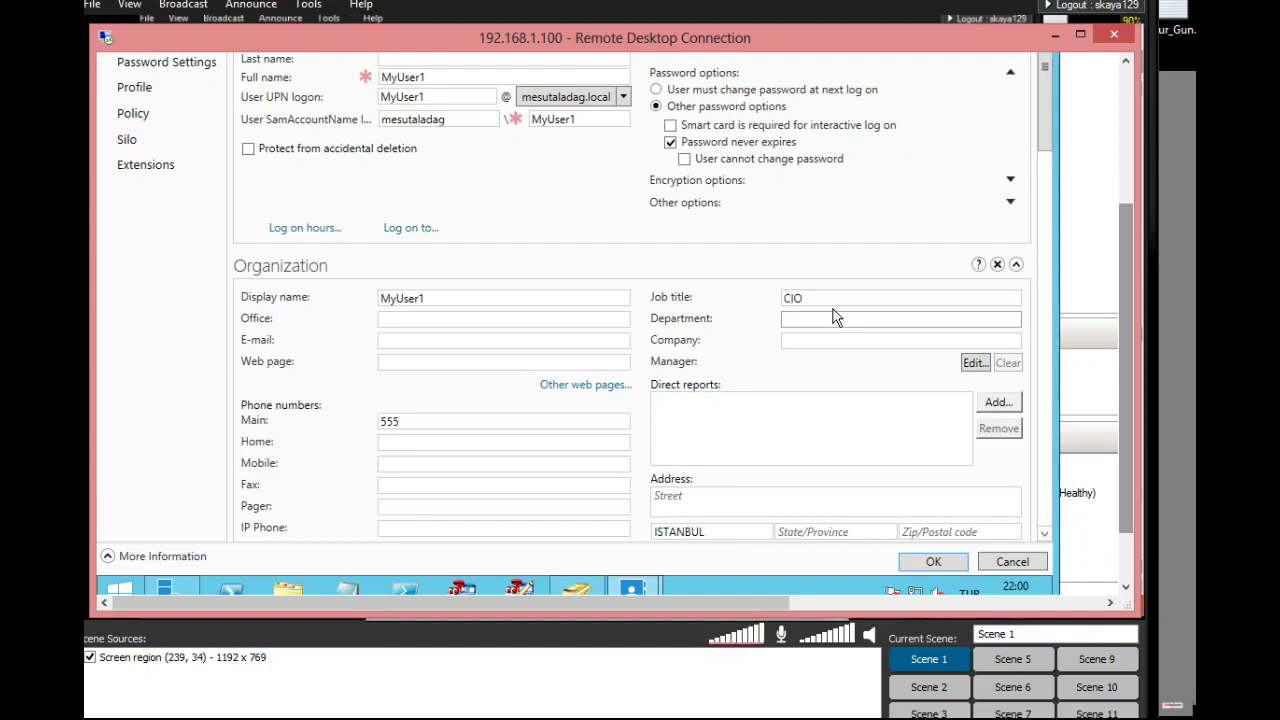
key("Tab")
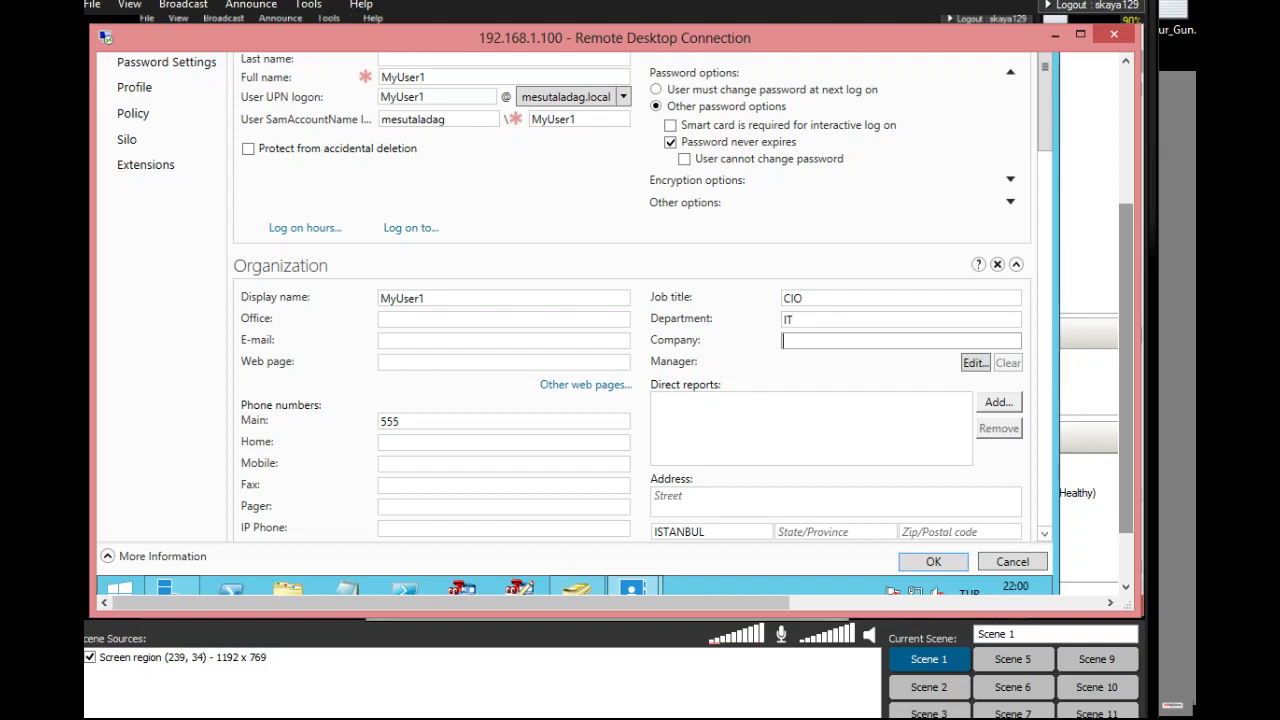
type("KOCSISTEM")
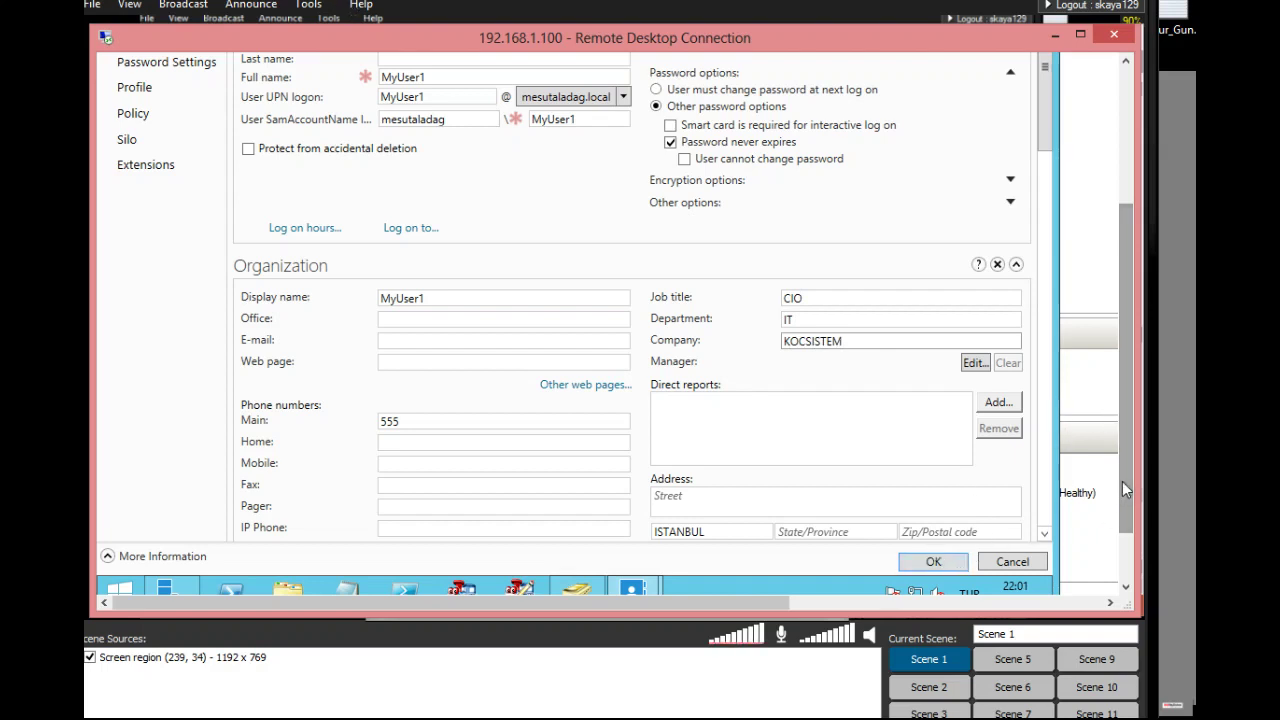
Add MyUser1 to the Remote Desktop Users group and save the account changes.
left_click_drag(1125, 490, 1094, 250)
left_click(148, 258)
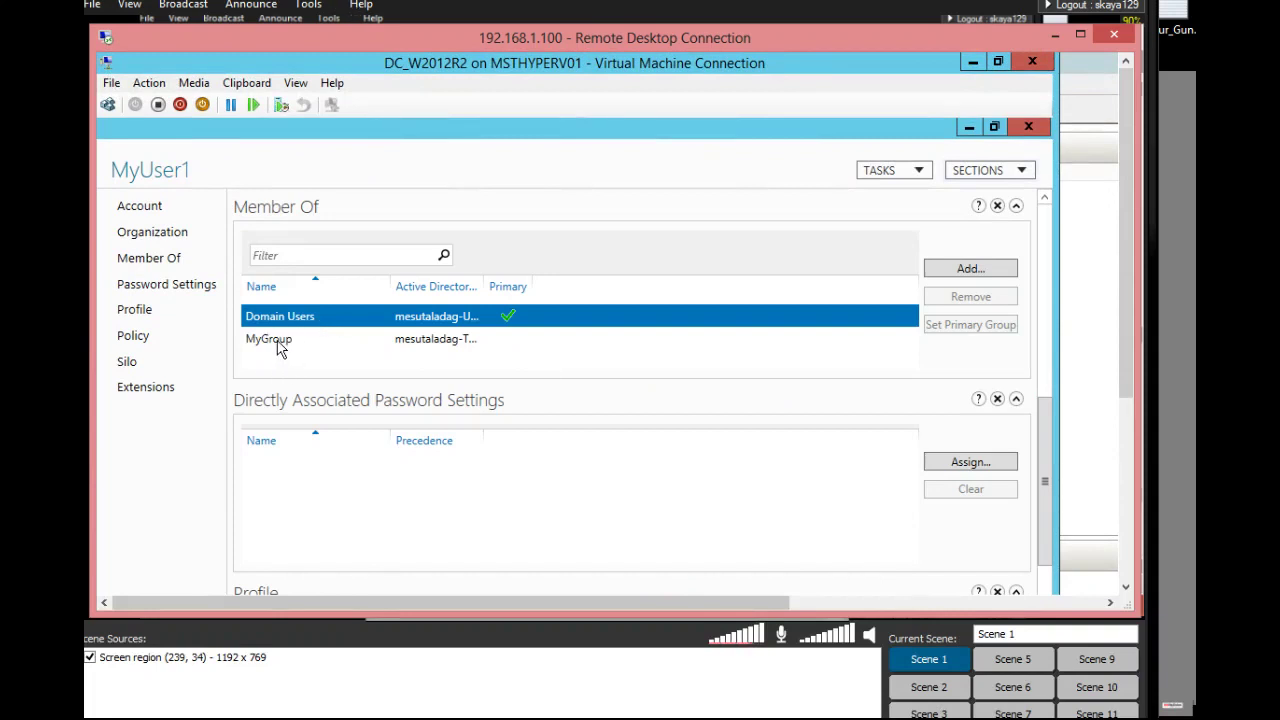
left_click(987, 271)
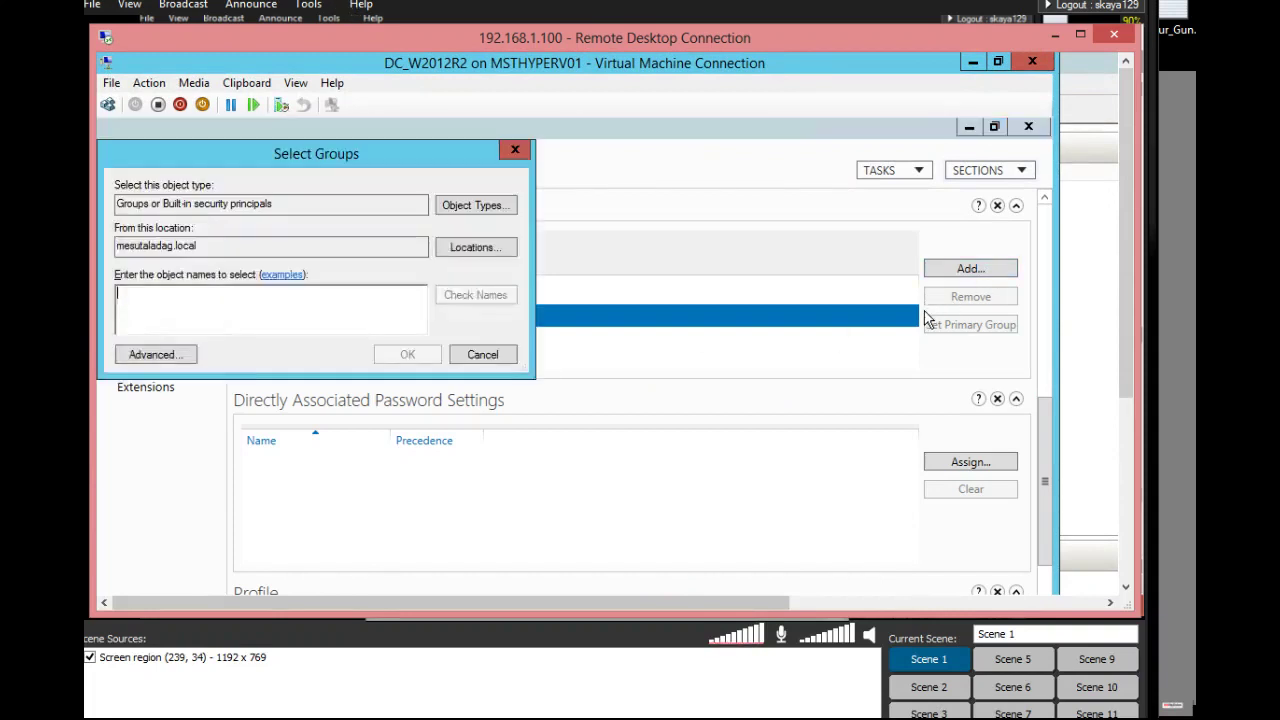
type("remote desktop")
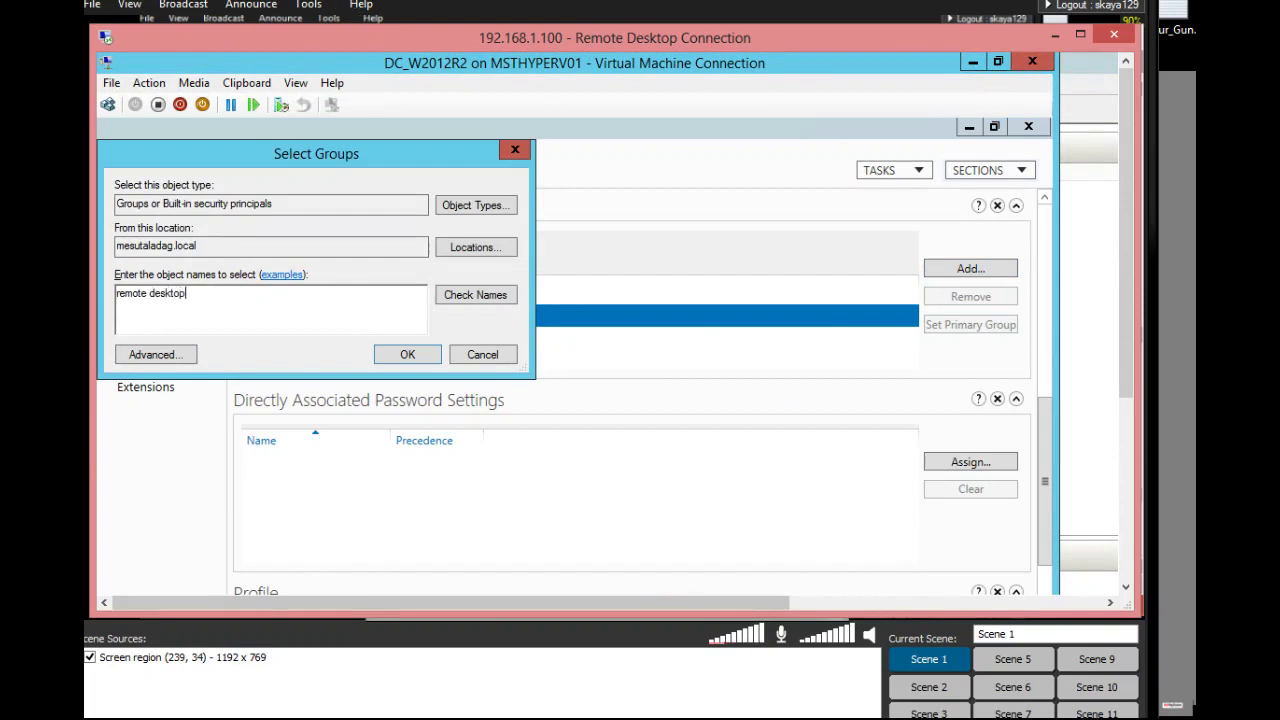
key("Return")
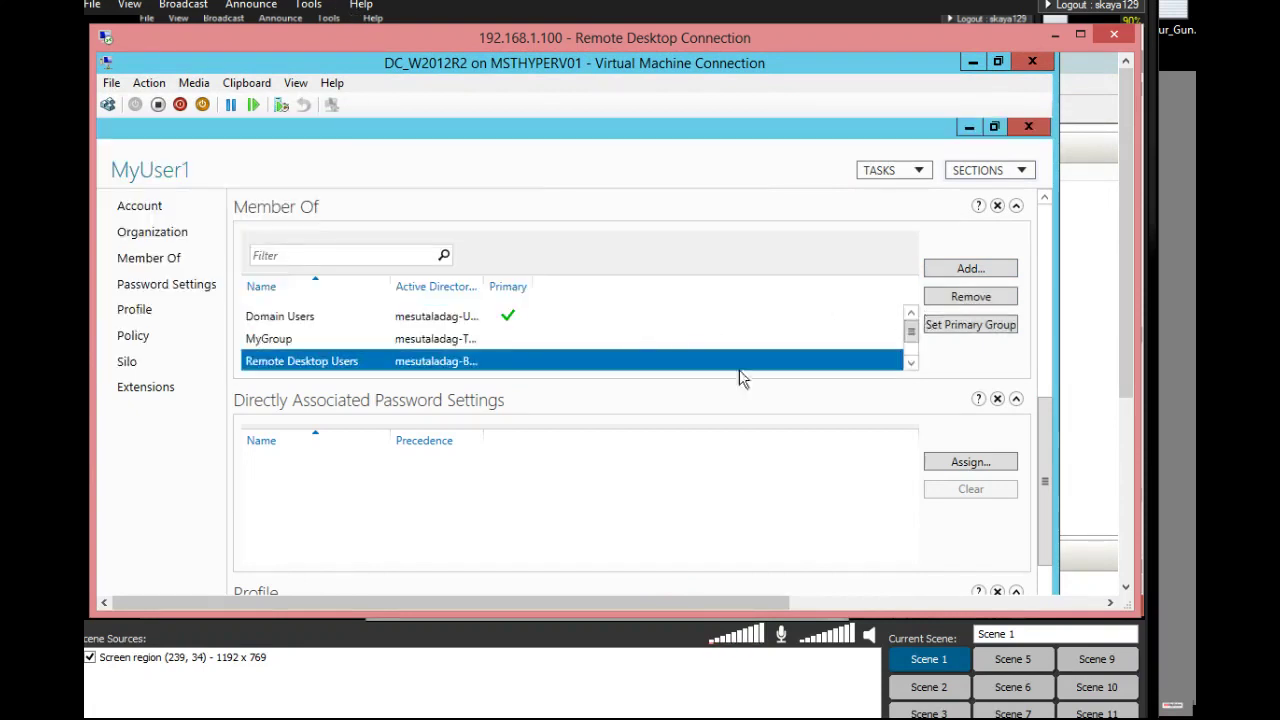
scroll(1098, 490, "down", 5)
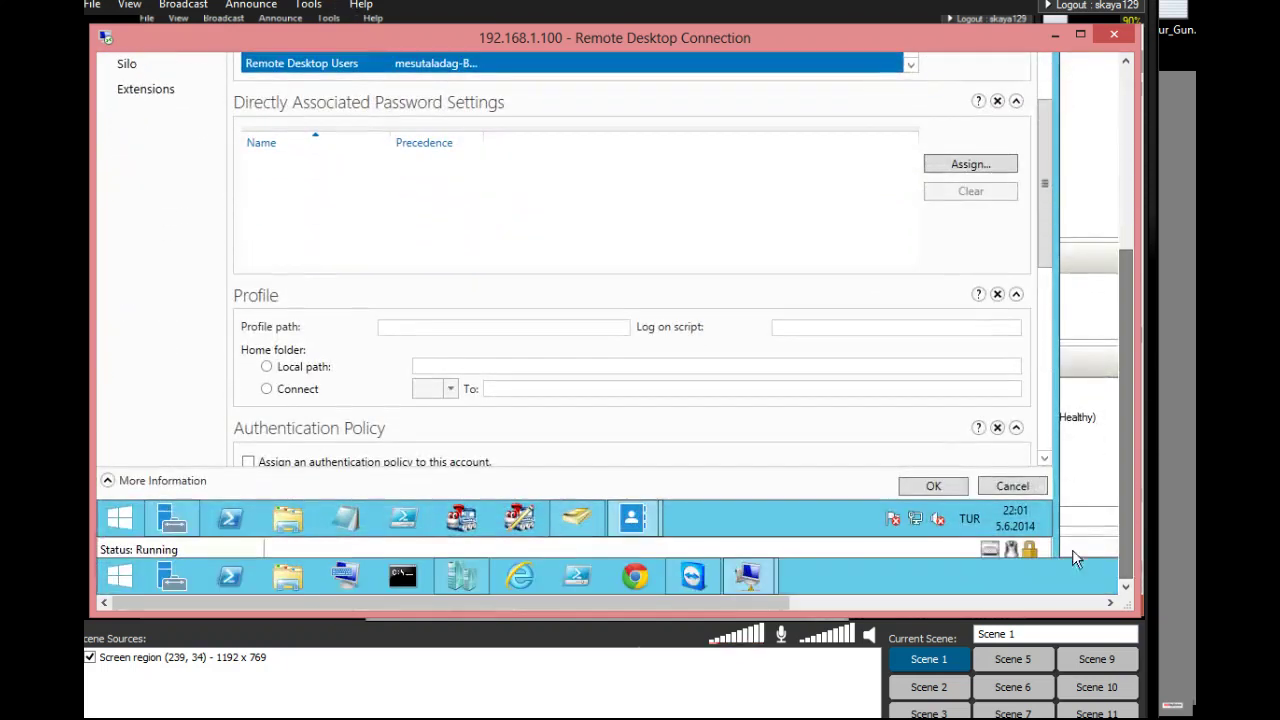
left_click(905, 490)
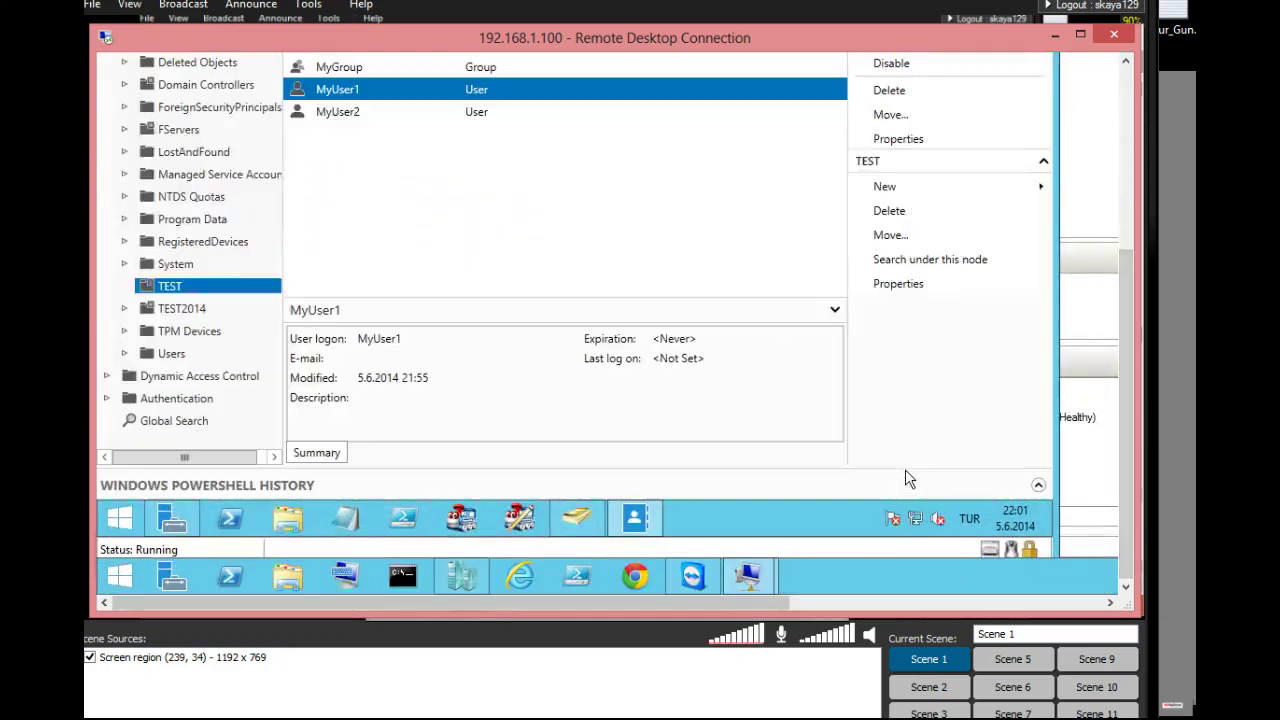
Delete the MyUser1 account from the TEST organizational unit and confirm the deletion.
left_click_drag(1142, 314, 1119, 314)
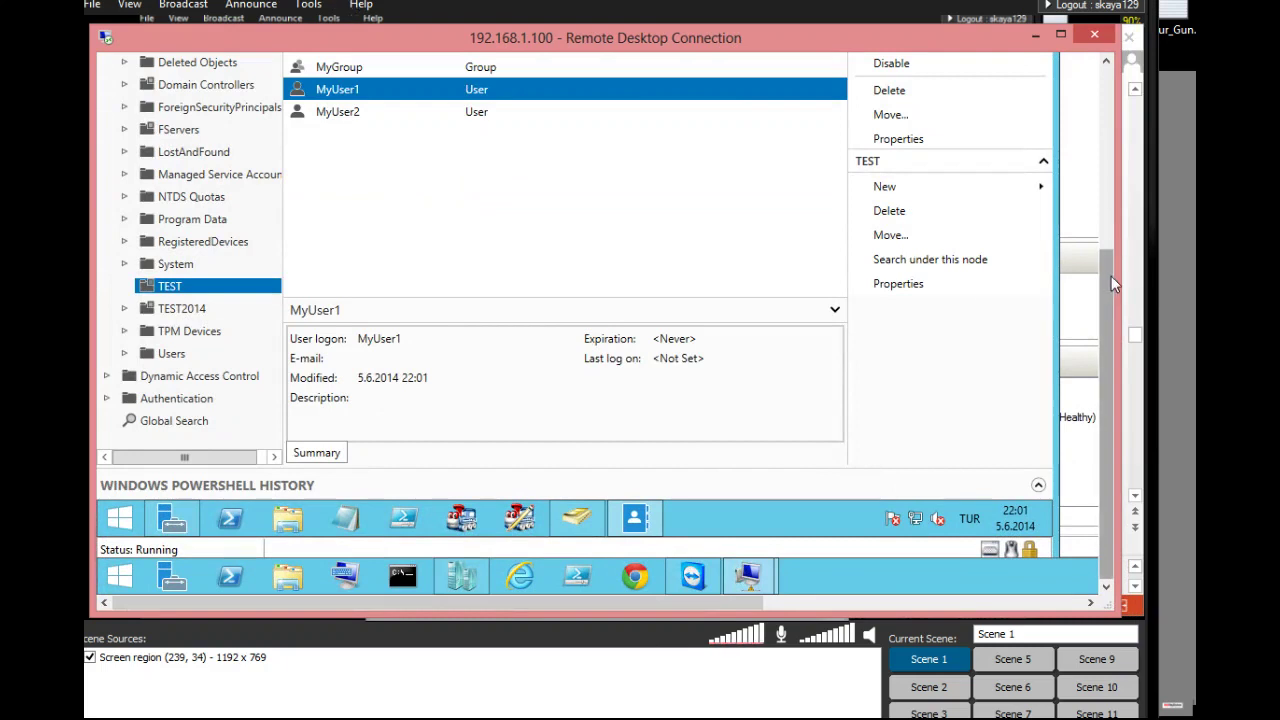
left_click_drag(1118, 272, 1107, 163)
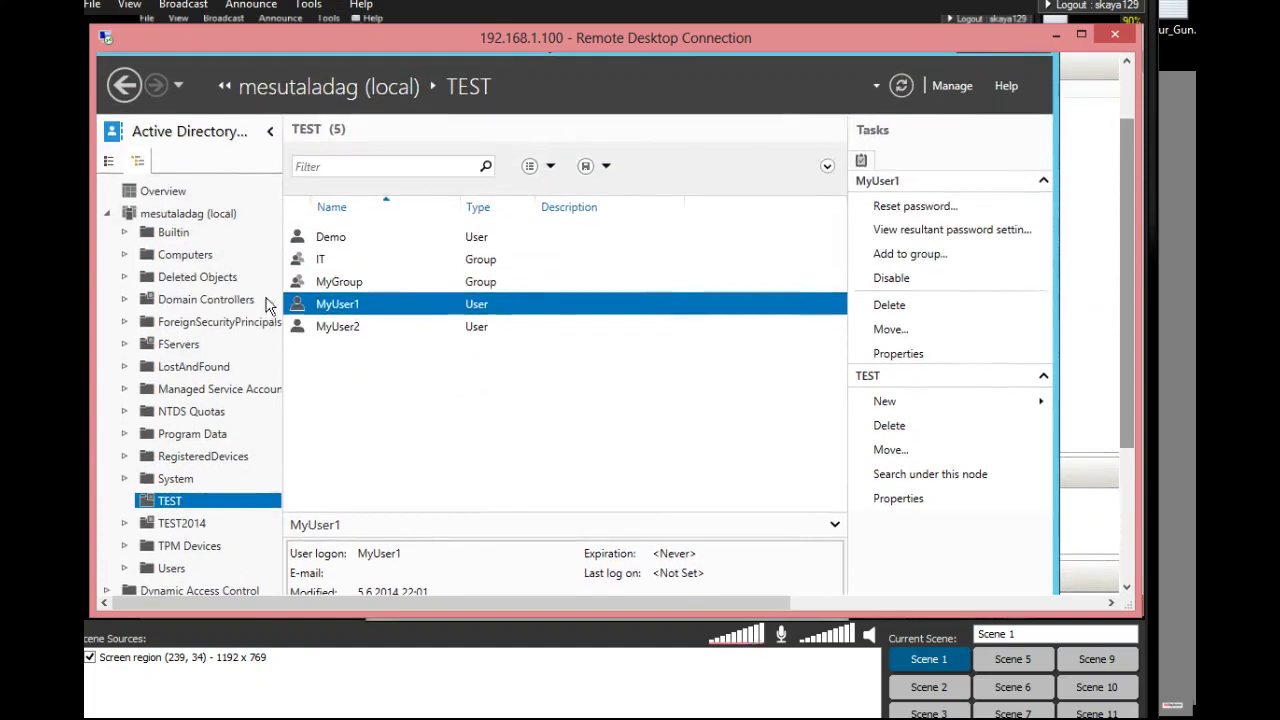
right_click(306, 305)
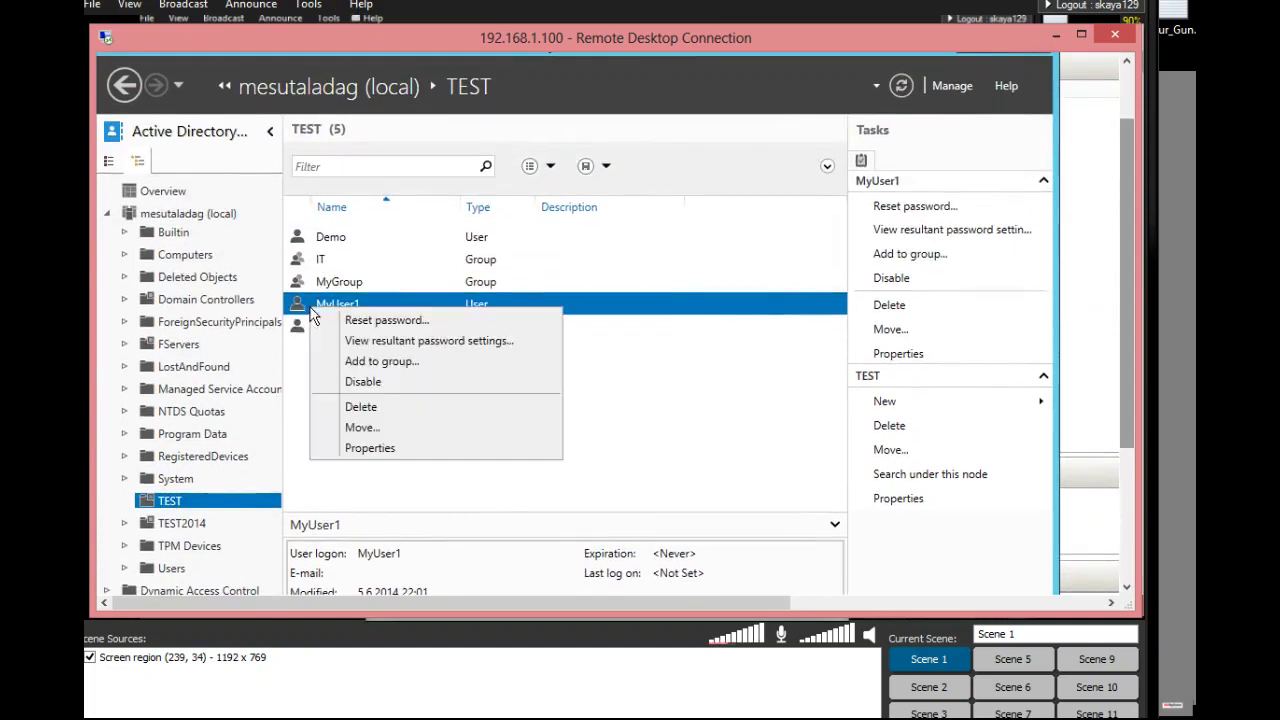
left_click(356, 409)
left_click(610, 449)
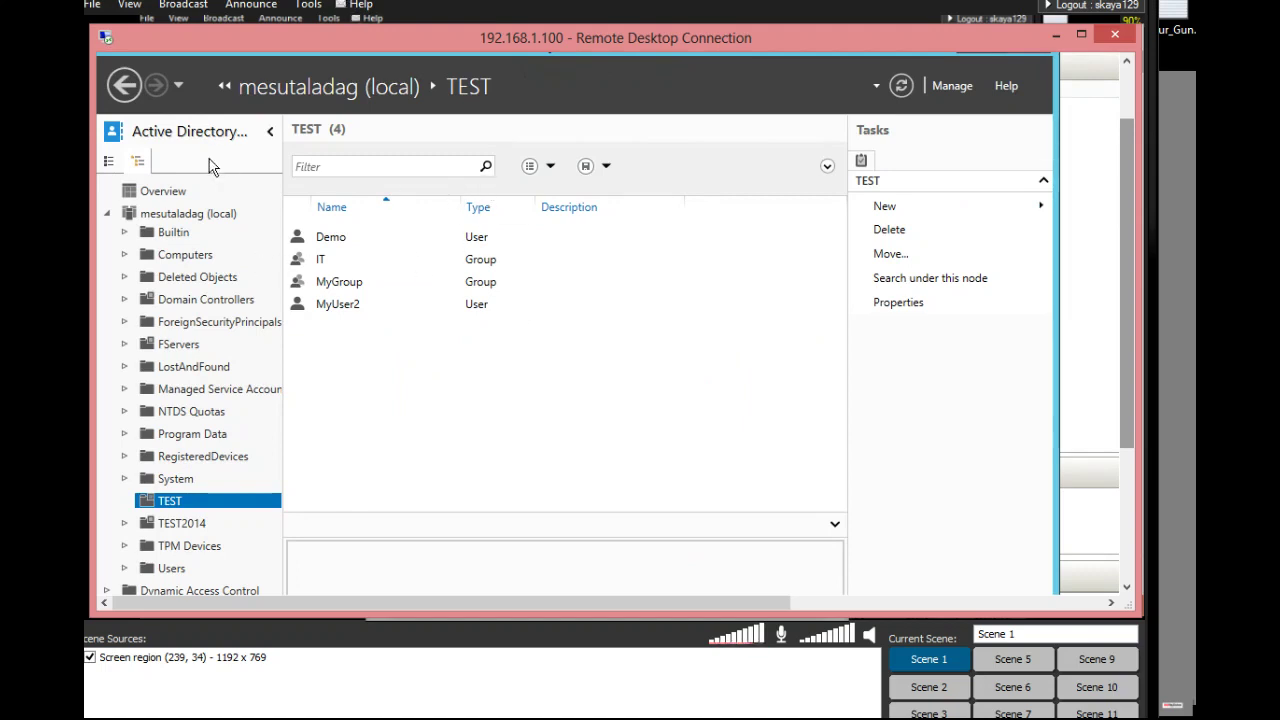
Locate MyUser1 in the Deleted Objects container and widen the When Deleted column to read its full deletion time.
left_click(192, 283)
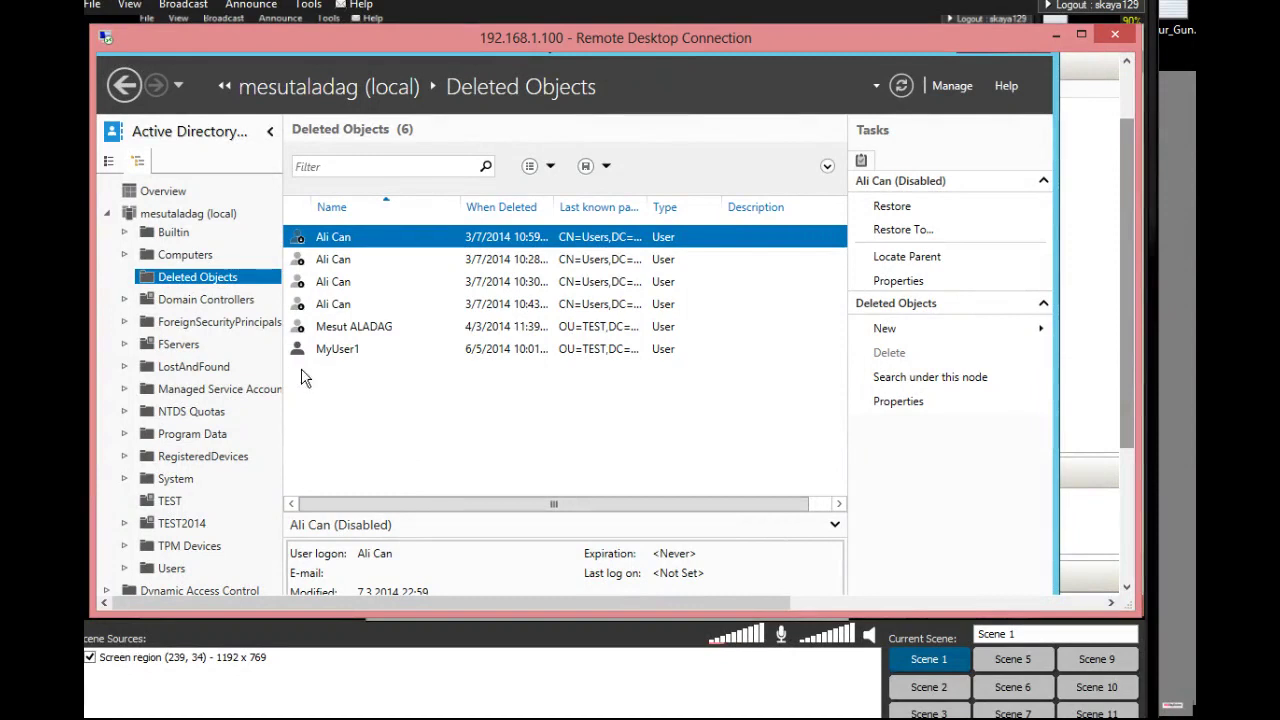
left_click(333, 358)
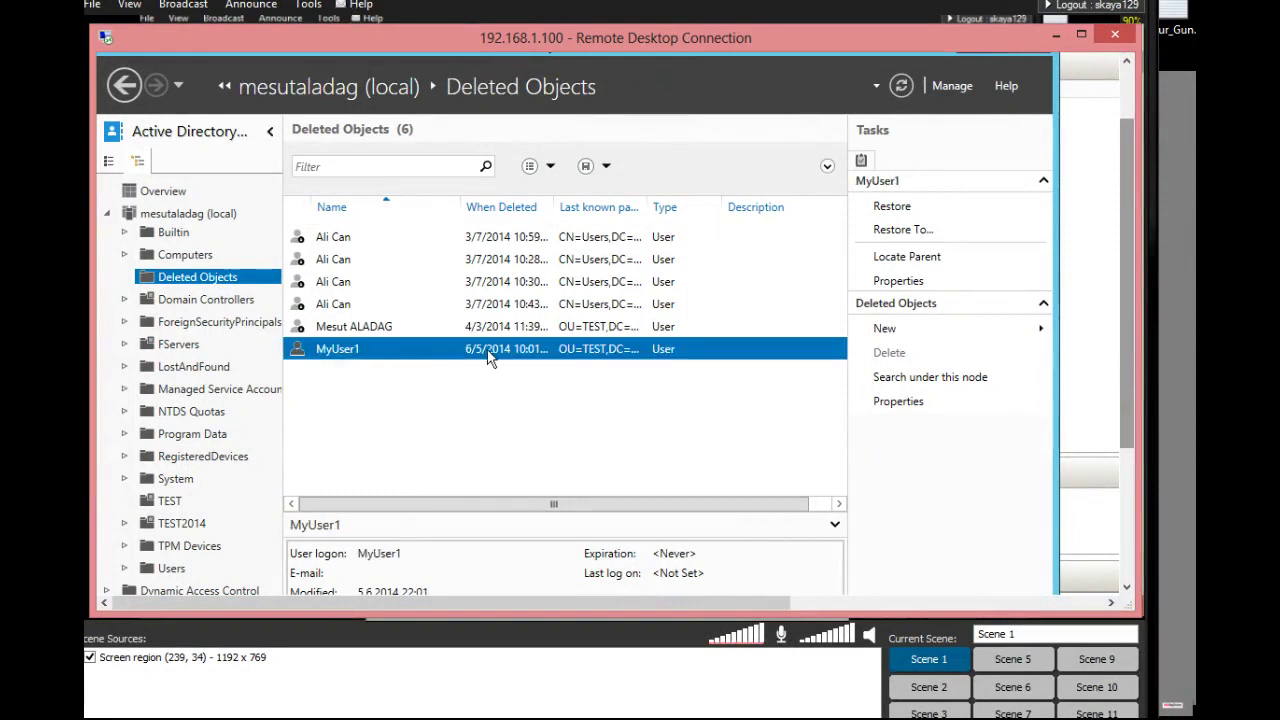
double_click(548, 207)
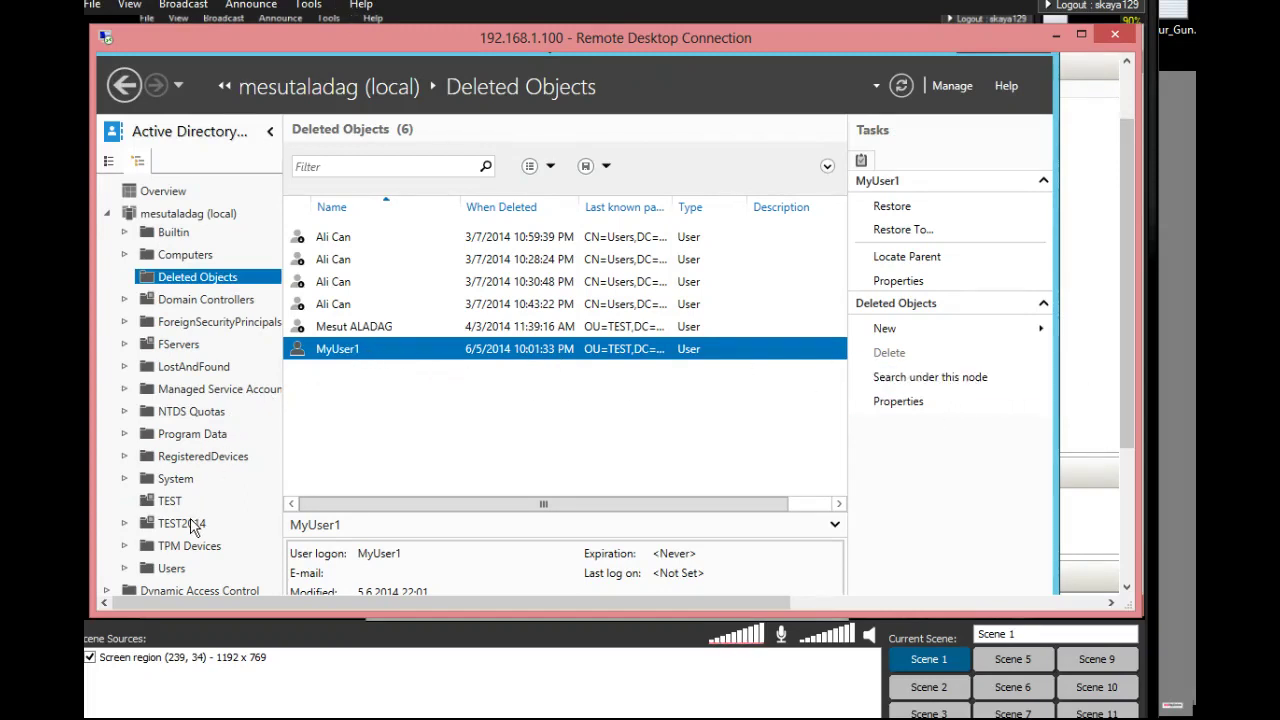
Open the MyUser2 account from the TEST organizational unit and show its Attribute Editor under Extensions.
left_click_drag(1121, 408, 1138, 543)
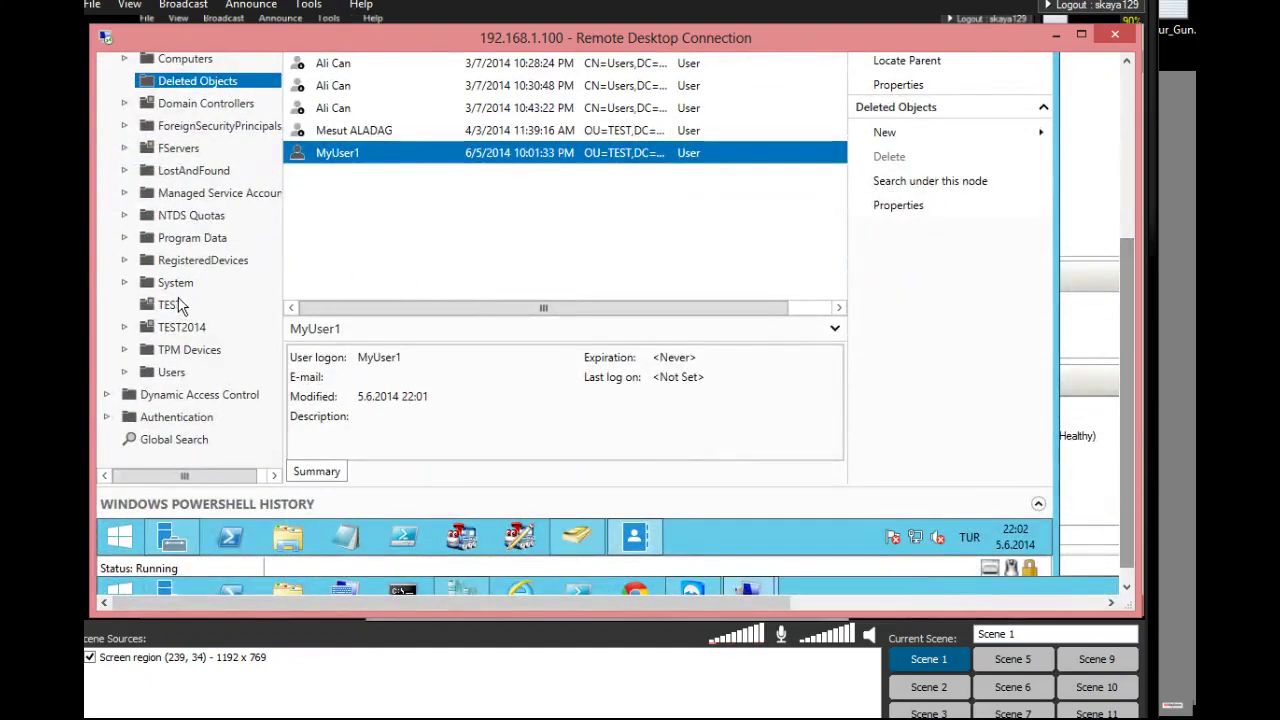
left_click(170, 308)
scroll(1126, 340, "up", 5)
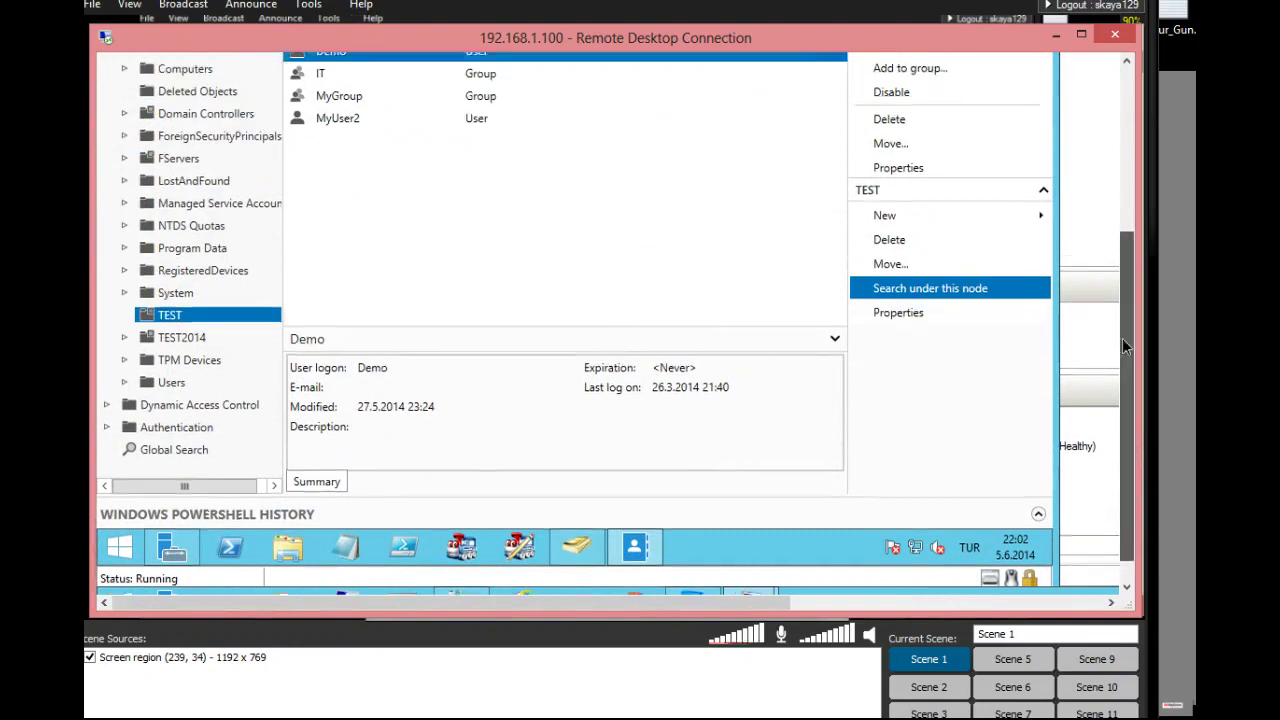
double_click(338, 280)
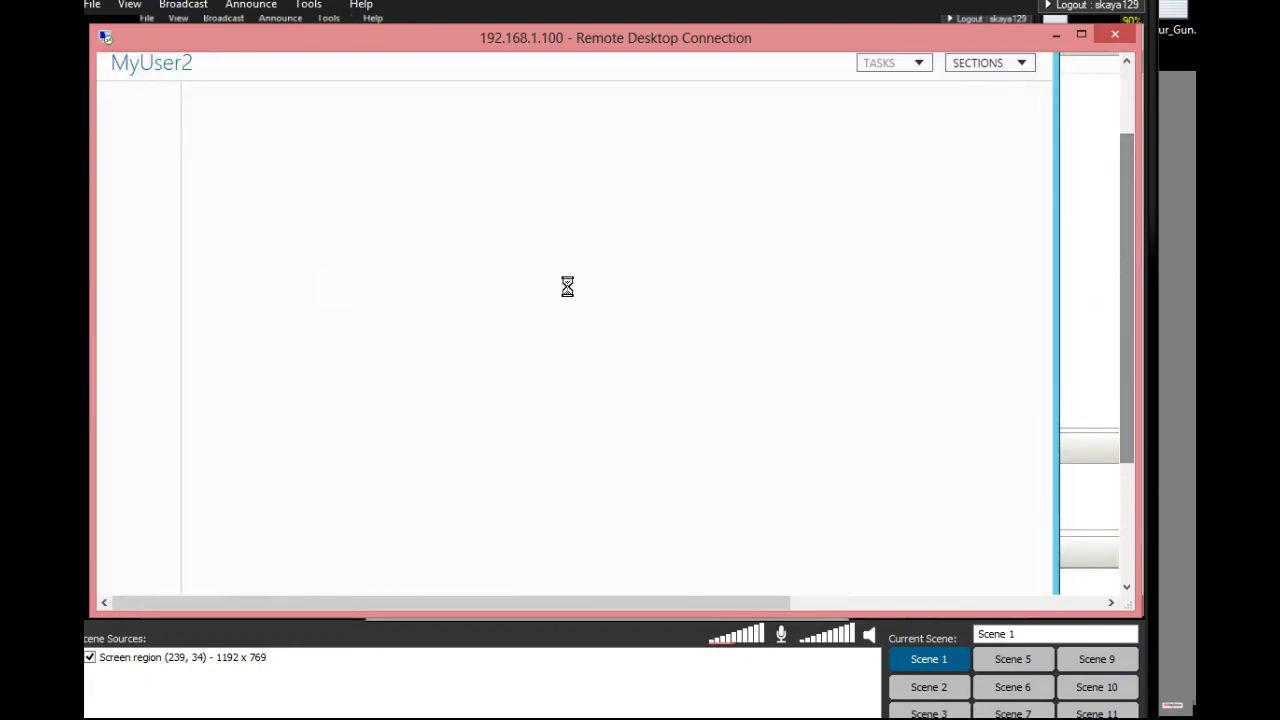
left_click_drag(1119, 312, 1120, 248)
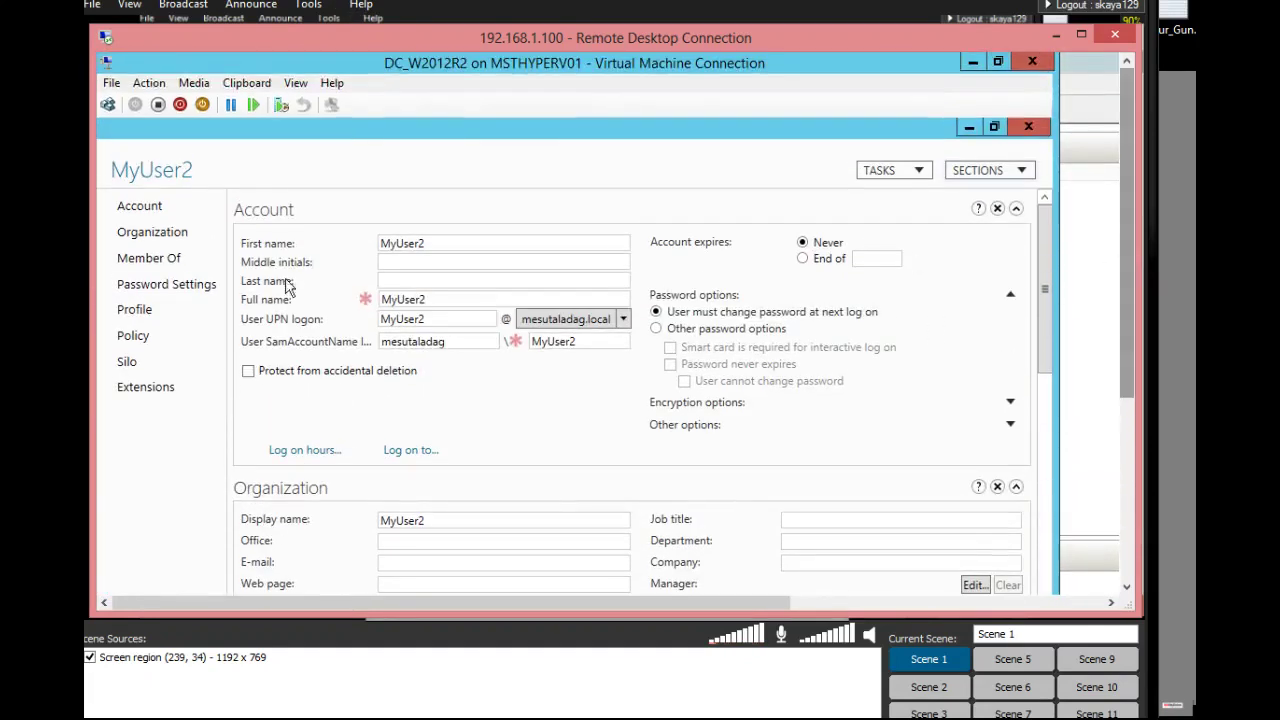
left_click(145, 386)
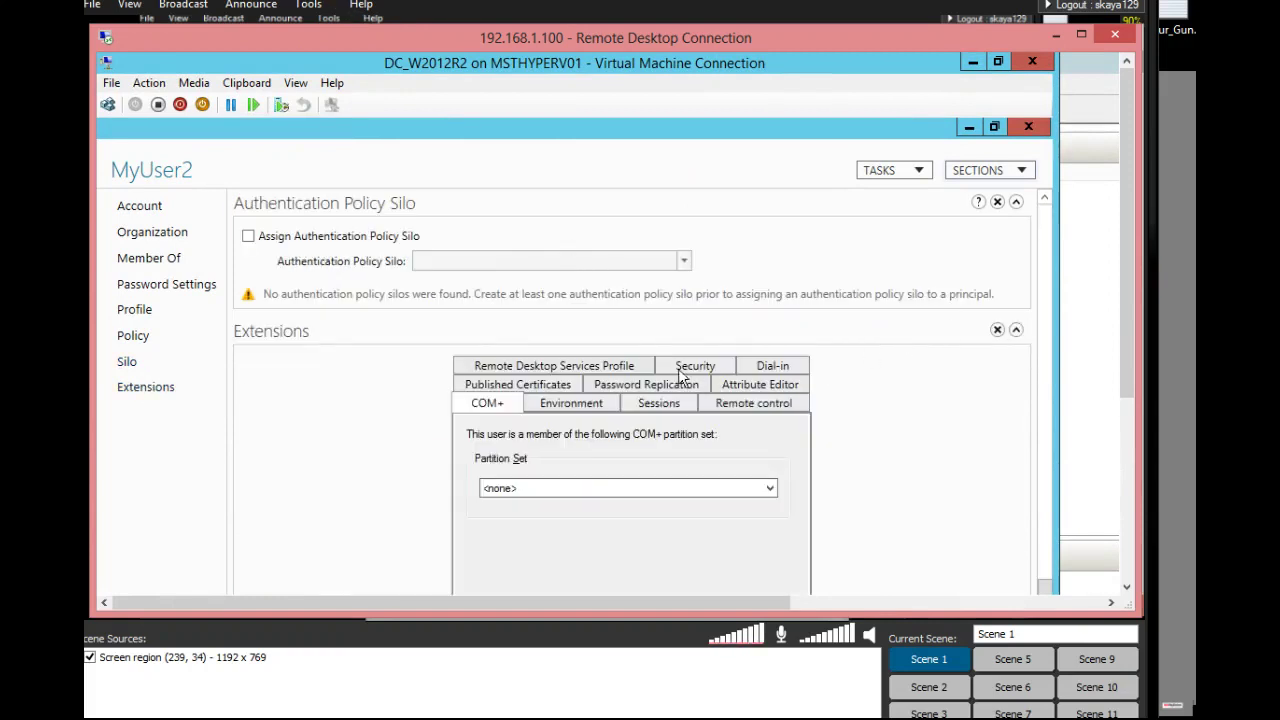
left_click(744, 384)
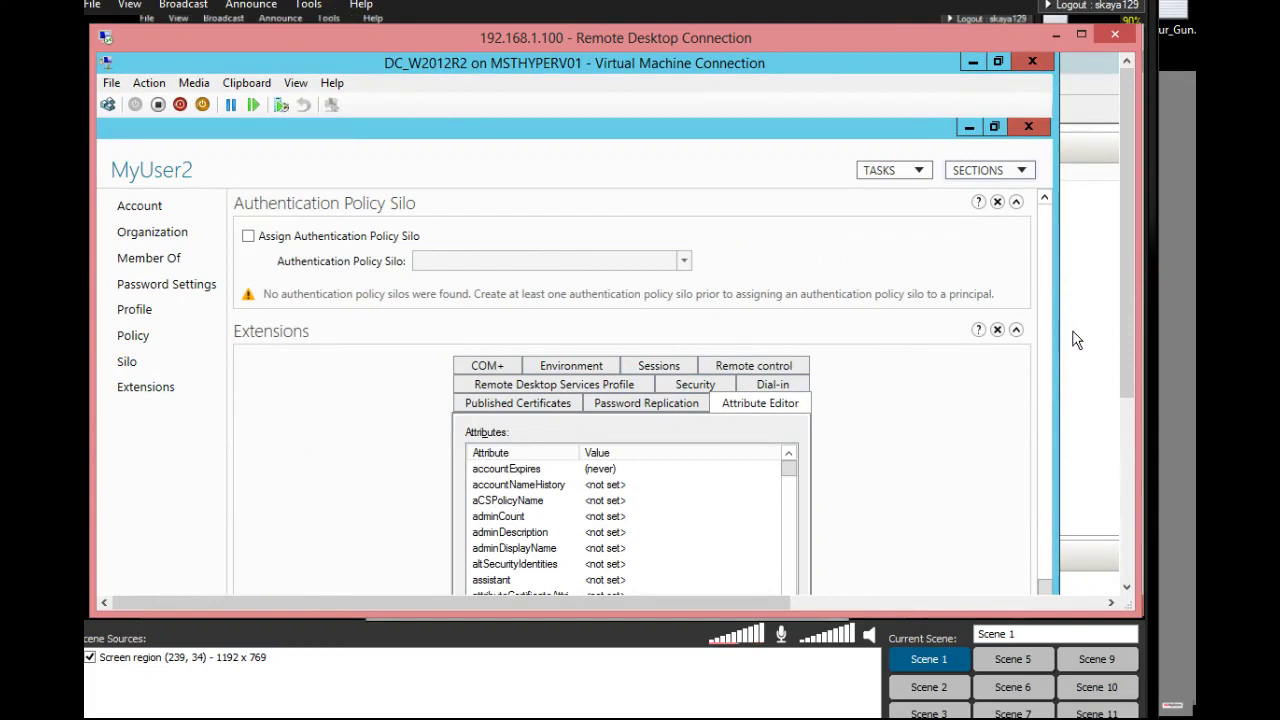
Look through MyUser2's attribute list, from the entries starting with "de" and "ro" down to the telephone and user attributes.
scroll(1124, 367, "down", 3)
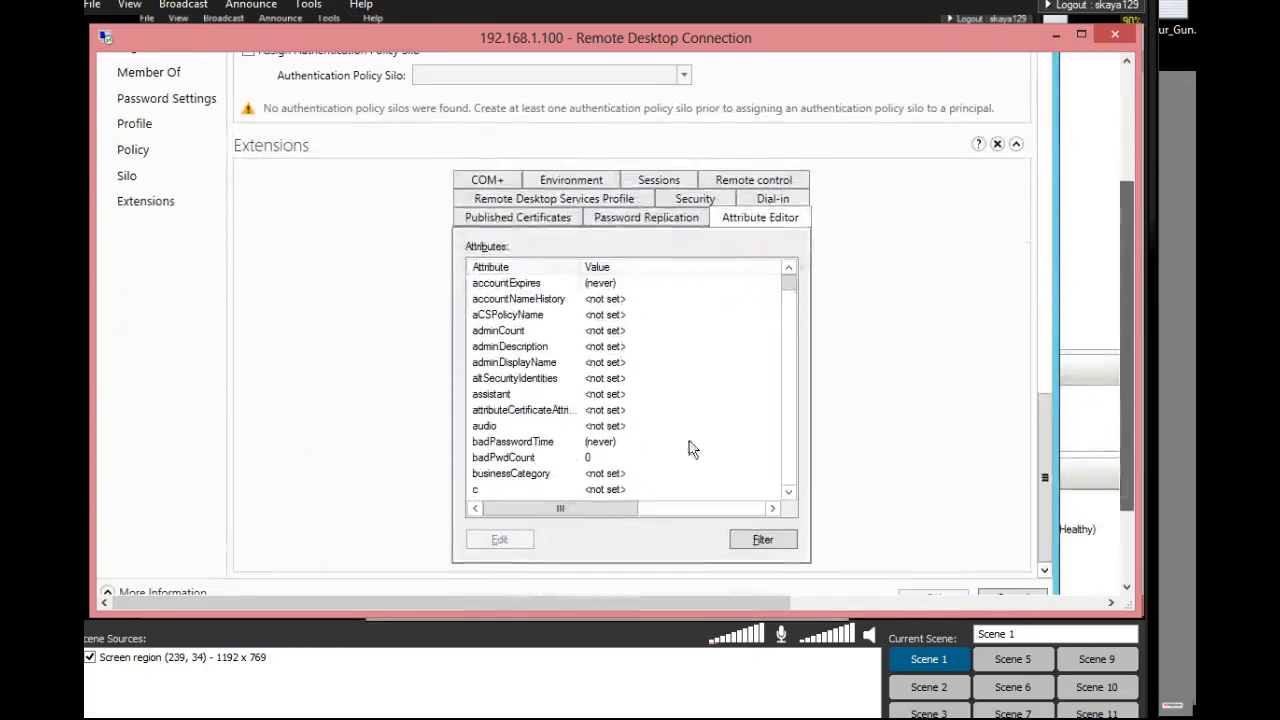
left_click(622, 408)
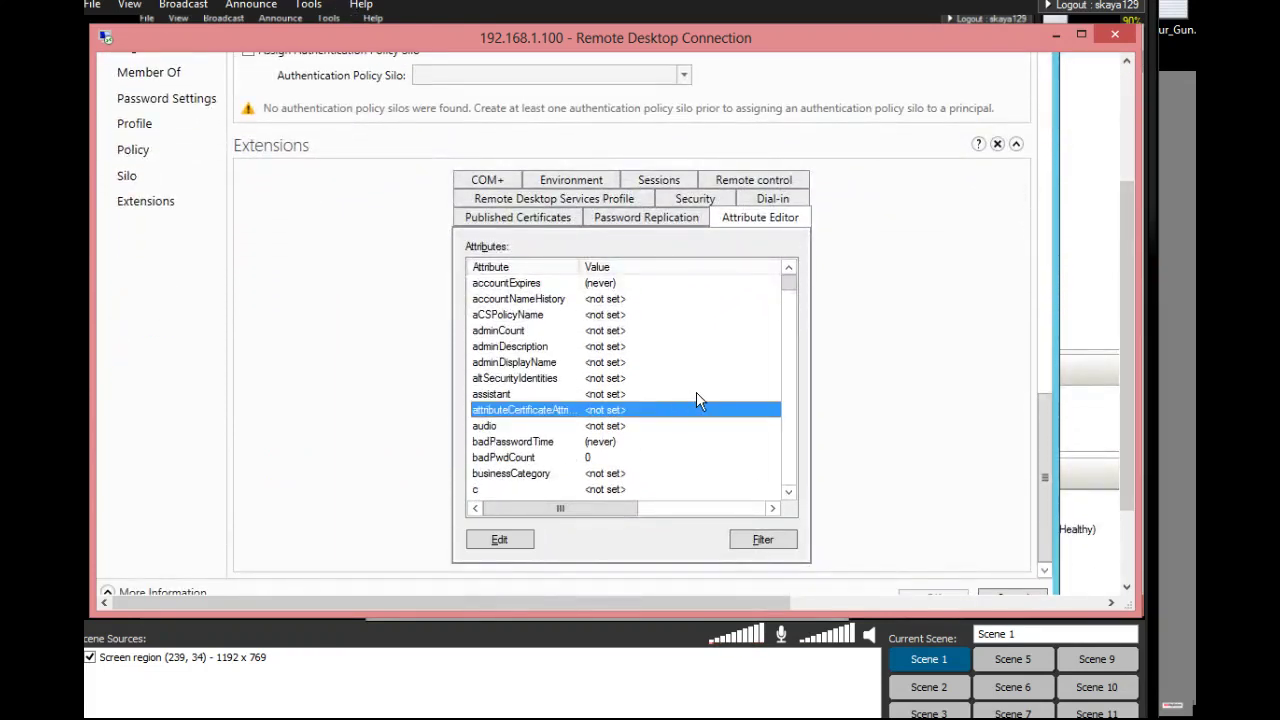
type("de")
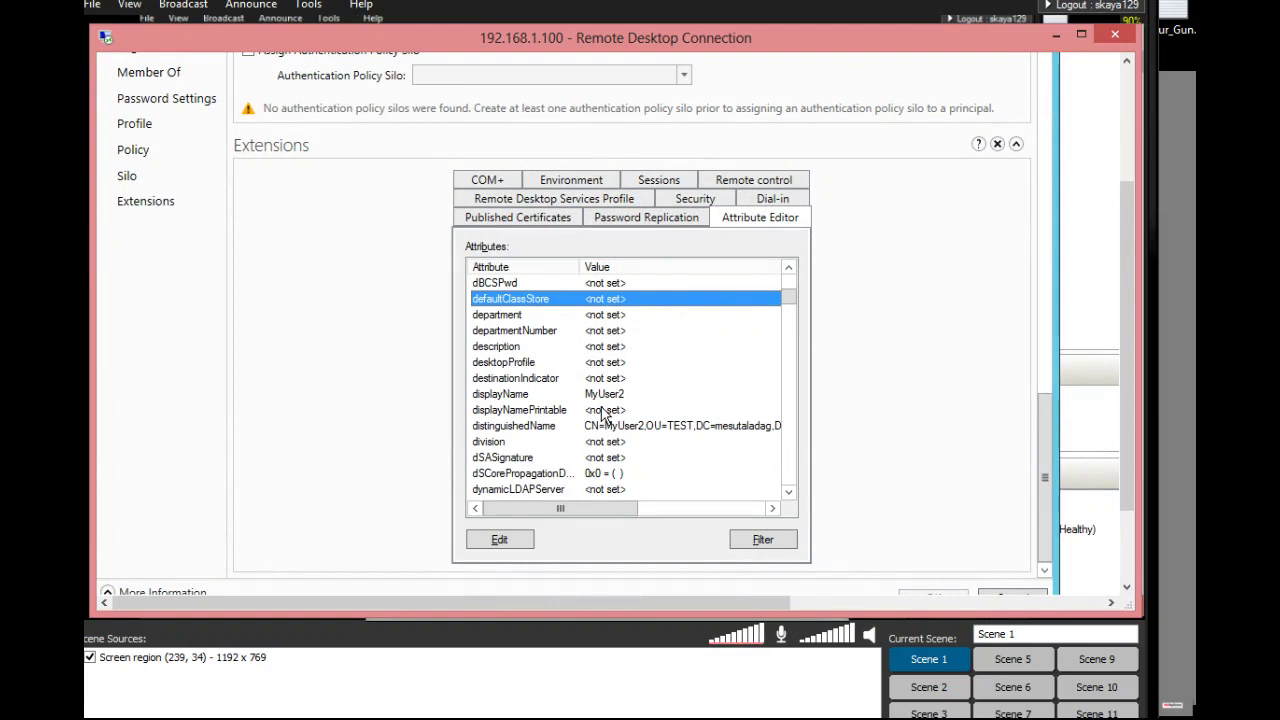
type("ro")
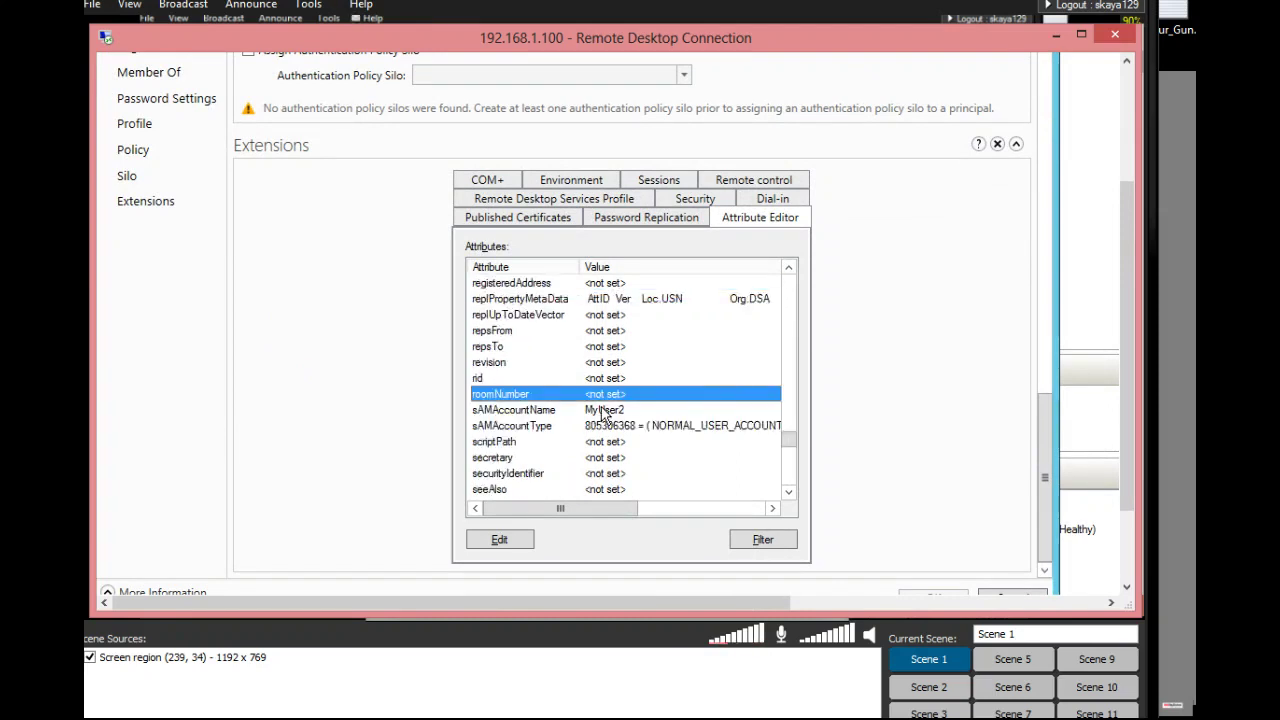
scroll(593, 417, "down", 10)
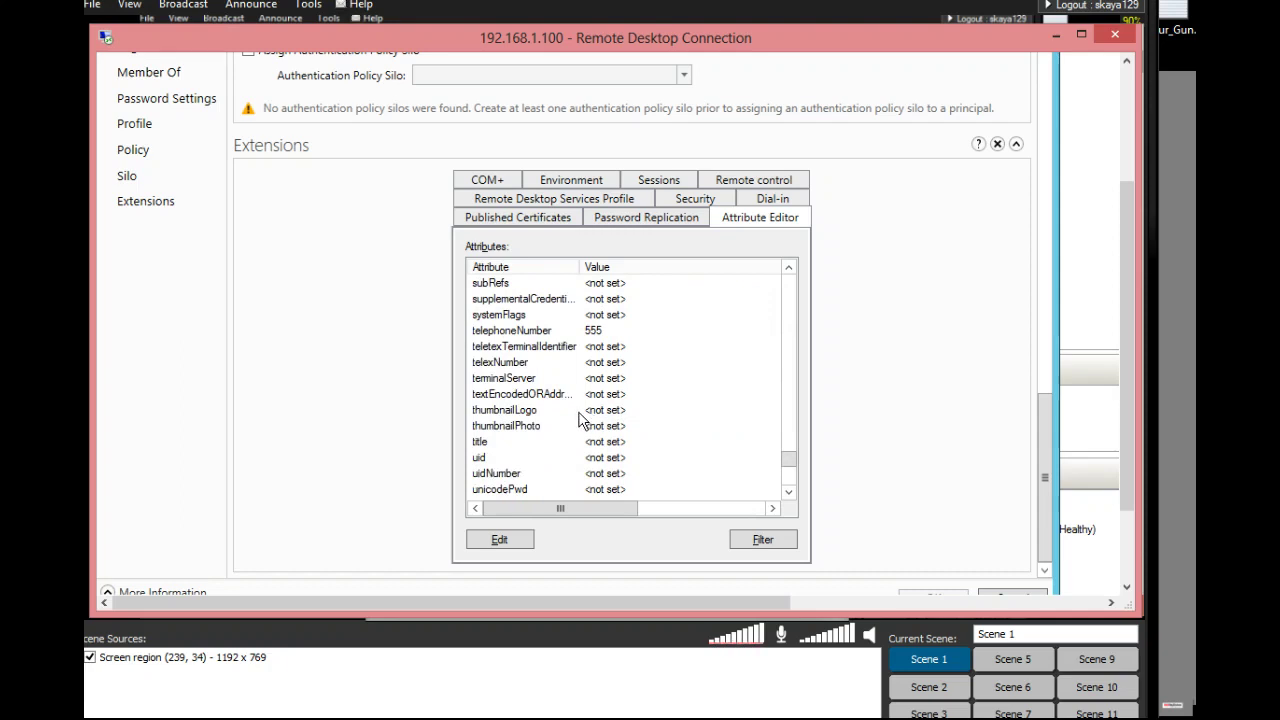
scroll(575, 422, "down", 3)
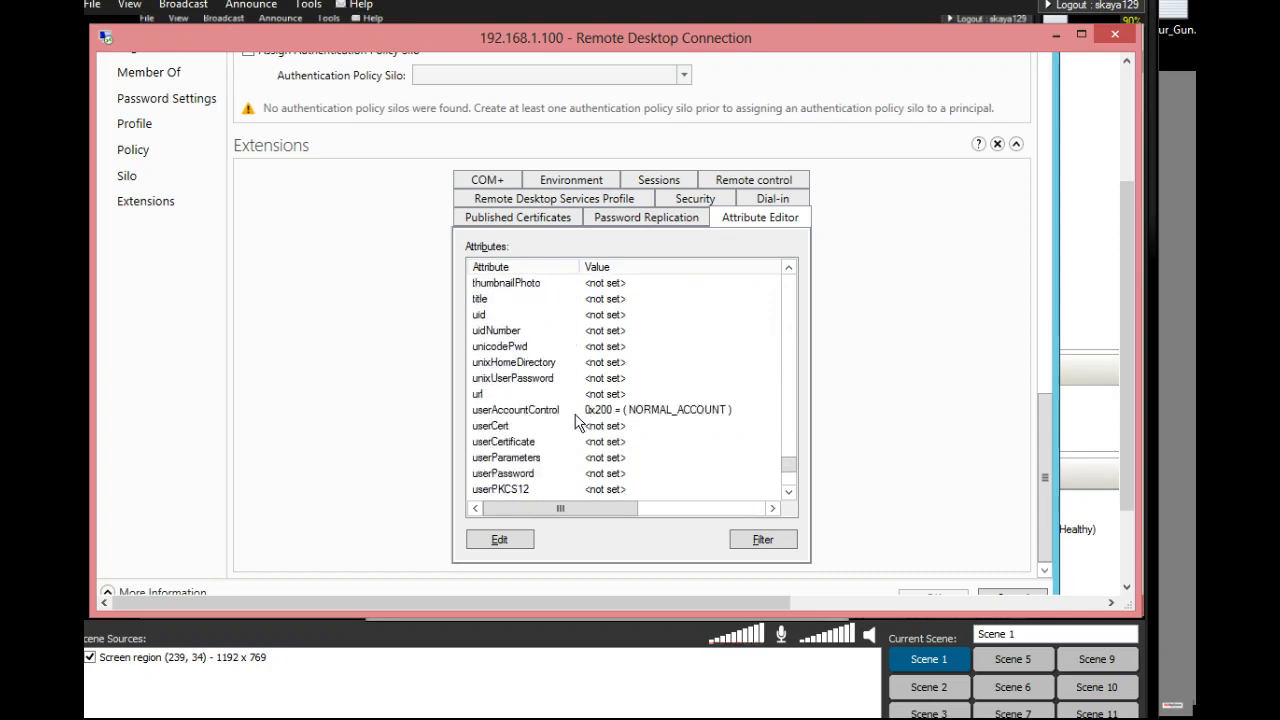
scroll(575, 422, "up", 4)
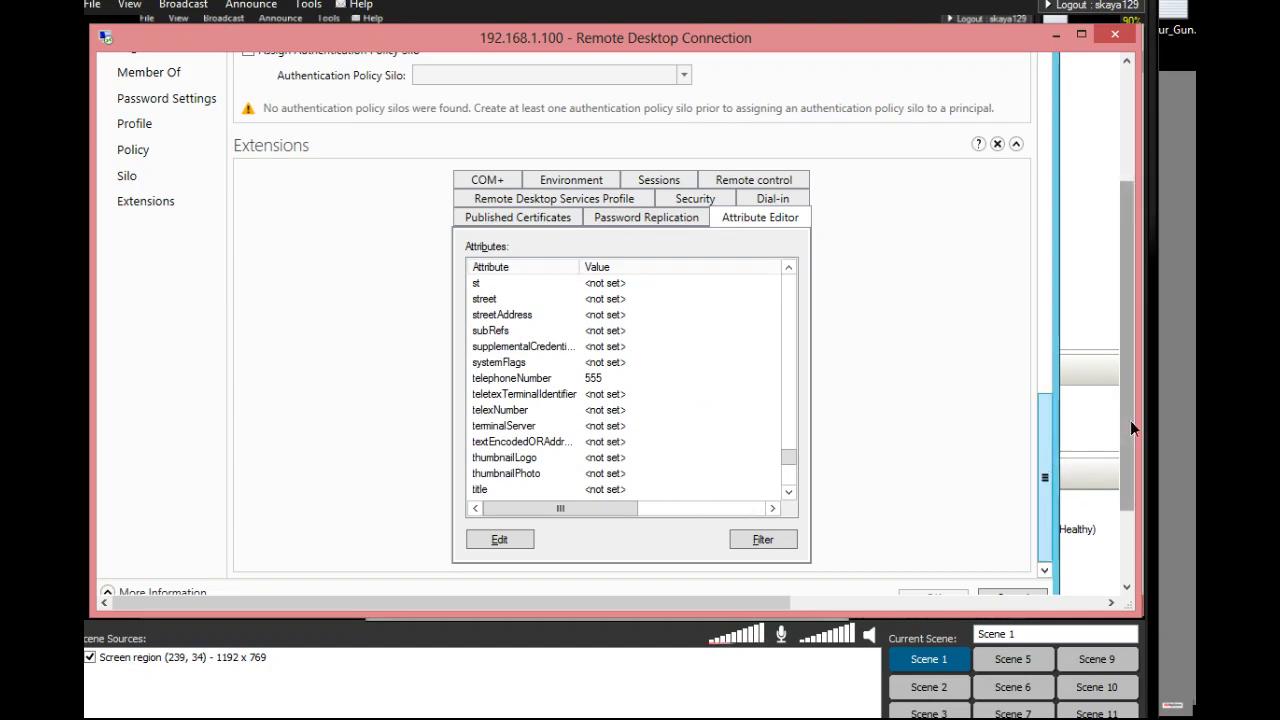
Close MyUser2's properties and switch back to Server Manager on DC_W2012R2.
left_click_drag(1130, 420, 1130, 308)
left_click(1034, 145)
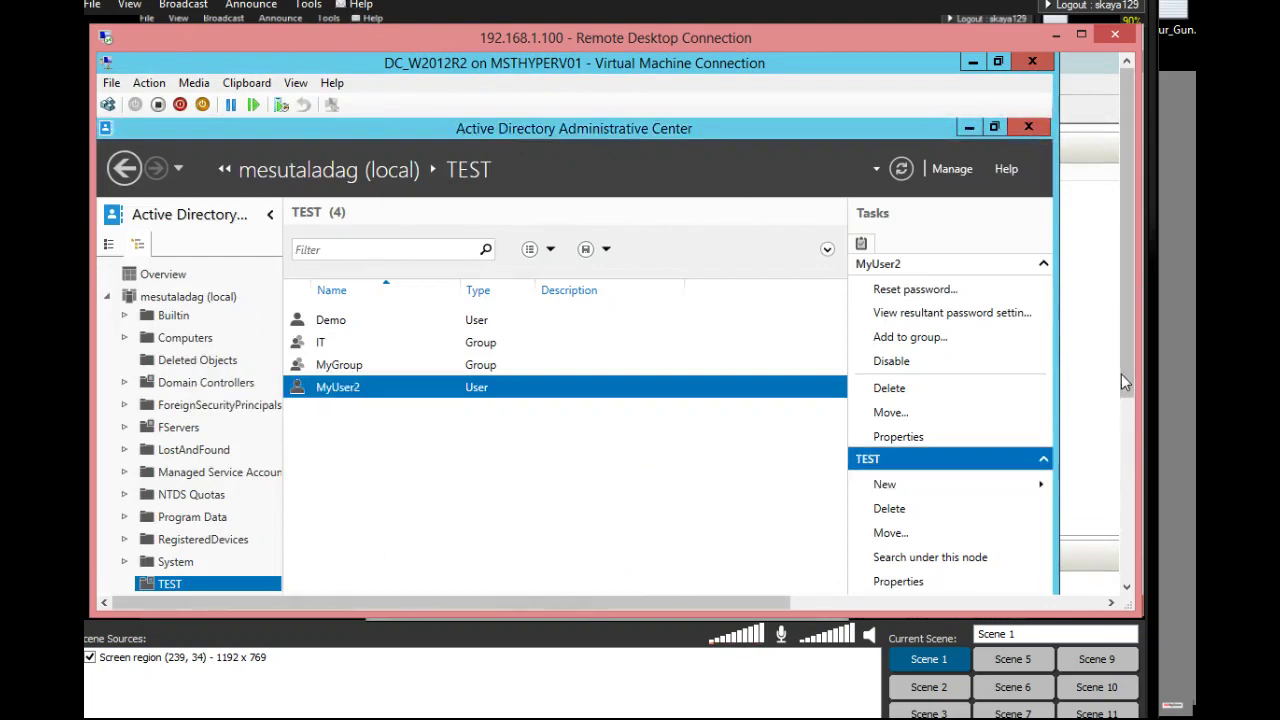
scroll(1126, 371, "down", 5)
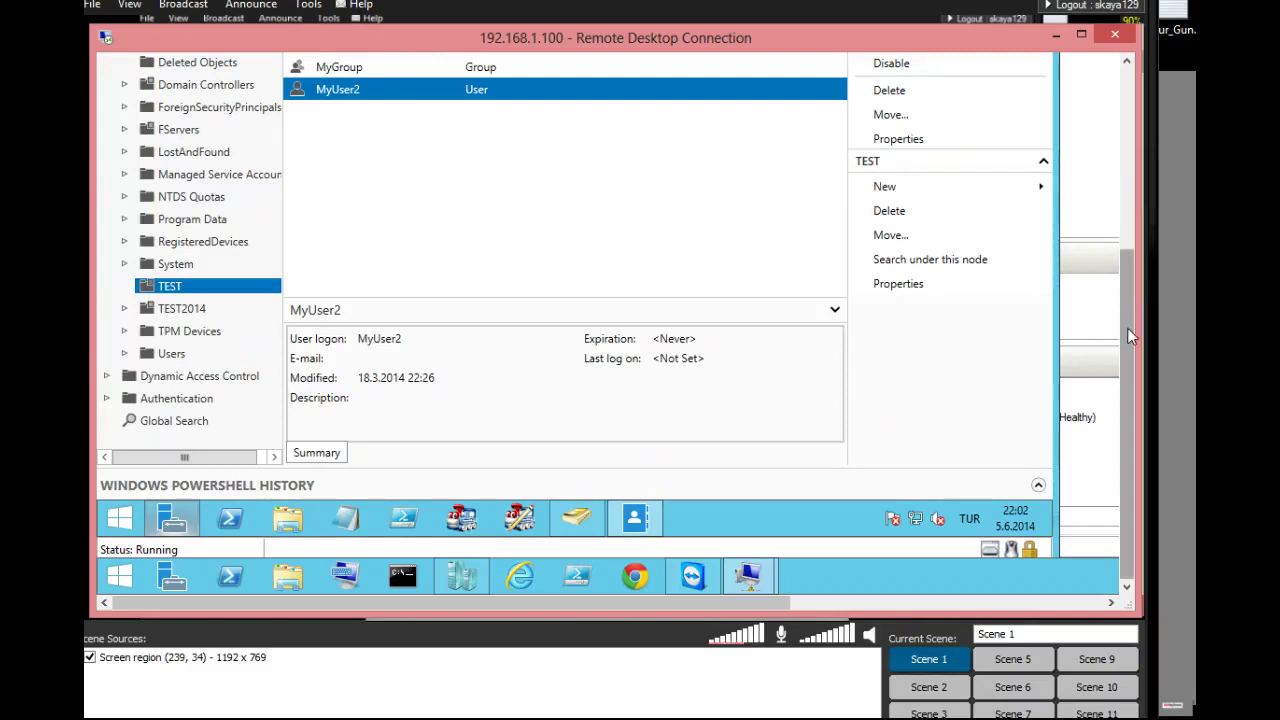
scroll(1131, 327, "up", 5)
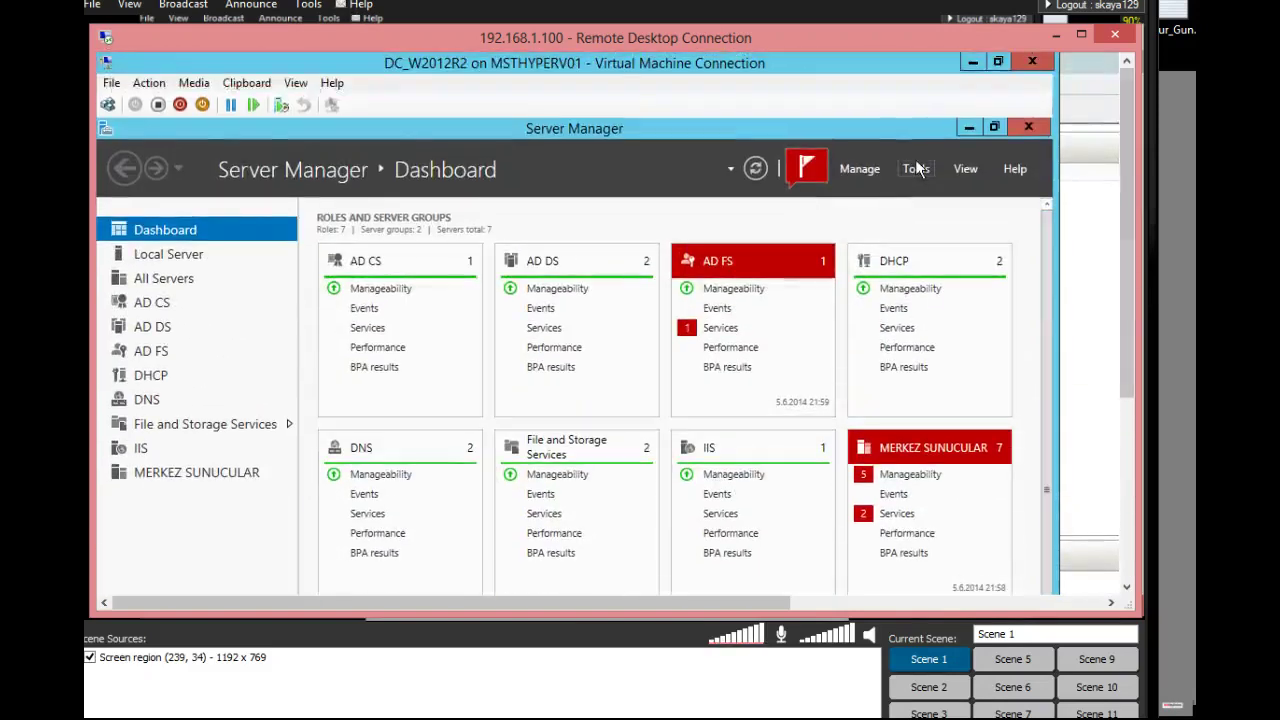
Open ADSI Edit and add a connection to the well-known Configuration naming context on the default server.
left_click(916, 168)
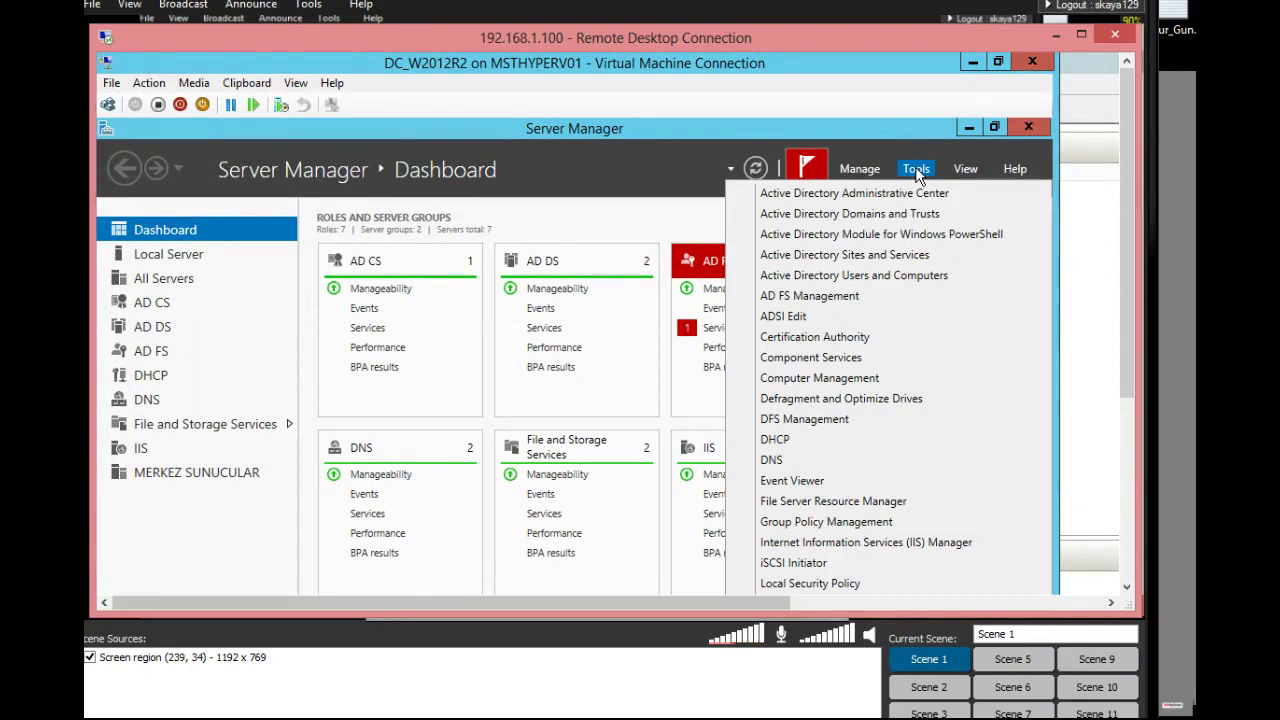
left_click(783, 316)
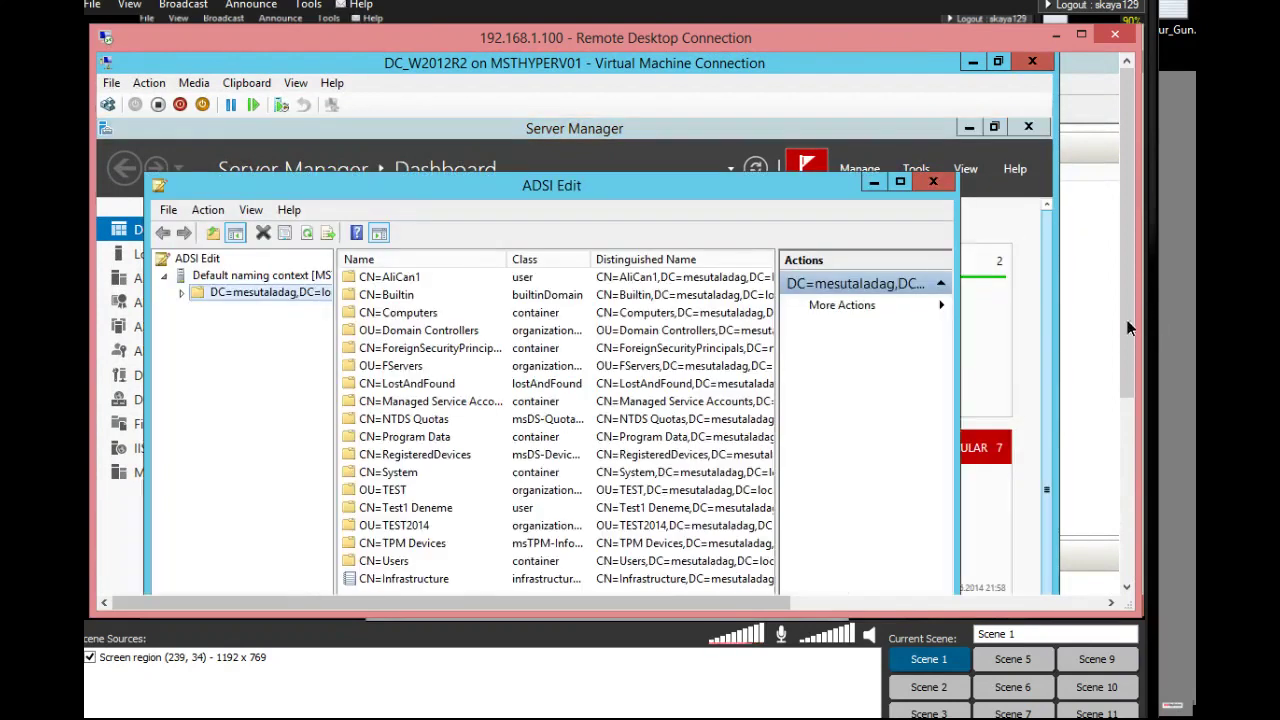
left_click(164, 276)
right_click(192, 260)
left_click(228, 278)
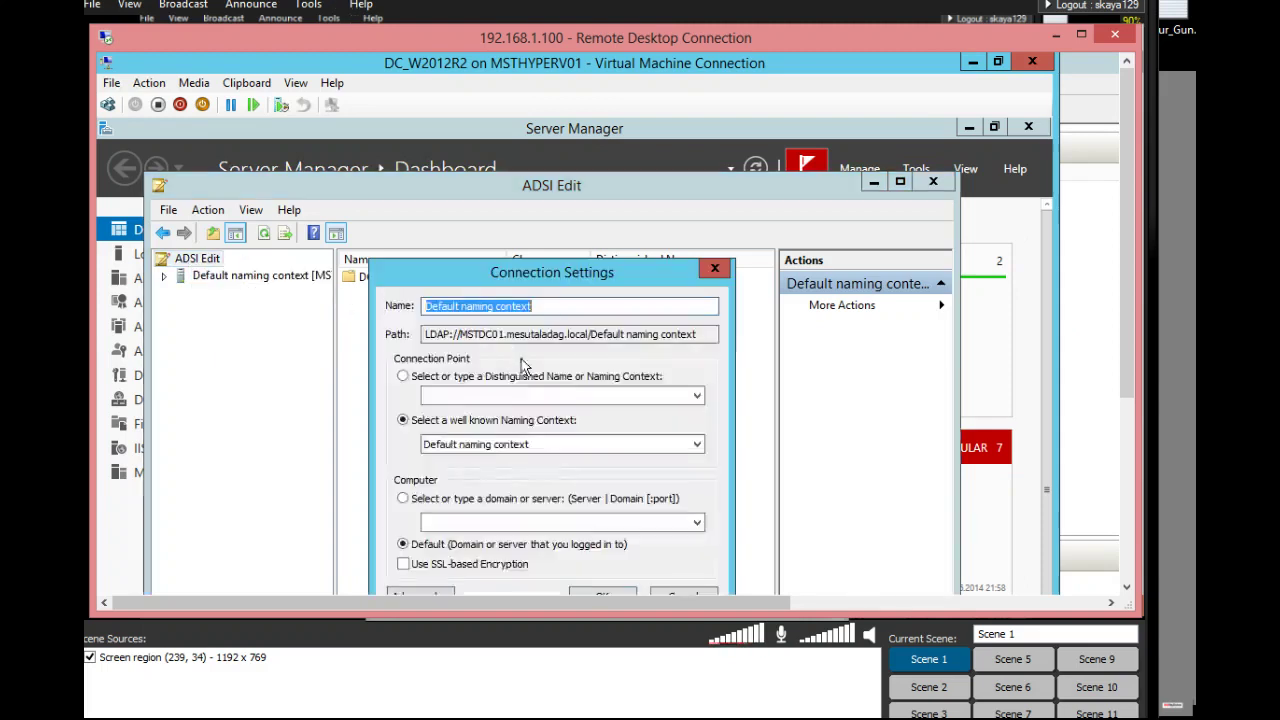
left_click(489, 448)
left_click(482, 473)
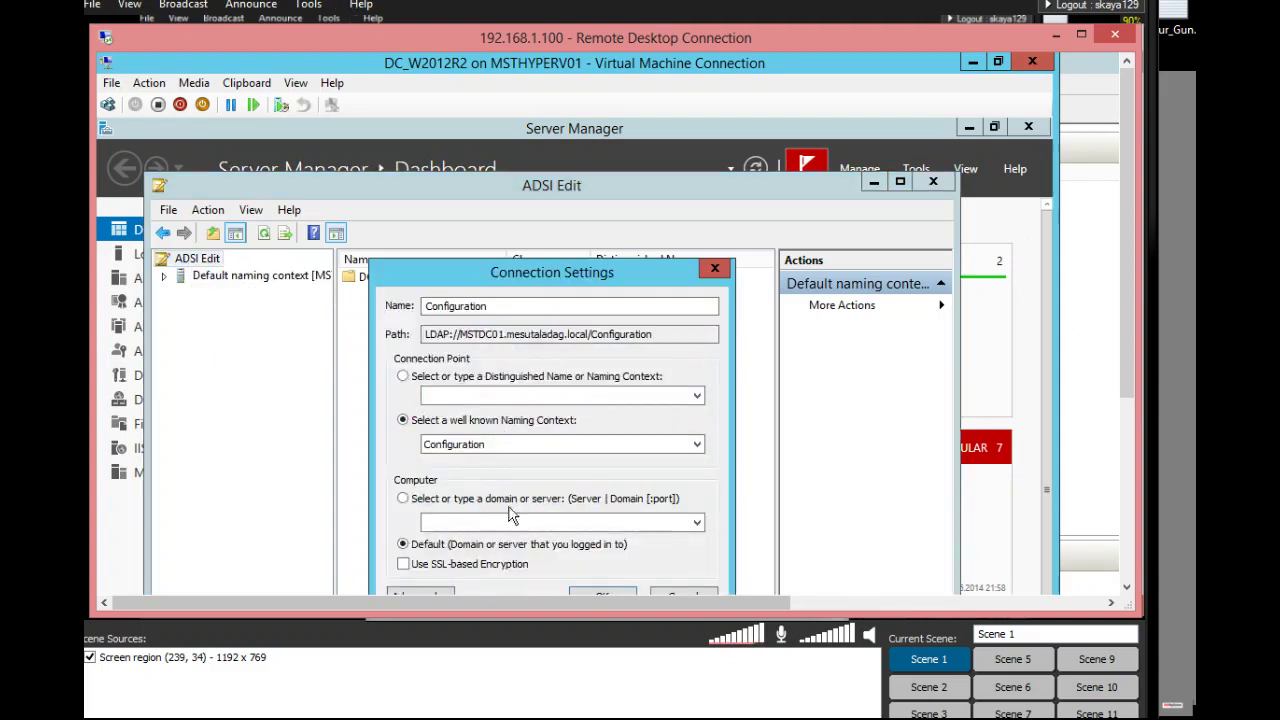
left_click(580, 595)
Expand the Configuration partition down to CN=Services and open its CN=Windows NT container.
double_click(254, 294)
left_click(256, 316)
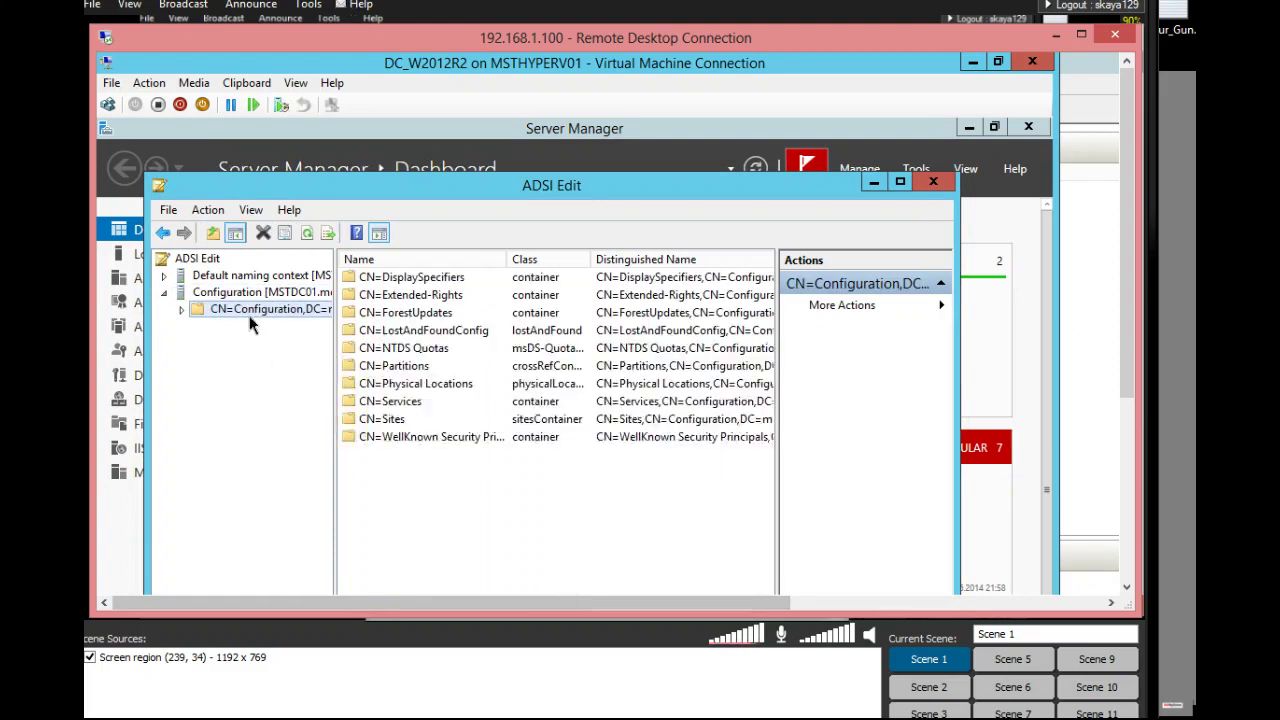
double_click(252, 316)
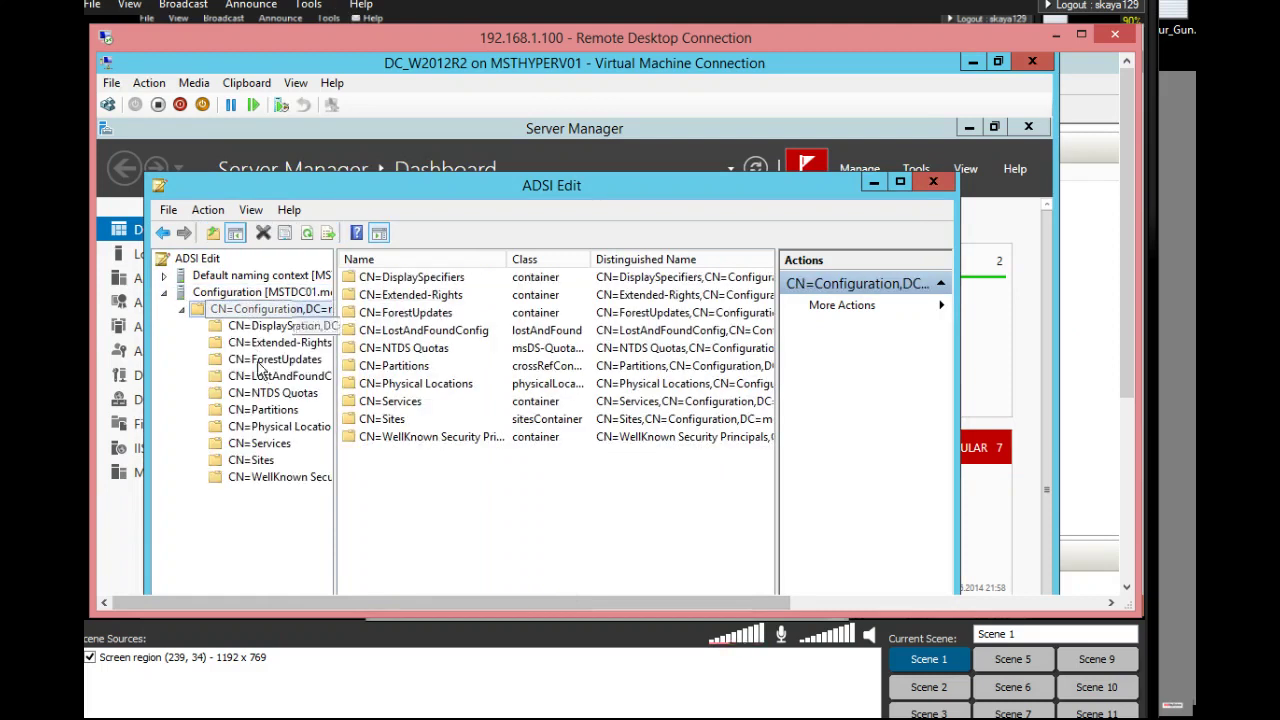
left_click(259, 446)
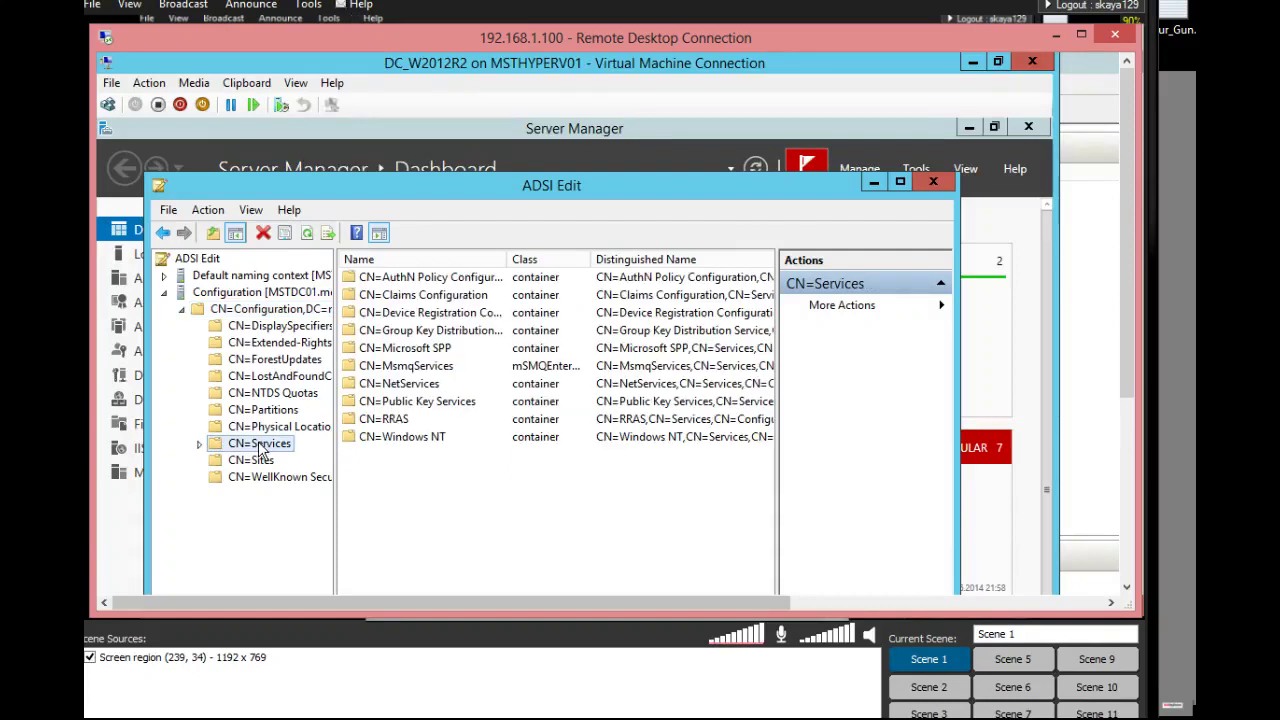
double_click(259, 446)
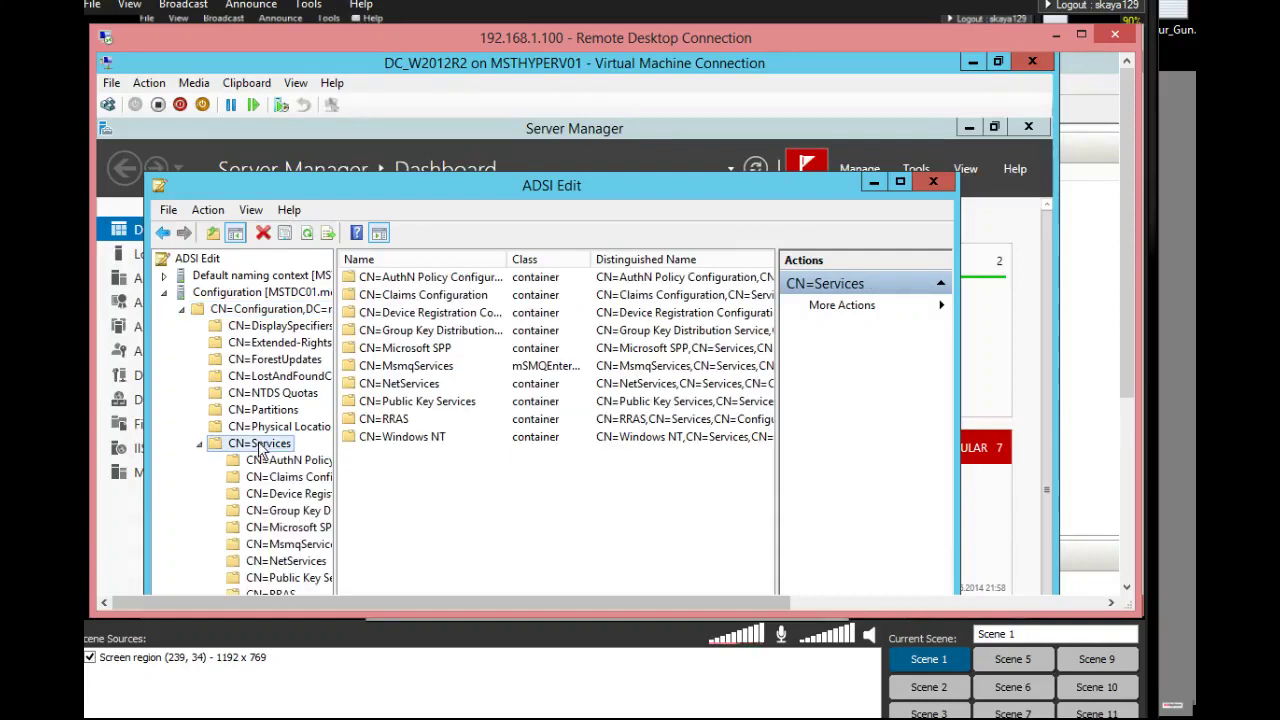
double_click(370, 441)
Open the properties of CN=Directory Service and find its msDS-DeletedObjectLifetime and tombstoneLifetime attributes.
right_click(414, 276)
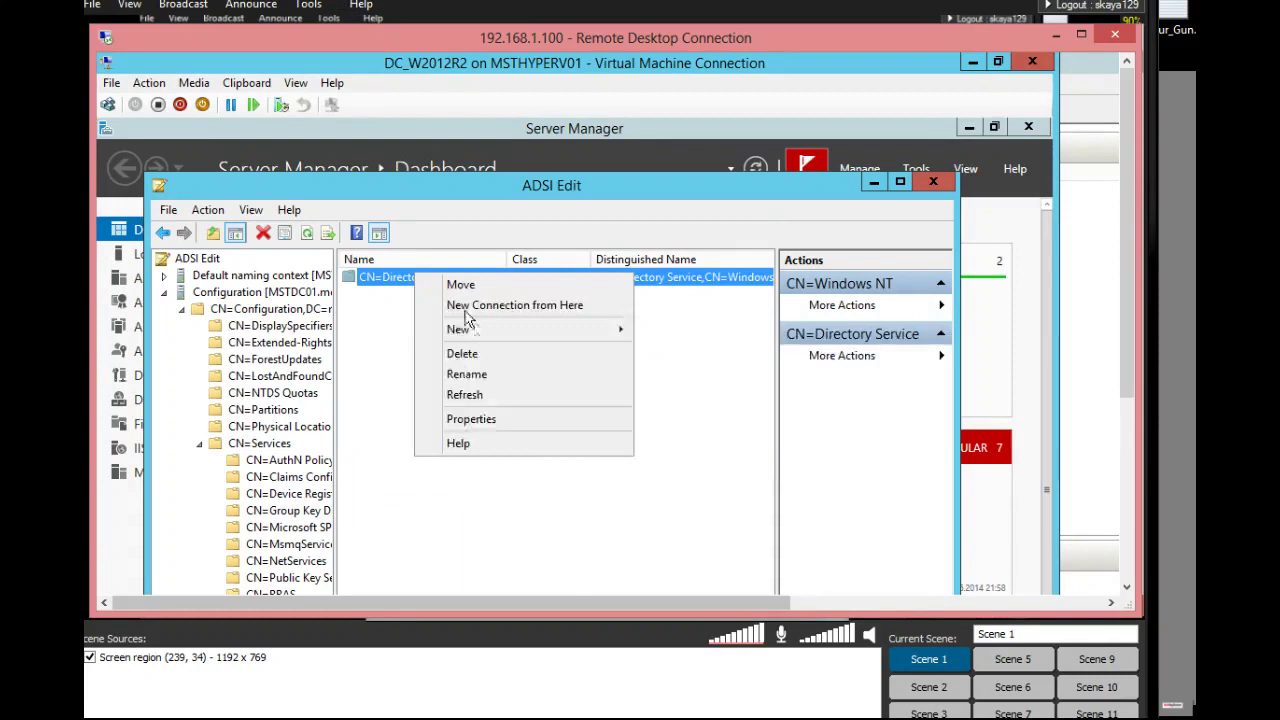
left_click(484, 419)
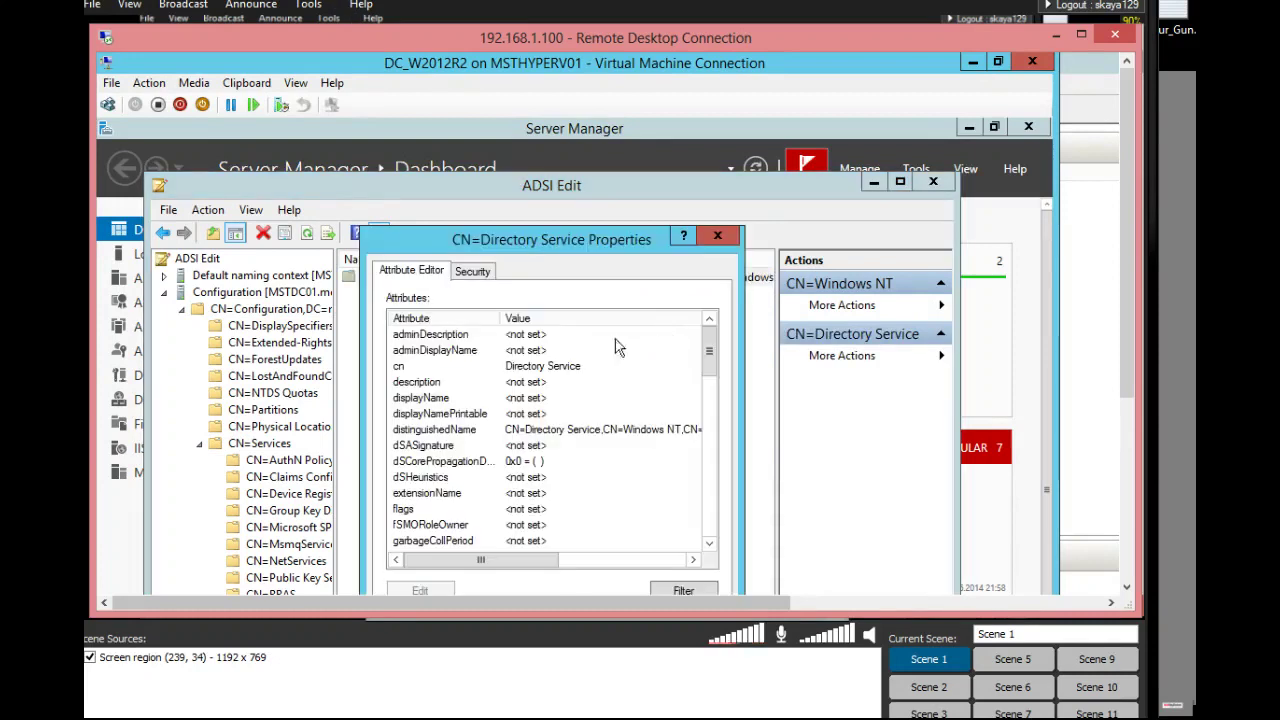
left_click_drag(596, 245, 587, 168)
left_click(511, 354)
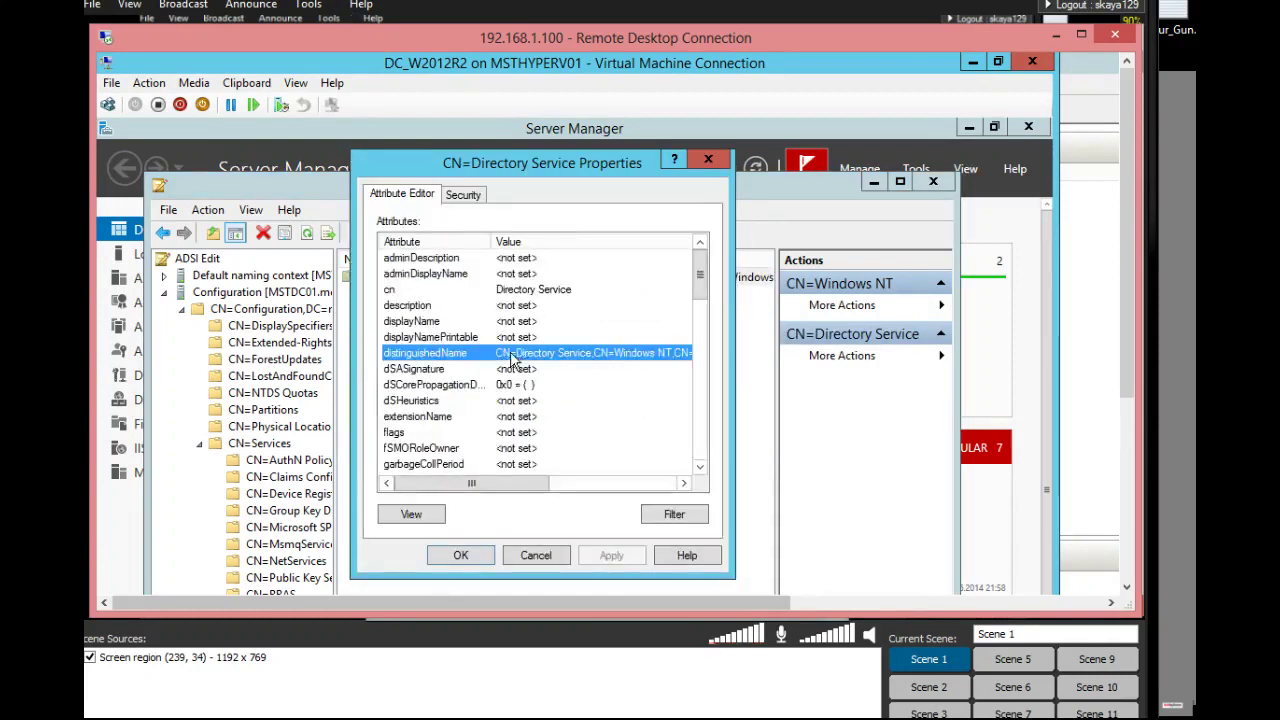
key("Down")
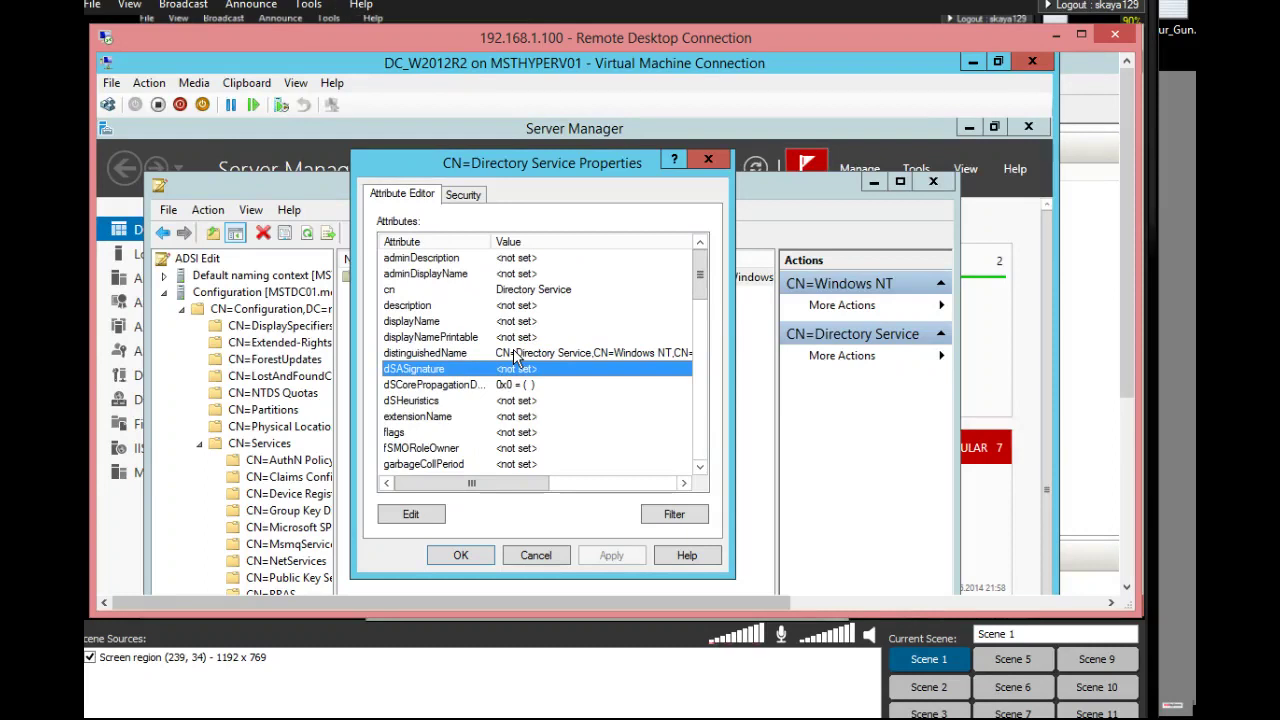
key("m")
key("s")
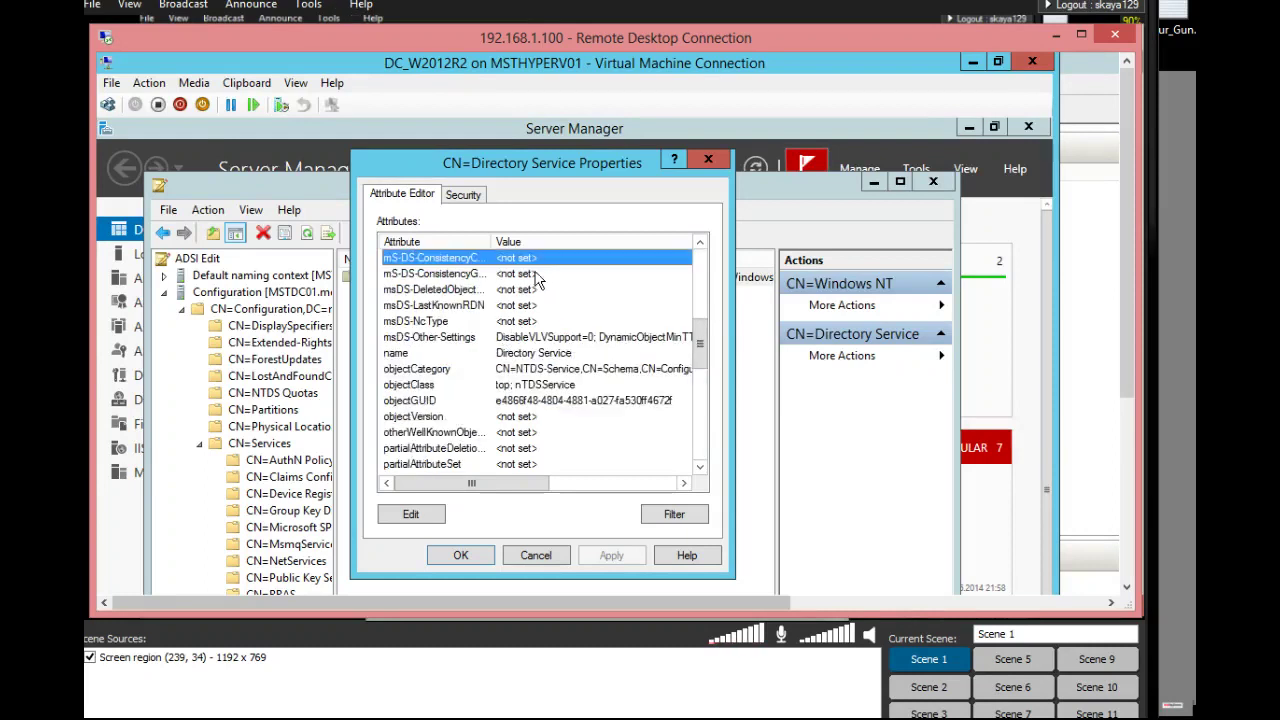
left_click(472, 290)
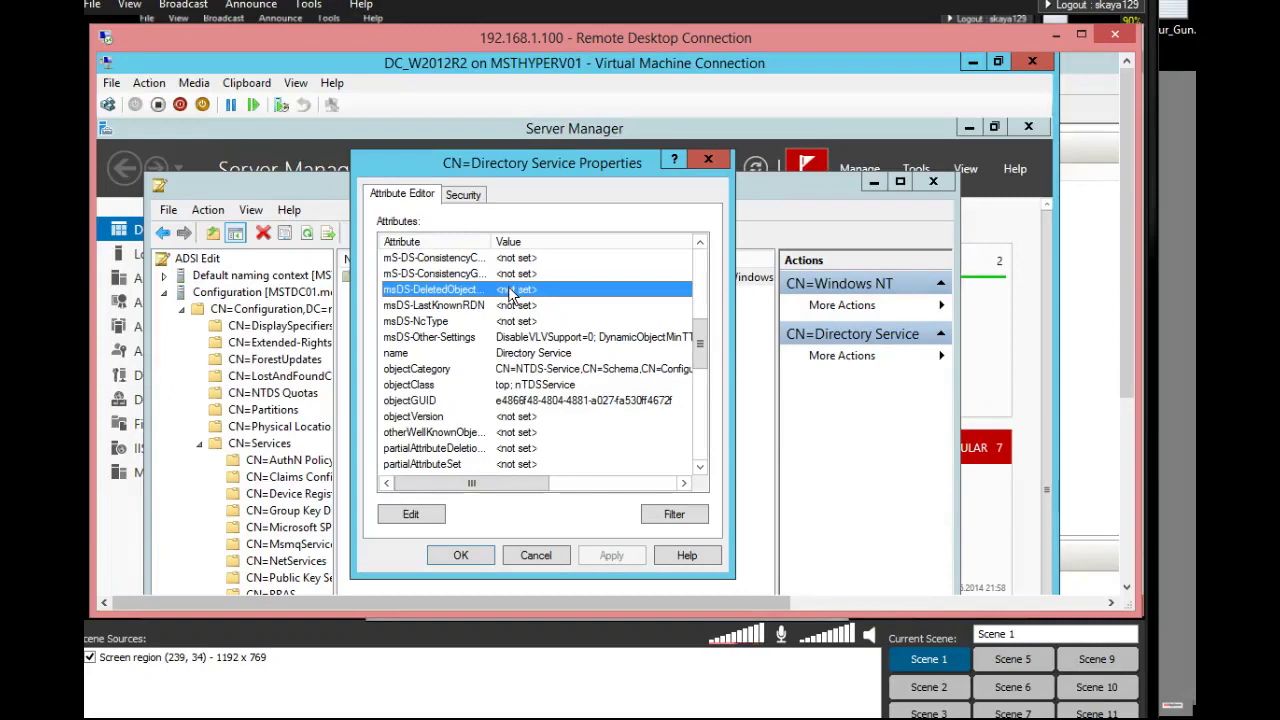
key("t")
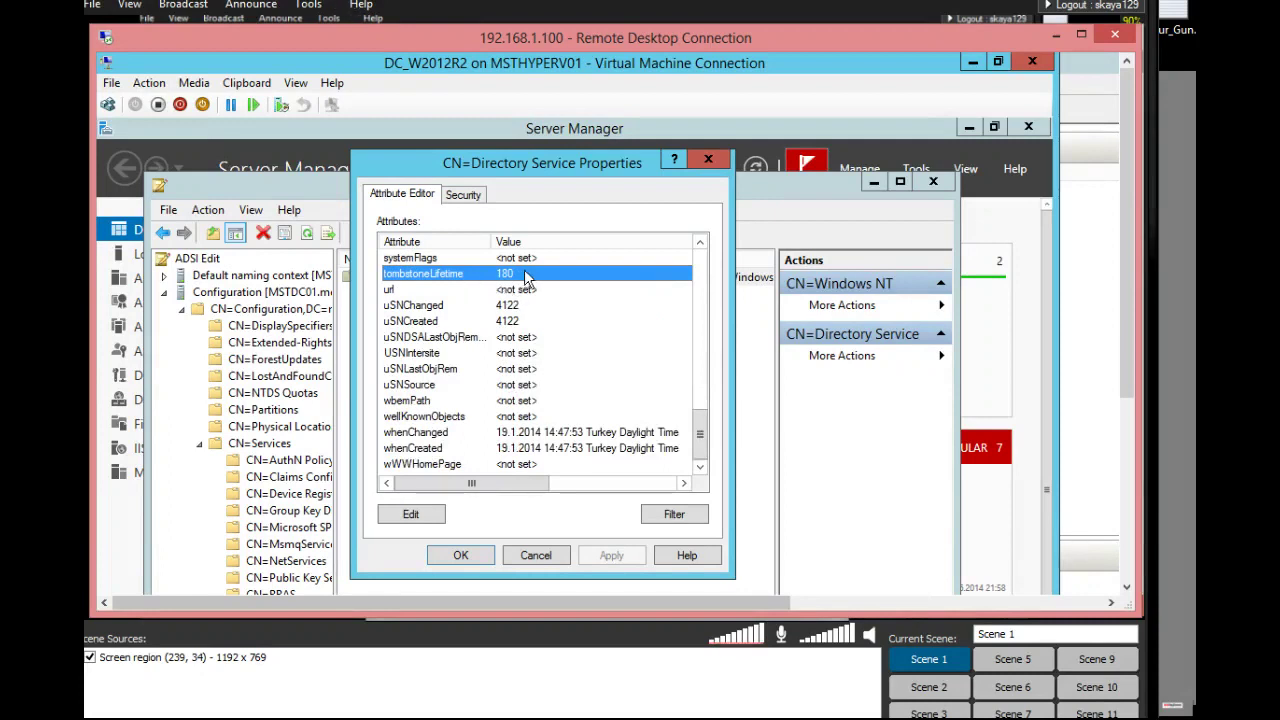
Widen the Attribute column to read the full msDS-DeletedObjectLifetime name, and view its value editor without changing it.
key("m")
left_click(493, 293)
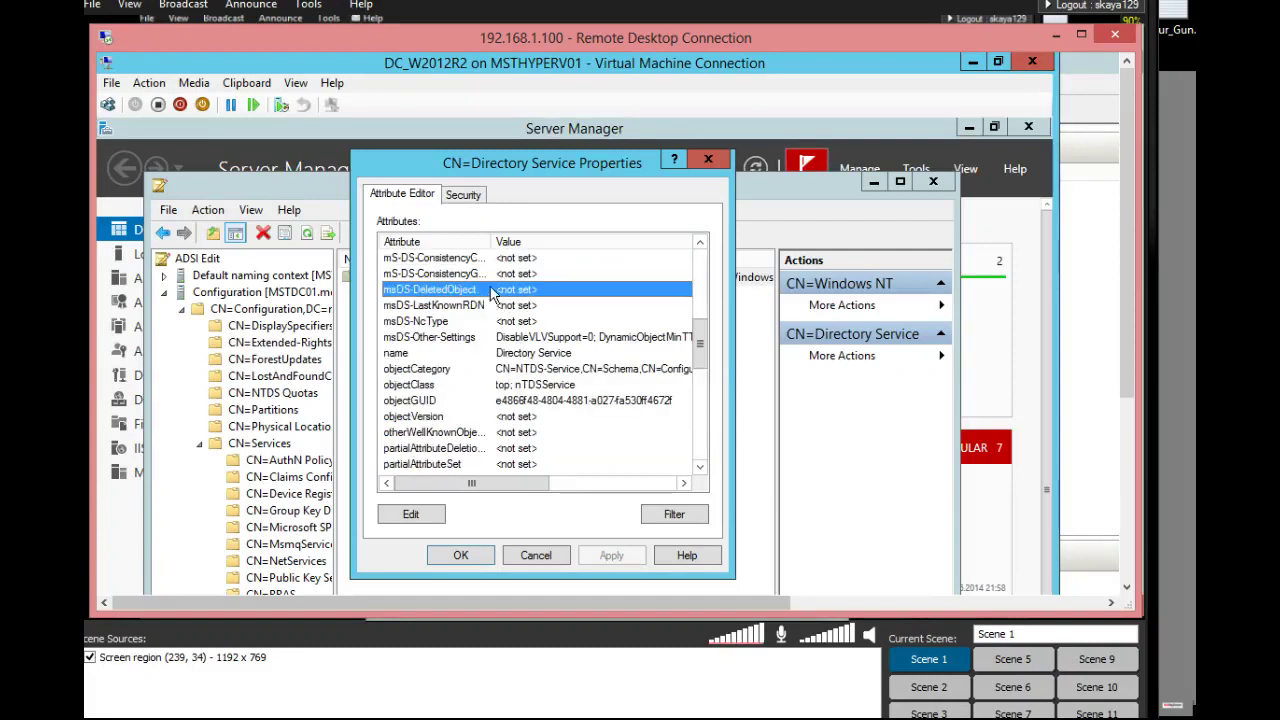
left_click_drag(492, 241, 537, 241)
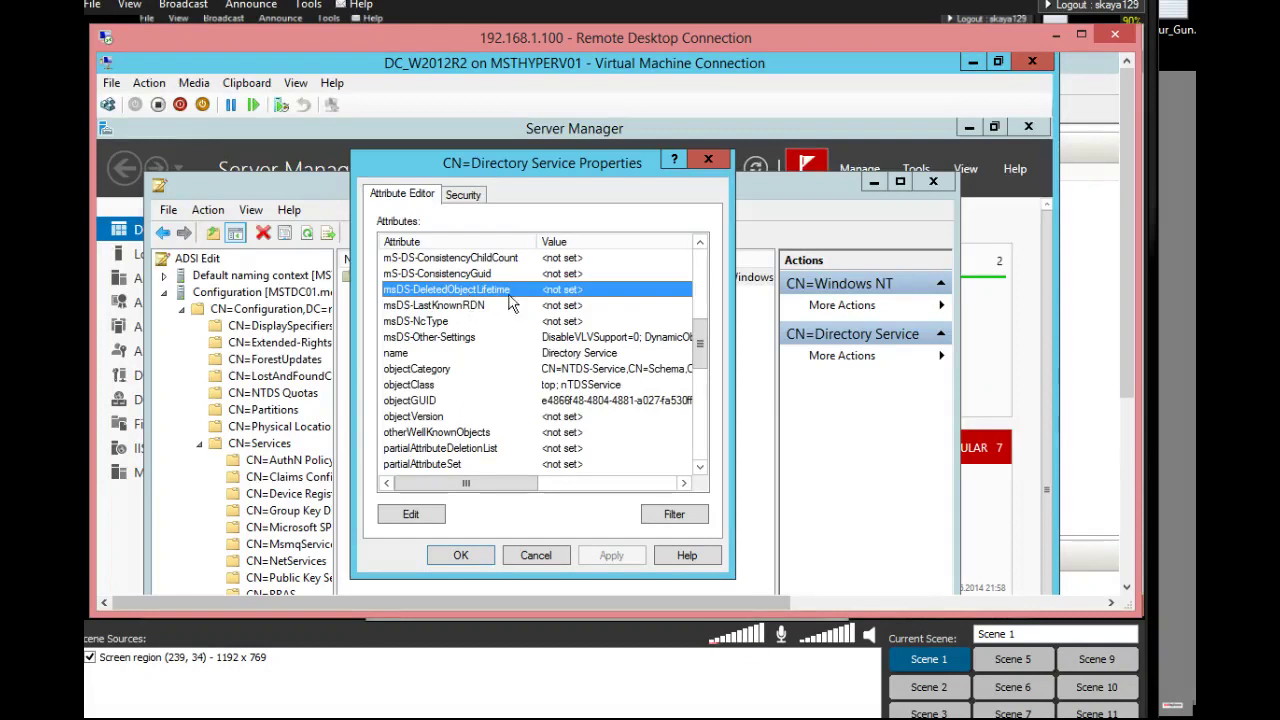
left_click(405, 520)
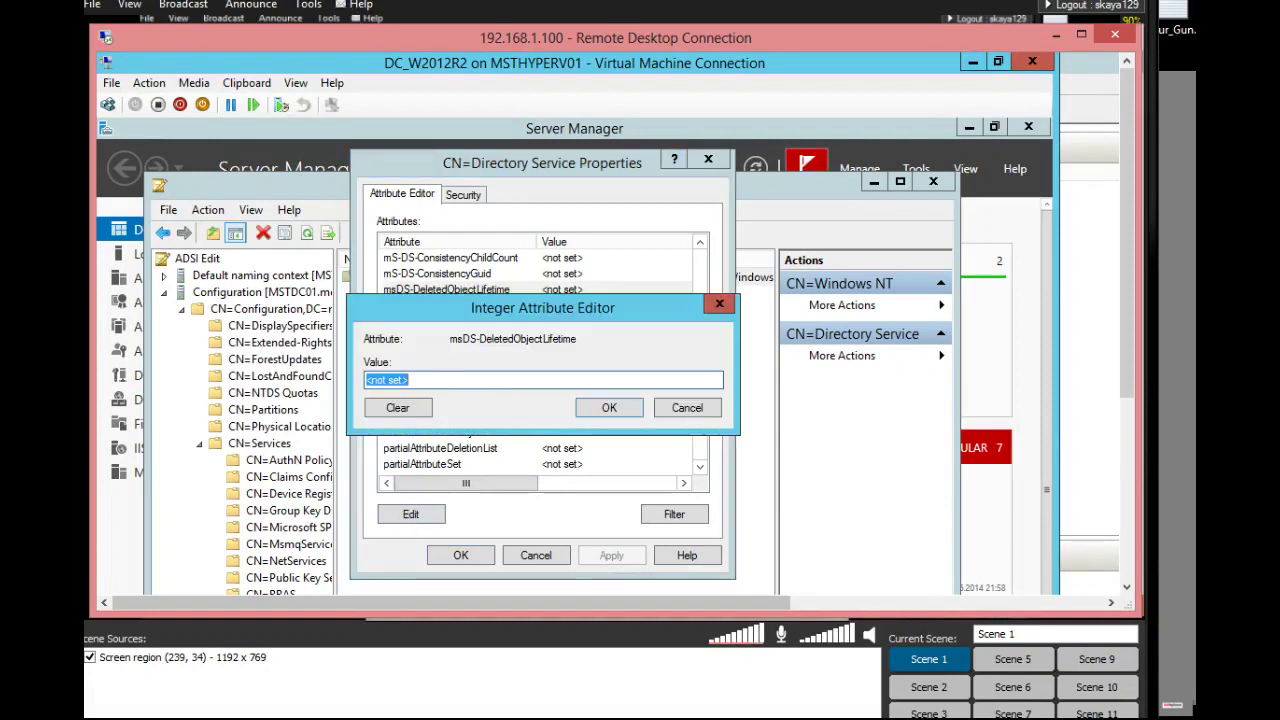
left_click(687, 408)
left_click(530, 356)
left_click(508, 291)
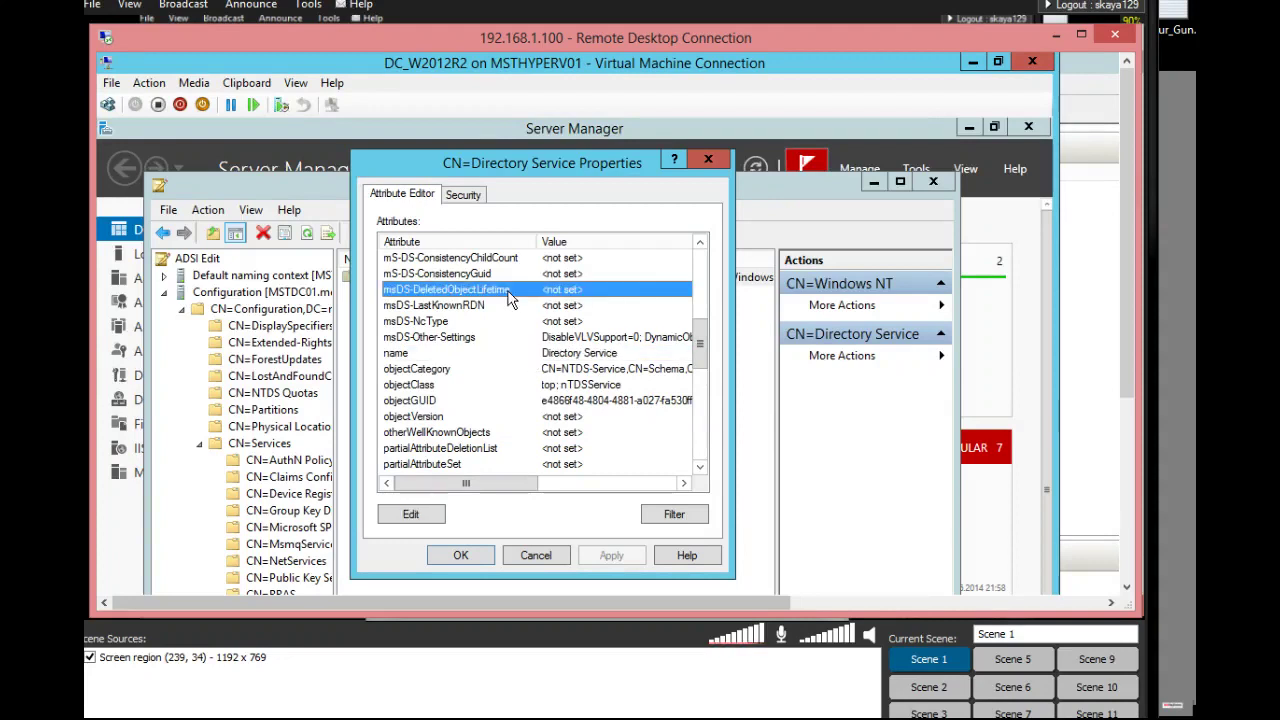
Check the tombstoneLifetime attribute again, then close the Directory Service properties without changes and exit ADSI Edit.
key("t")
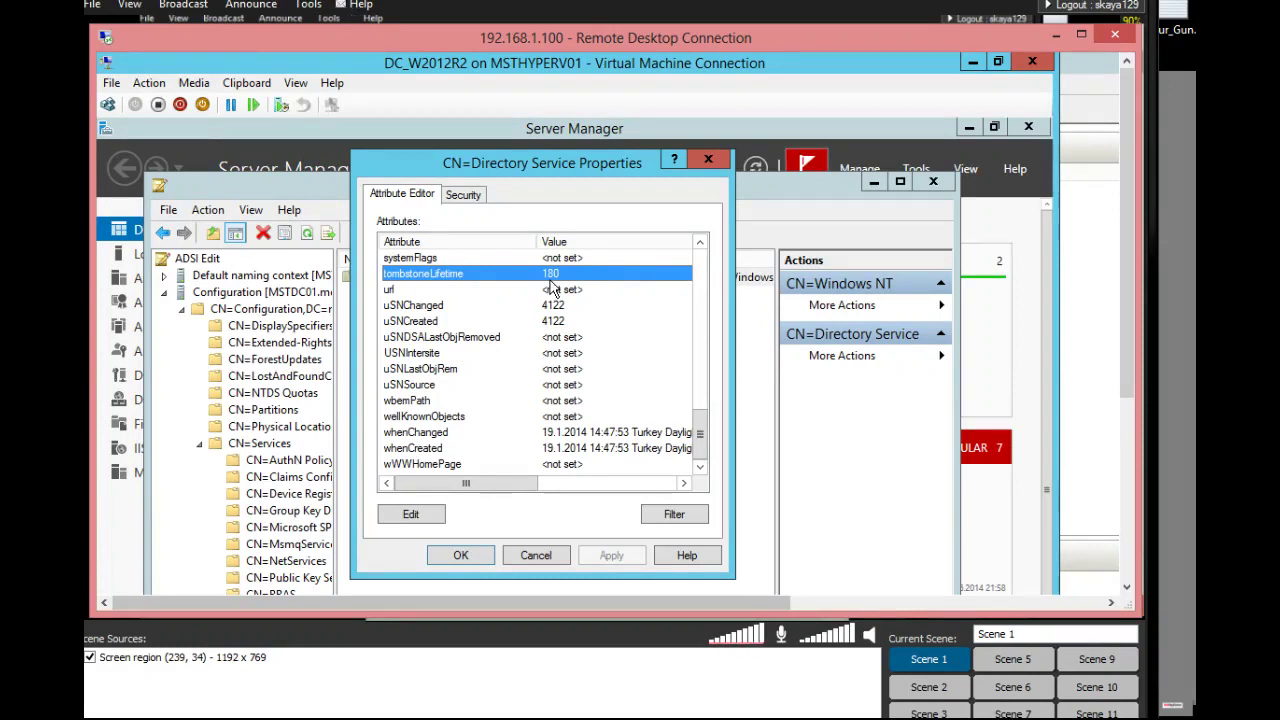
left_click(537, 559)
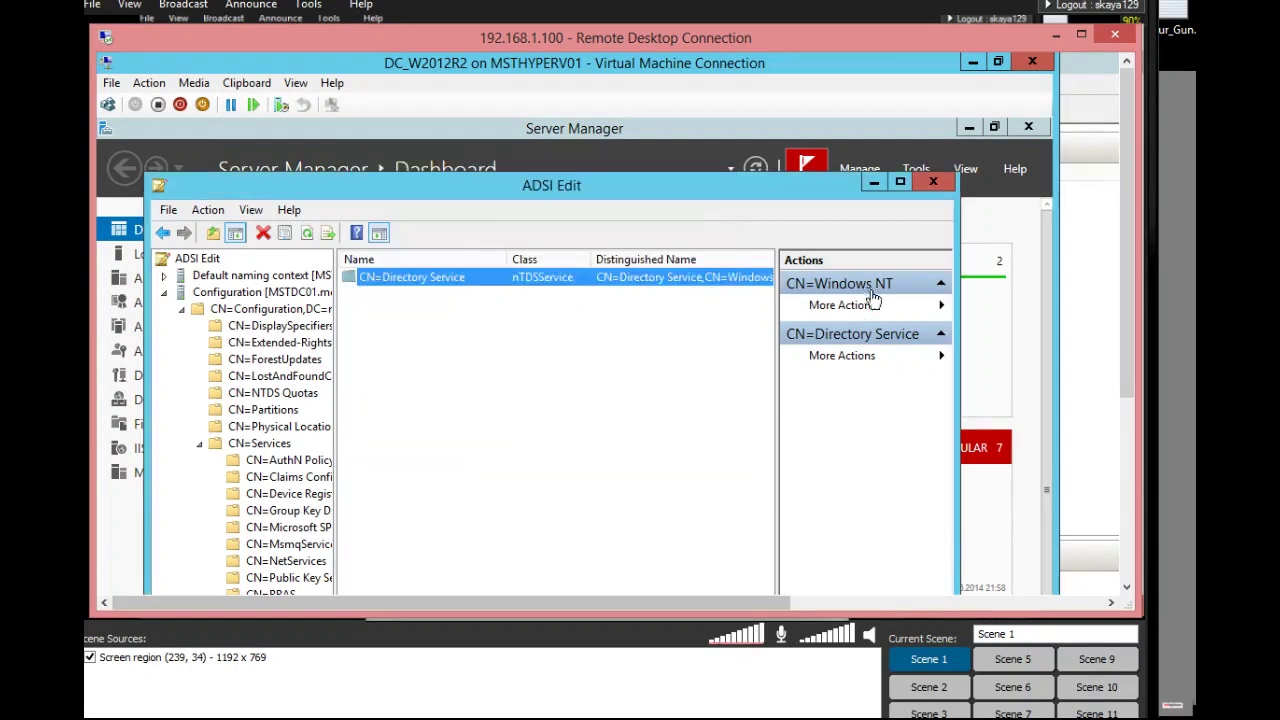
left_click(932, 181)
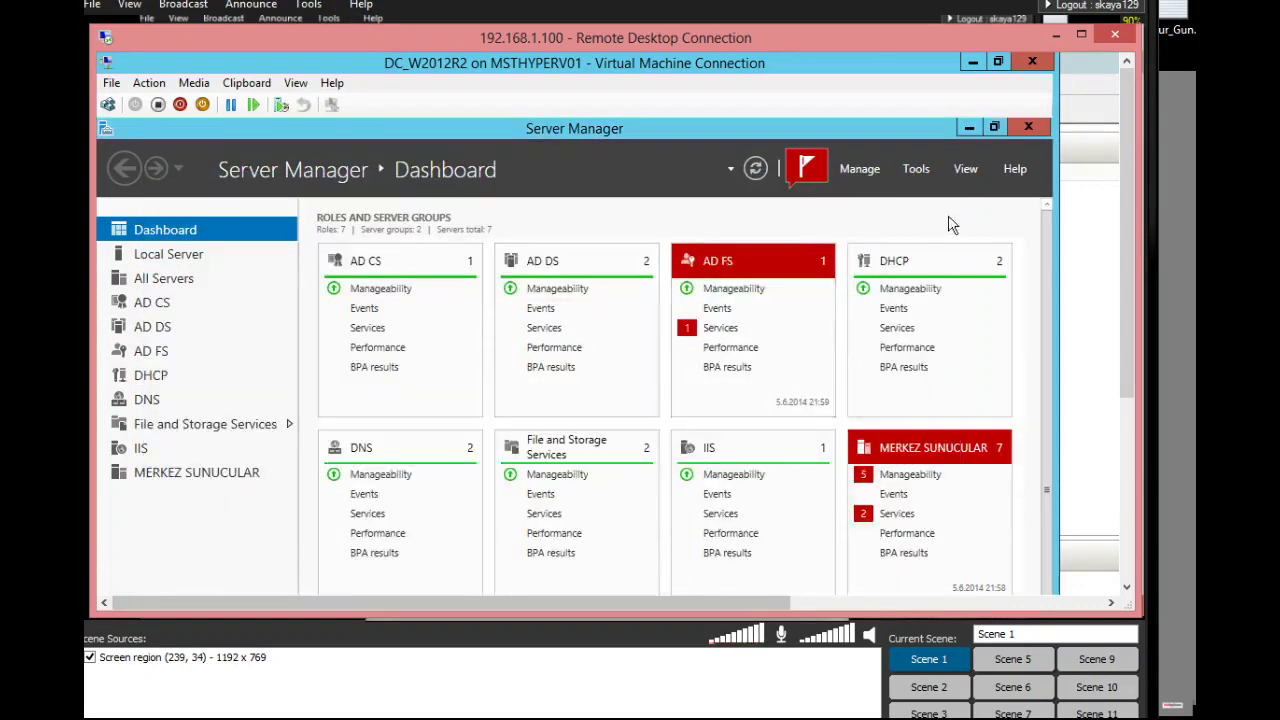
Switch back to Active Directory Administrative Center and open the domain's Deleted Objects container.
left_click(1127, 300)
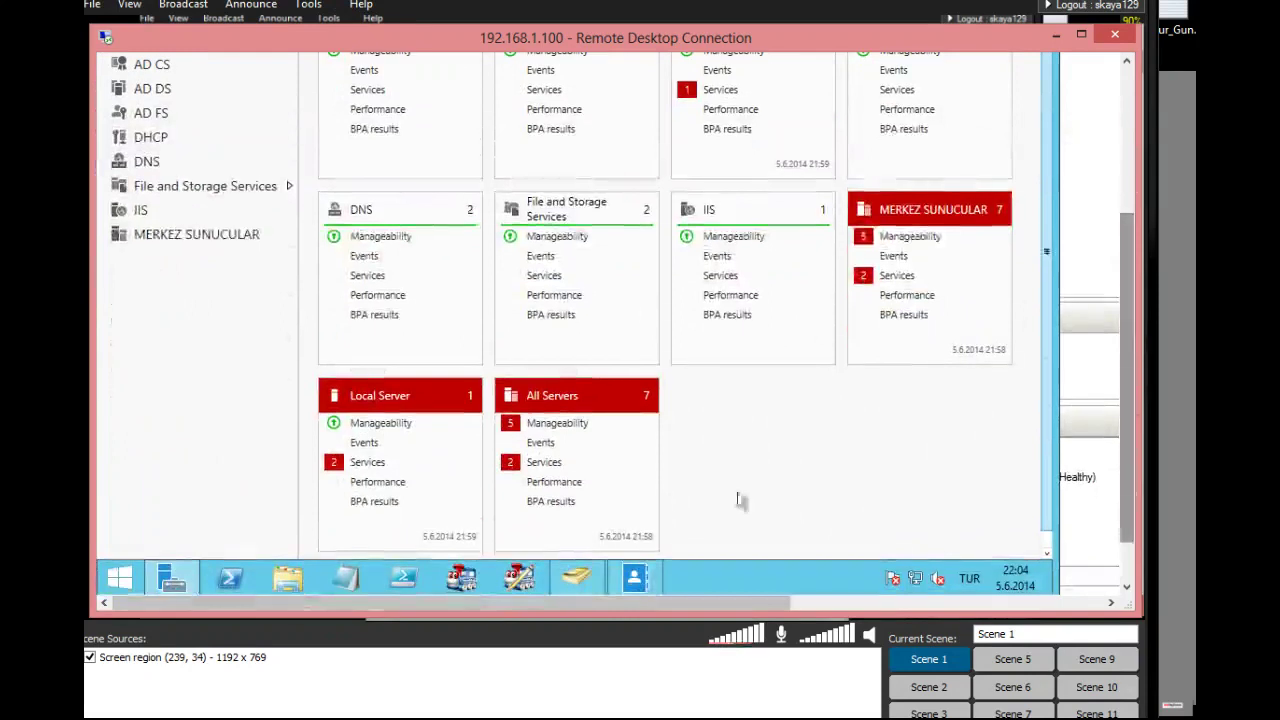
left_click(640, 574)
left_click_drag(1128, 335, 1128, 190)
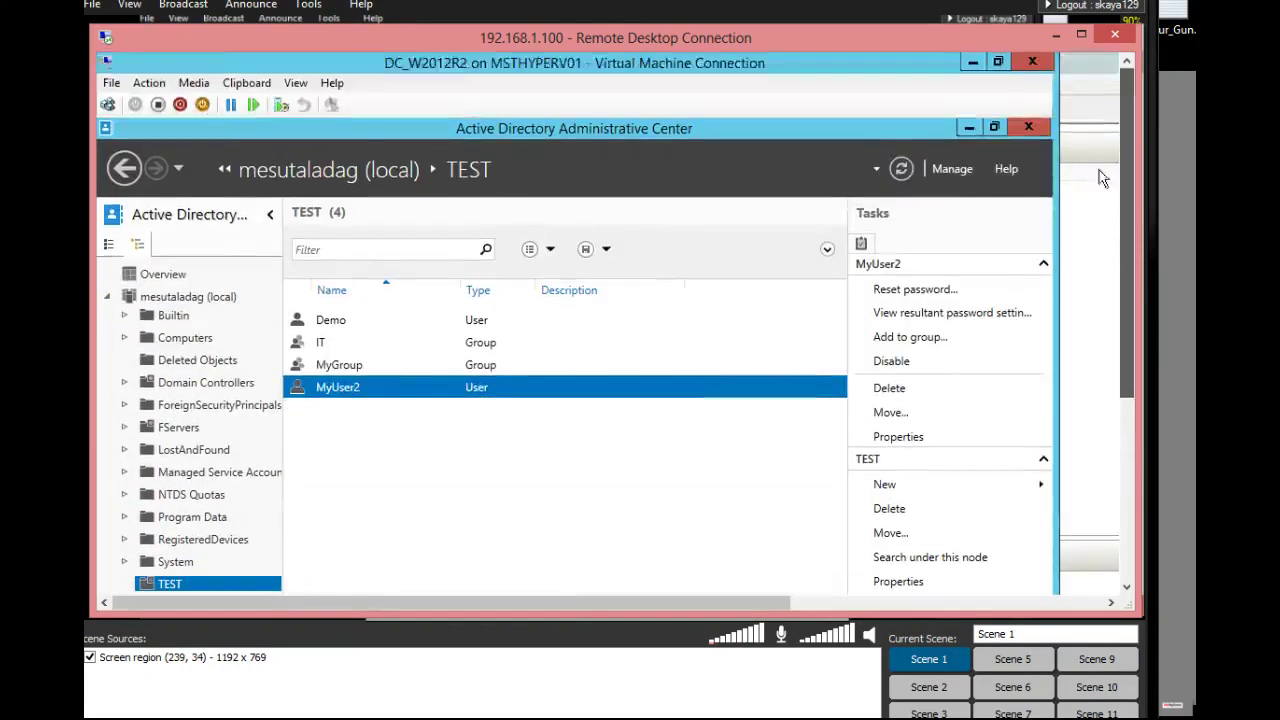
right_click(463, 392)
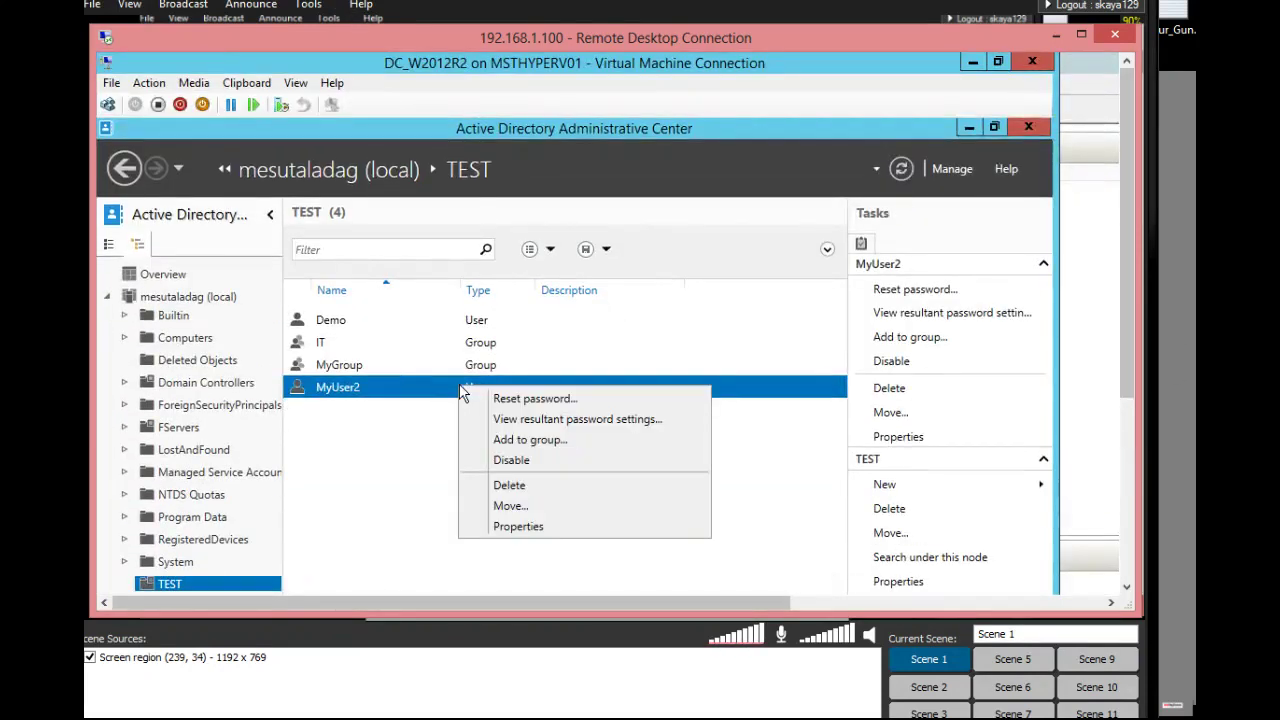
left_click(197, 360)
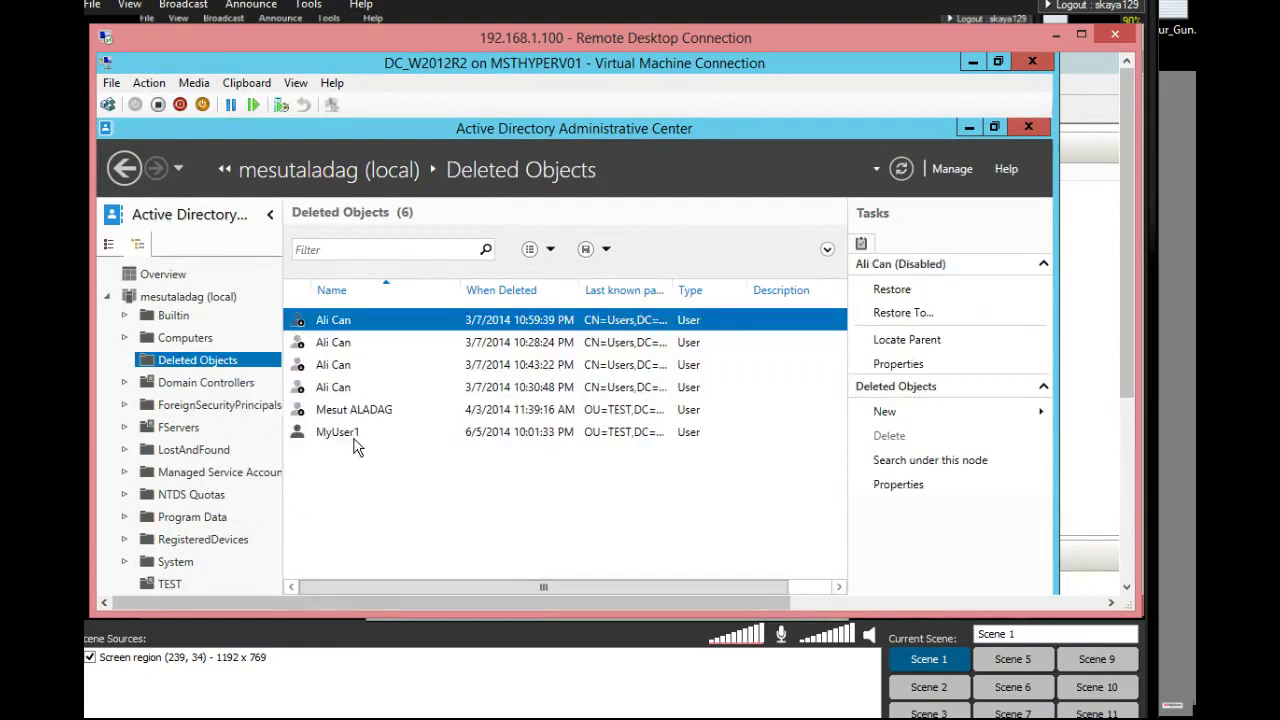
View the Restore To destination choices for the deleted MyUser1 account and cancel without restoring.
left_click(355, 434)
right_click(462, 435)
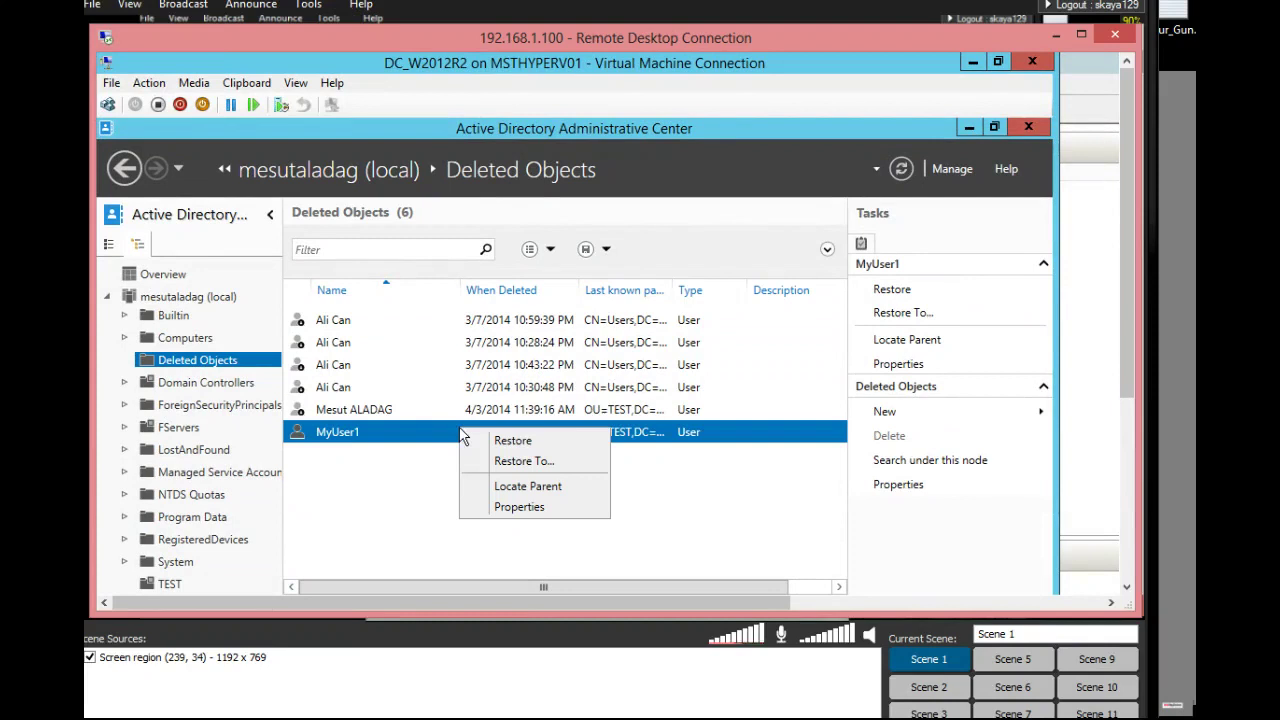
left_click(524, 460)
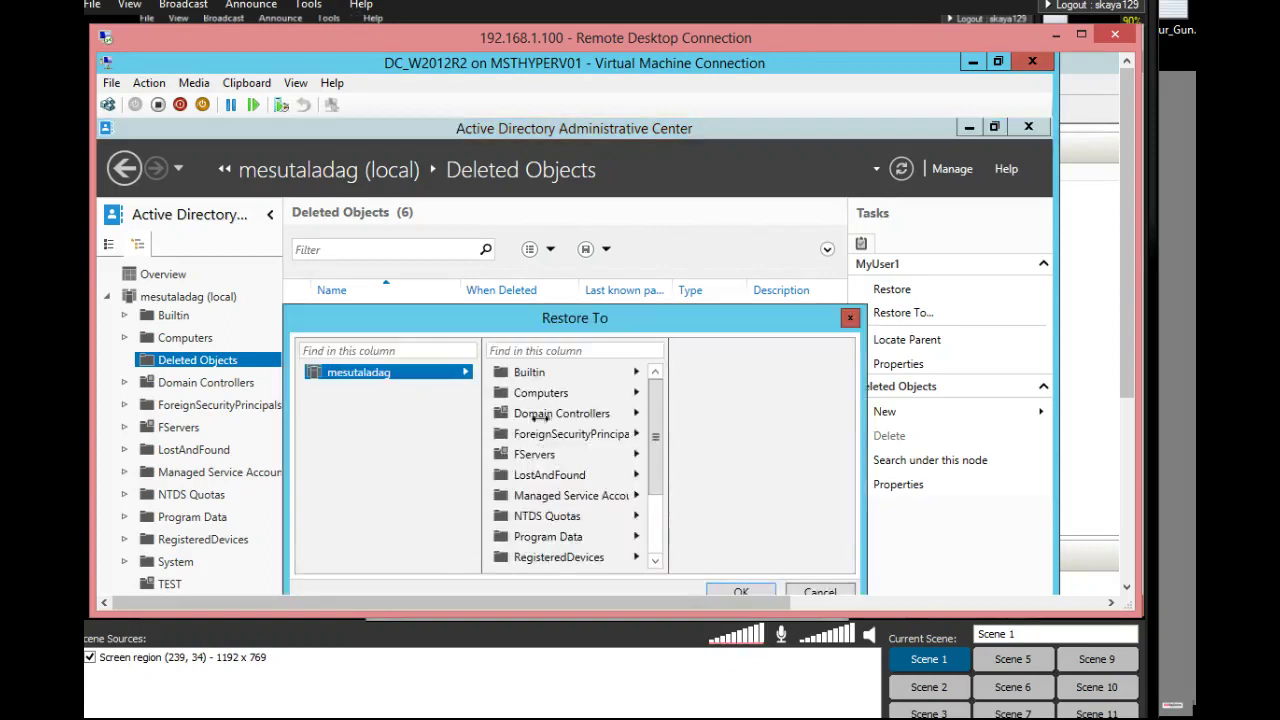
left_click_drag(670, 322, 664, 220)
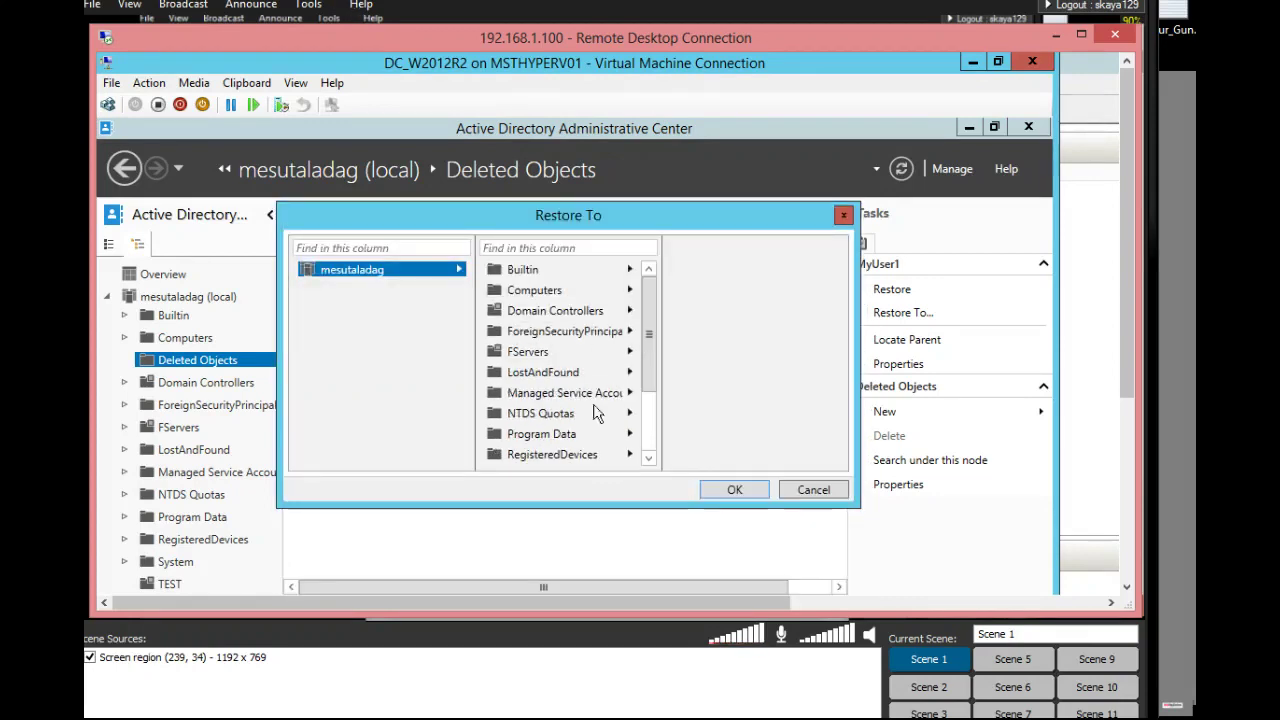
left_click(813, 490)
Restore the deleted MyUser1 account to its original location and open the TEST organizational unit.
right_click(388, 429)
left_click(613, 425)
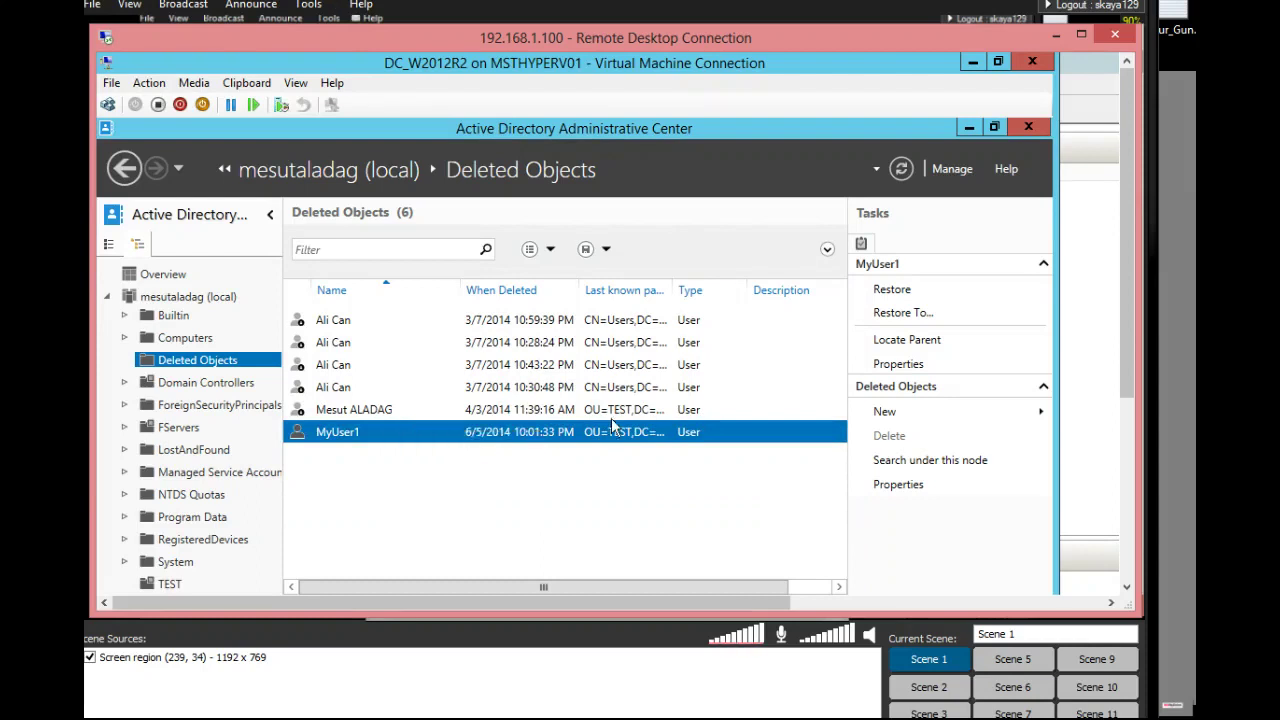
left_click_drag(1120, 283, 1133, 333)
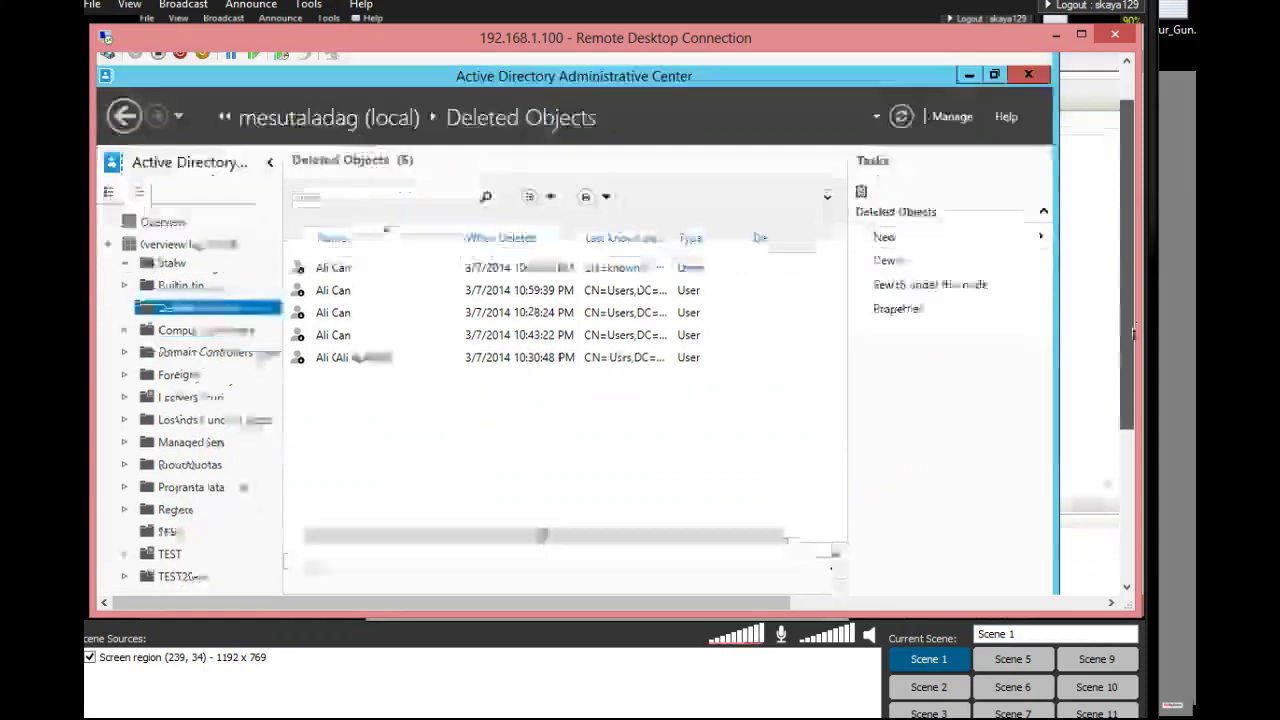
left_click(170, 444)
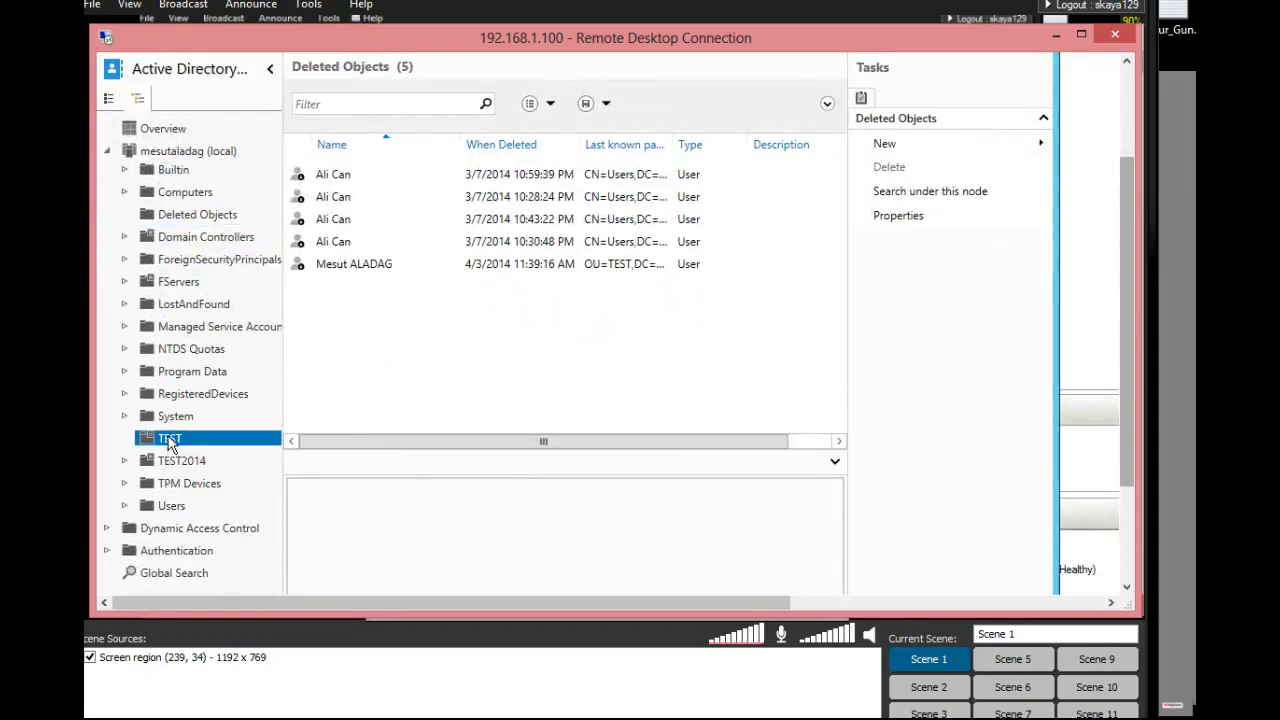
Open MyUser1's properties from TEST and check the main phone number and city in its Organization section.
left_click(337, 242)
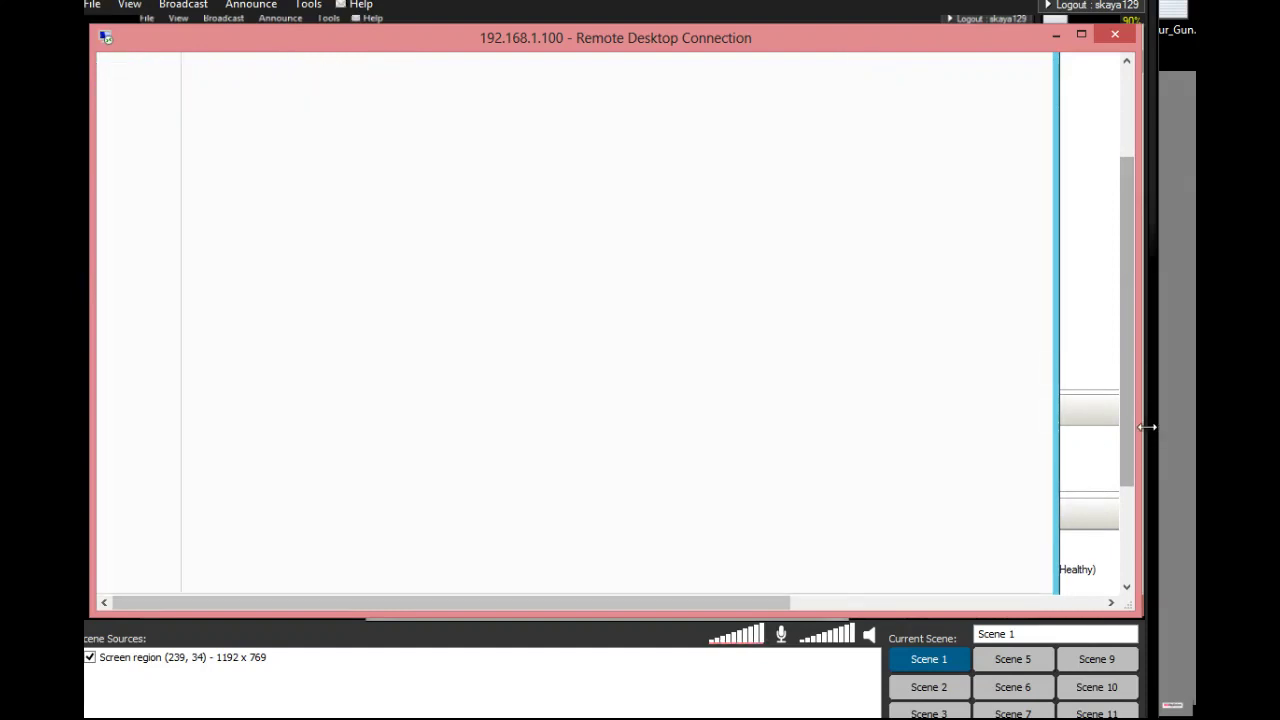
left_click_drag(1126, 422, 1127, 488)
double_click(412, 424)
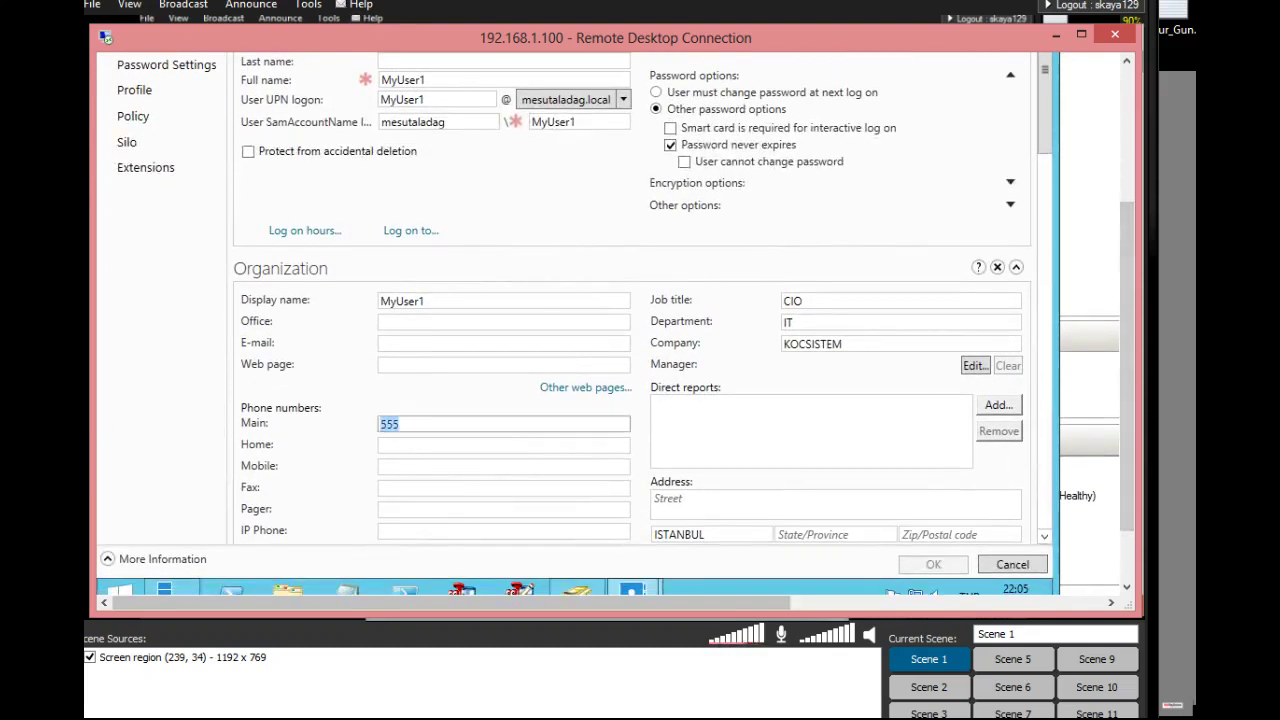
double_click(680, 534)
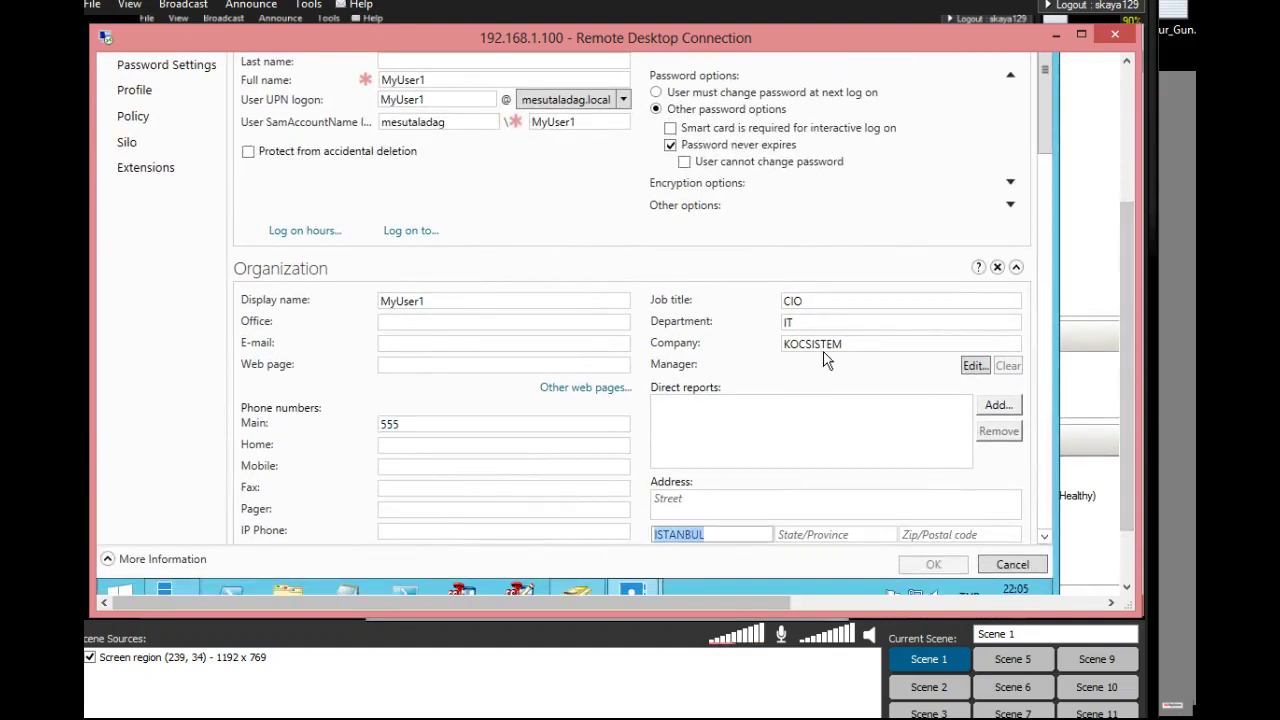
Check MyUser1's organization details and group memberships, and close the properties without changing anything.
left_click(768, 300)
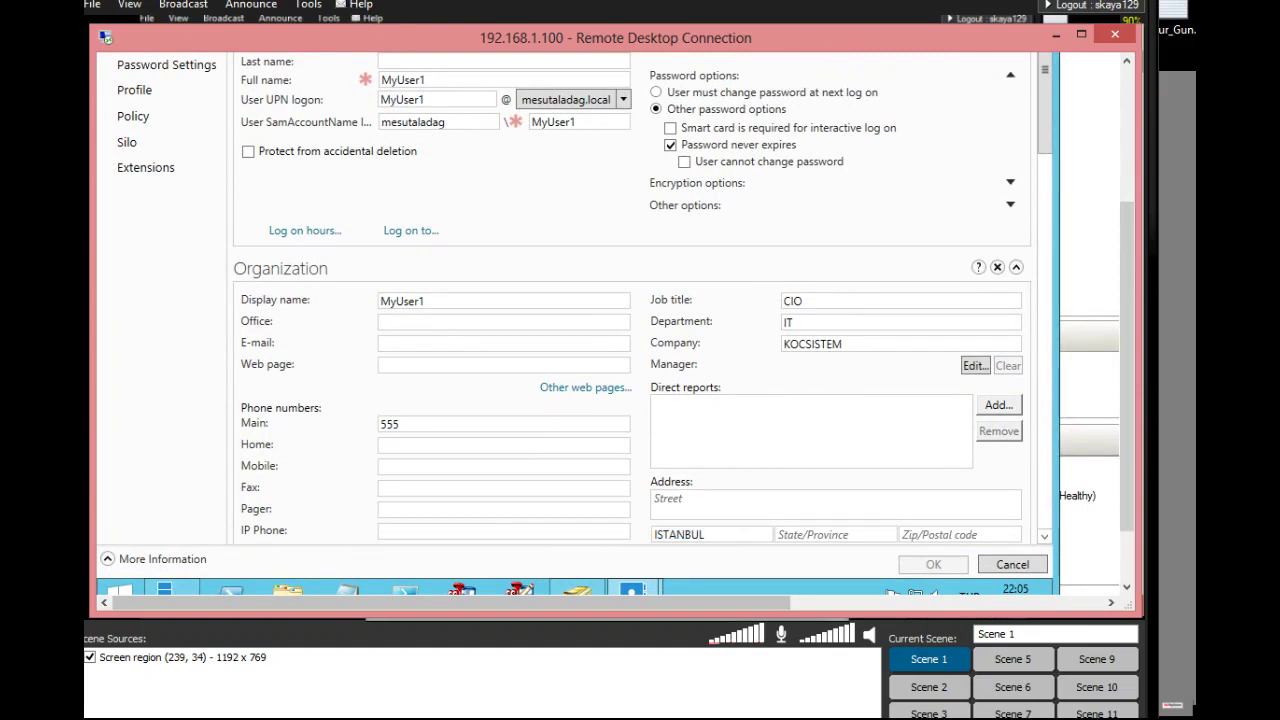
left_click_drag(1127, 372, 1127, 238)
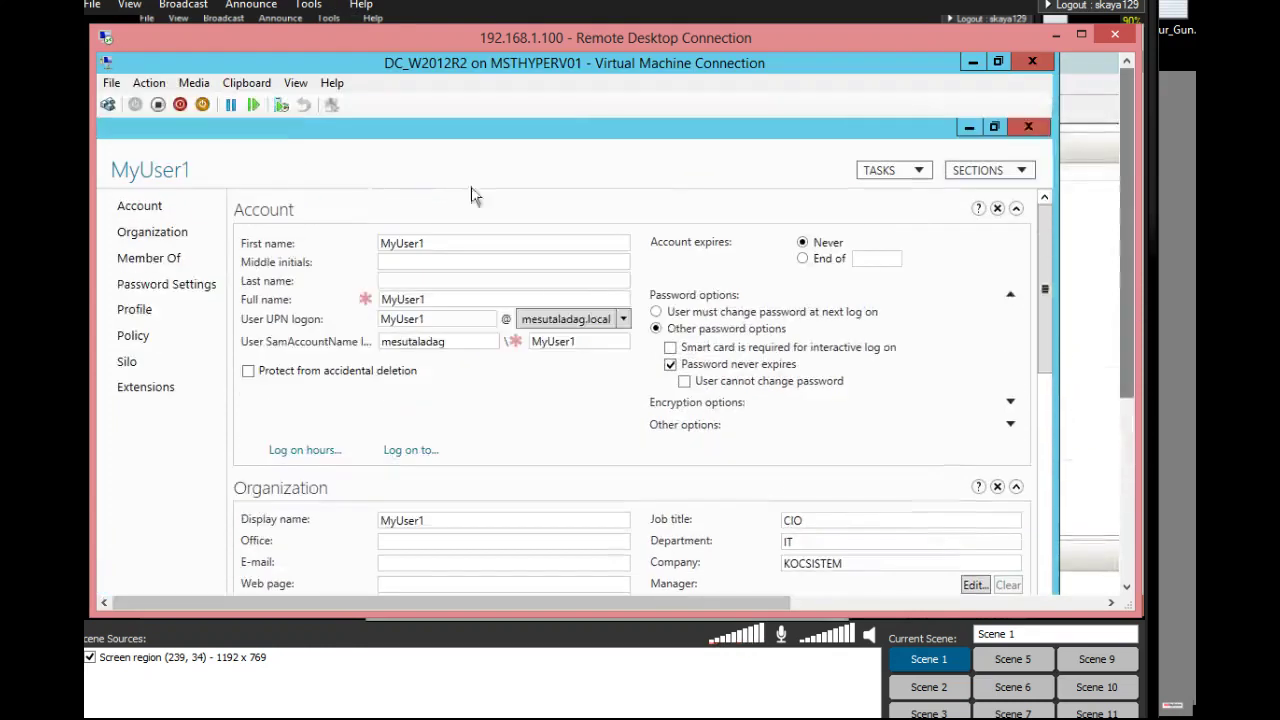
left_click(160, 258)
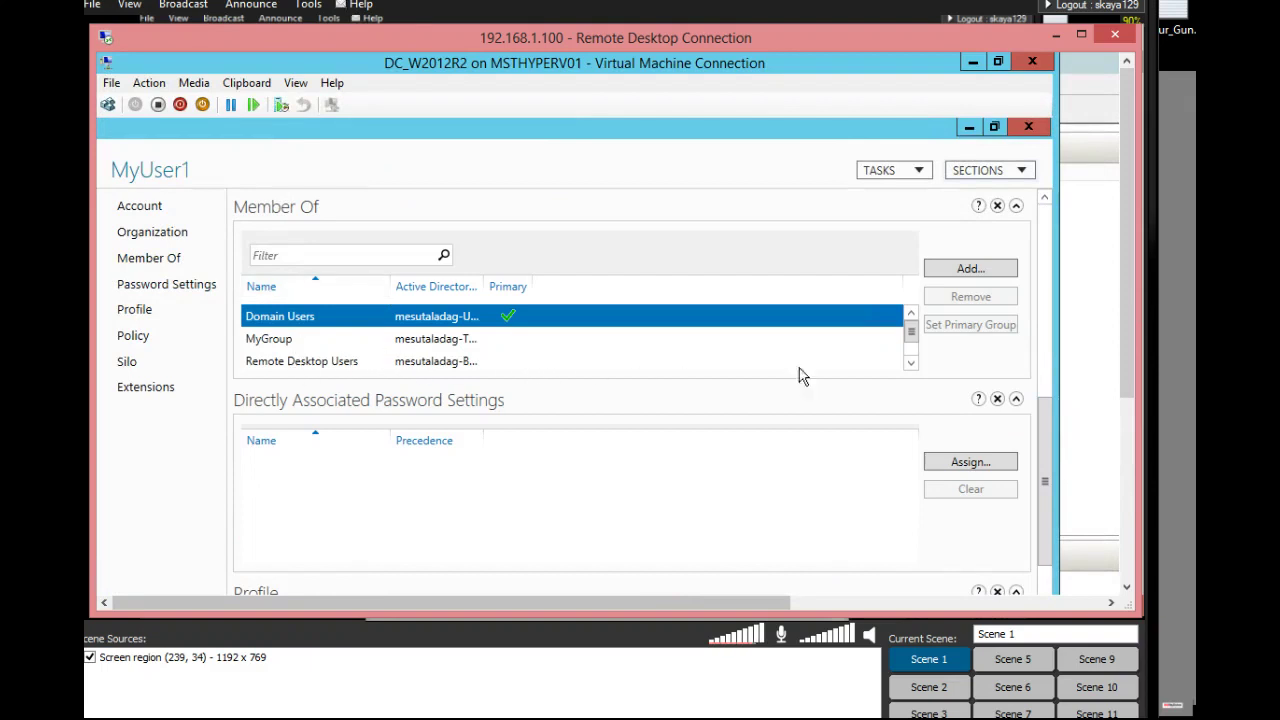
left_click_drag(1128, 376, 1136, 517)
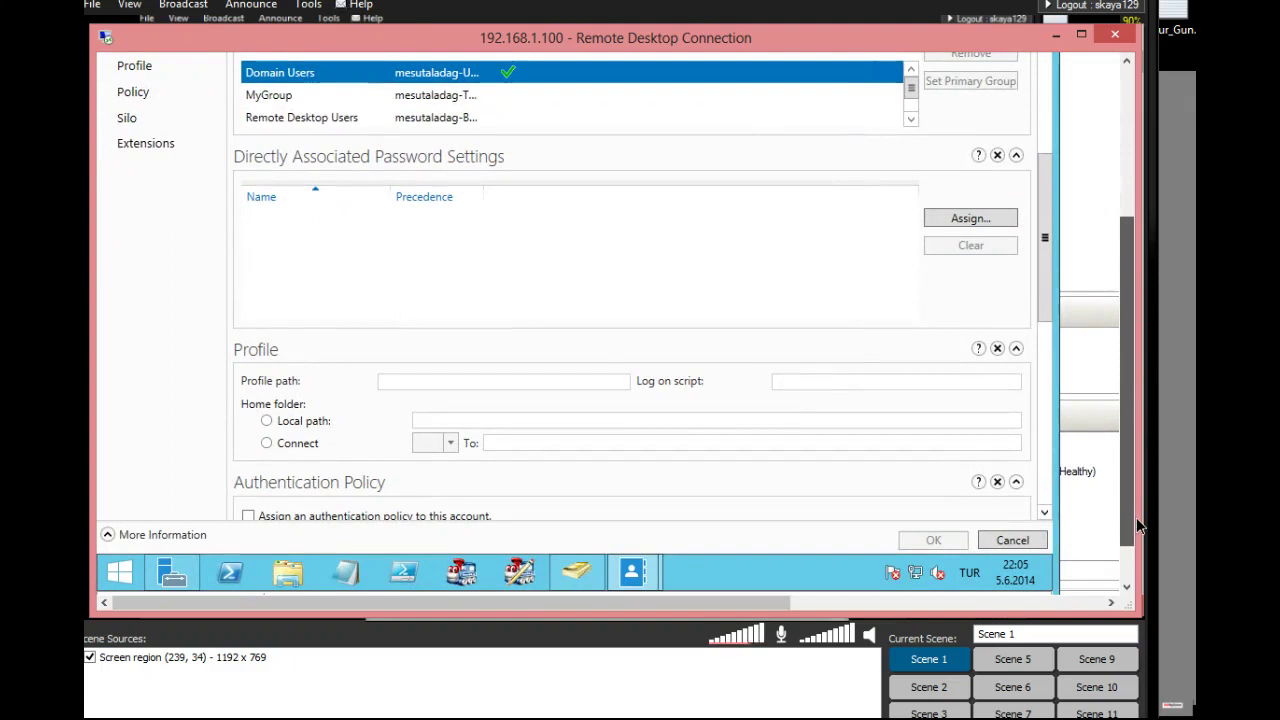
left_click(1012, 541)
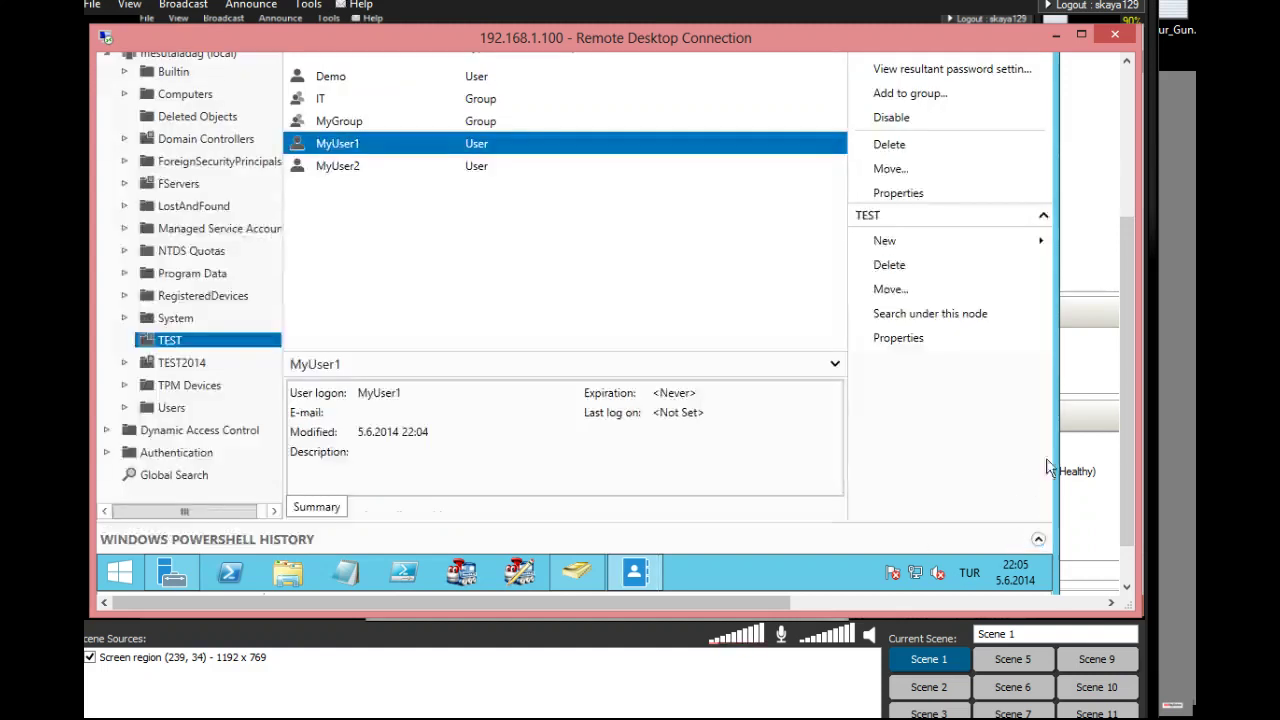
Close Active Directory Administrative Center and redisplay the TEST organizational unit's contents in Active Directory Users and Computers.
left_click_drag(1122, 418, 1124, 292)
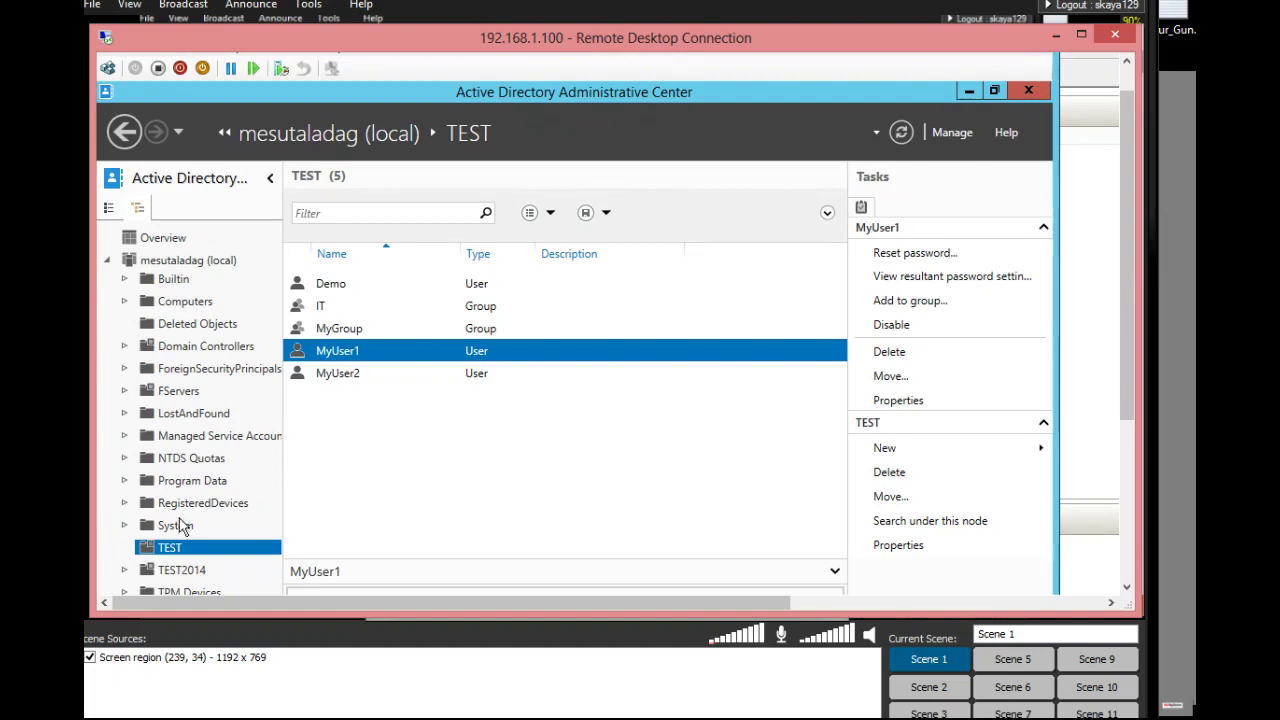
left_click(1031, 91)
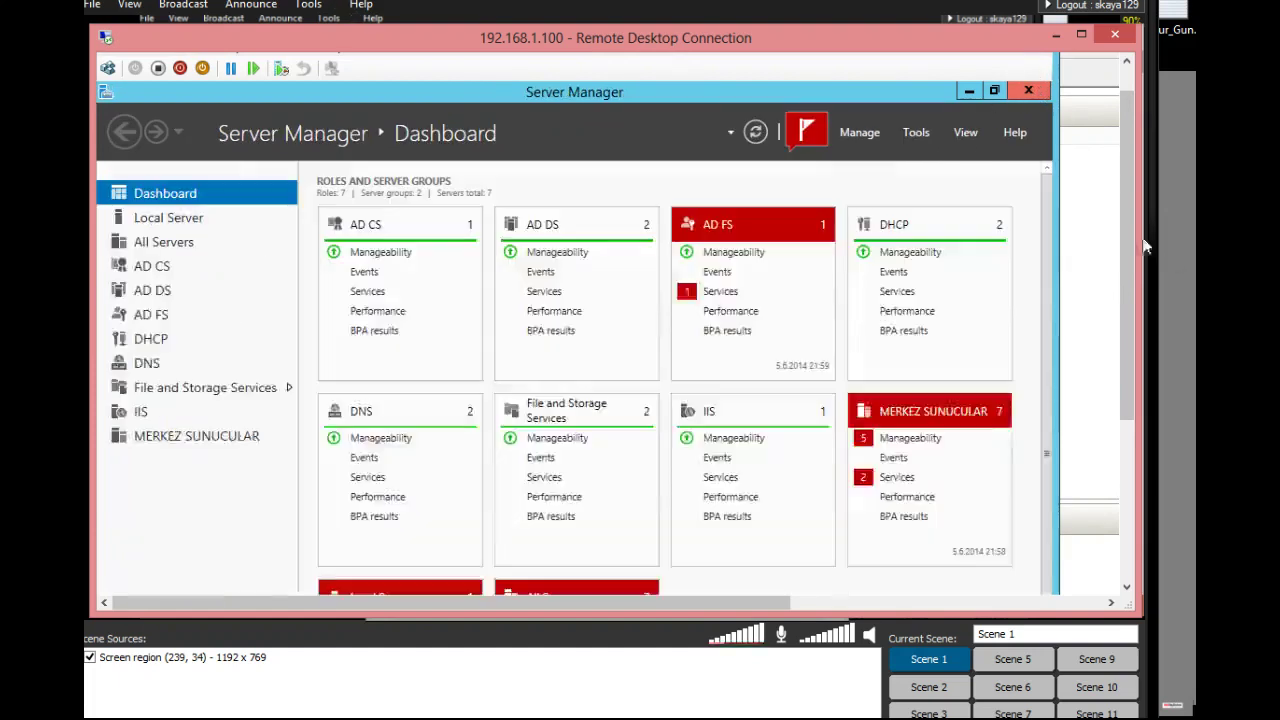
left_click_drag(1114, 266, 1108, 480)
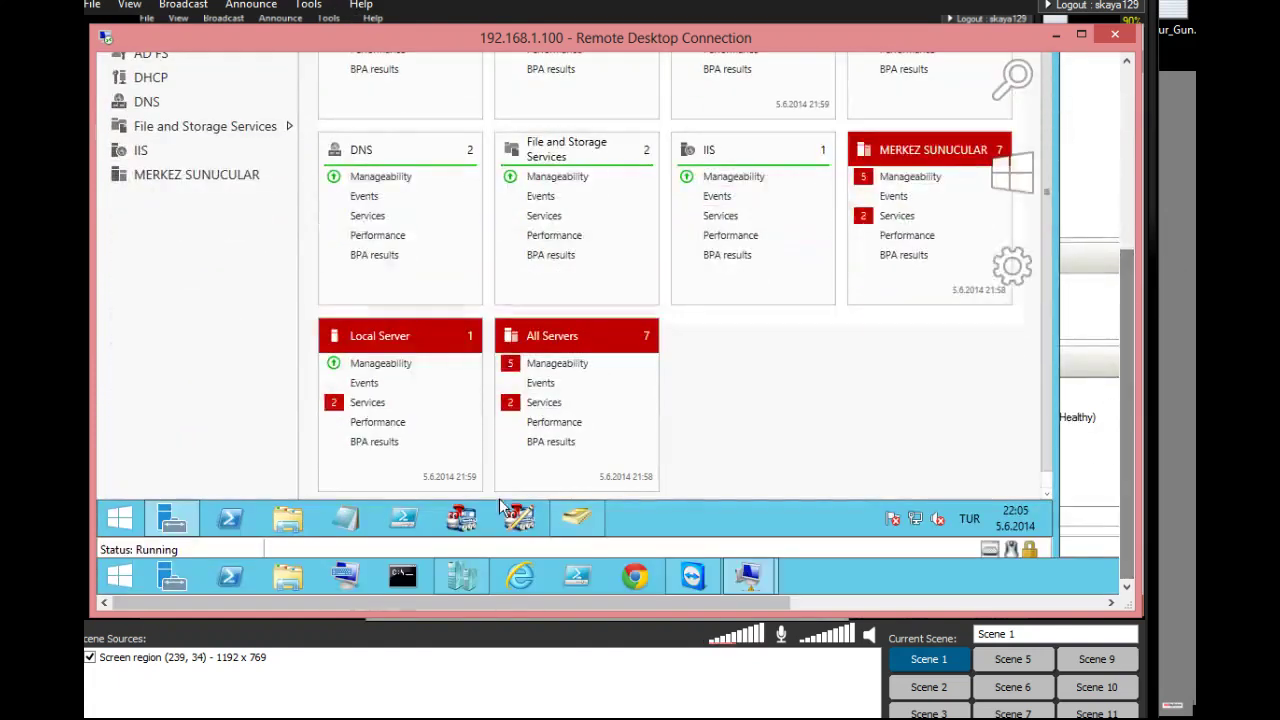
left_click(576, 517)
left_click_drag(1125, 424, 1125, 242)
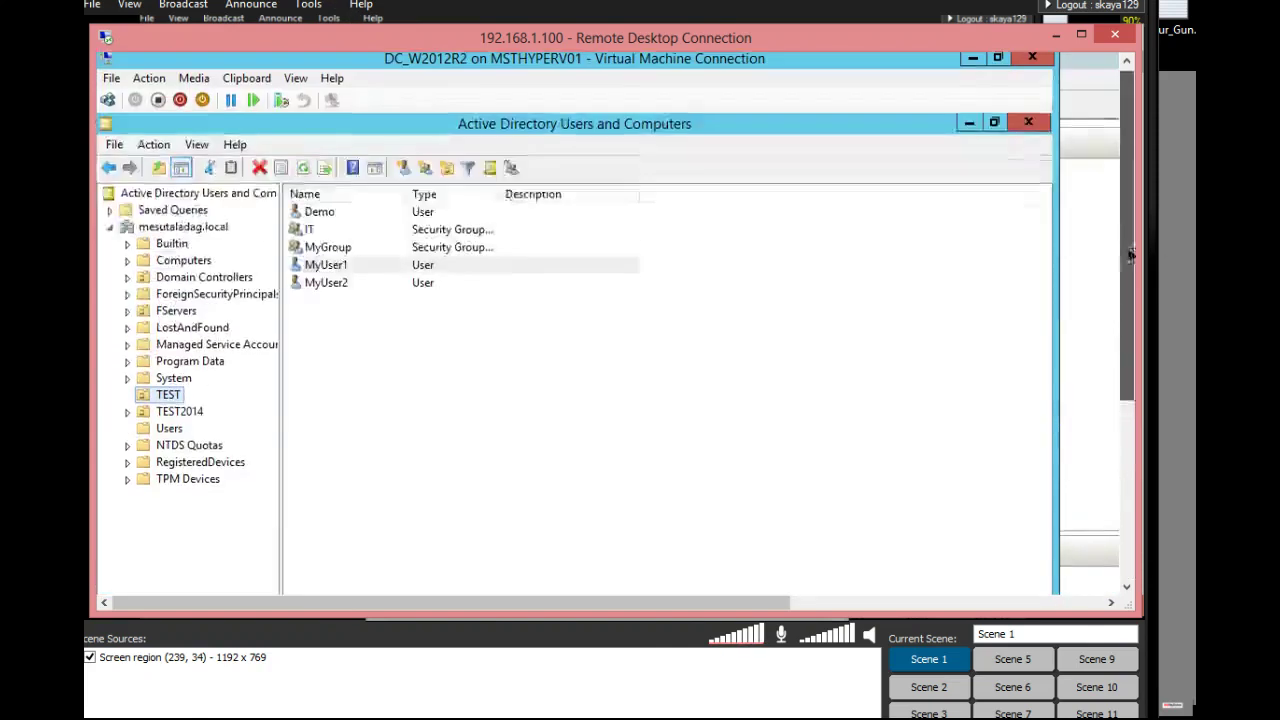
left_click(182, 416)
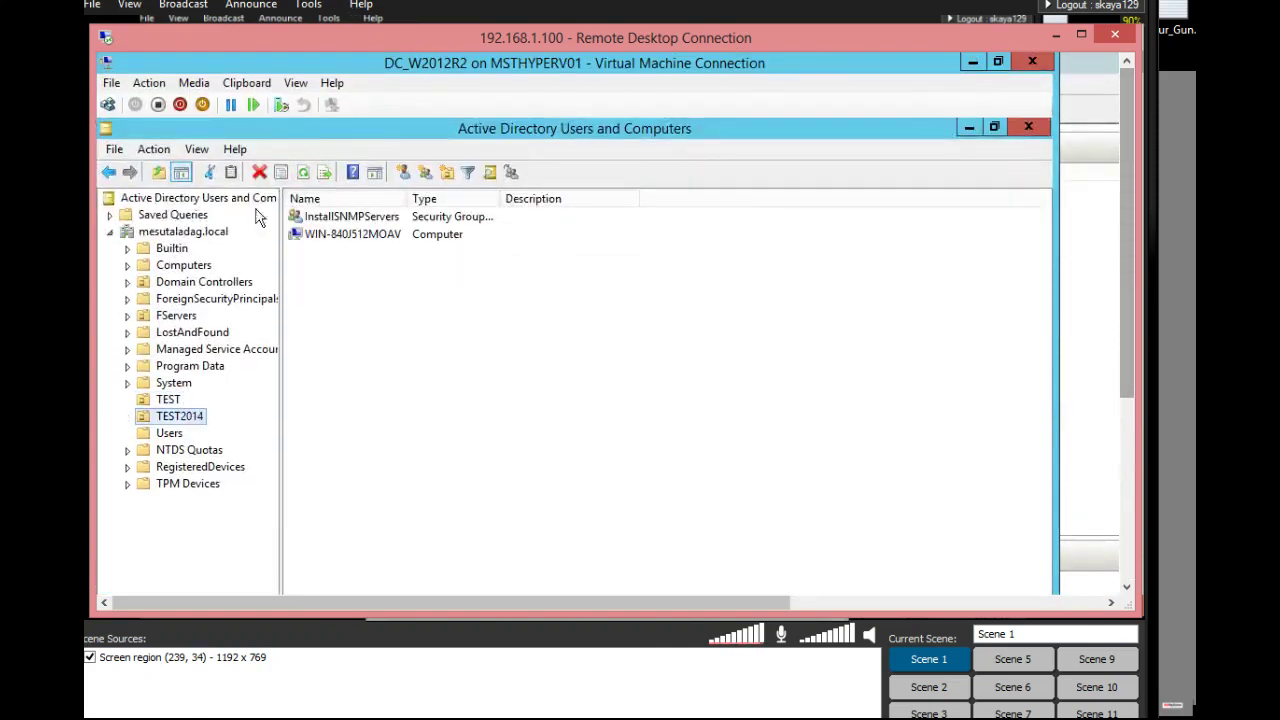
left_click(166, 400)
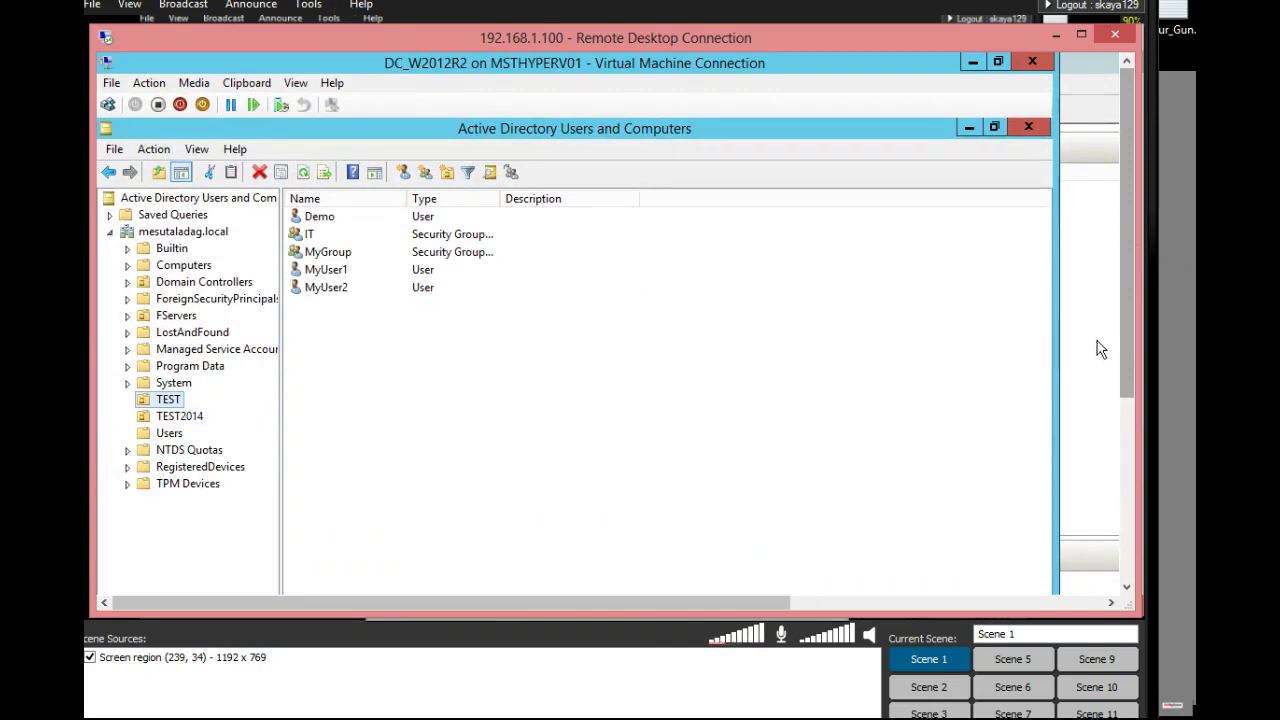
Open Windows PowerShell as administrator on the domain controller.
left_click_drag(1131, 360, 1134, 511)
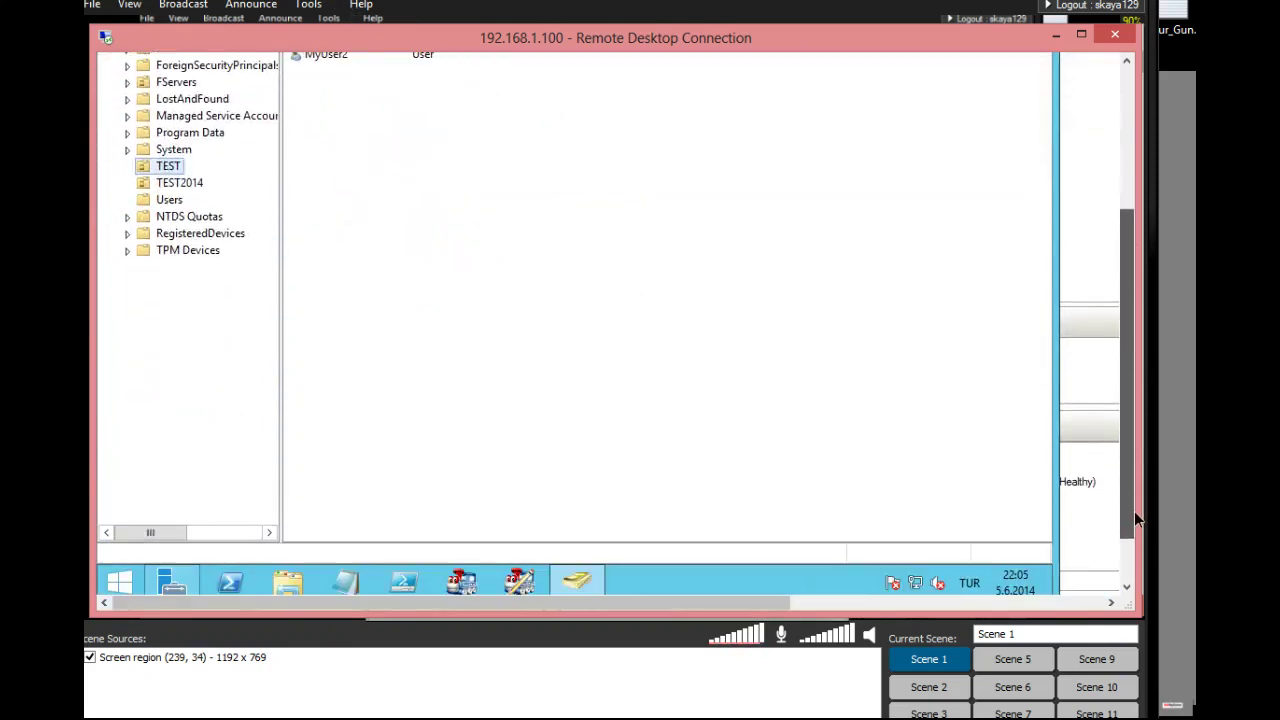
right_click(229, 582)
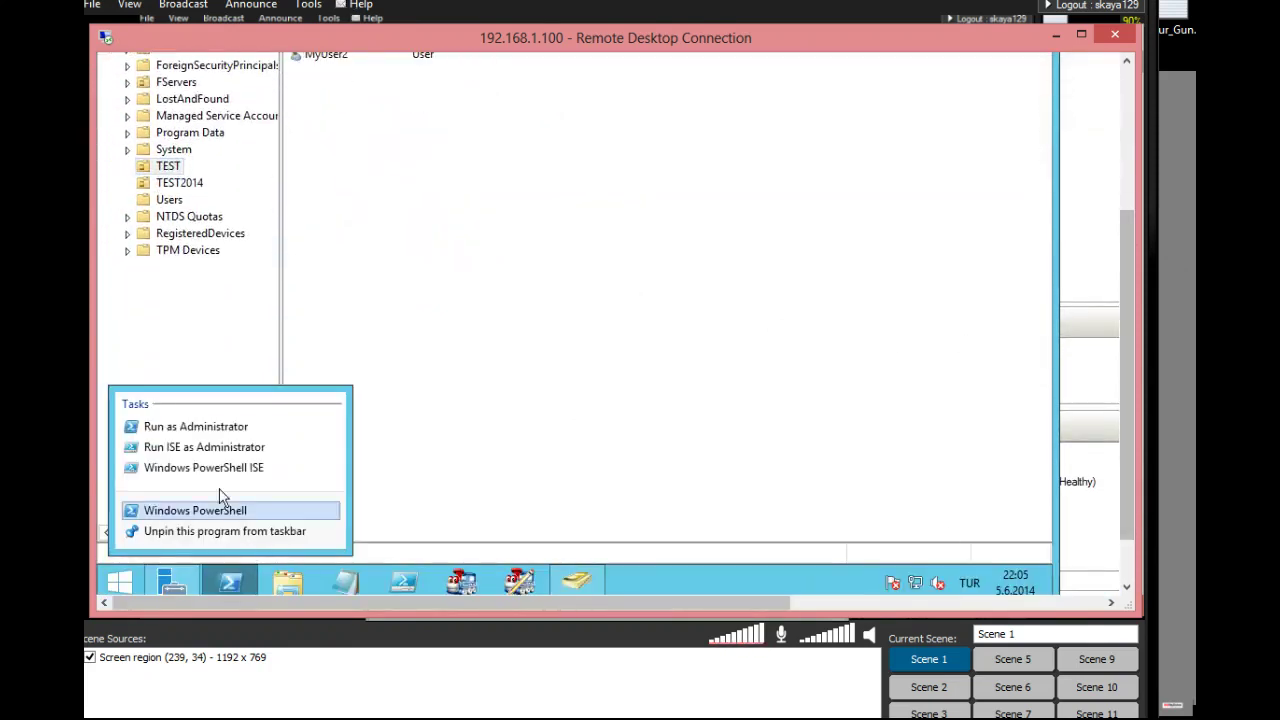
left_click(215, 424)
left_click_drag(1125, 480, 1122, 271)
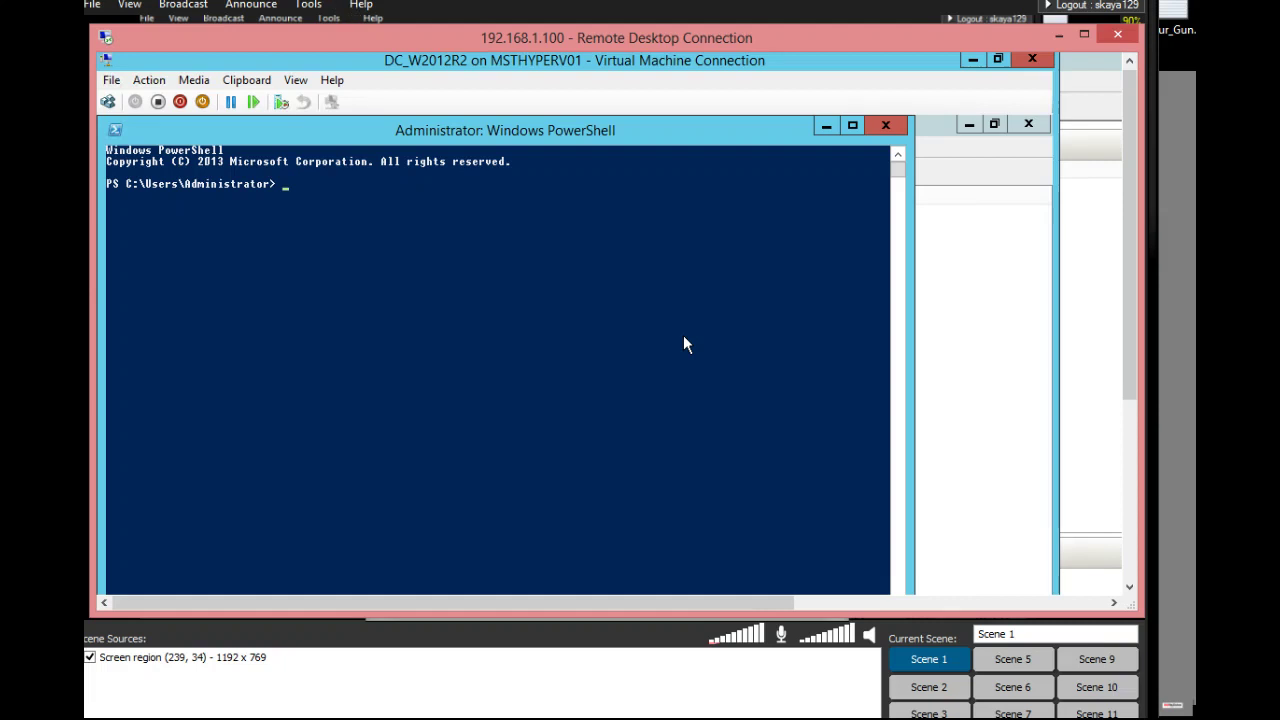
Start NTDSUTIL and activate the instance NTDS.
type("TDSUTIL")
key("Return")
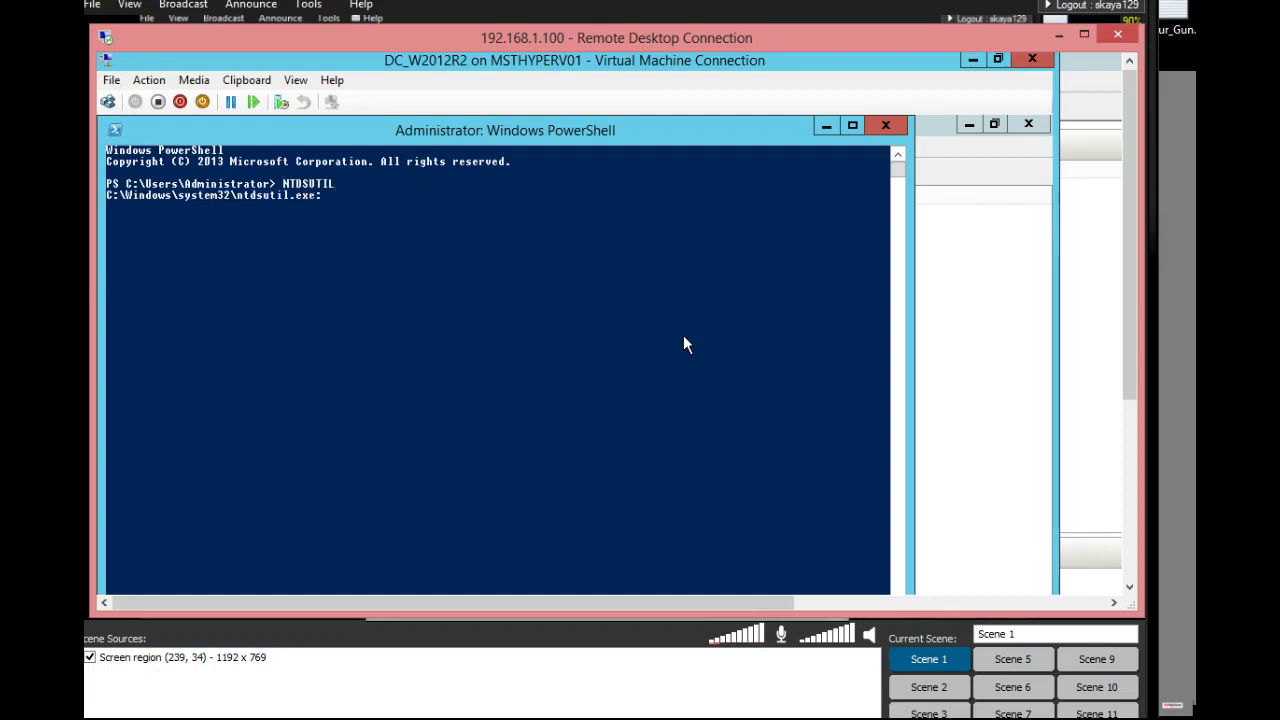
type("vate instance NTDS")
key("Return")
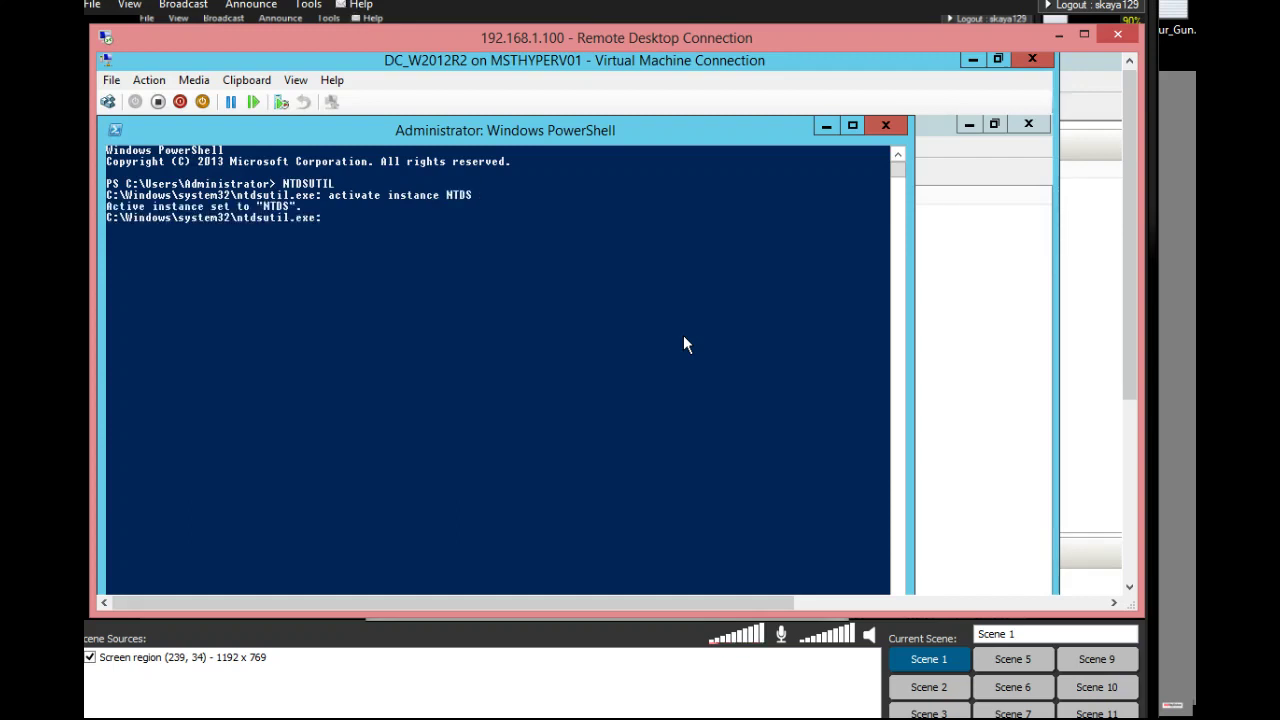
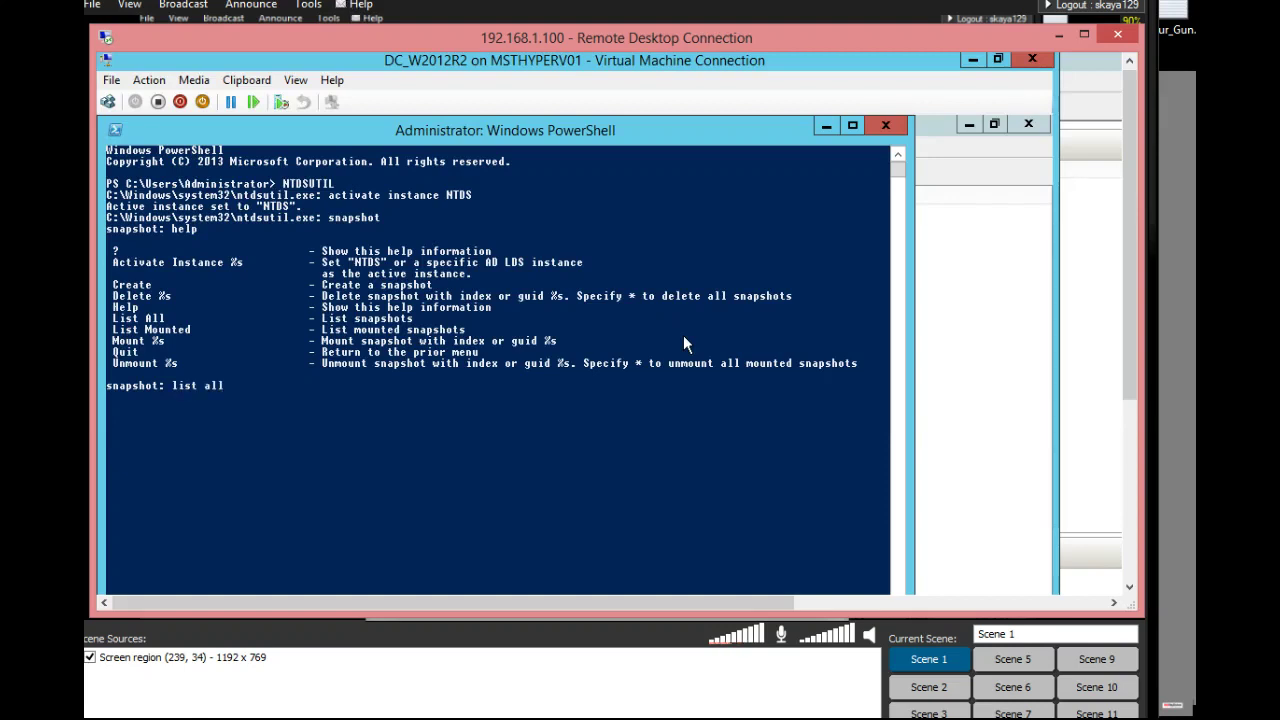
List all existing snapshots in the ntdsutil snapshot context and create a new snapshot.
key("Return")
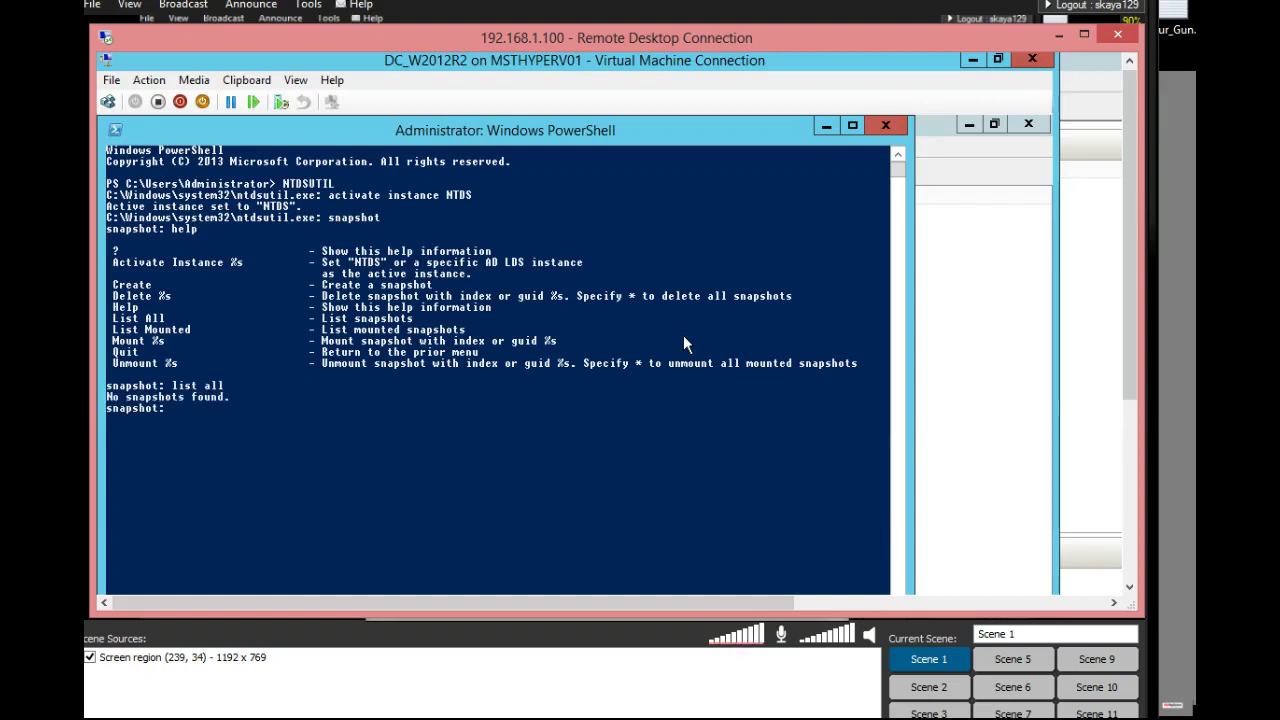
left_click(113, 397)
left_click_drag(170, 405, 230, 399)
left_click(363, 431)
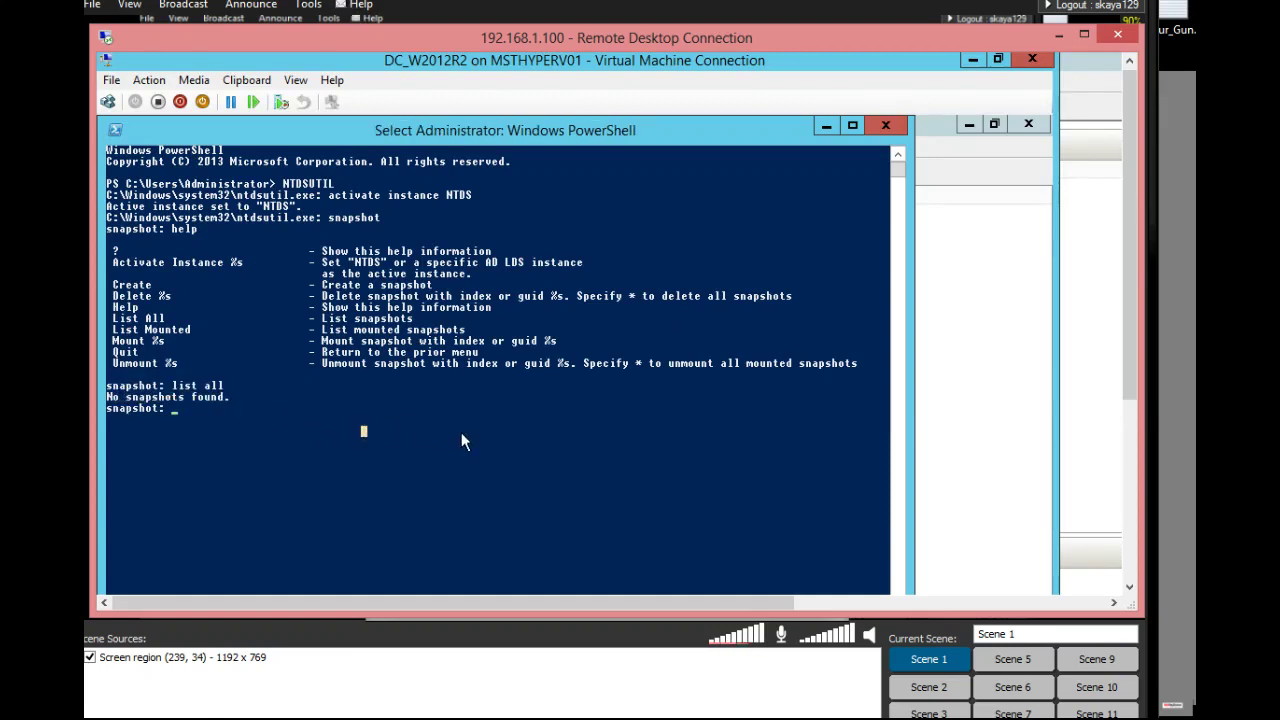
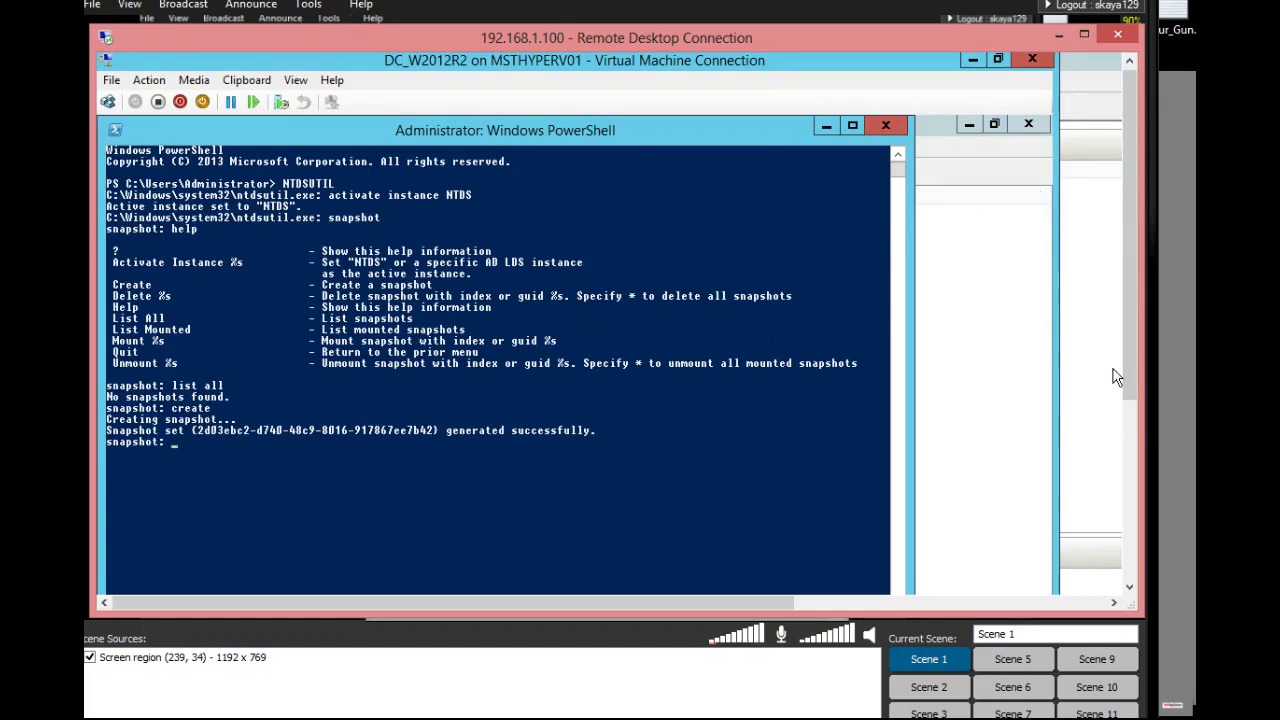
Switch to Active Directory Users and Computers and delete the Demo user from the TEST organizational unit.
left_click_drag(1127, 355, 1126, 501)
left_click(576, 572)
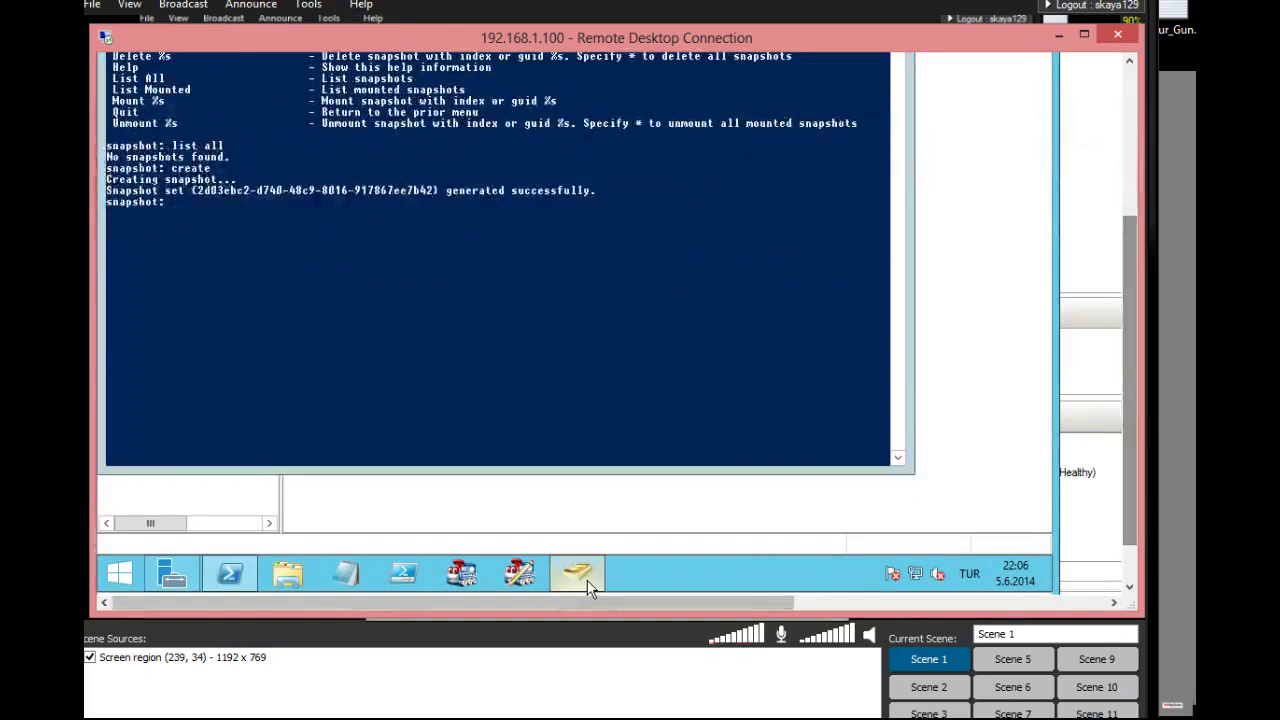
left_click_drag(1130, 354, 1106, 206)
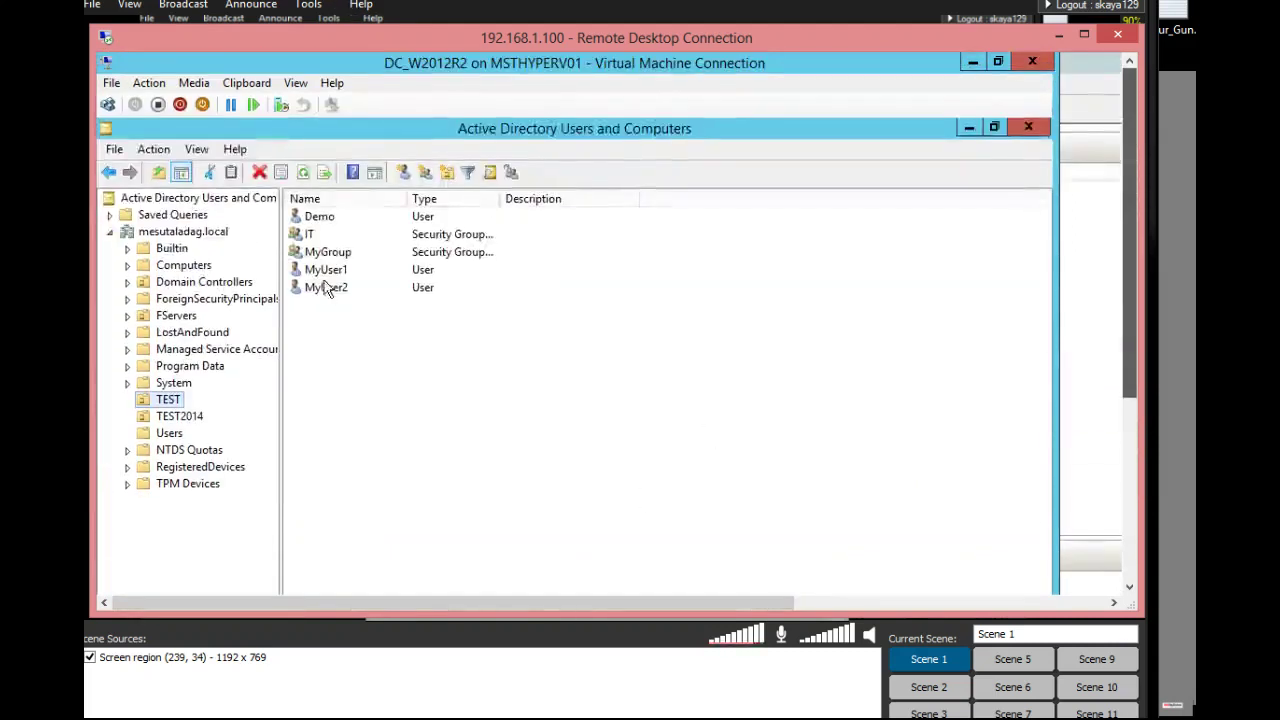
left_click(318, 218)
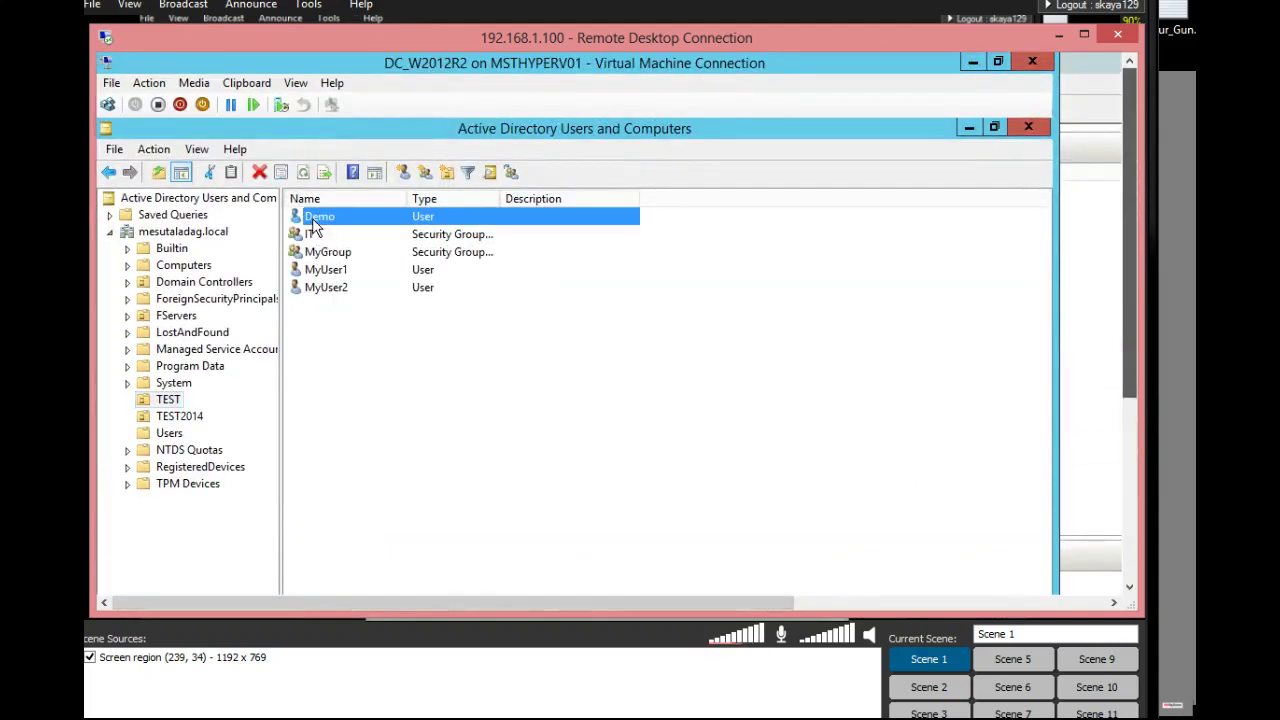
right_click(327, 217)
left_click(375, 443)
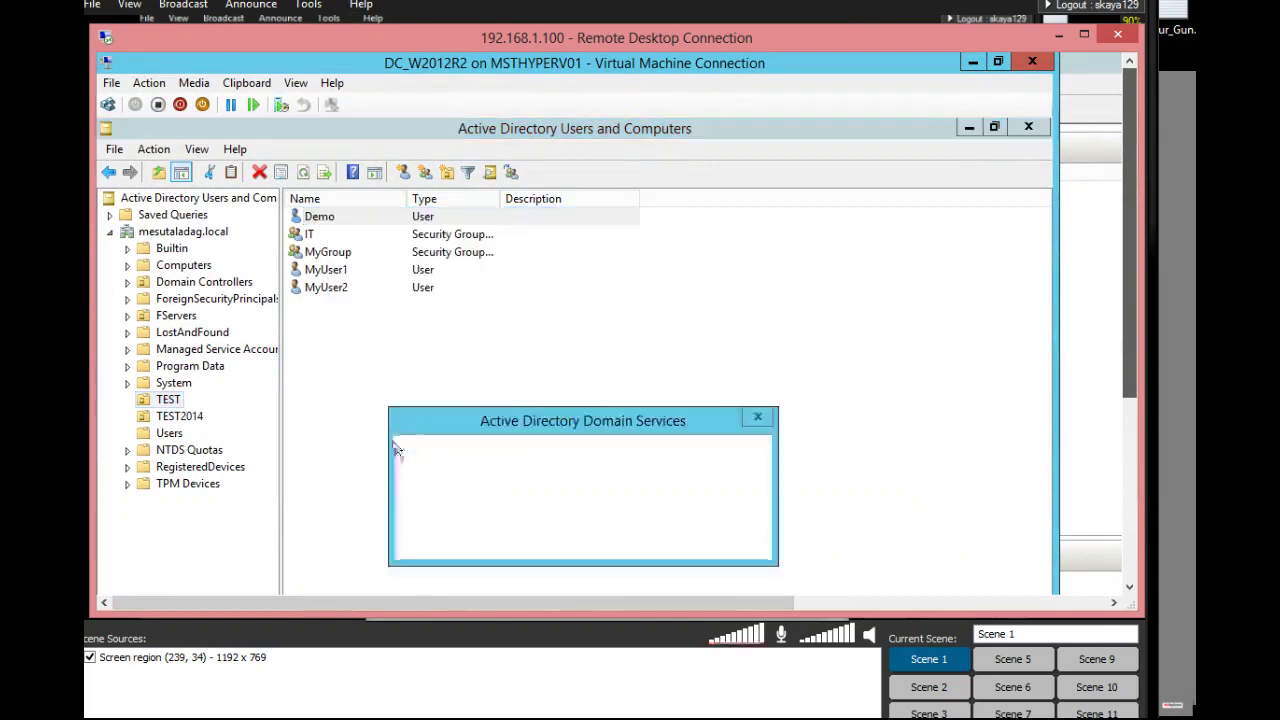
left_click(656, 538)
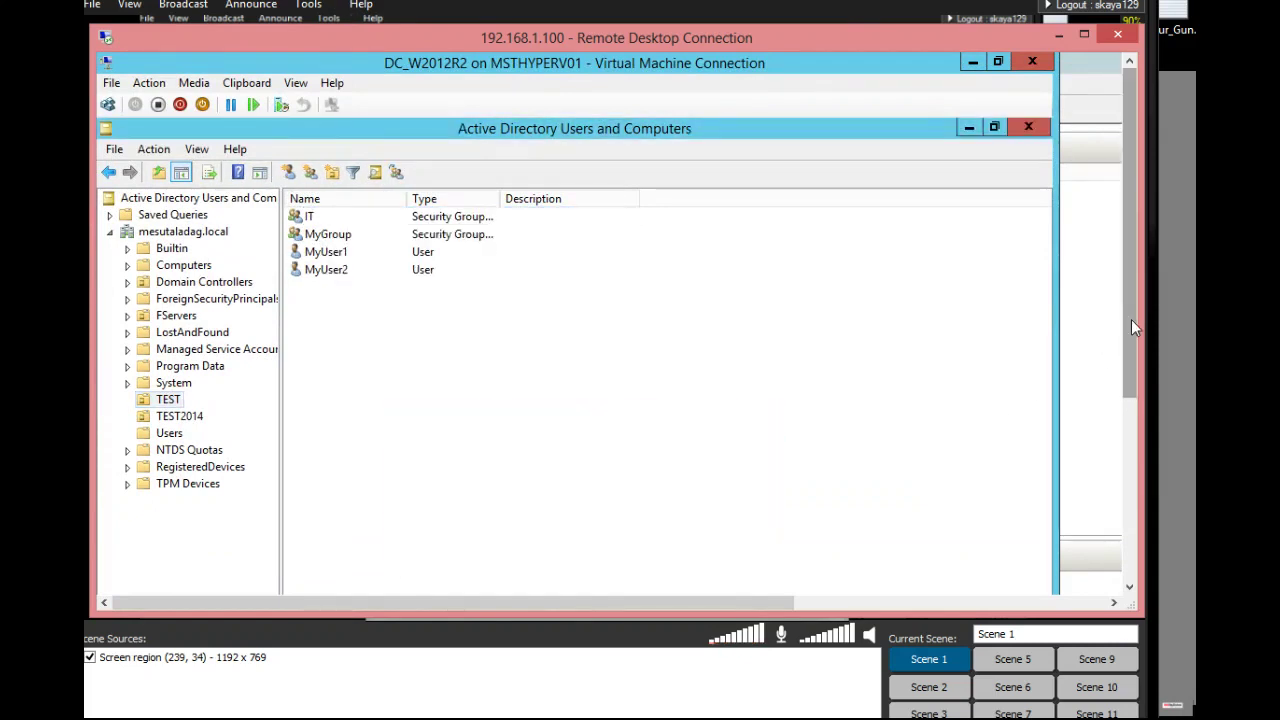
Return to PowerShell and create another Active Directory snapshot at the snapshot prompt.
left_click_drag(1133, 330, 1127, 490)
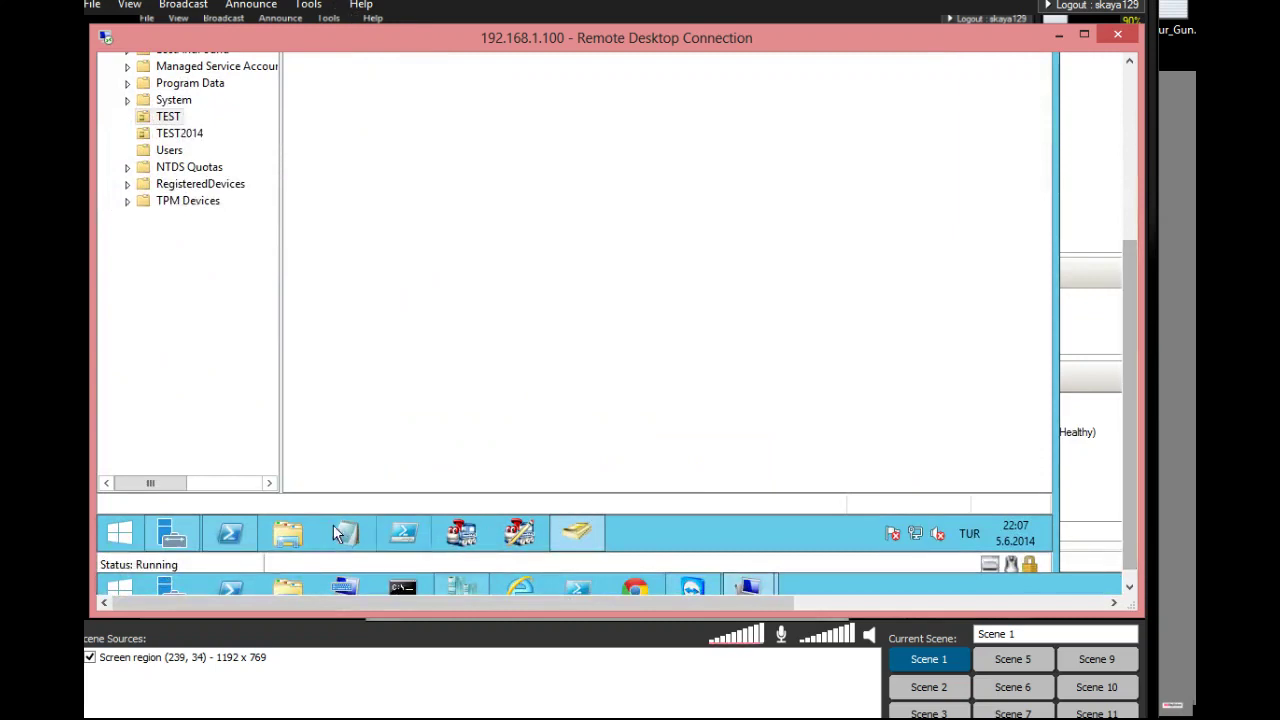
left_click(247, 538)
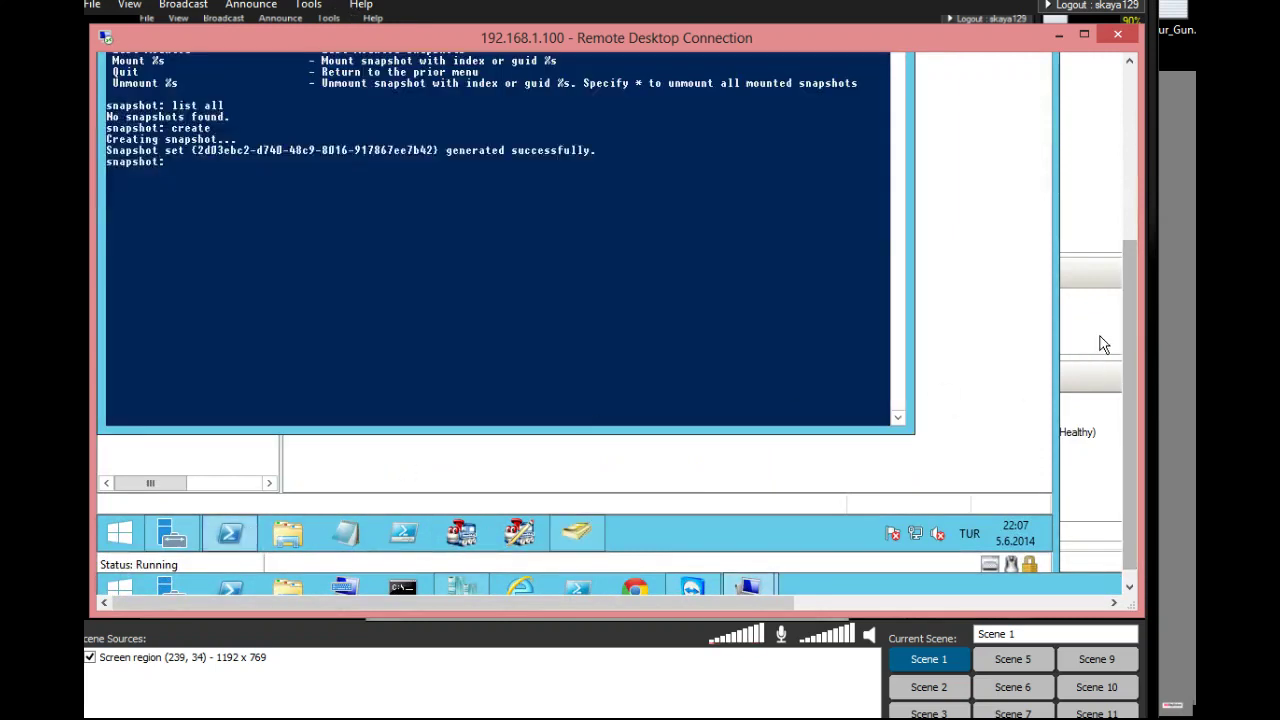
type("create")
key("Return")
left_click_drag(1129, 300, 1129, 149)
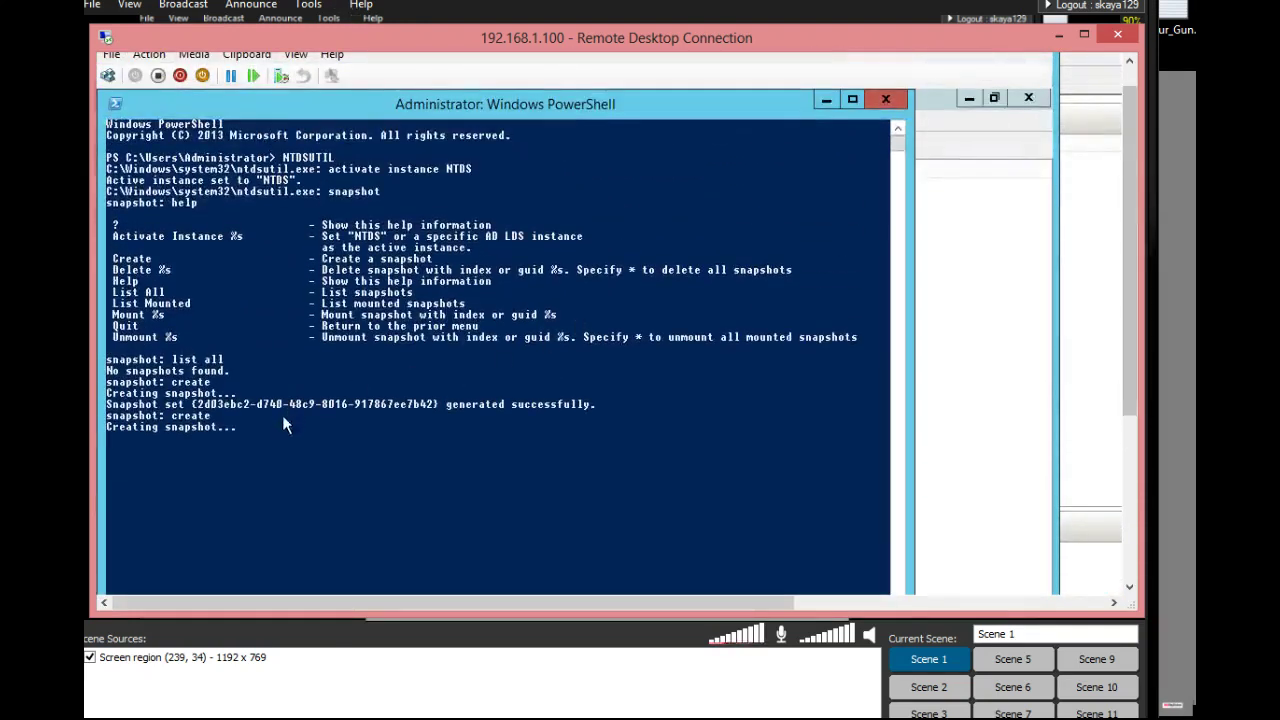
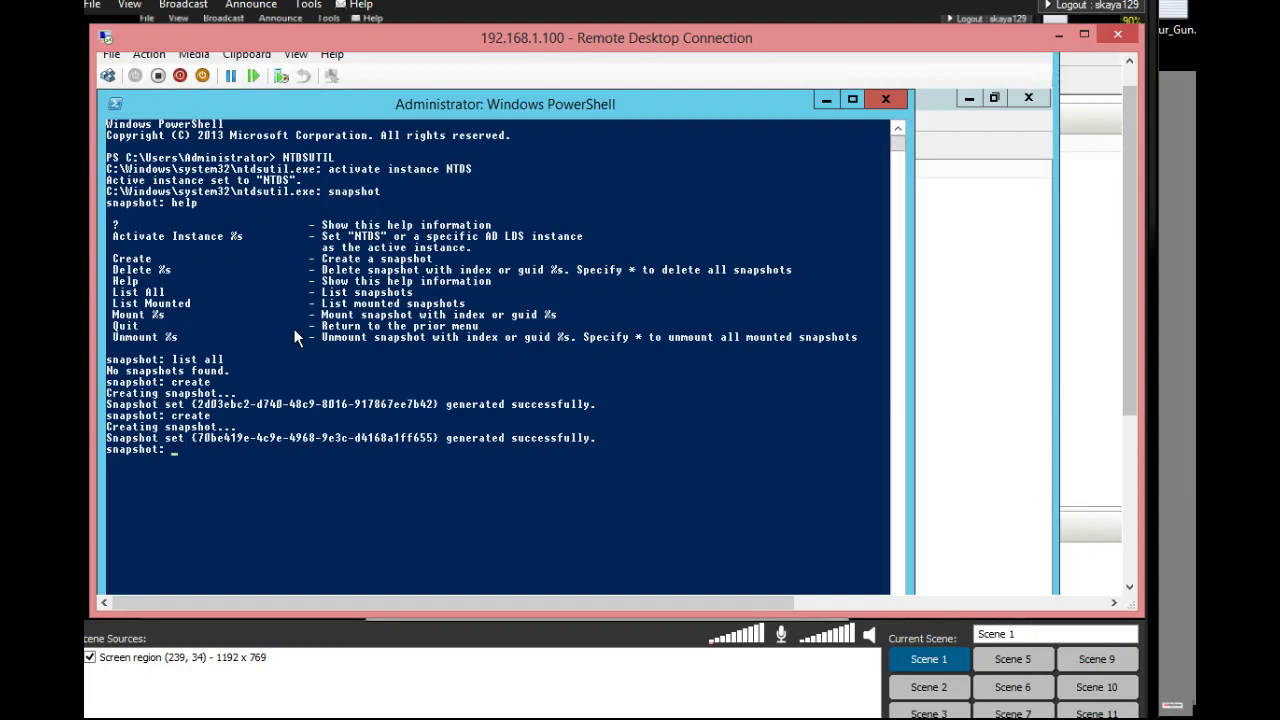
List all snapshots again and compare the entries of the two snapshot sets.
key("Up")
key("Up")
key("Return")
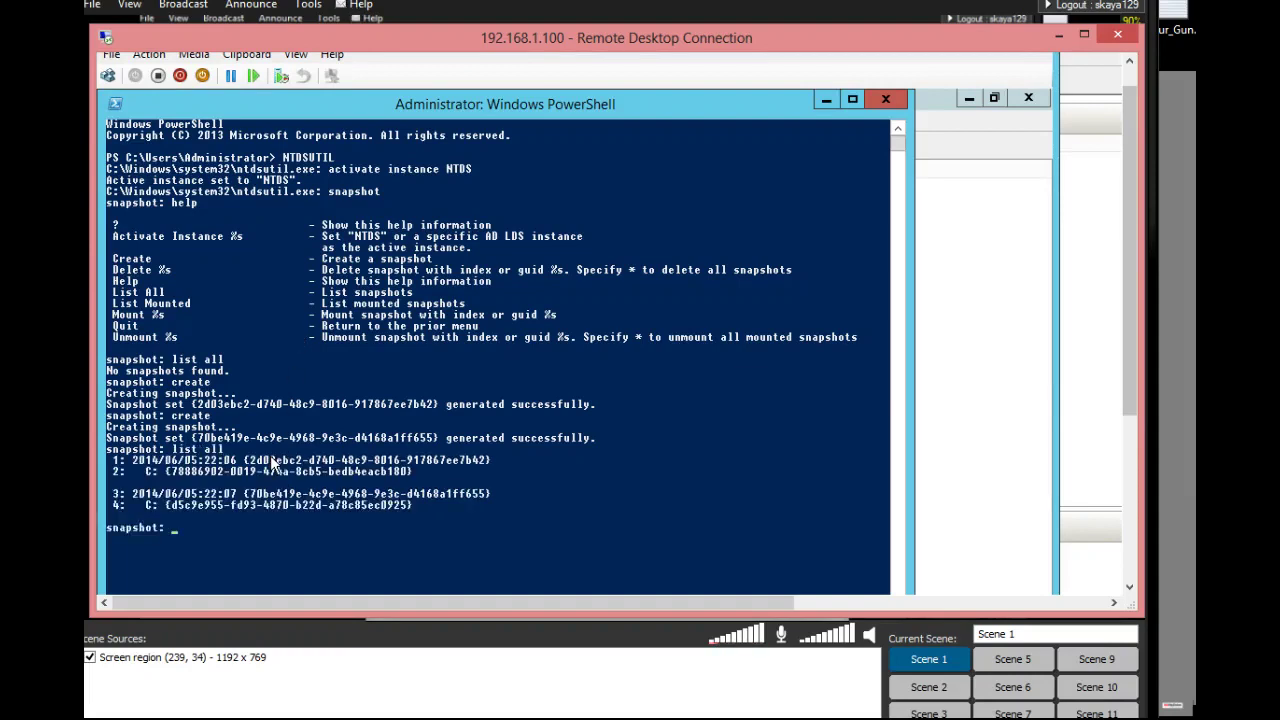
left_click_drag(110, 448, 490, 465)
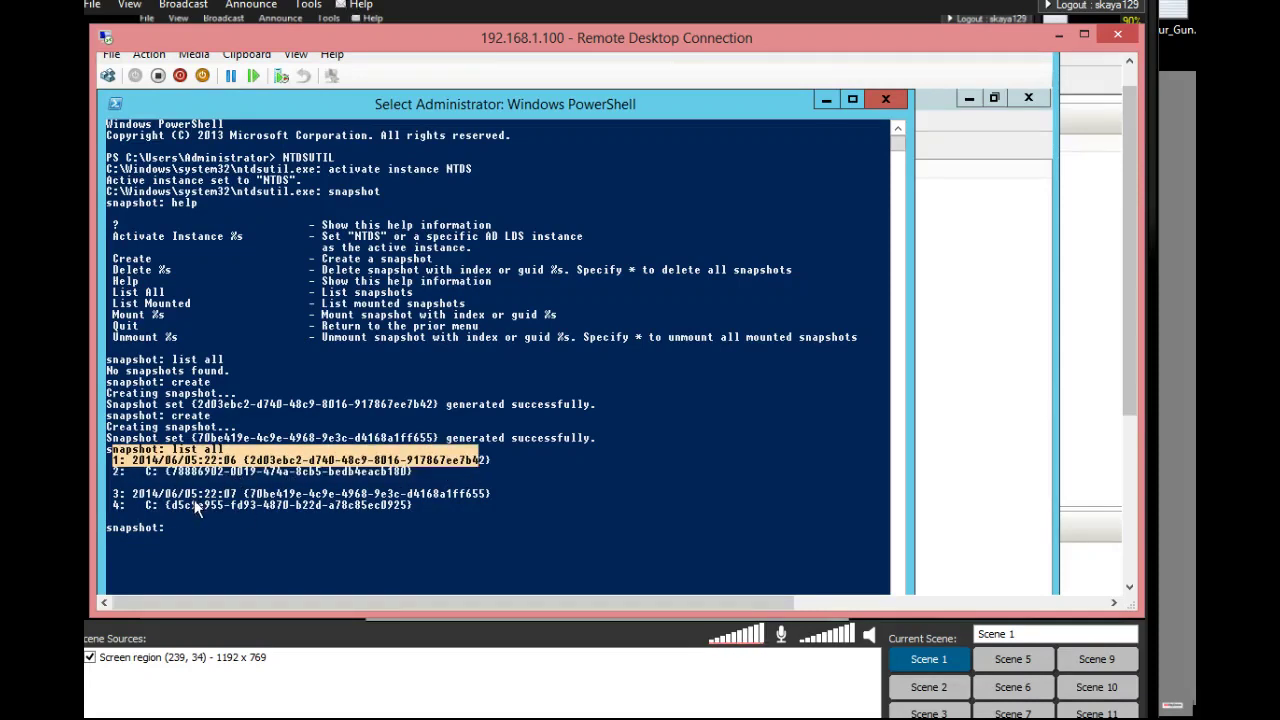
left_click_drag(116, 498, 410, 507)
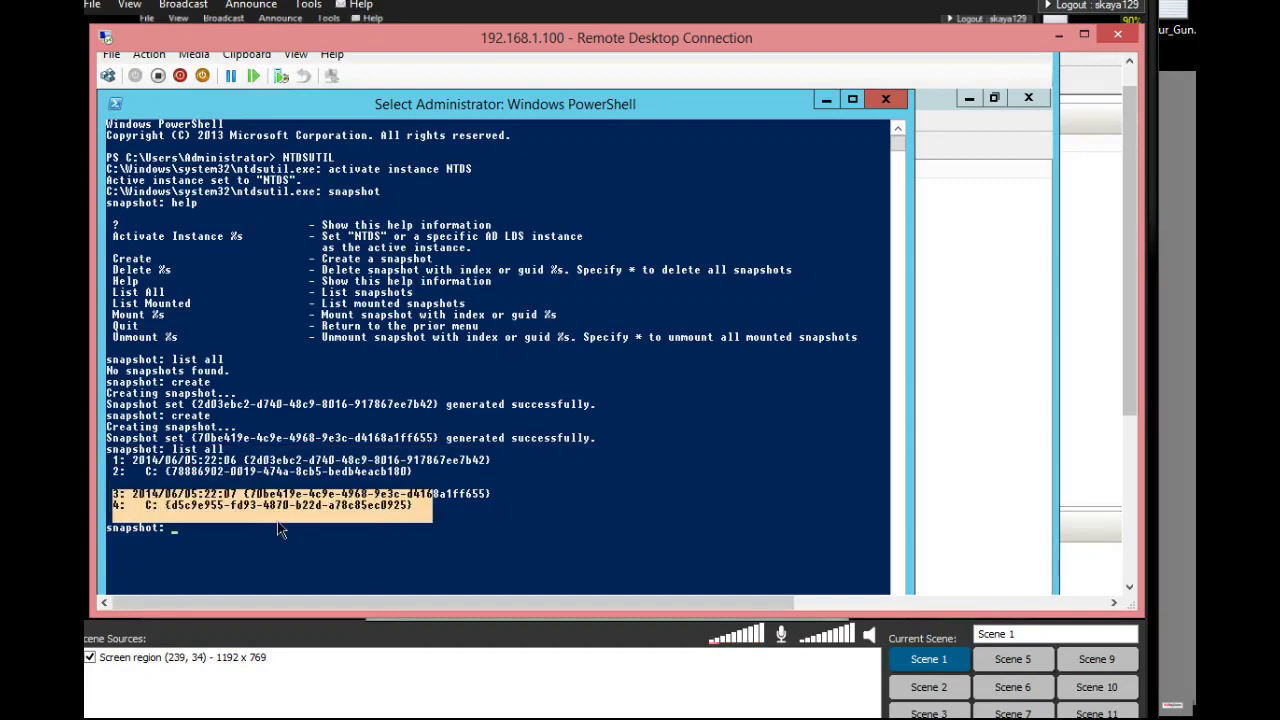
left_click(278, 518)
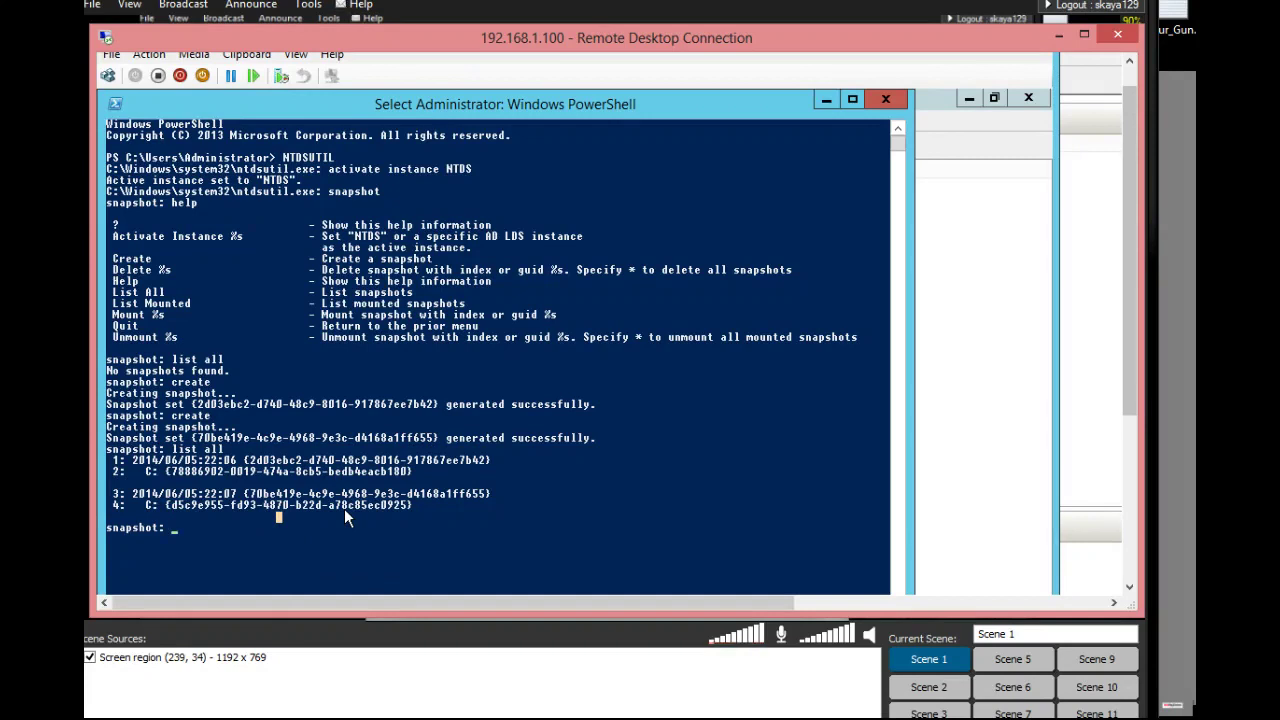
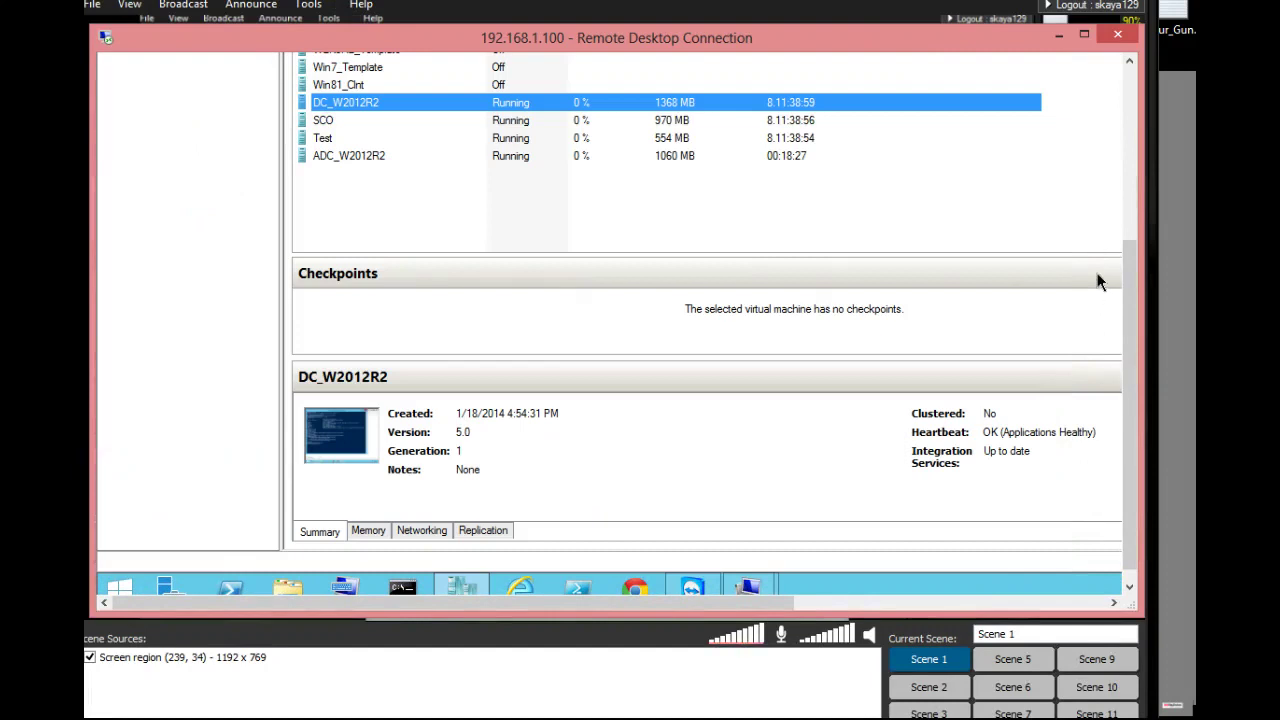
Bring up the DC_W2012R2 virtual machine connection and check which objects remain in the TEST organizational unit.
left_click(750, 585)
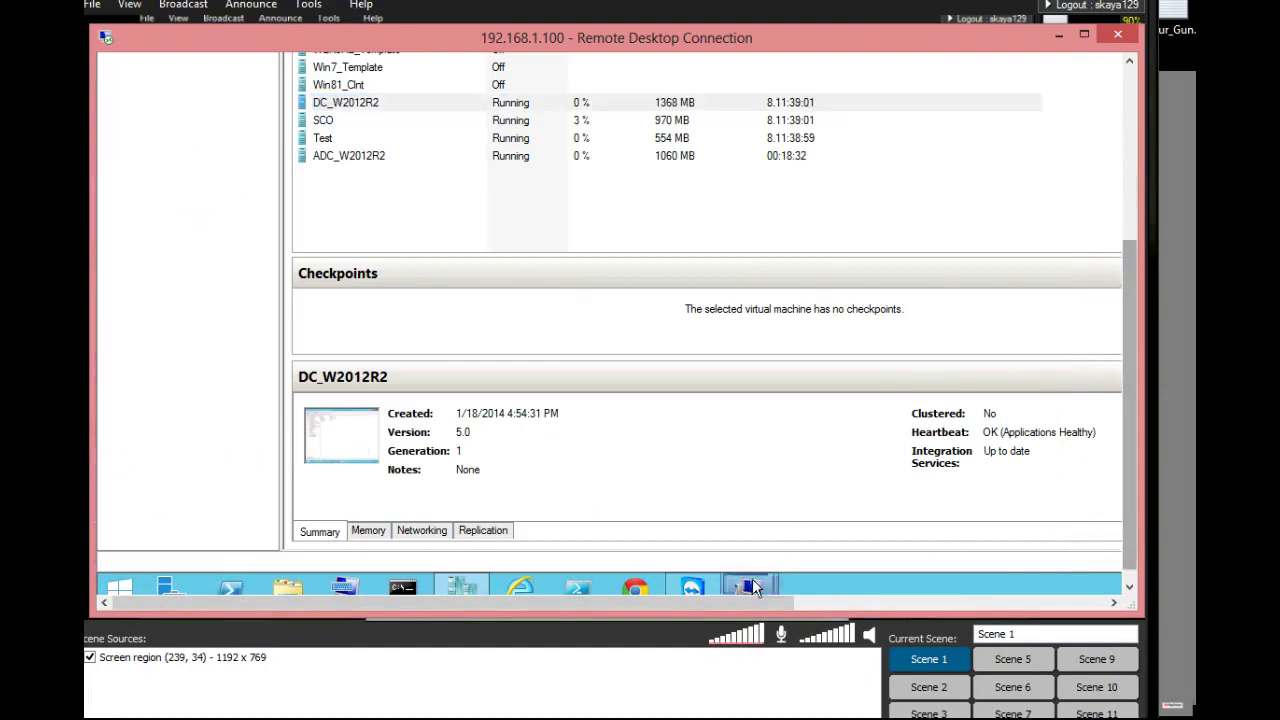
left_click(815, 532)
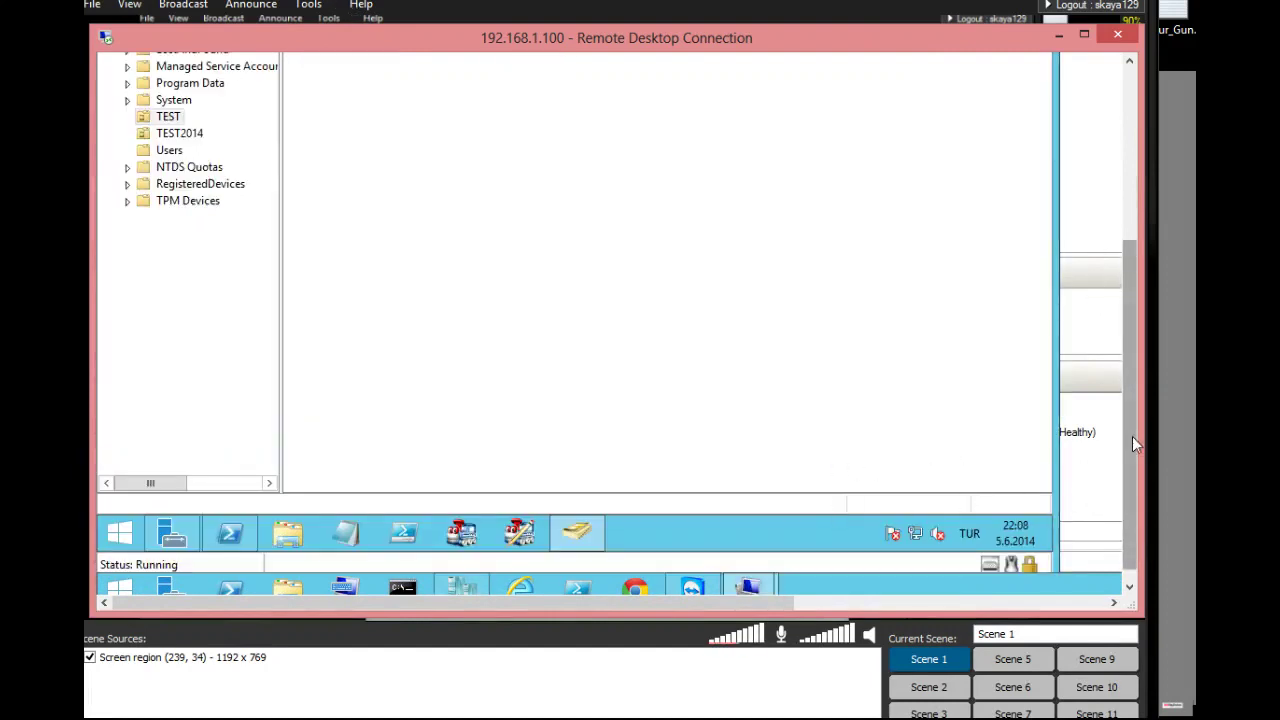
left_click_drag(1132, 436, 1121, 393)
left_click(1121, 393)
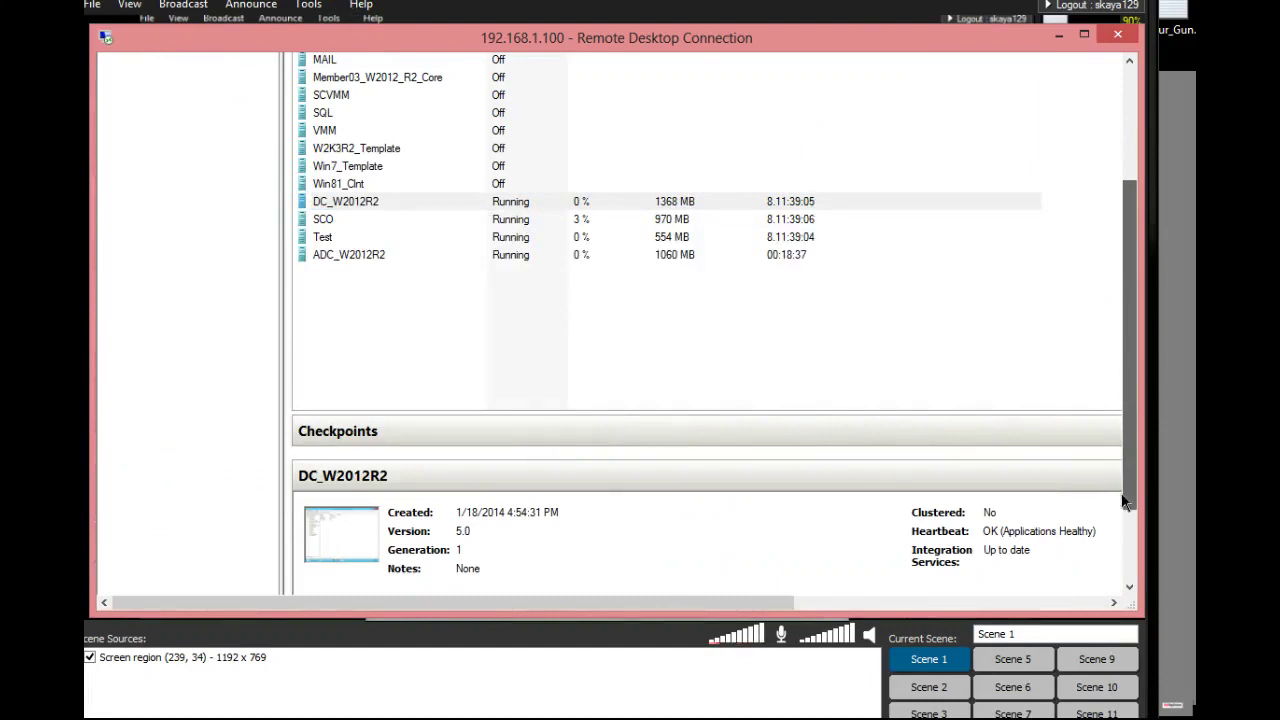
left_click(1133, 540)
mouse_move(750, 576)
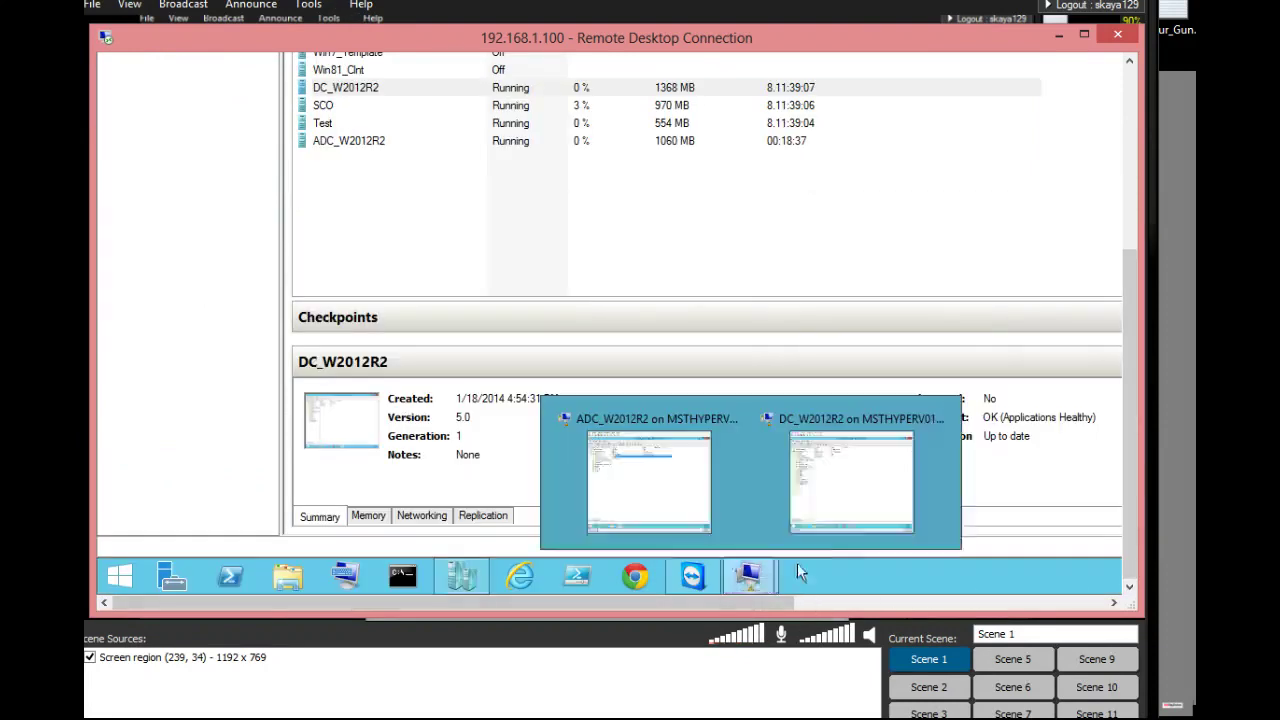
left_click(945, 517)
left_click_drag(1130, 515, 1124, 385)
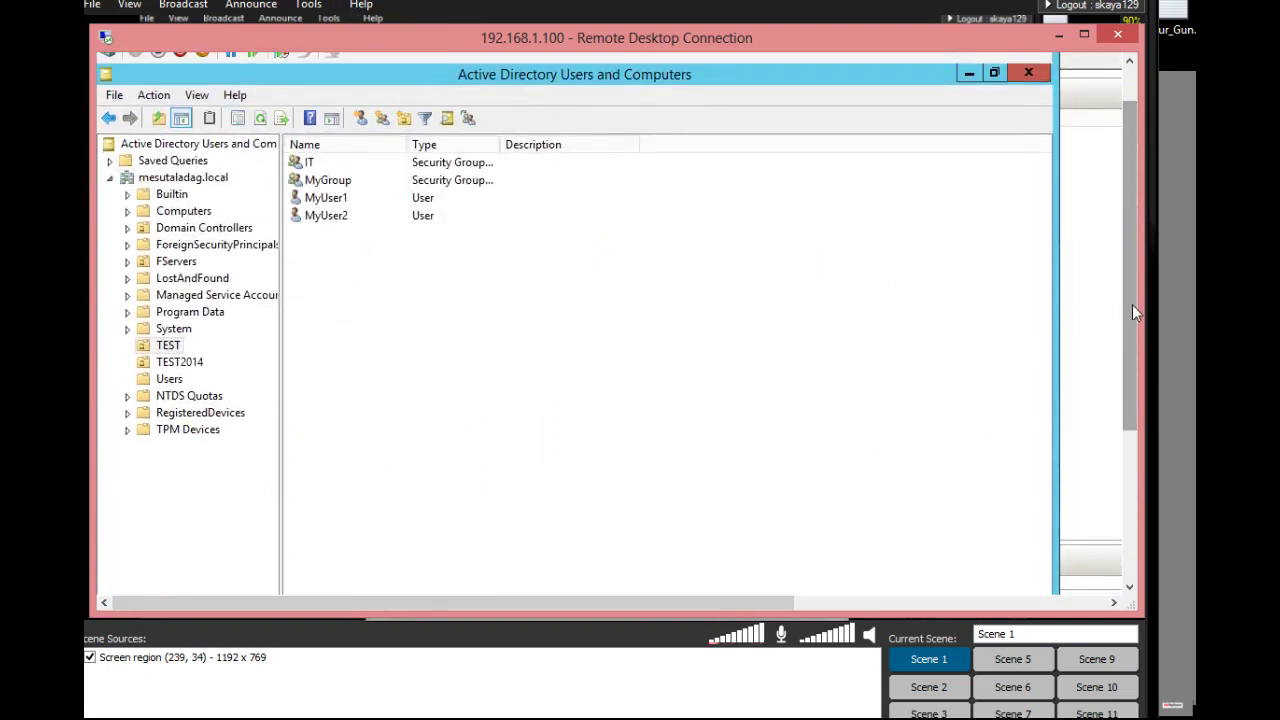
left_click_drag(1138, 310, 1141, 420)
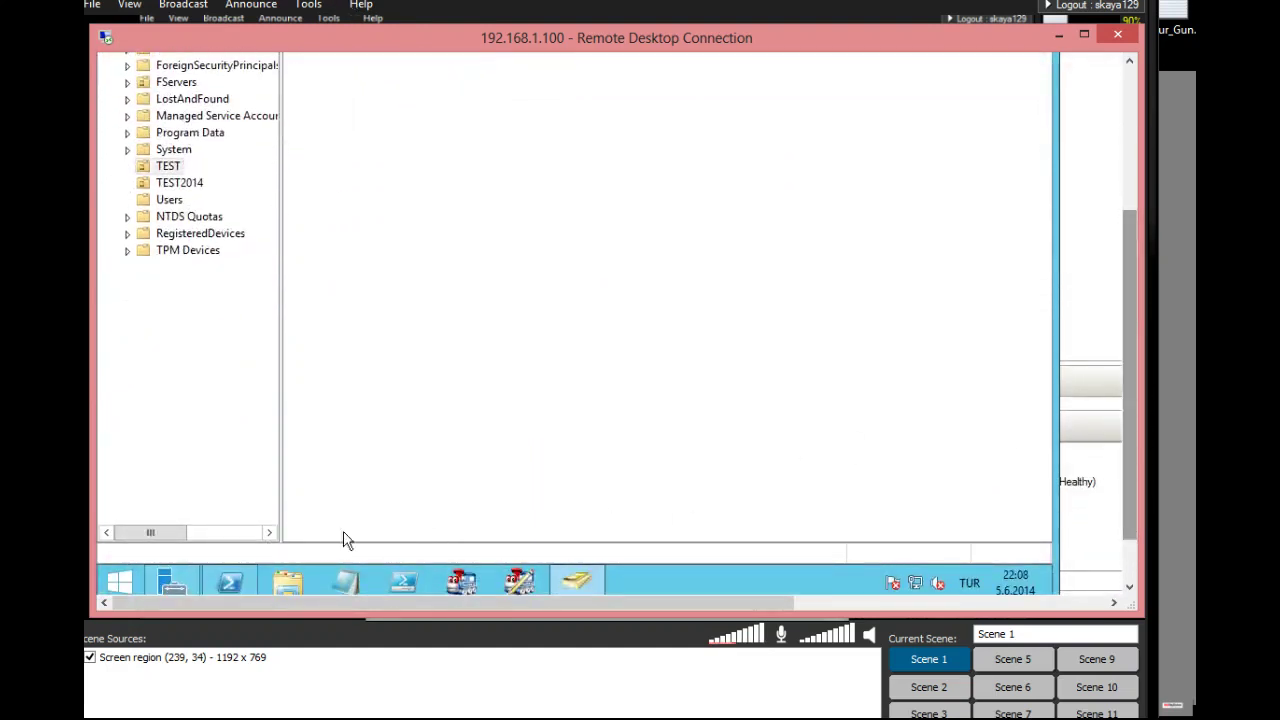
left_click_drag(1130, 370, 1130, 320)
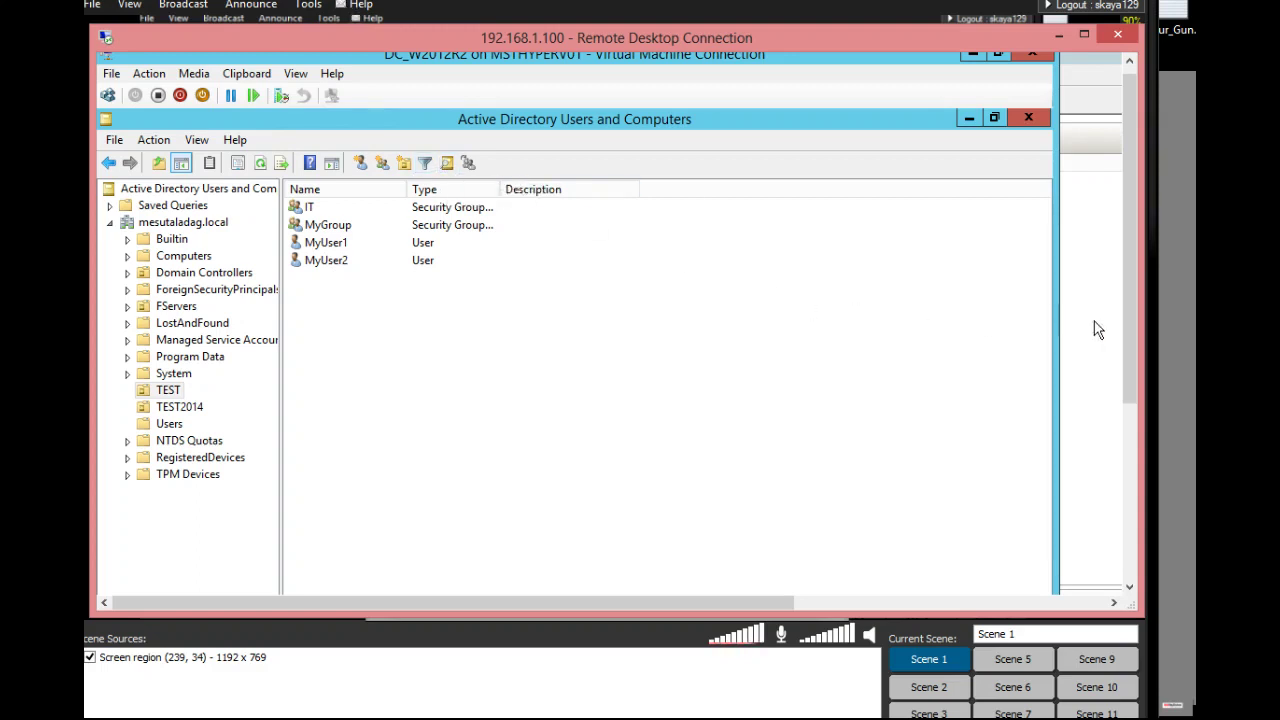
Switch back to the PowerShell console, clear its screen and start NTDSUTIL.
left_click_drag(1135, 330, 1132, 482)
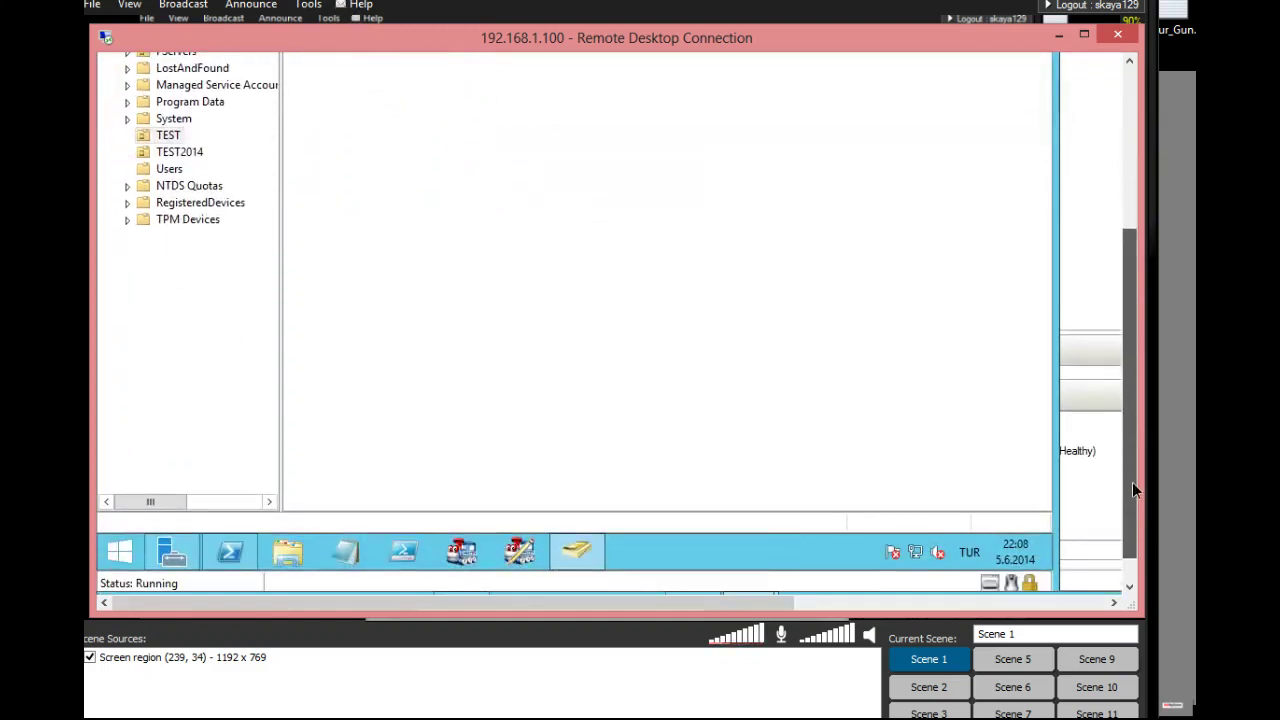
left_click(232, 551)
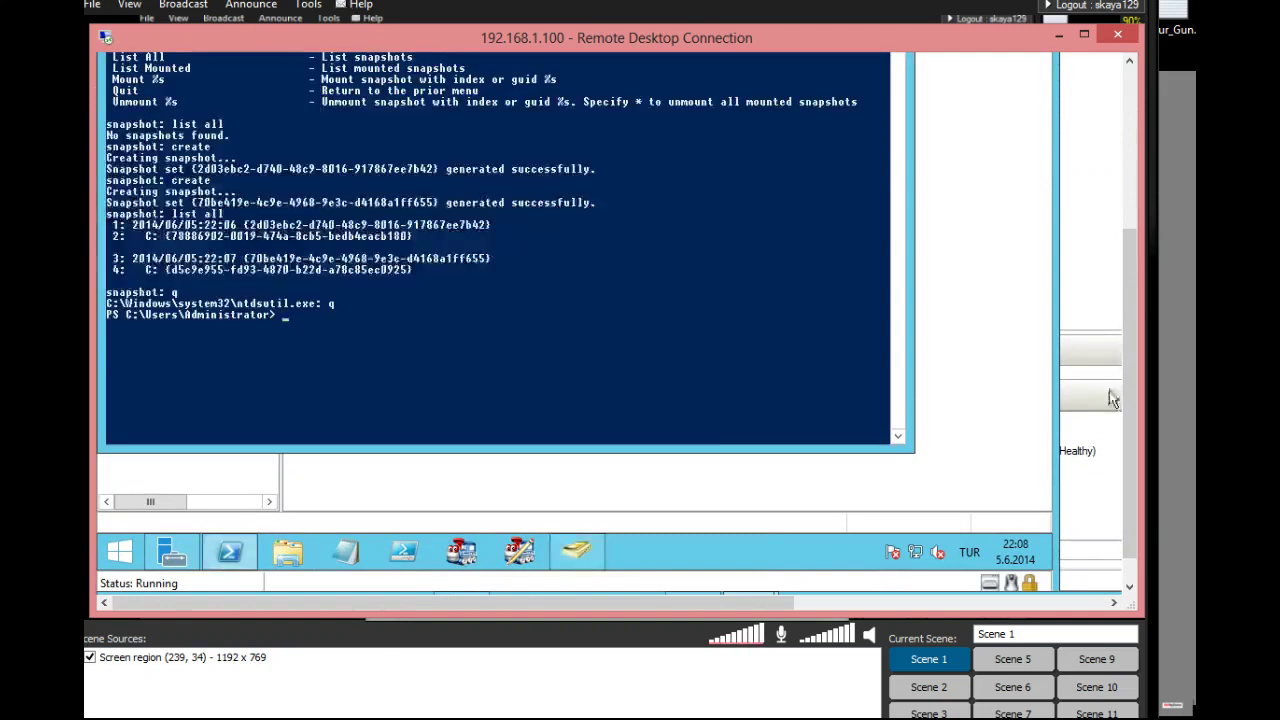
left_click_drag(1129, 420, 1143, 276)
type("cls")
key("Return")
type("NT")
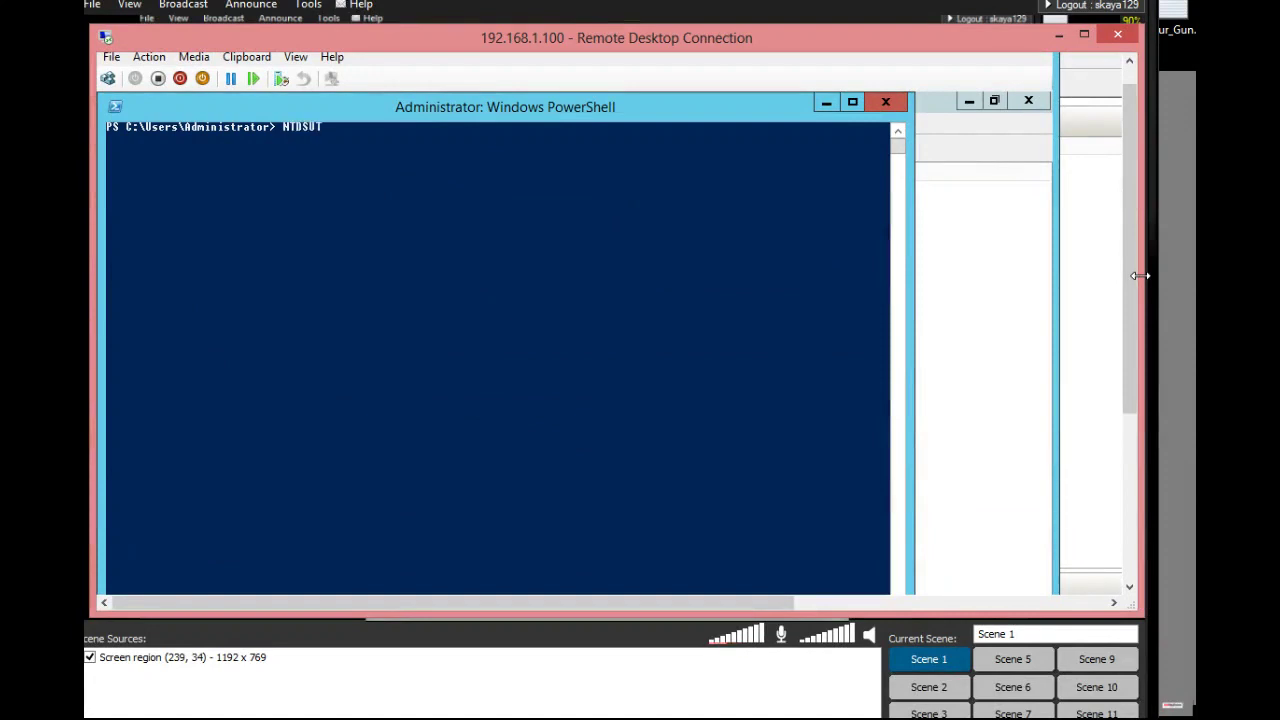
type("DSUTIL")
key("Return")
Activate the NTDS instance, enter the snapshot context and list all snapshots.
type("activate inst")
type("activate instance NTDS")
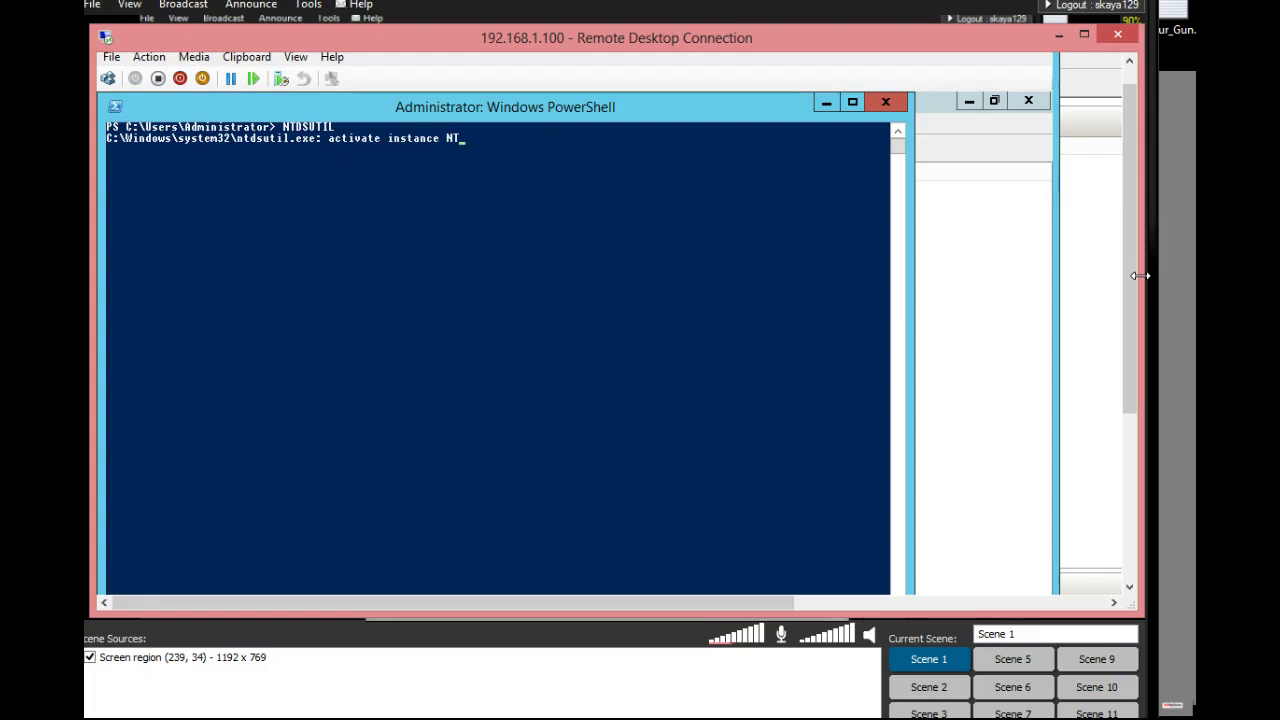
key("Return")
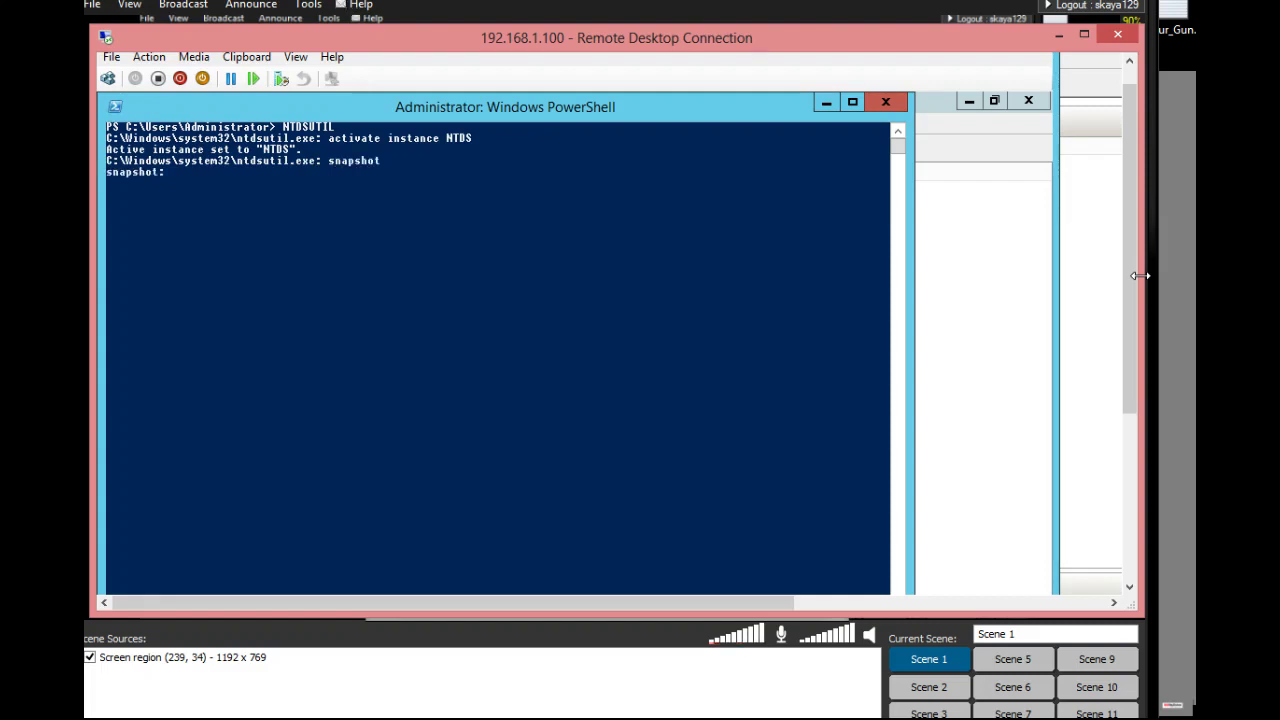
key("Return")
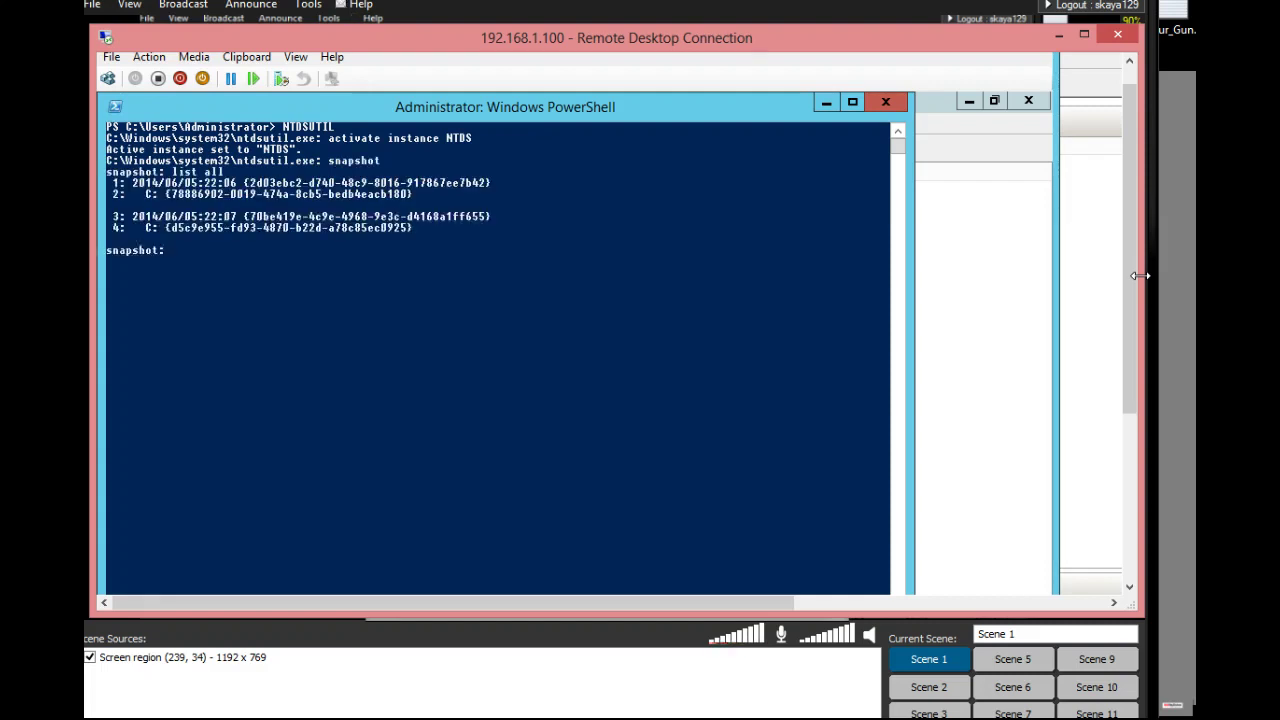
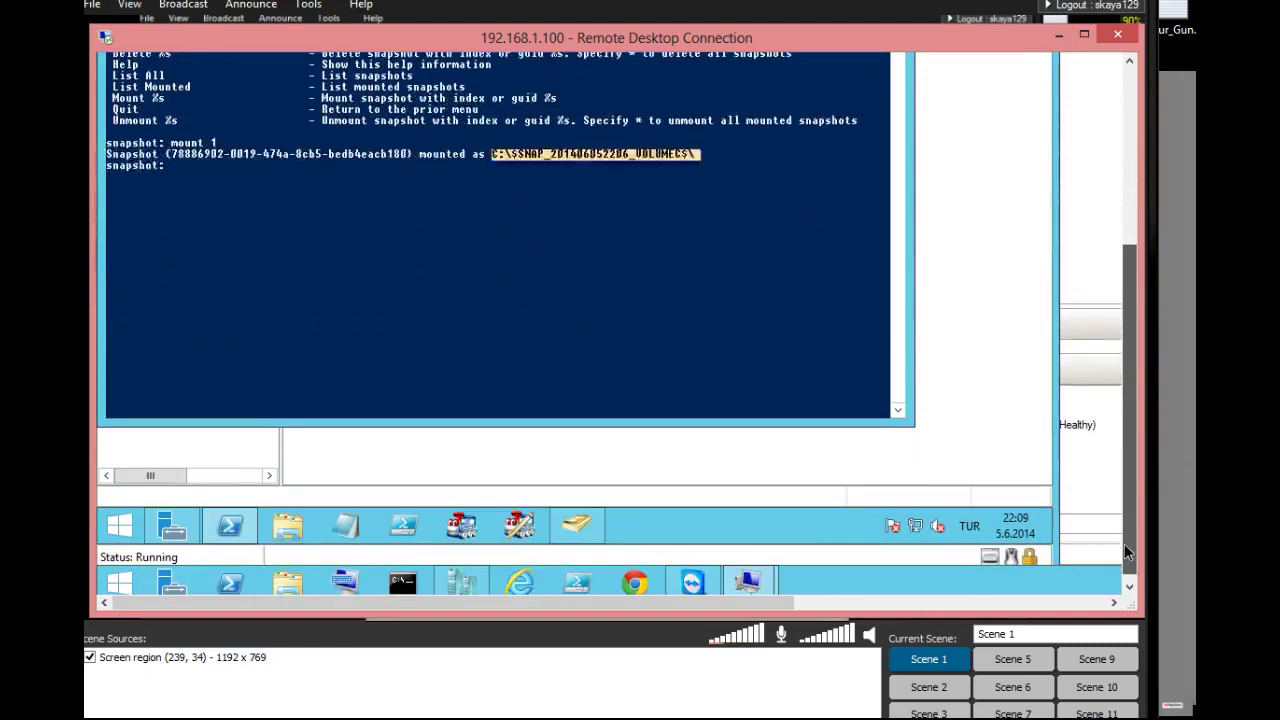
key("super+e")
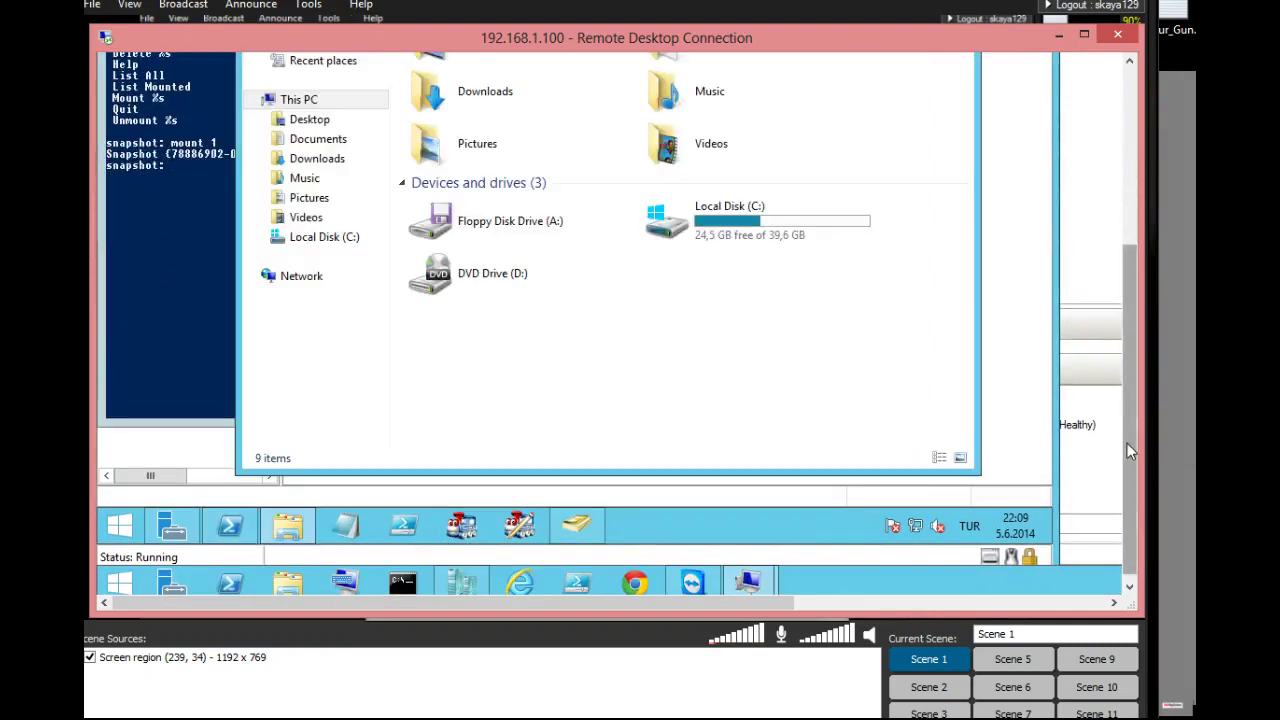
left_click_drag(1127, 443, 1006, 363)
double_click(743, 408)
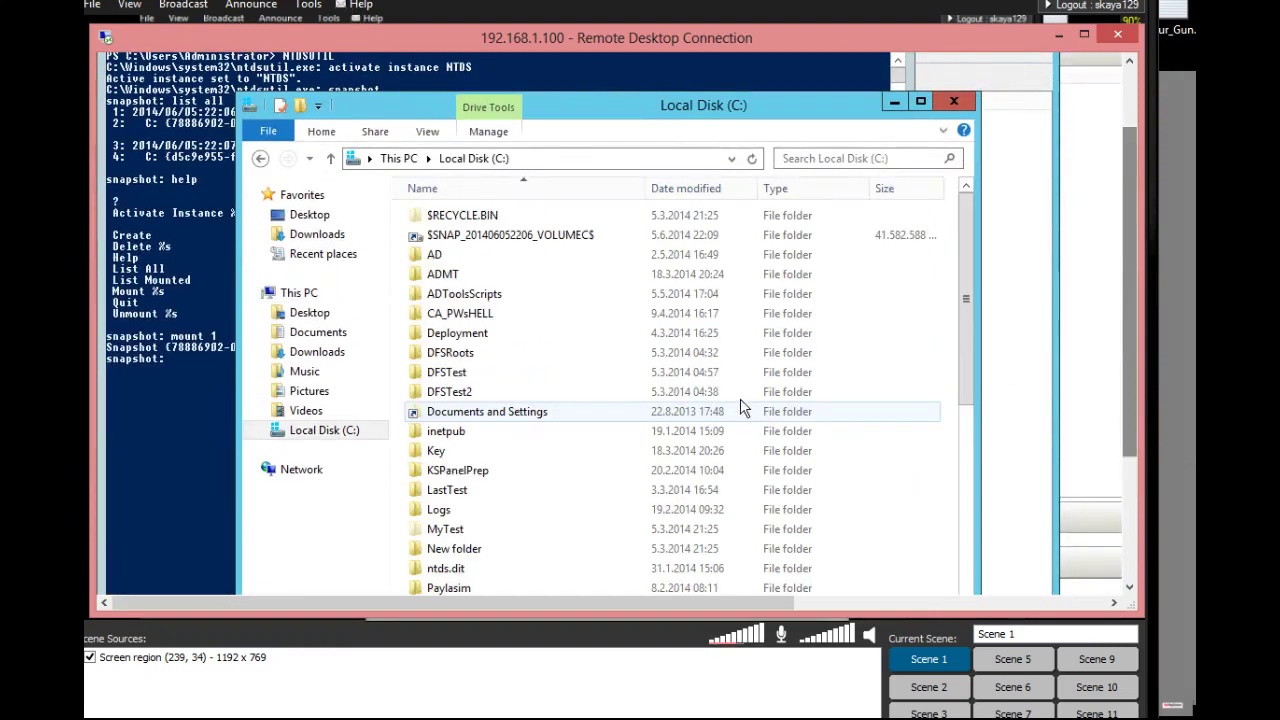
left_click(497, 243)
double_click(497, 243)
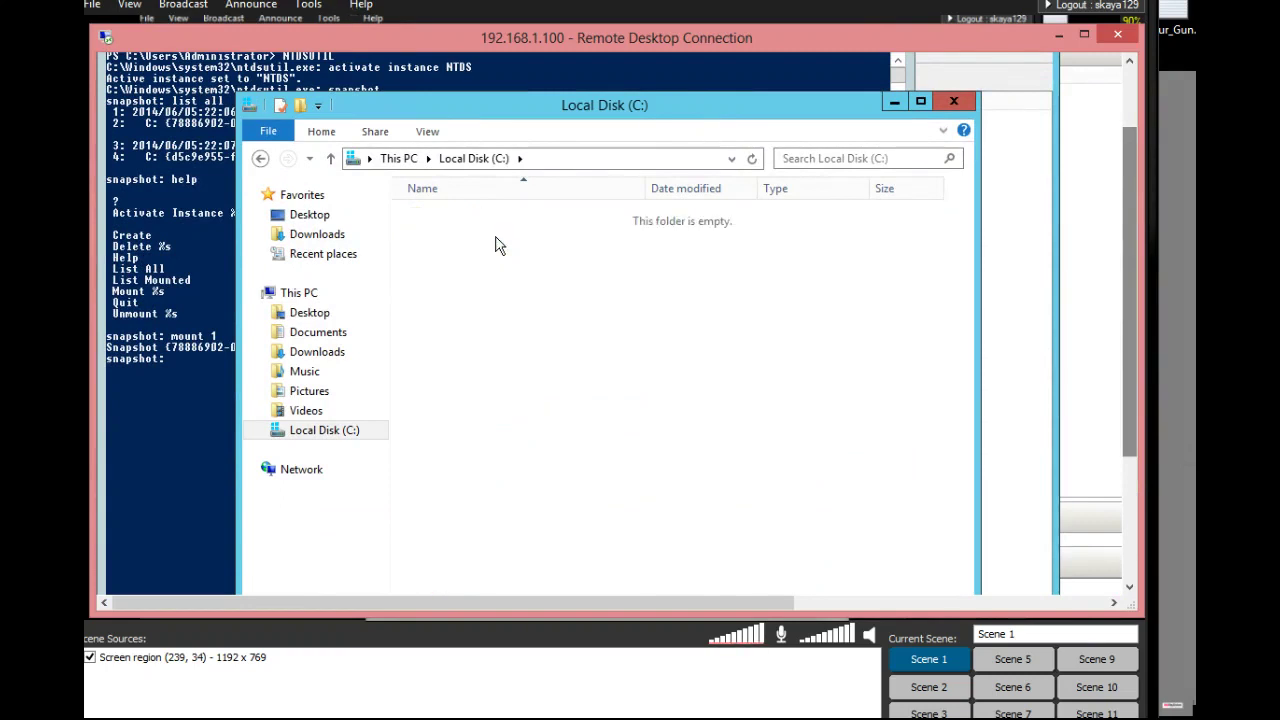
scroll(958, 367, "down", 6)
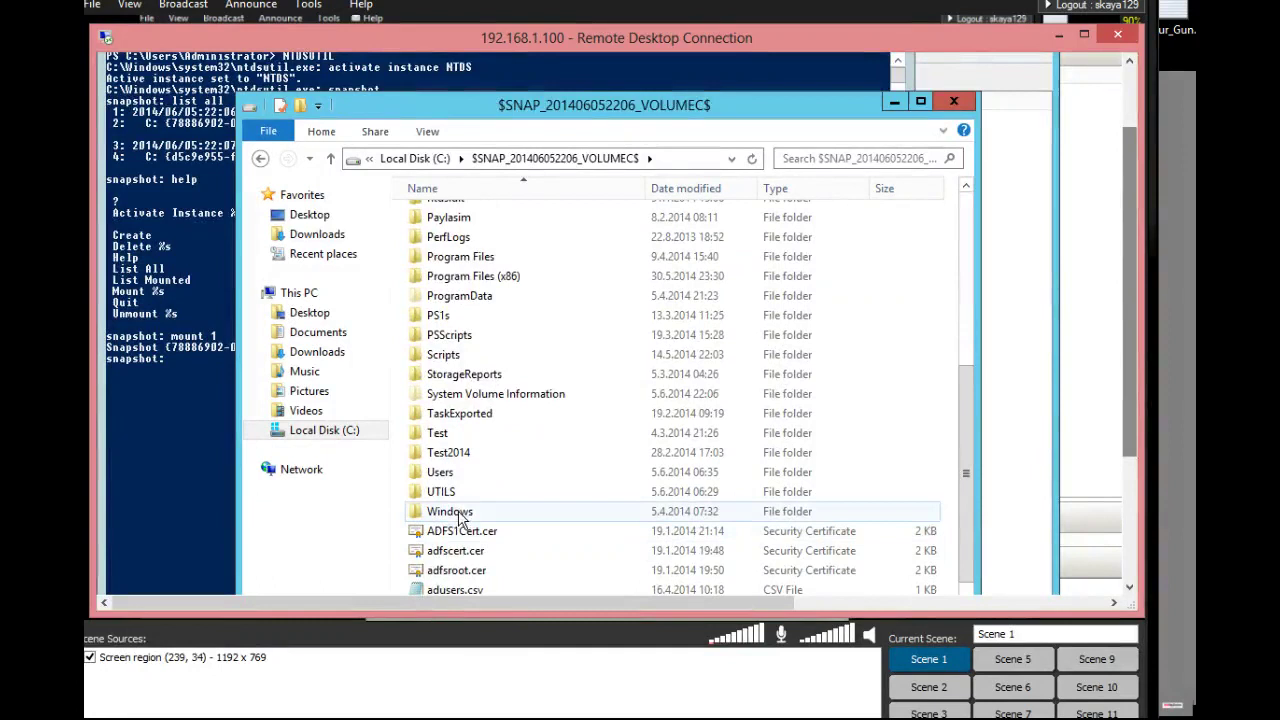
double_click(465, 511)
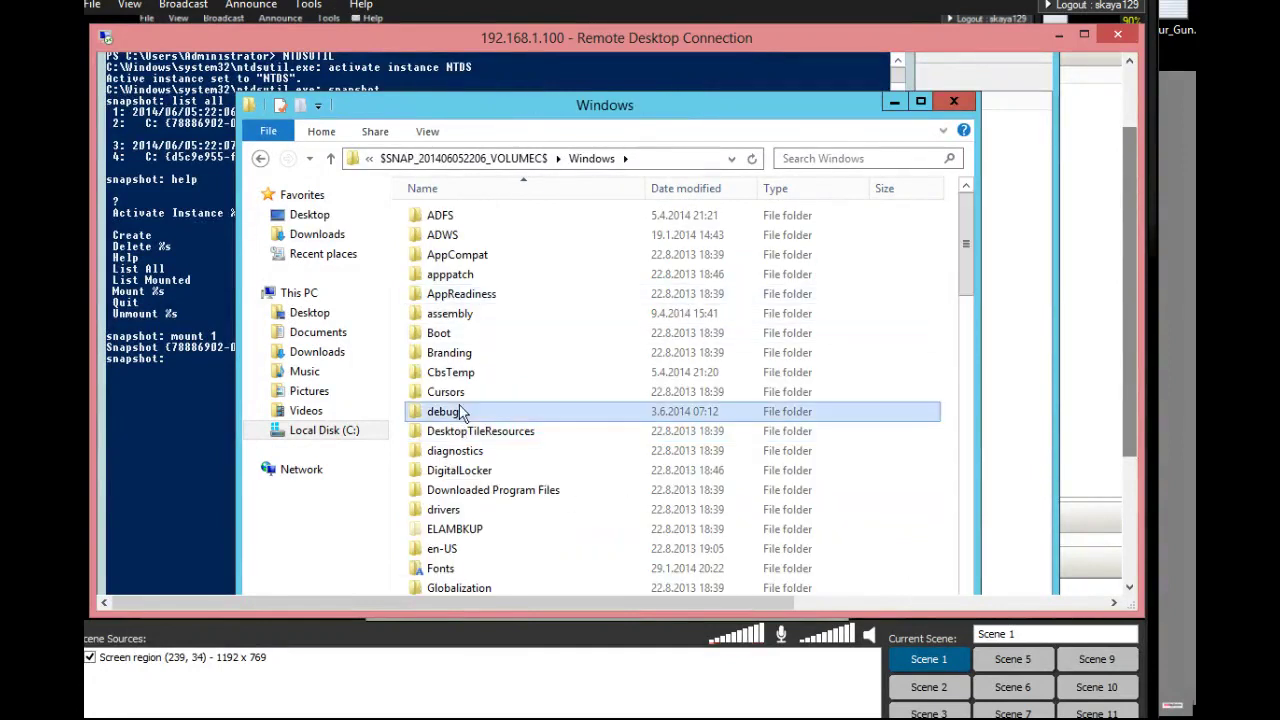
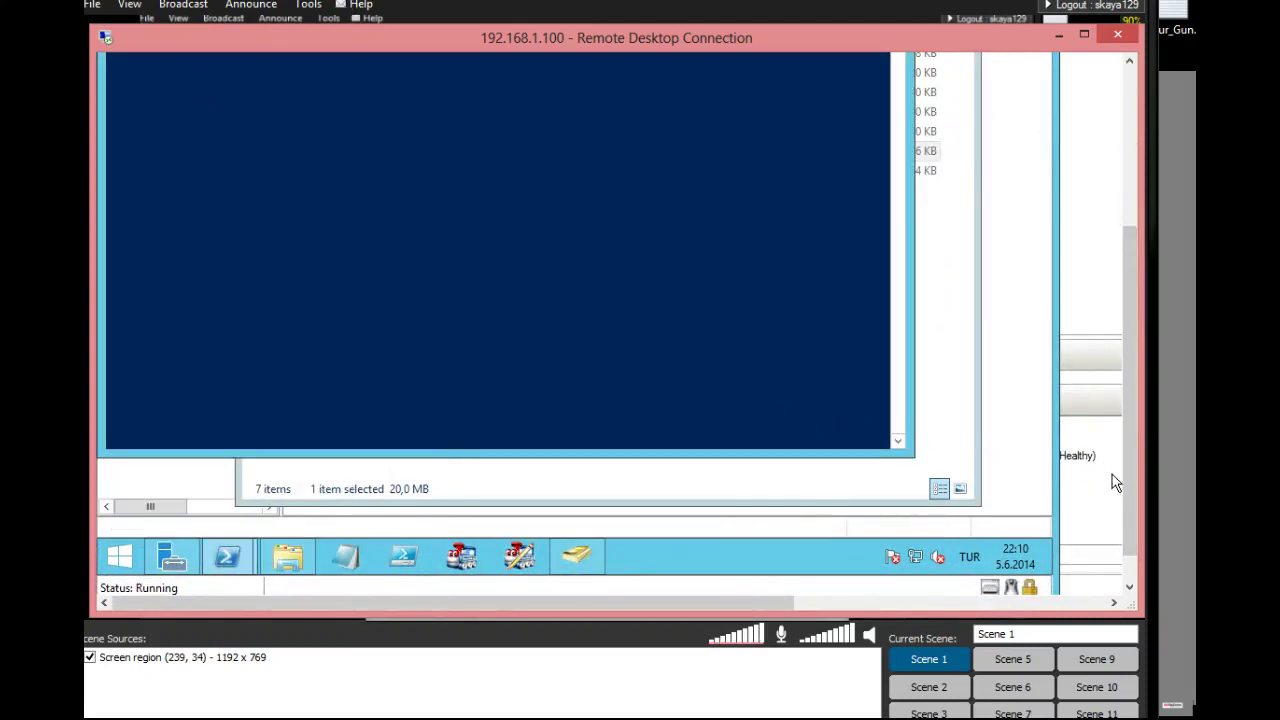
Start a CMD session in the new PowerShell console and clear the screen.
left_click_drag(1125, 489, 1105, 340)
type("C")
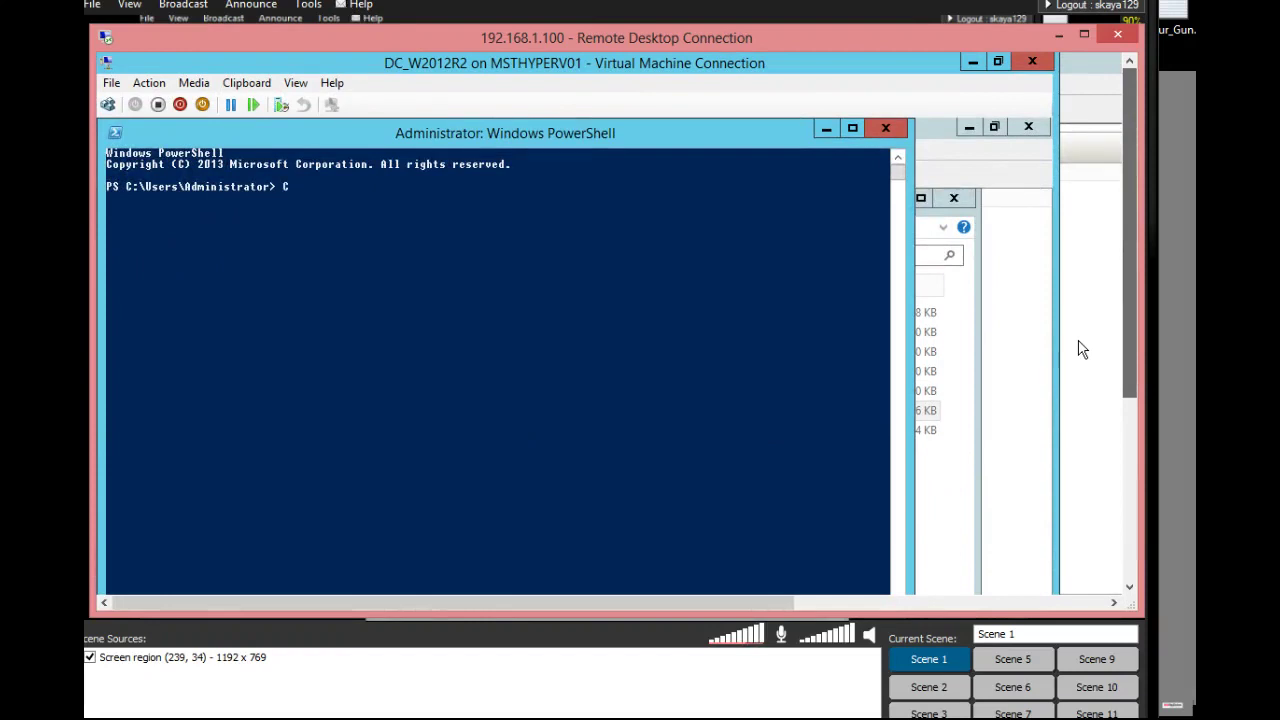
type("MD")
key("Return")
type("c")
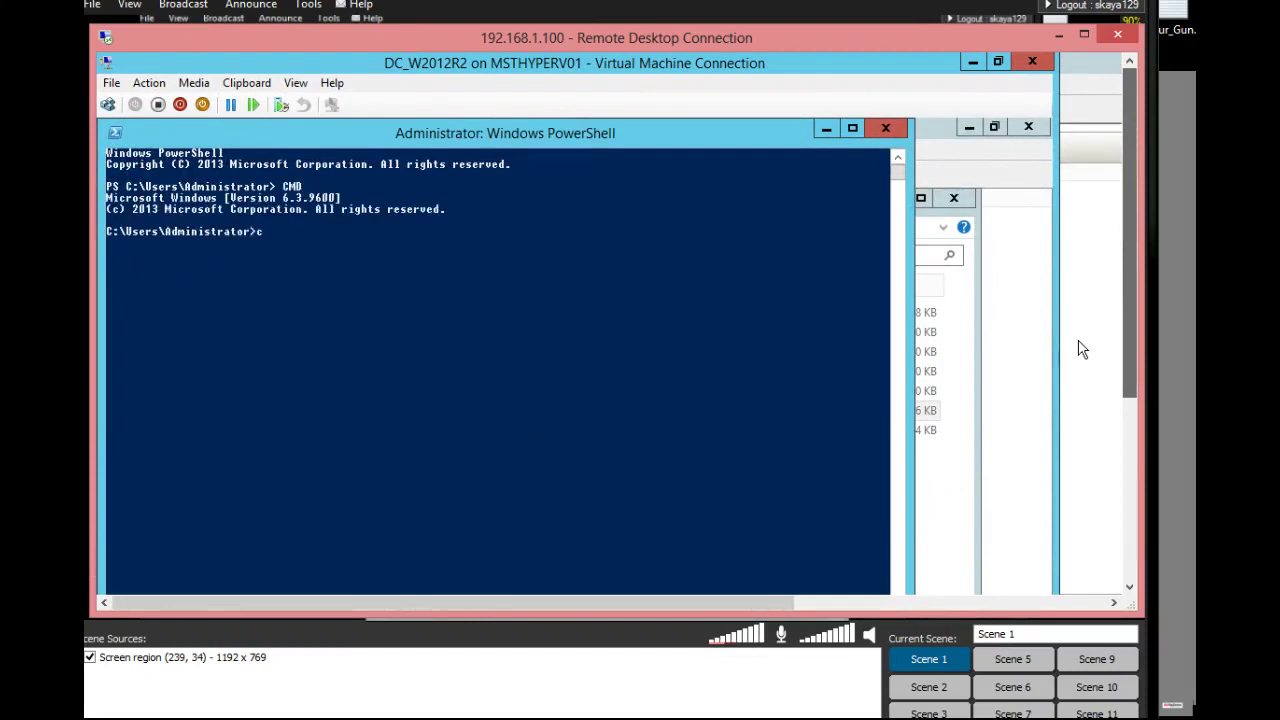
type("ls")
key("Return")
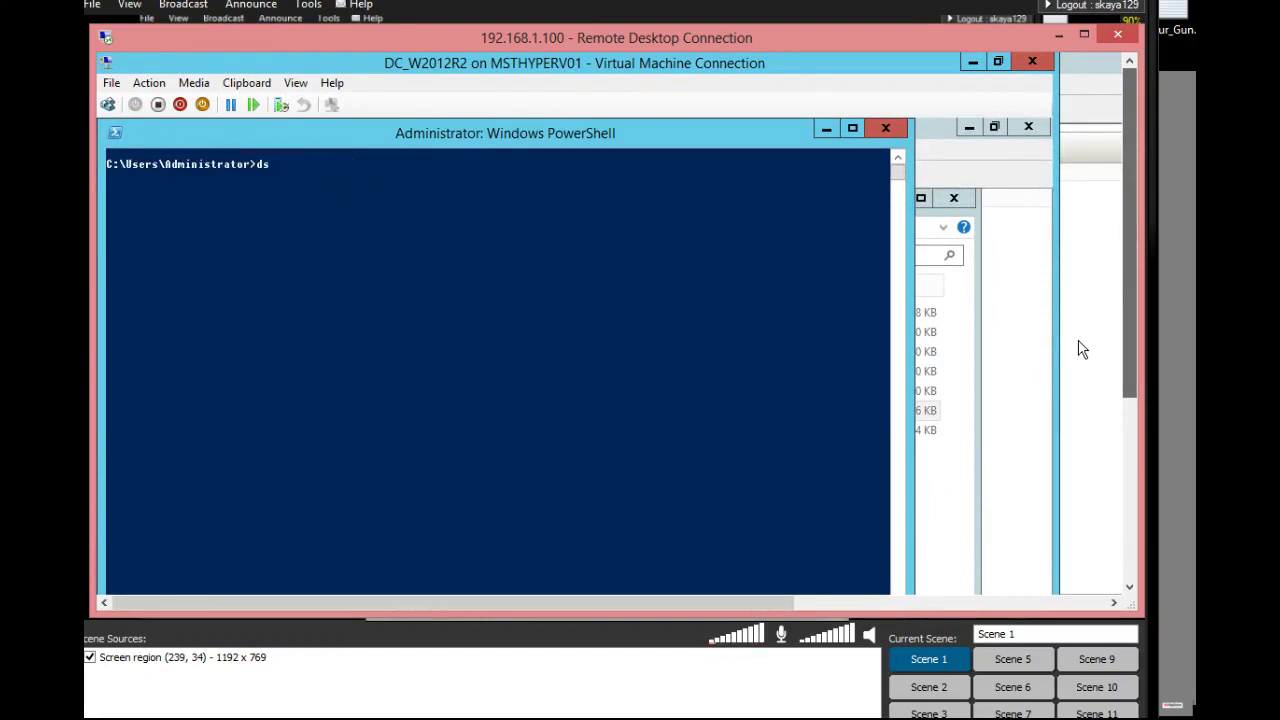
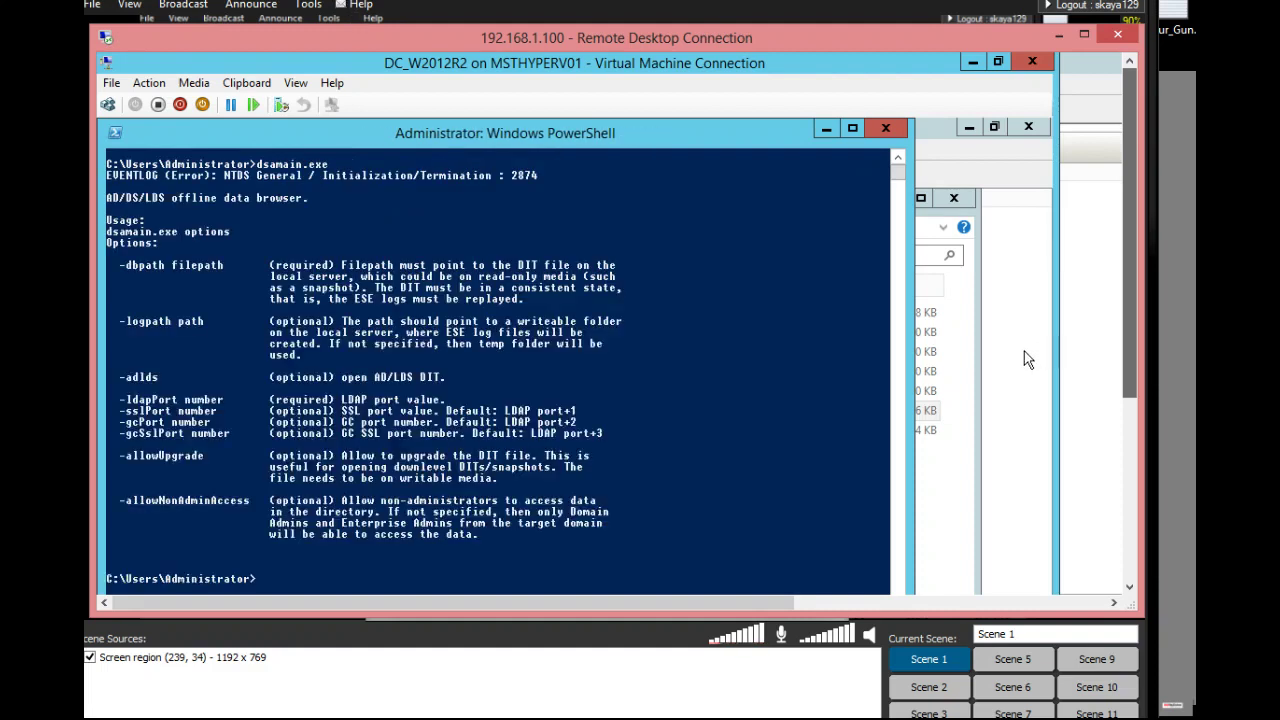
key("Up")
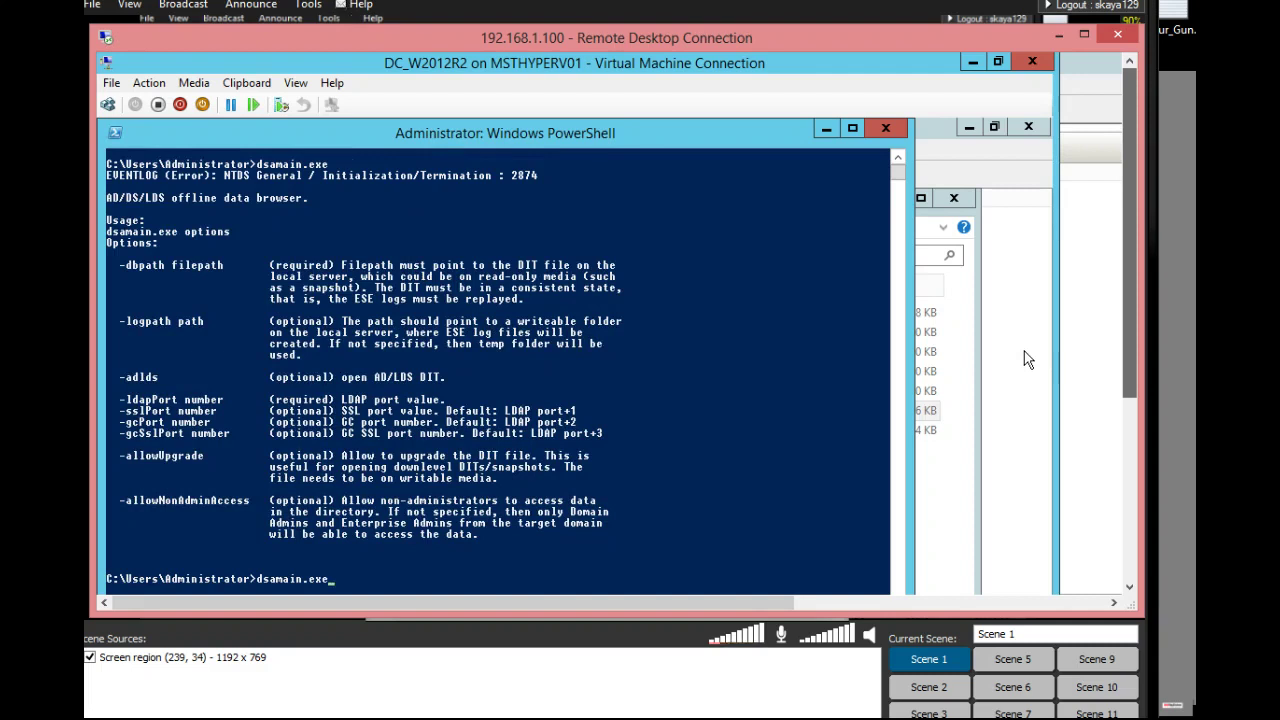
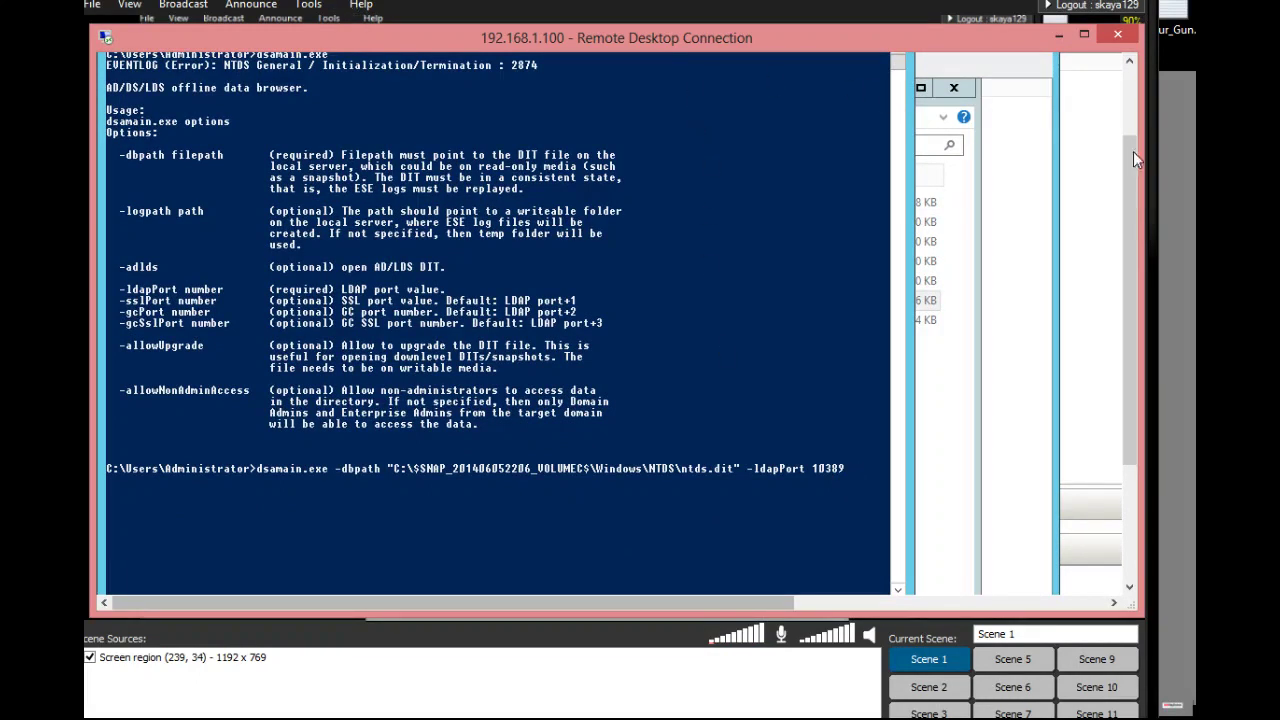
scroll(1126, 165, "up", 3)
scroll(1082, 183, "down", 1)
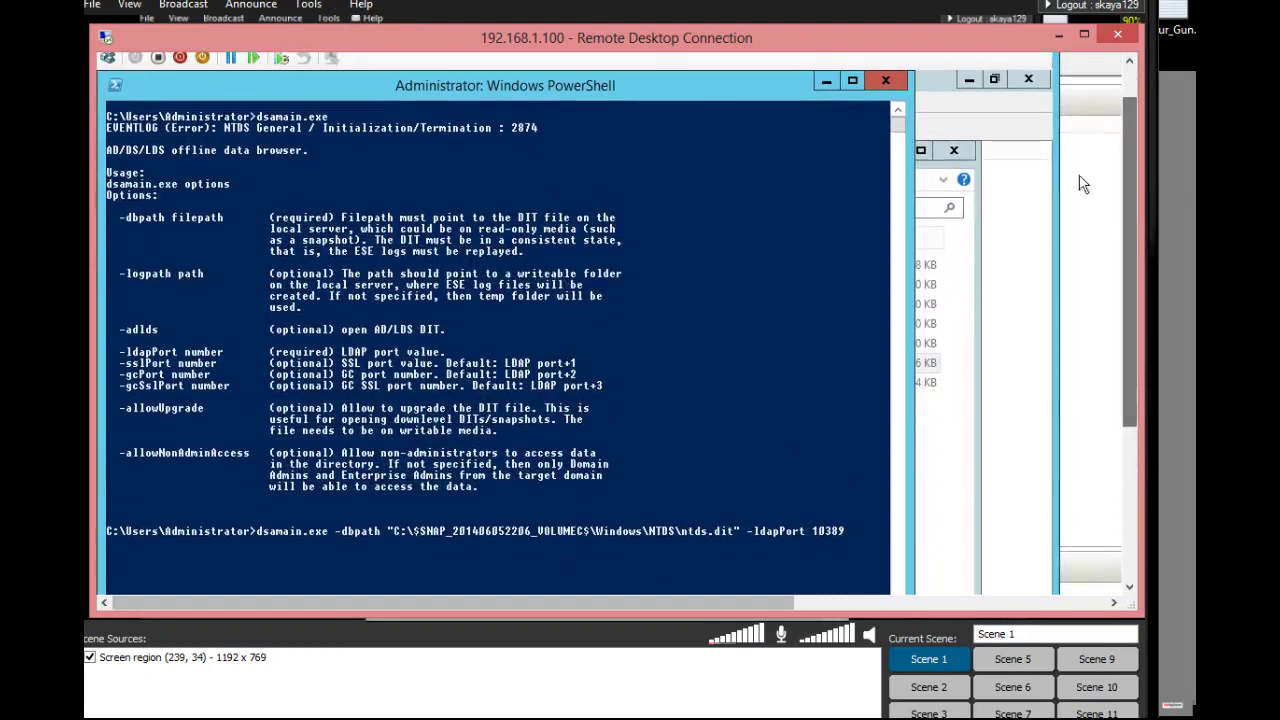
key("Return")
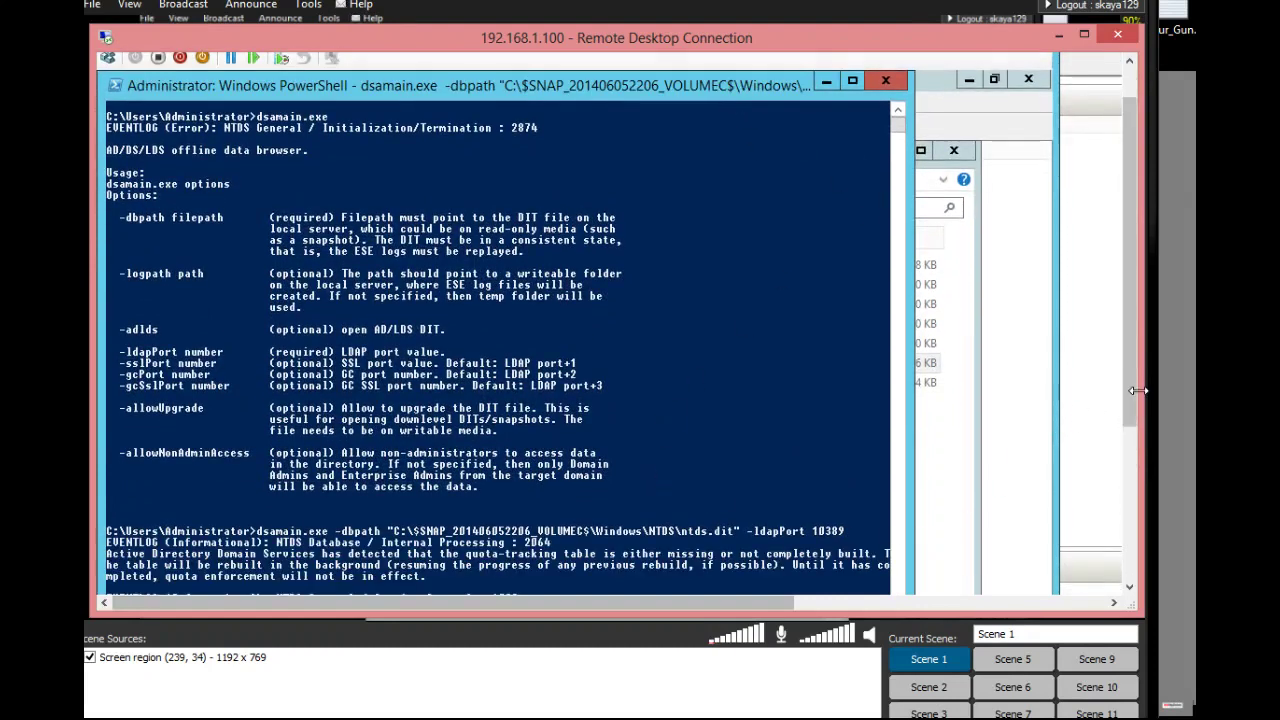
left_click_drag(1135, 409, 1134, 534)
left_click_drag(127, 378, 503, 390)
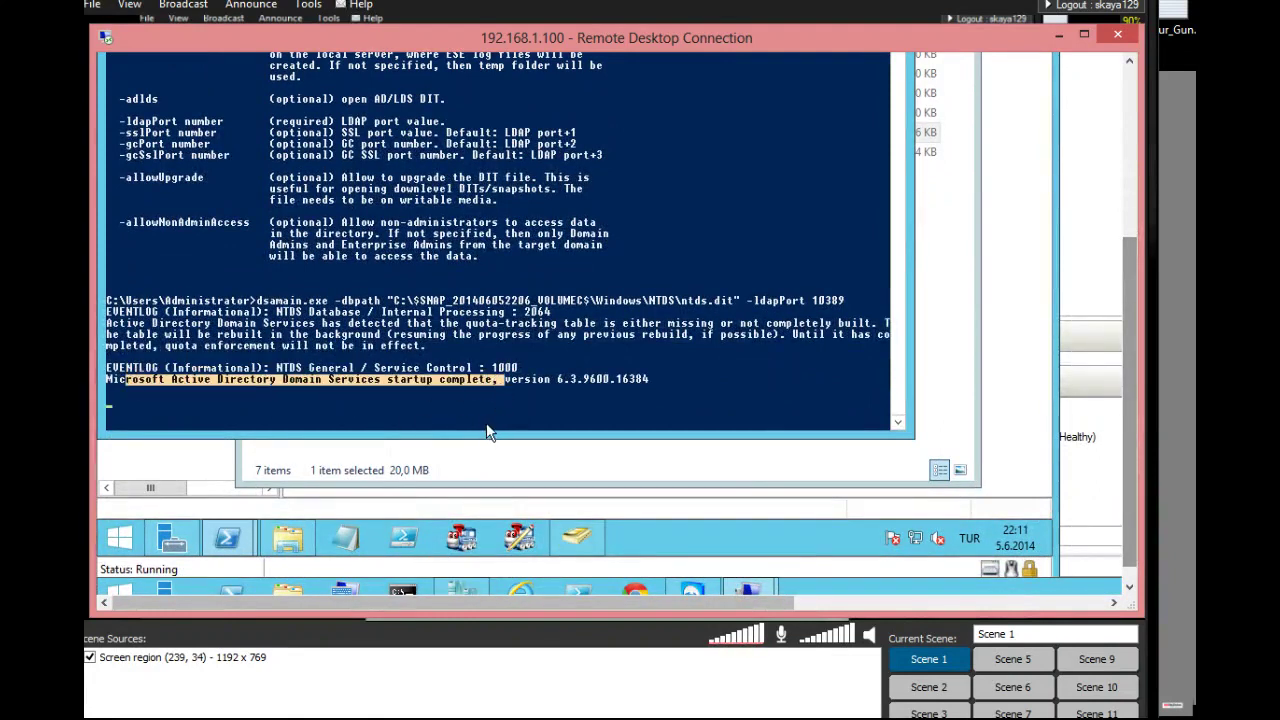
Switch to Active Directory Users and Computers and change its directory server to the instance MSTDC01:10389.
left_click(578, 537)
left_click_drag(1131, 475, 1120, 309)
right_click(228, 204)
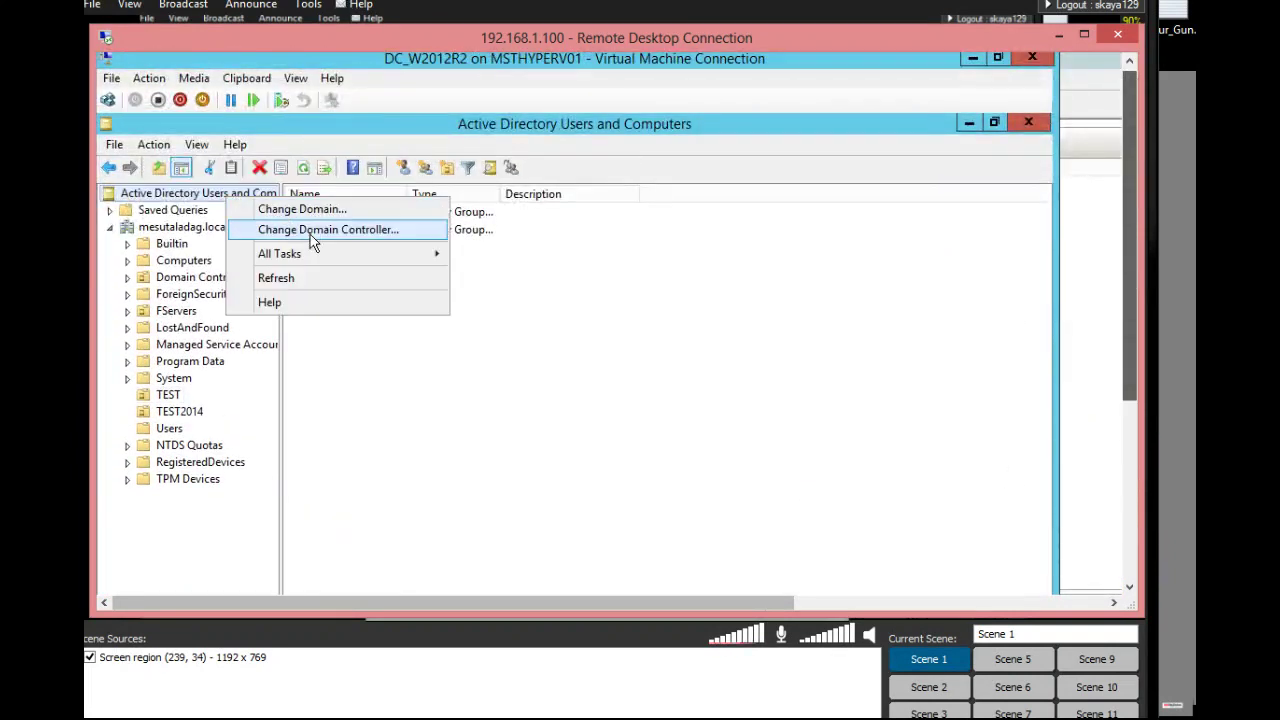
left_click(312, 234)
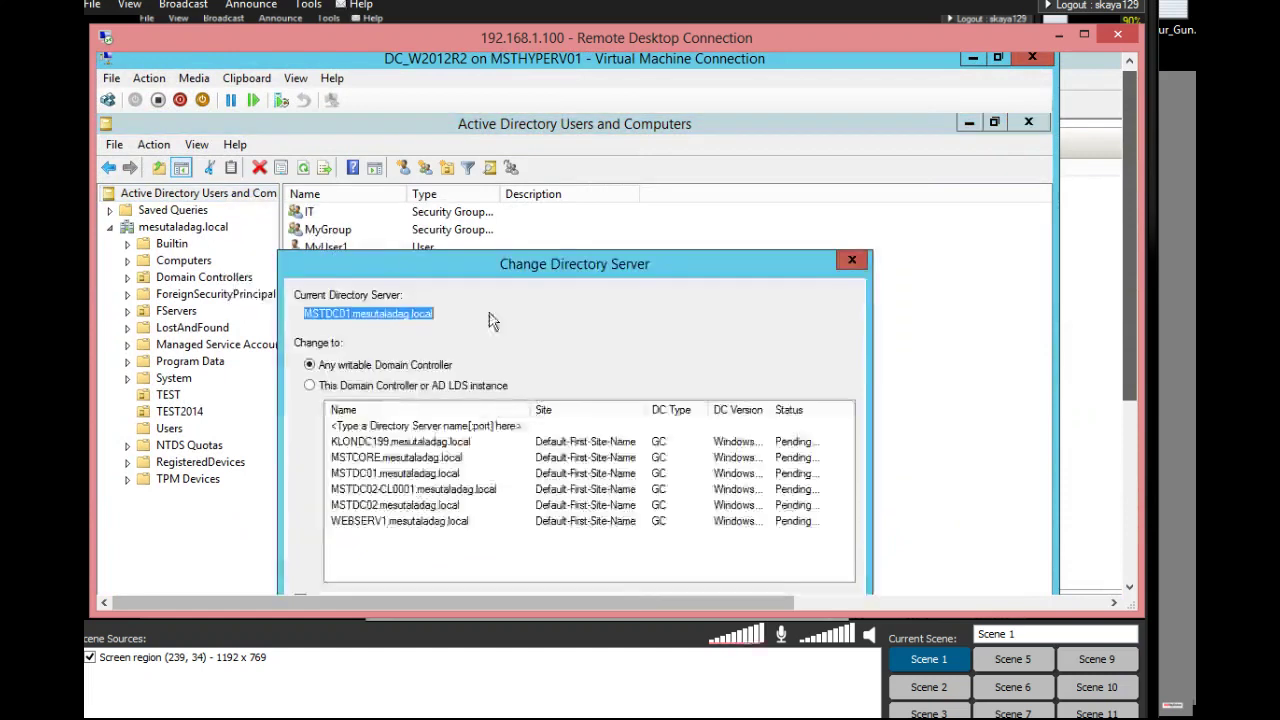
left_click(349, 426)
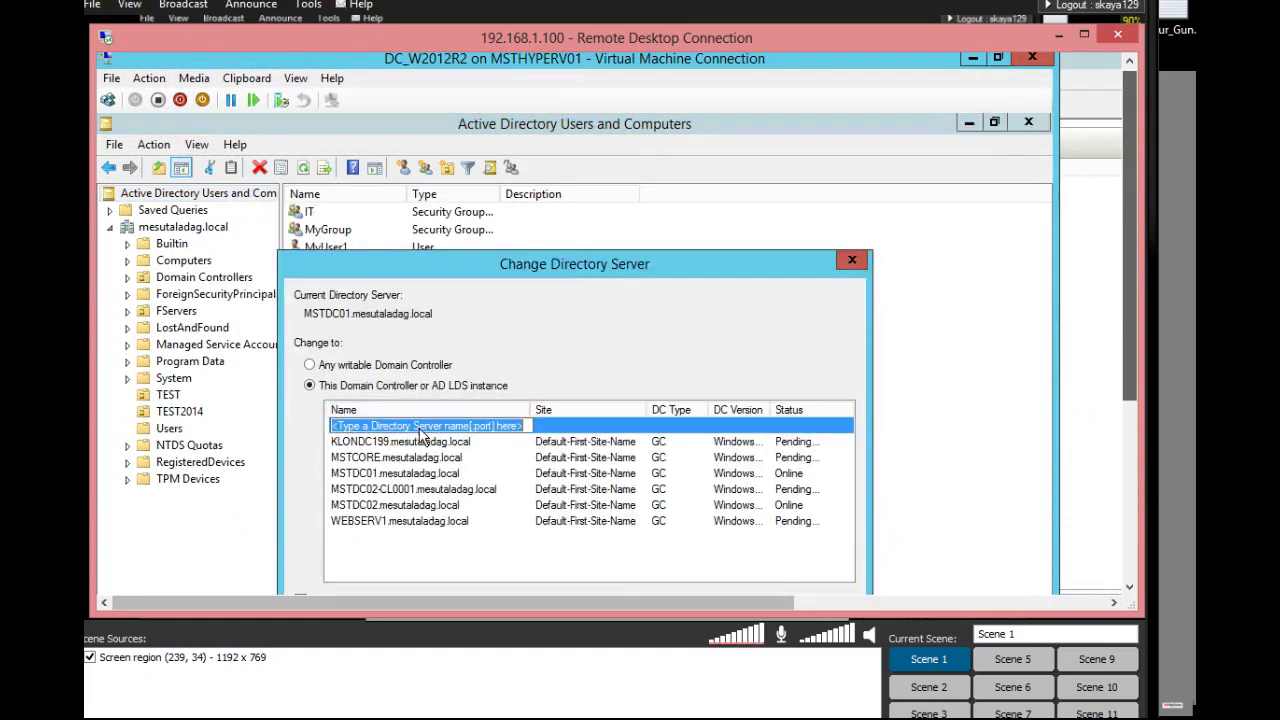
left_click_drag(536, 428, 255, 428)
key("BackSpace")
type("MSTDC01:")
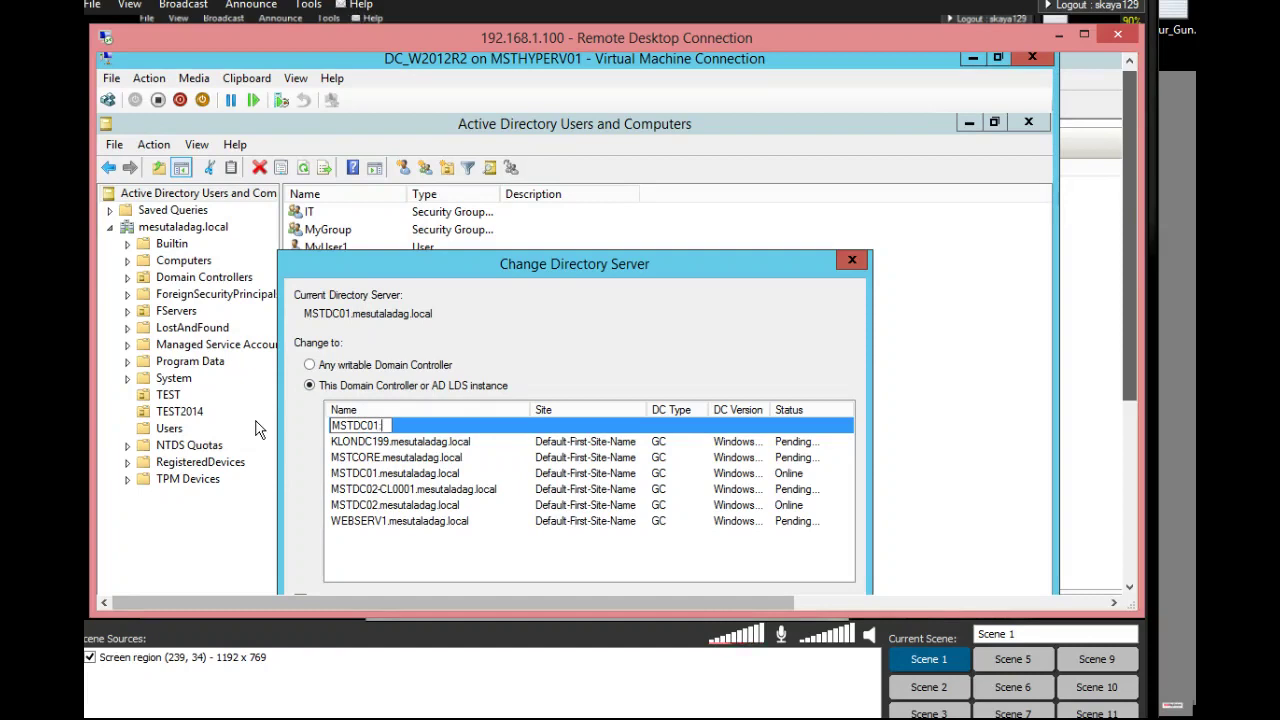
type("10389")
key("Return")
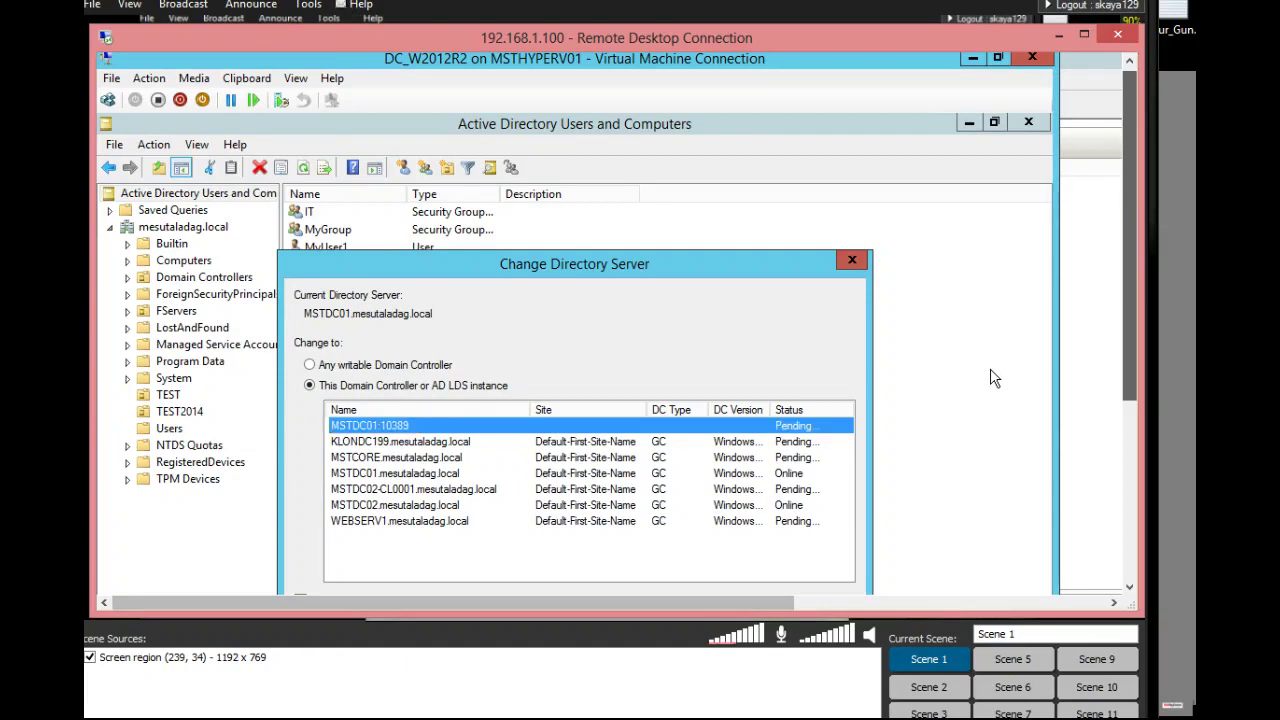
left_click_drag(1129, 377, 1129, 460)
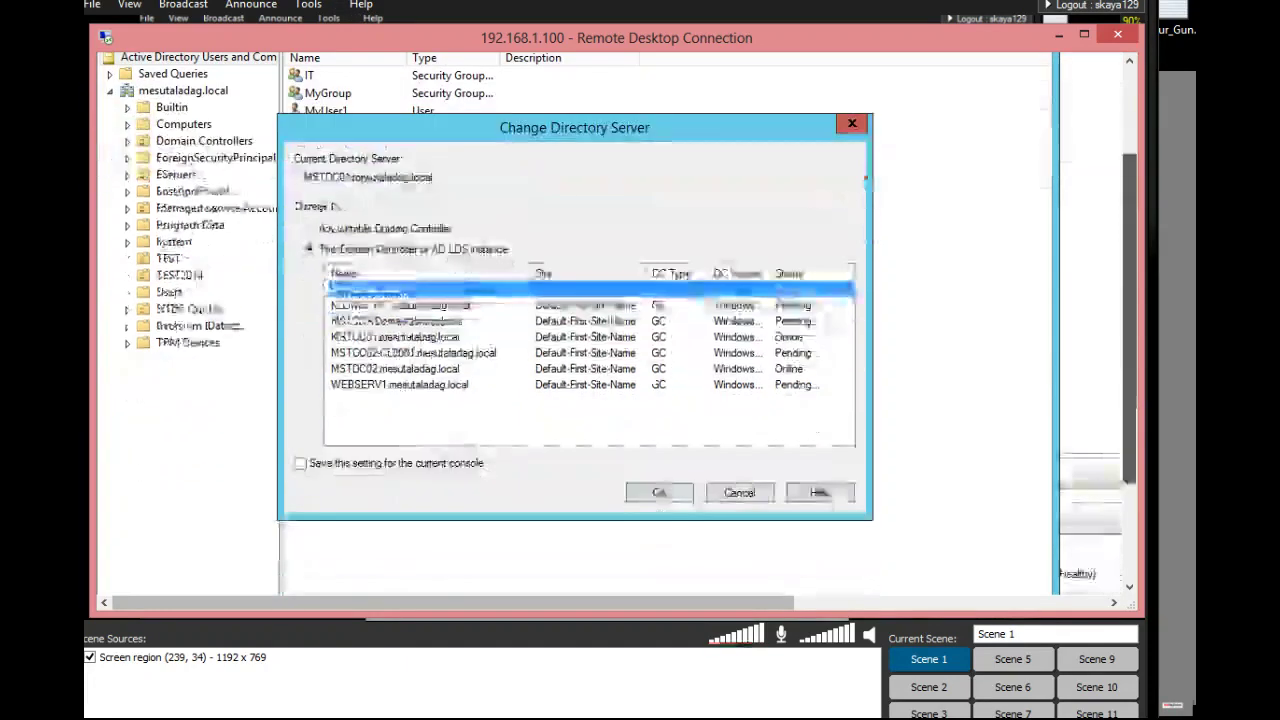
left_click(638, 490)
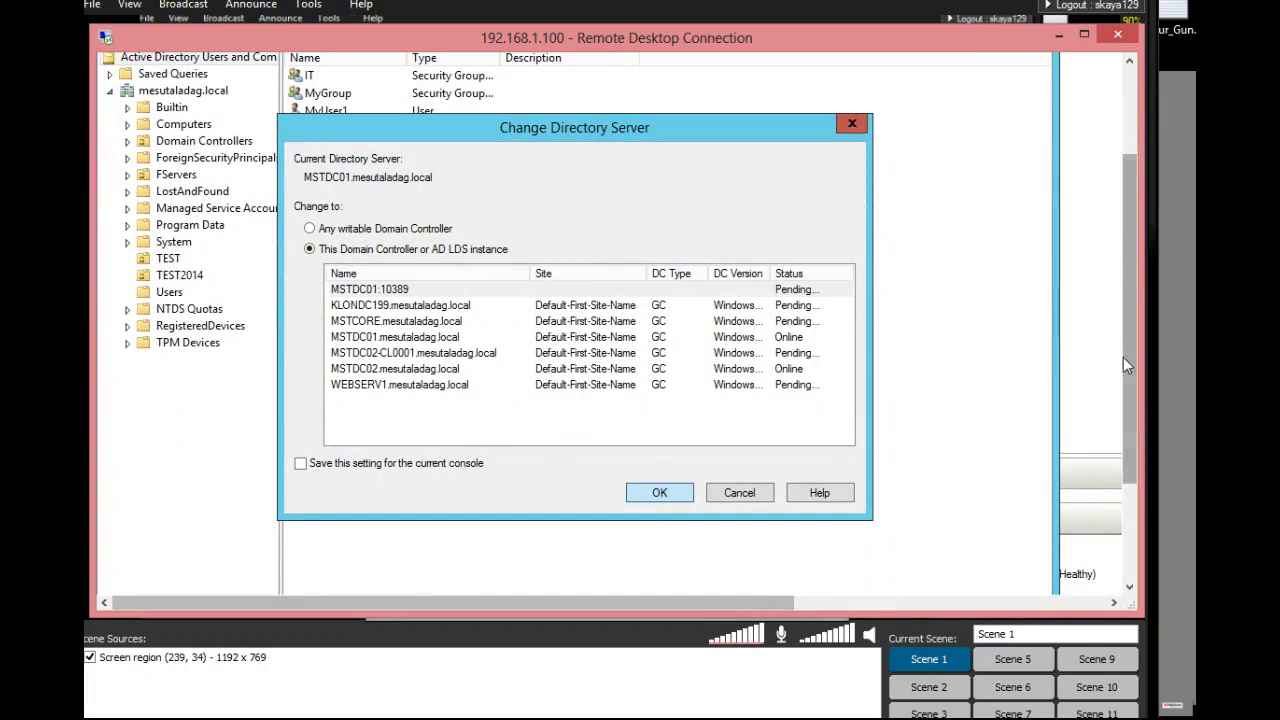
Expand mesutaladag.local, check the Demo user in the snapshot's TEST organizational unit, and close the console.
left_click_drag(1125, 379, 1120, 308)
left_click(111, 201)
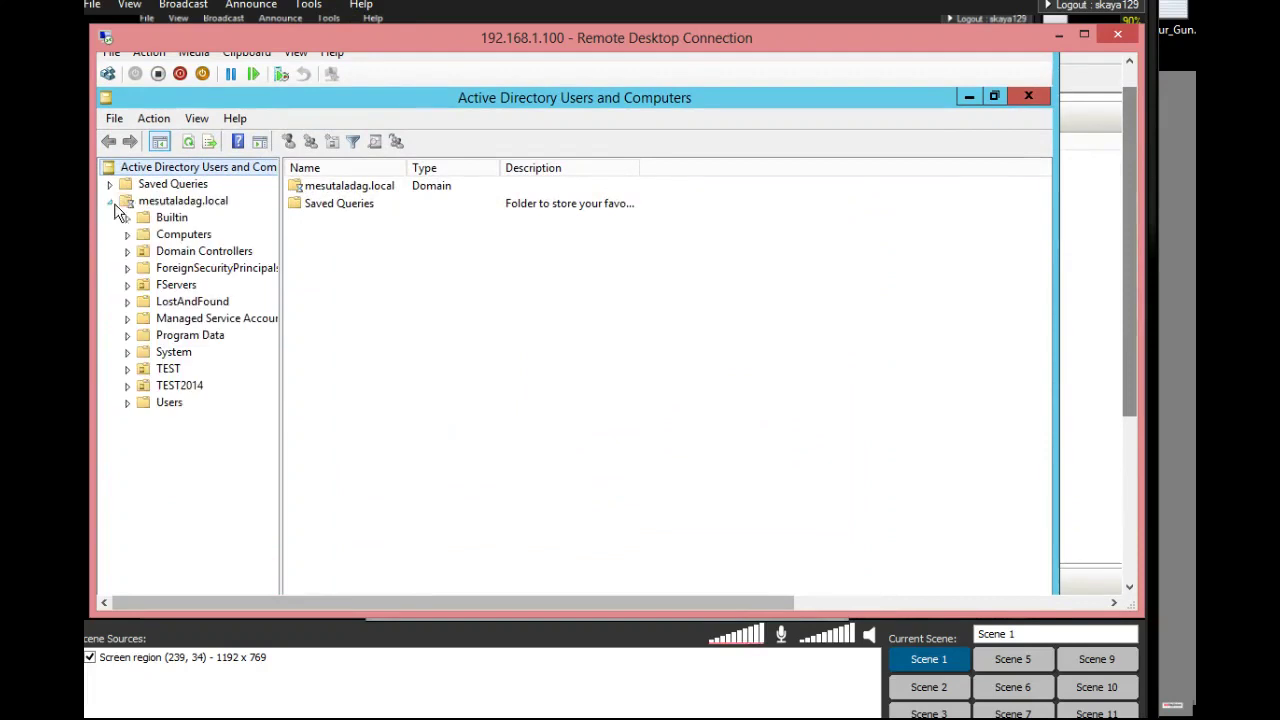
left_click(168, 369)
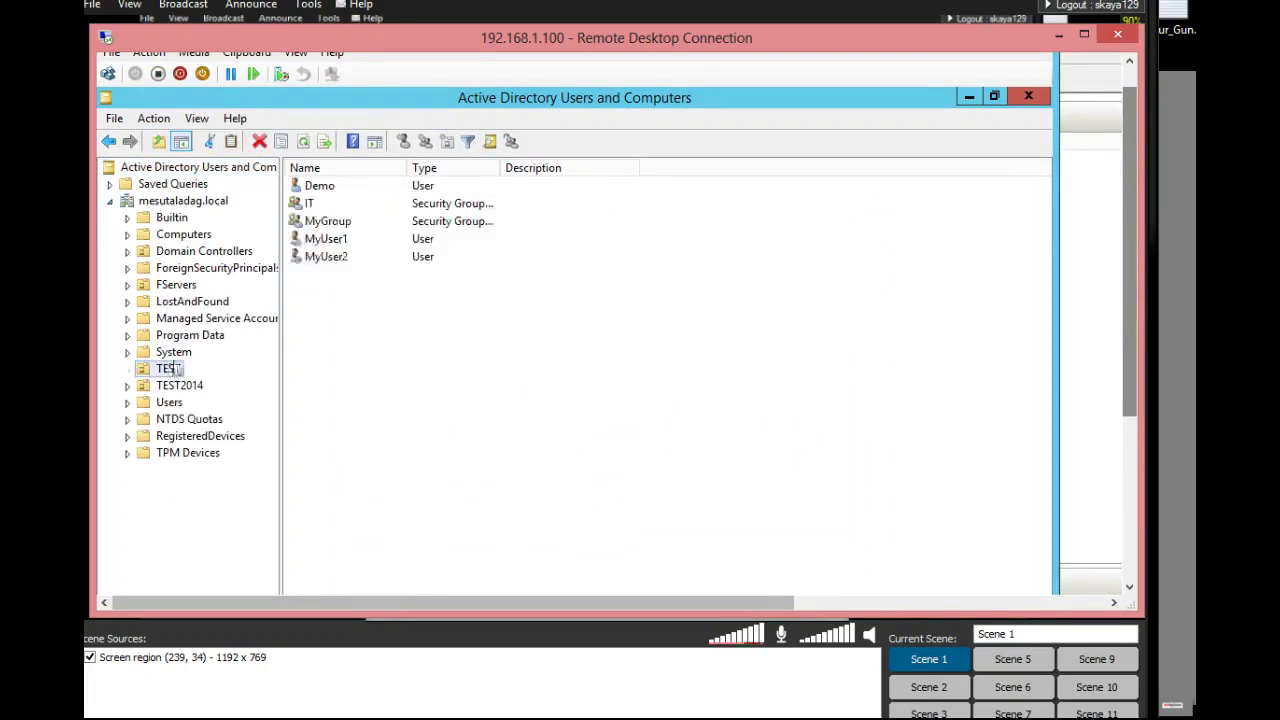
left_click(318, 186)
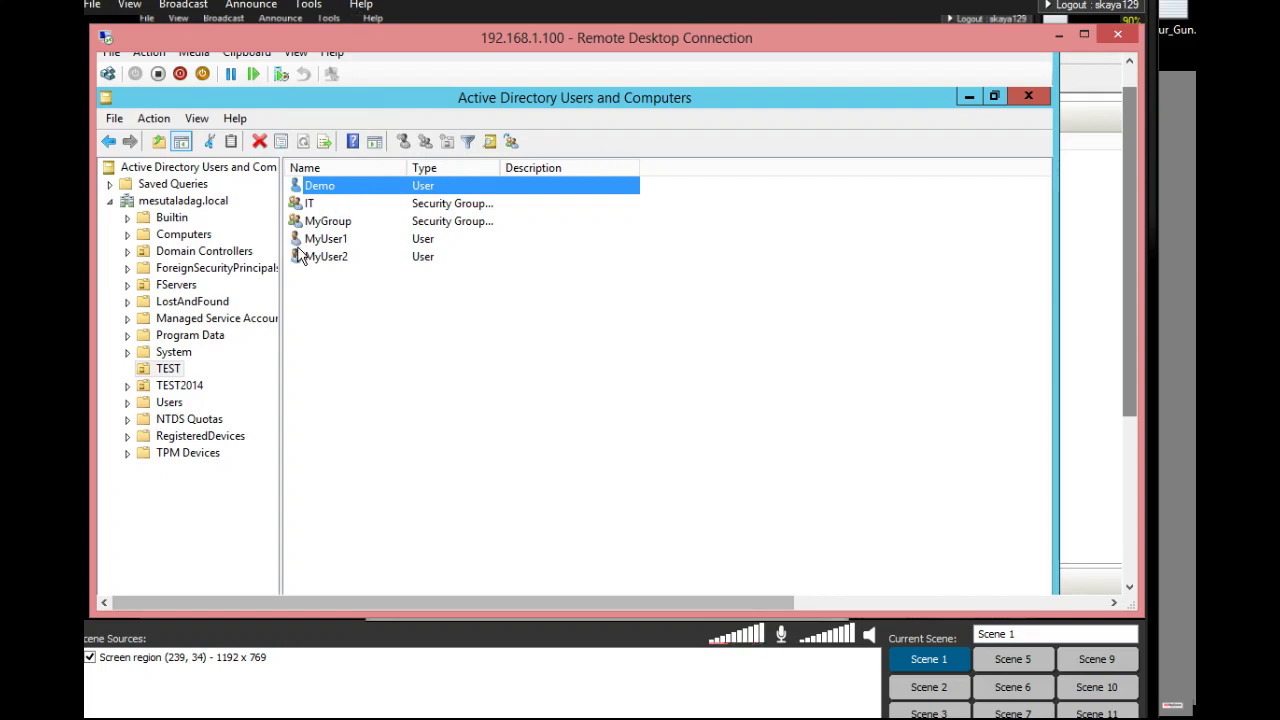
left_click(1026, 103)
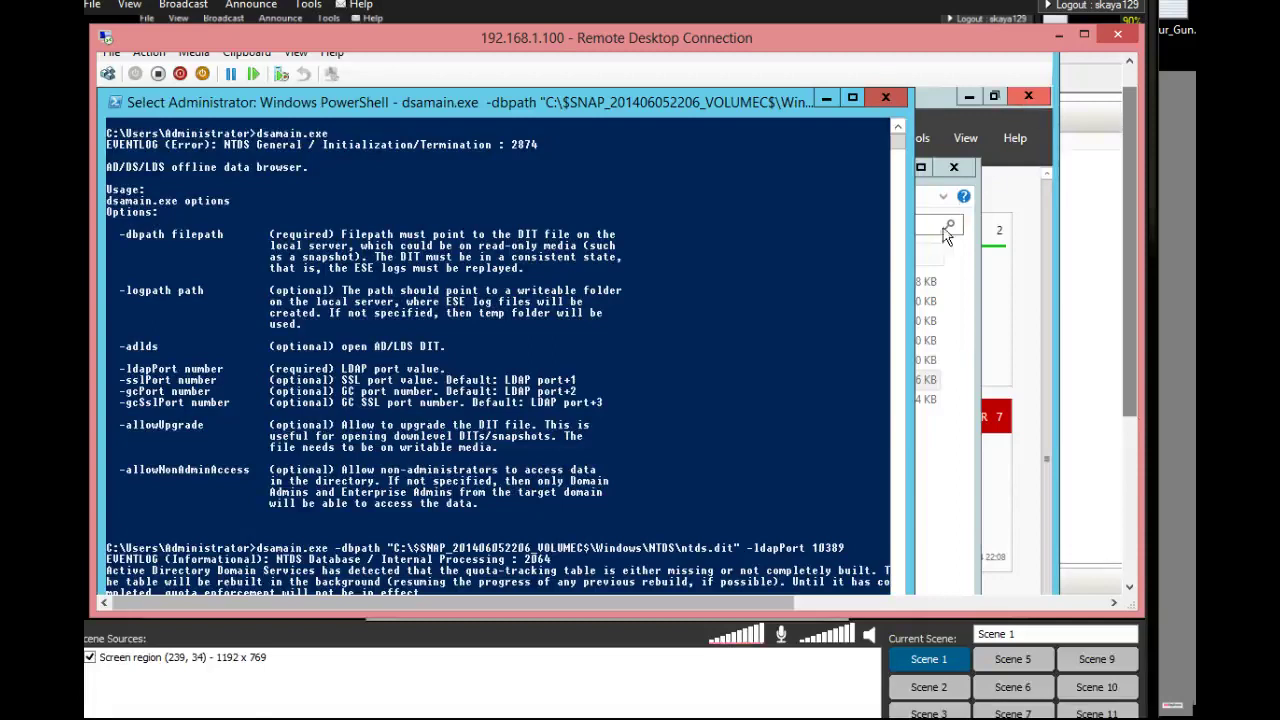
Stop the running dsamain.exe instance in its PowerShell console.
left_click_drag(1125, 381, 1125, 463)
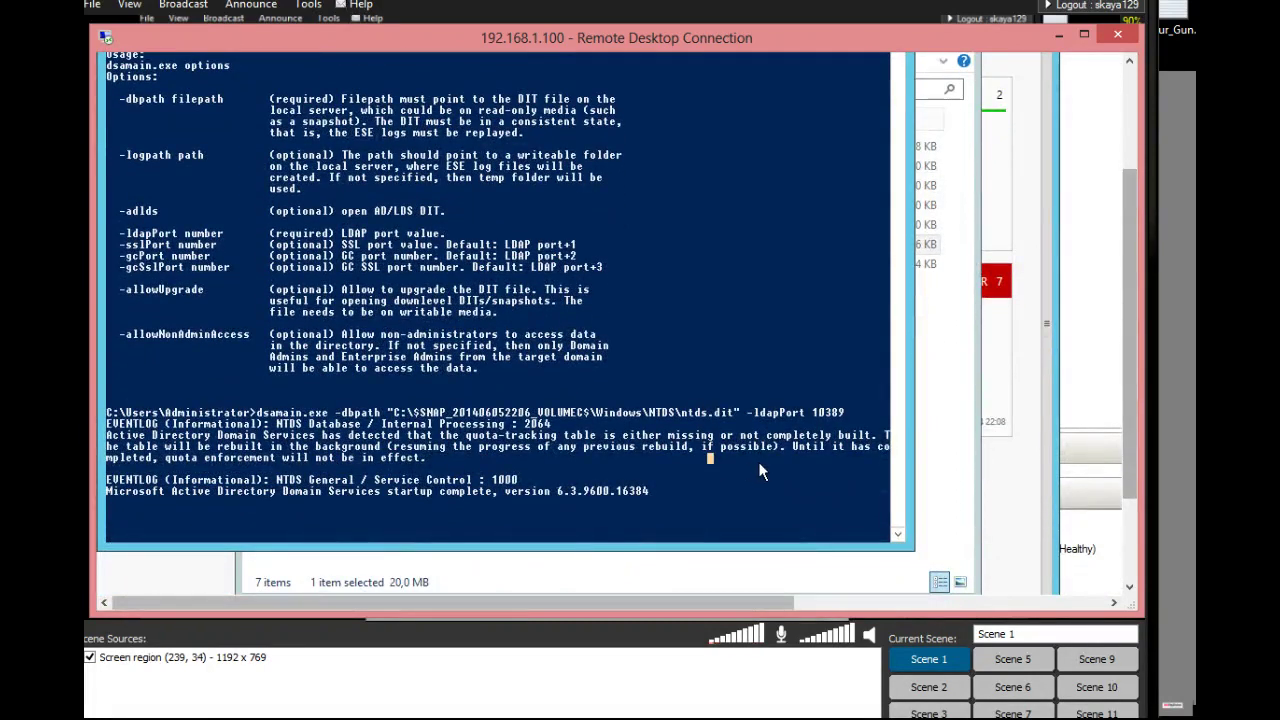
key("ctrl+c")
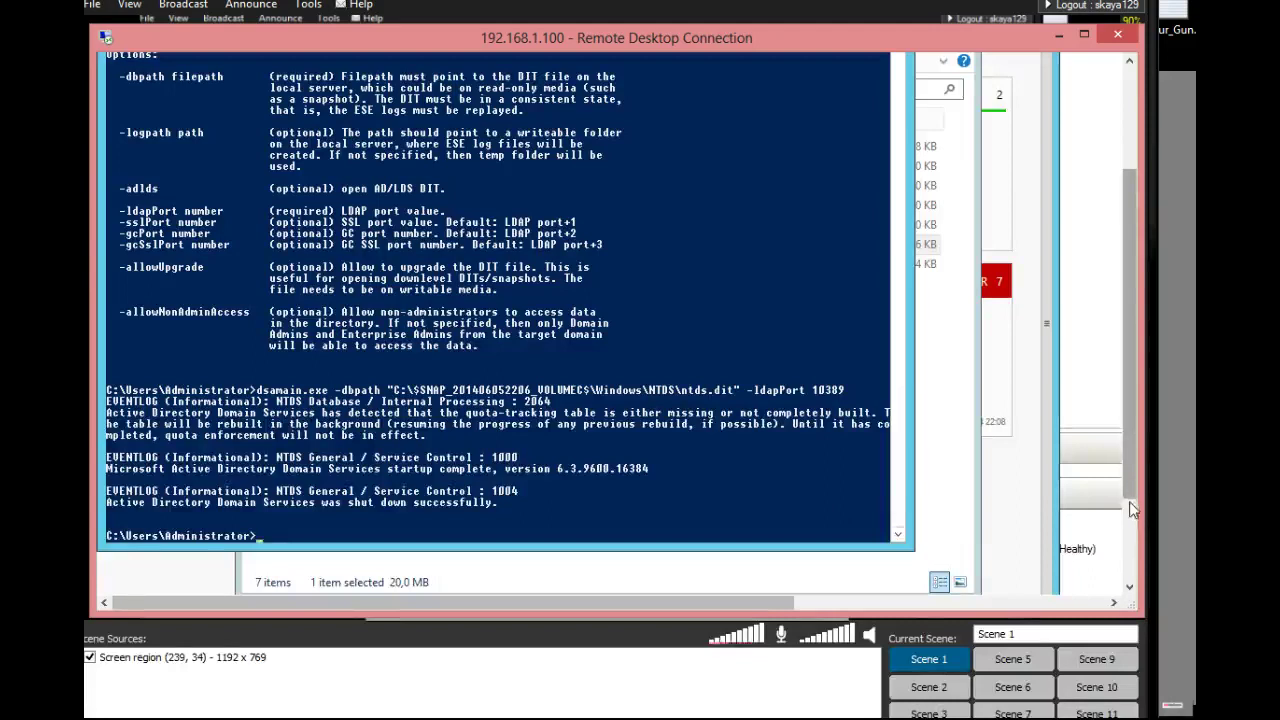
Go back in File Explorer from the snapshot's NTDS folder to the root of Local Disk (C:).
left_click_drag(1129, 501, 1127, 552)
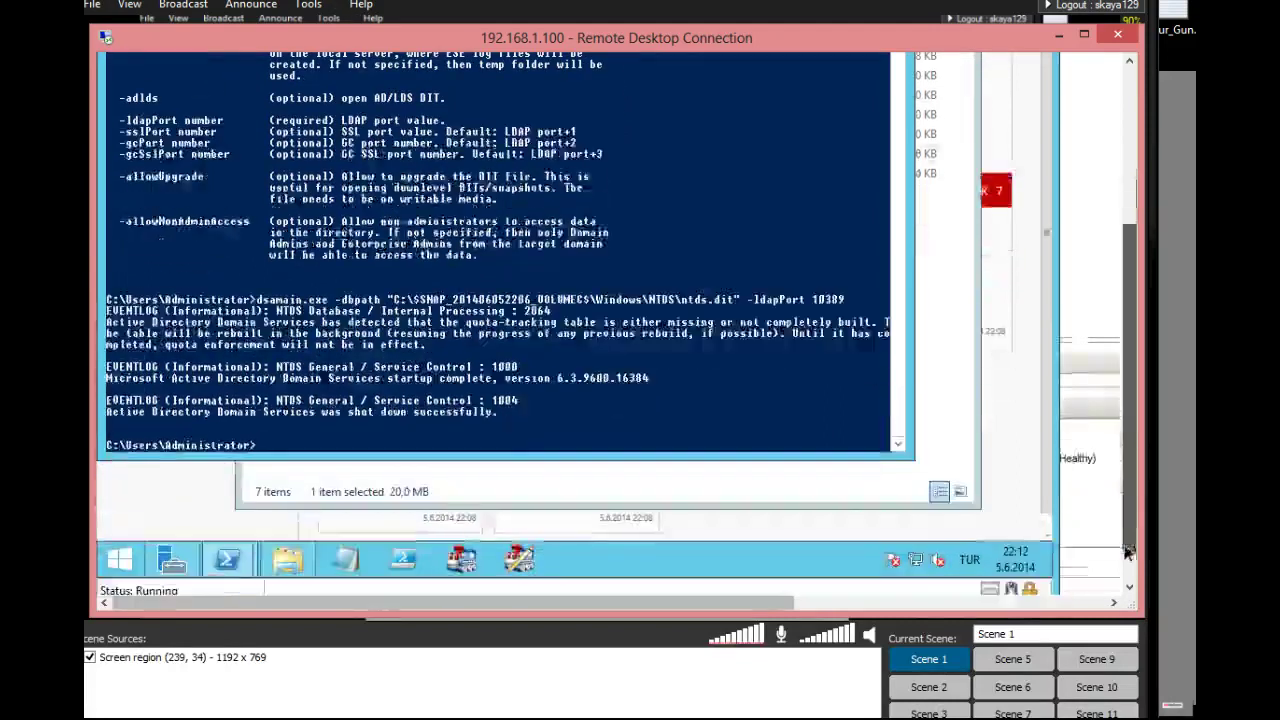
left_click(300, 562)
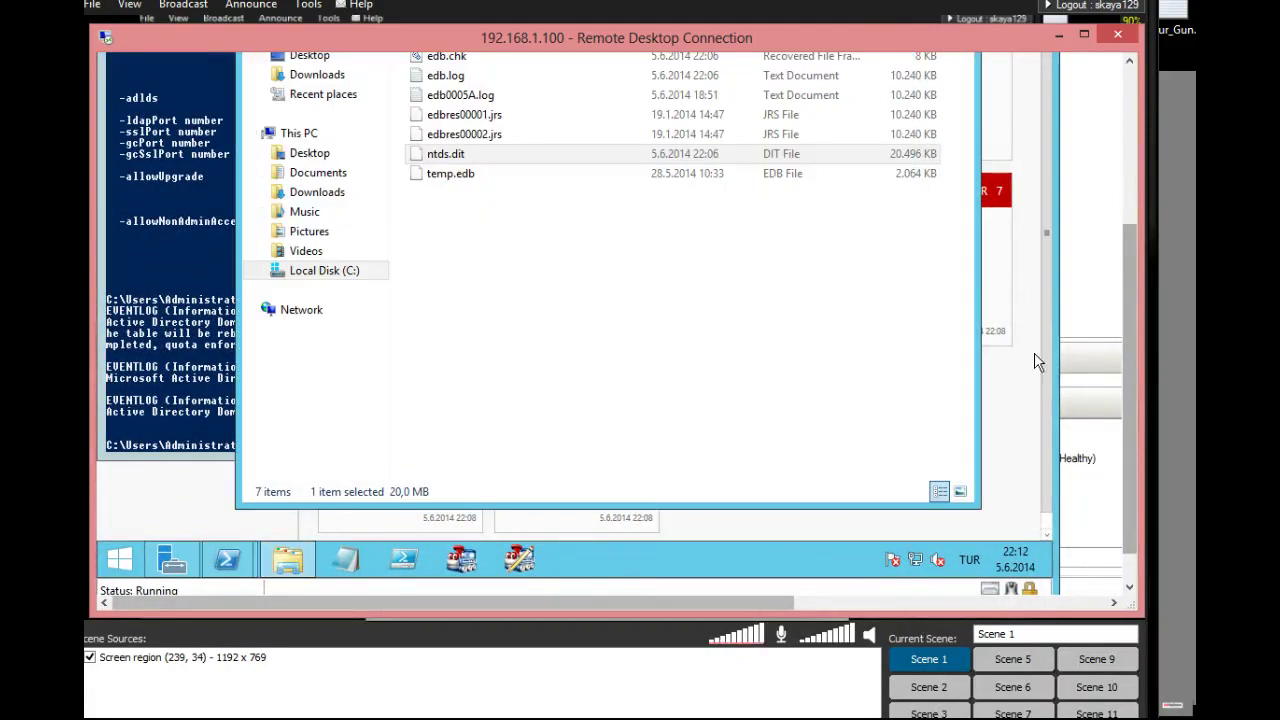
left_click_drag(1124, 390, 1125, 246)
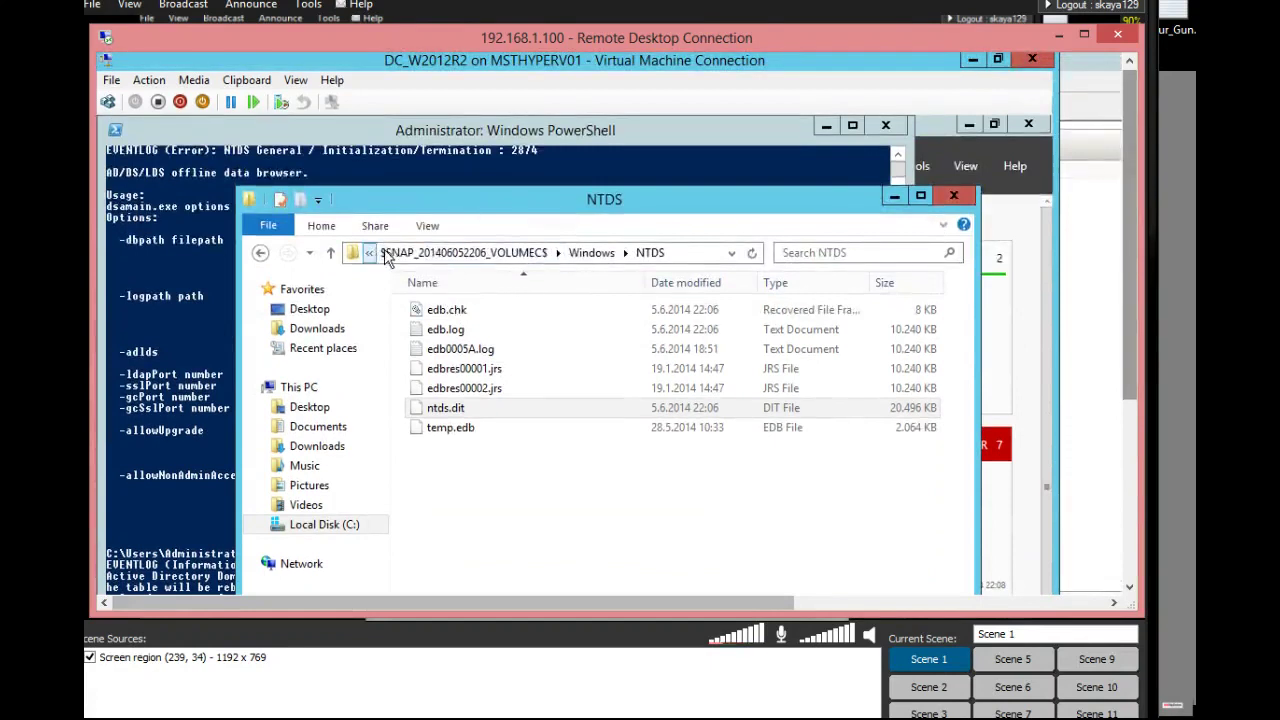
left_click(393, 256)
left_click(400, 253)
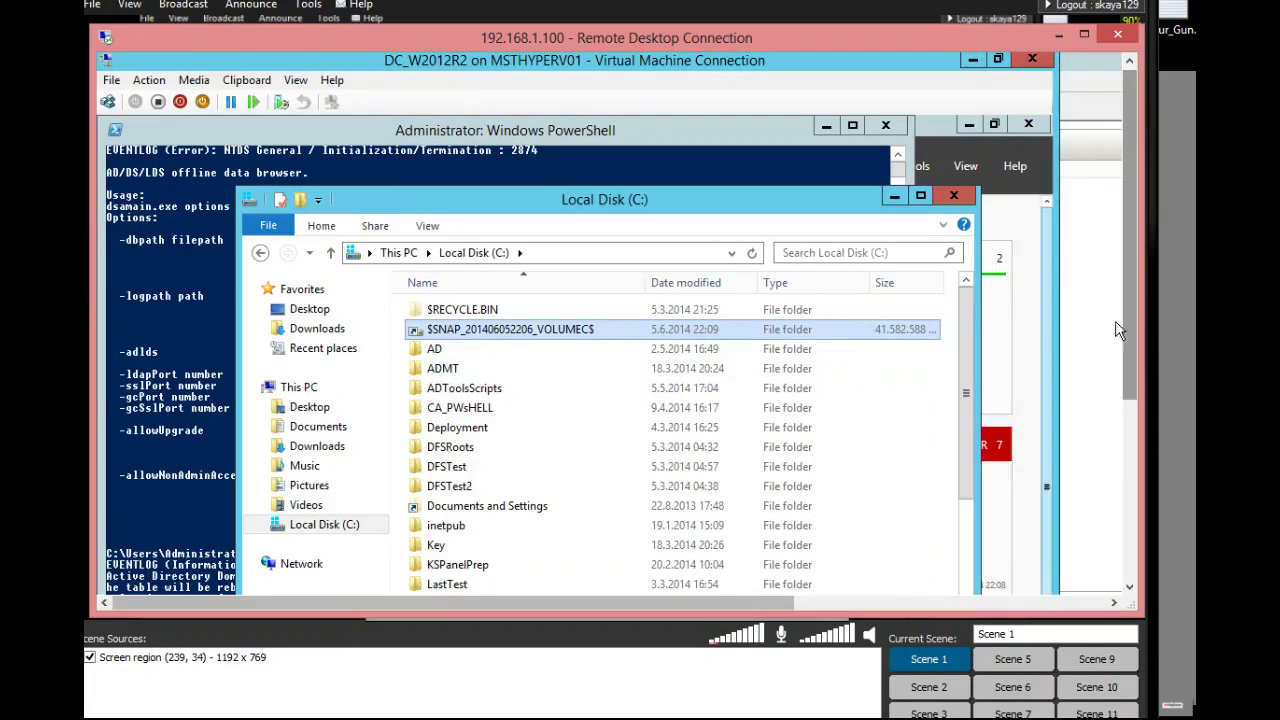
Return to the ntdsutil snapshot session and list the mounted snapshots with "list mounted".
scroll(1121, 331, "down", 2)
scroll(1121, 331, "down", 3)
mouse_move(226, 568)
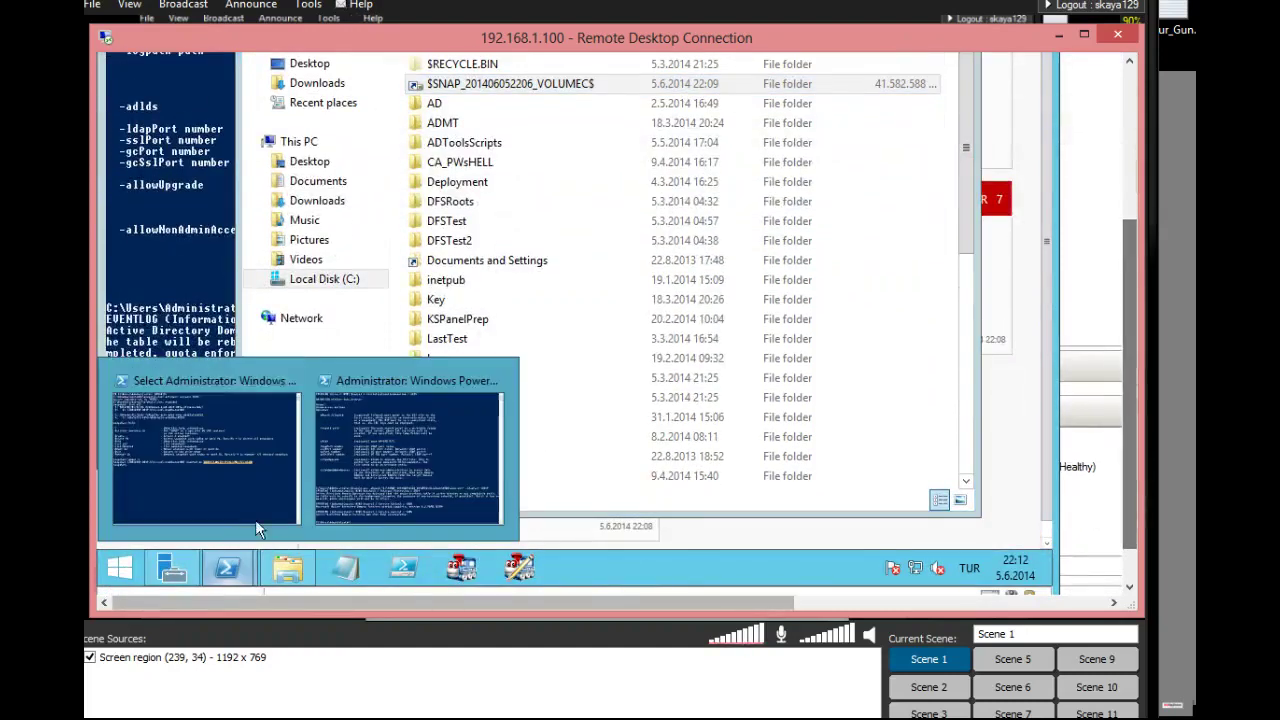
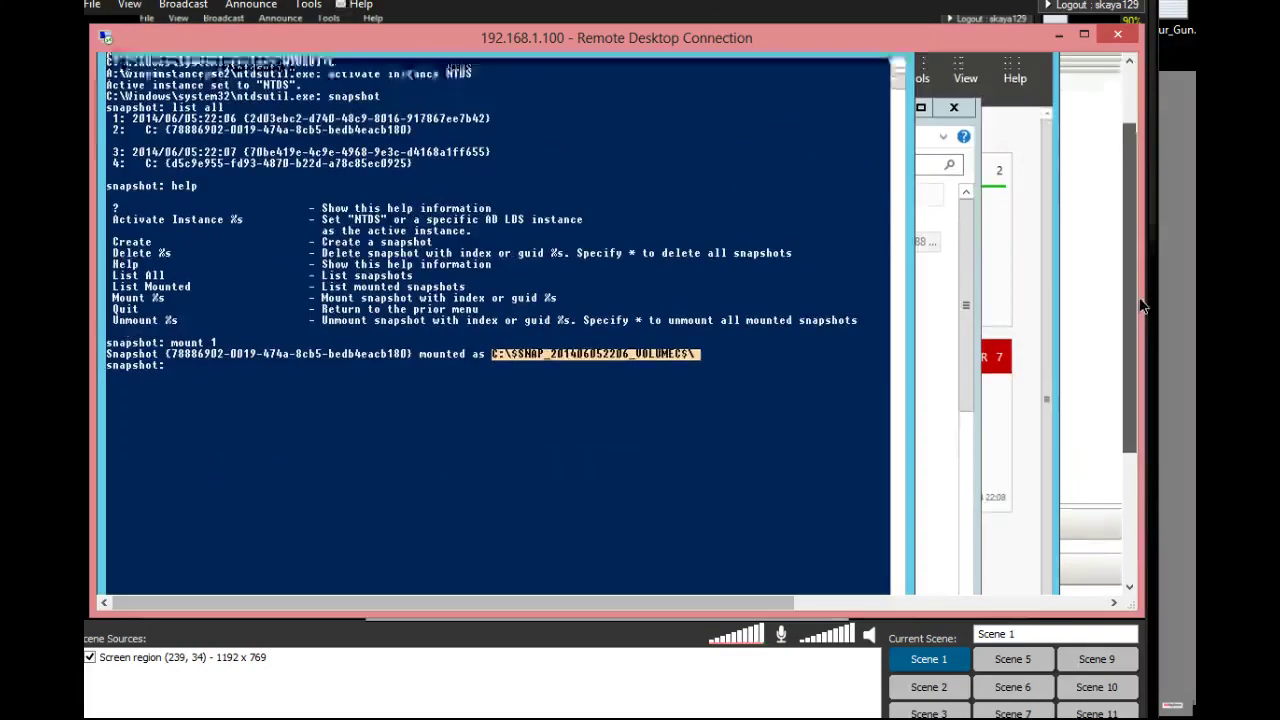
type("L")
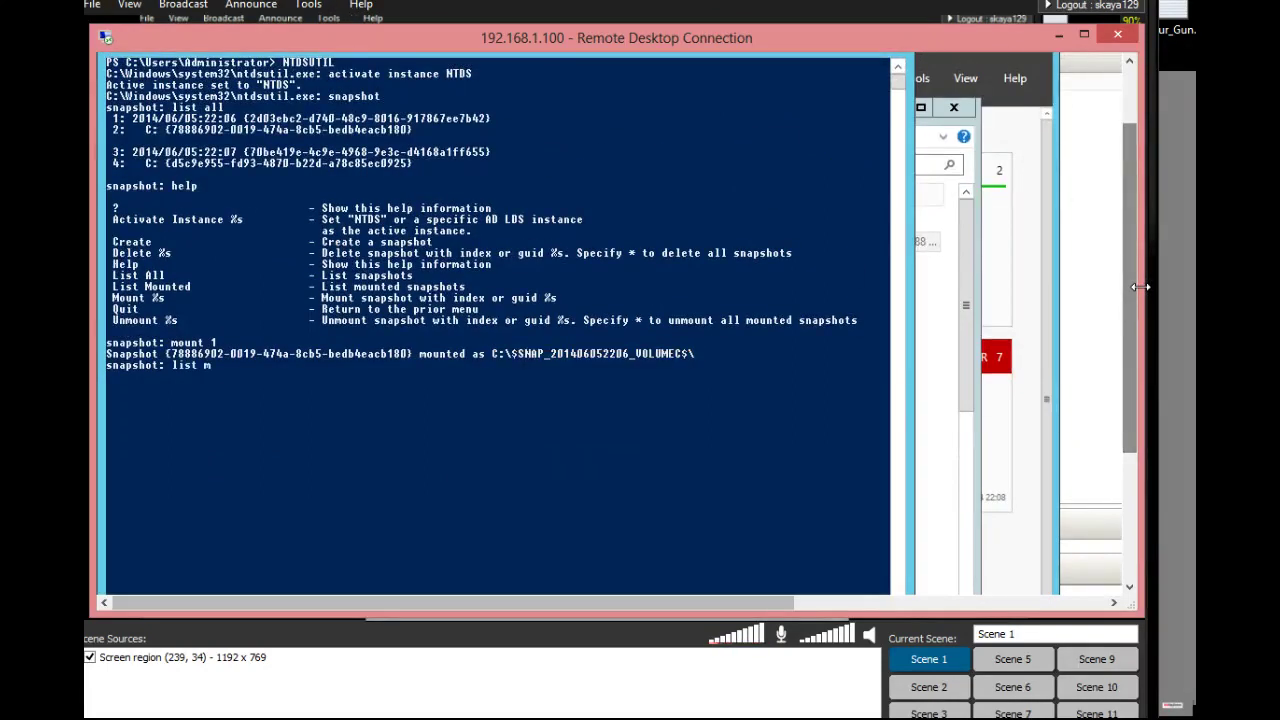
key("Return")
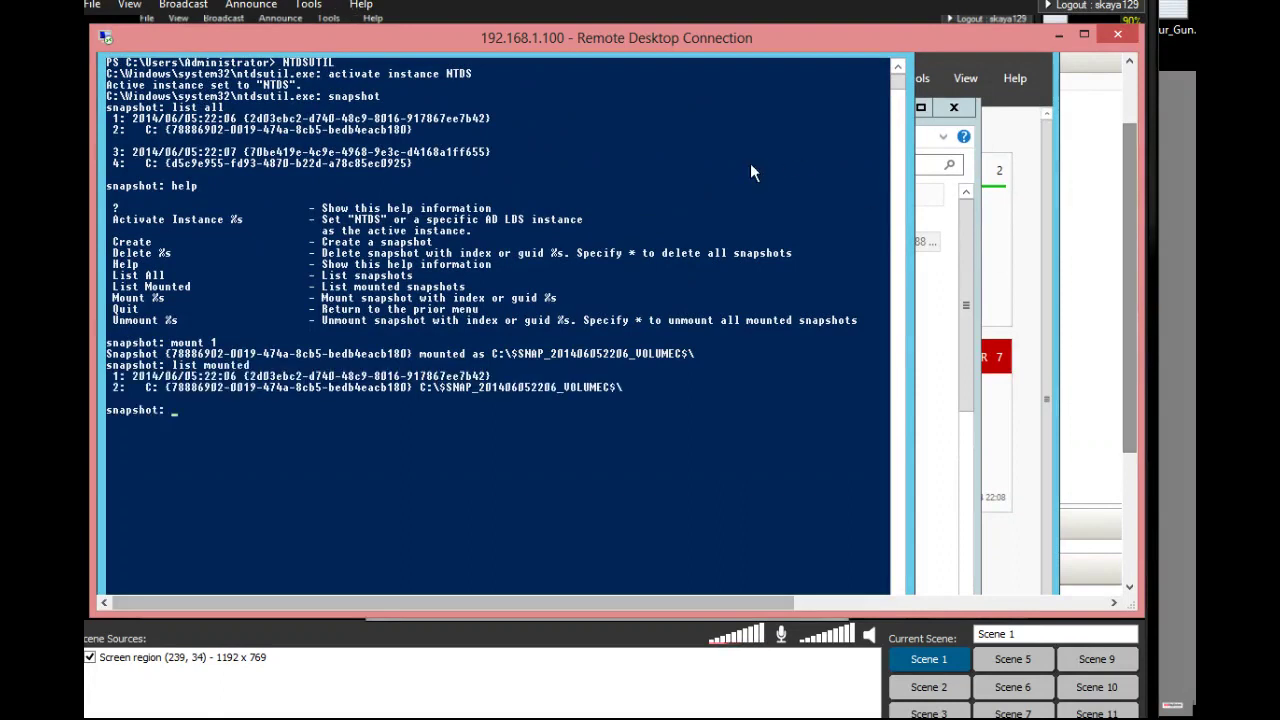
Unmount snapshot 1 and quit ntdsutil back to the PowerShell prompt.
type("unmound")
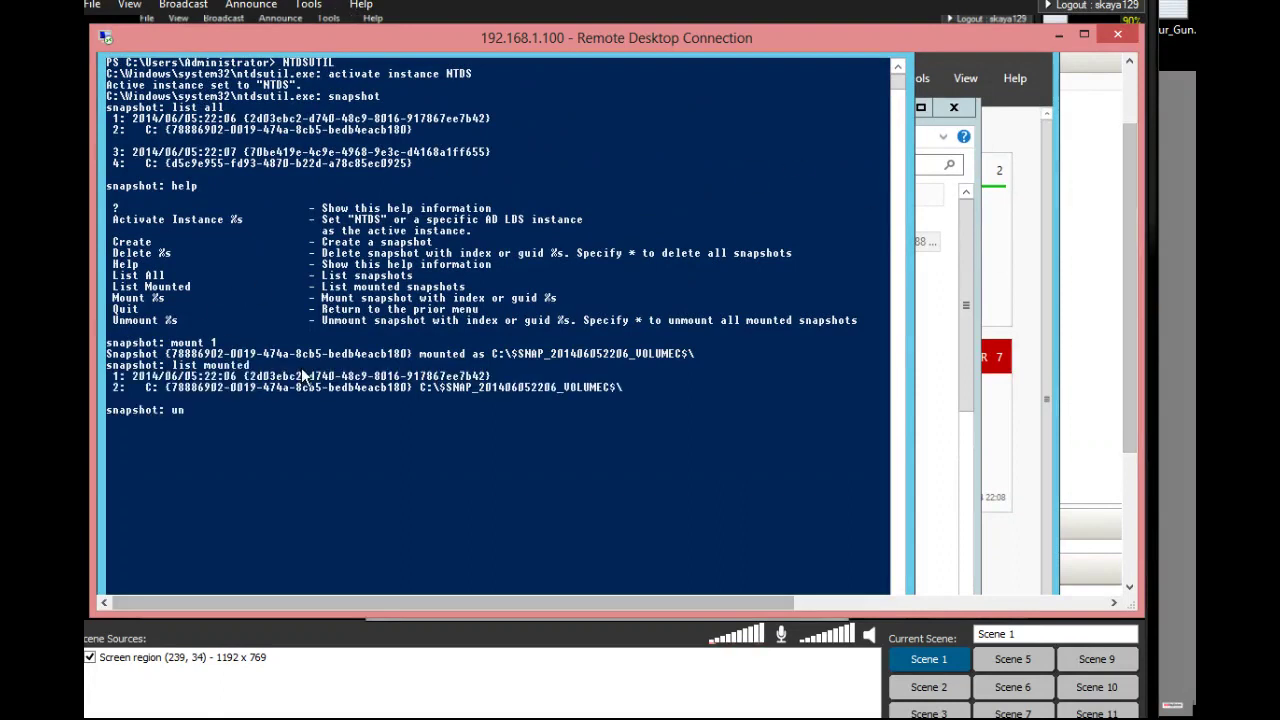
key("BackSpace")
key("BackSpace")
type("t 1")
key("Return")
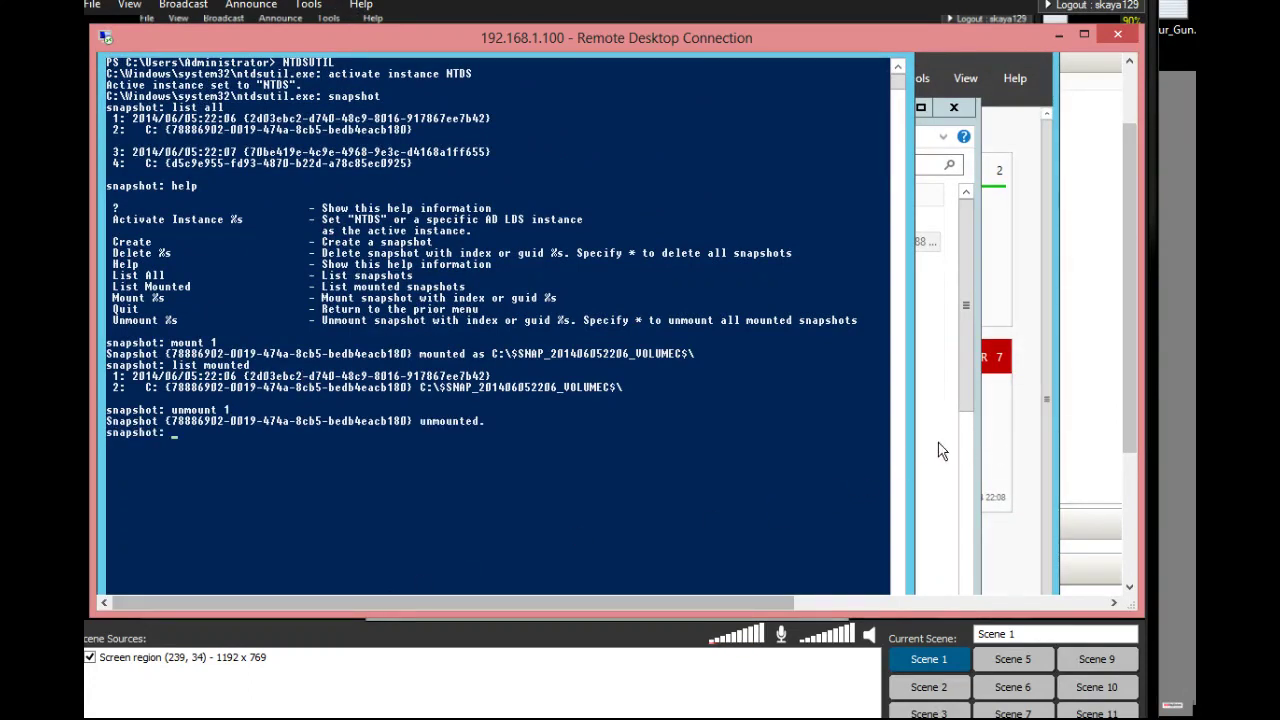
type("q")
key("Return")
type("q")
key("Return")
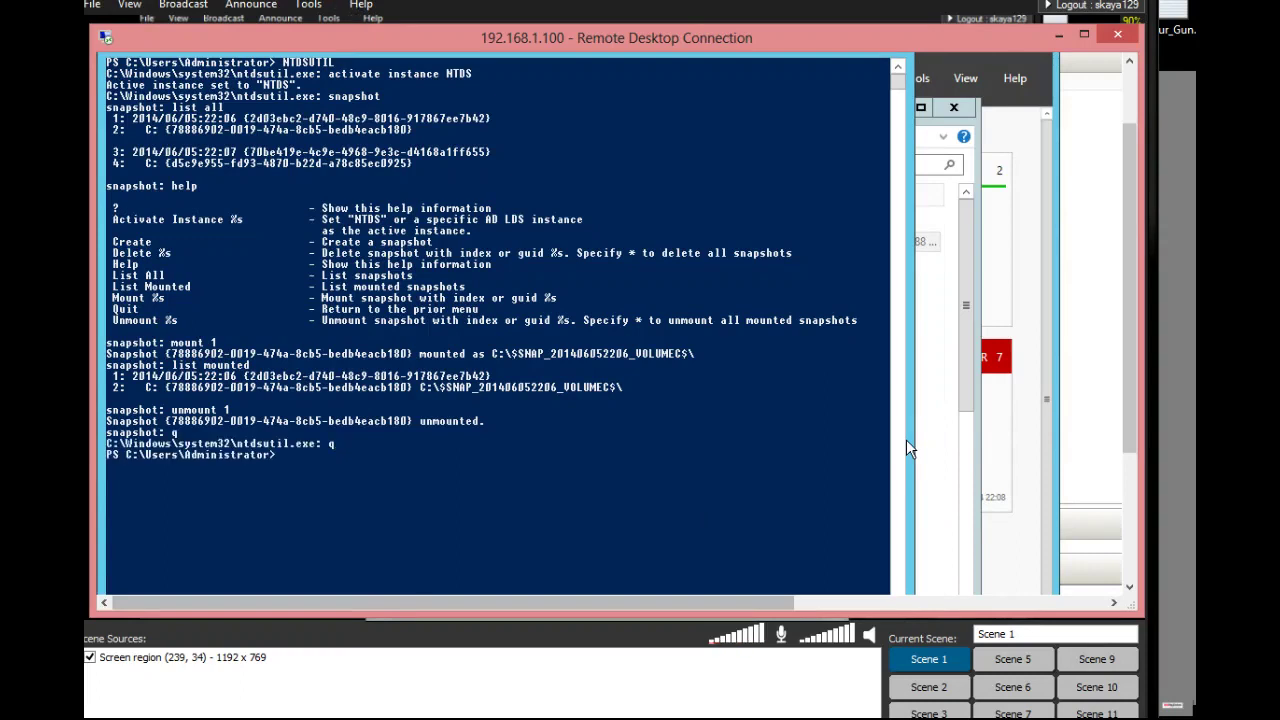
Refresh Local Disk (C:) in File Explorer to check for the snapshot folder, and close the window.
left_click(1125, 458)
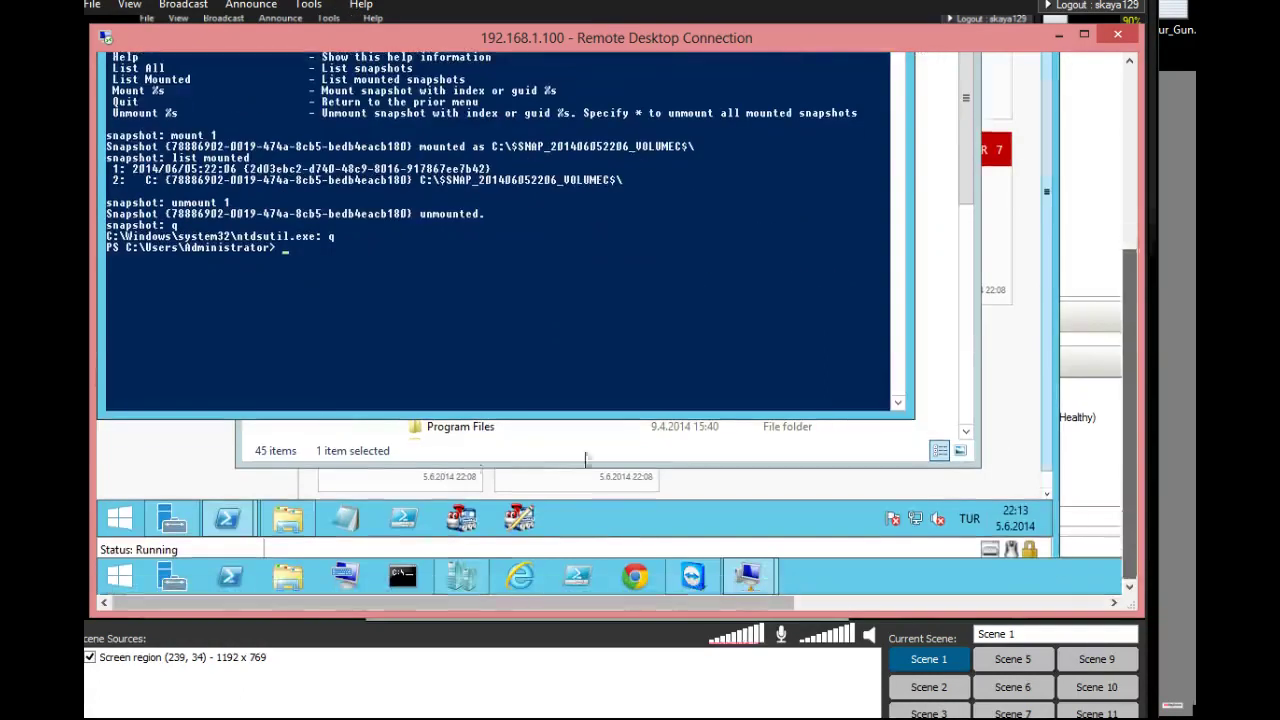
left_click(563, 460)
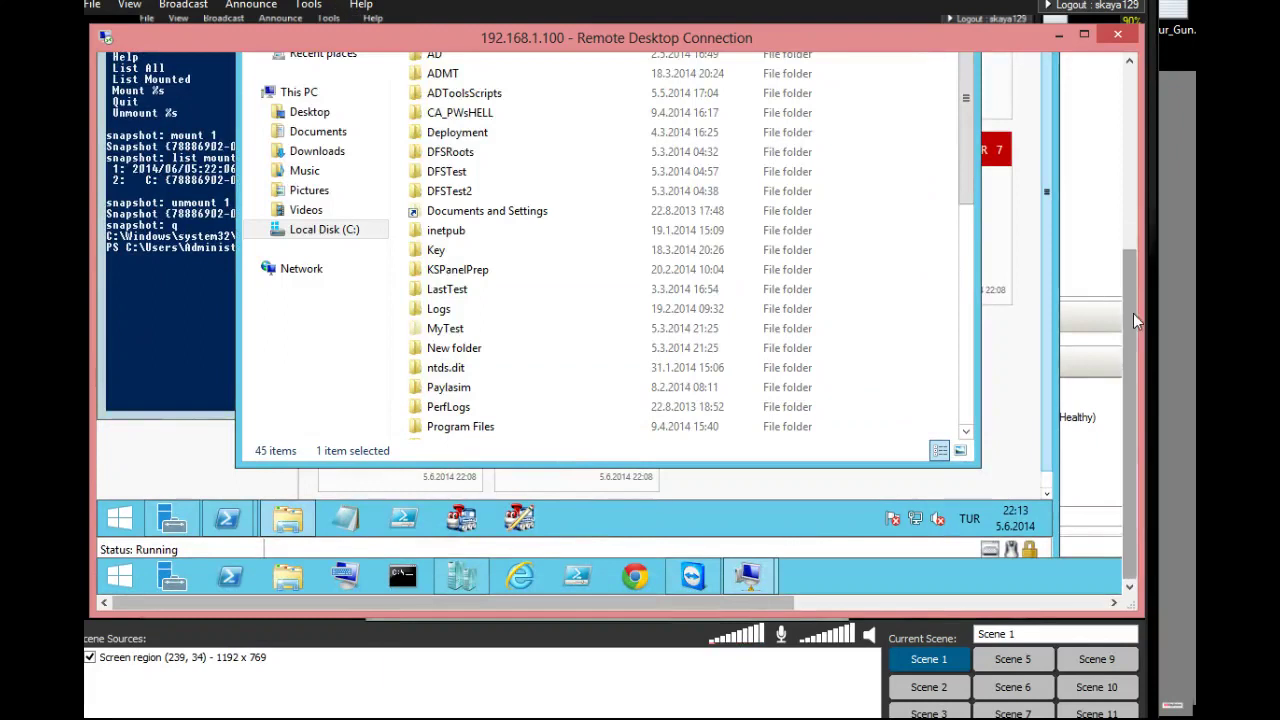
left_click_drag(1133, 313, 1108, 205)
right_click(602, 310)
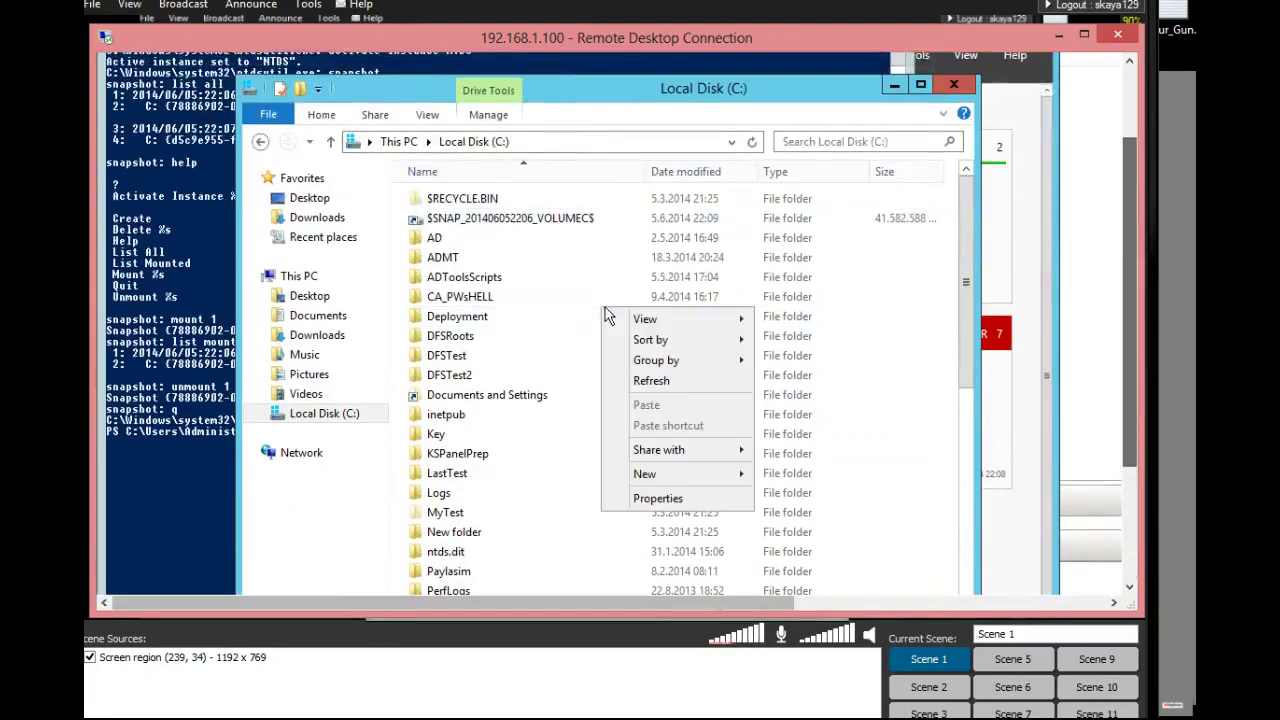
left_click(645, 385)
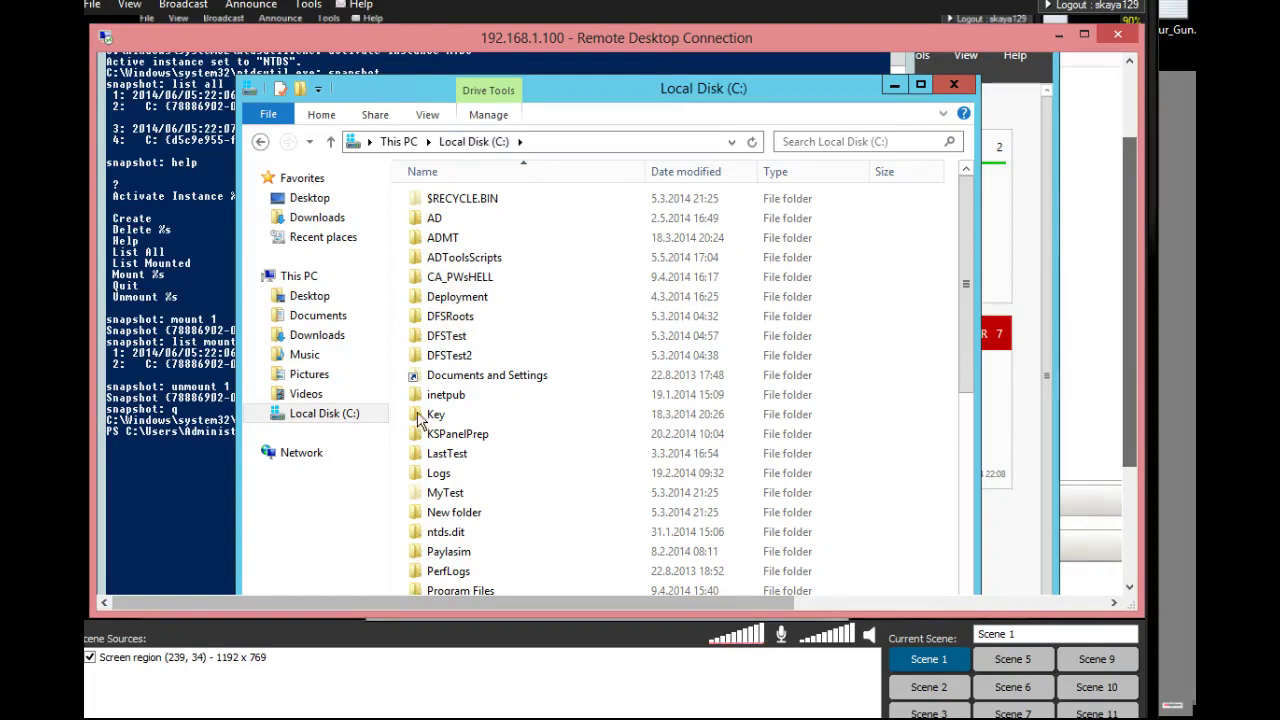
left_click(954, 86)
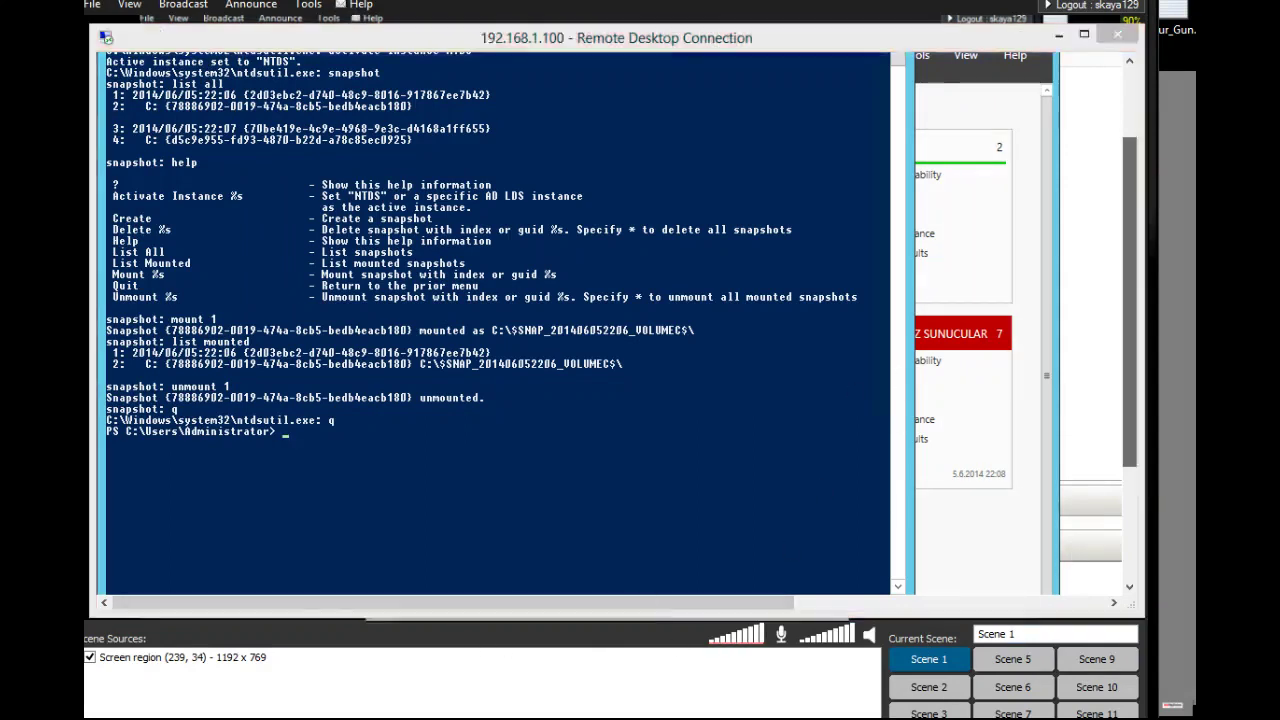
Switch to the Sunum_AD_DR.pptx presentation in PowerPoint and open slide 32 on Active Directory virtual machine snapshots.
key("alt+Tab")
left_click(174, 457)
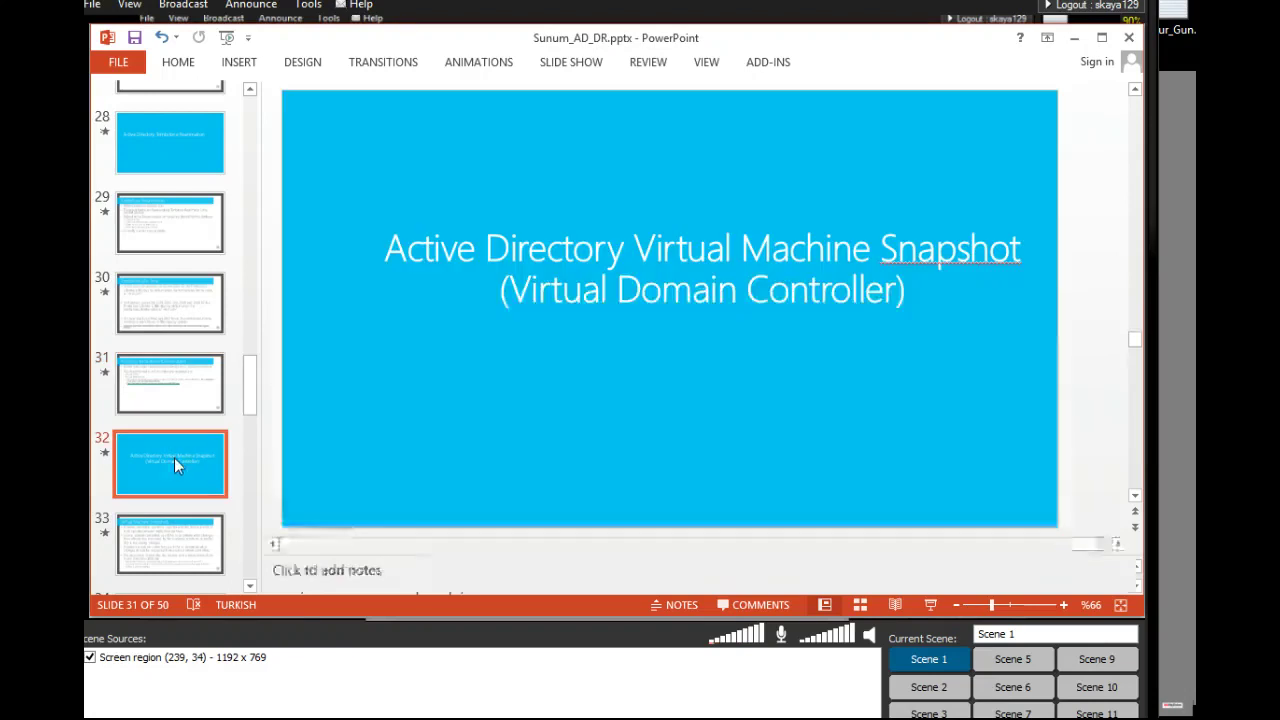